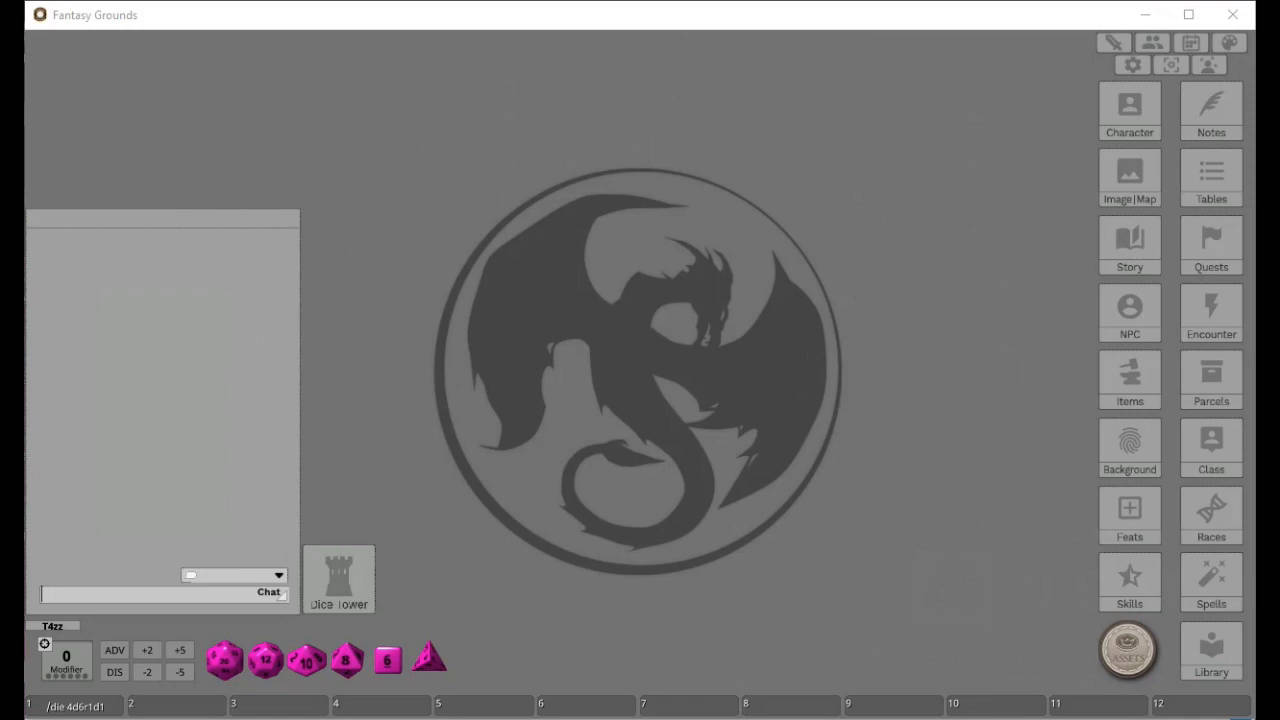
Check the adventure's text file in Notepad++, return to Fantasy Grounds and open the Story list.
key(alt+Tab)
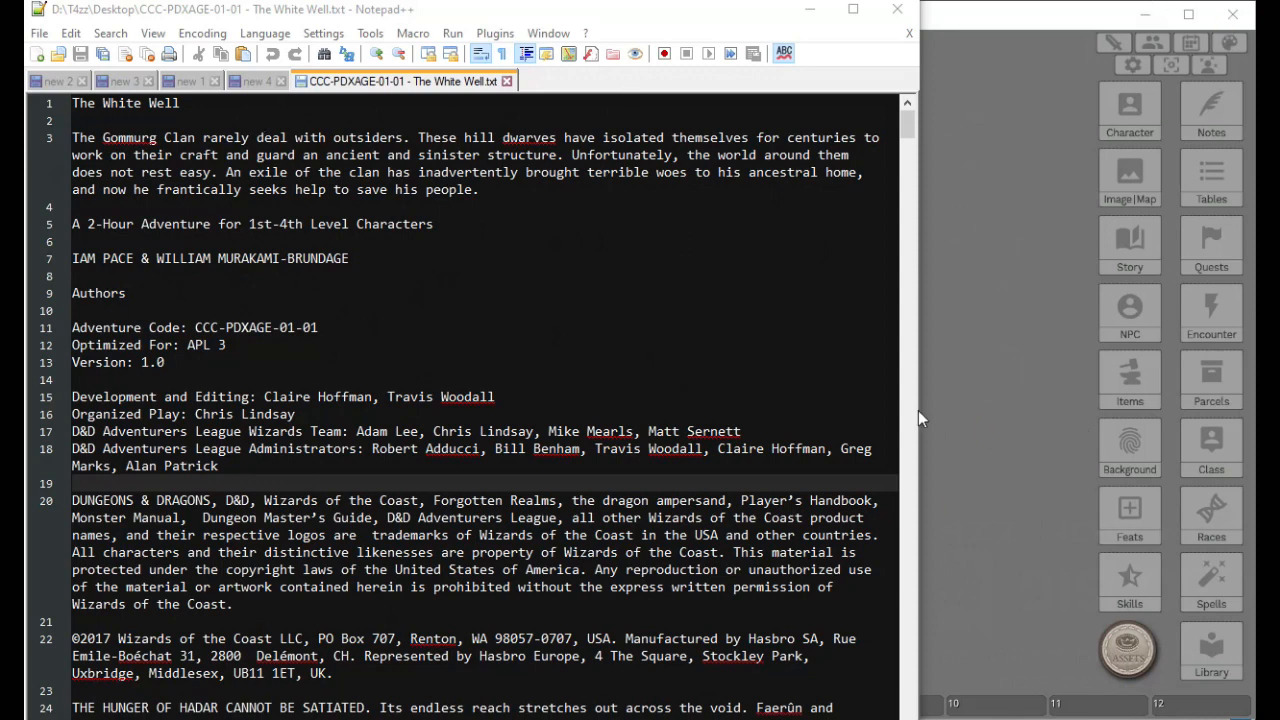
click(1030, 157)
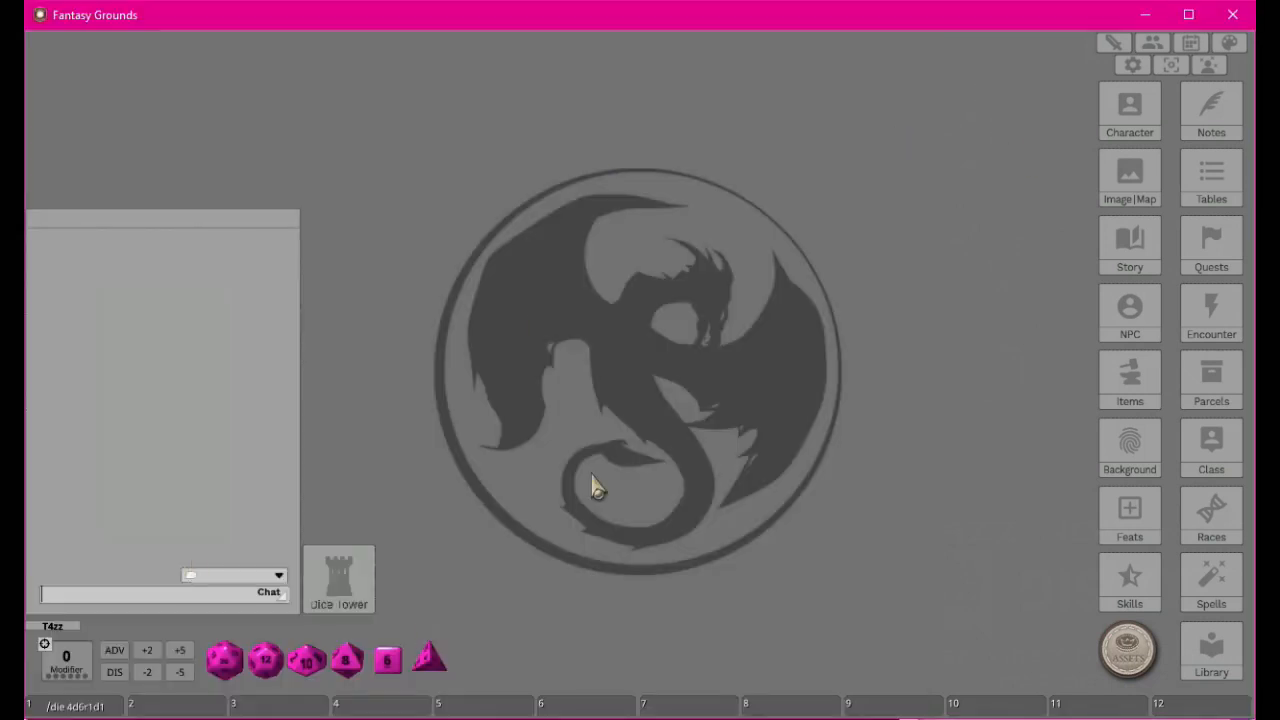
click(1130, 248)
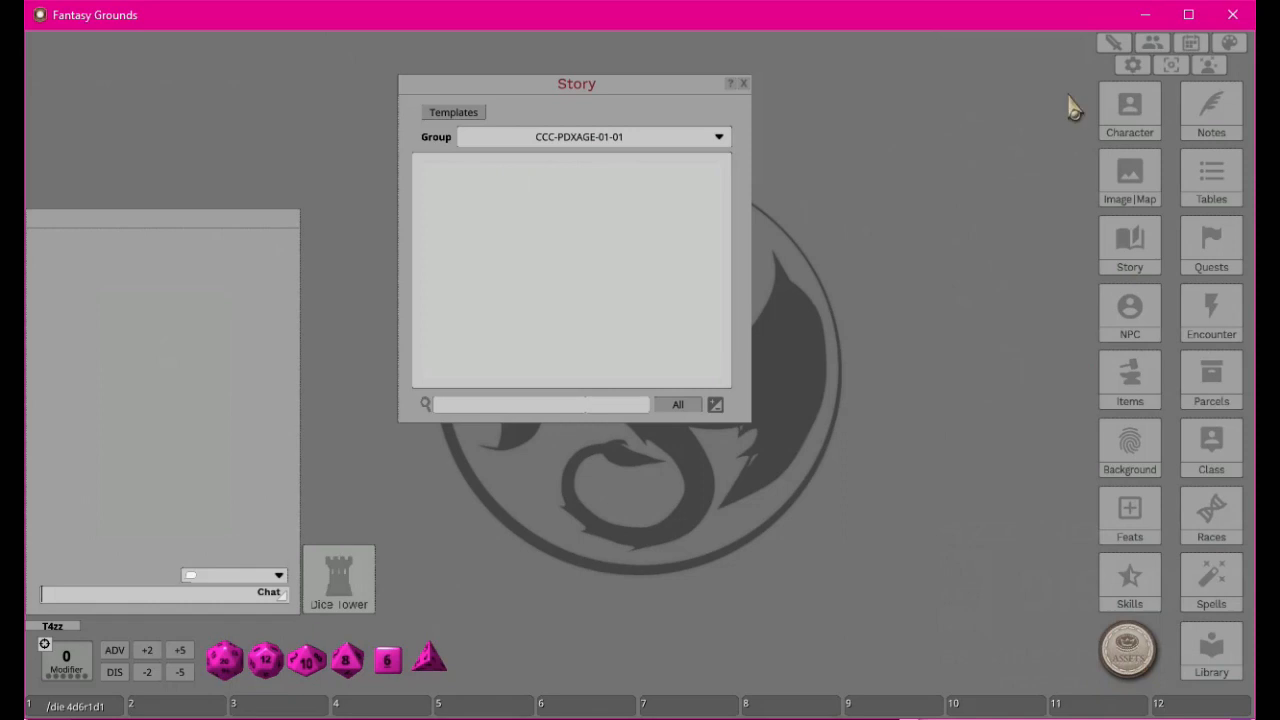
Look through the CCC-PDXAGE-01-01 group of Images & Maps, close that list and move the Story list aside.
click(1130, 180)
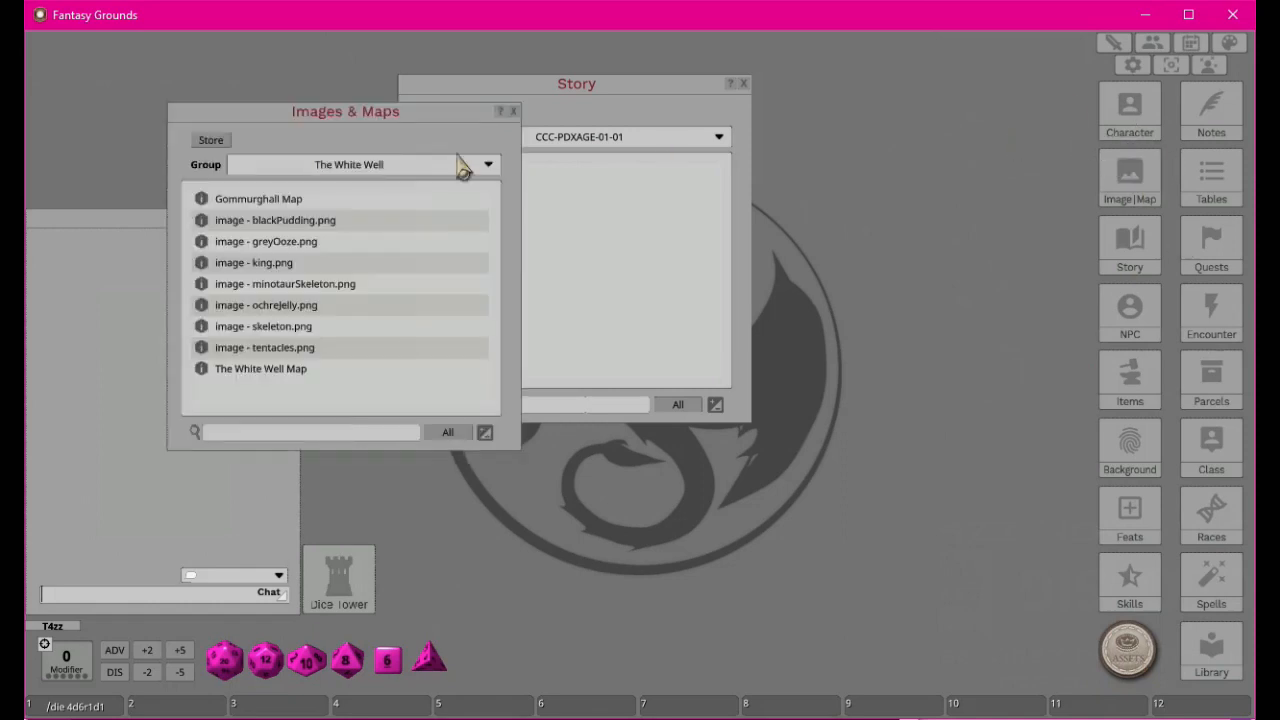
click(371, 172)
scroll(405, 237, up, 2)
scroll(392, 214, up, 4)
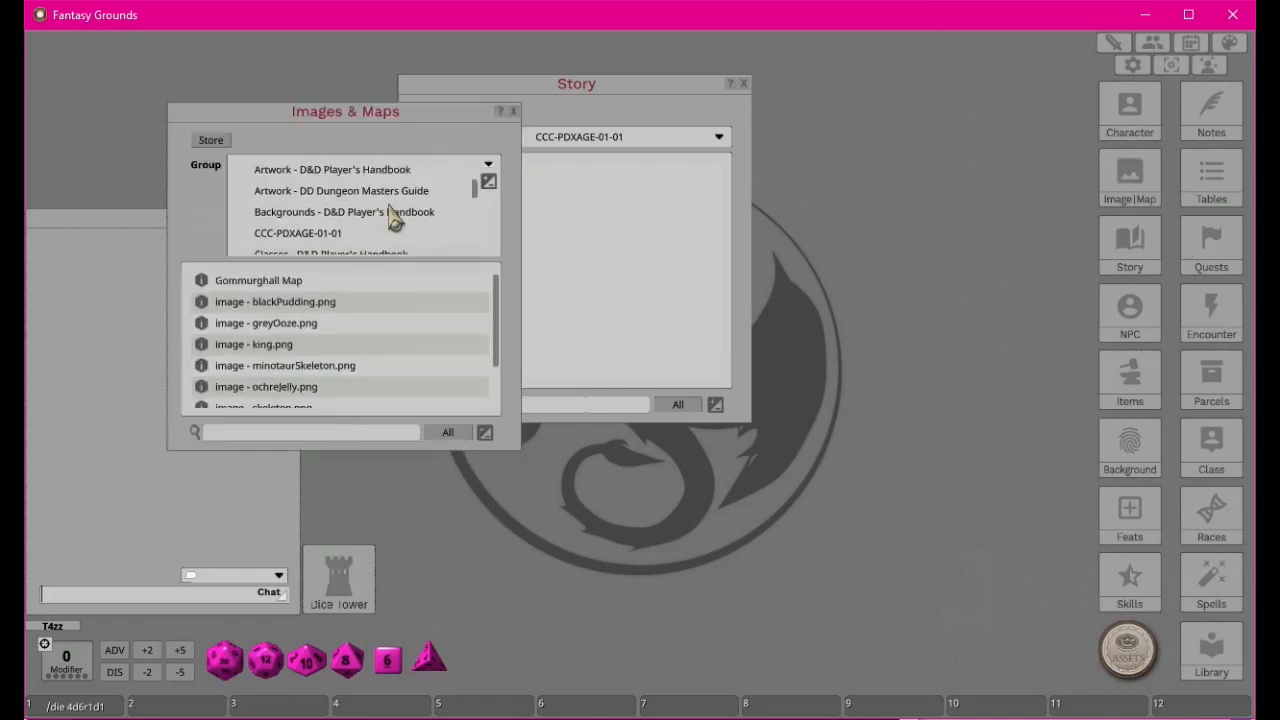
click(305, 233)
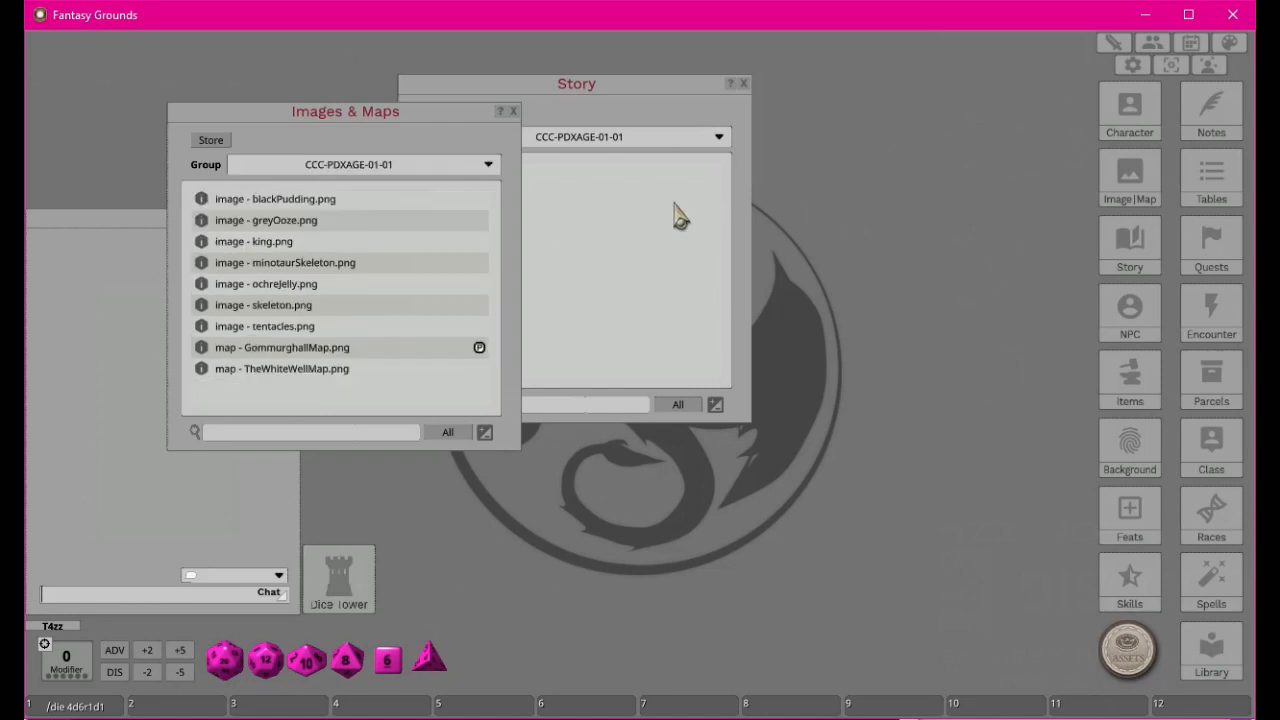
click(479, 348)
click(512, 111)
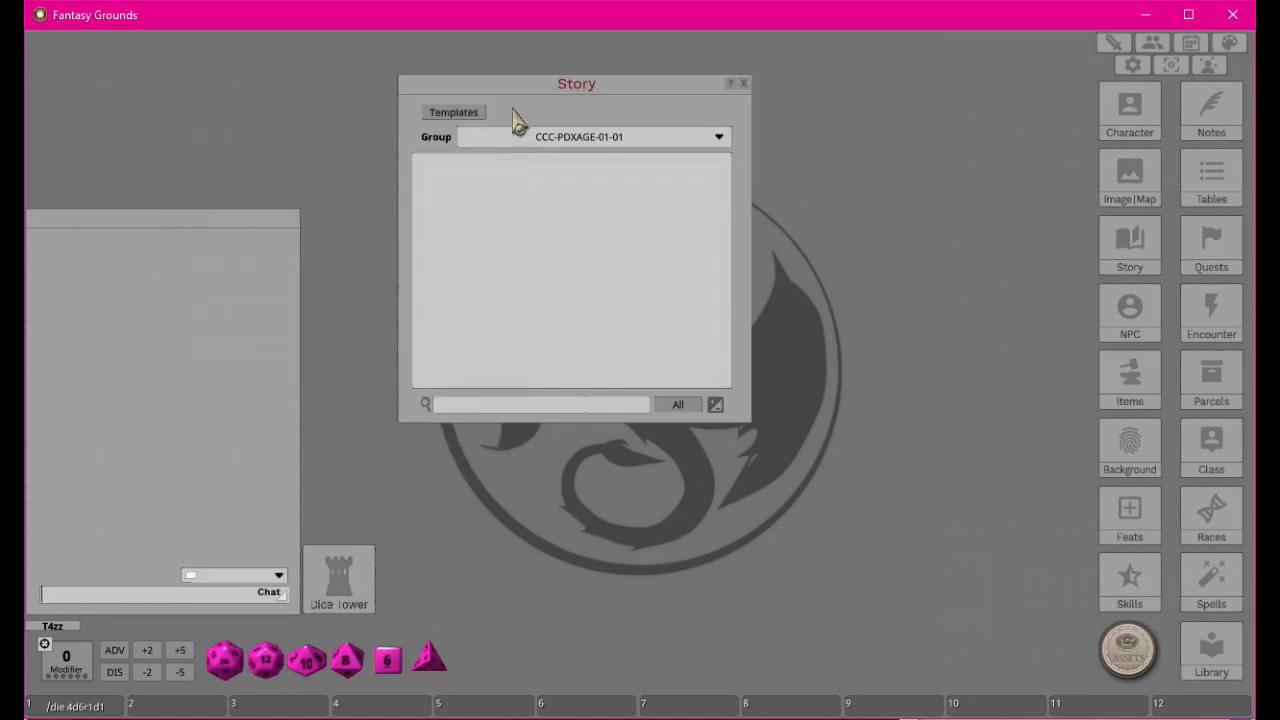
drag(609, 90, 278, 93)
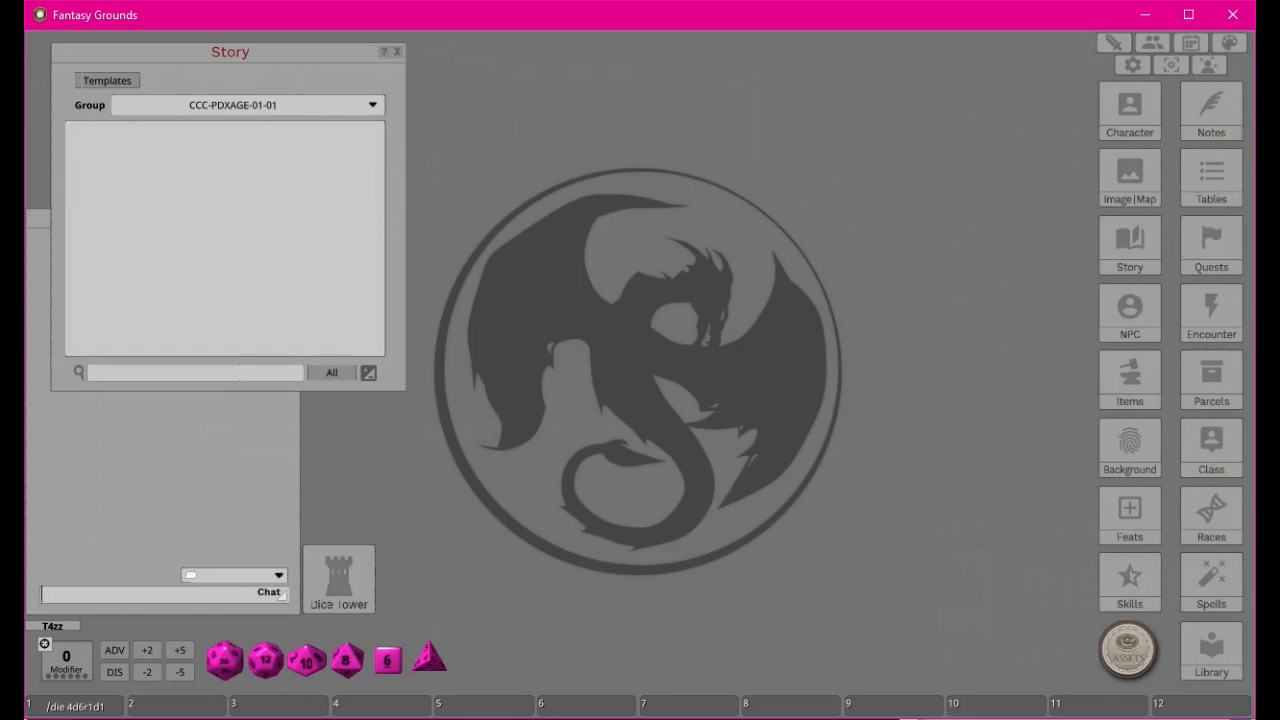
Switch to The White Well PDF in Adobe Acrobat and examine its title page and the start of the Introduction.
drag(1150, 700, 734, 21)
scroll(831, 269, down, 5)
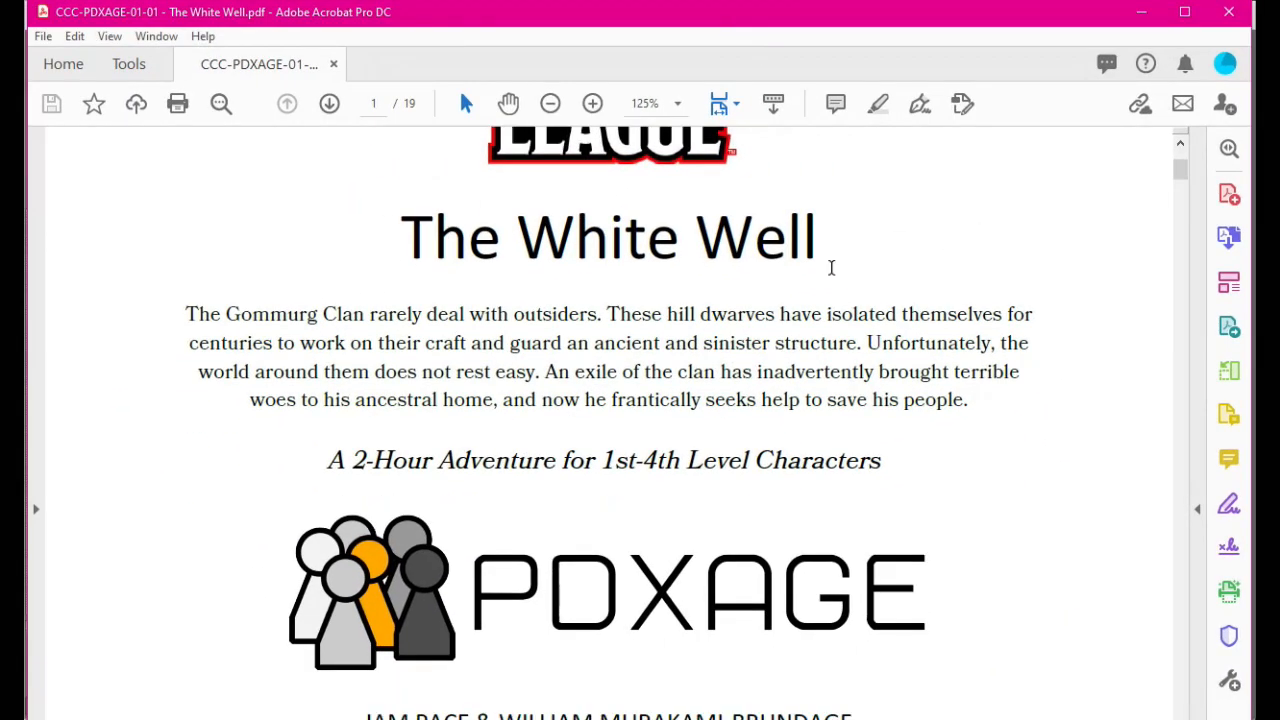
scroll(809, 293, down, 5)
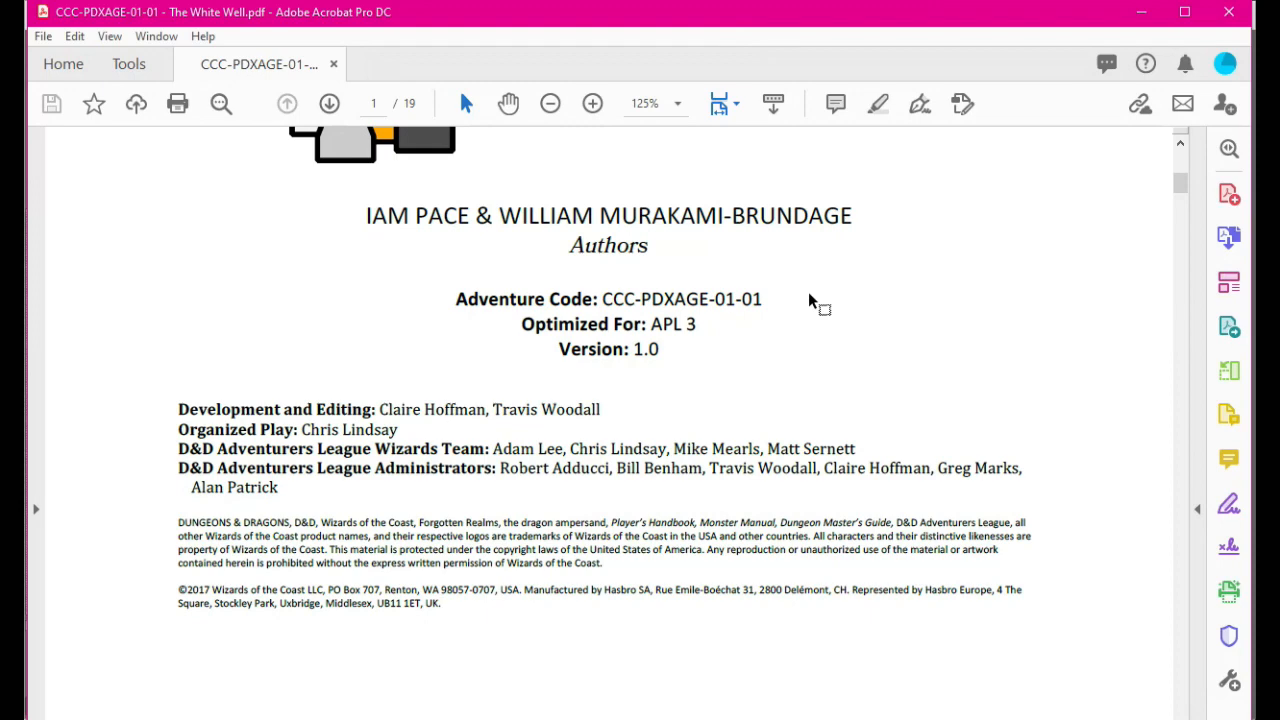
scroll(629, 334, up, 1)
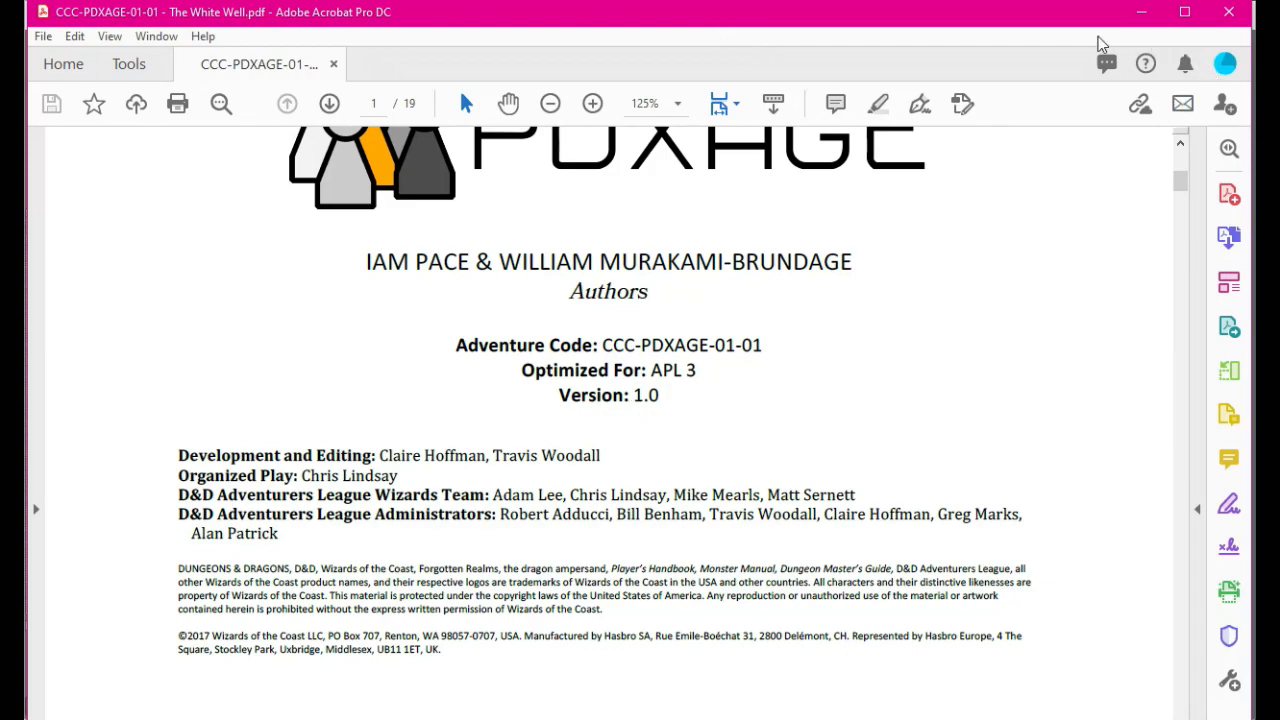
scroll(911, 389, down, 3)
scroll(911, 389, down, 6)
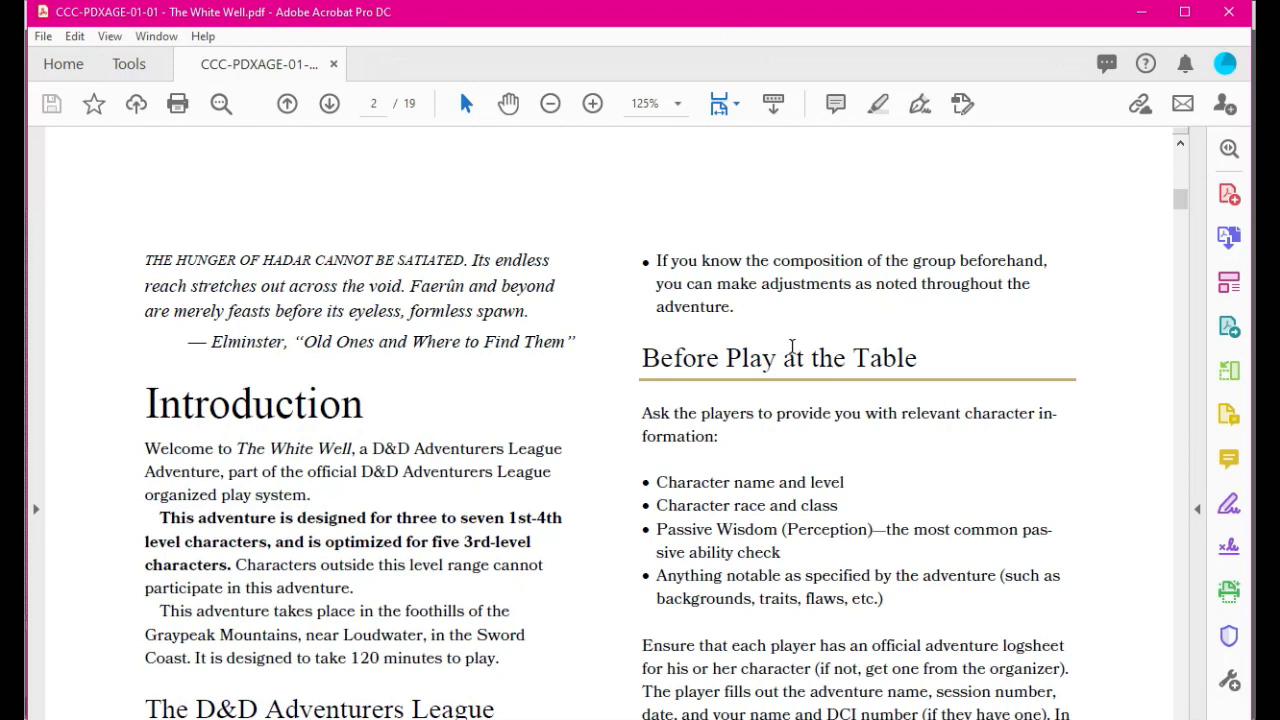
scroll(843, 398, down, 2)
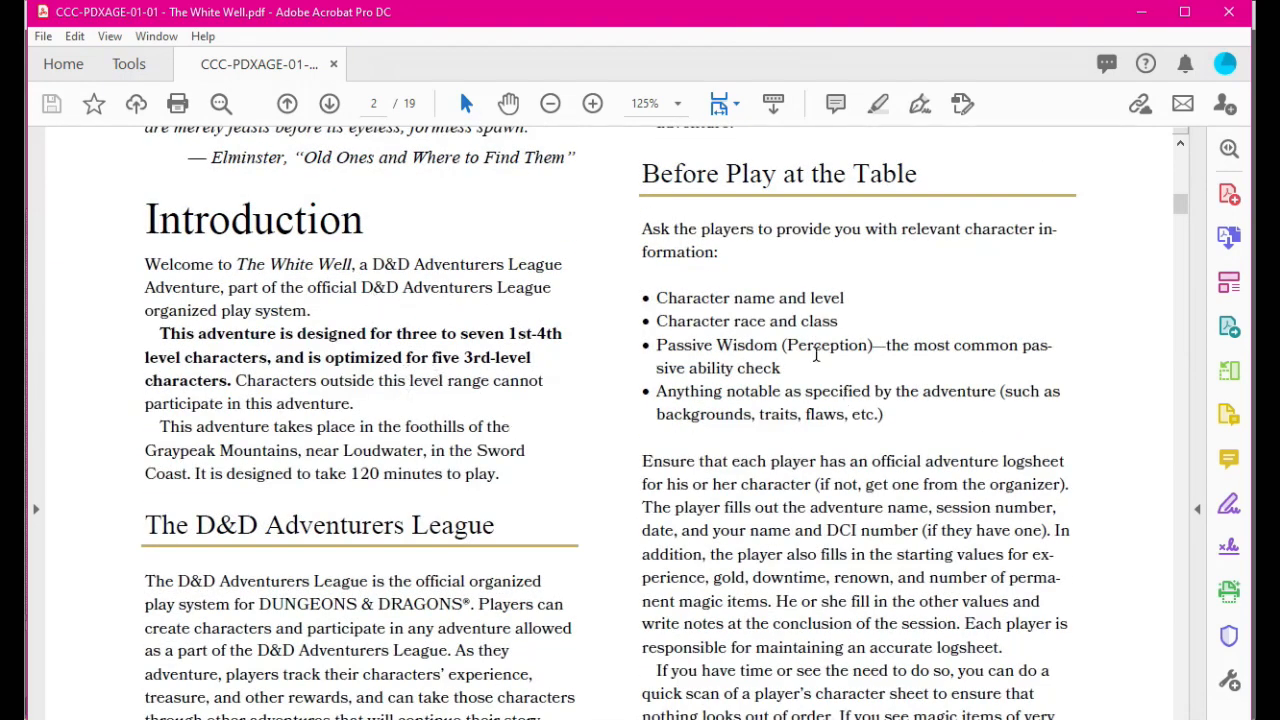
scroll(523, 438, up, 12)
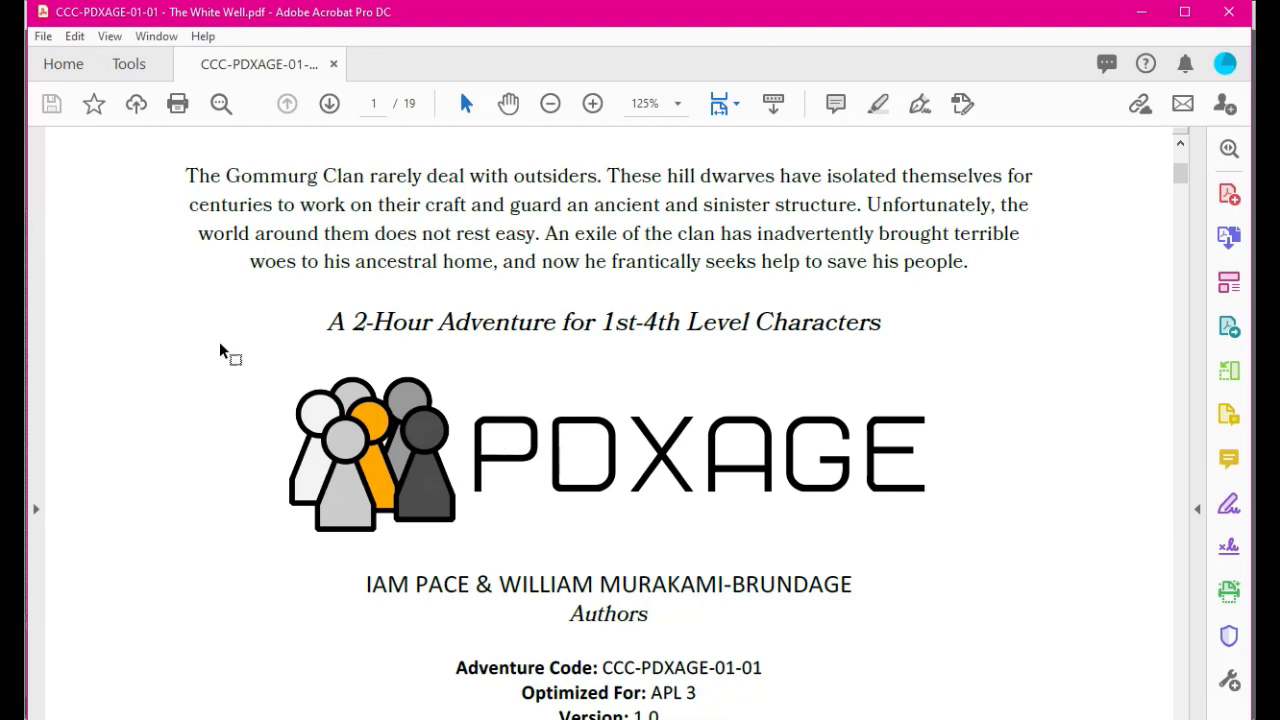
Skim the PDF's main section headings from the title page through Introduction and Adventure Background to Fetterbond Calls.
scroll(469, 557, down, 3)
scroll(469, 557, down, 2)
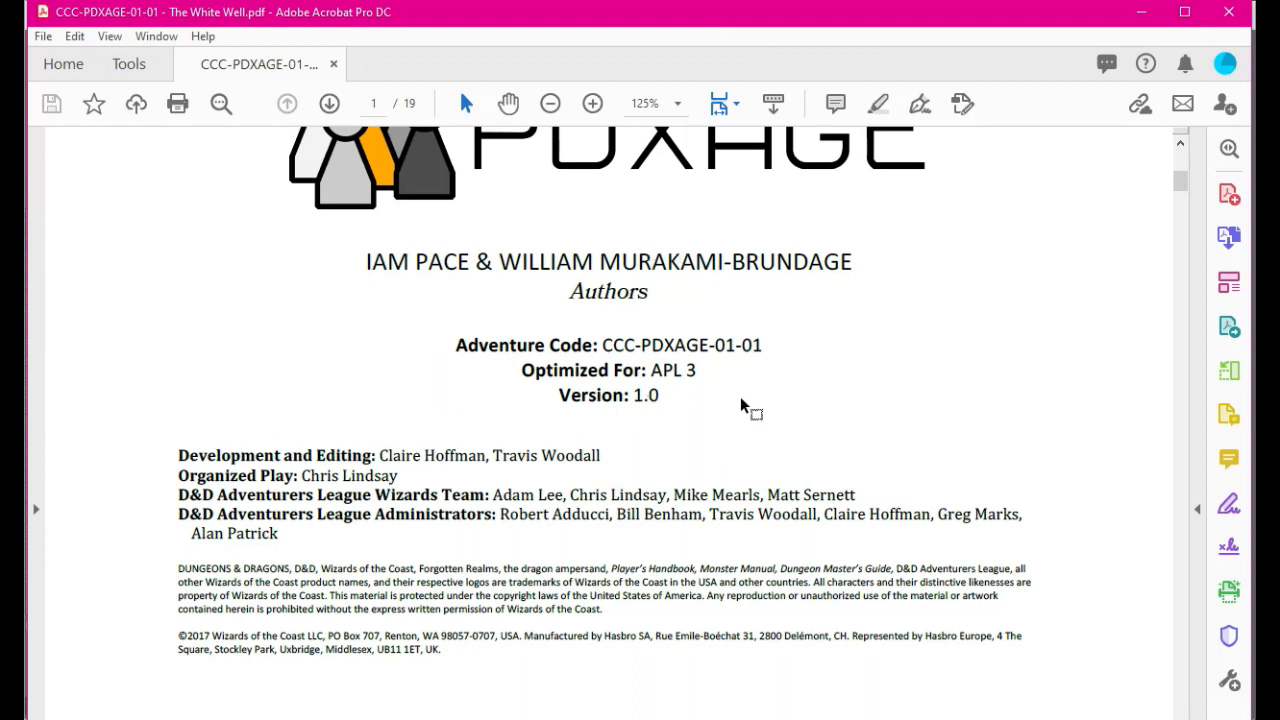
scroll(614, 394, down, 10)
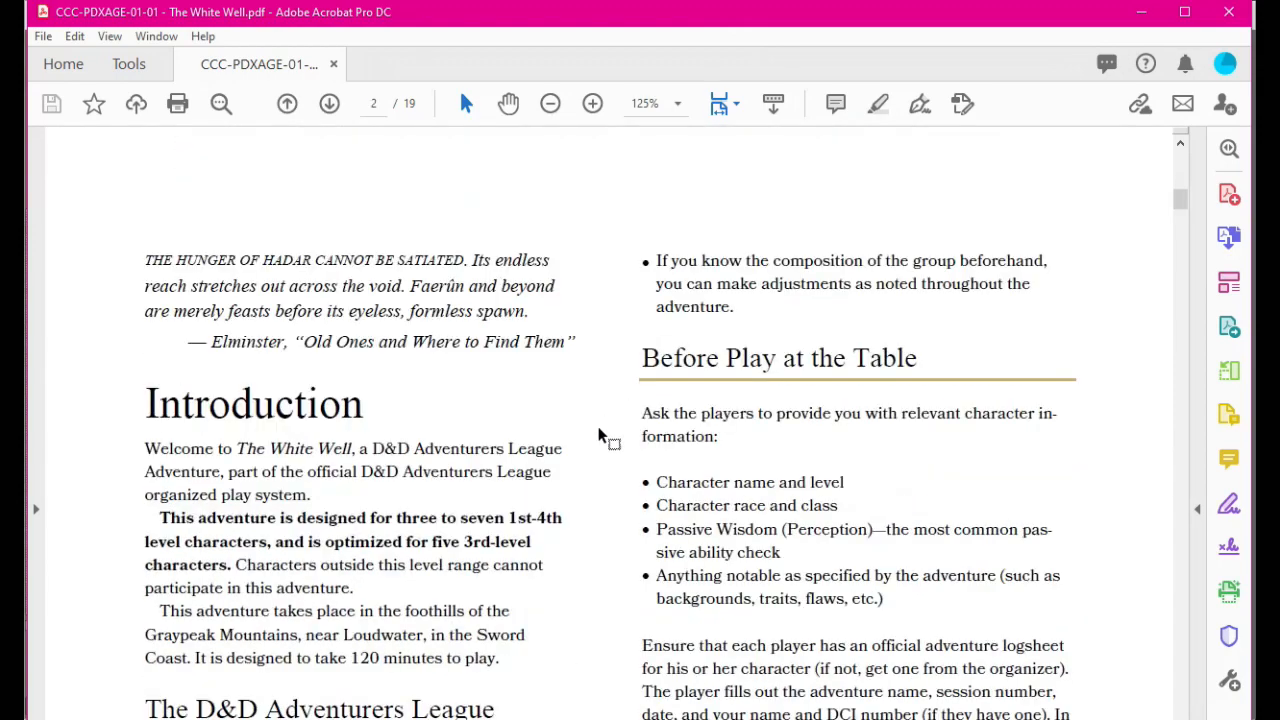
scroll(728, 358, down, 2)
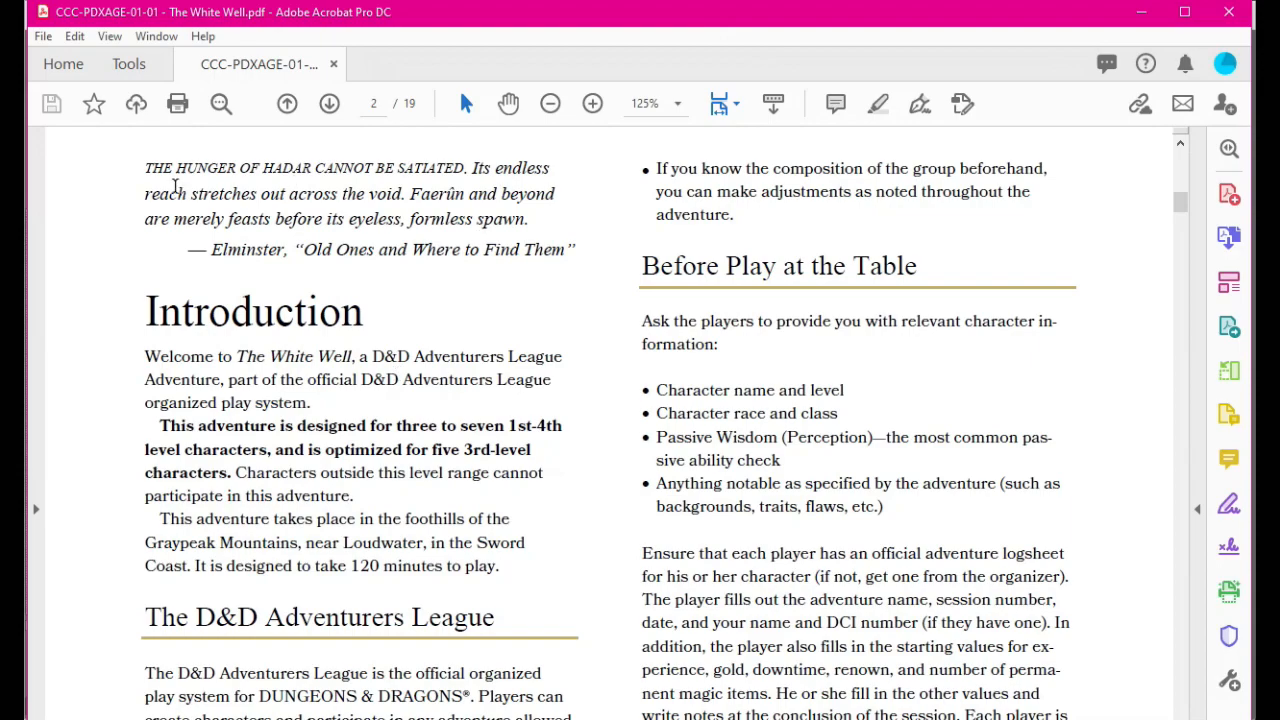
scroll(600, 370, down, 8)
scroll(638, 408, down, 20)
scroll(689, 389, down, 18)
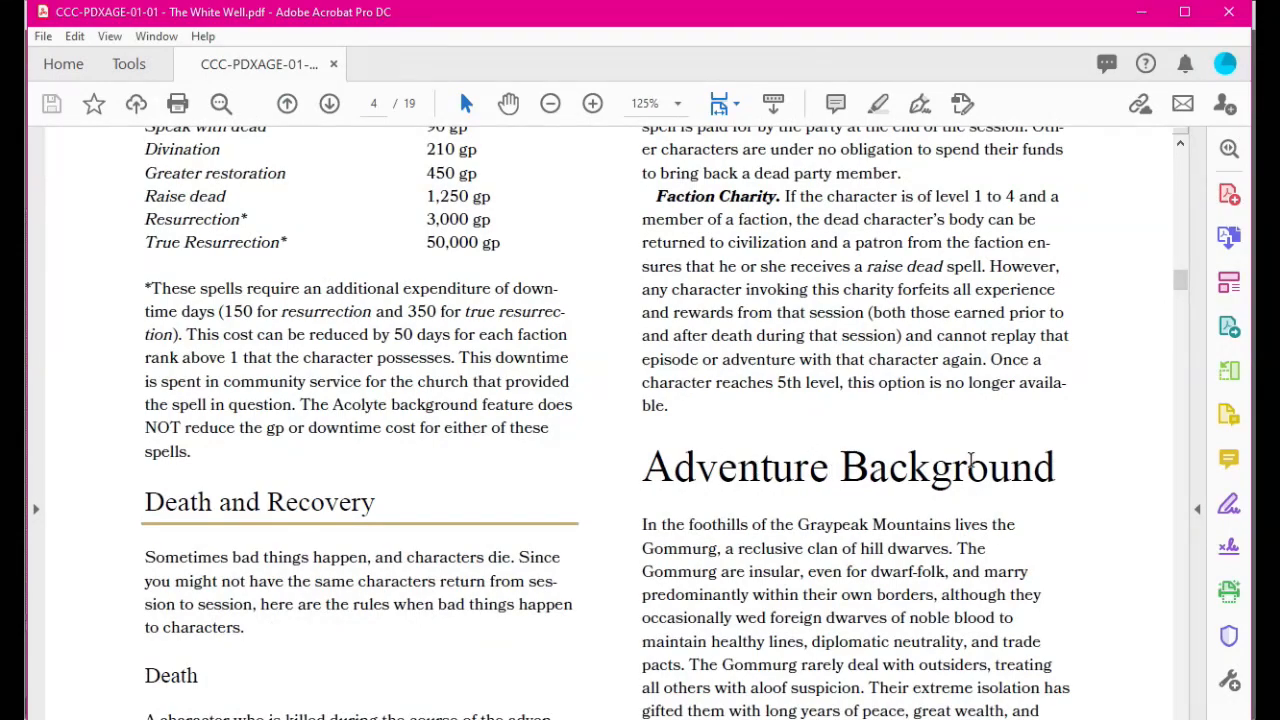
scroll(790, 440, down, 20)
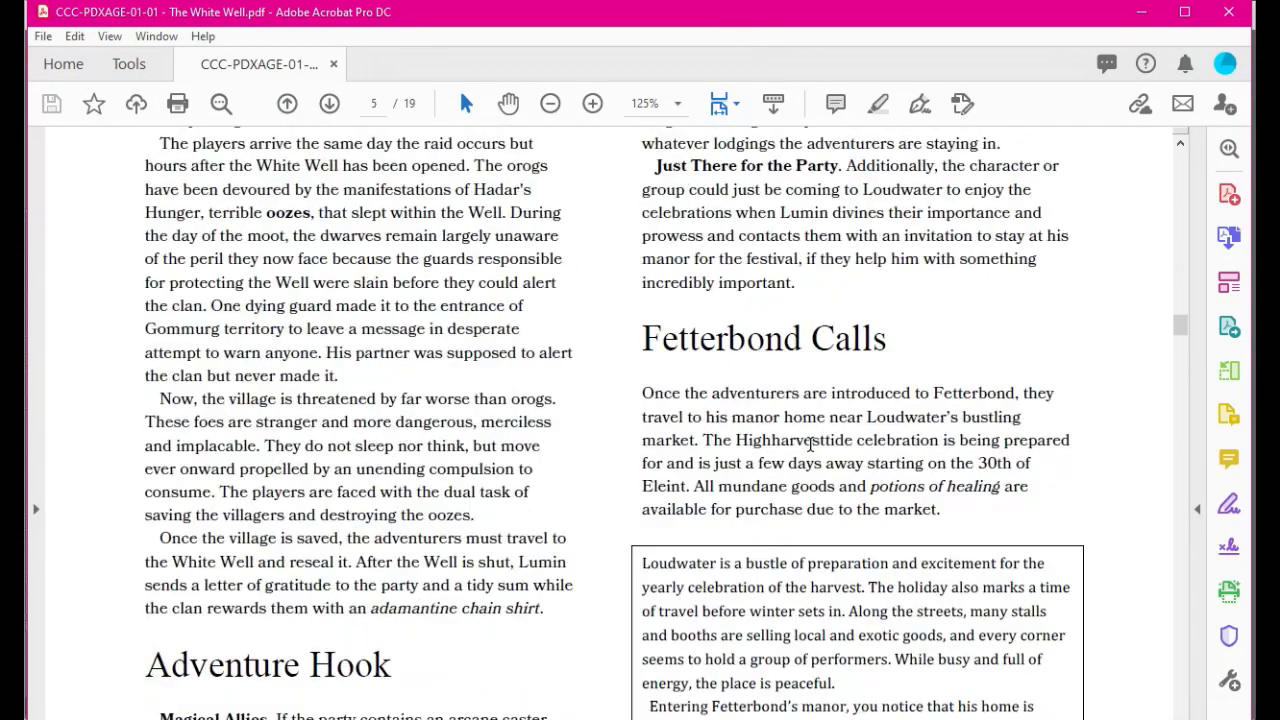
scroll(815, 452, up, 7)
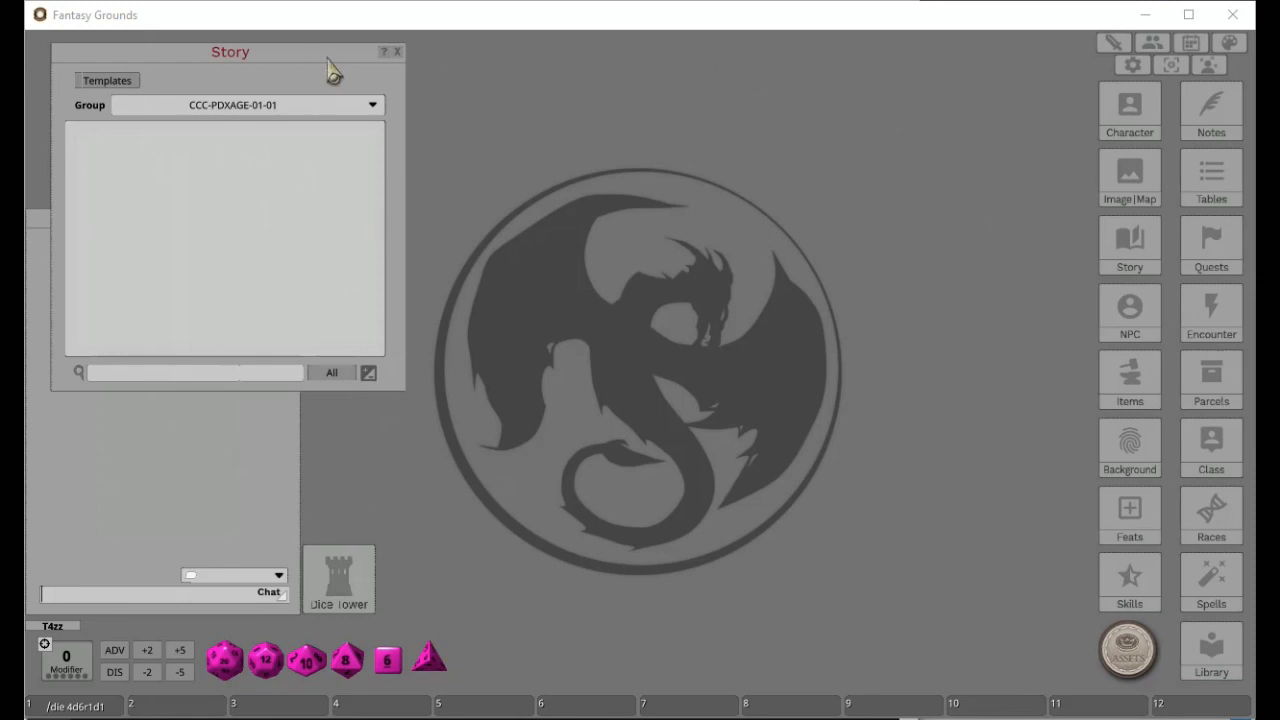
Return to Fantasy Grounds and filter the Story list to the The White Well group.
click(373, 105)
scroll(218, 183, down, 5)
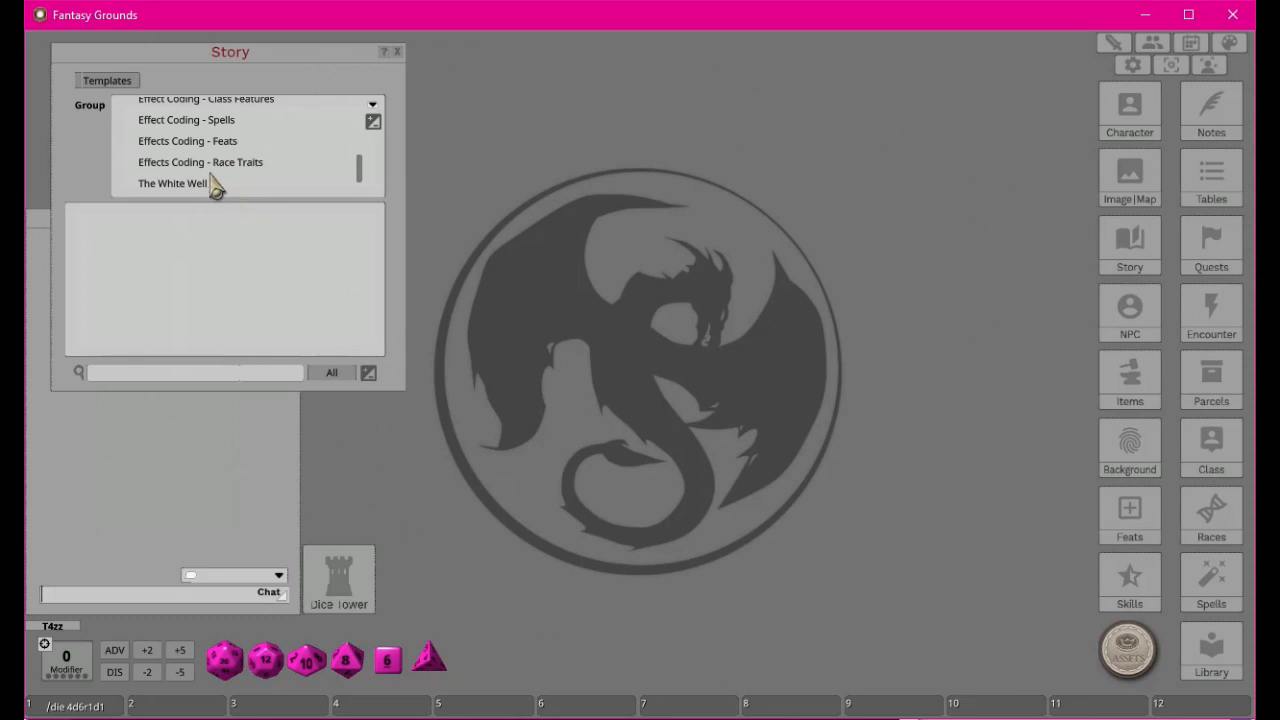
click(176, 186)
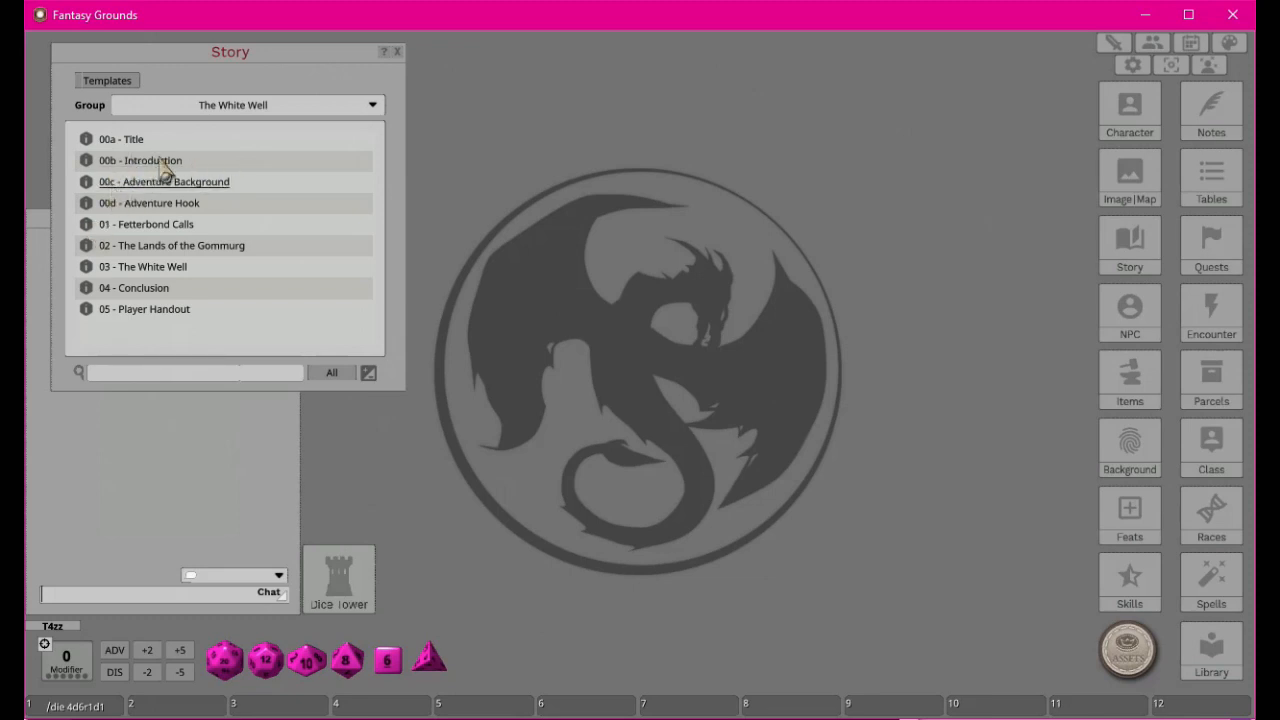
Read through the finished 00a - Title story entry and close it.
click(126, 139)
scroll(615, 260, down, 3)
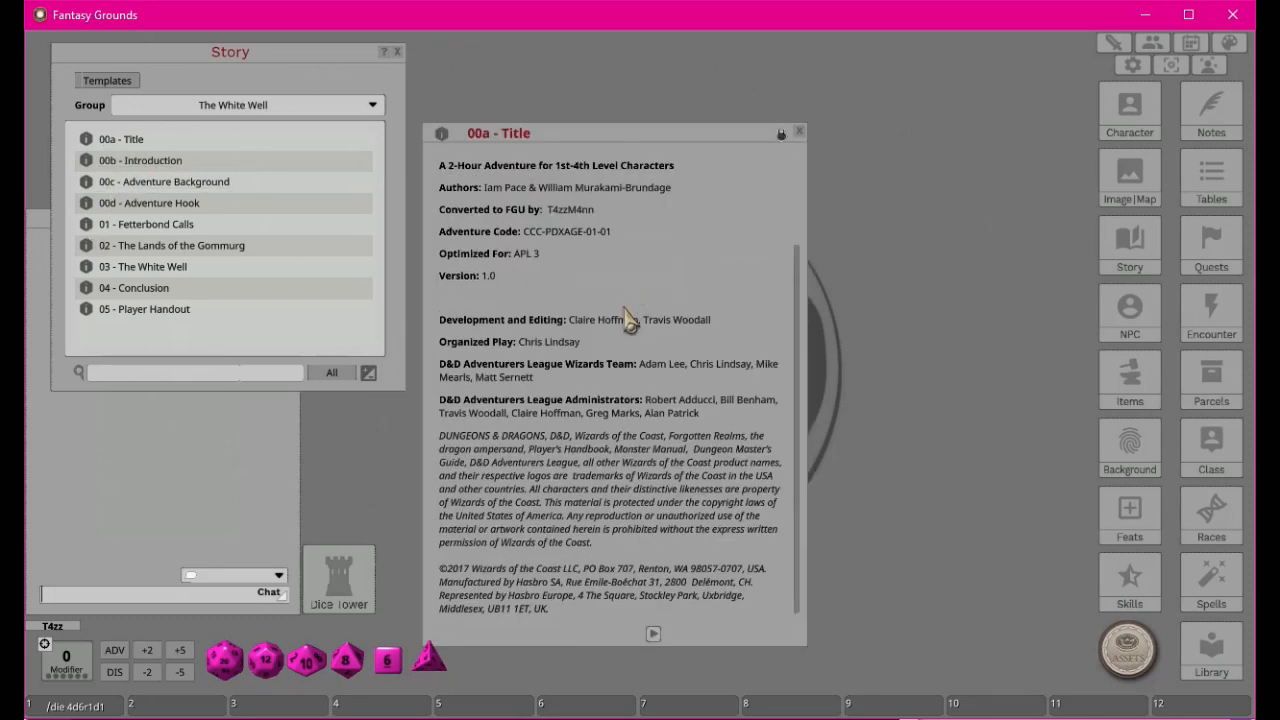
scroll(670, 325, up, 3)
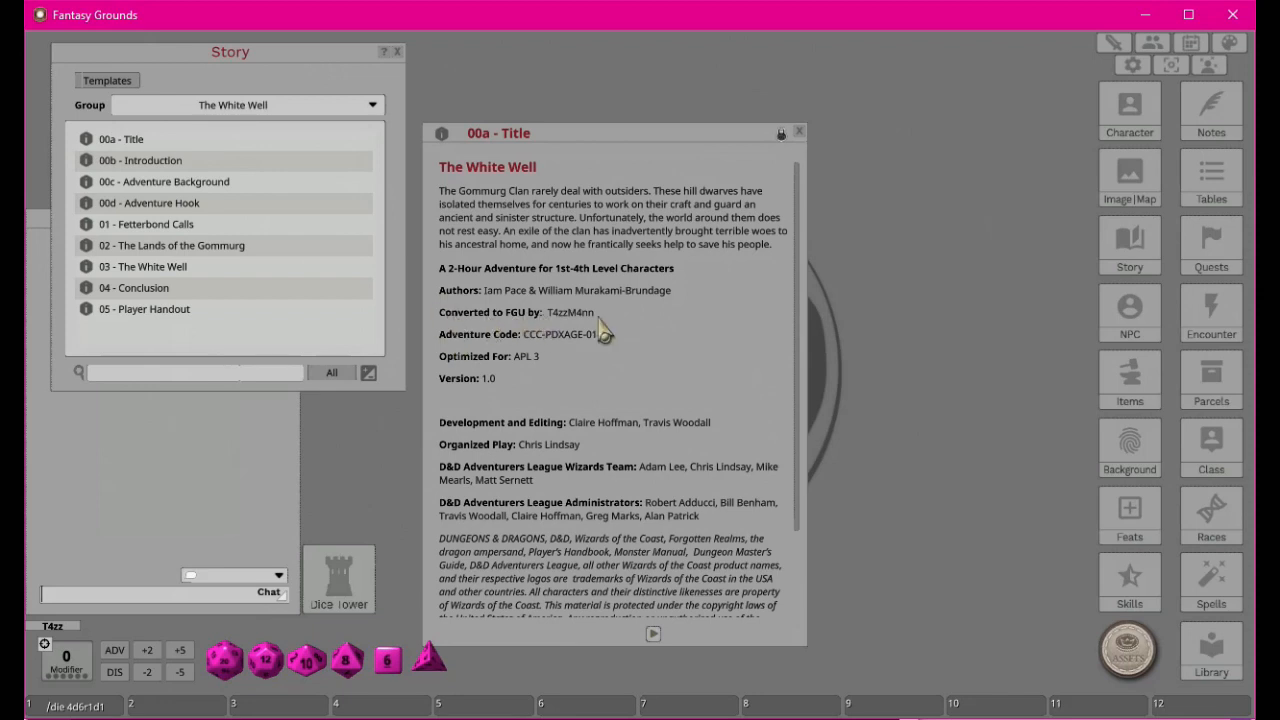
scroll(590, 340, down, 3)
scroll(605, 382, up, 3)
click(800, 133)
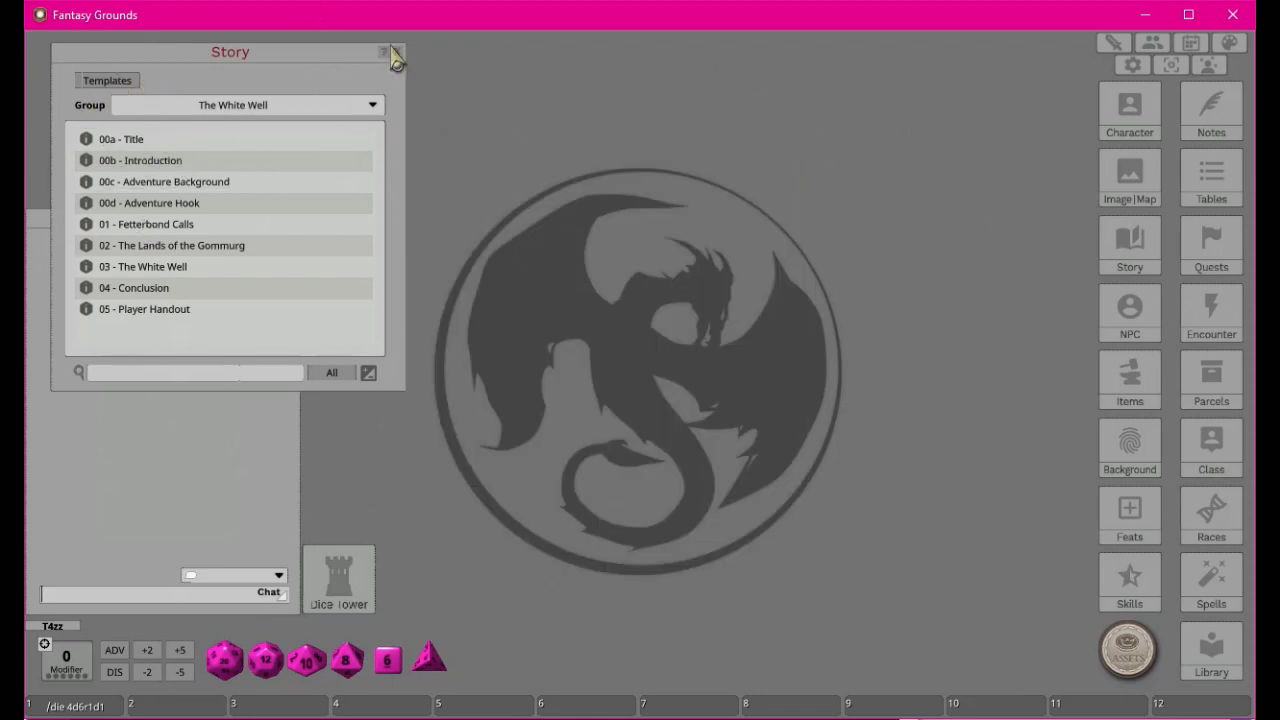
Examine the numbering and names of the story entries in The White Well group.
click(372, 106)
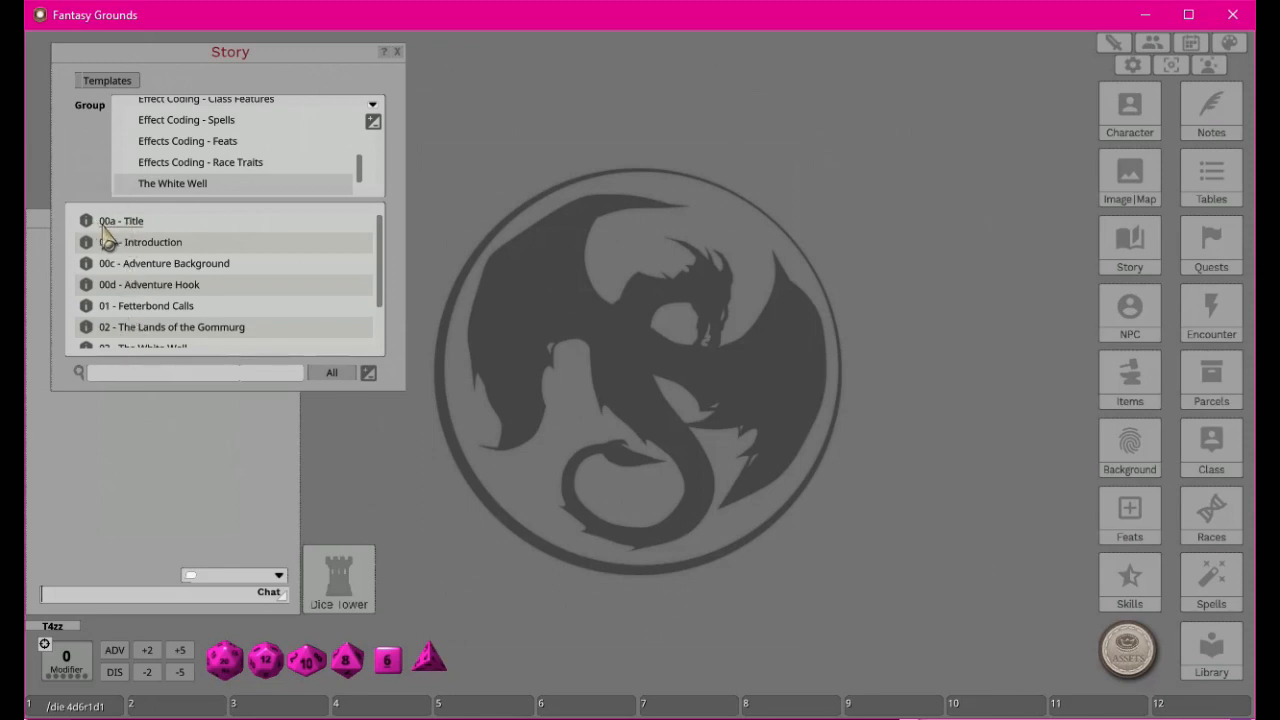
scroll(112, 318, down, 2)
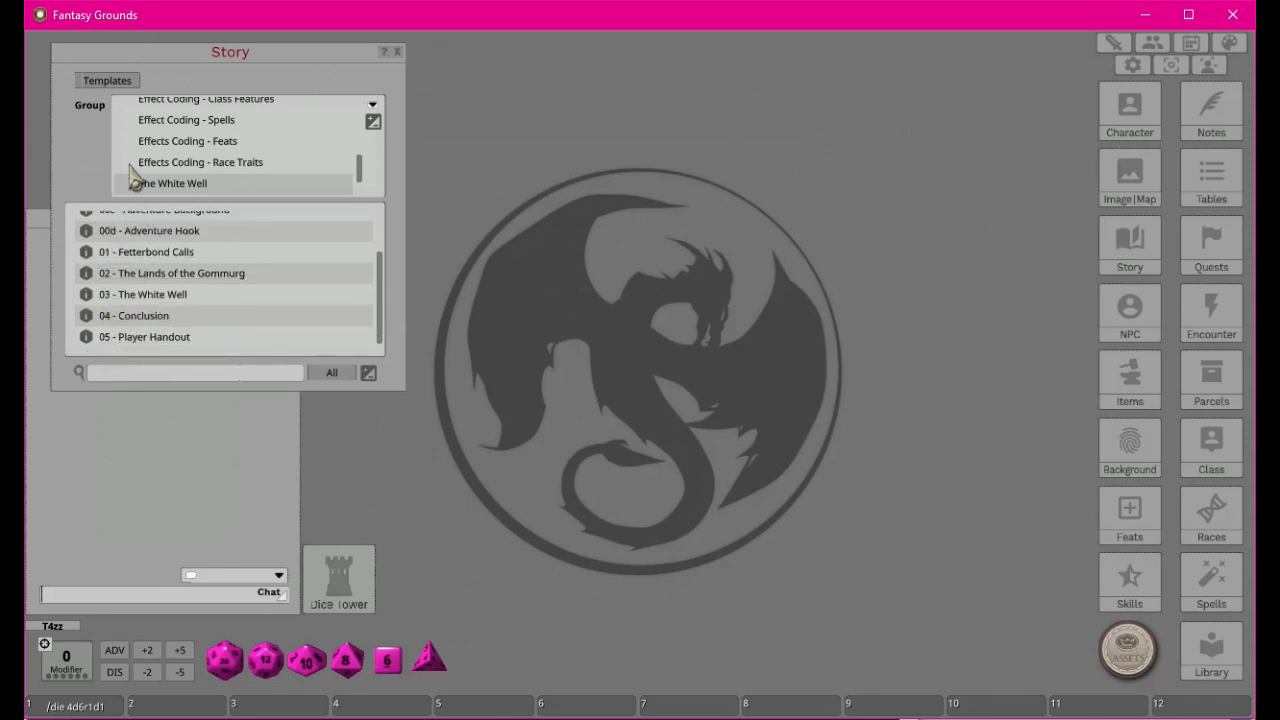
scroll(134, 355, up, 3)
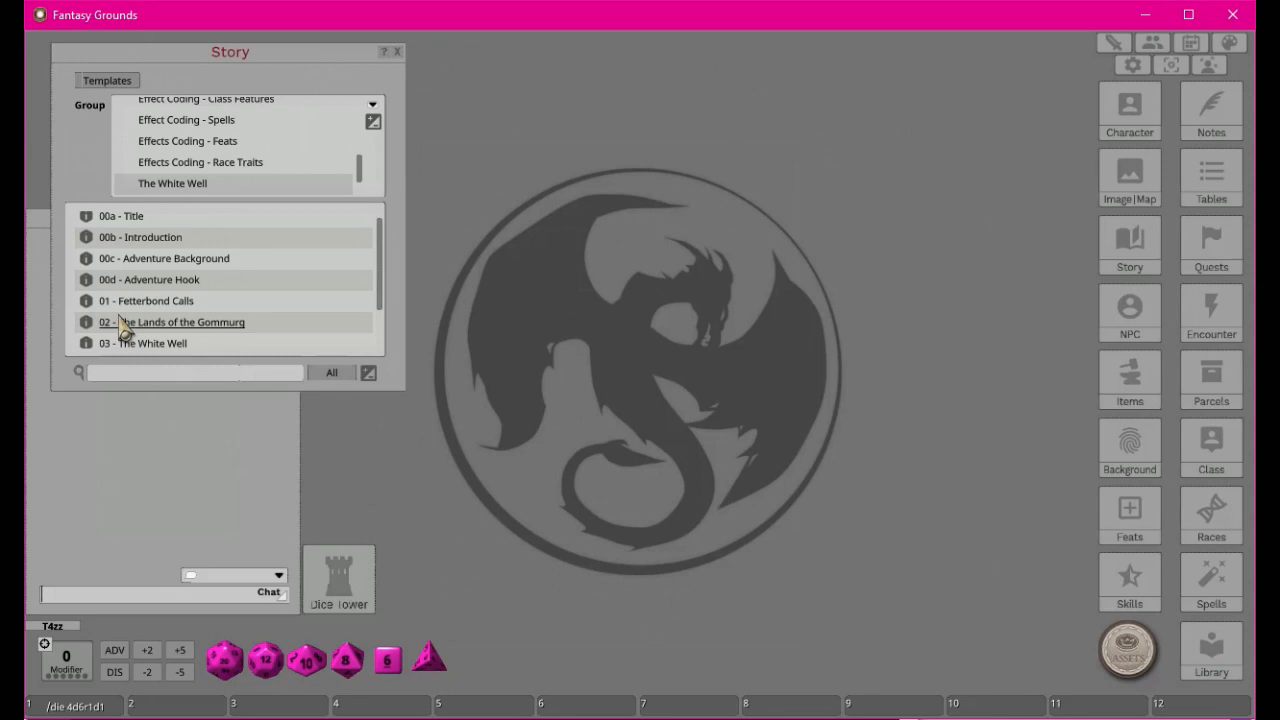
scroll(246, 265, up, 1)
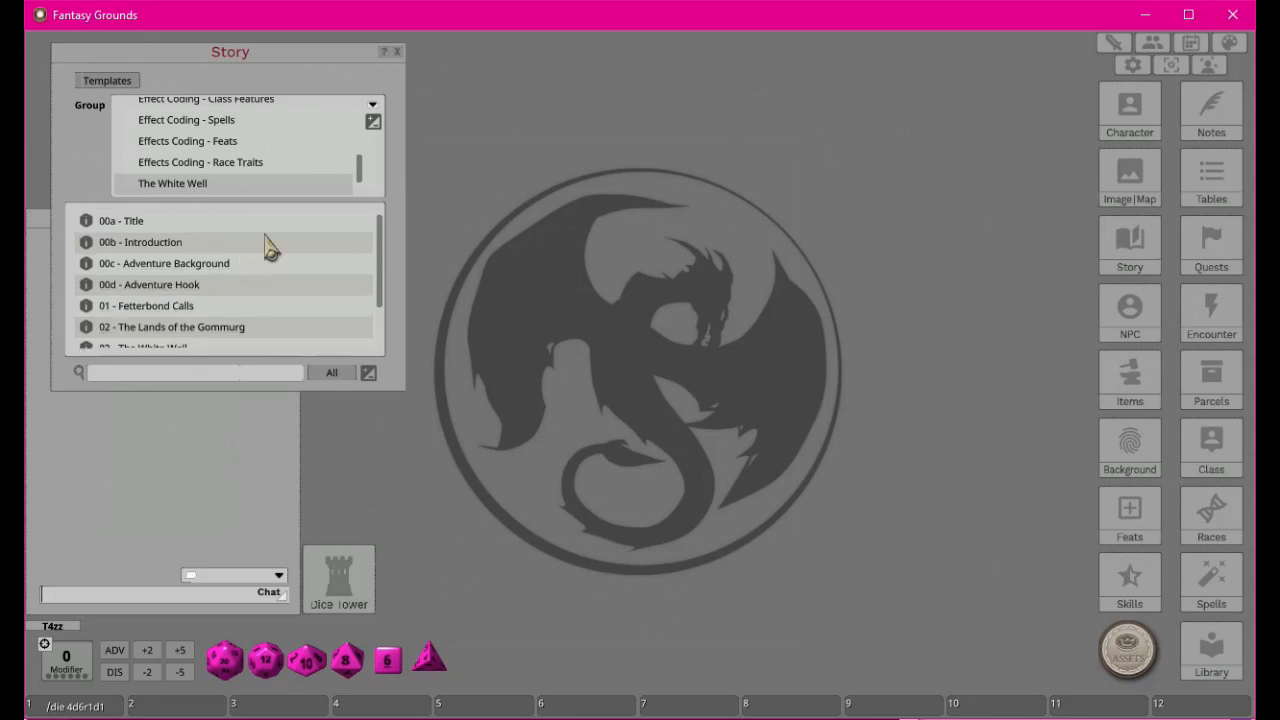
click(371, 104)
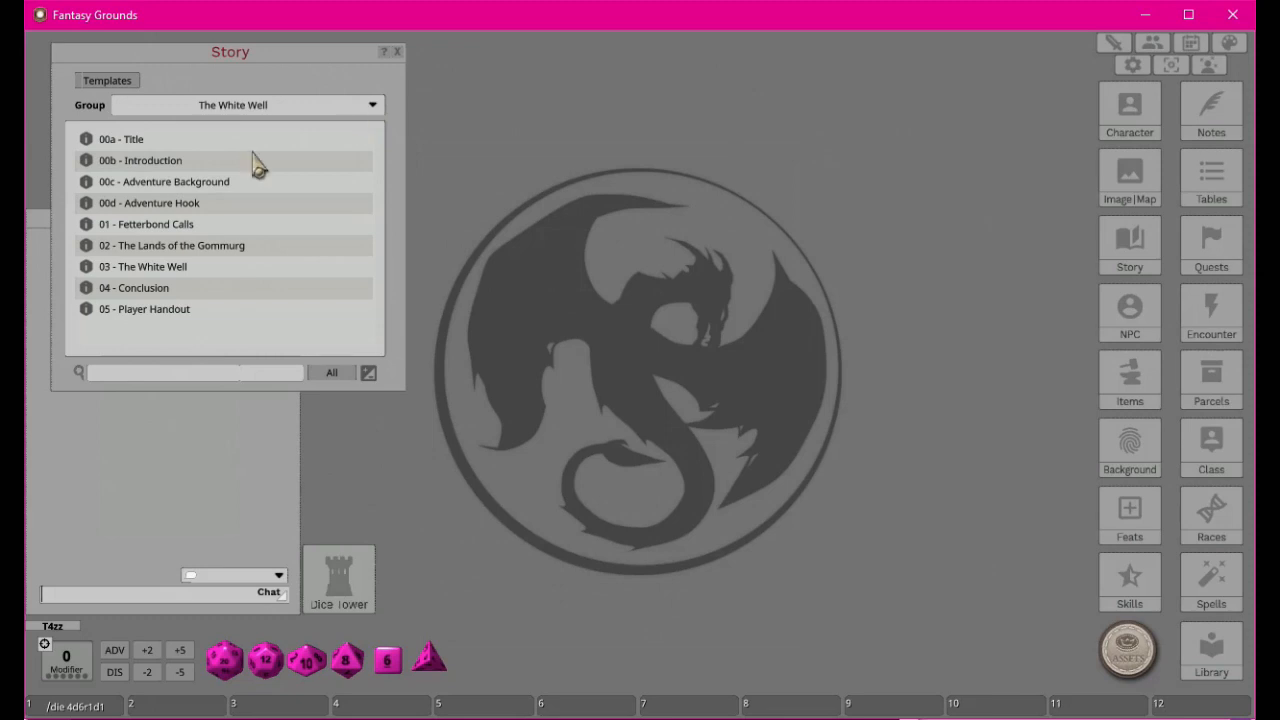
Switch the Story list back to the CCC-PDXAGE-01-01 group.
click(282, 110)
scroll(271, 190, up, 10)
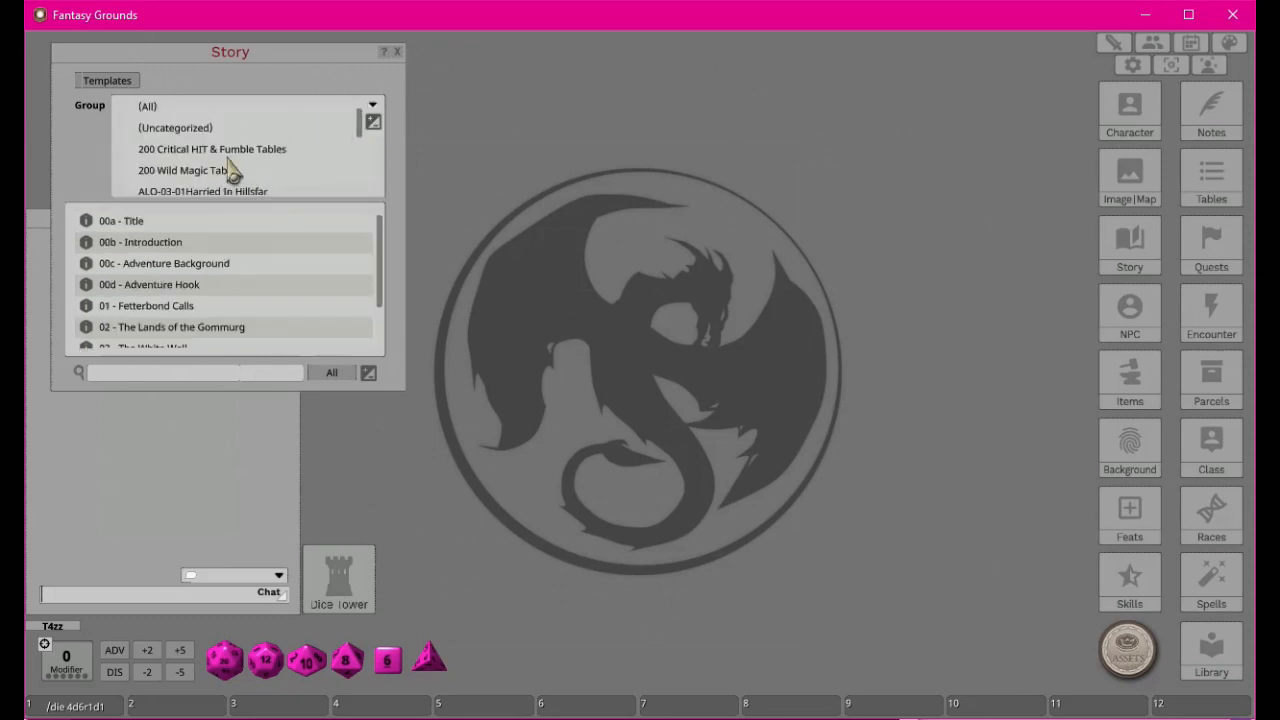
scroll(234, 171, down, 1)
click(206, 192)
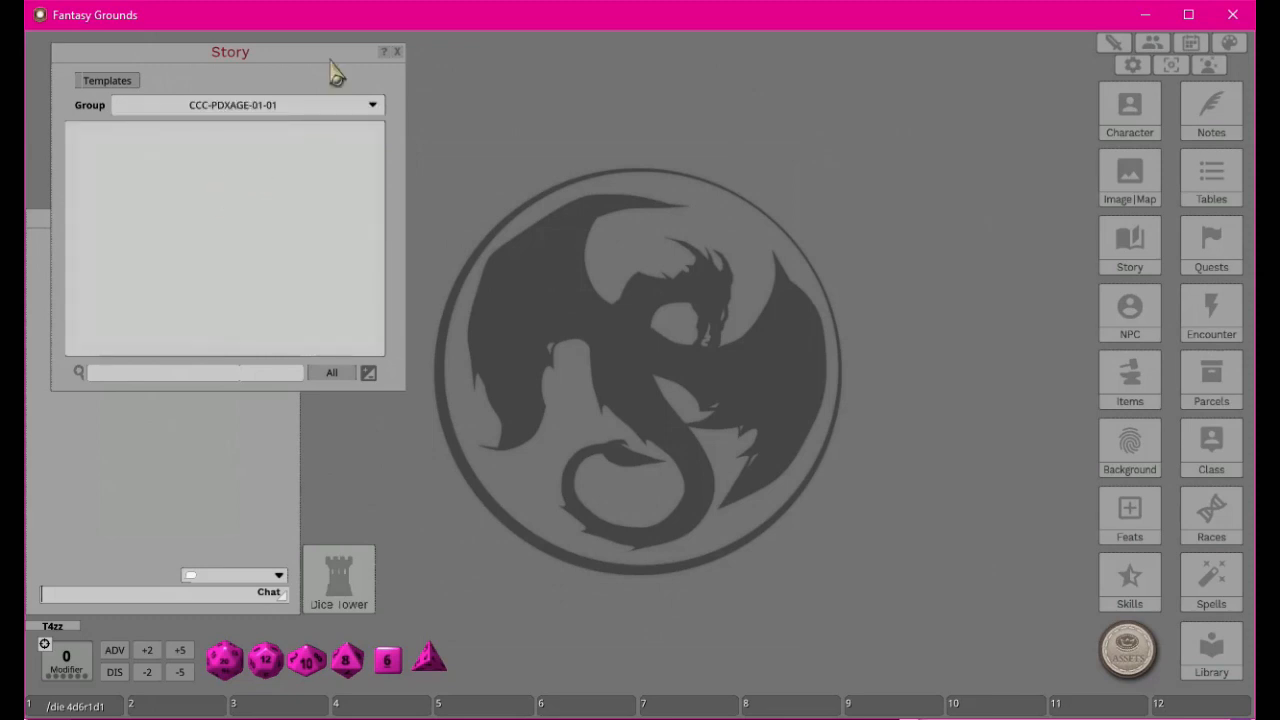
Create a new story entry in the CCC-PDXAGE-01-01 group and move its window higher beside the Story list.
click(369, 374)
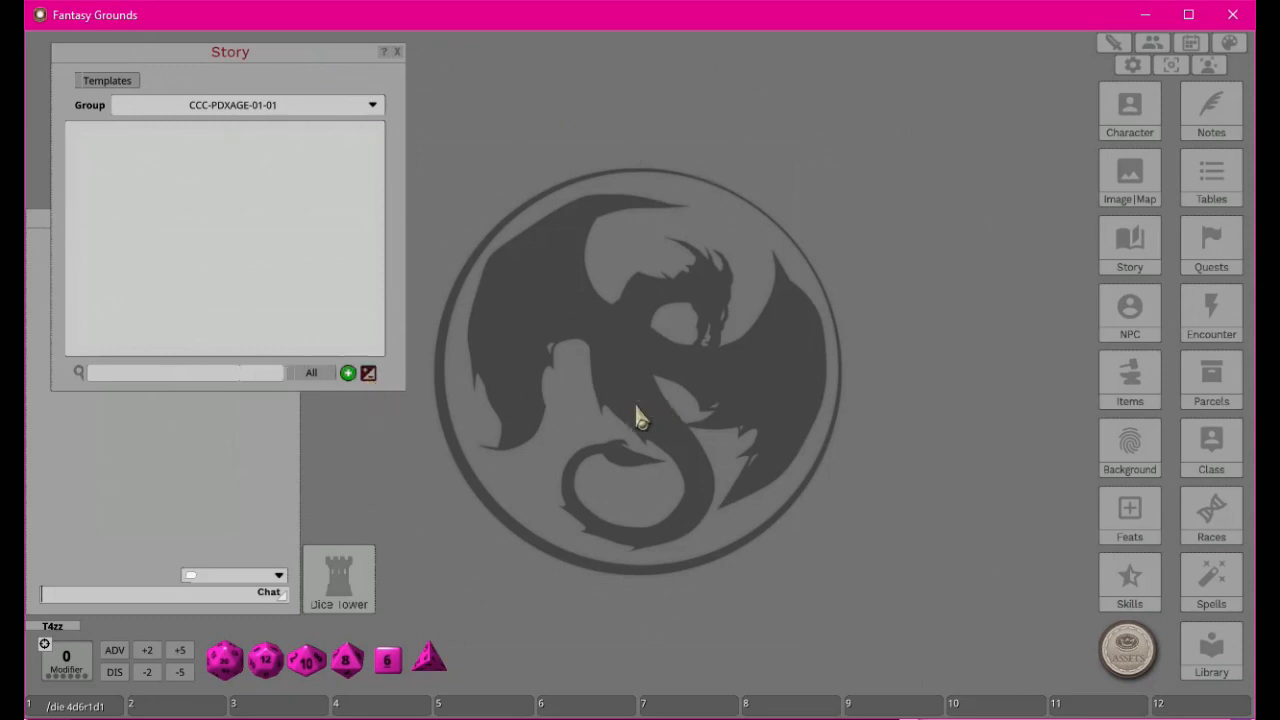
click(347, 374)
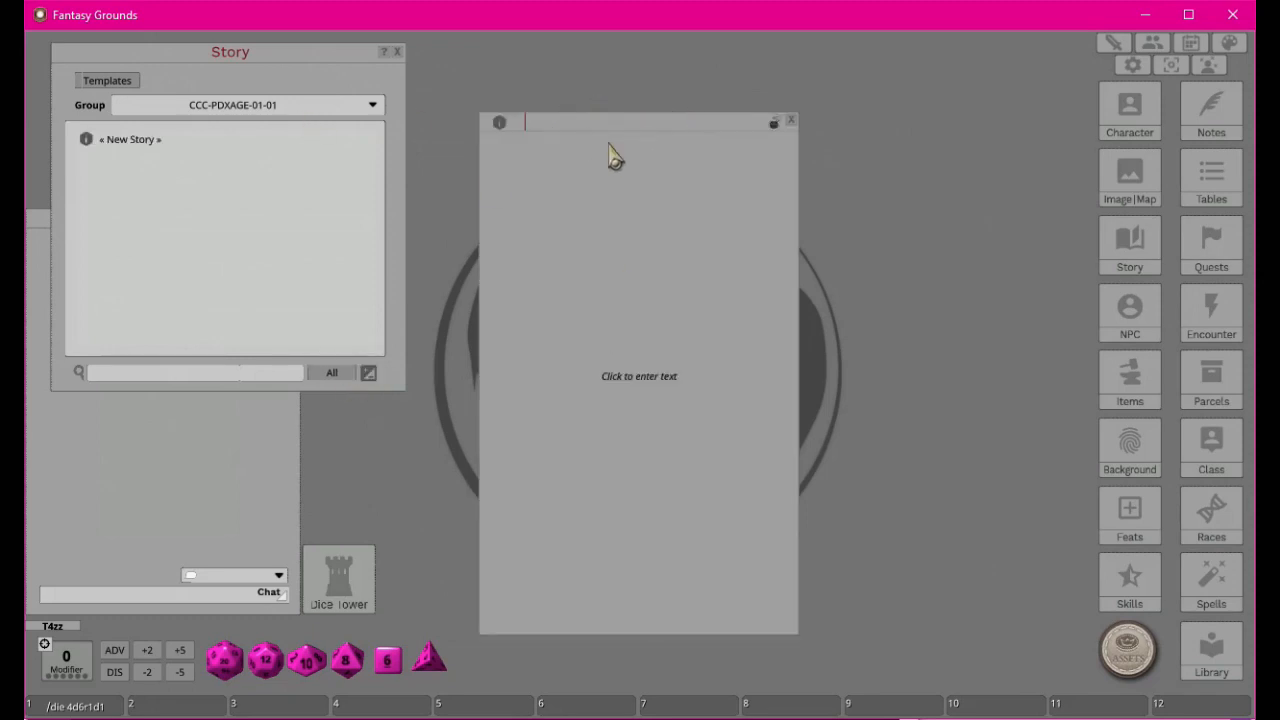
click(623, 194)
drag(485, 209, 467, 152)
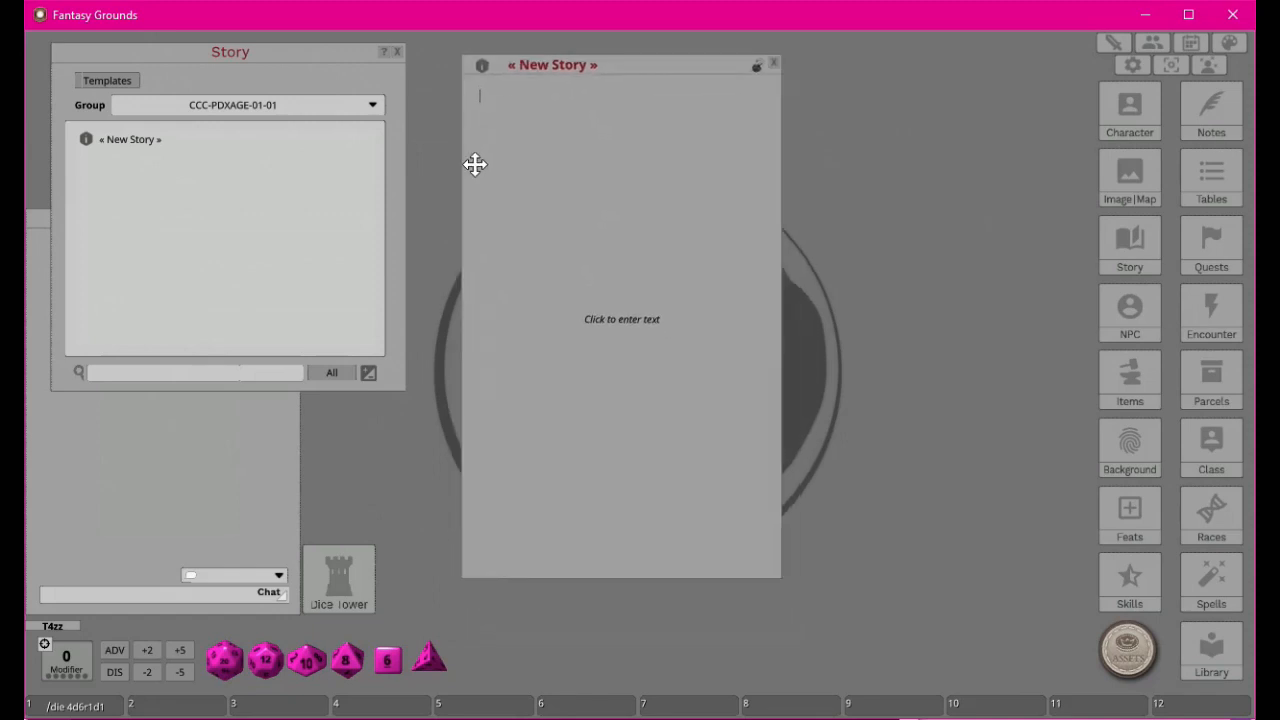
Name the new story entry "01.00 - Introduction".
click(621, 72)
text(Introduction)
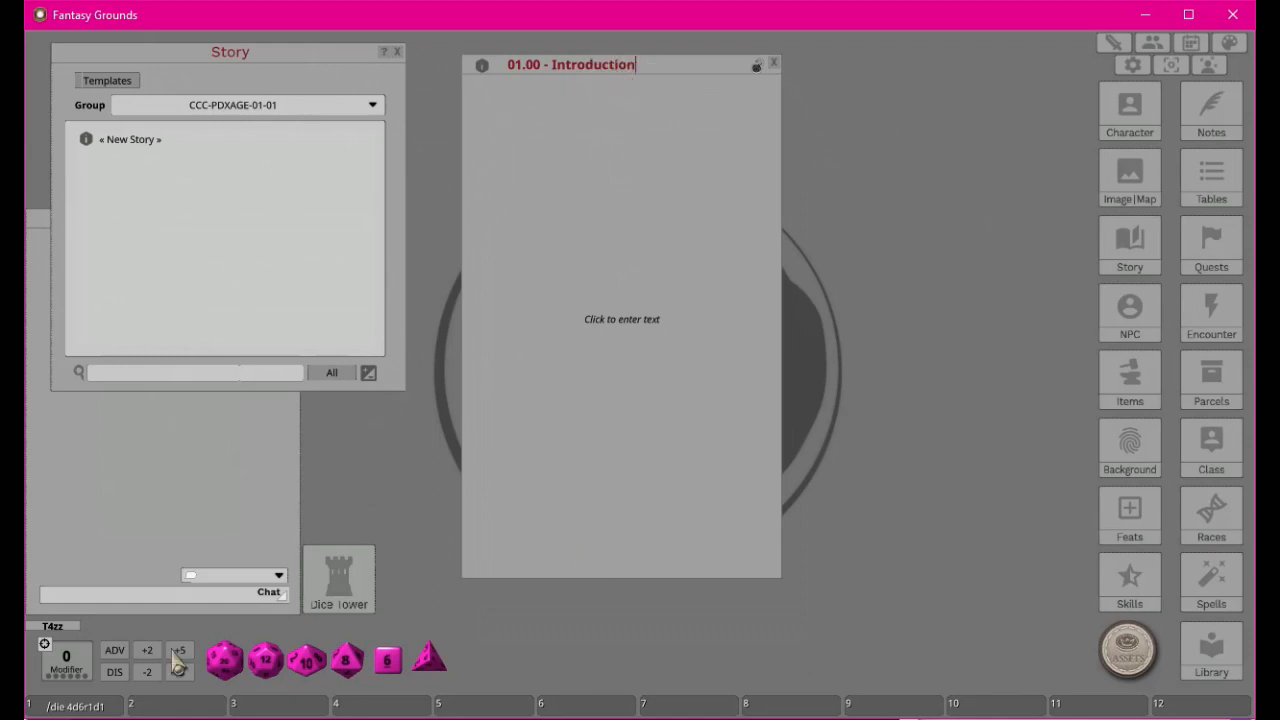
Switch to Notepad++ and copy the Introduction text from "Welcome to The White Well" through the "Average party strength" paragraph.
key(alt+Tab)
scroll(161, 450, down, 8)
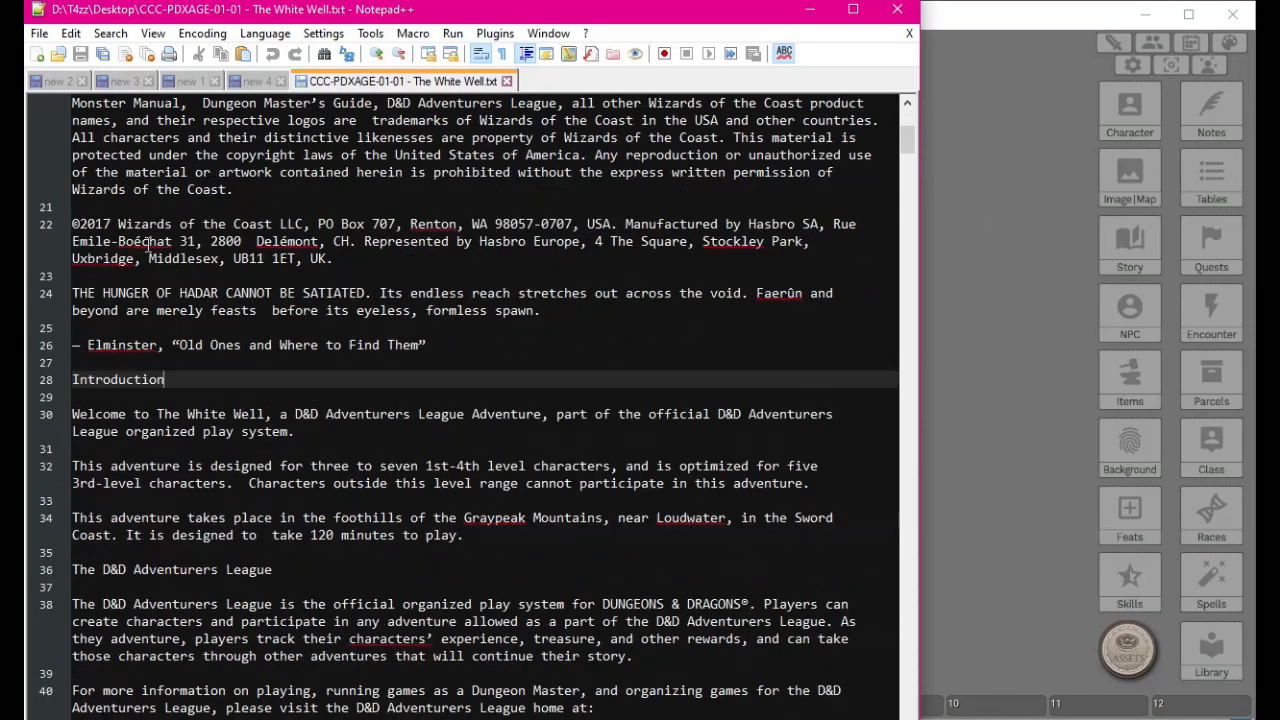
scroll(248, 396, down, 2)
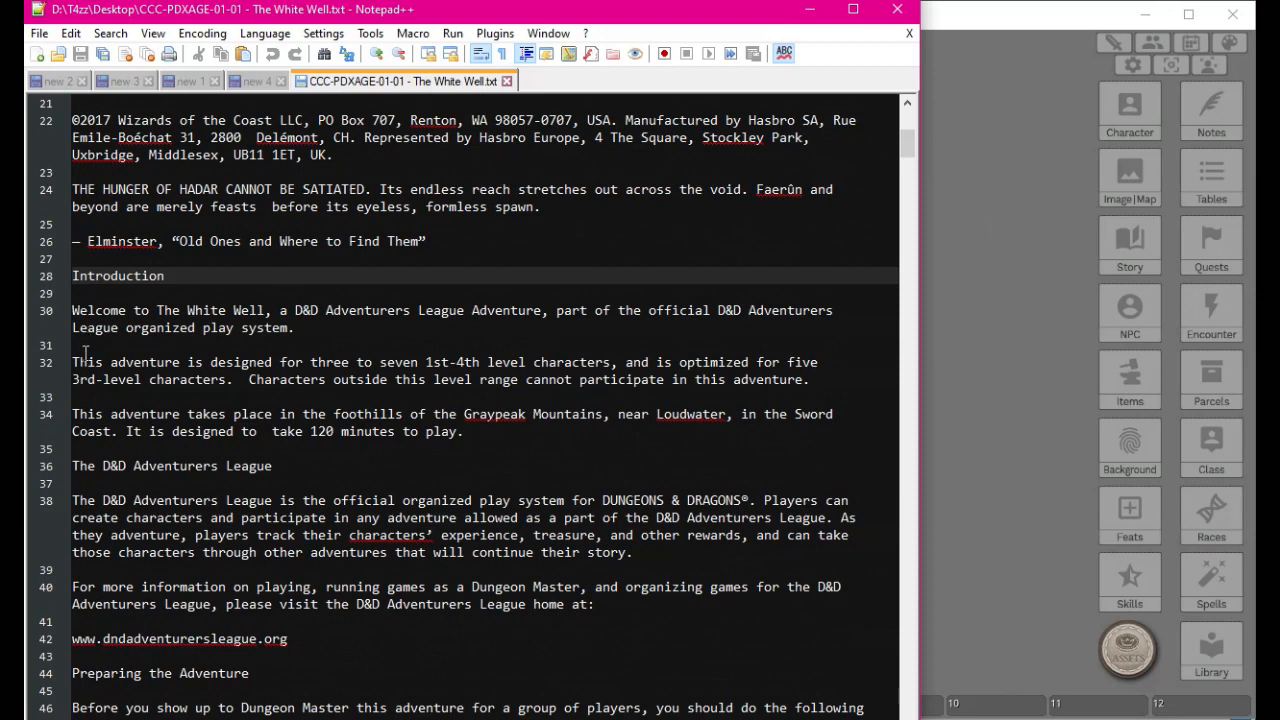
drag(72, 313, 300, 719)
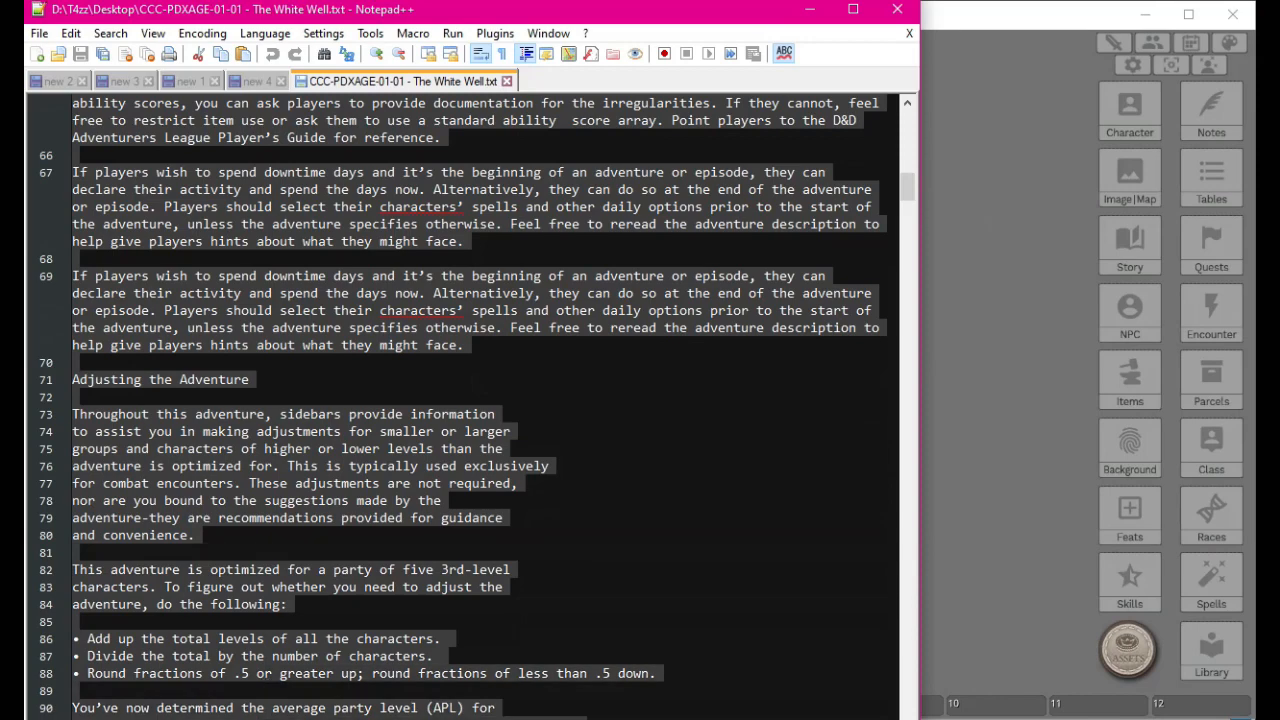
scroll(258, 675, down, 8)
scroll(245, 600, down, 2)
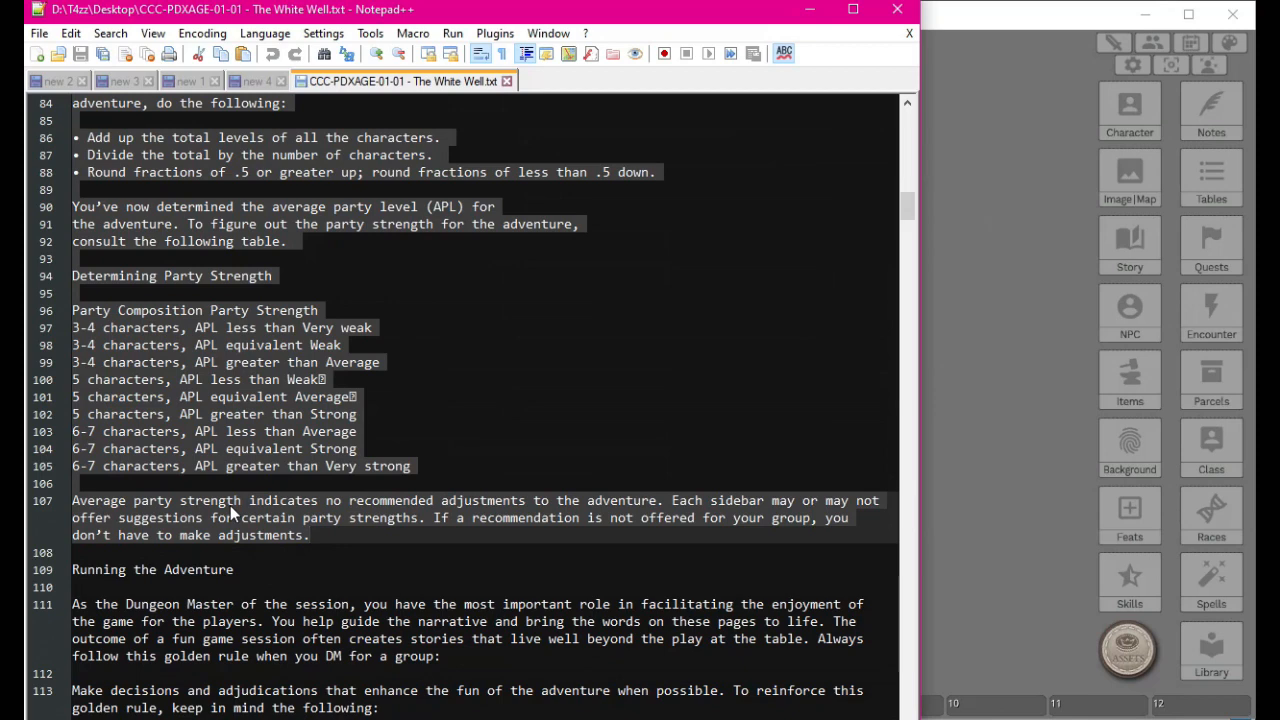
right_click(198, 373)
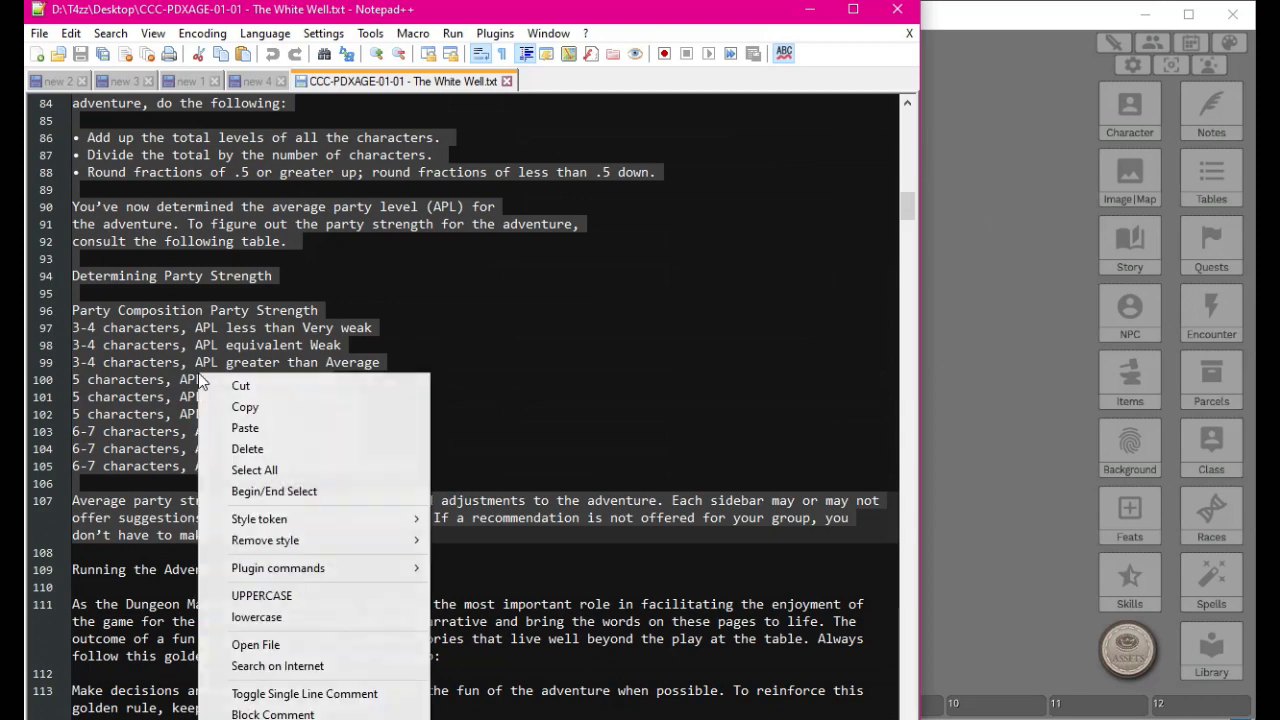
click(270, 410)
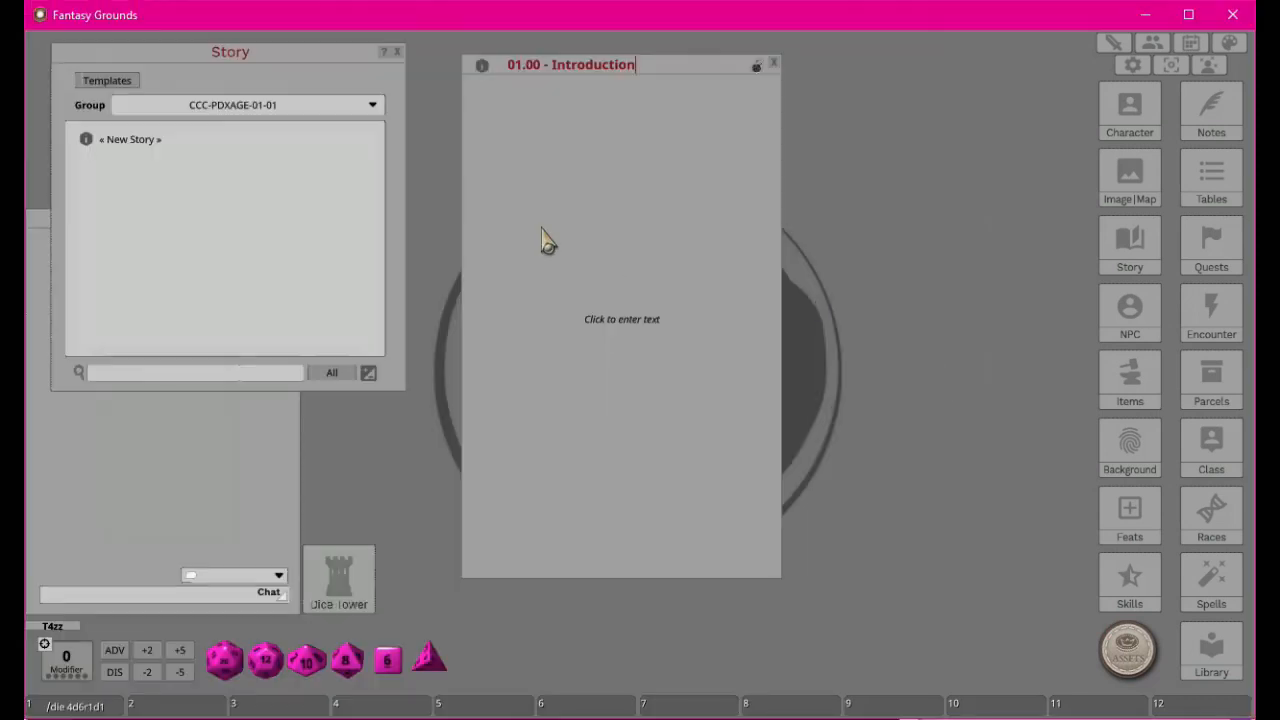
Paste the copied text into the body of the 01.00 - Introduction entry in Fantasy Grounds and look through it.
click(560, 143)
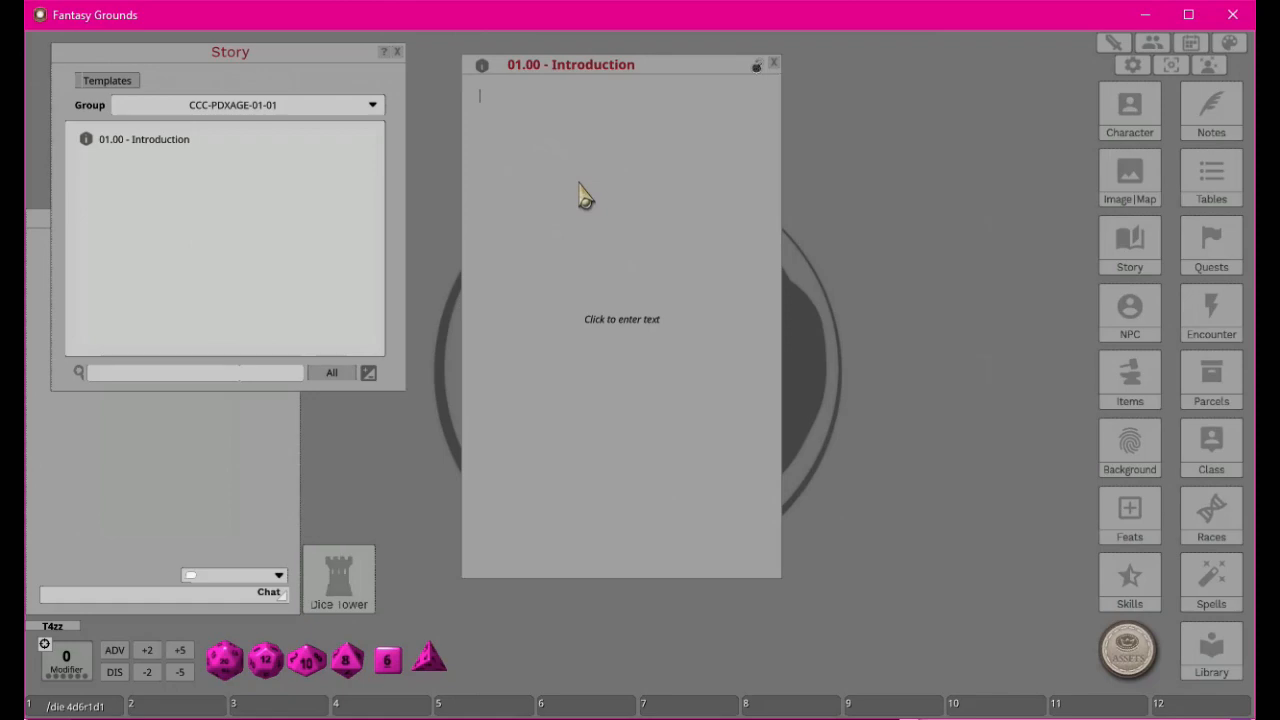
key(ctrl+v)
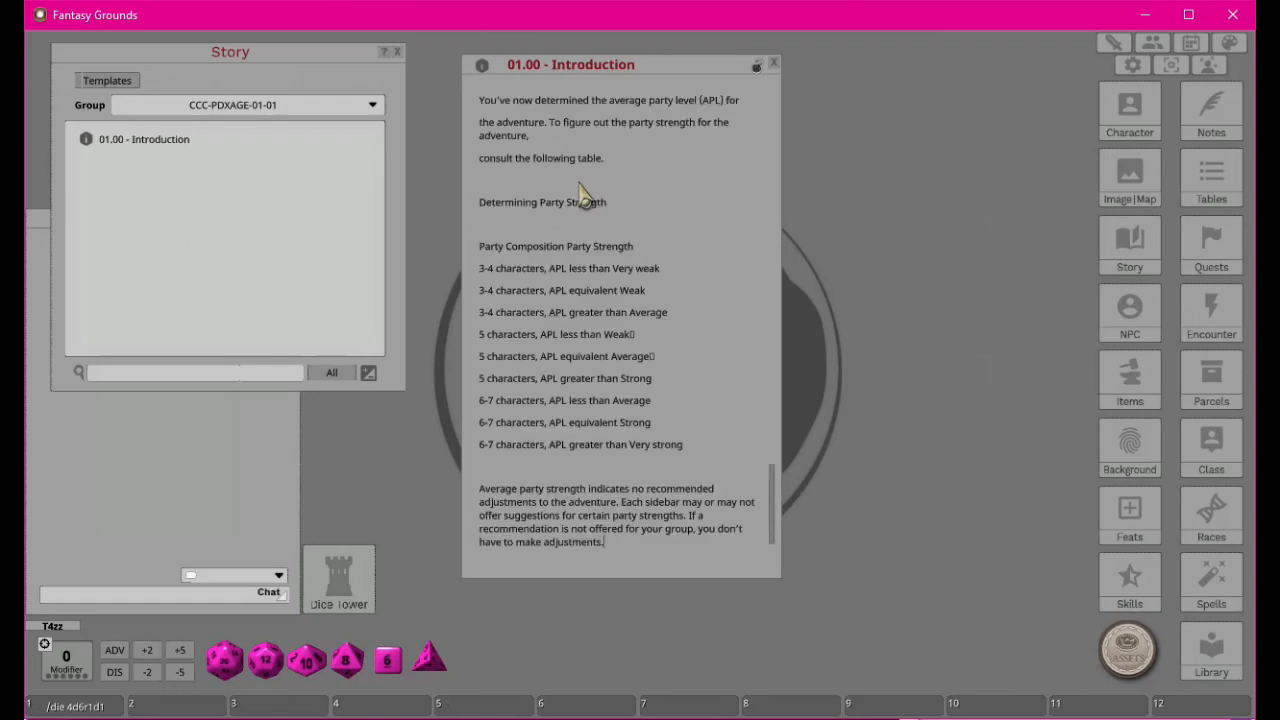
scroll(697, 375, up, 3)
scroll(697, 370, up, 15)
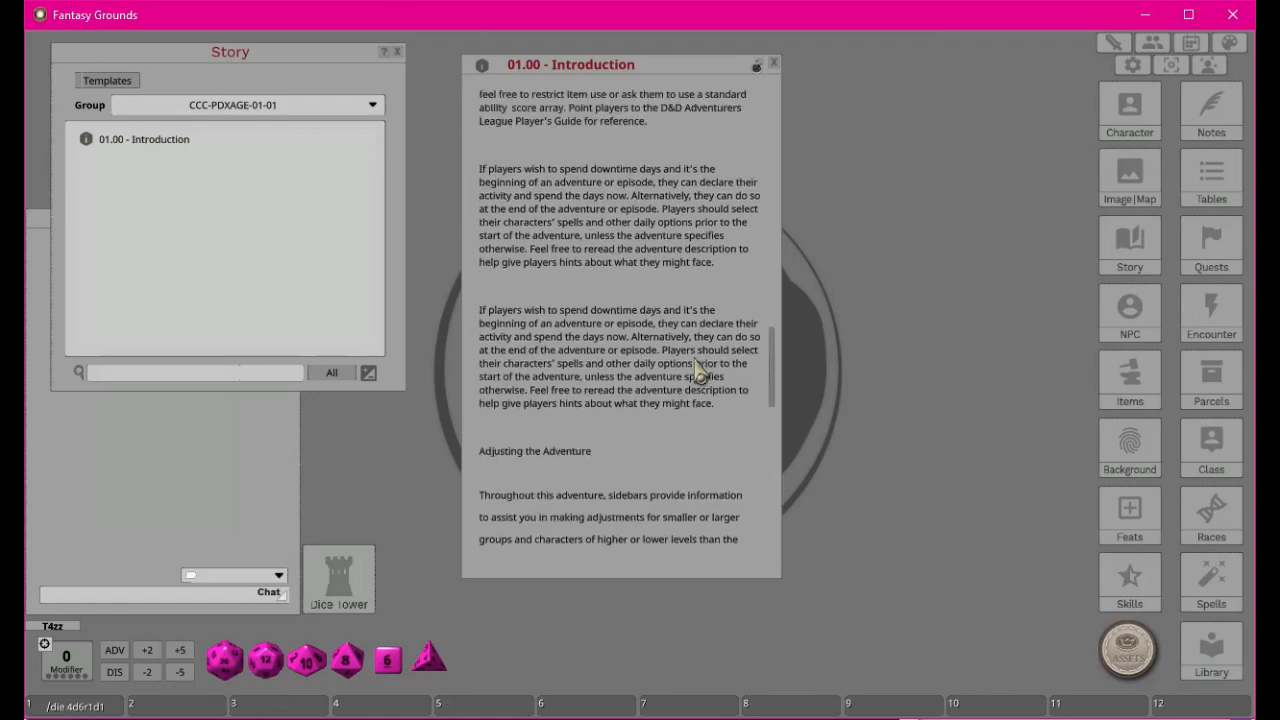
scroll(698, 370, up, 5)
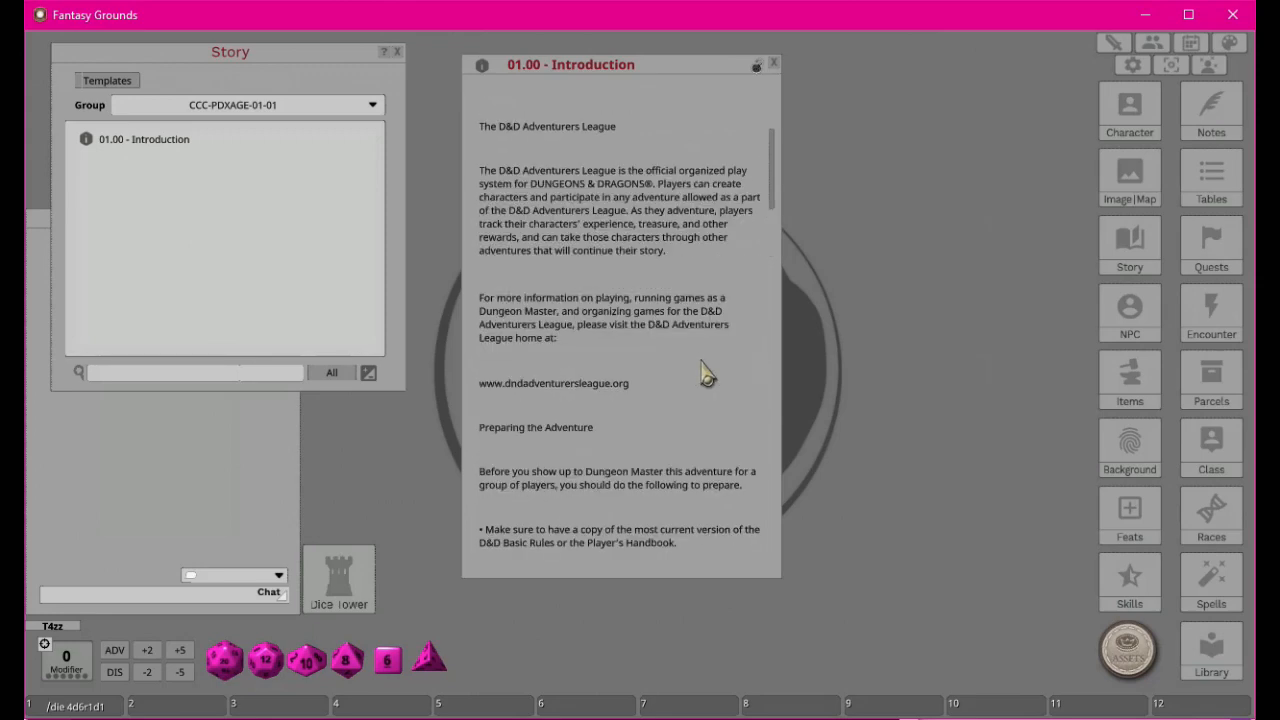
Remove the blank lines around the Determining Party Strength section and up to the paragraph starting "This adventure is optimized for a party".
scroll(700, 480, down, 20)
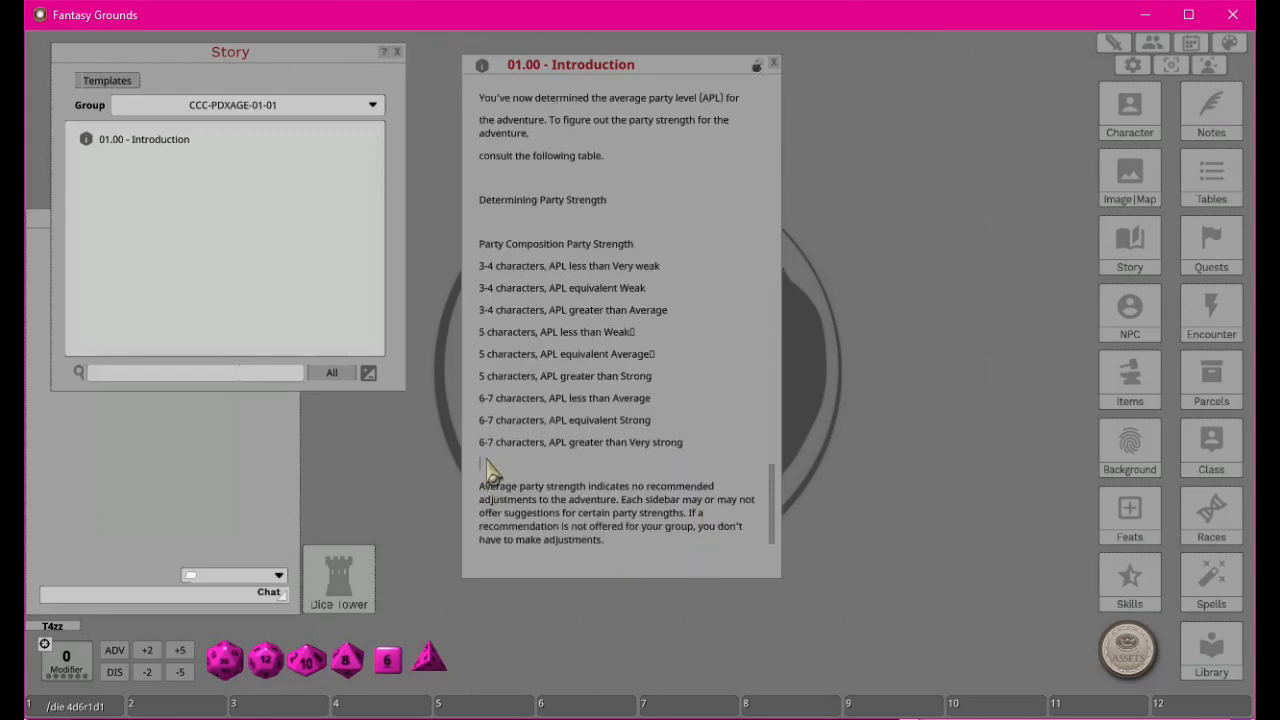
key(BackSpace)
click(497, 243)
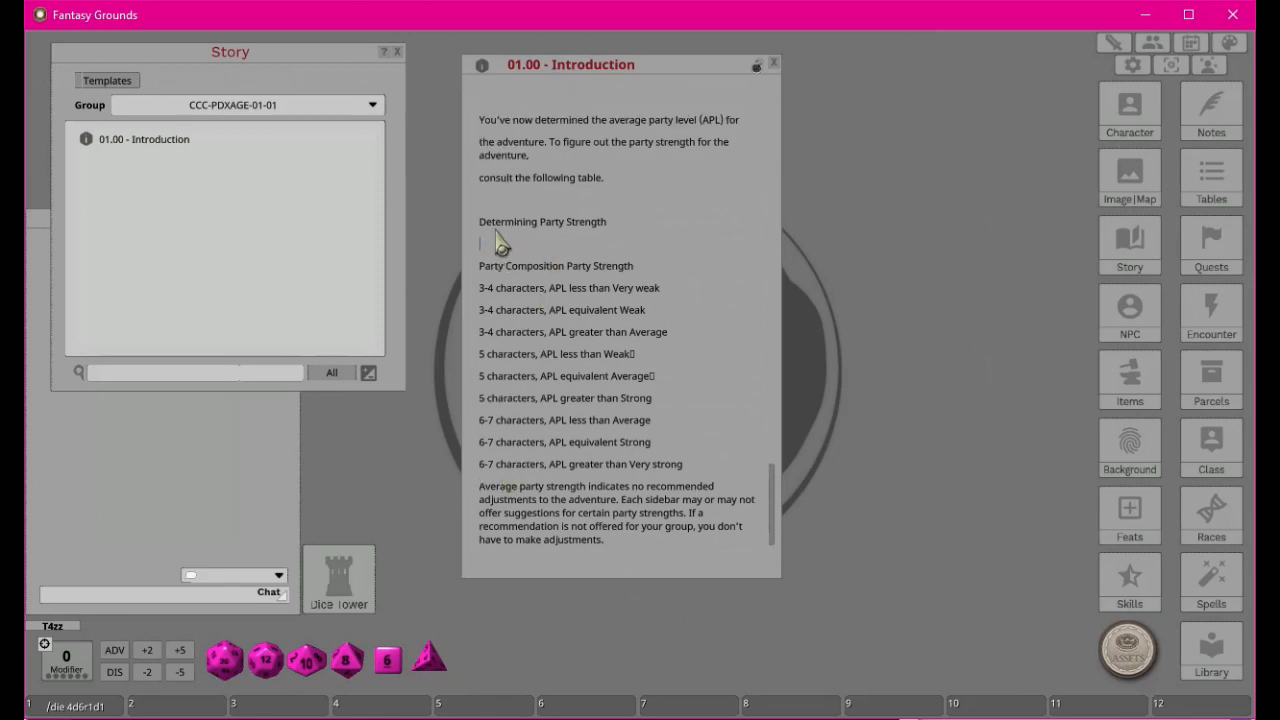
key(BackSpace)
key(Delete)
click(491, 141)
key(Delete)
scroll(618, 214, up, 3)
click(513, 184)
key(Delete)
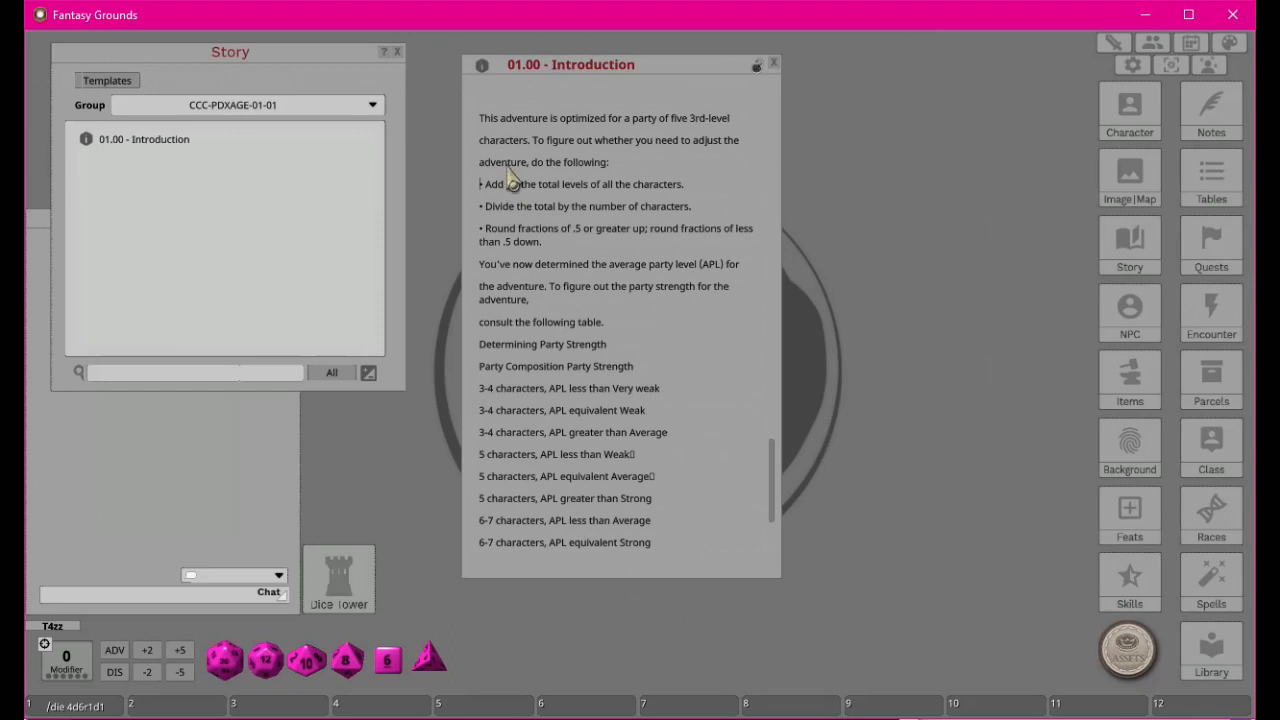
scroll(525, 150, up, 2)
key(Delete)
Remove the blank lines around the Adjusting the Adventure heading and between the downtime and character sheet paragraphs above it.
scroll(545, 209, up, 4)
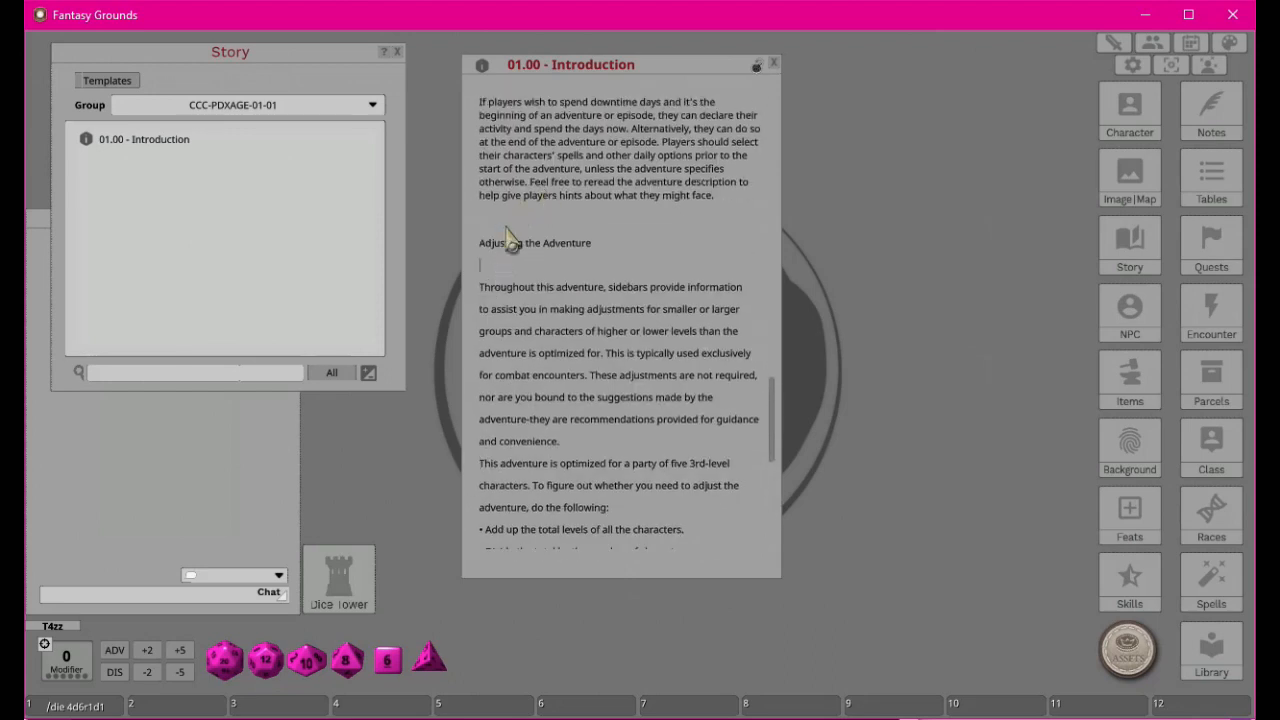
key(Delete)
click(492, 219)
key(Delete)
scroll(507, 122, up, 2)
click(500, 177)
key(Delete)
scroll(520, 185, up, 3)
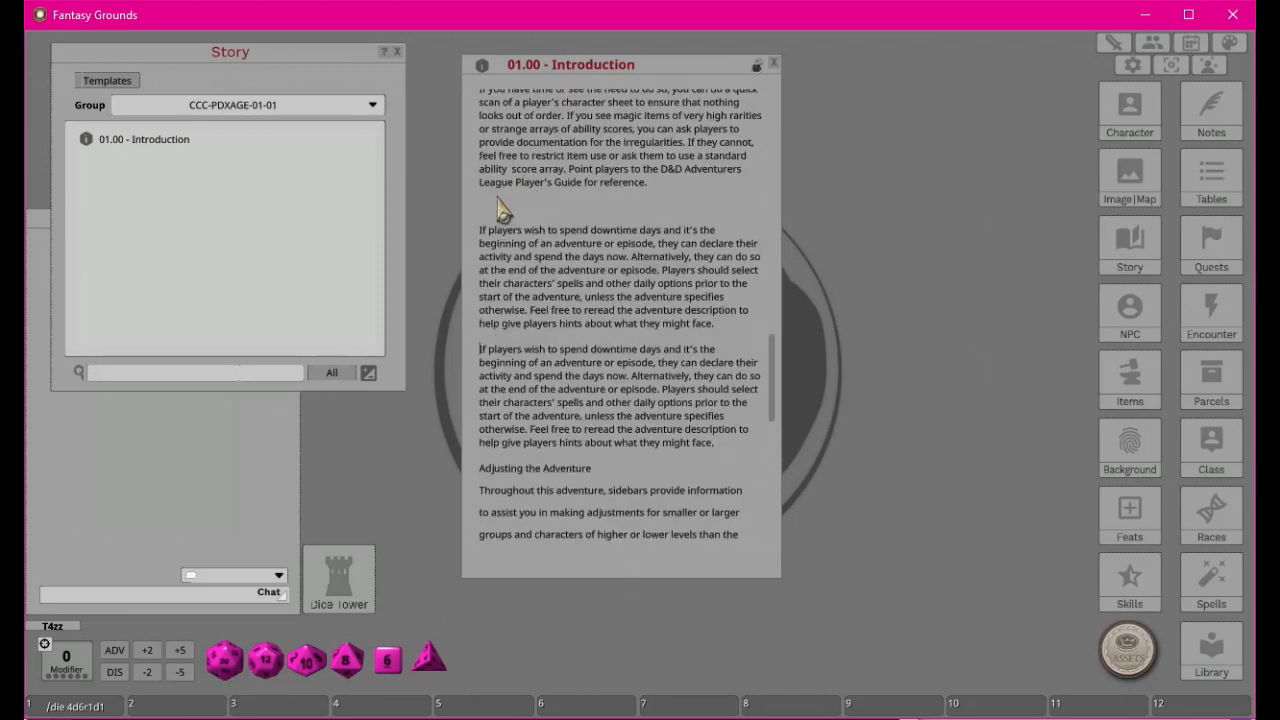
click(497, 197)
key(Delete)
scroll(504, 195, up, 3)
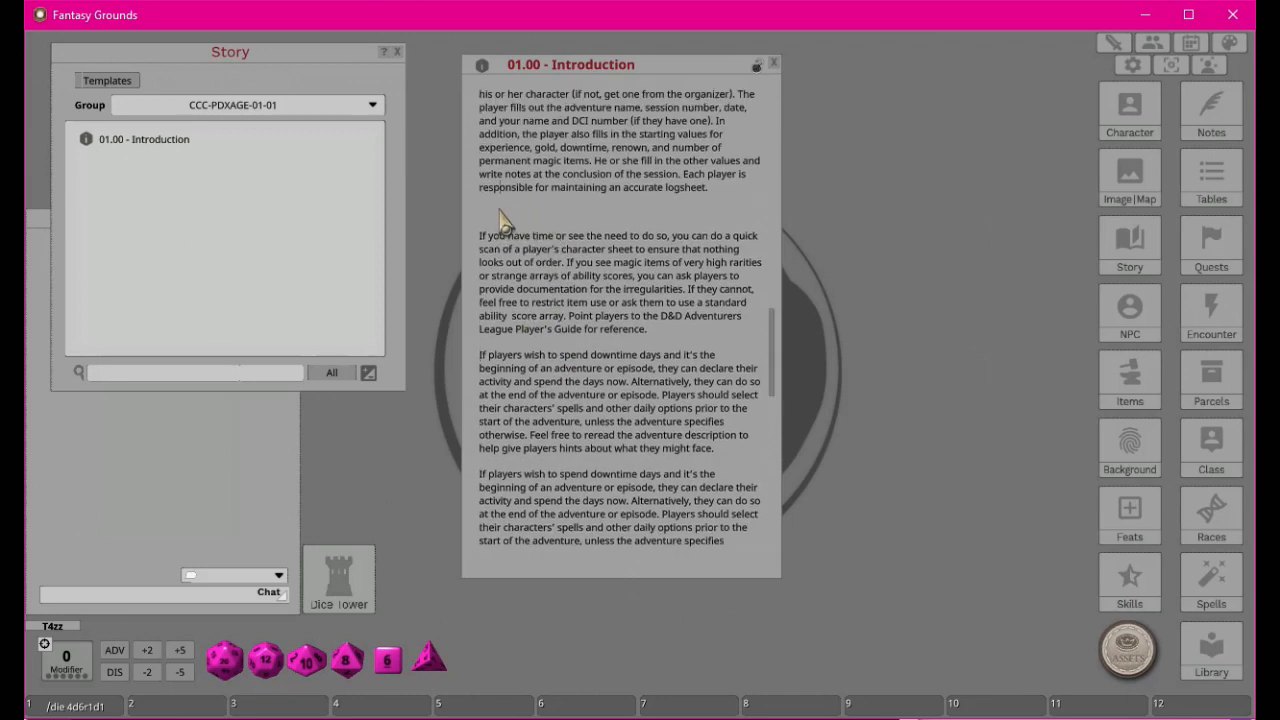
key(Delete)
Remove the blank lines in the Before Play at the Table section, from the logsheet paragraph up to above its heading.
scroll(538, 250, up, 4)
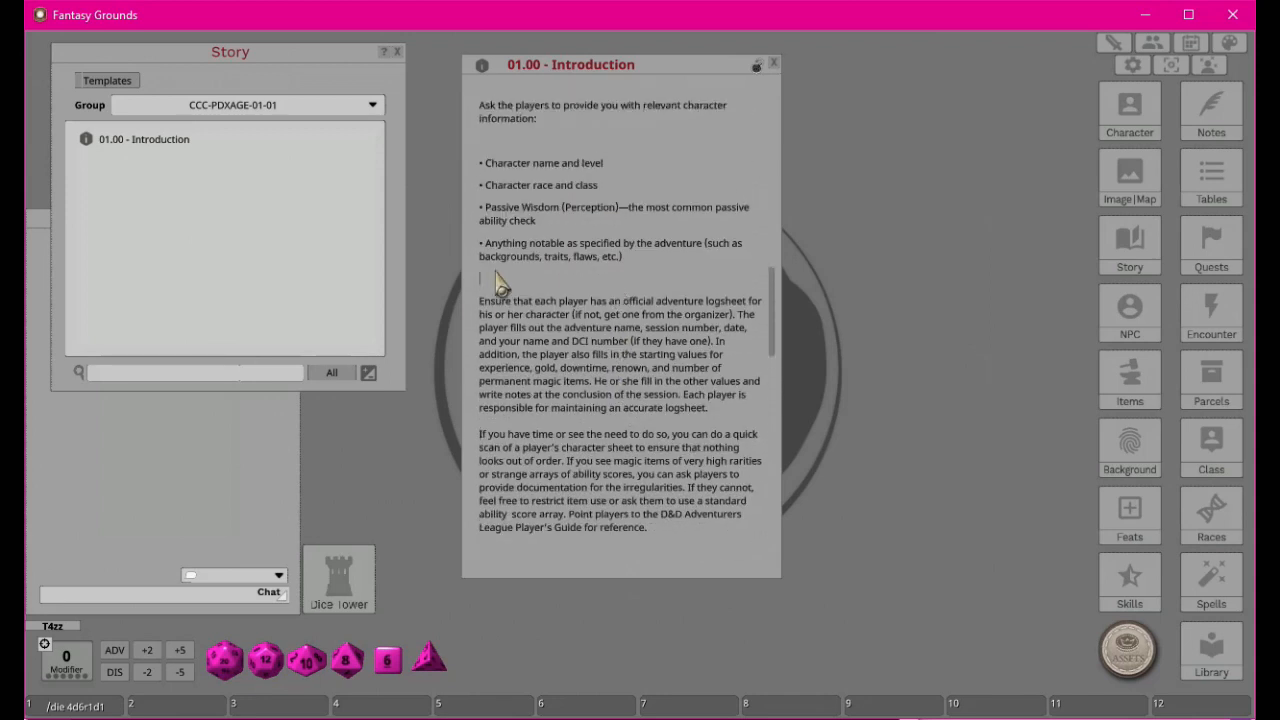
key(Delete)
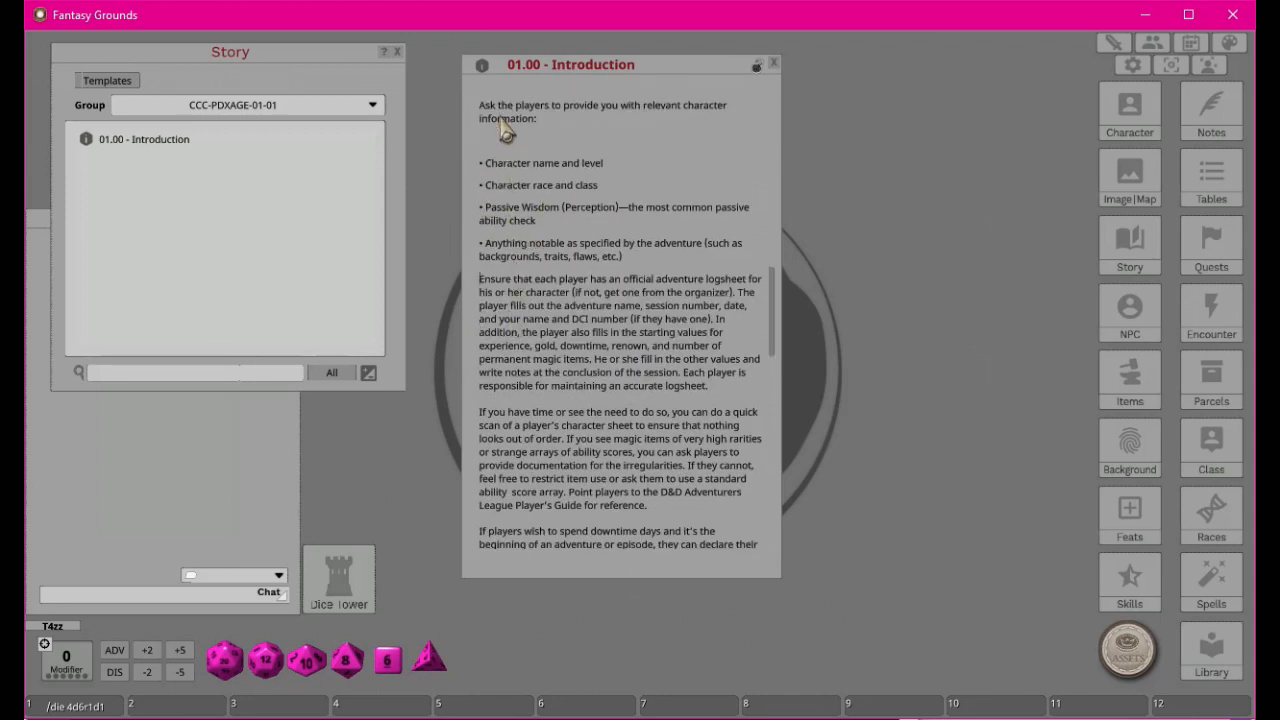
key(Delete)
scroll(540, 230, up, 2)
click(502, 180)
key(Delete)
Remove the blank lines in the Preparing the Adventure section and around the website address and "For more information" paragraph above it.
scroll(588, 206, up, 4)
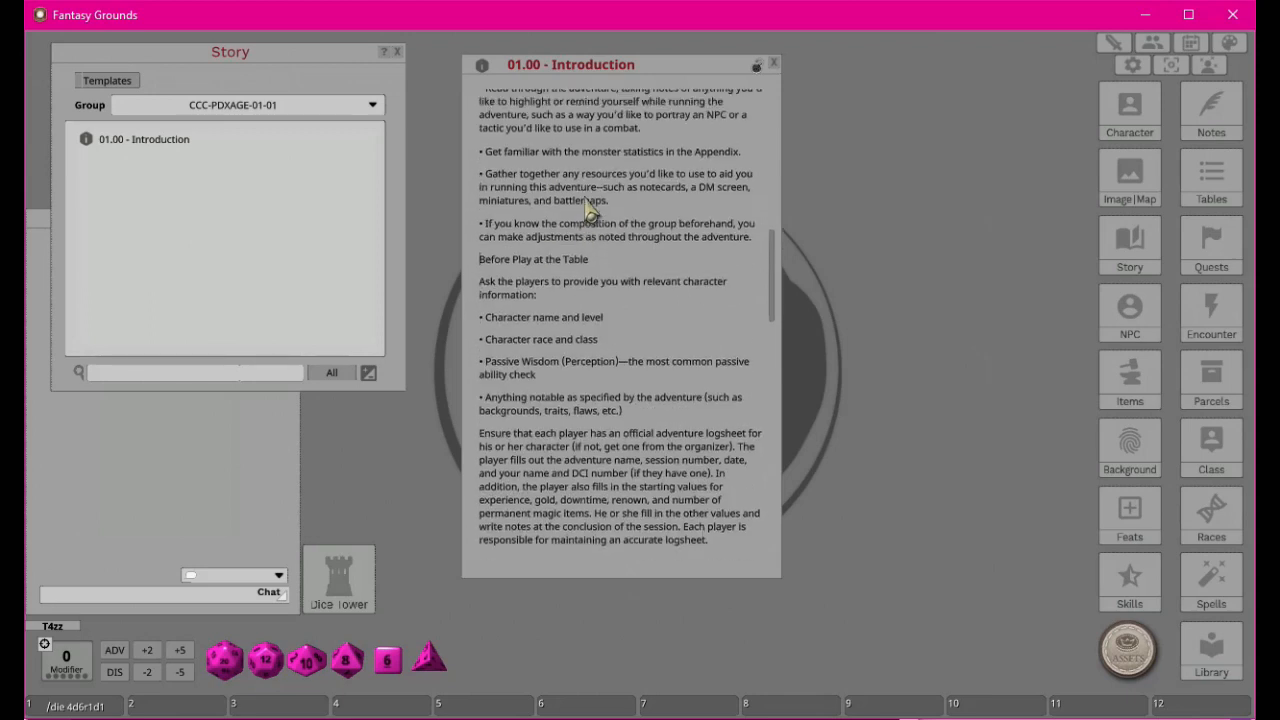
scroll(563, 237, up, 2)
click(497, 250)
key(Delete)
click(494, 194)
key(Delete)
click(494, 150)
key(Delete)
scroll(570, 195, up, 3)
click(497, 228)
key(Delete)
click(512, 141)
key(Delete)
Remove the remaining blank lines around The D&D Adventurers League heading and between the opening paragraphs of the Introduction.
scroll(575, 210, up, 4)
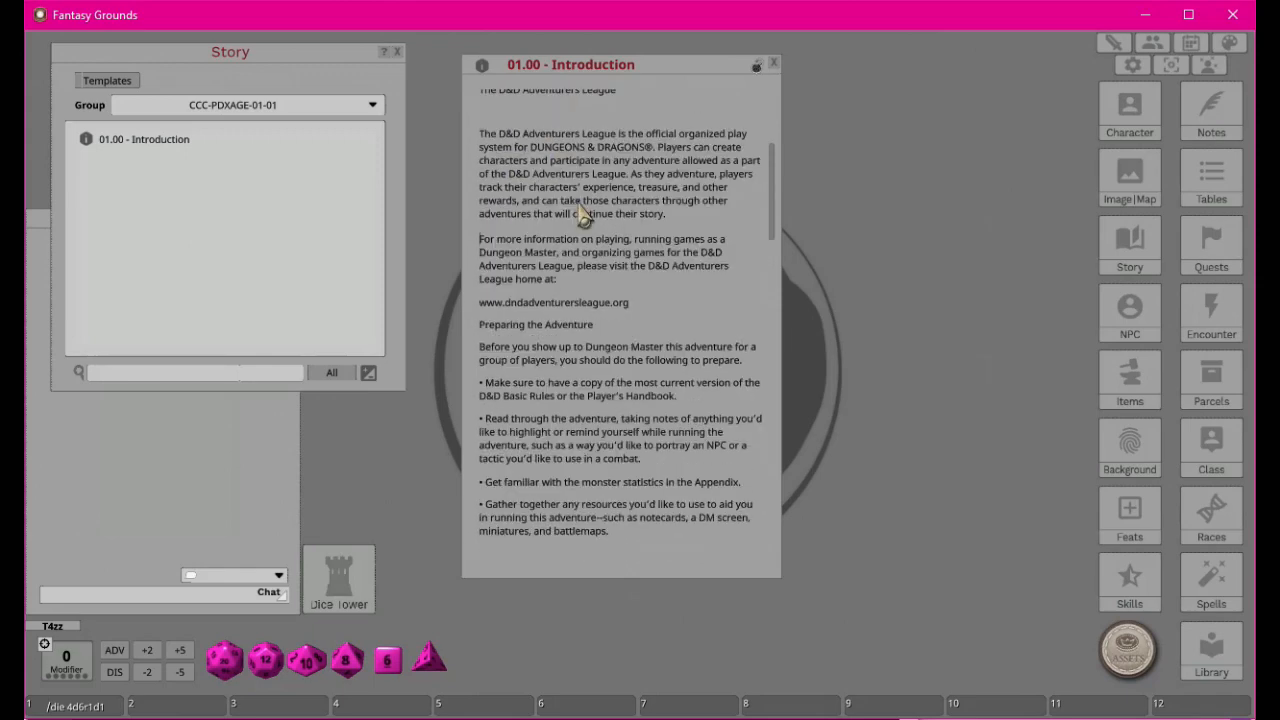
scroll(585, 215, up, 1)
click(505, 228)
key(Delete)
click(531, 190)
key(Delete)
scroll(565, 205, up, 1)
scroll(512, 145, up, 3)
click(495, 213)
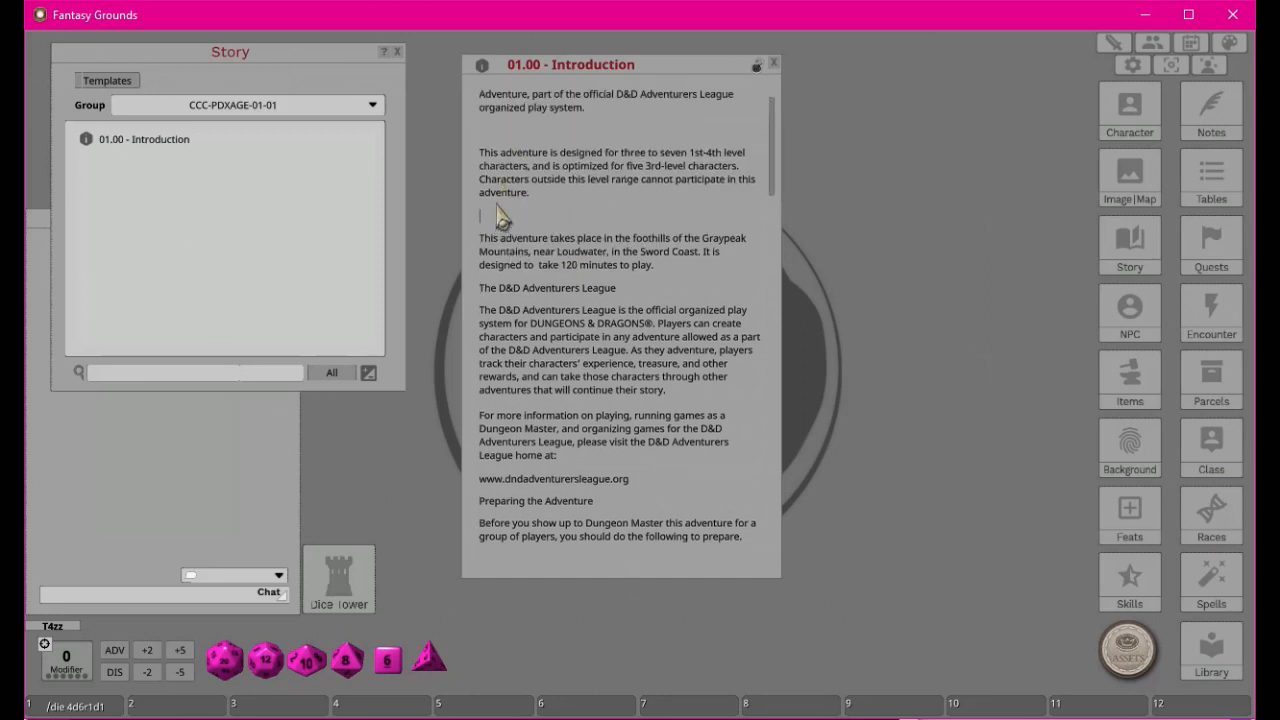
key(Delete)
click(510, 143)
key(Delete)
scroll(566, 168, up, 1)
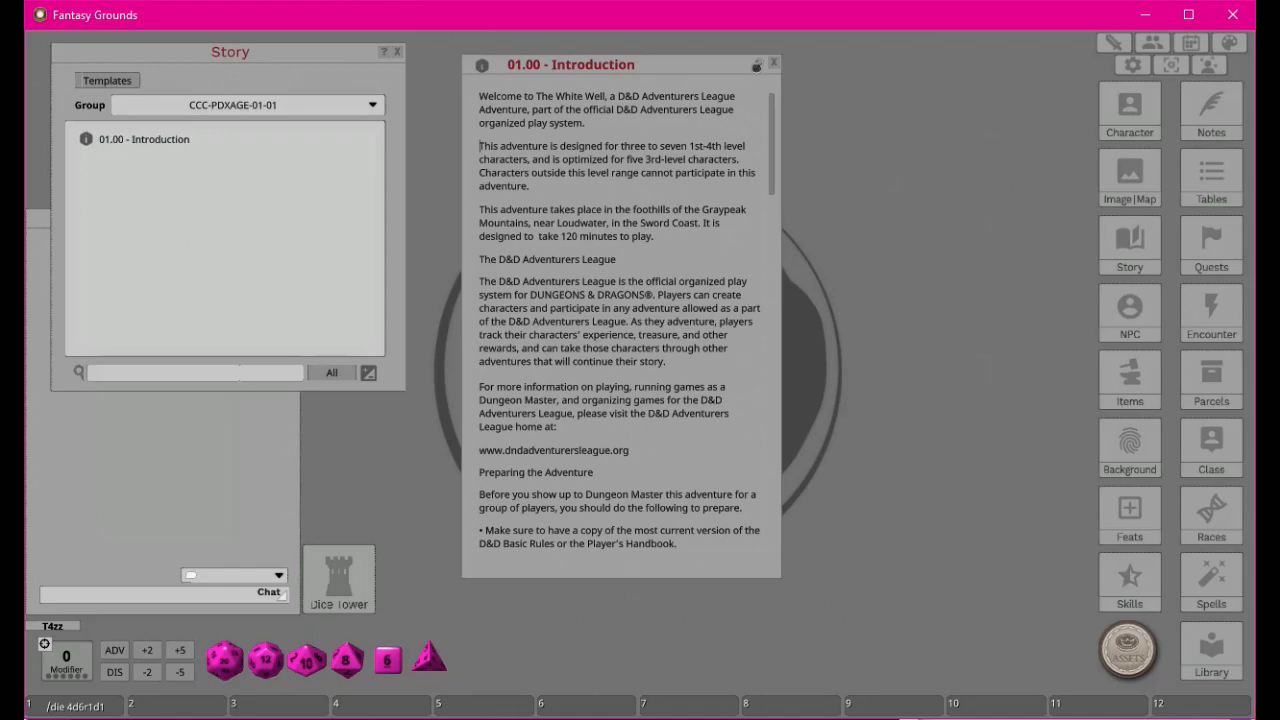
Check the Introduction's formatting in the PDF and italicize "The White Well" in the story entry's first sentence to match.
key(alt+Tab)
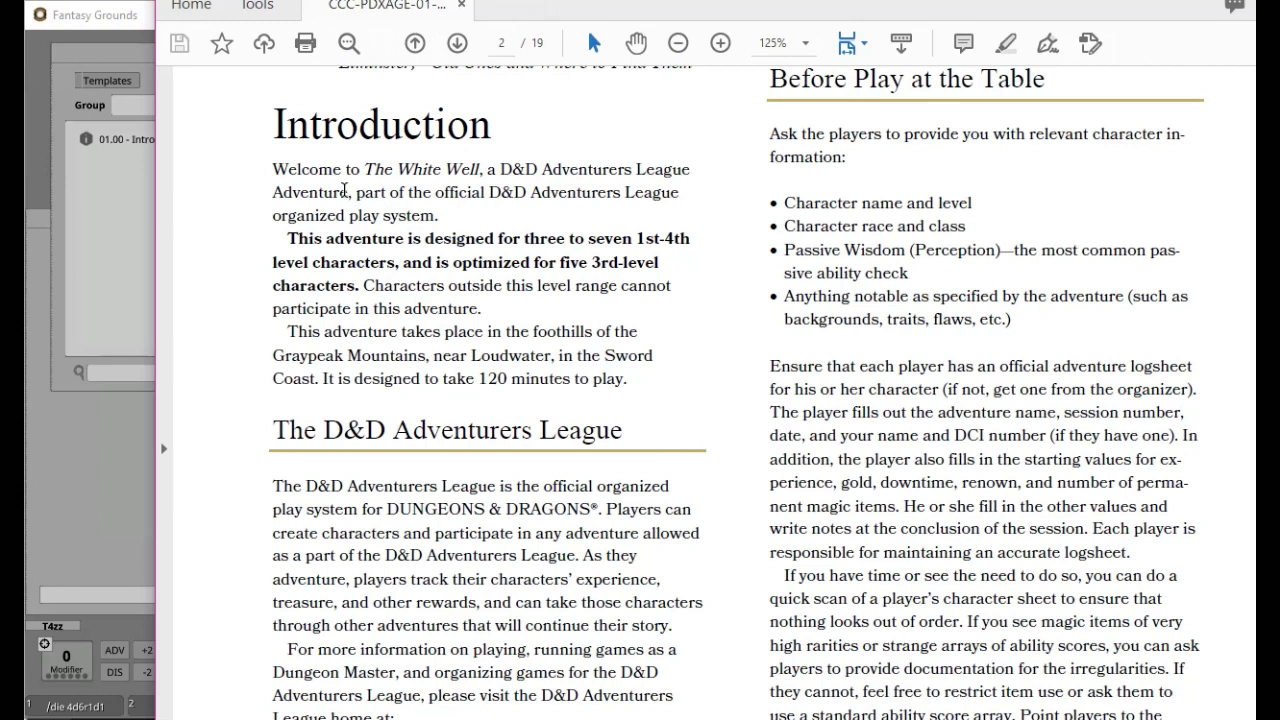
drag(365, 165, 466, 167)
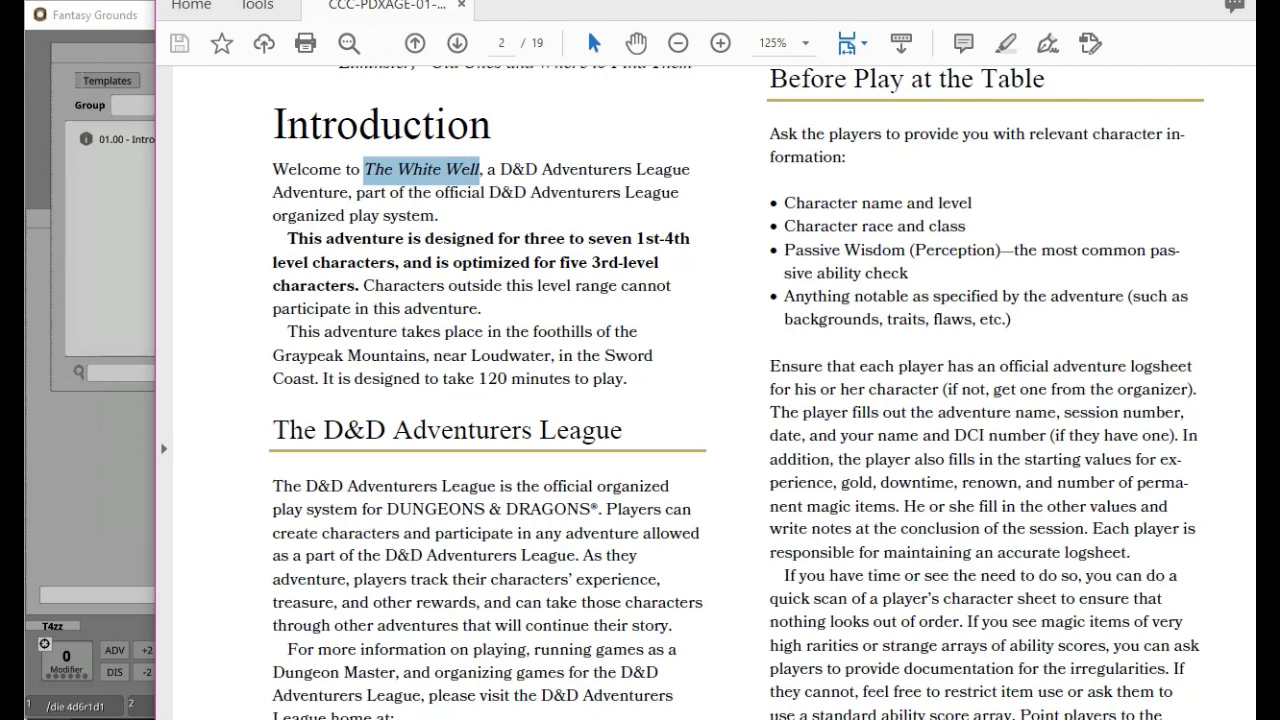
drag(560, 2, 1278, 2)
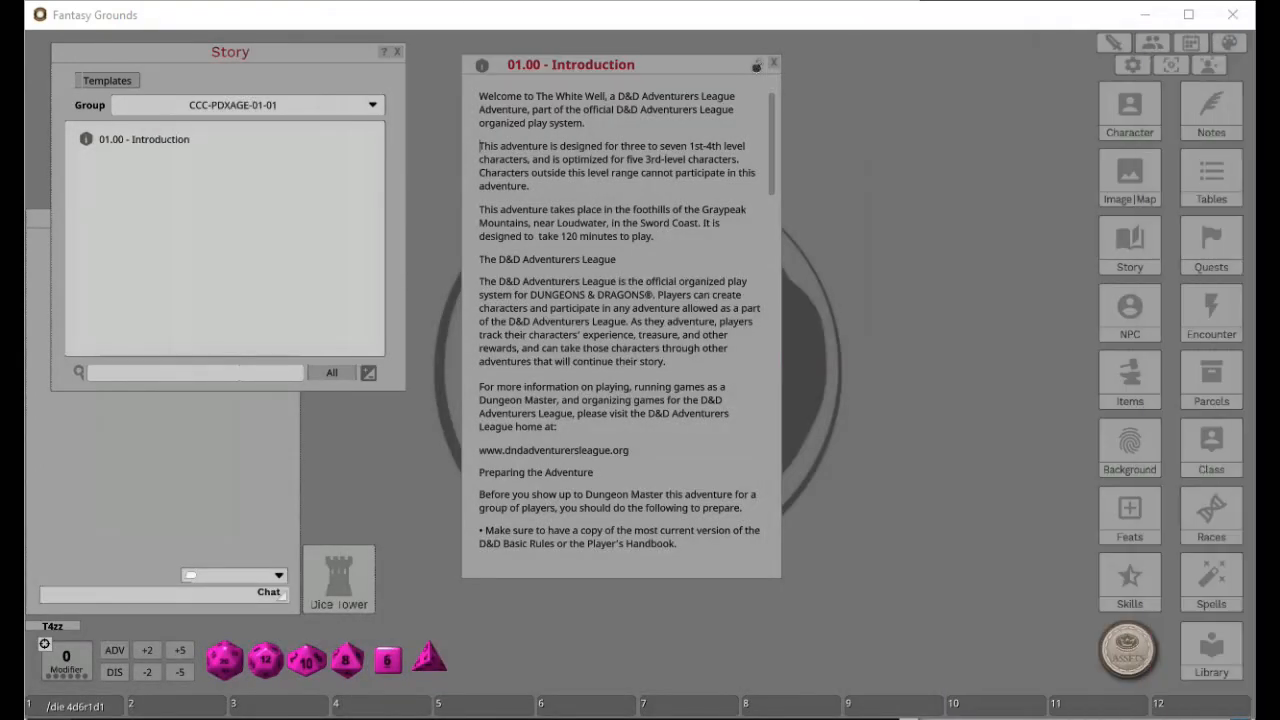
click(541, 100)
drag(541, 95, 606, 101)
key(ctrl)
key(ctrl+i)
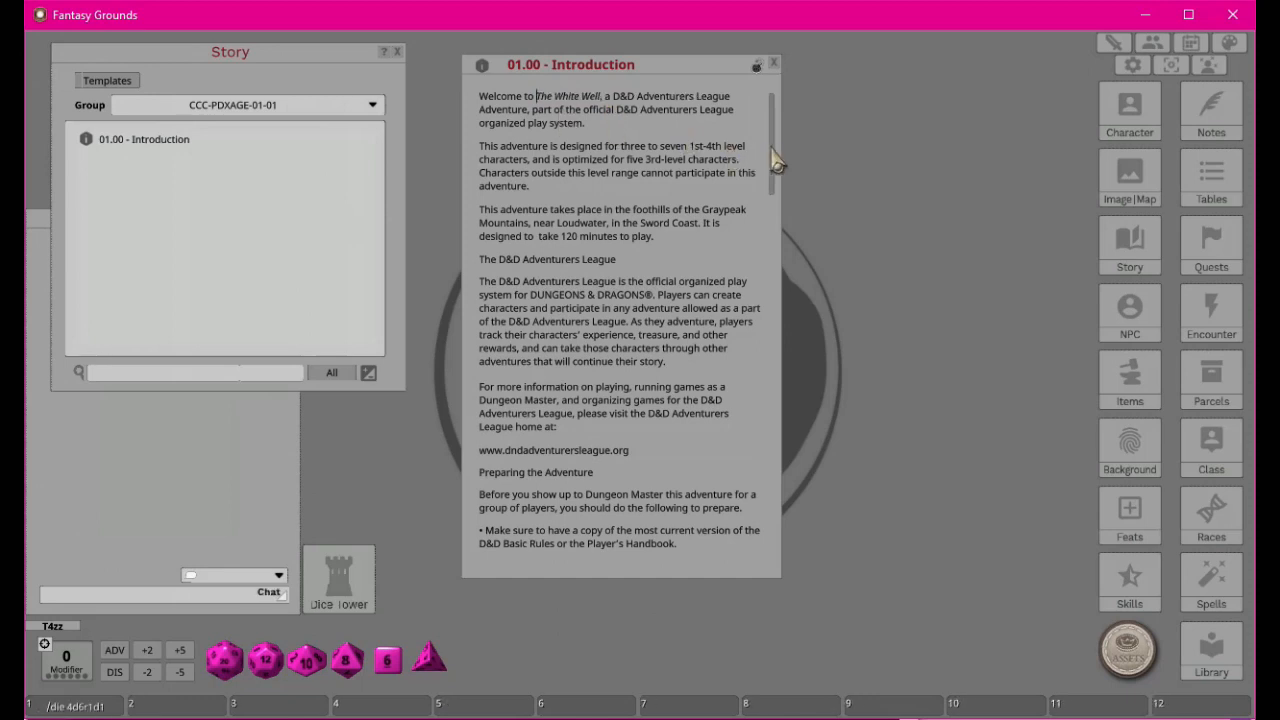
Make the sentence "This adventure is designed for three to seven 1st-4th level characters, and is optimized for five 3rd-level characters" bold.
drag(480, 209, 556, 230)
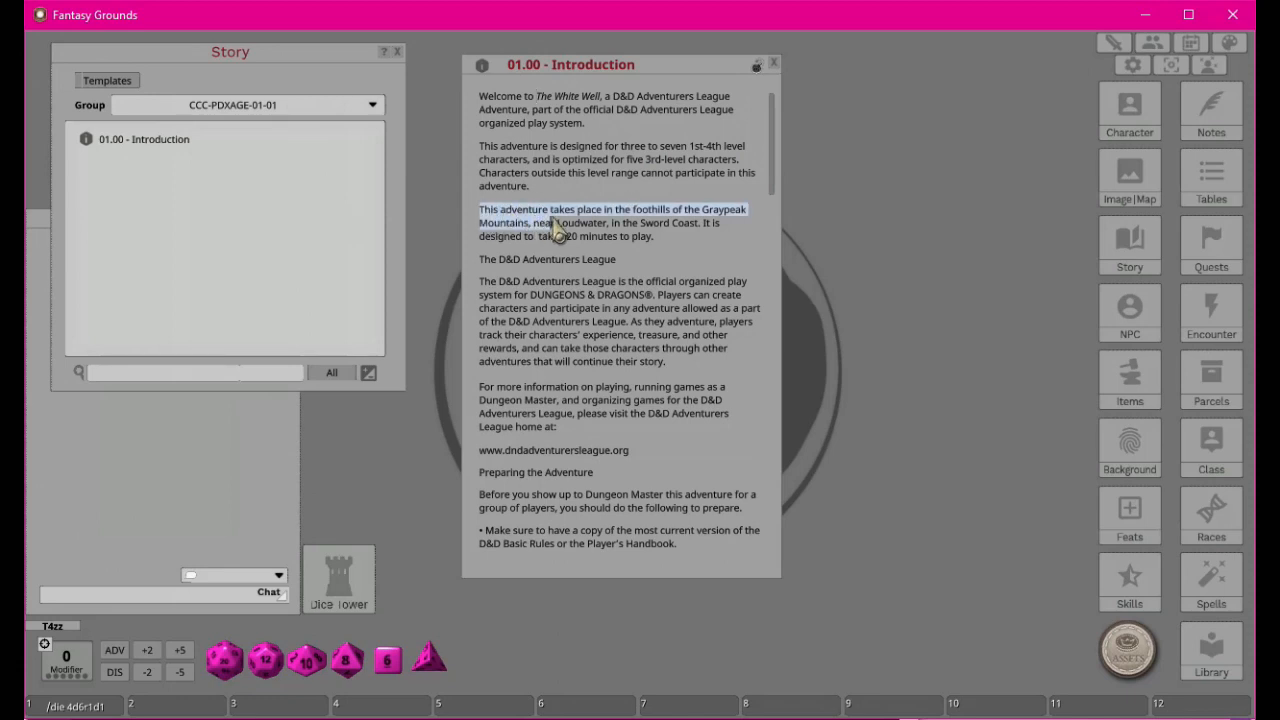
drag(556, 228, 546, 229)
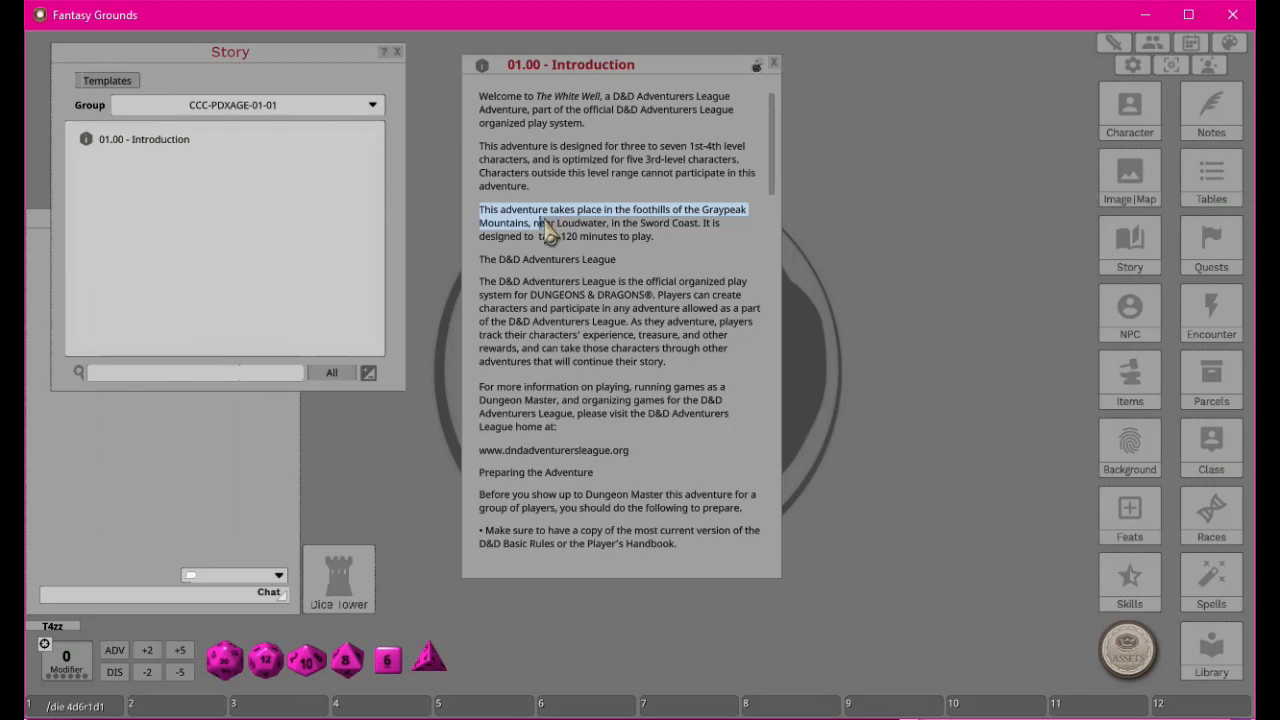
click(515, 158)
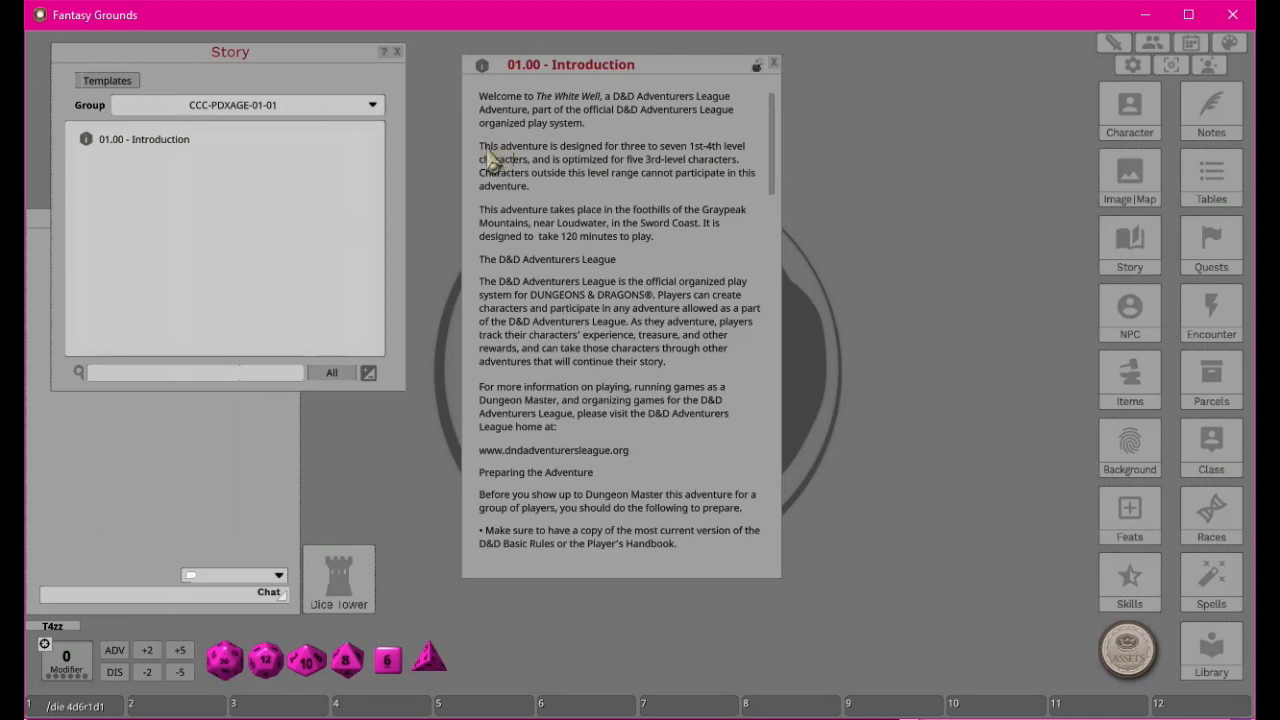
drag(485, 152, 745, 166)
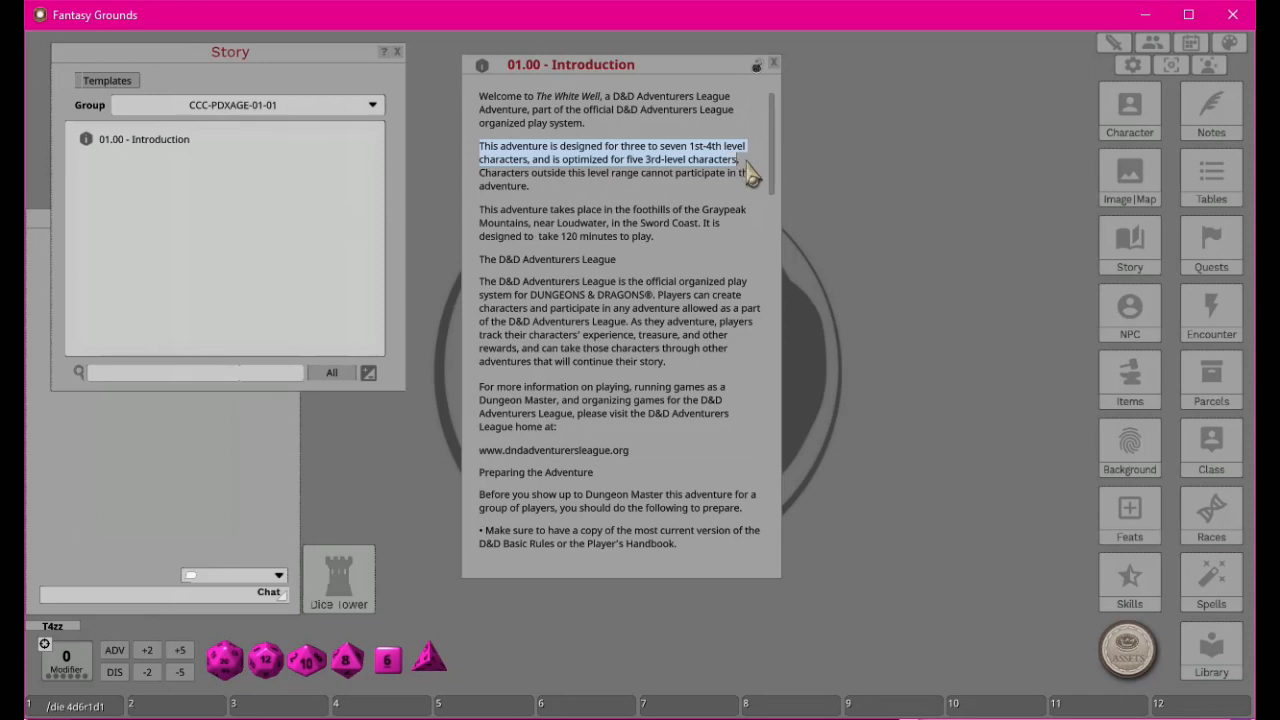
key(ctrl+b)
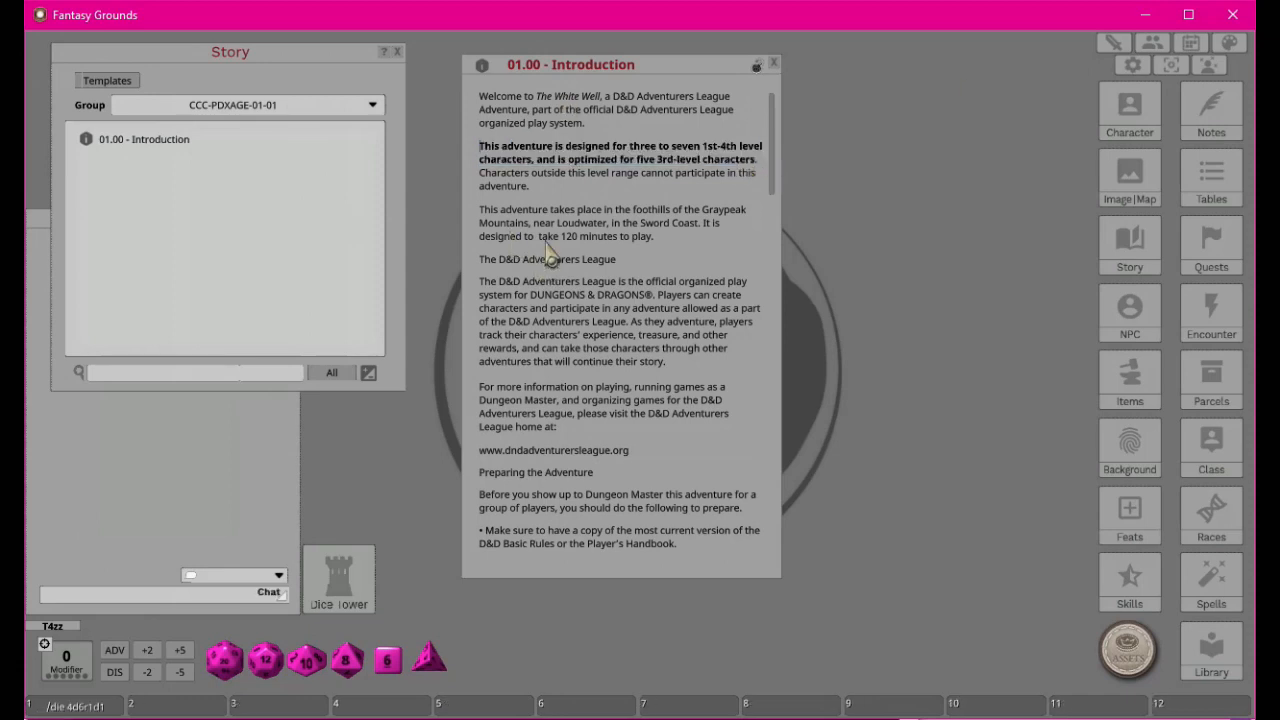
Check the section title's style in the PDF and format the "The D&D Adventurers League" line in the story entry as a heading.
scroll(600, 214, down, 2)
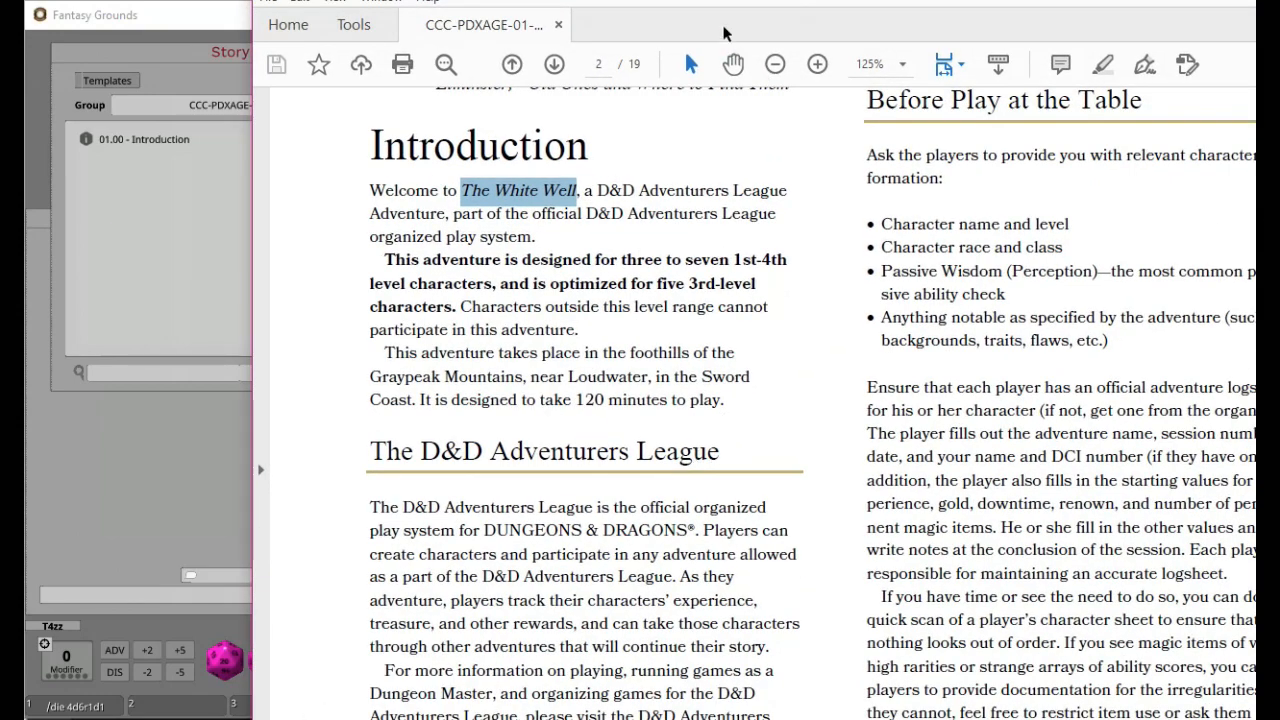
drag(720, 28, 1279, 30)
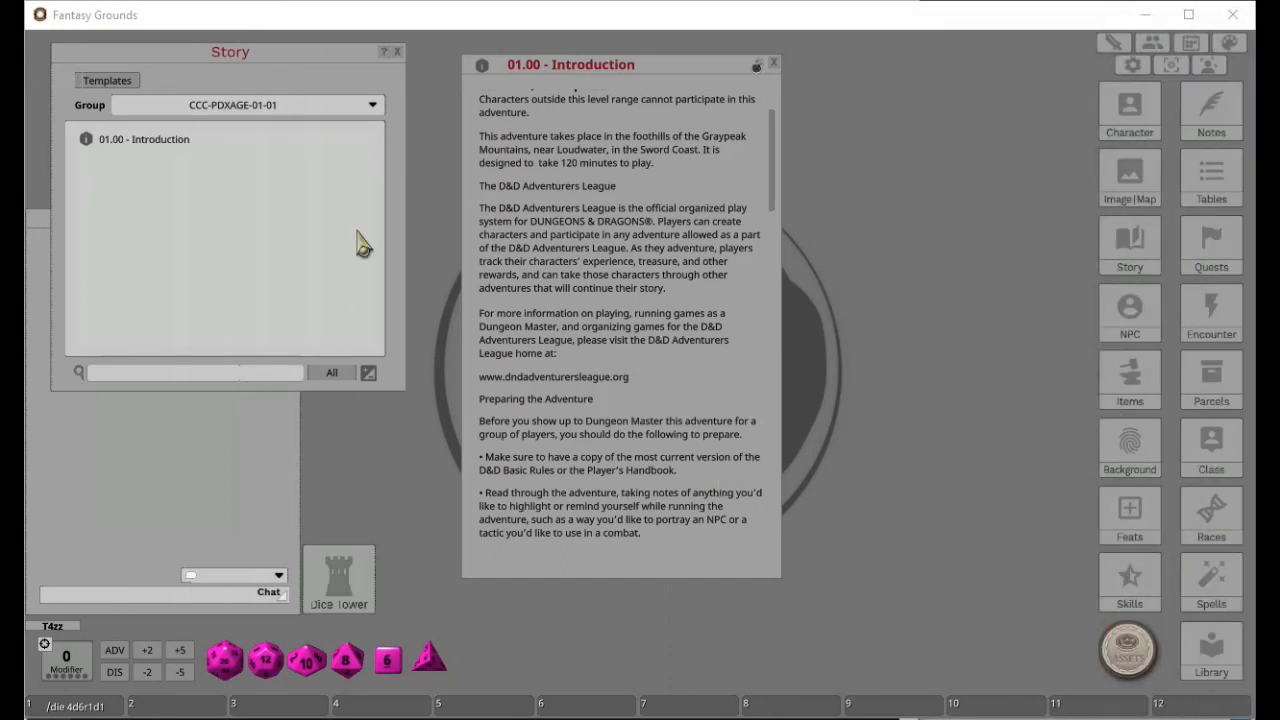
click(518, 195)
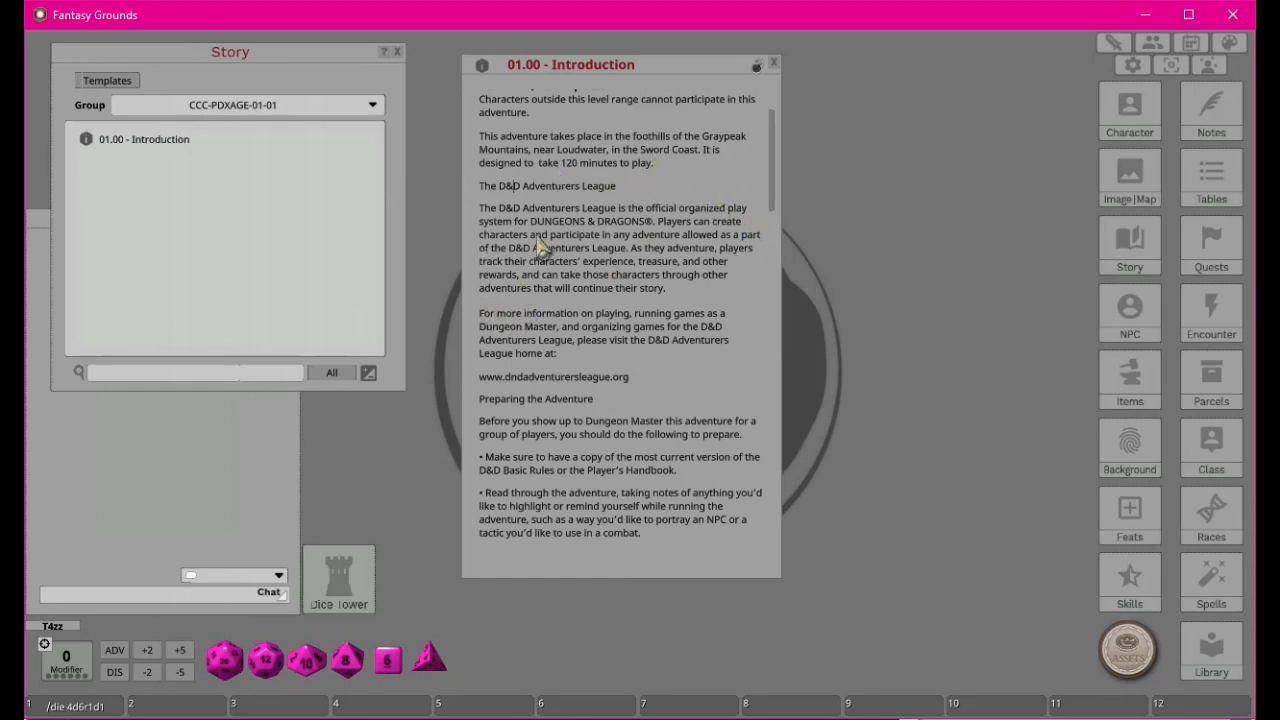
right_click(508, 184)
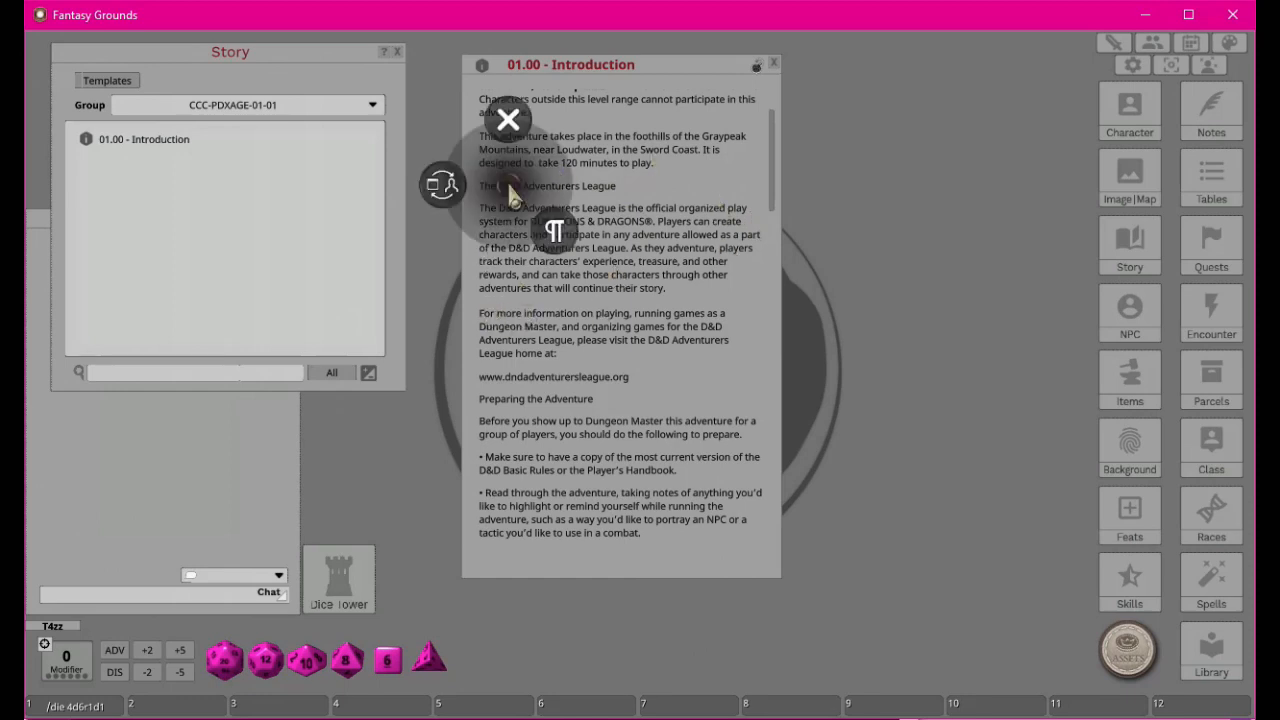
click(556, 238)
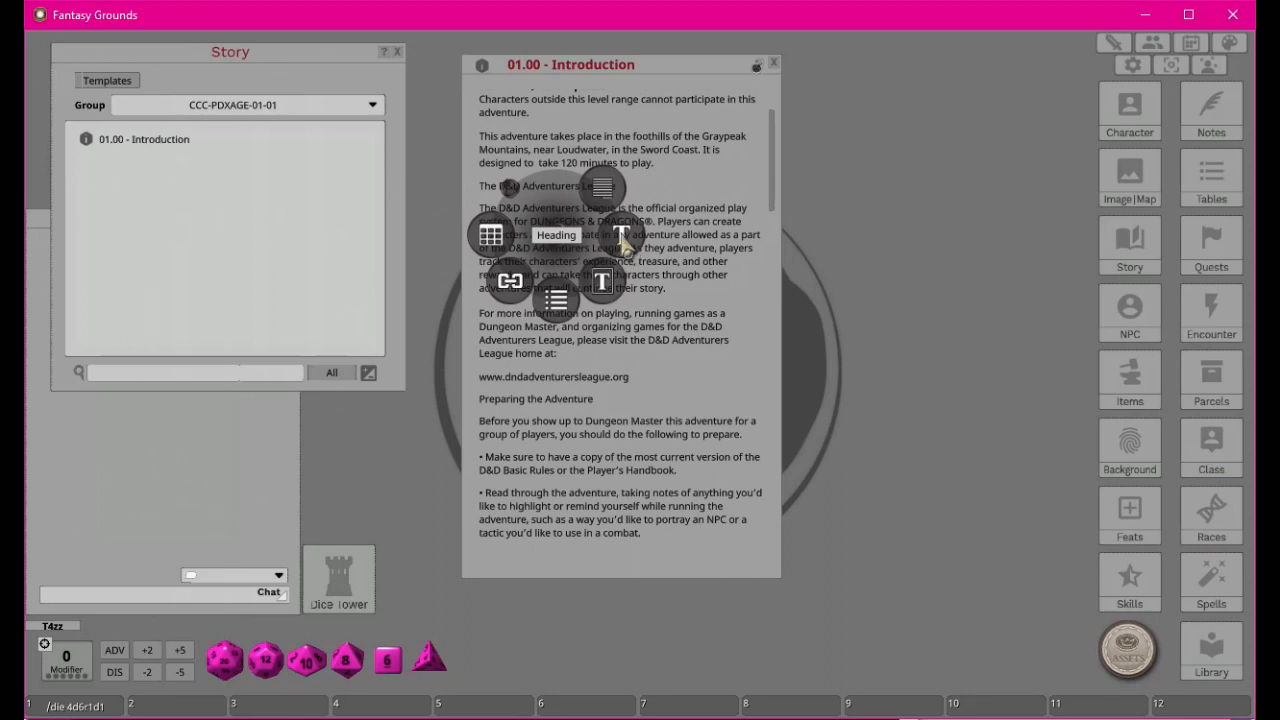
click(622, 240)
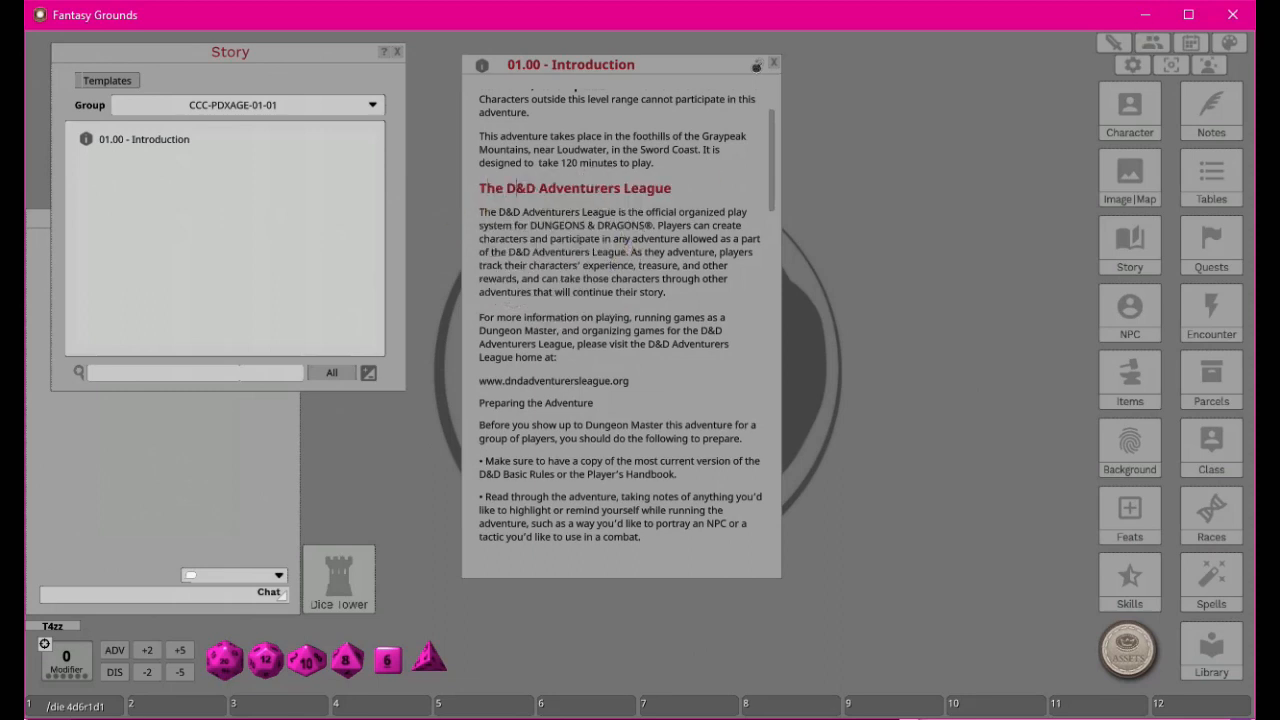
drag(1279, 150, 765, 67)
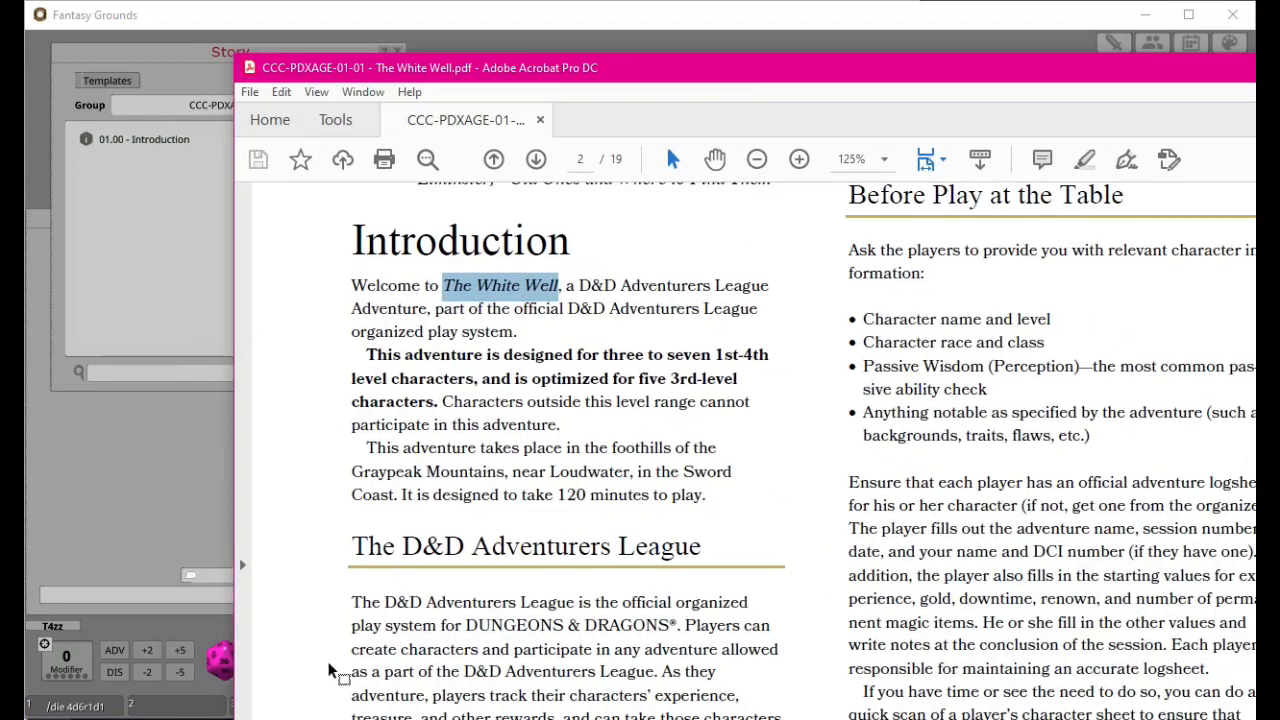
drag(743, 87, 1279, 40)
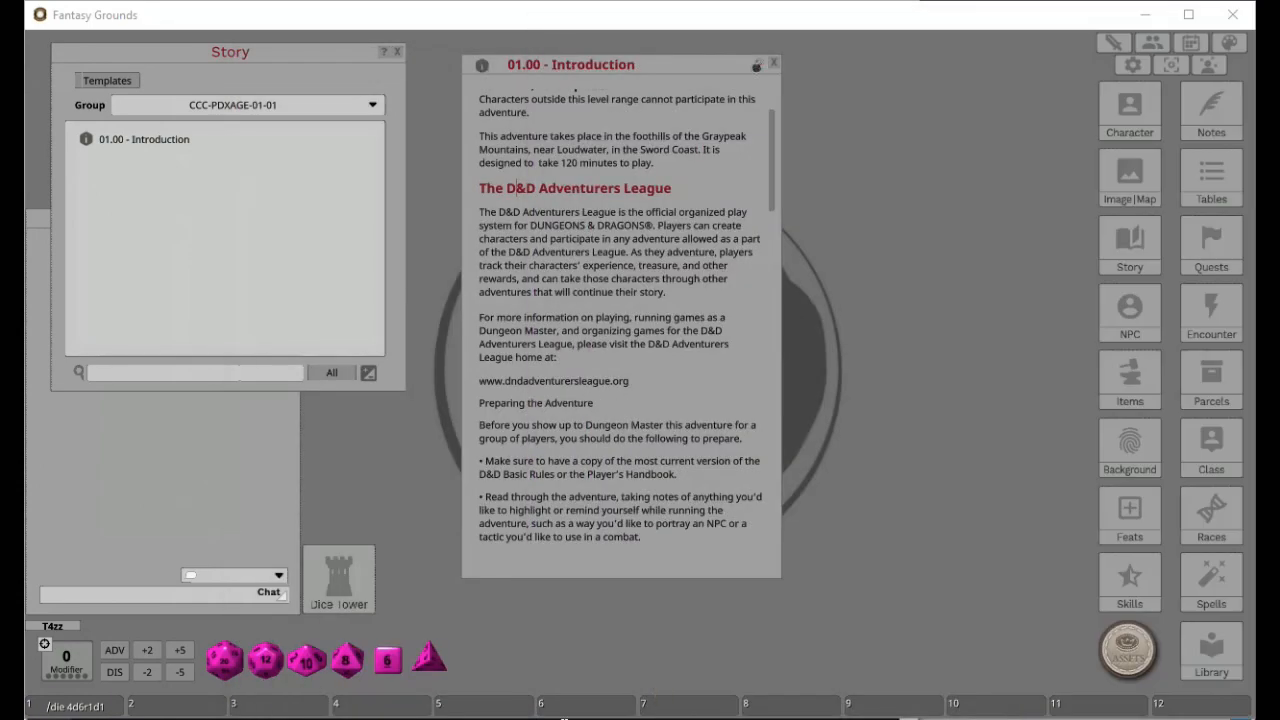
drag(481, 384, 631, 384)
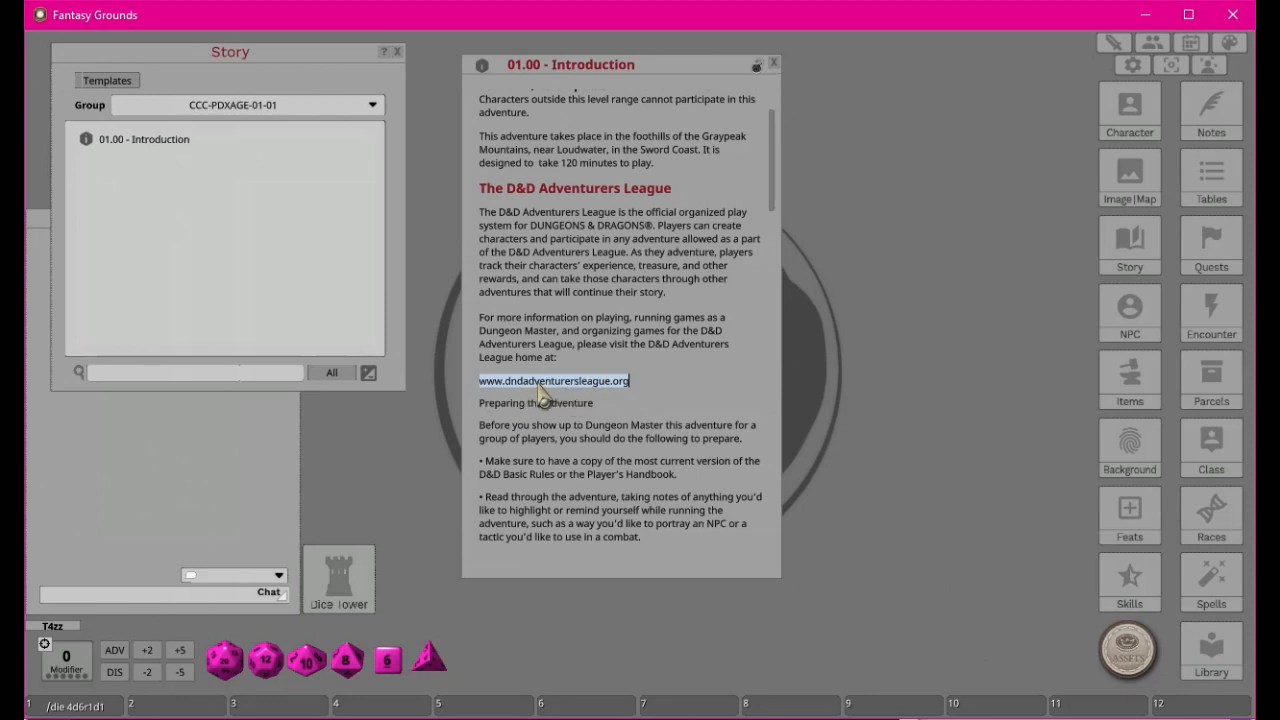
key(ctrl+c)
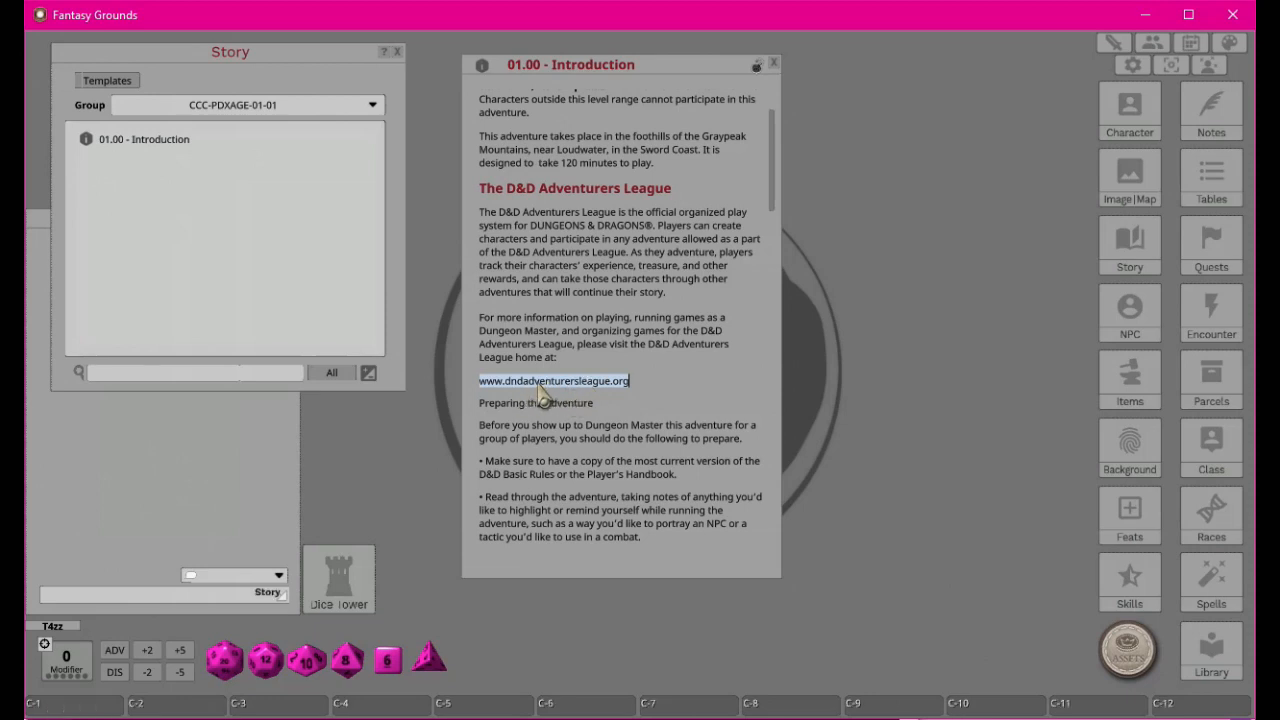
key(ctrl+i)
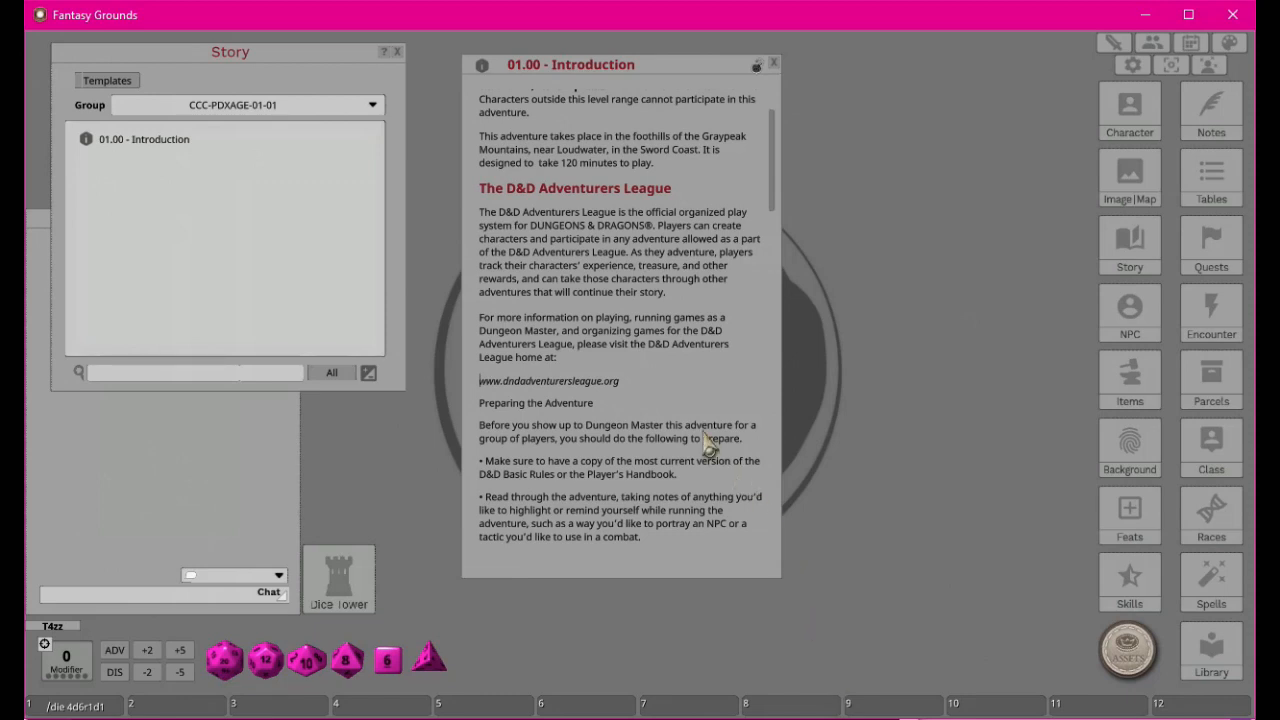
Format the "Preparing the Adventure" line as a heading.
scroll(575, 178, up, 3)
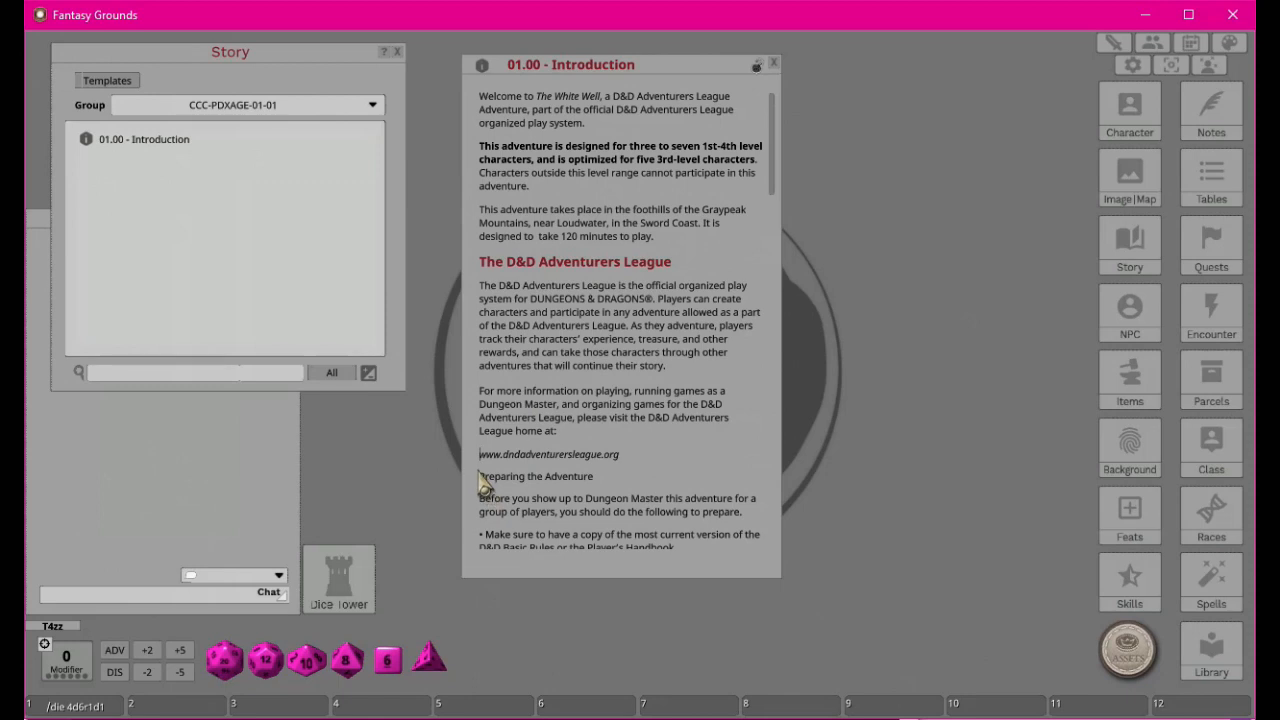
drag(484, 484, 594, 491)
click(572, 490)
right_click(572, 490)
click(618, 524)
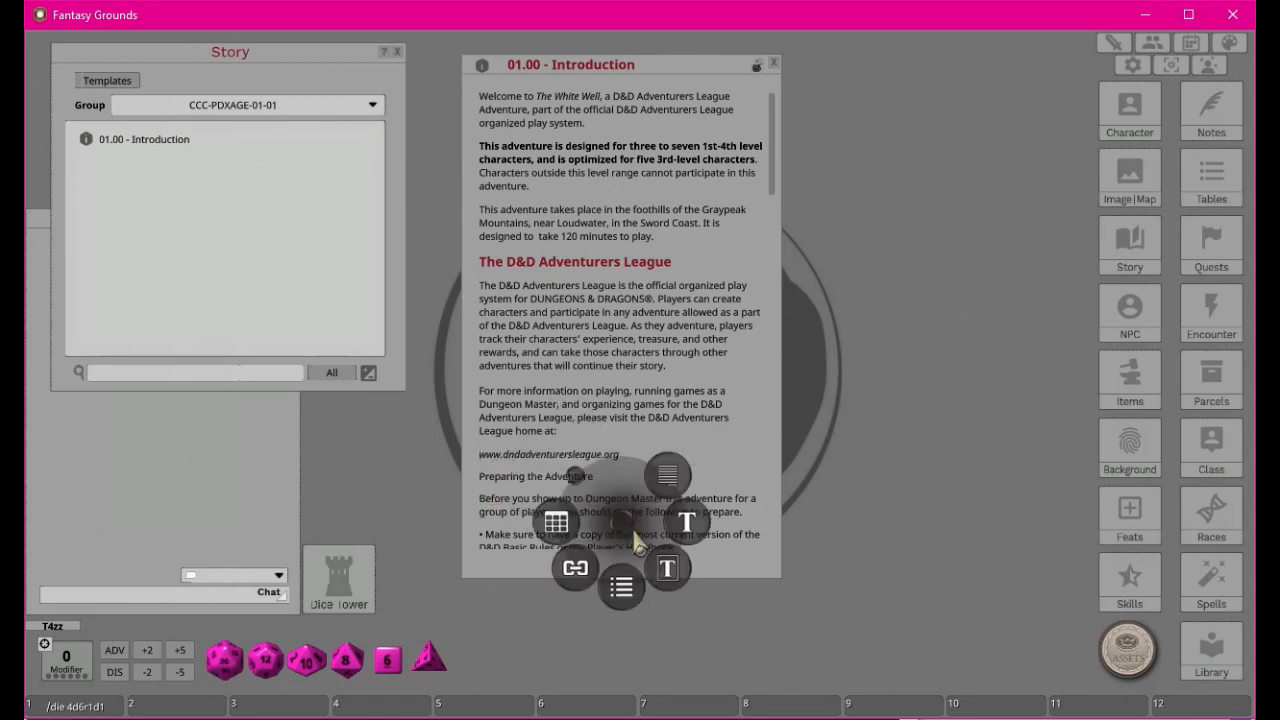
click(687, 522)
Convert the "Make sure to have a copy" paragraph under Preparing the Adventure to a list item and delete its pasted bullet character.
scroll(706, 414, down, 6)
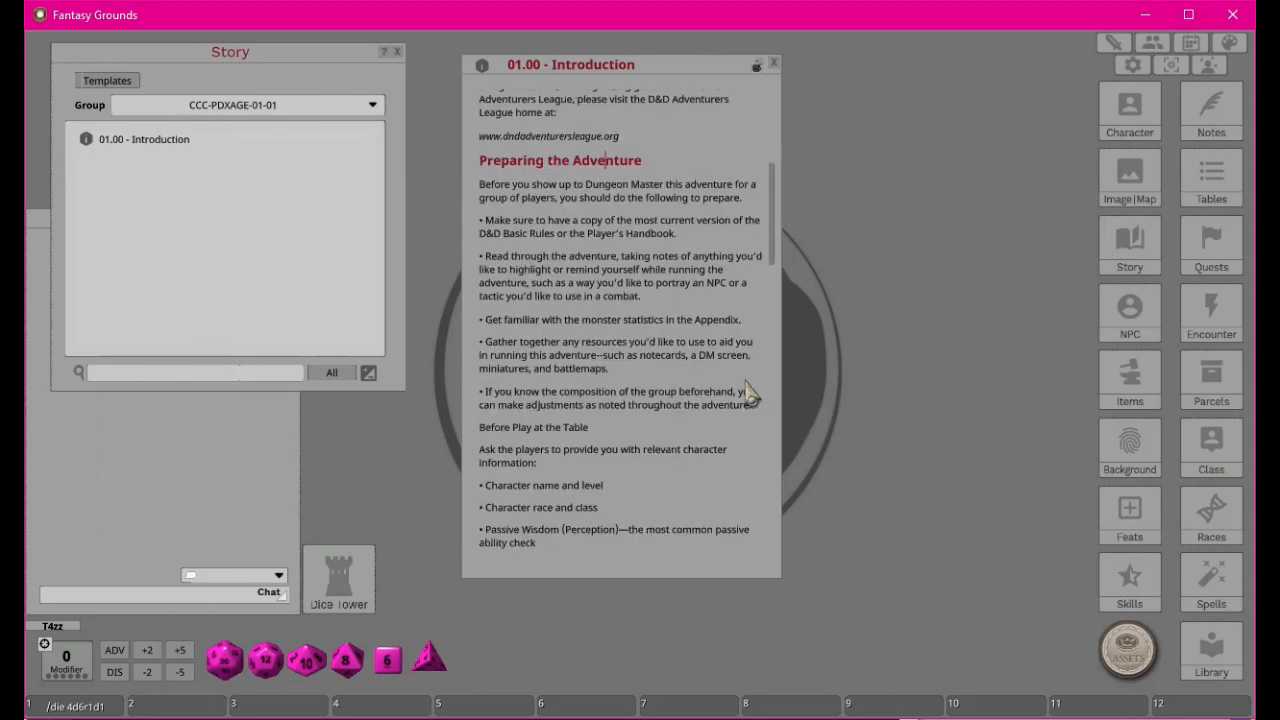
right_click(492, 232)
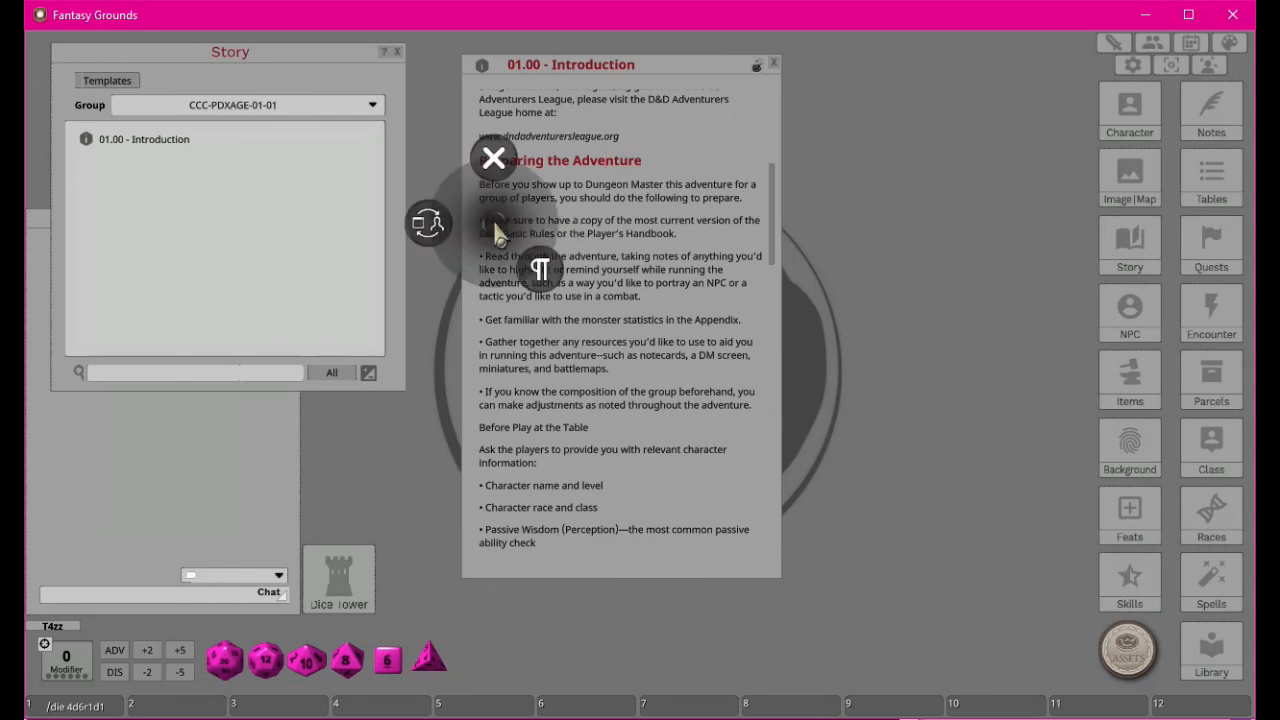
click(538, 265)
click(540, 333)
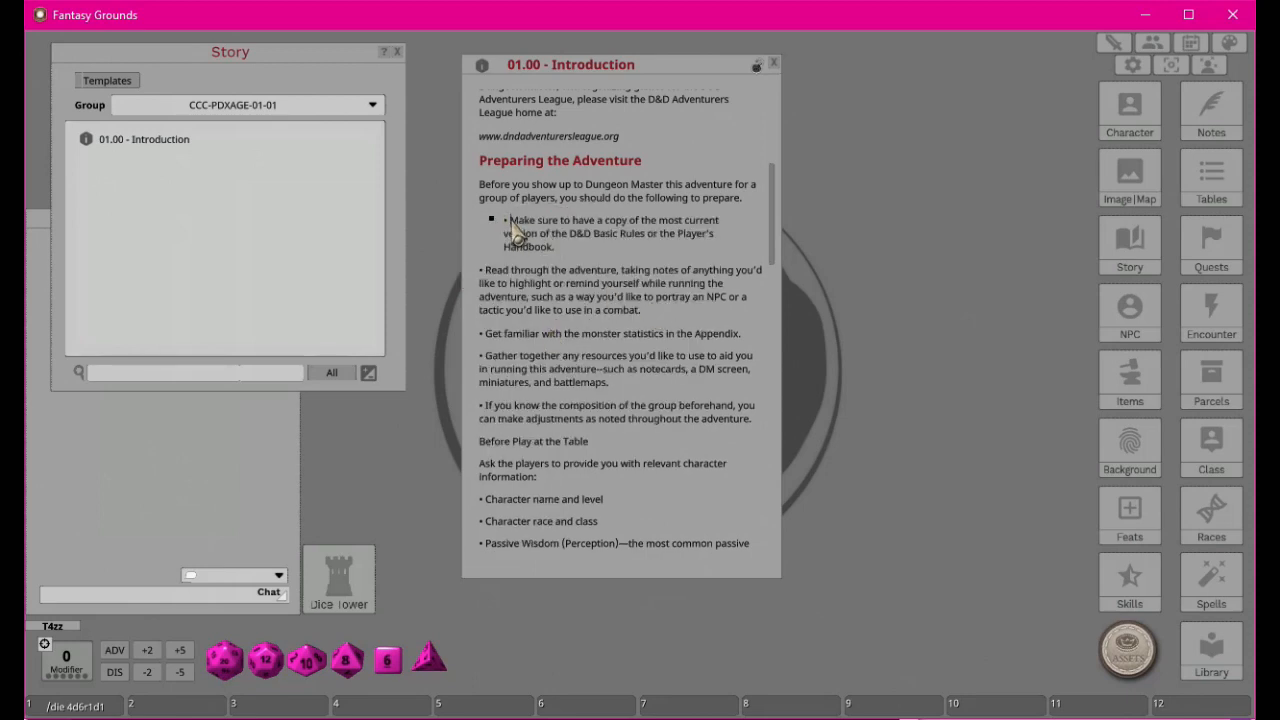
key(BackSpace)
key(BackSpace)
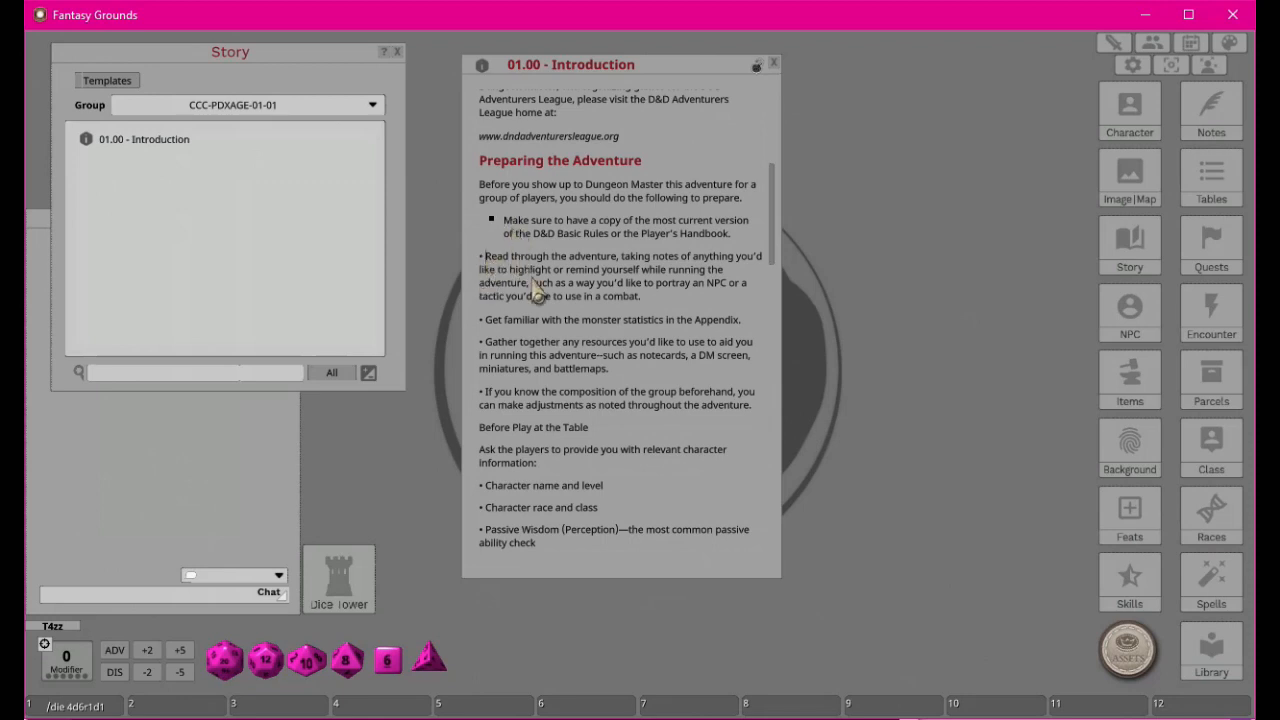
Delete the pasted bullet character from the "Read through the adventure" paragraph and convert it to a list item.
key(BackSpace)
key(BackSpace)
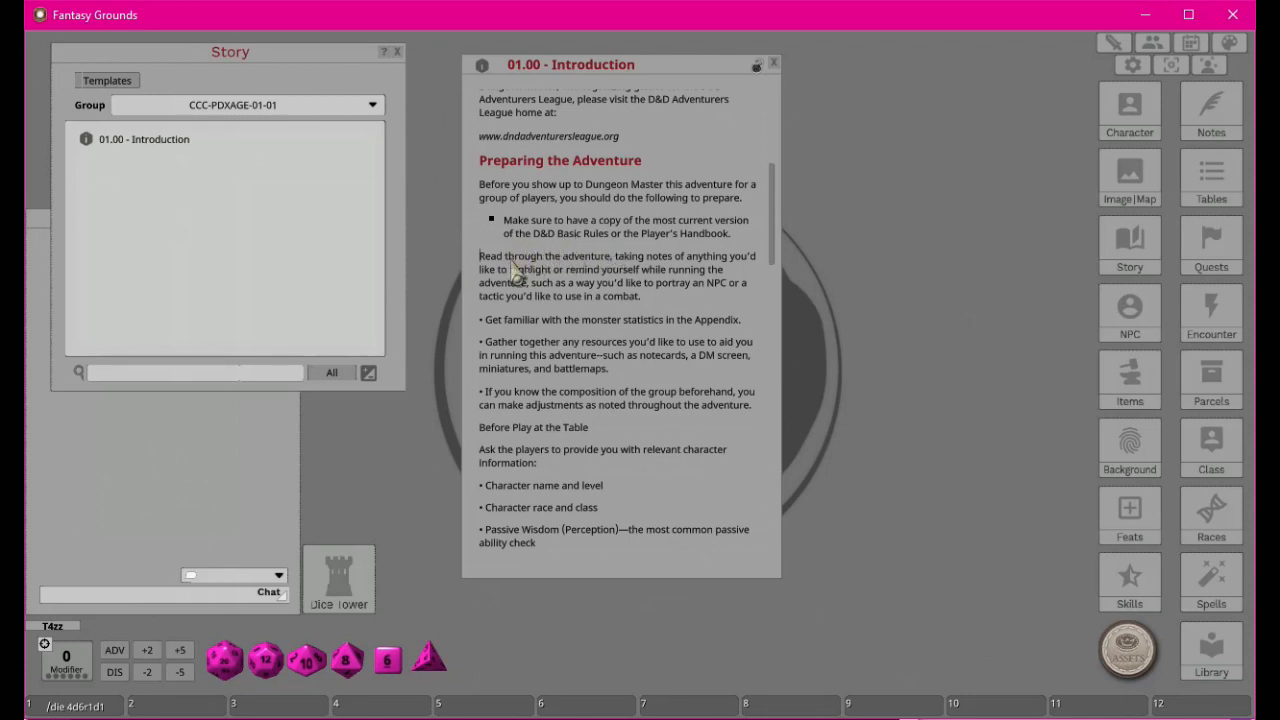
right_click(496, 257)
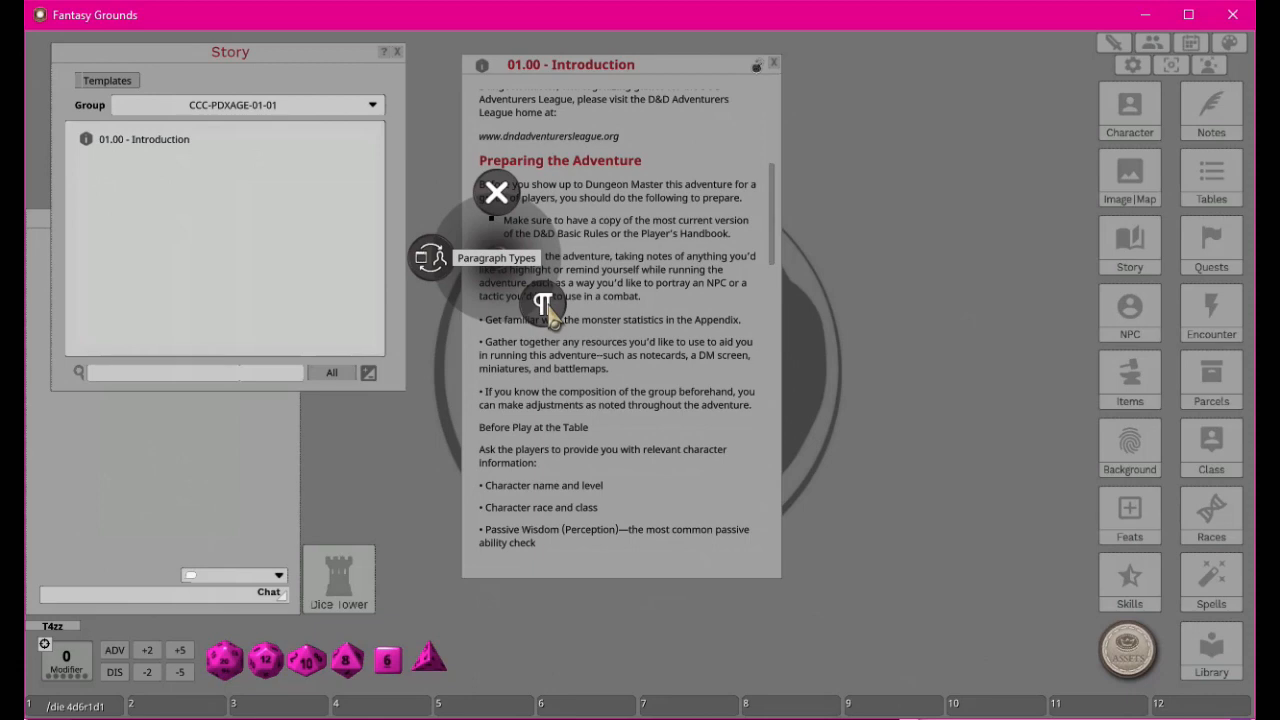
click(545, 305)
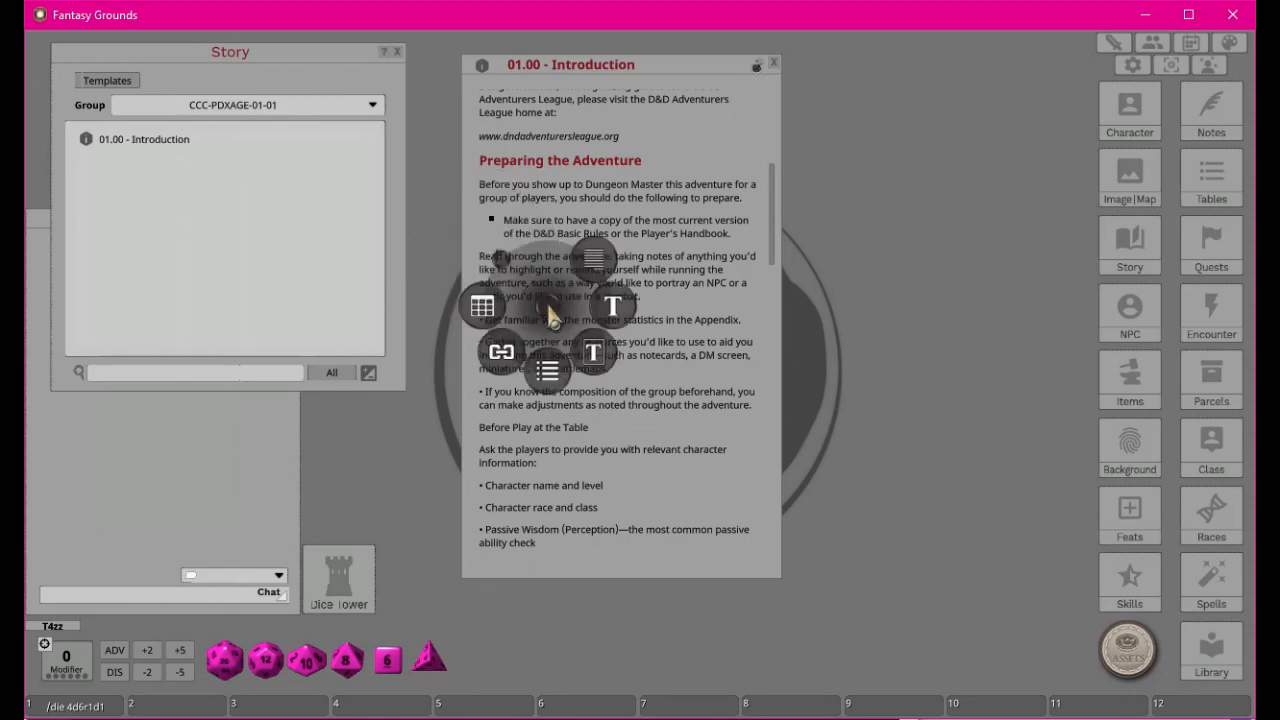
click(546, 368)
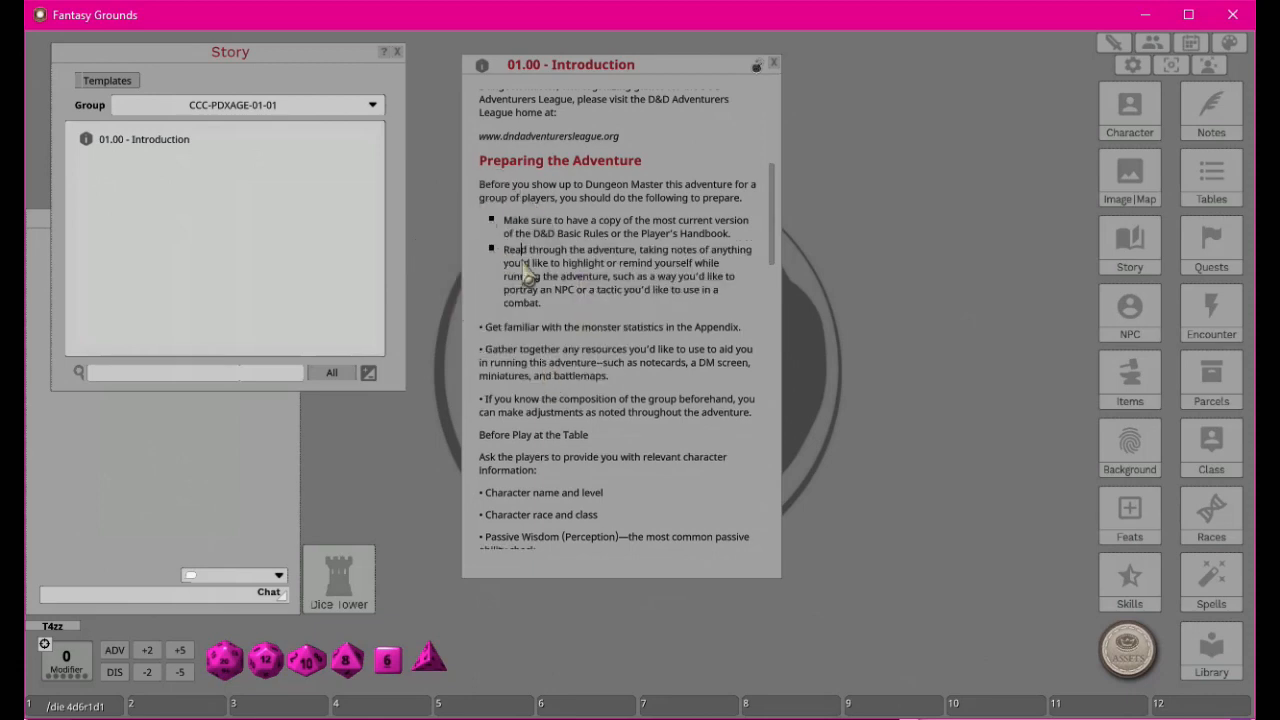
Delete the pasted bullet character from the "Get familiar with the monster statistics" line and make it a list item.
click(485, 328)
key(BackSpace)
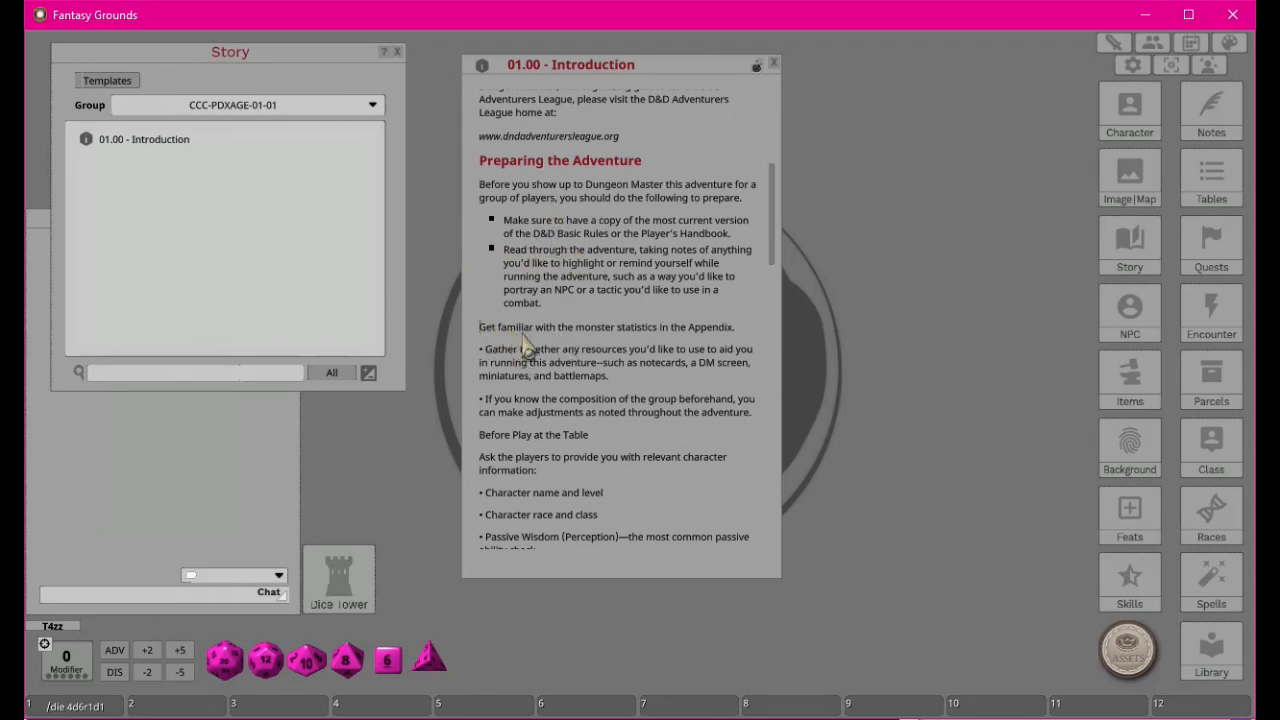
right_click(525, 328)
click(575, 375)
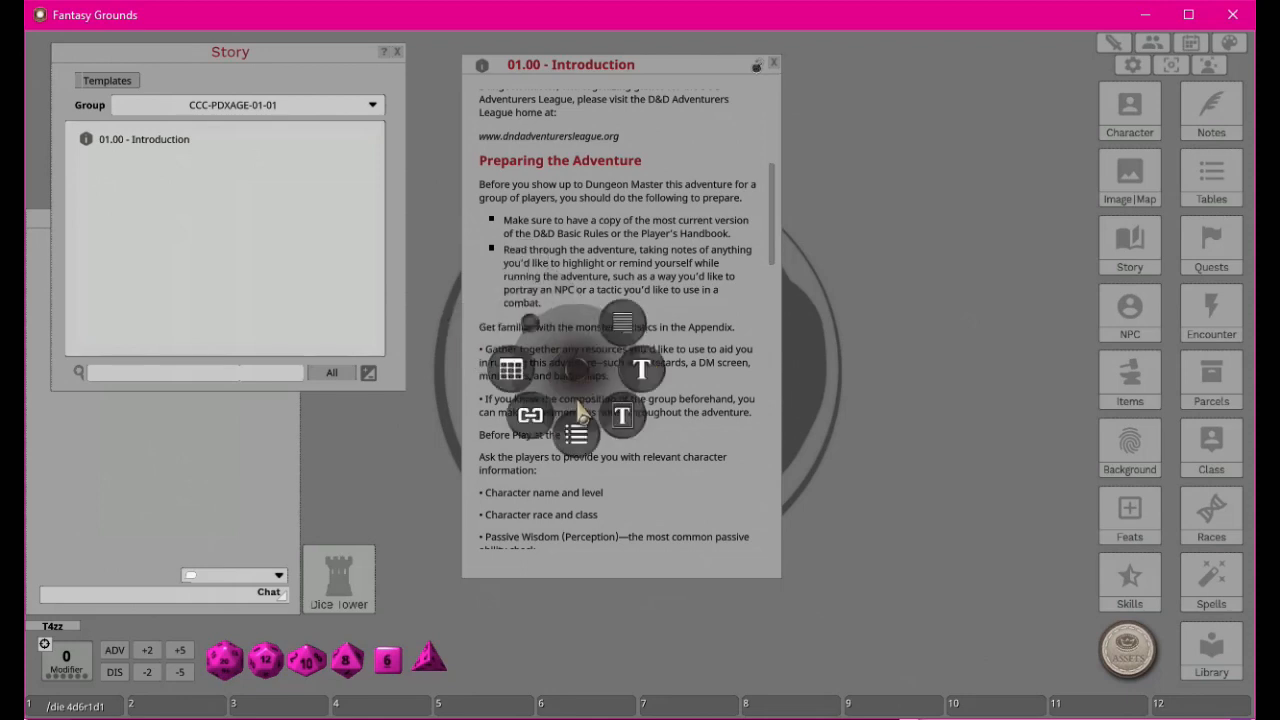
click(582, 445)
Replace the pasted bullet on the "Gather together any resources" paragraph with list formatting.
click(486, 357)
key(BackSpace)
key(BackSpace)
right_click(515, 368)
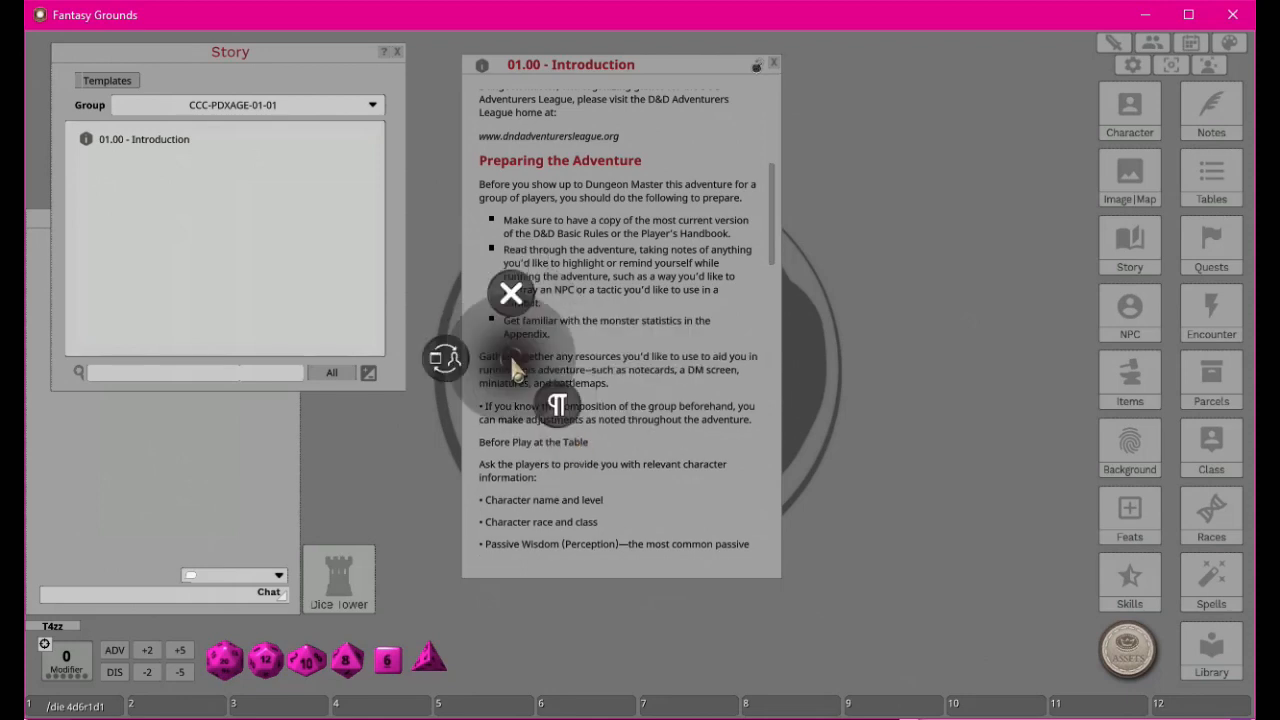
click(560, 403)
click(557, 472)
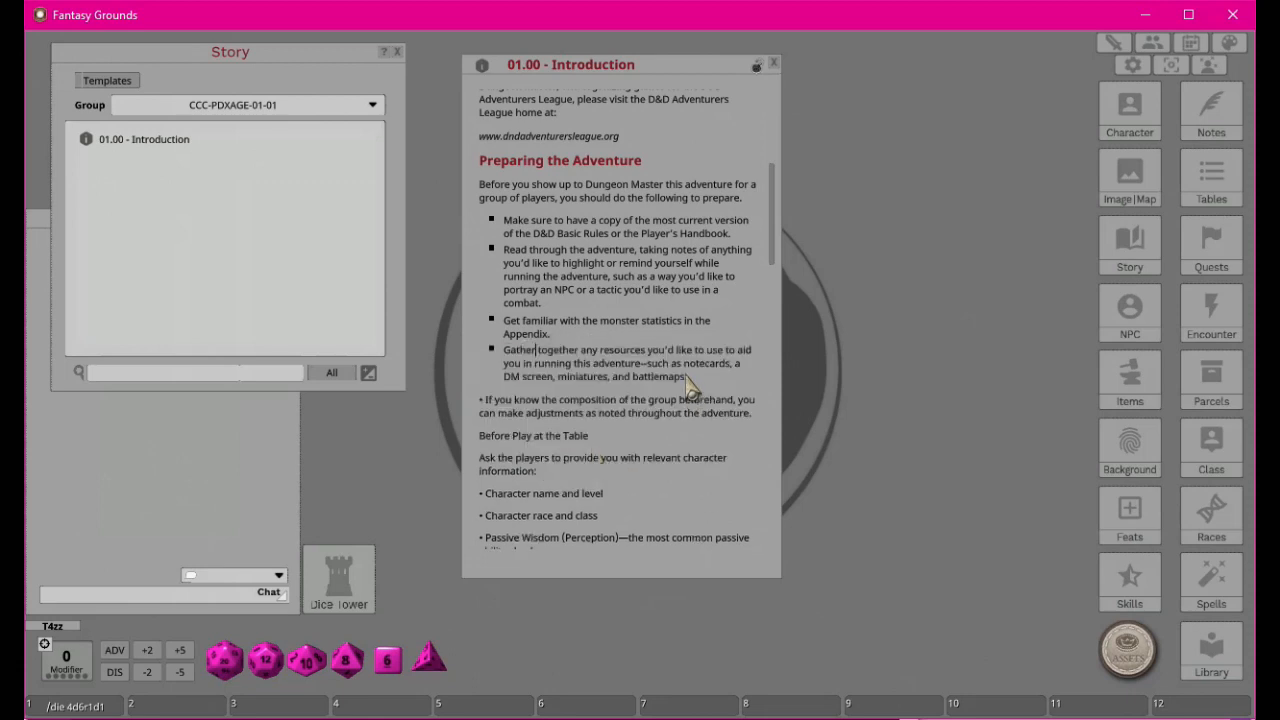
Replace the pasted bullet on the "If you know the composition of the group" paragraph with list formatting.
click(488, 402)
key(BackSpace)
key(BackSpace)
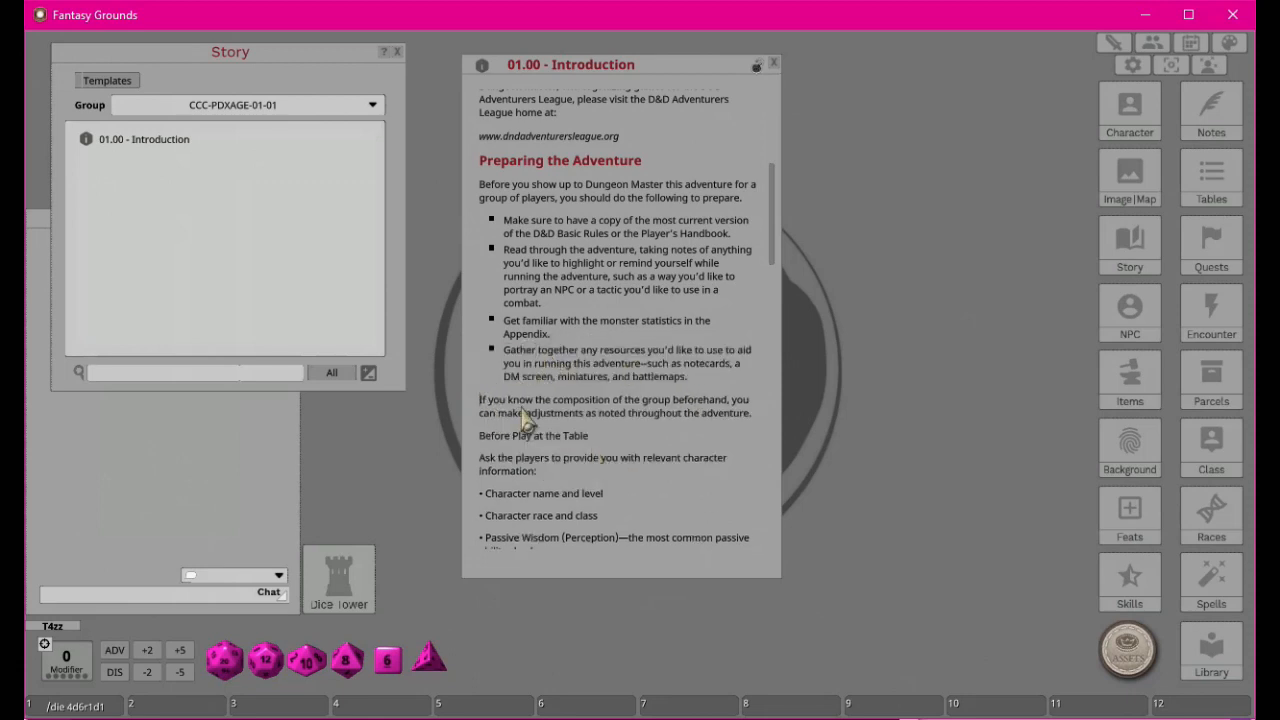
right_click(502, 402)
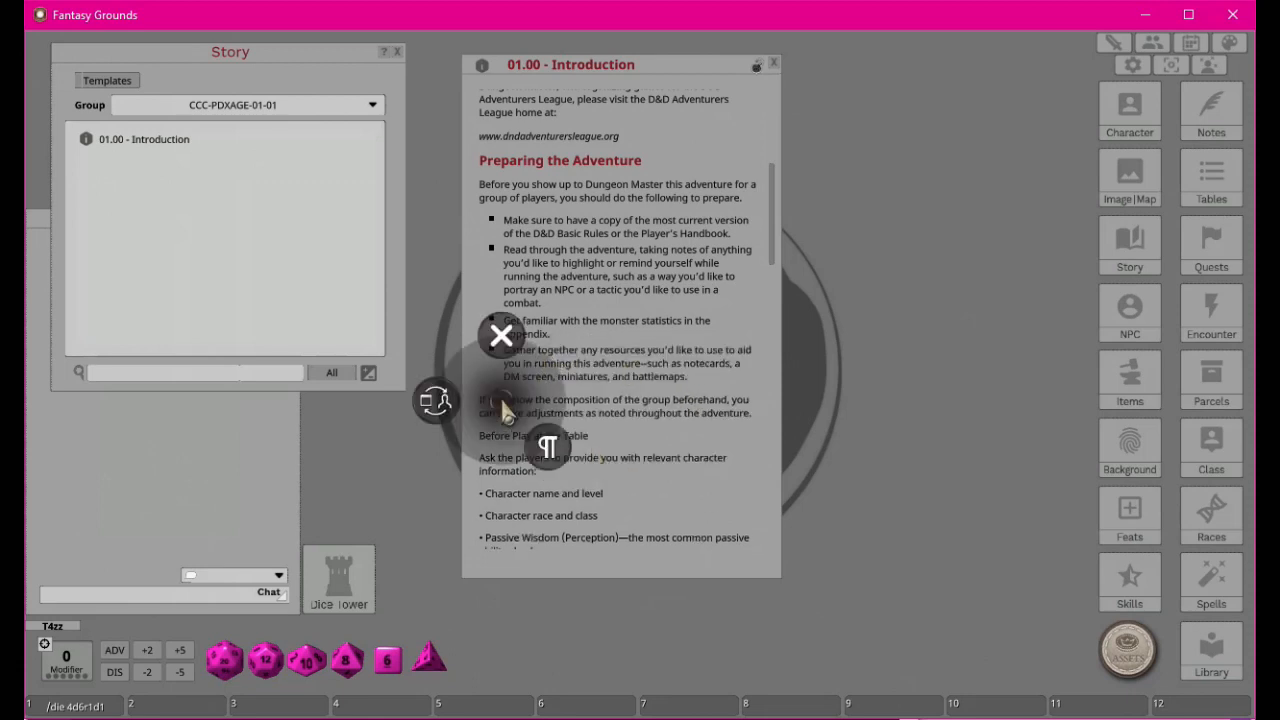
click(548, 447)
click(549, 513)
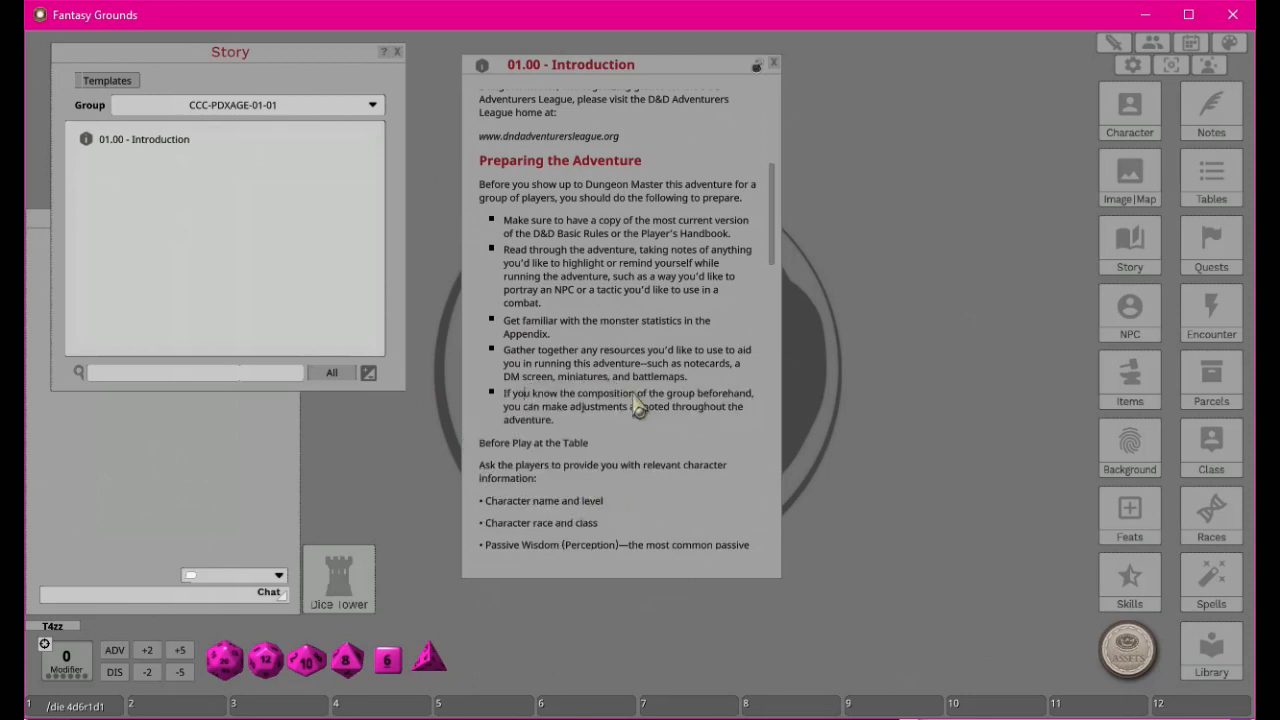
Format the "Before Play at the Table" line as a heading.
scroll(665, 385, down, 2)
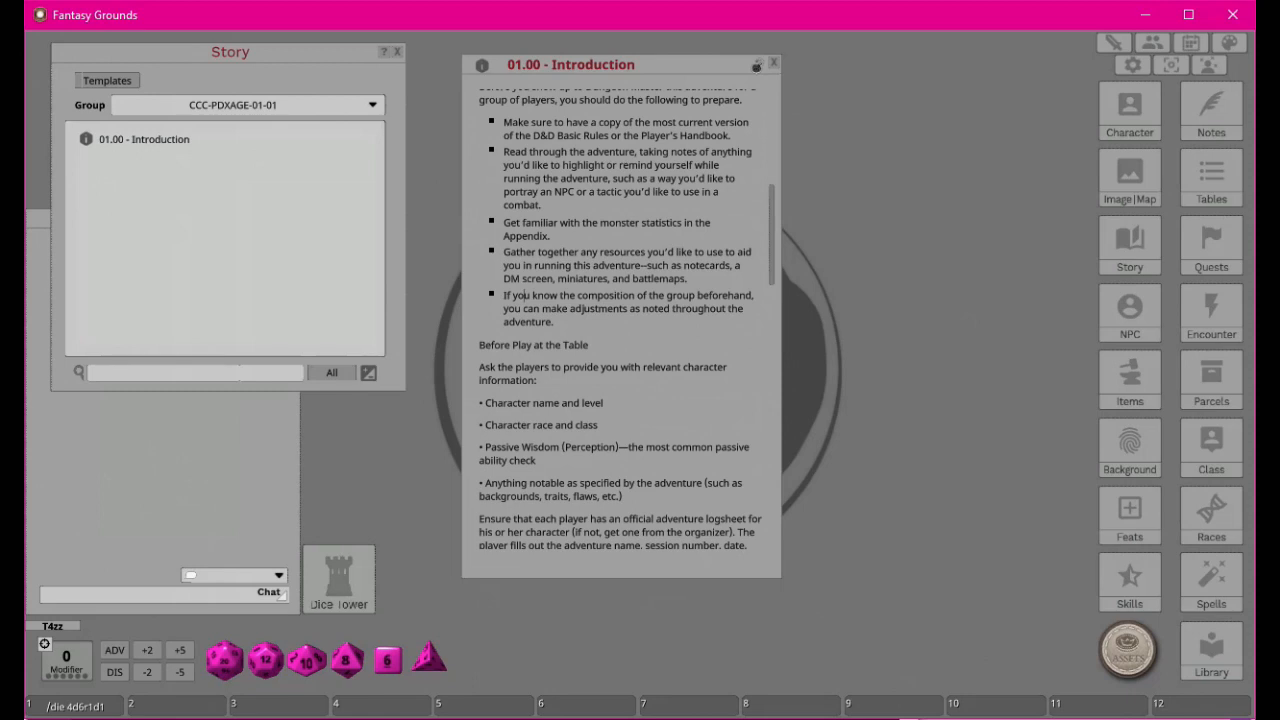
right_click(484, 345)
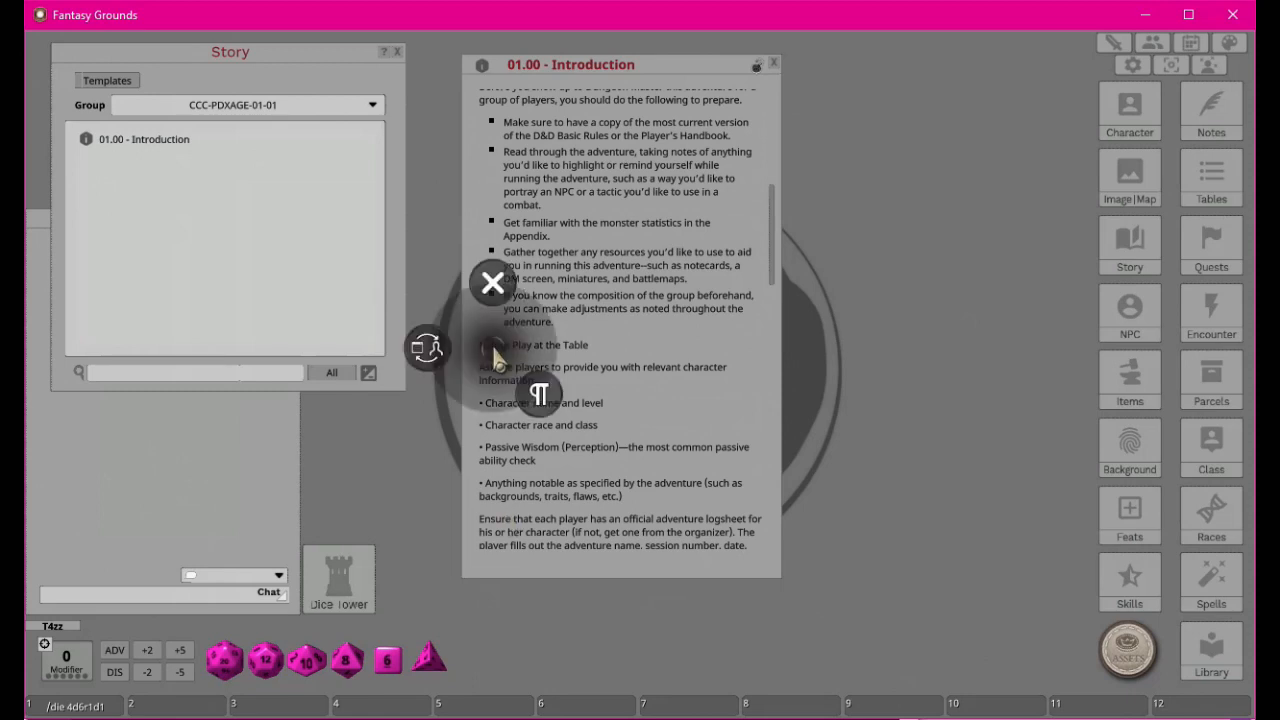
click(531, 383)
click(593, 405)
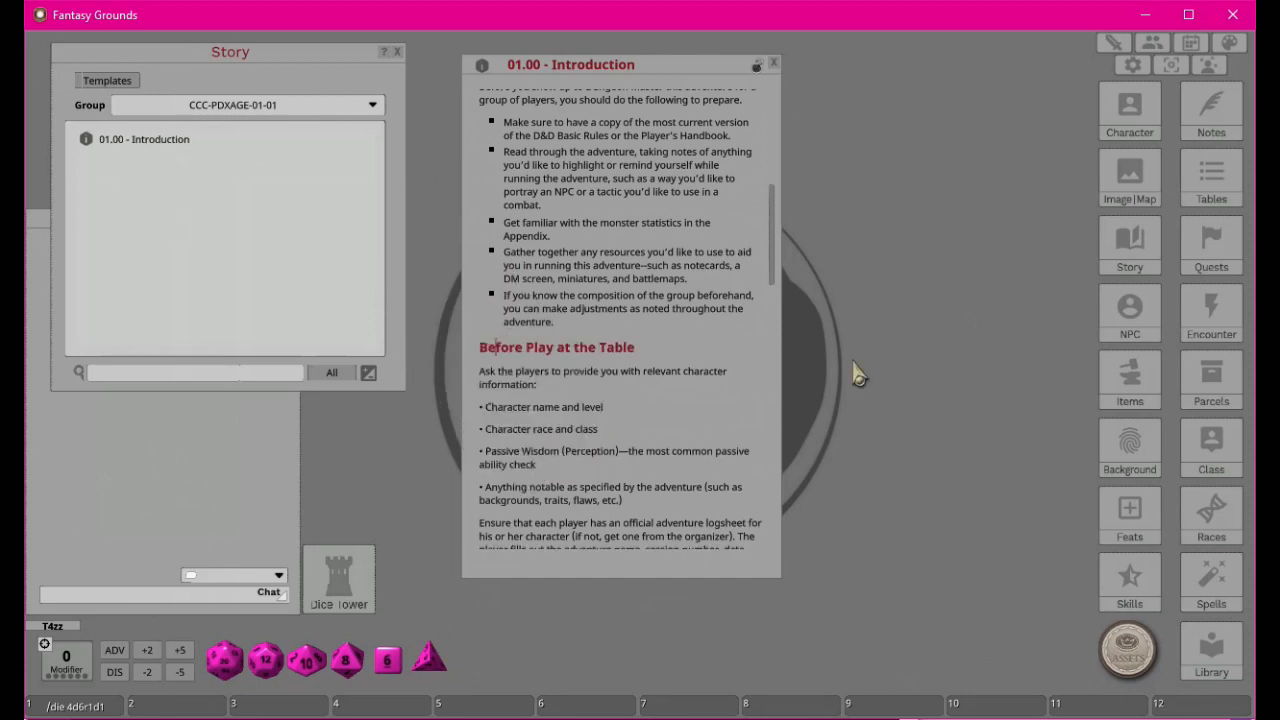
Delete the pasted bullet from "Character name and level" under Before Play at the Table and convert the line to a list item.
scroll(575, 385, down, 2)
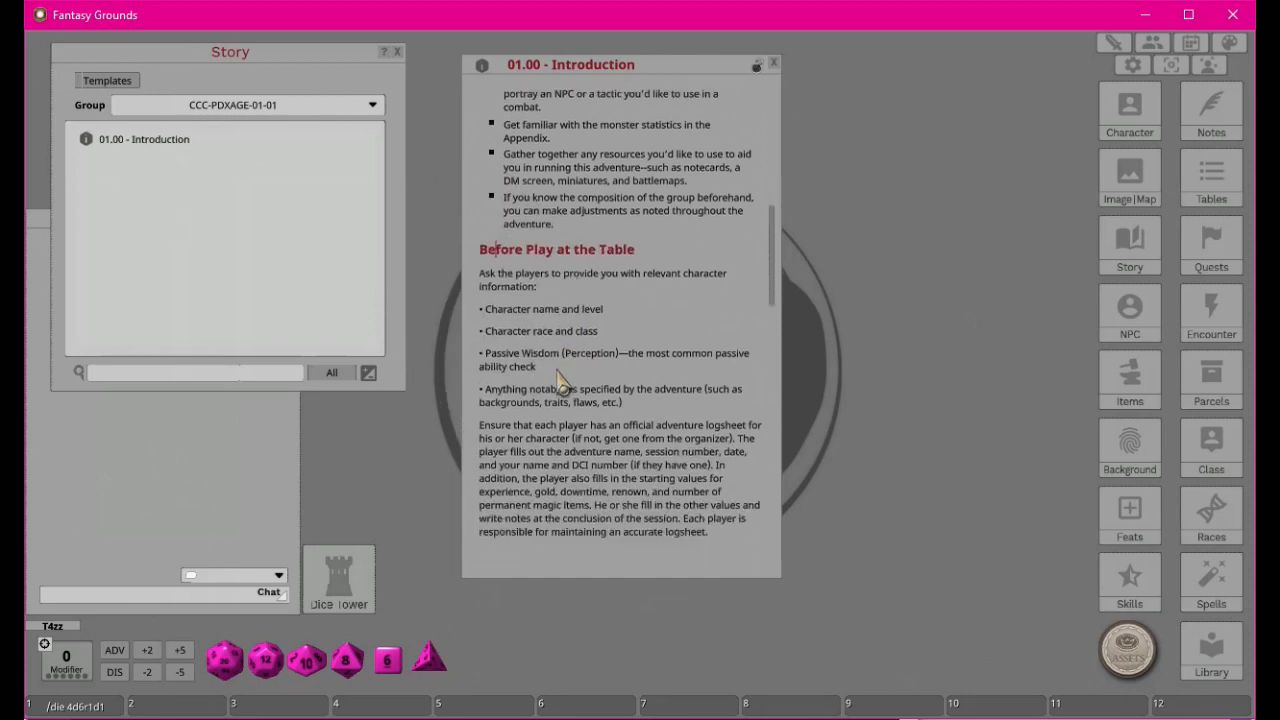
click(485, 310)
key(BackSpace)
key(BackSpace)
right_click(515, 306)
click(562, 356)
click(563, 420)
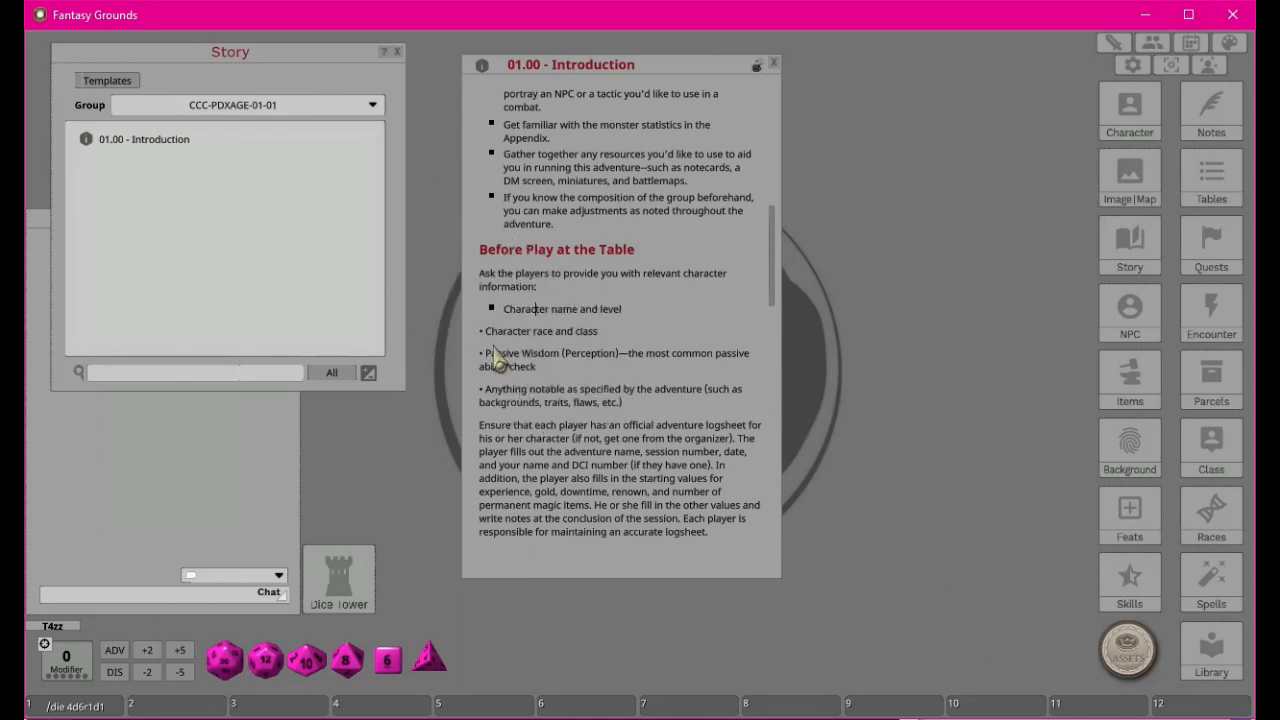
Delete the pasted bullet from "Character race and class" and convert the line to a list item.
click(487, 333)
key(BackSpace)
key(BackSpace)
right_click(487, 337)
click(532, 374)
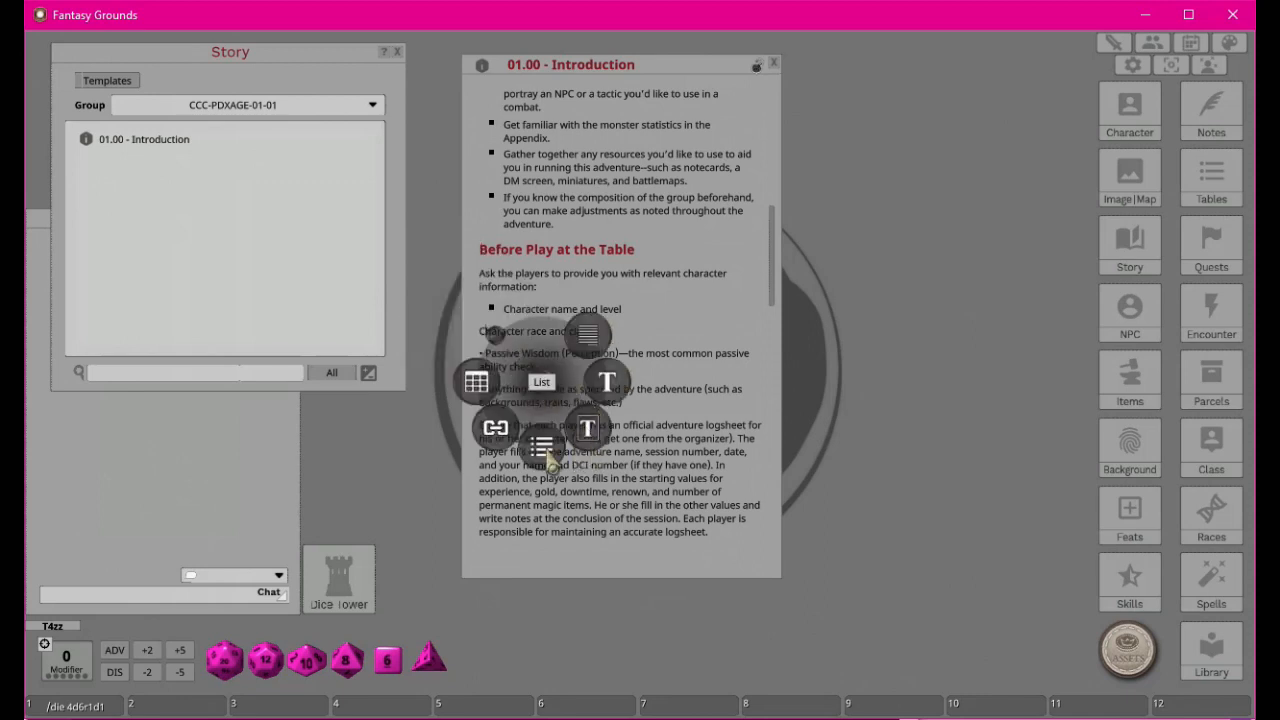
click(541, 447)
Delete the pasted bullet from the "Passive Wisdom (Perception)" line and convert the line to a list item.
click(486, 347)
key(BackSpace)
key(BackSpace)
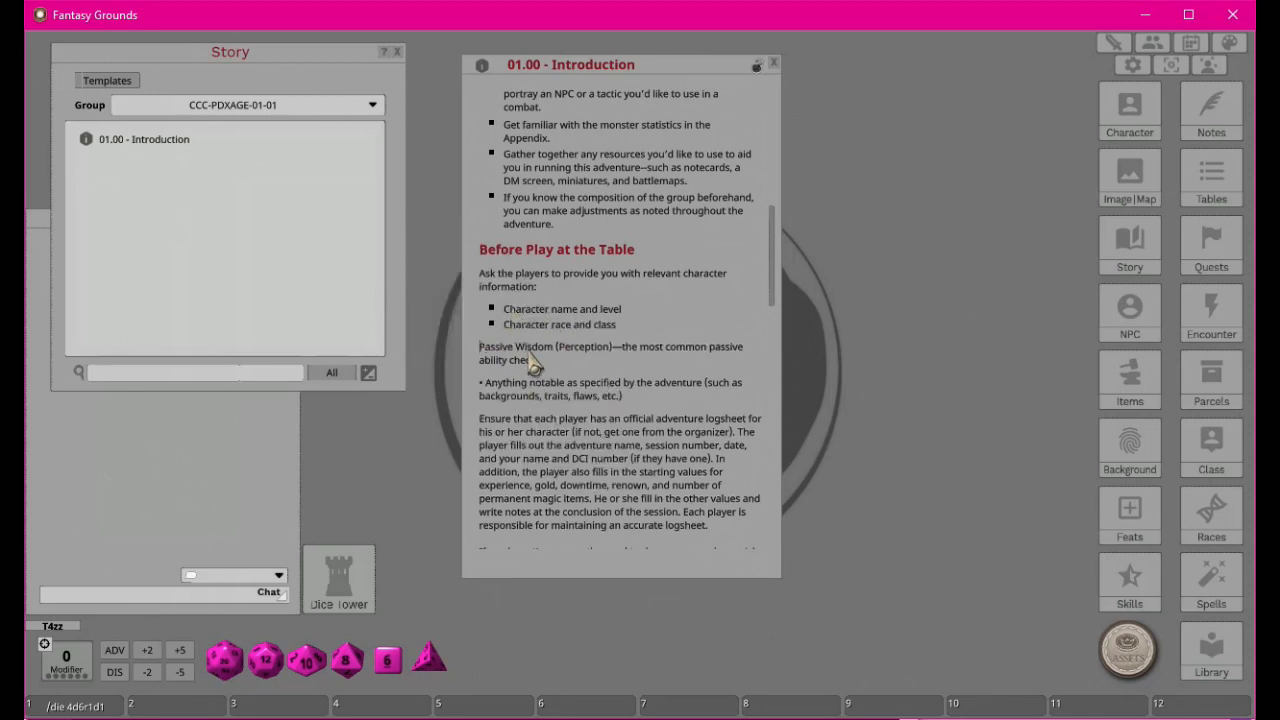
right_click(503, 346)
click(560, 393)
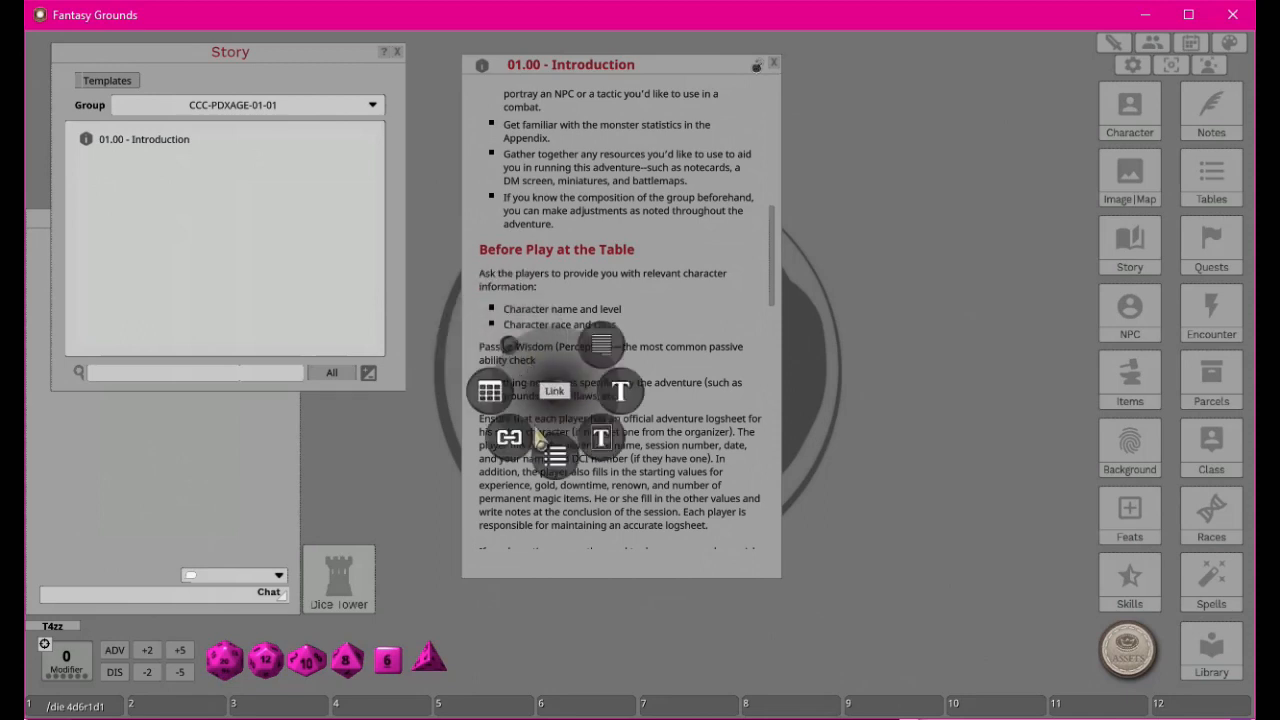
click(553, 460)
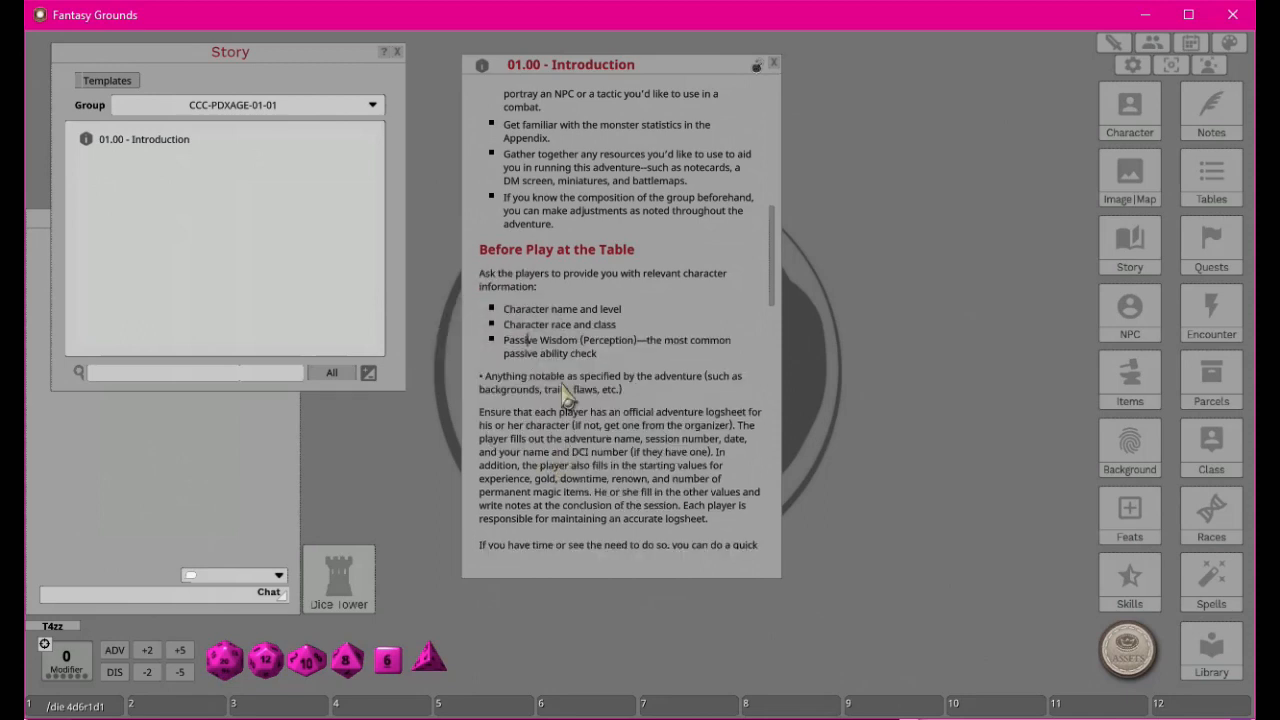
Replace the pasted bullet on the "Anything notable as specified by the adventure" line with list formatting.
click(488, 376)
key(BackSpace)
key(BackSpace)
right_click(503, 372)
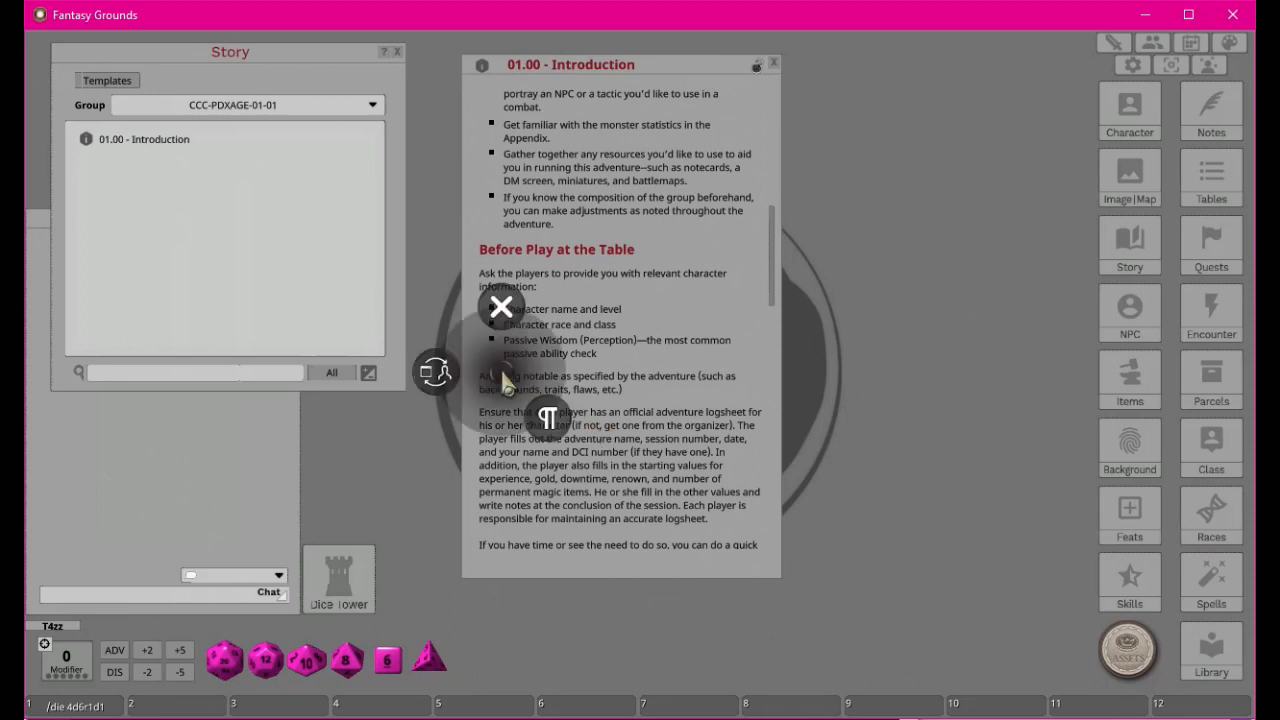
click(544, 418)
click(569, 489)
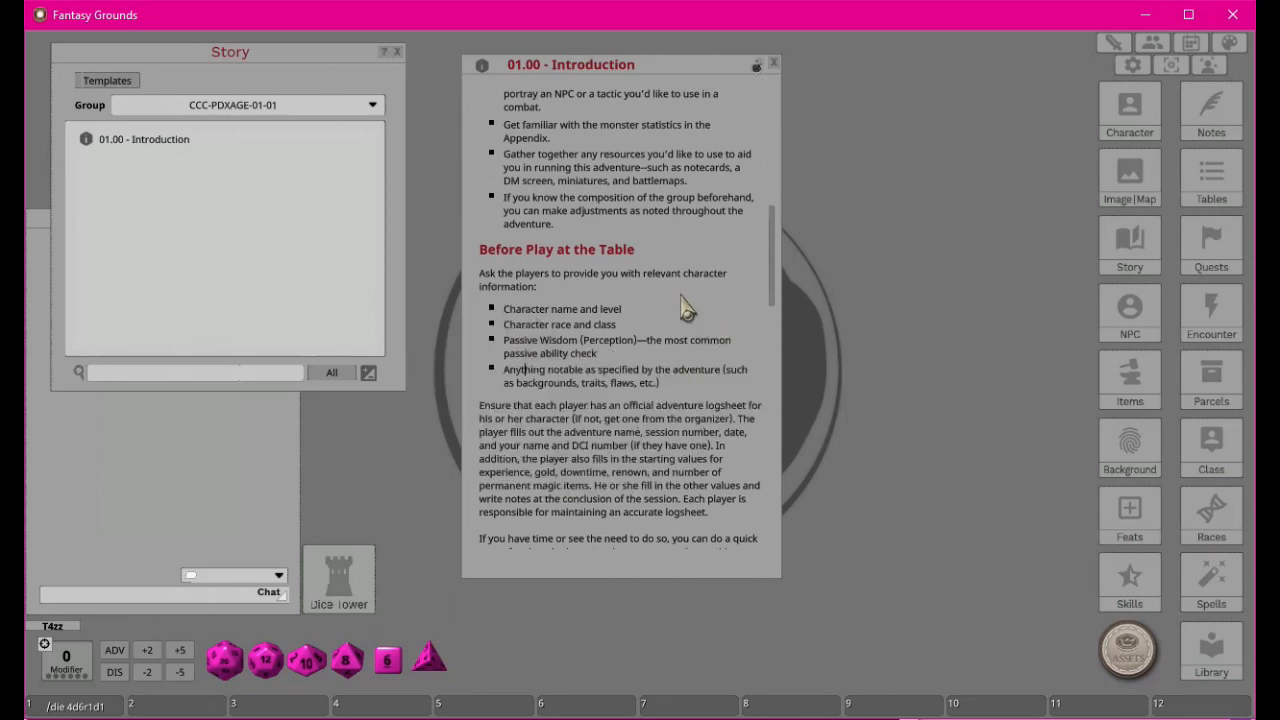
Italicize "D&D Adventurers League Player's Guide" in the paragraph about scanning a player's character sheet.
scroll(735, 360, down, 3)
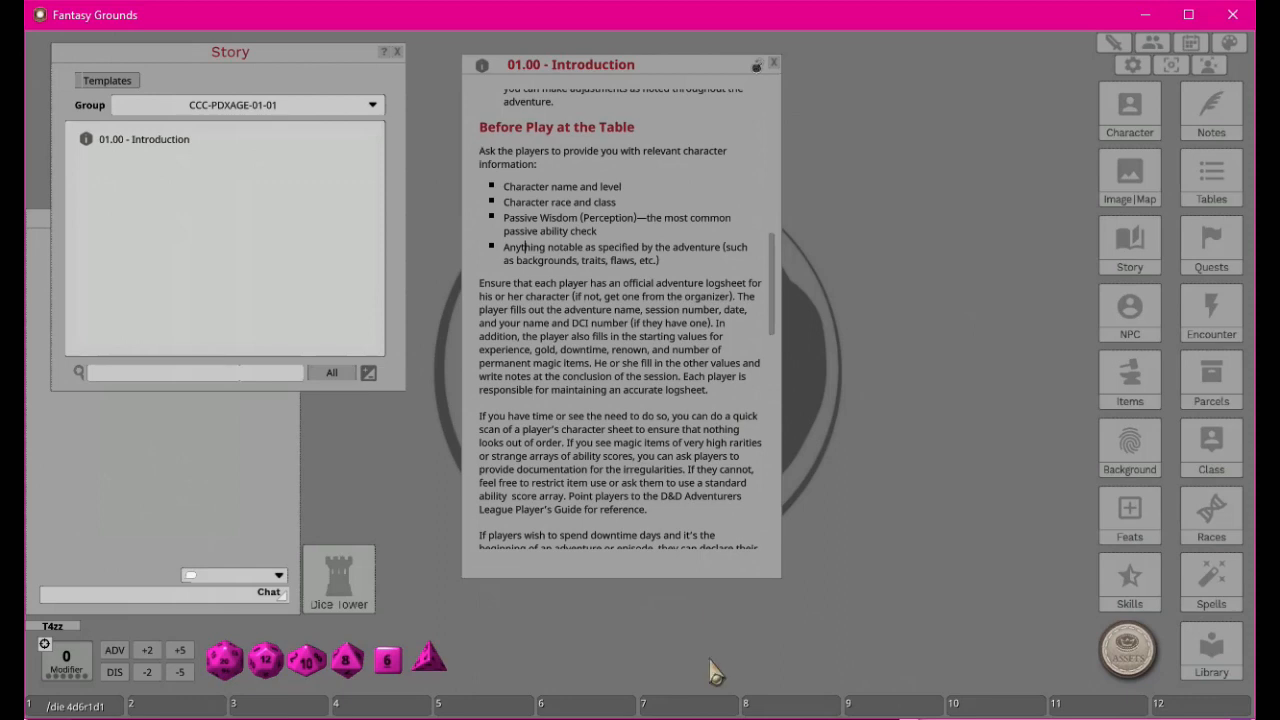
scroll(612, 362, down, 1)
key(alt+Tab)
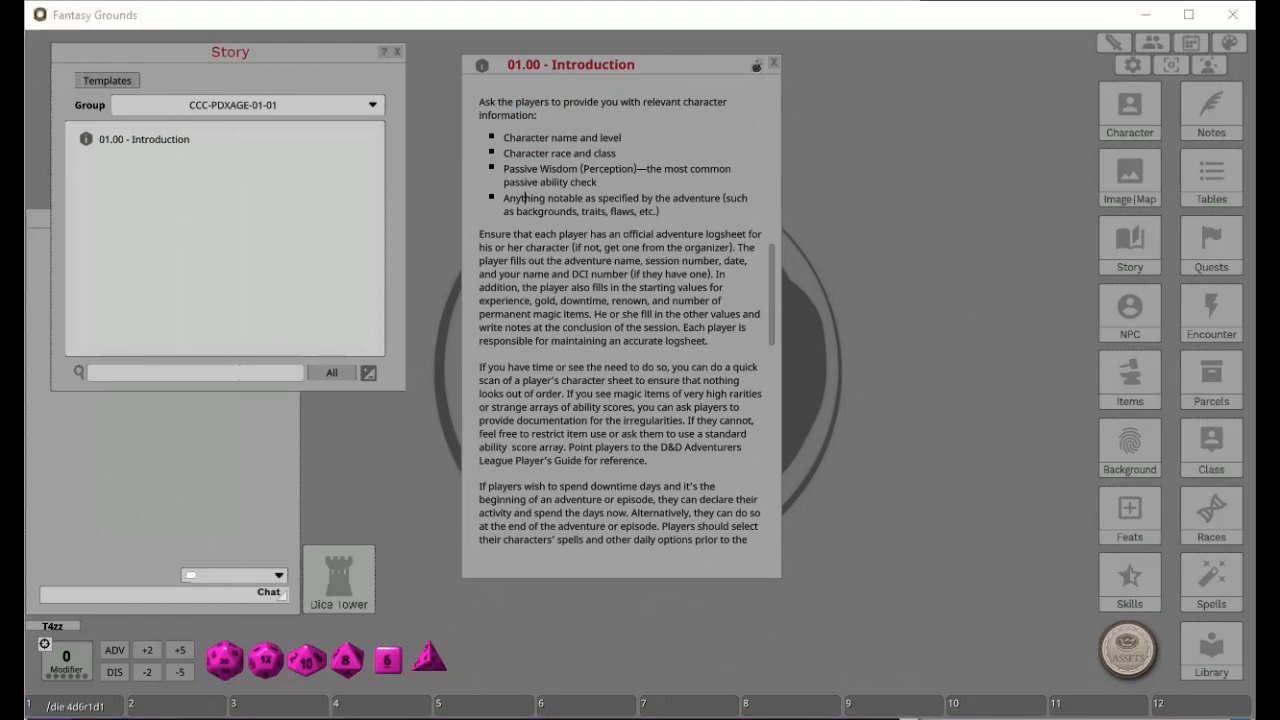
drag(1279, 66, 582, 0)
click(661, 448)
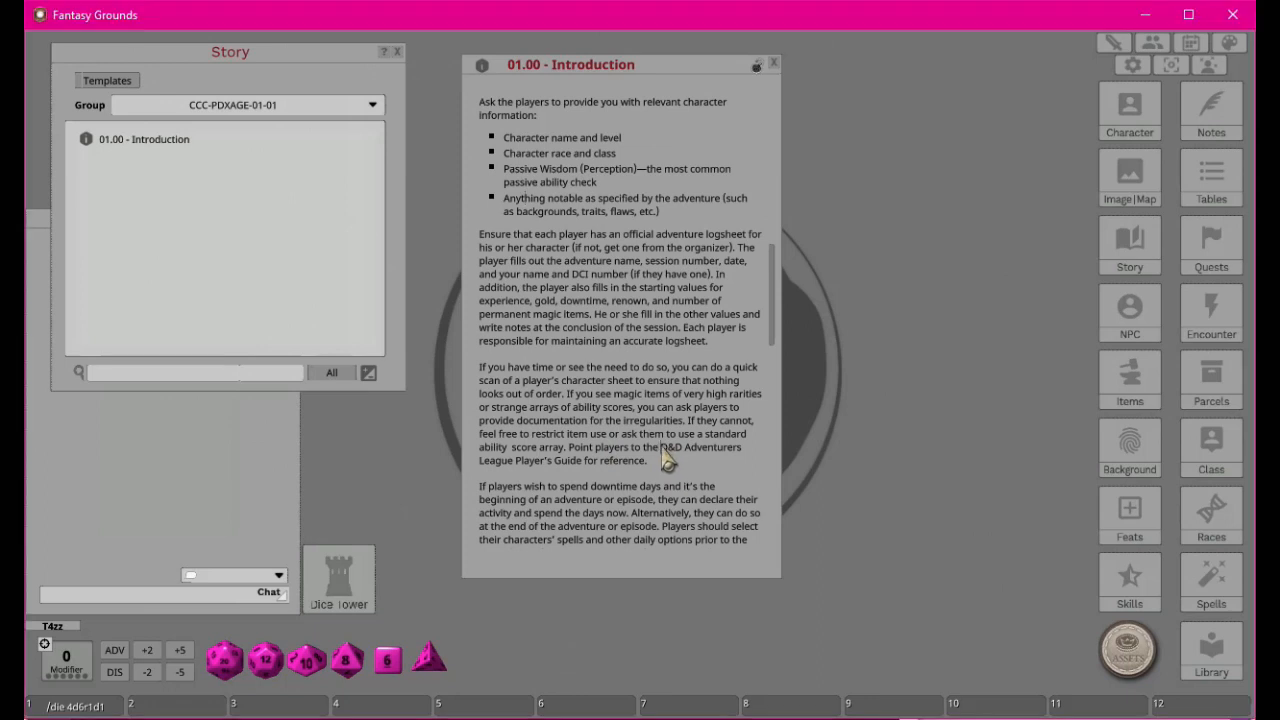
drag(662, 448, 590, 472)
key(ctrl)
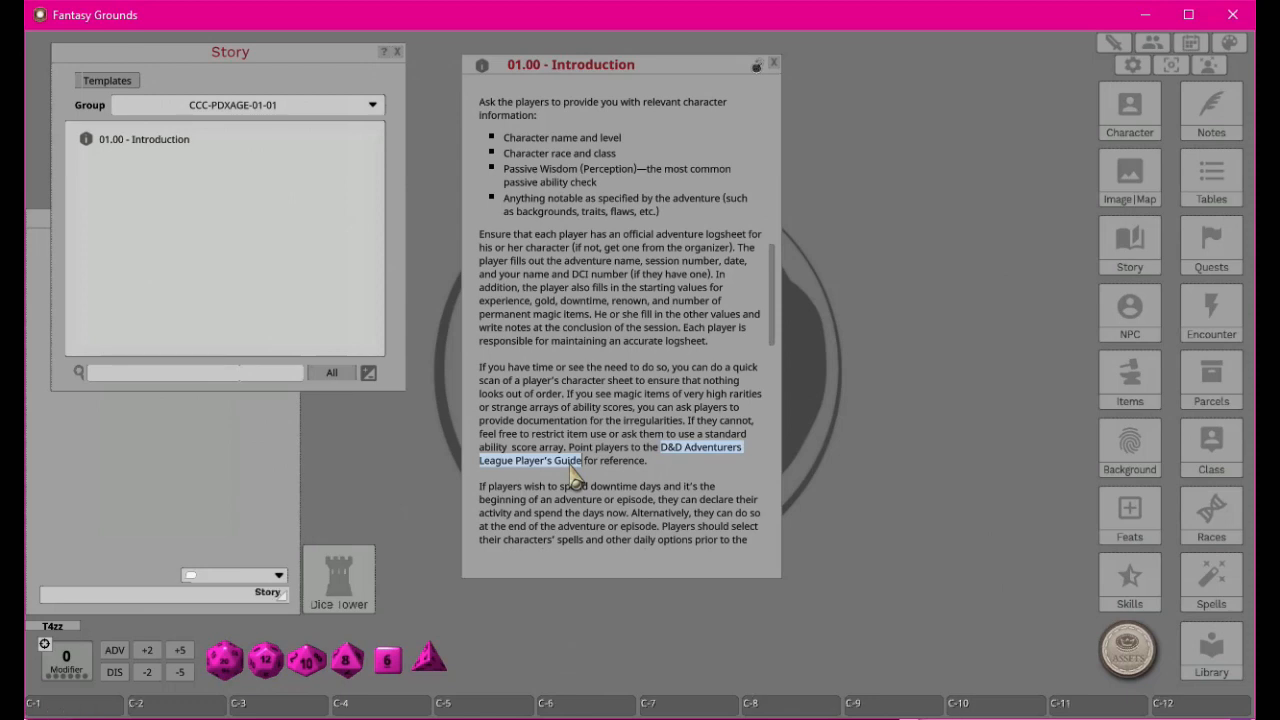
key(ctrl+i)
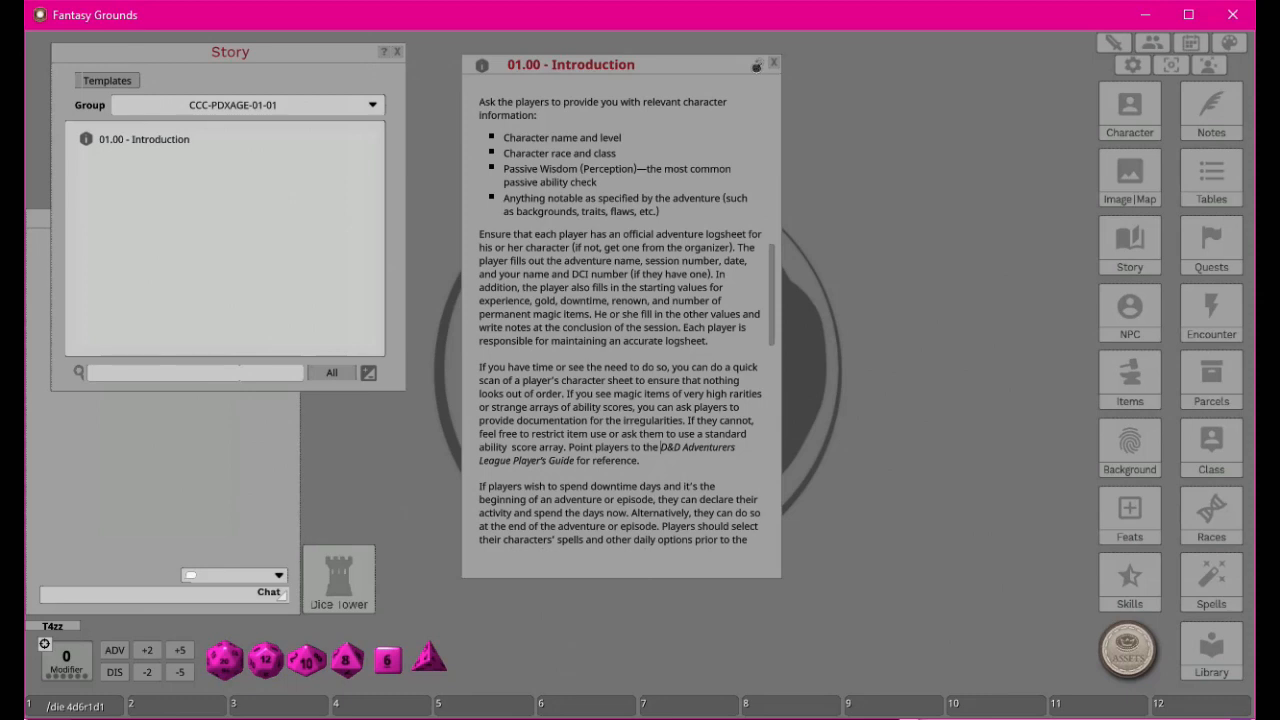
Format the "Adjusting the Adventure" line as a heading.
scroll(600, 395, down, 8)
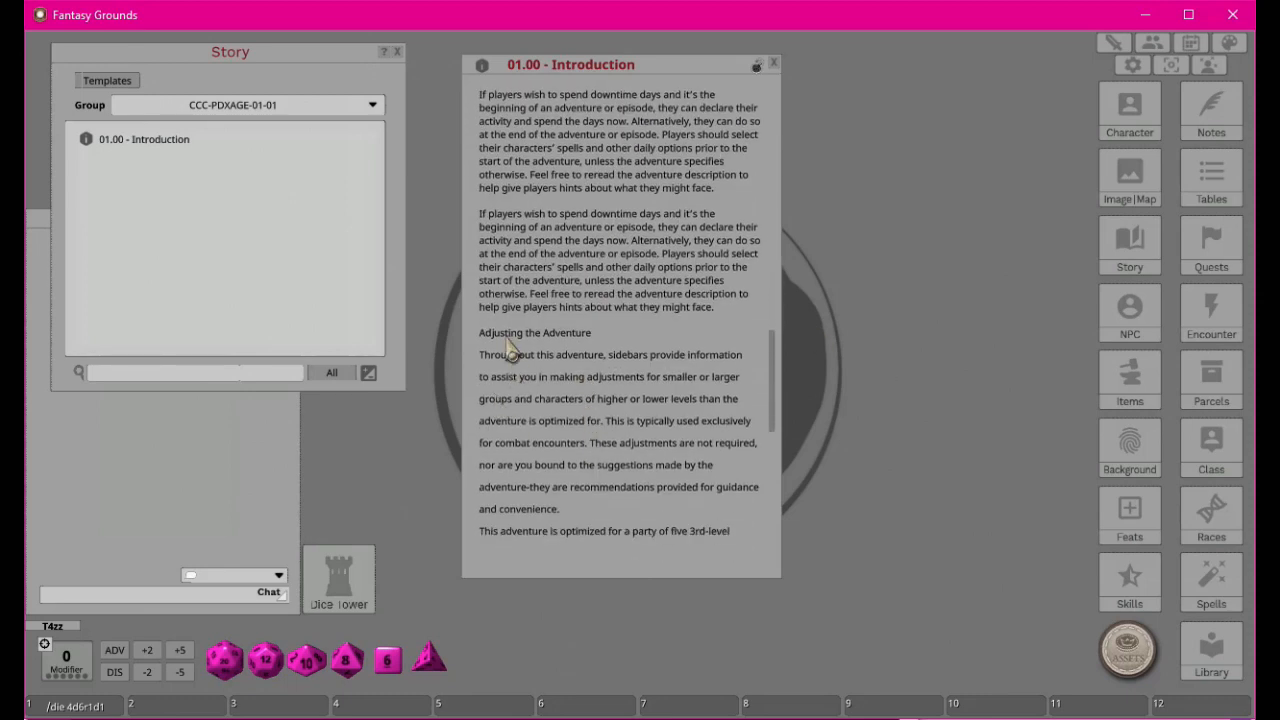
drag(479, 333, 597, 338)
scroll(660, 220, up, 1)
scroll(660, 222, up, 15)
scroll(620, 222, up, 6)
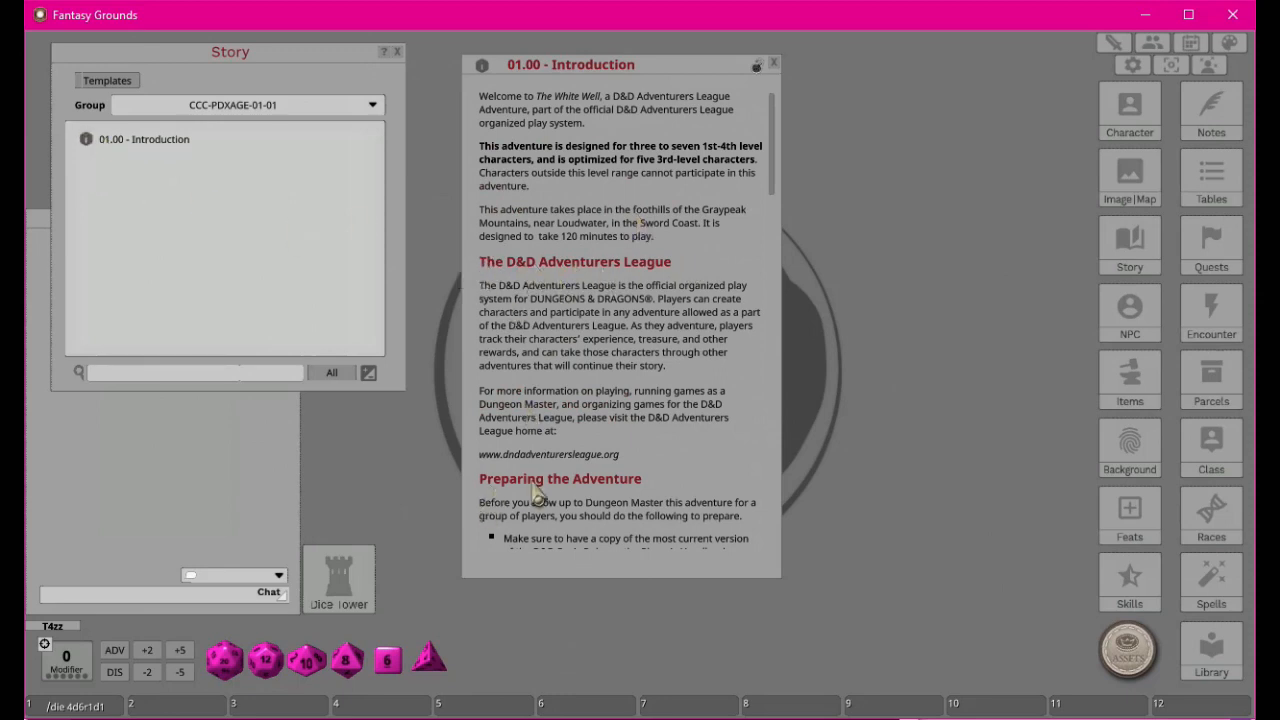
scroll(645, 490, down, 5)
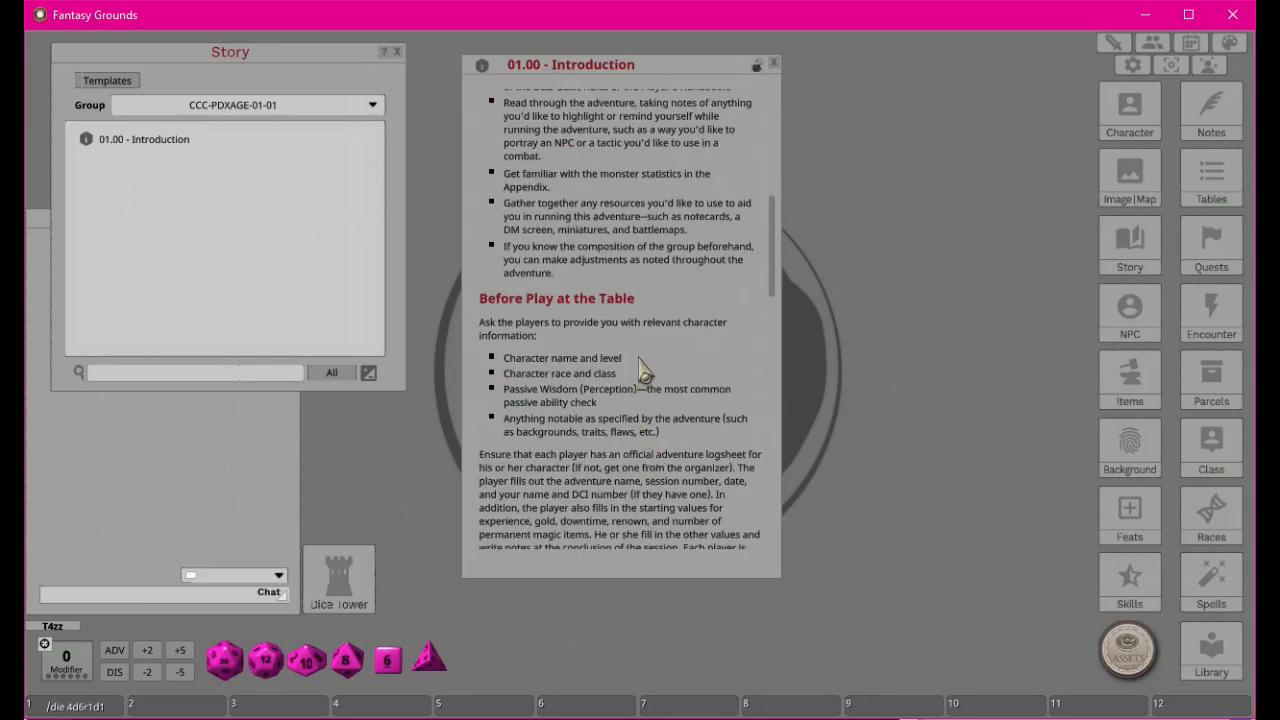
scroll(646, 320, down, 5)
scroll(646, 320, down, 2)
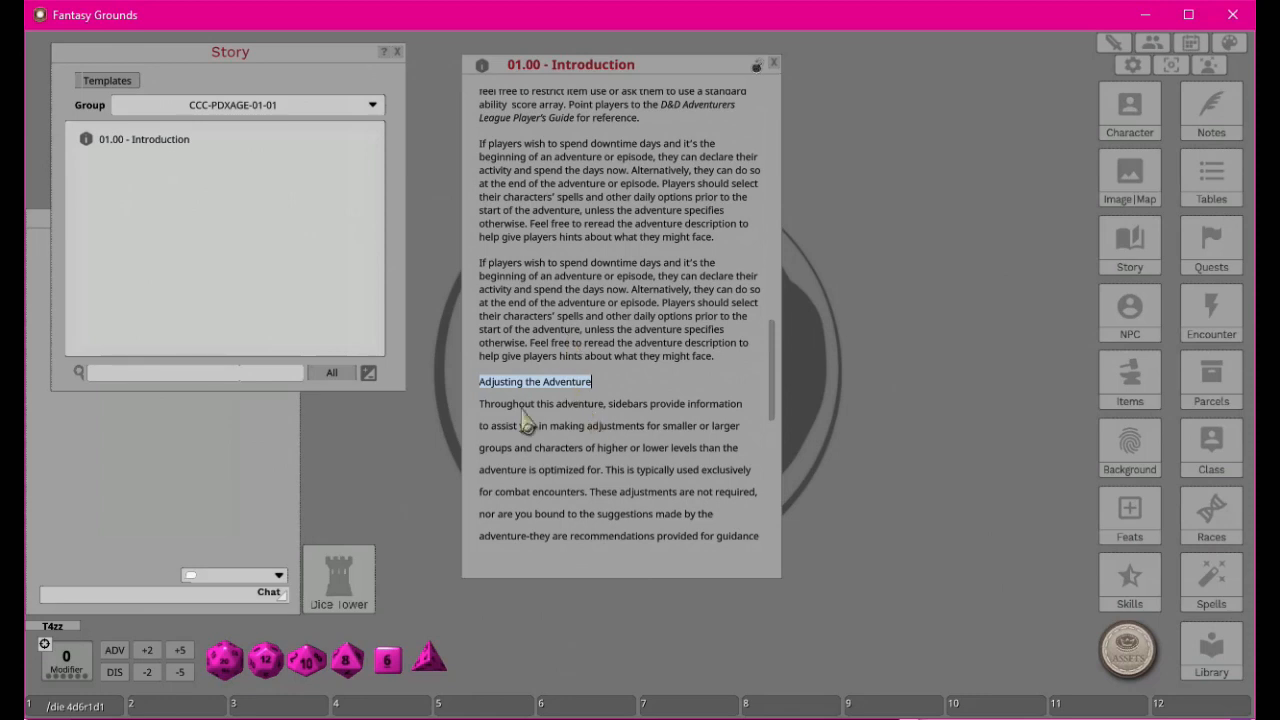
right_click(520, 382)
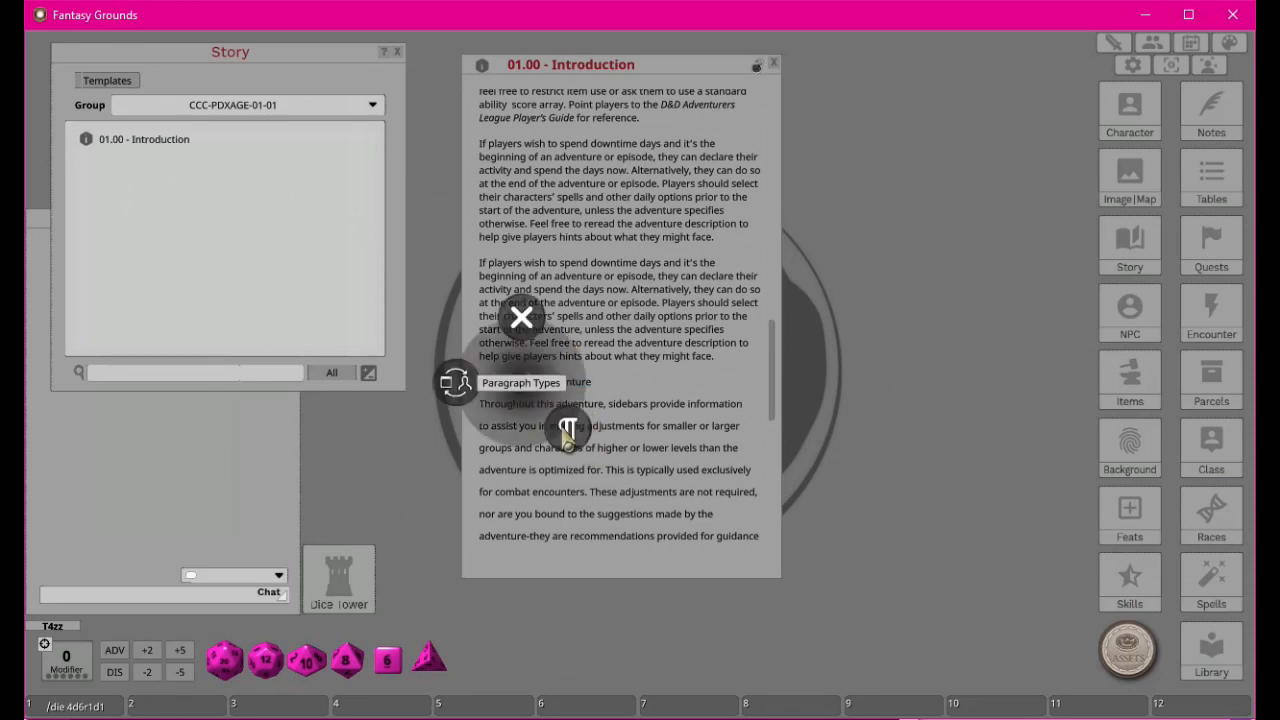
click(568, 428)
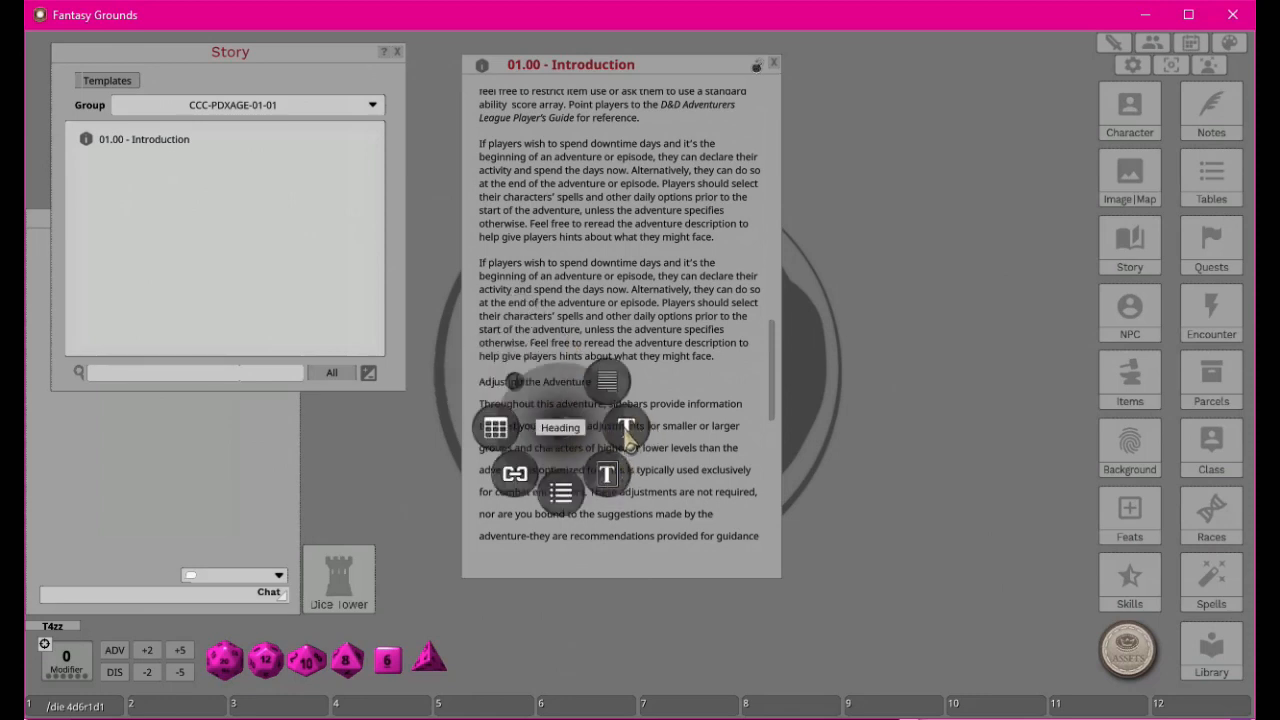
click(627, 432)
Join the split lines under Adjusting the Adventure from "Throughout this adventure" through "These adjustments are not required," into one paragraph.
scroll(676, 446, down, 5)
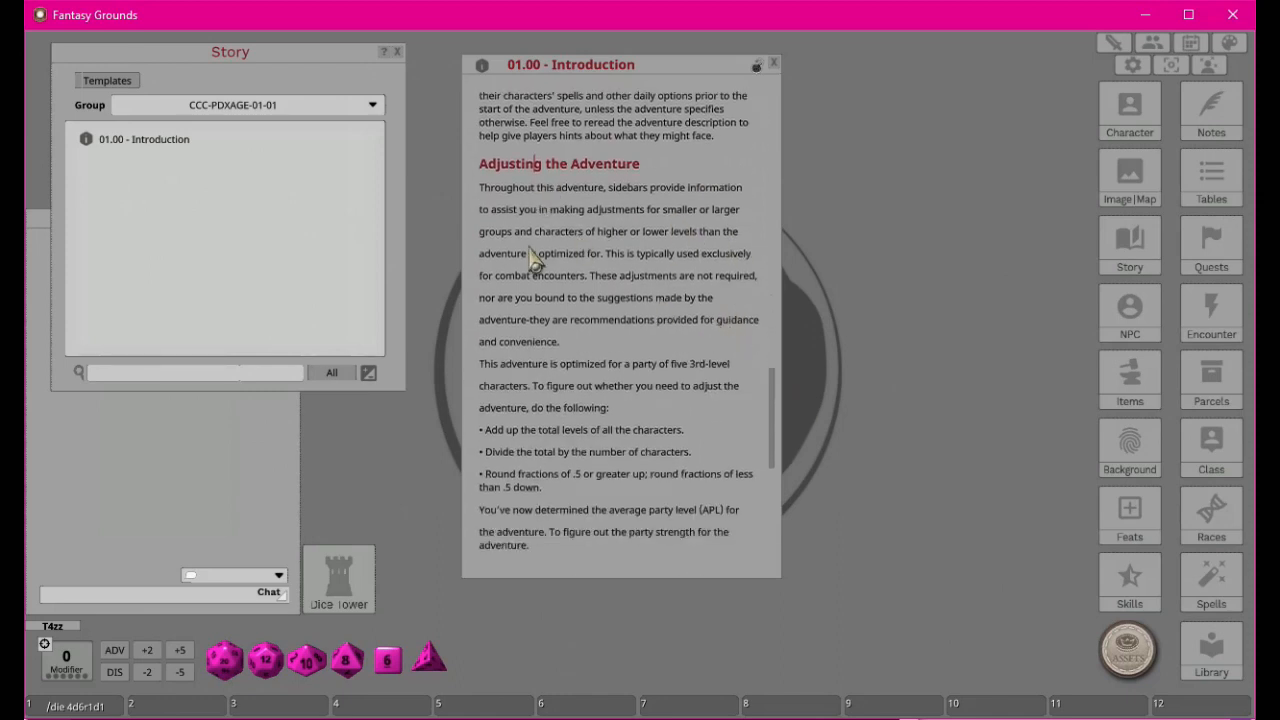
click(750, 189)
key(Delete)
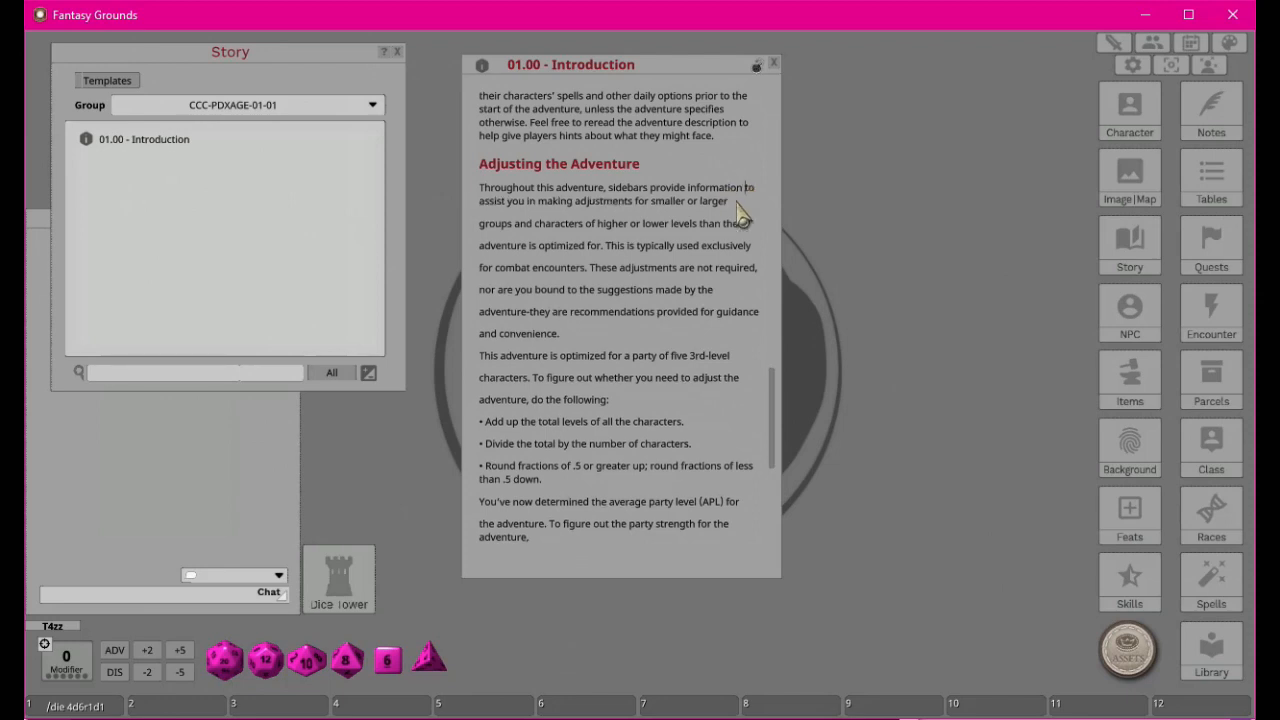
key(Delete)
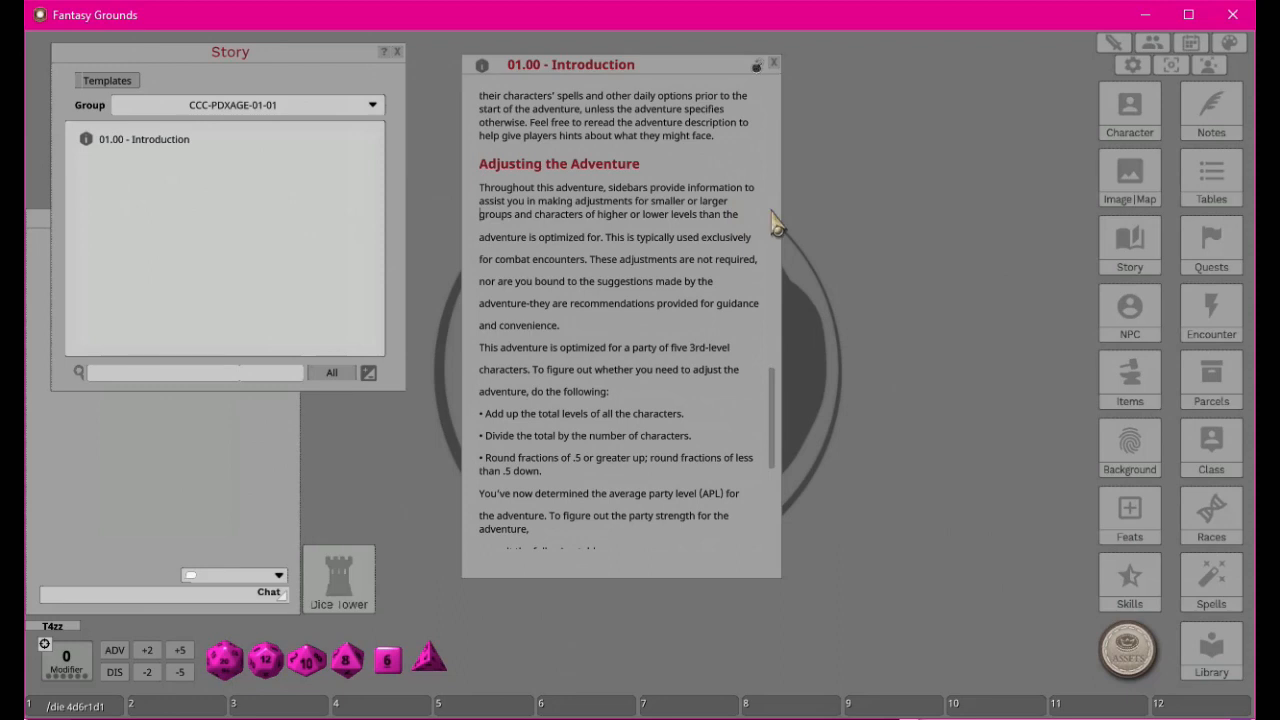
key(Delete)
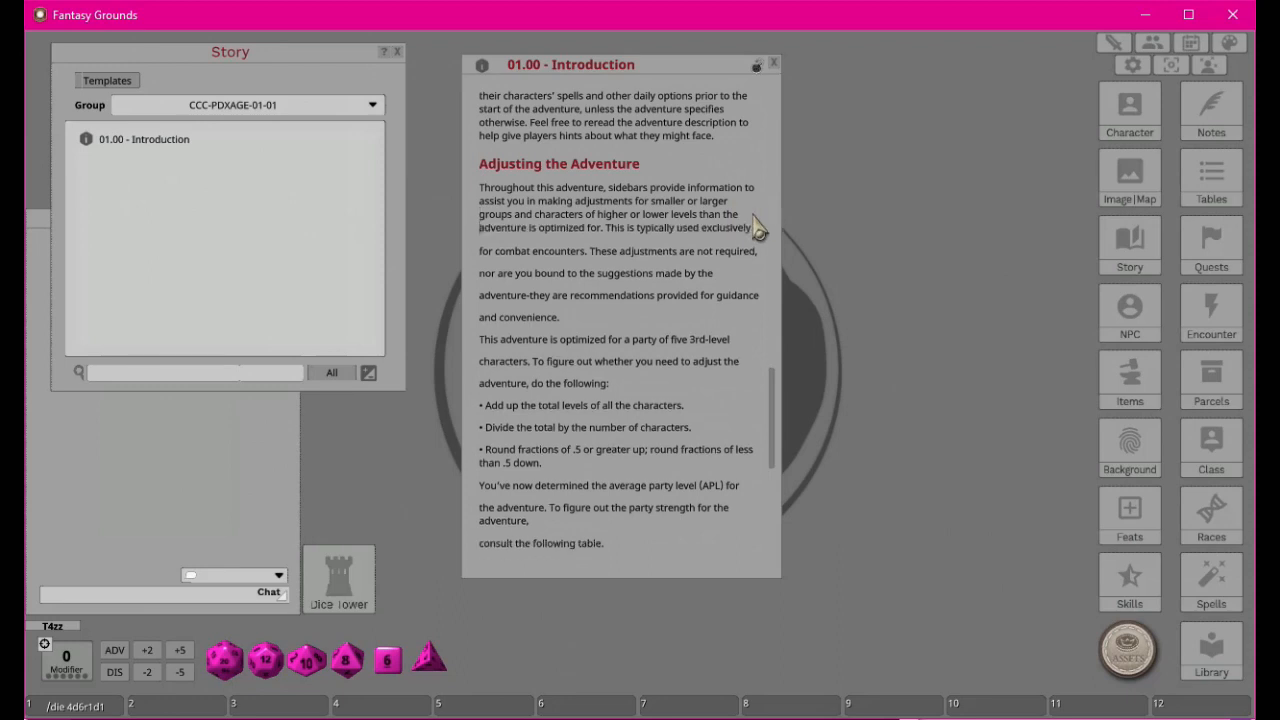
scroll(717, 400, down, 5)
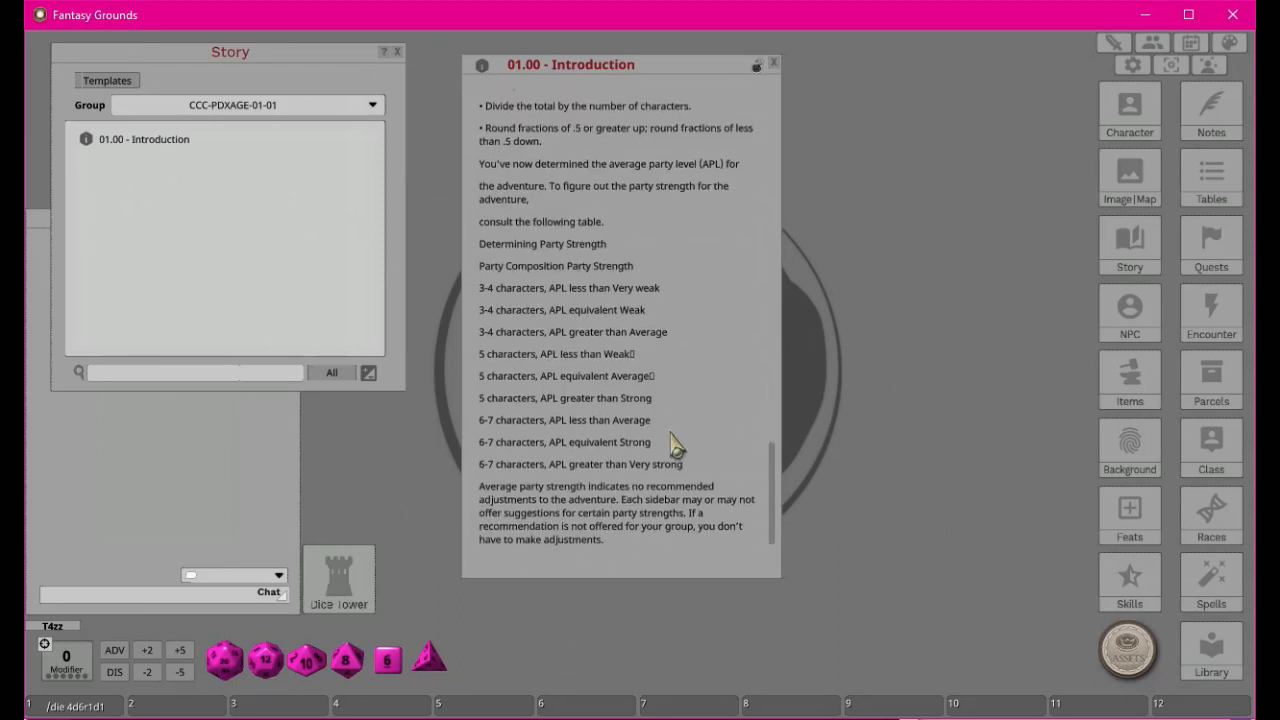
scroll(685, 450, up, 5)
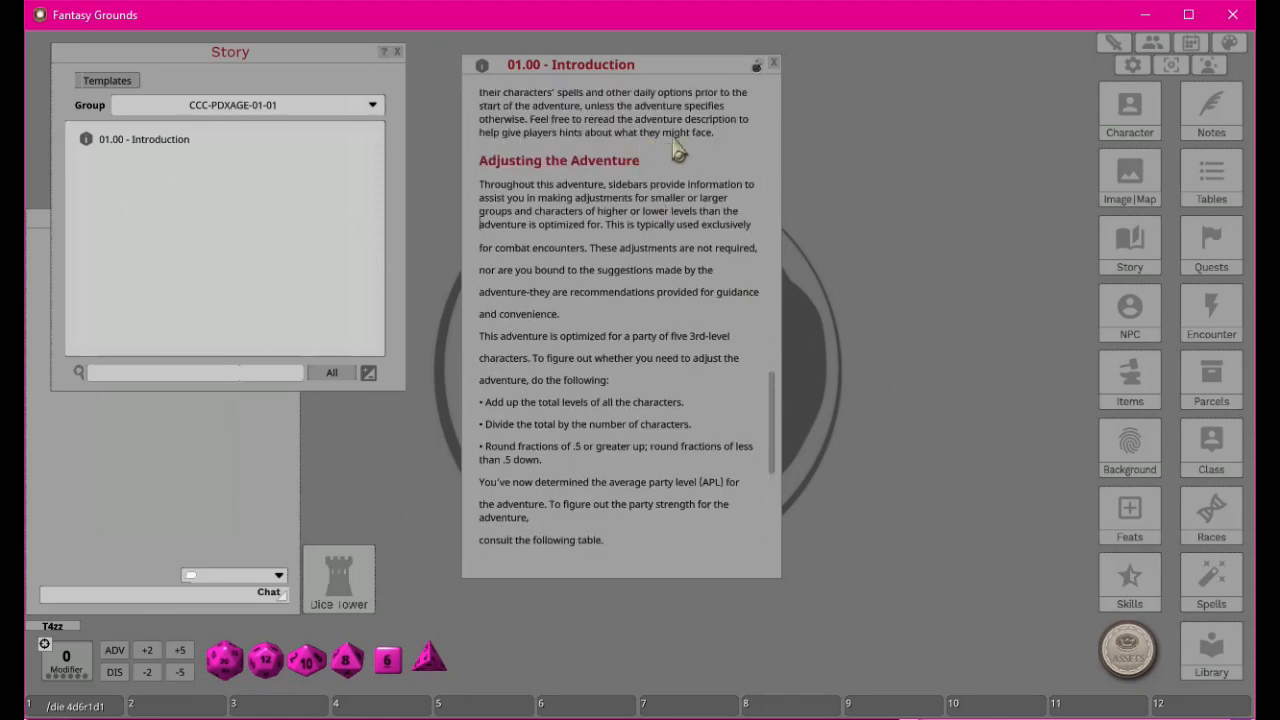
click(757, 233)
key(Delete)
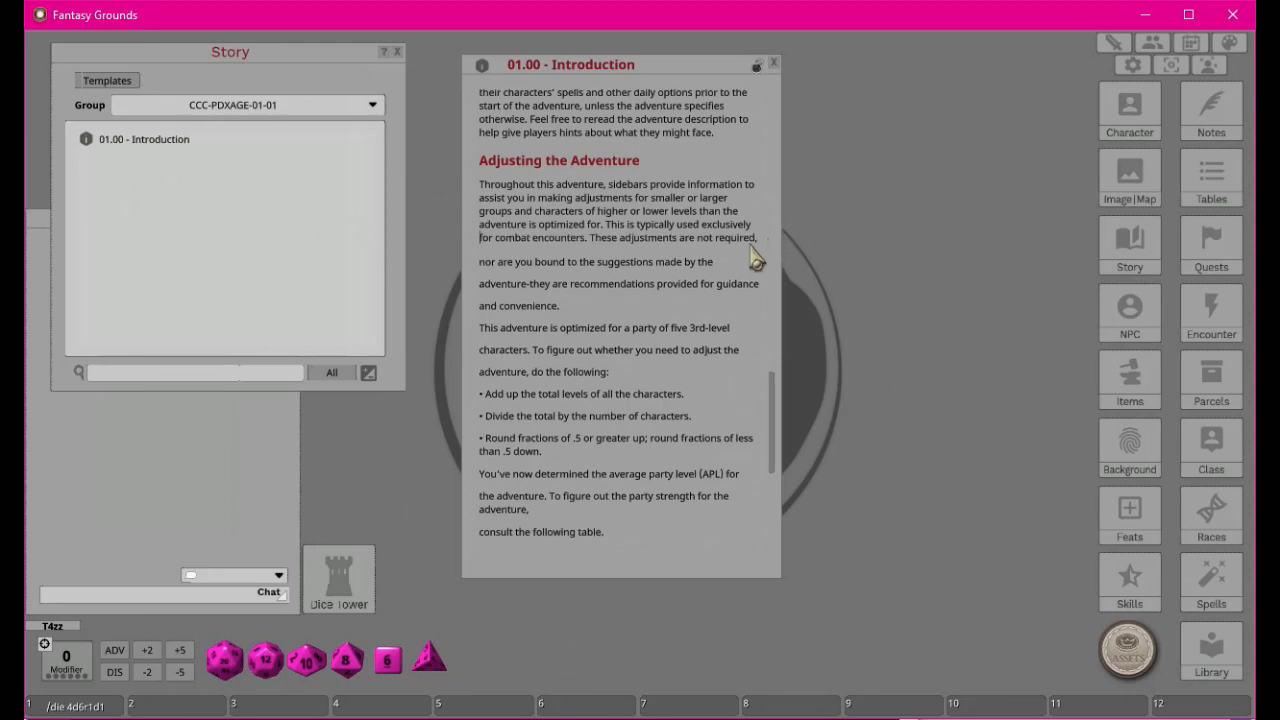
Merge the remaining split lines, from "nor are you bound" through "and convenience.", into the first Adjusting the Adventure paragraph.
scroll(772, 250, up, 5)
click(683, 290)
drag(775, 338, 776, 446)
scroll(724, 193, up, 3)
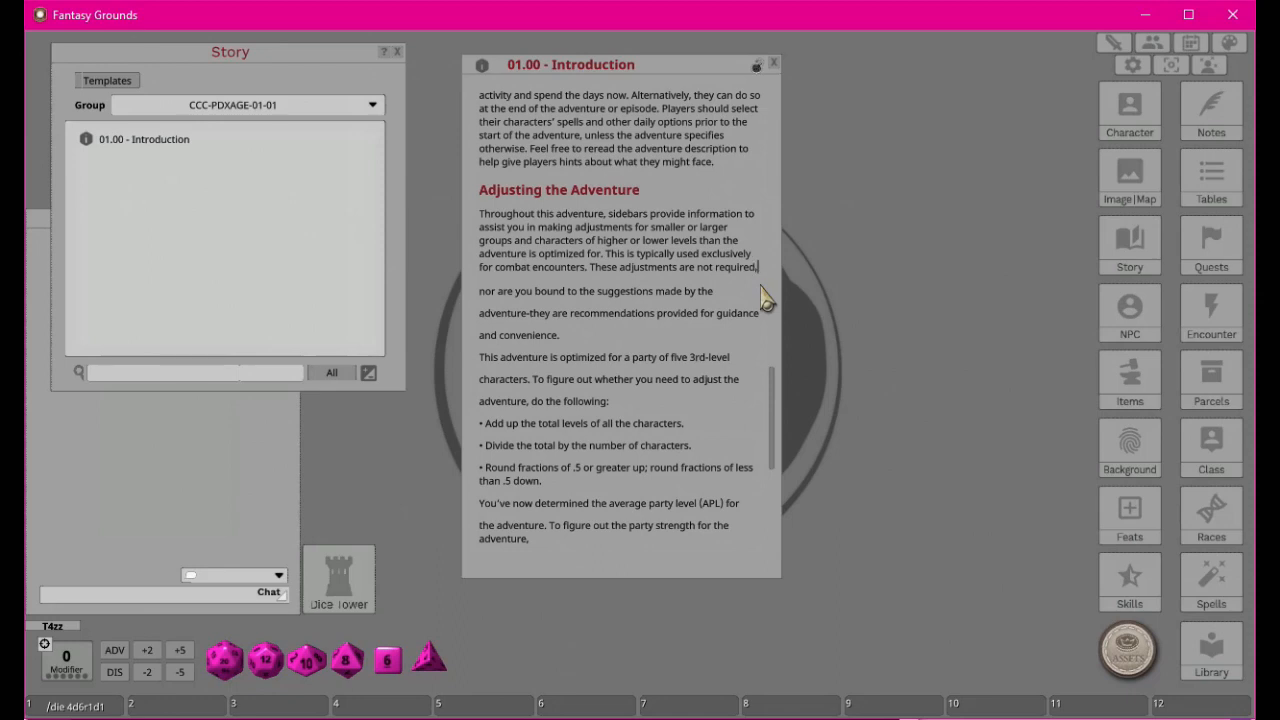
key(Delete)
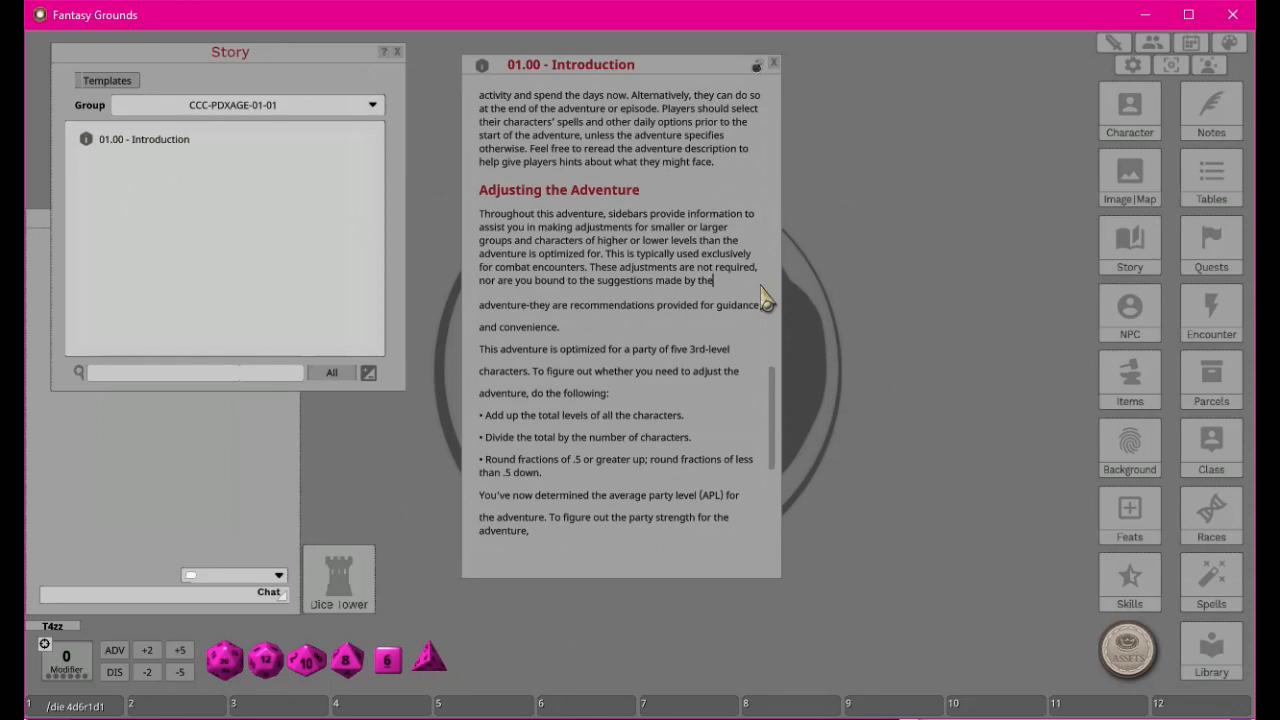
key(Delete)
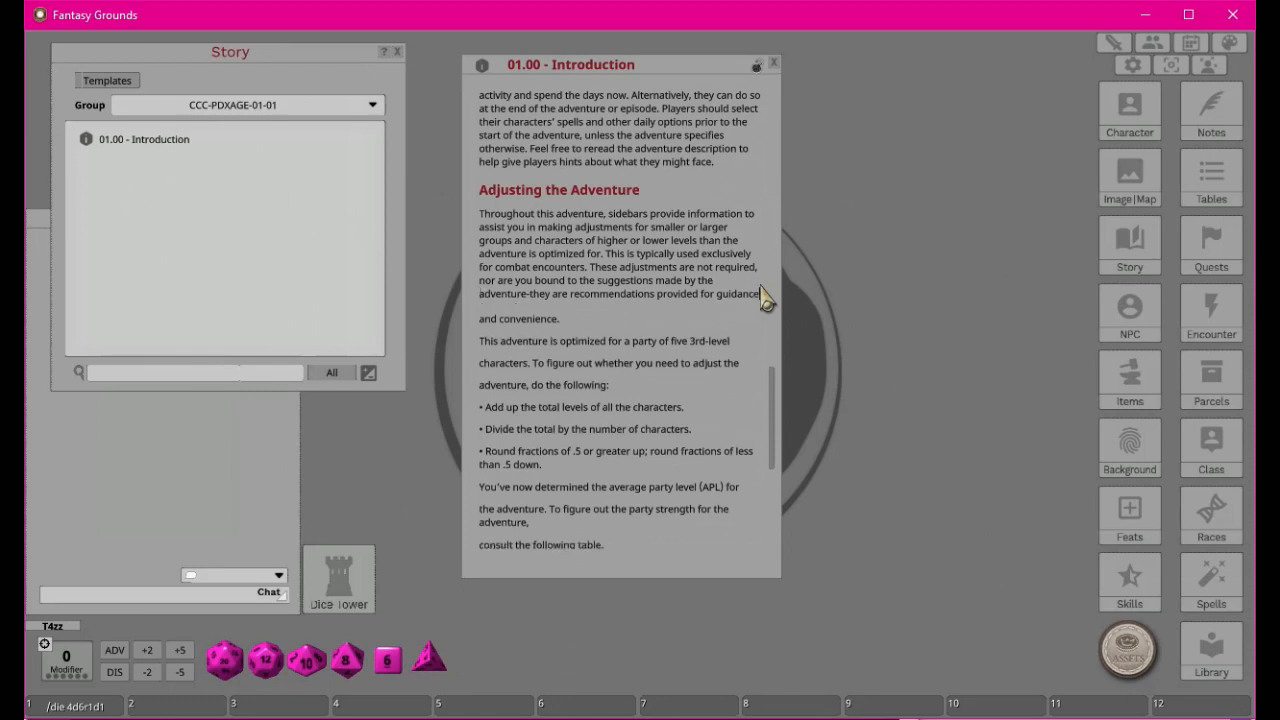
key(Delete)
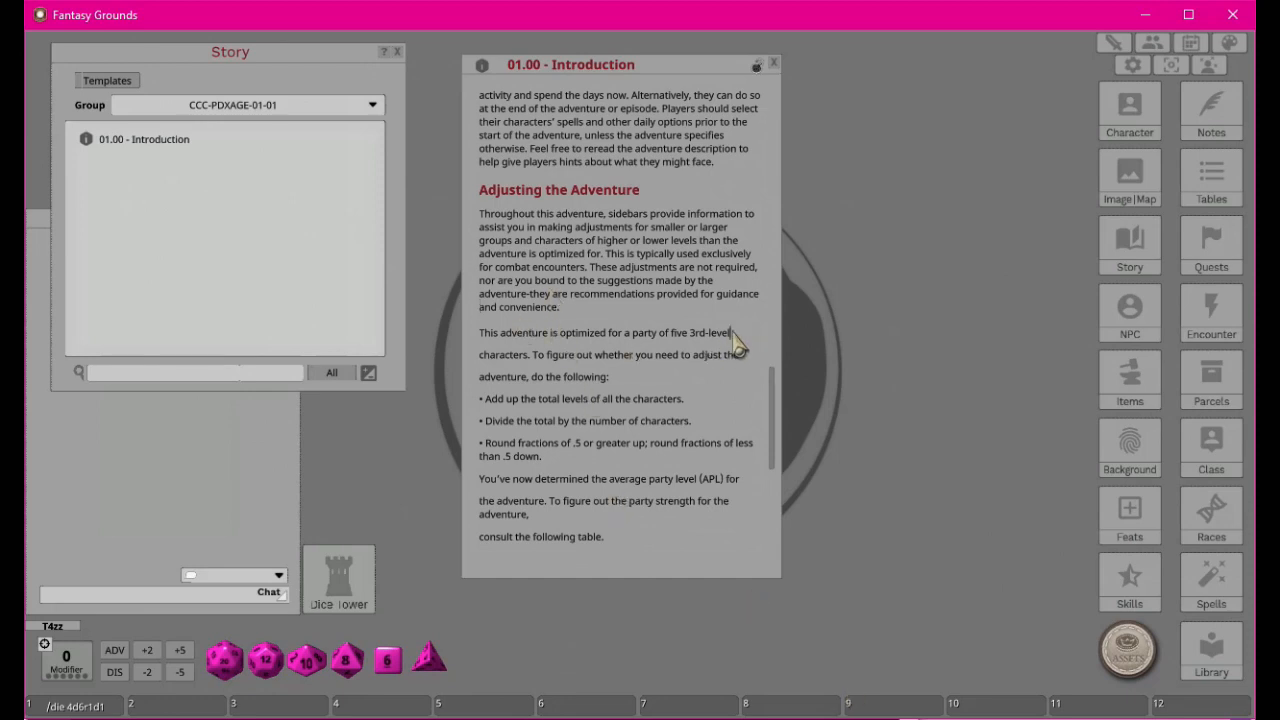
Join the split lines of the "This adventure is optimized" paragraph and bold "optimized for a party of five 3rd-level characters".
key(BackSpace)
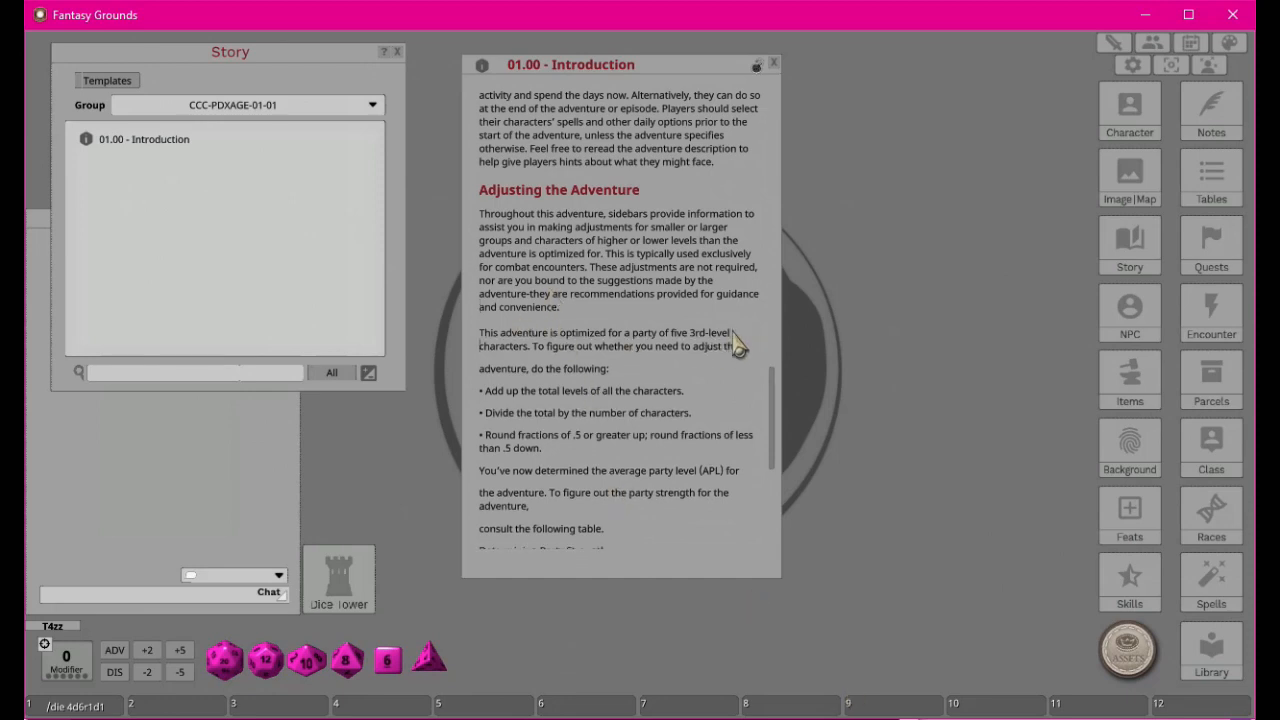
key(BackSpace)
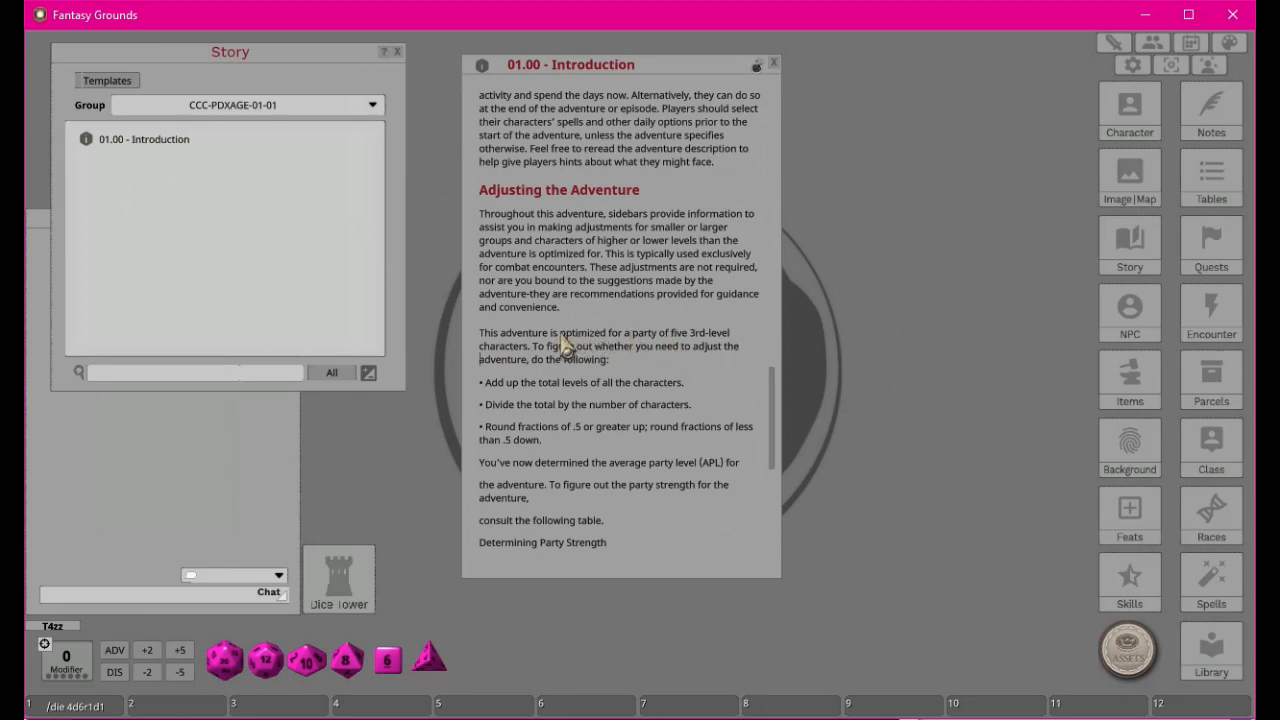
drag(560, 333, 528, 347)
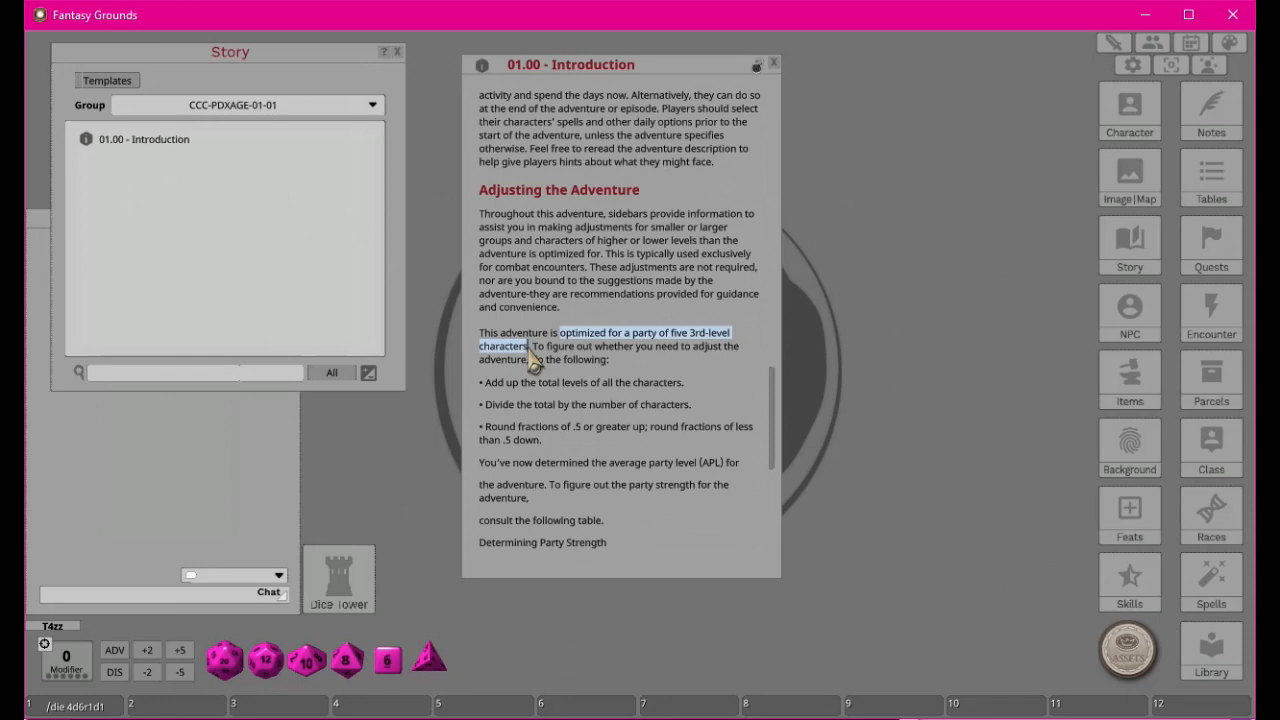
key(ctrl+b)
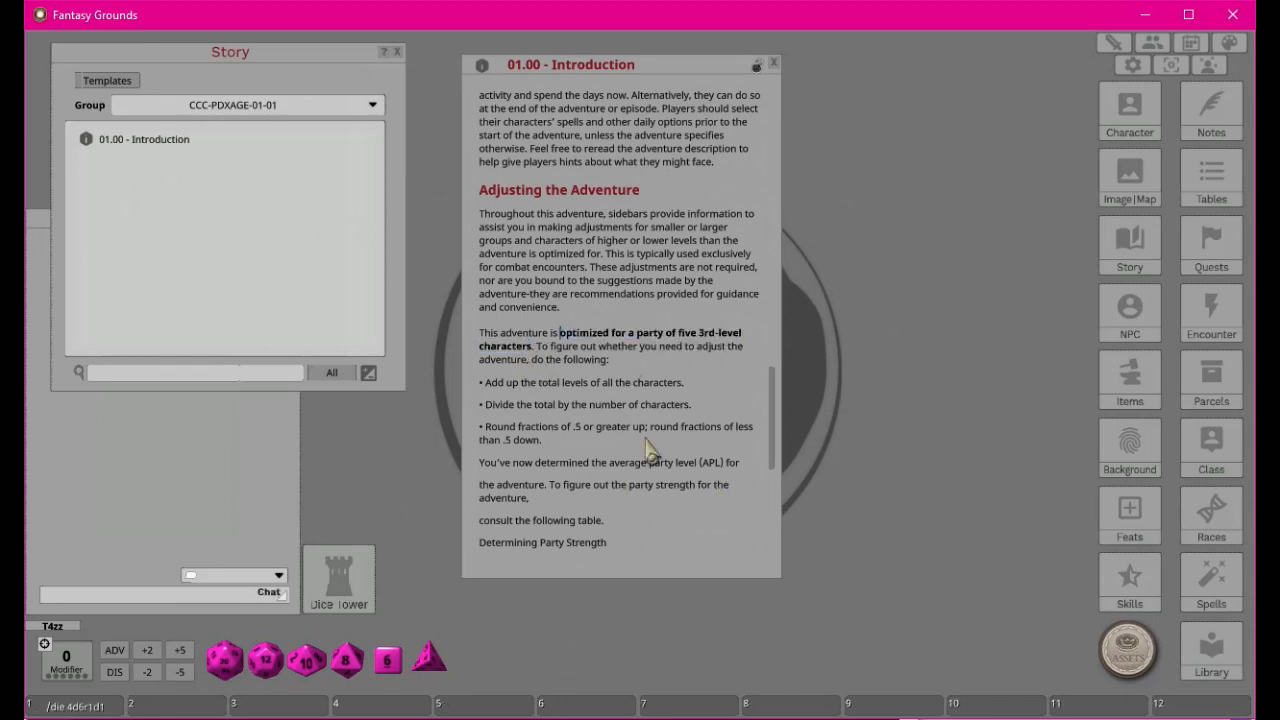
Delete the pasted bullet from "Add up the total levels of all the characters" and convert the line to a list item.
click(486, 382)
key(BackSpace)
key(BackSpace)
right_click(494, 383)
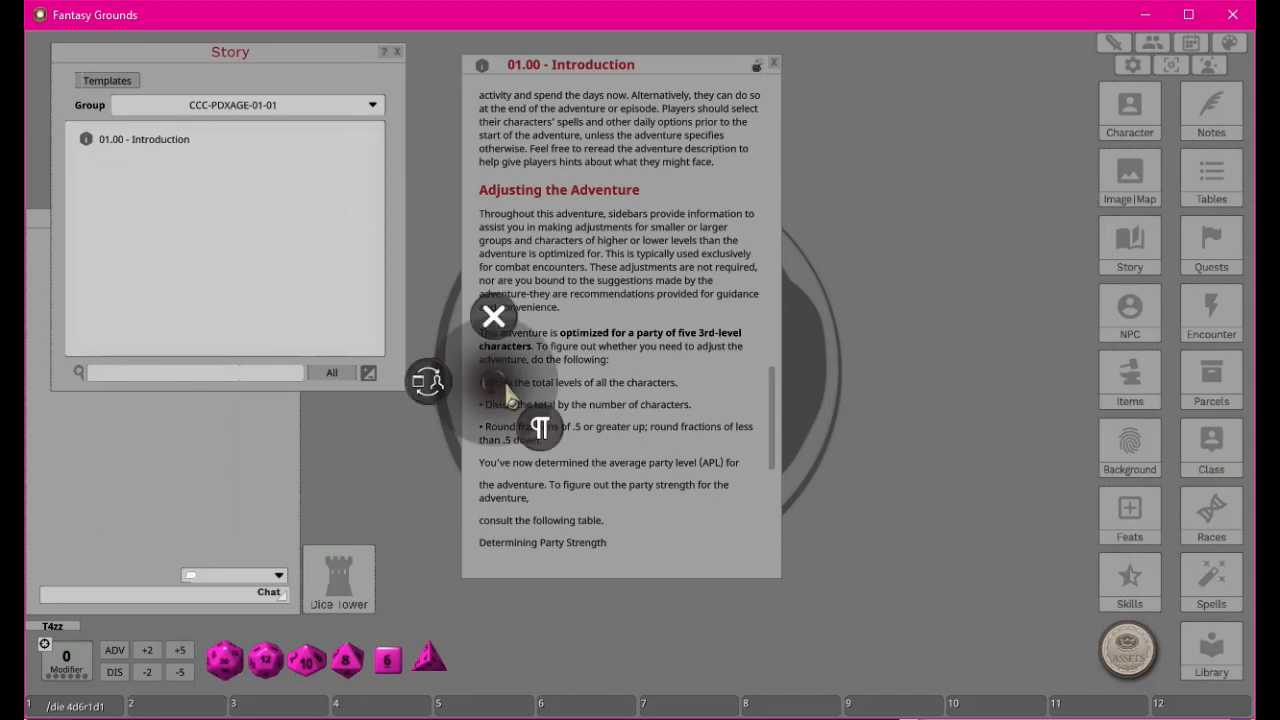
click(540, 428)
click(473, 424)
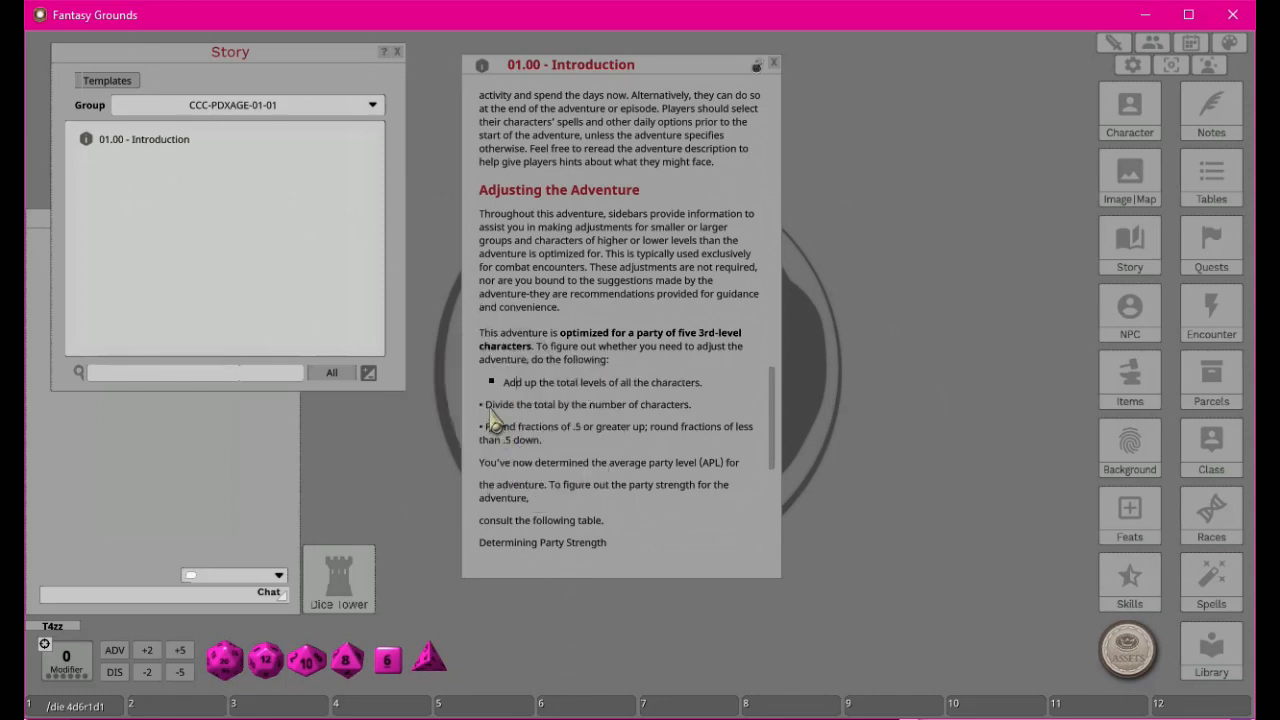
Replace the pasted bullet on "Divide the total by the number of characters" with list formatting.
key(BackSpace)
key(BackSpace)
right_click(490, 415)
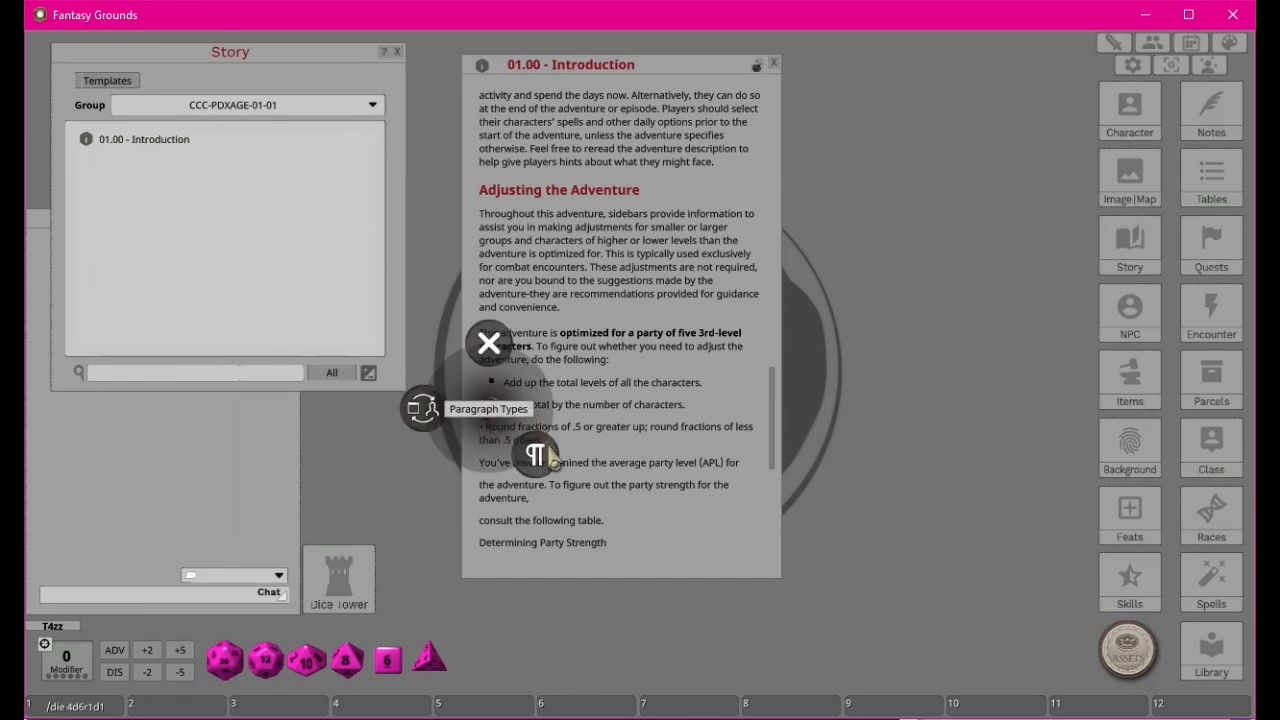
click(537, 453)
click(540, 518)
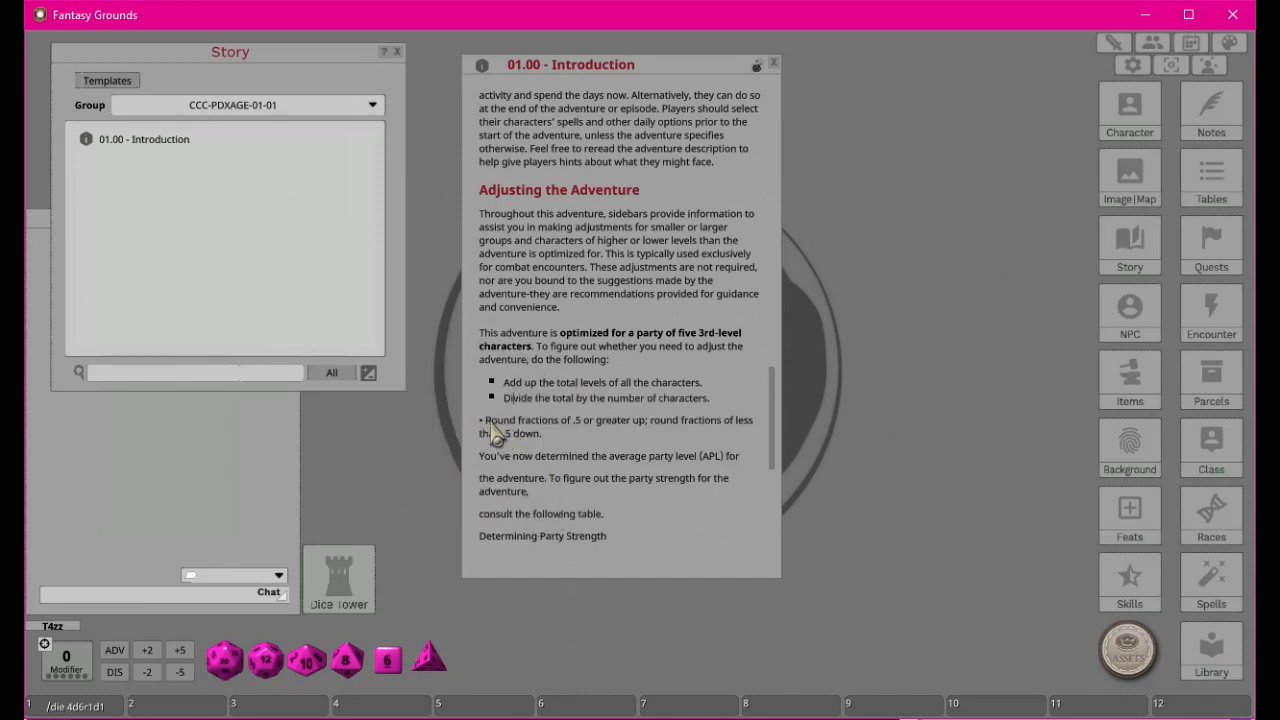
Remove the pasted bullet from "Round fractions of .5 or greater up" and convert the line to a list item.
click(486, 419)
key(BackSpace)
key(BackSpace)
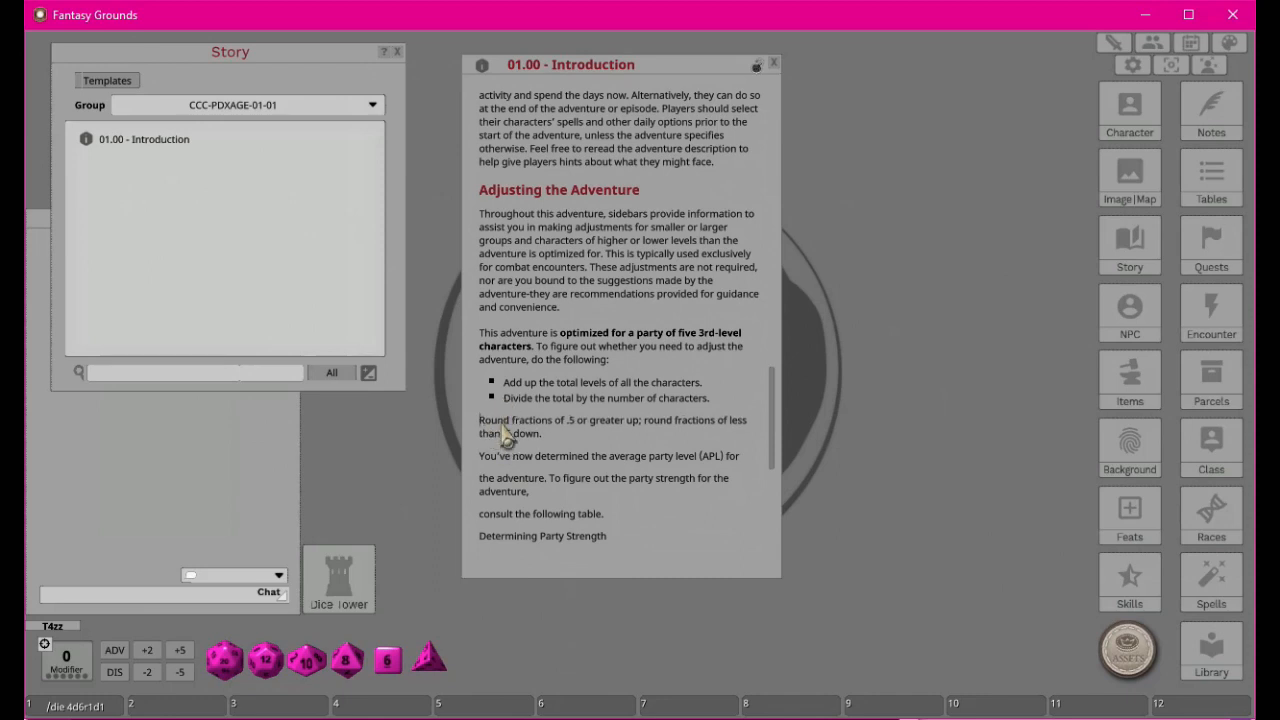
right_click(503, 425)
click(546, 464)
click(546, 527)
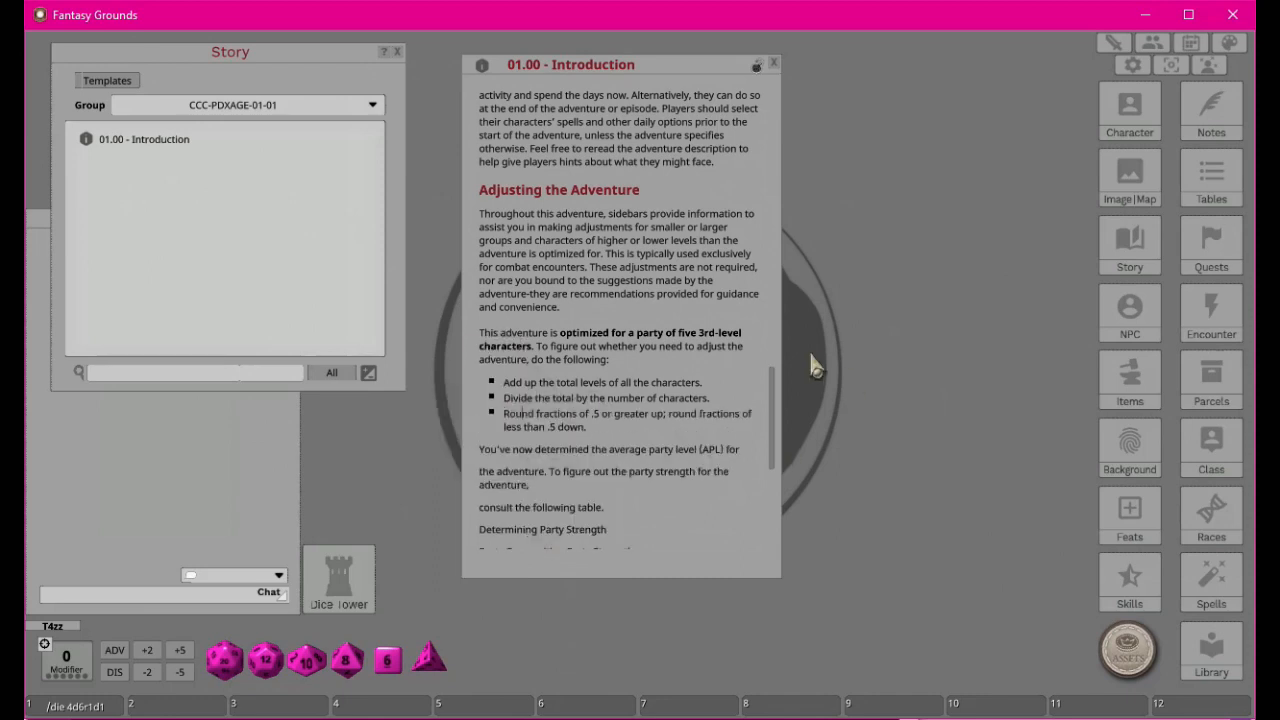
Join the split lines of the "You've now determined the average party level" paragraph through "consult the following table.".
scroll(610, 440, down, 3)
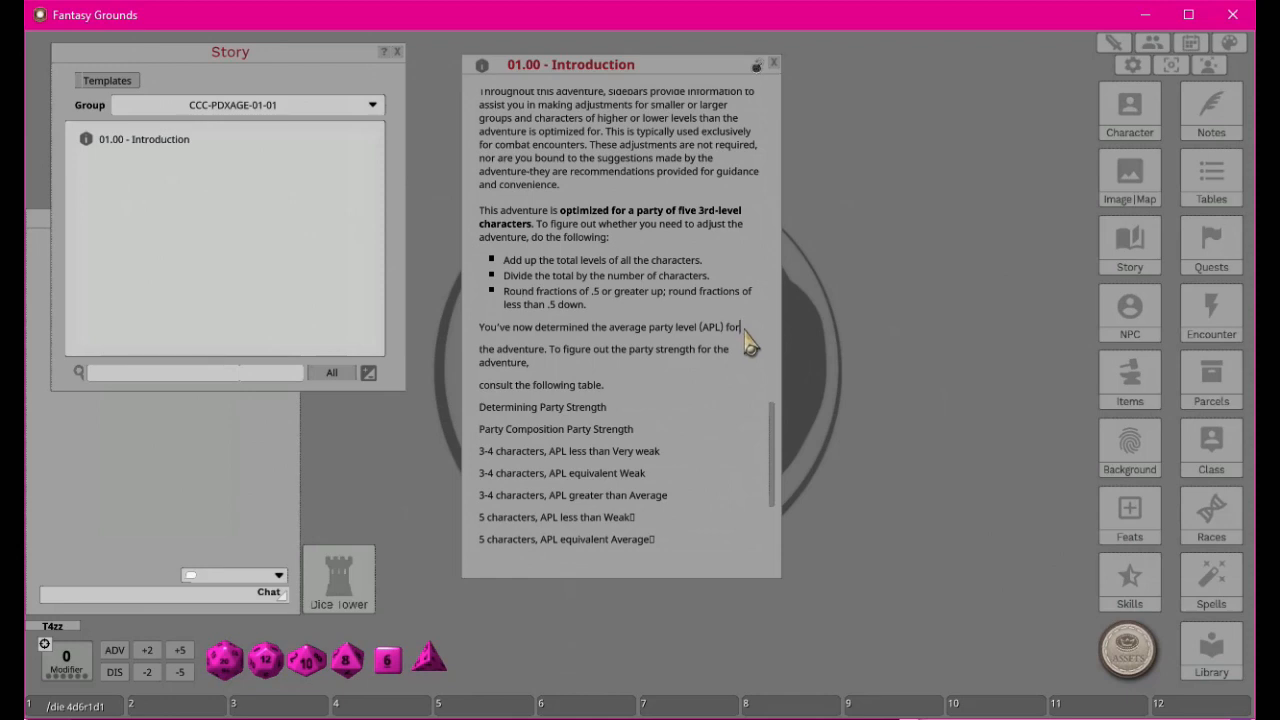
key(Delete)
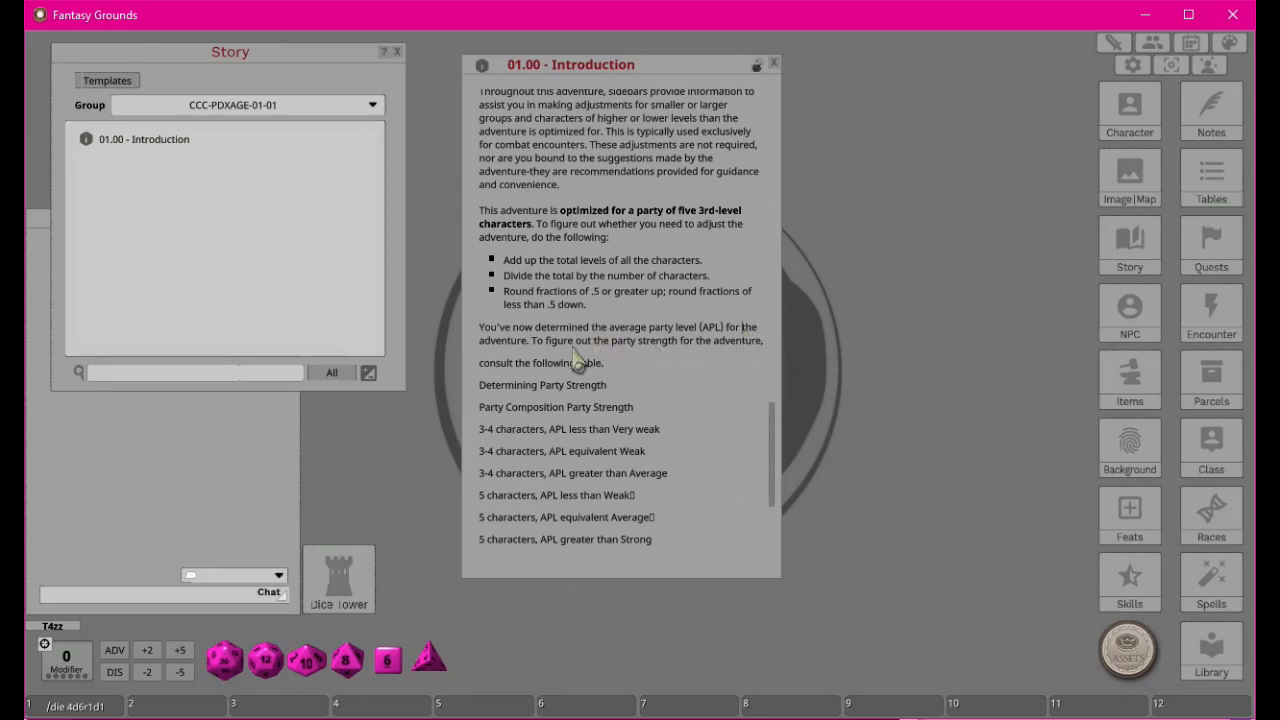
click(769, 357)
scroll(710, 400, down, 10)
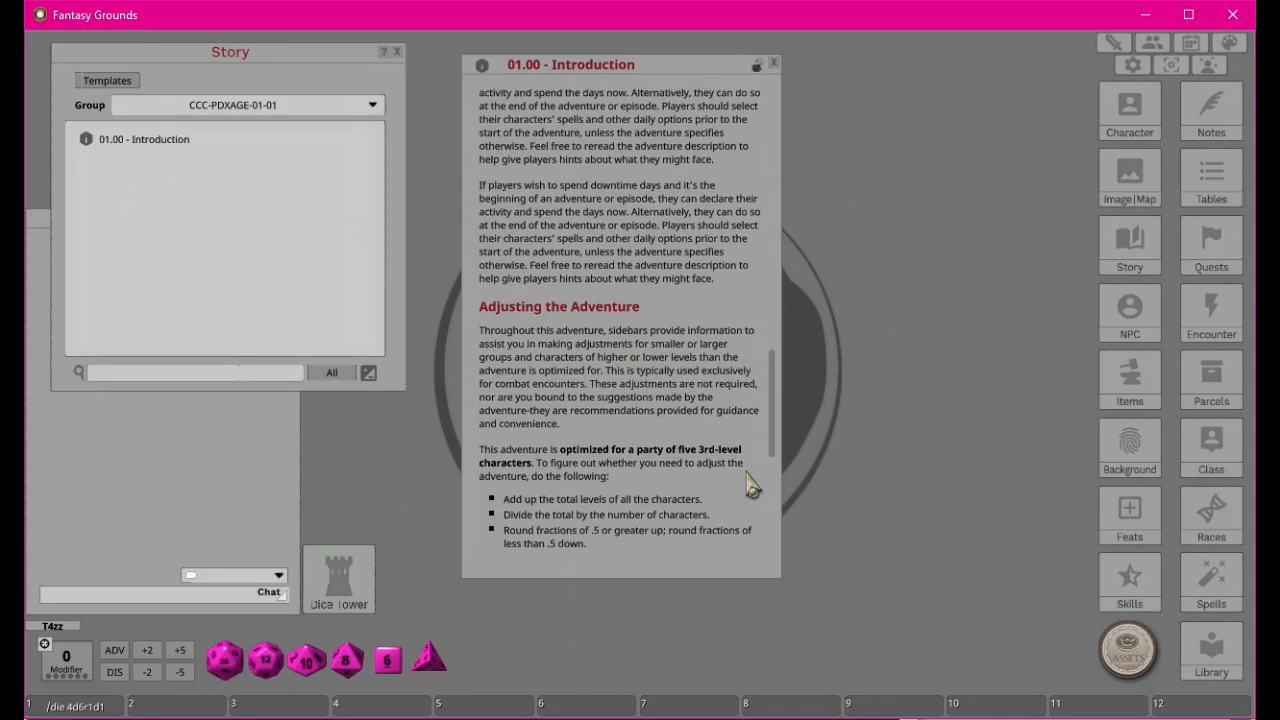
click(757, 199)
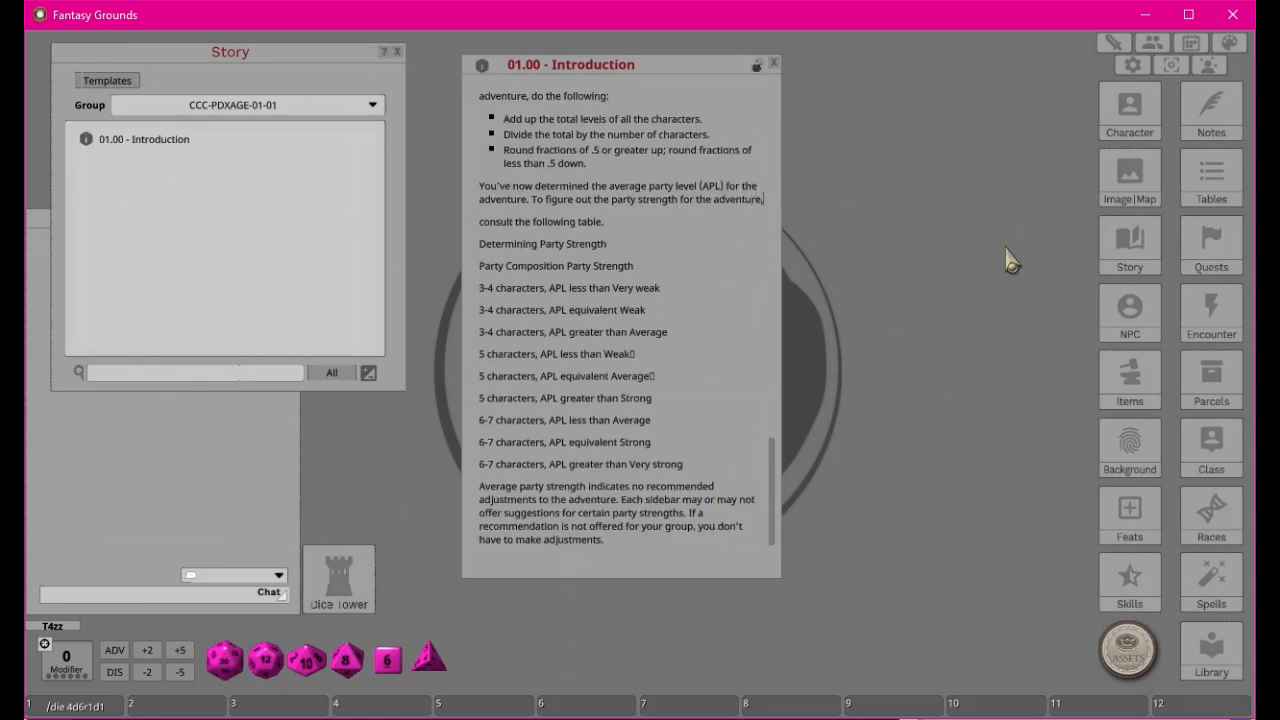
key(Delete)
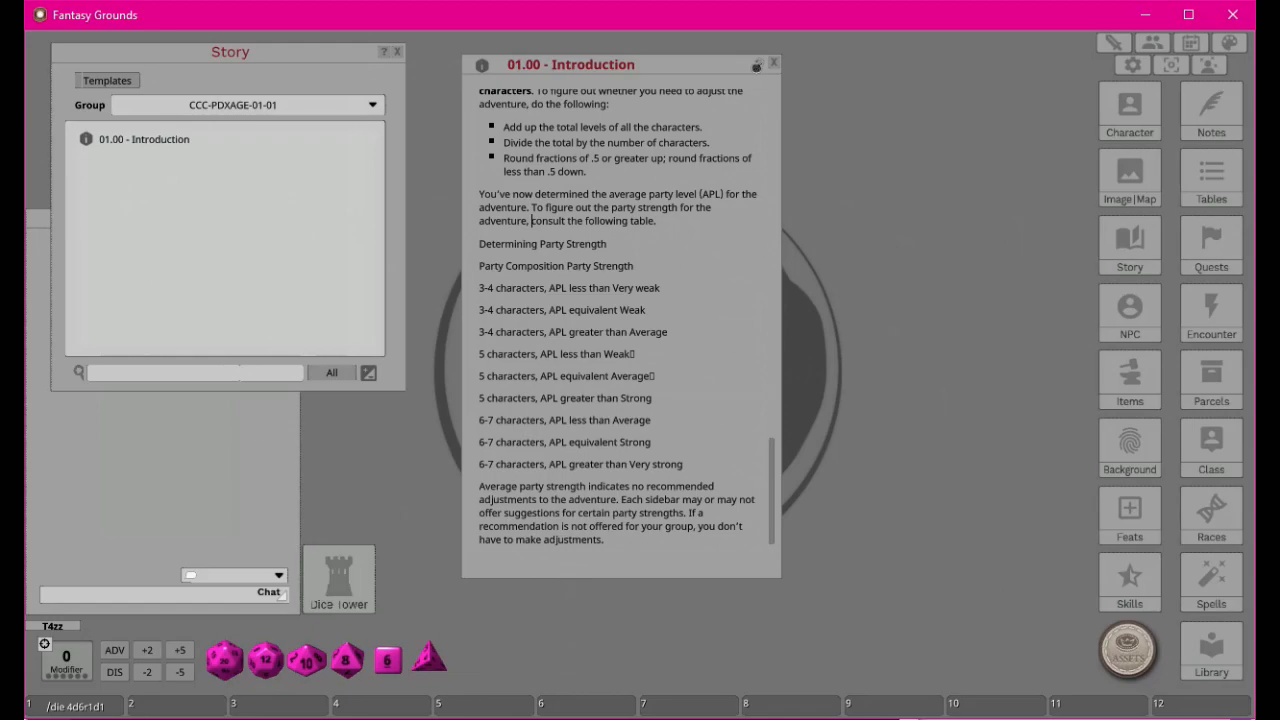
Examine the title and column headings of the Determining Party Strength table in the adventure PDF.
key(alt+Tab)
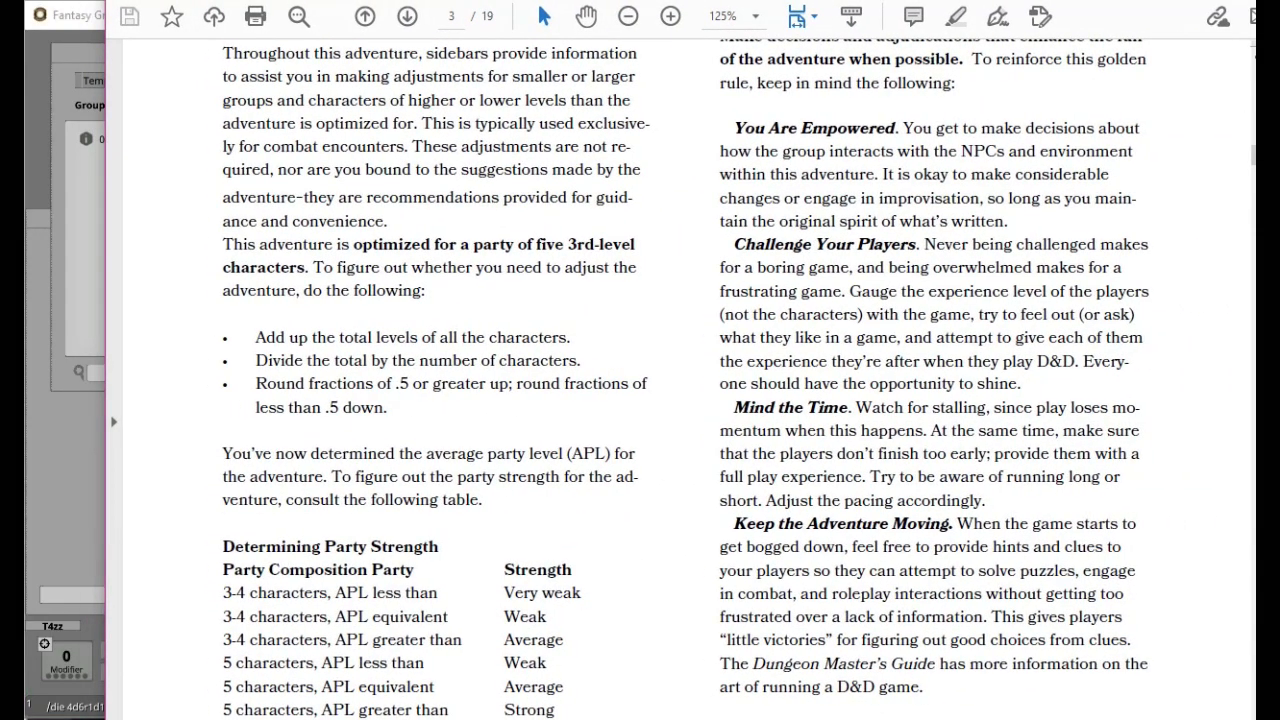
scroll(584, 430, down, 5)
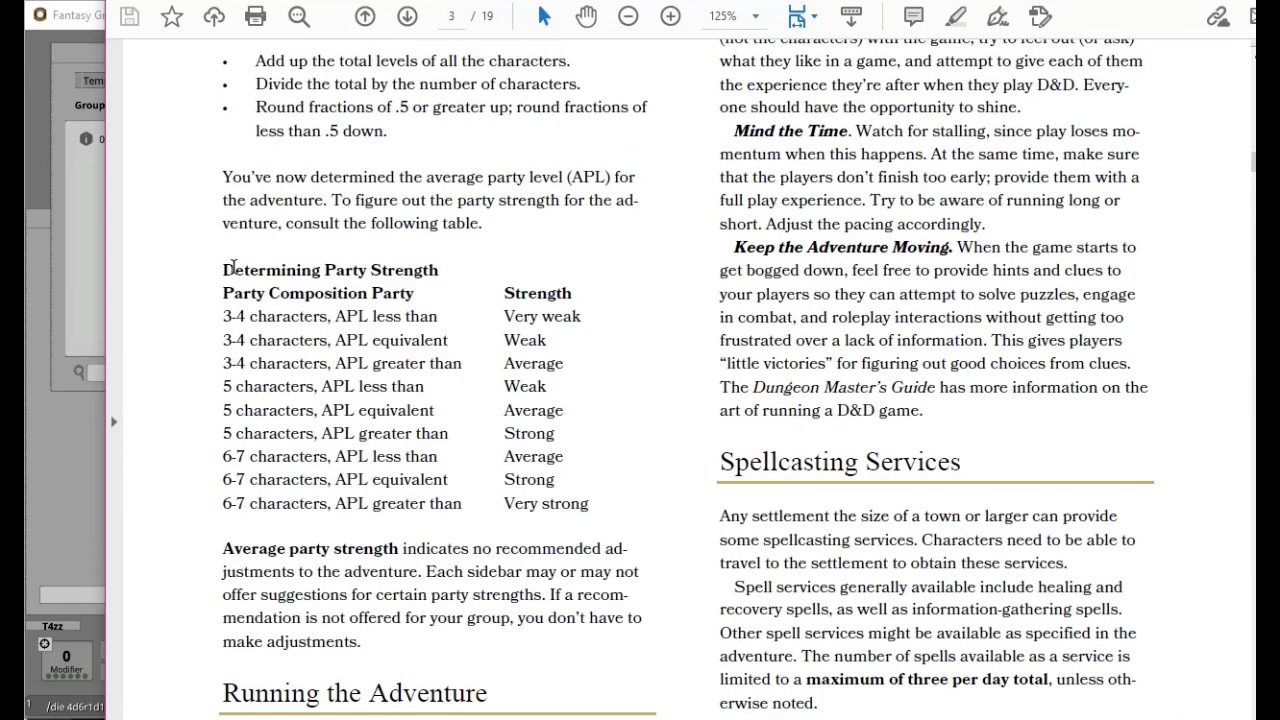
drag(226, 268, 410, 272)
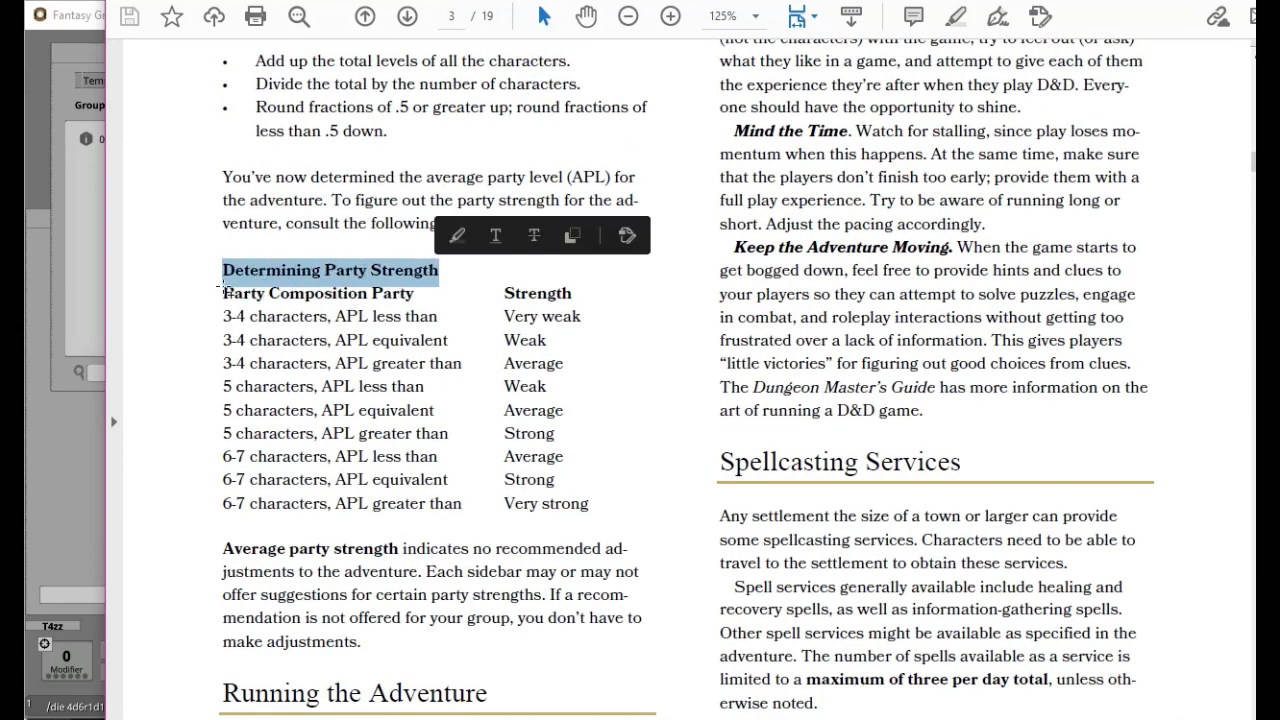
drag(222, 296, 410, 291)
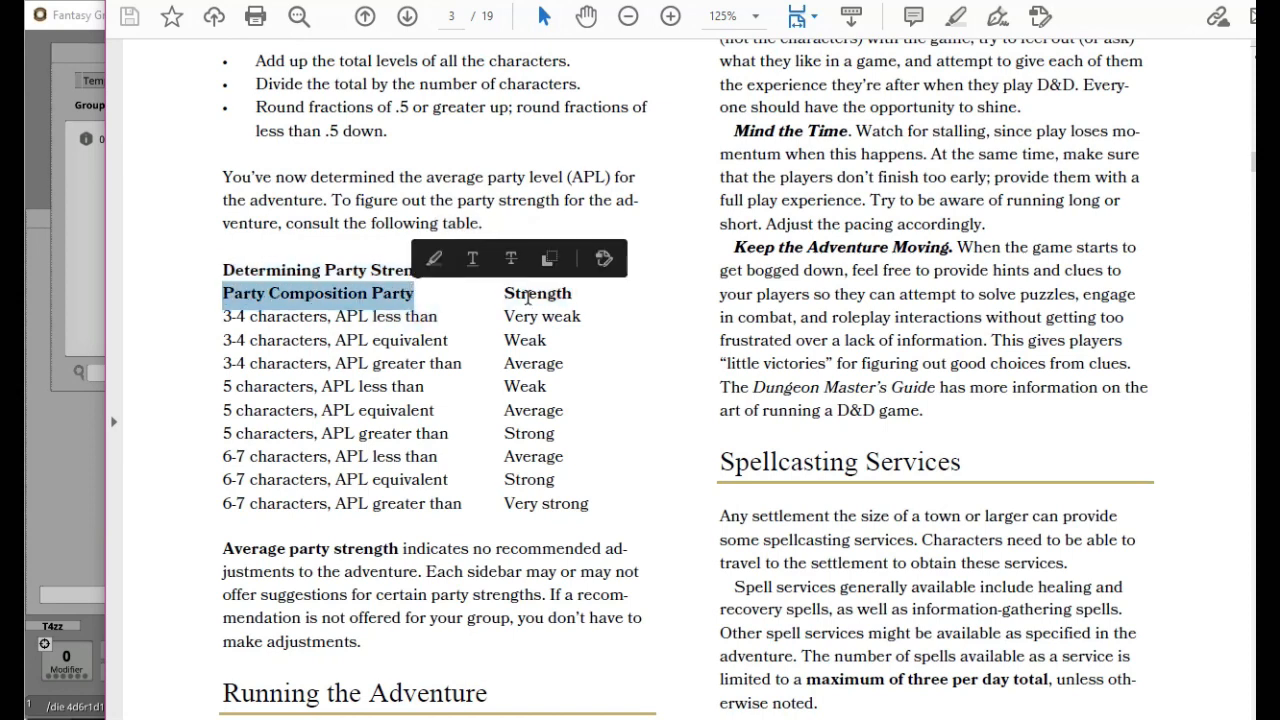
drag(505, 293, 574, 293)
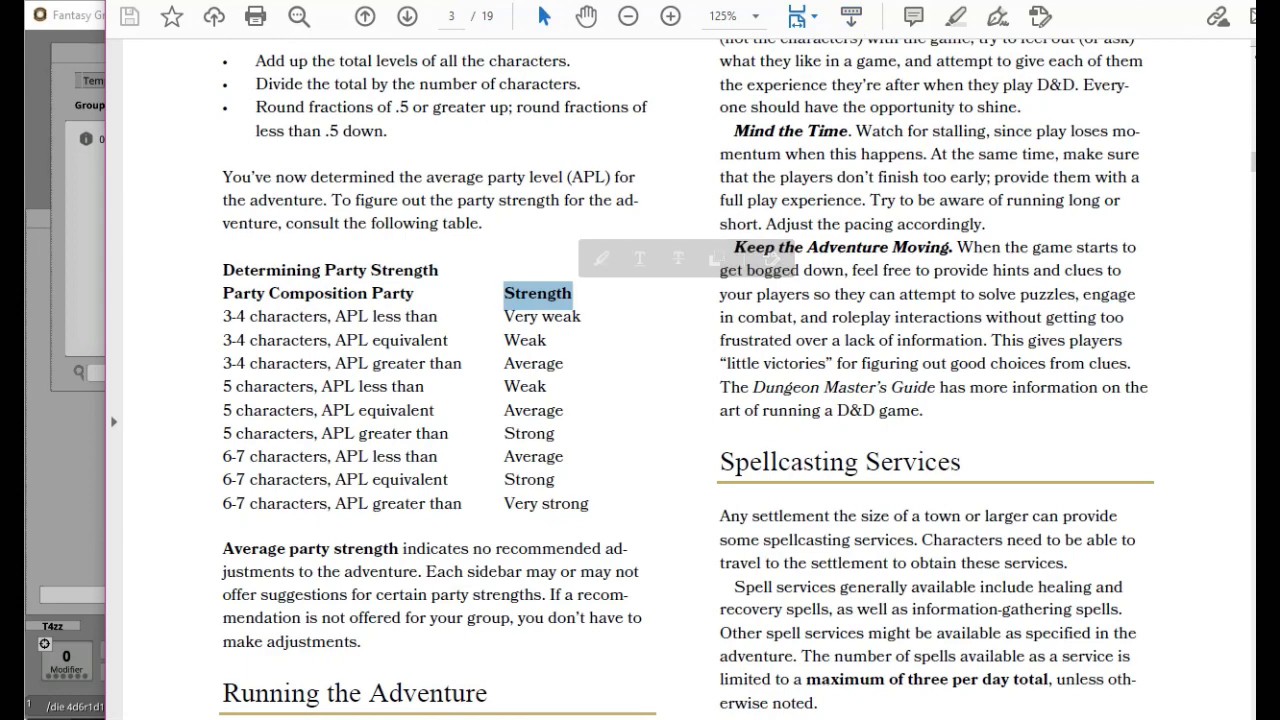
key(alt+Tab)
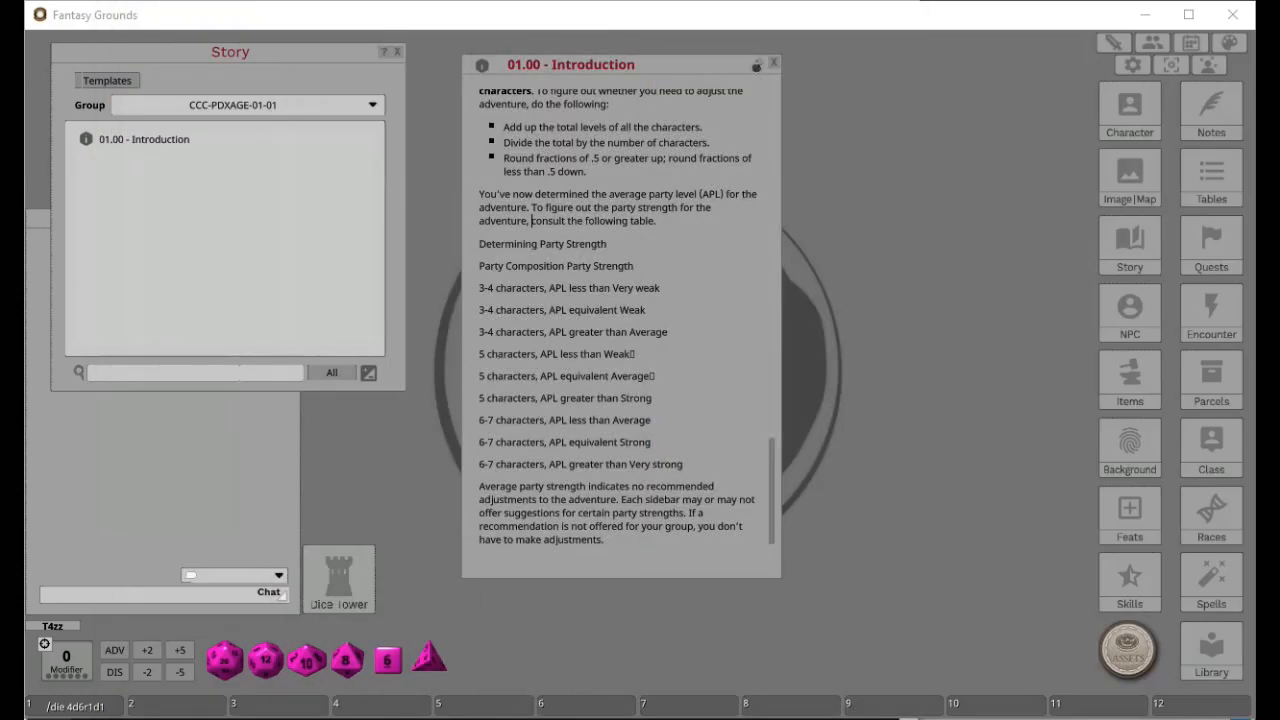
Convert the "Determining Party Strength" and "Party Composition Party Strength" lines to table rows.
click(508, 246)
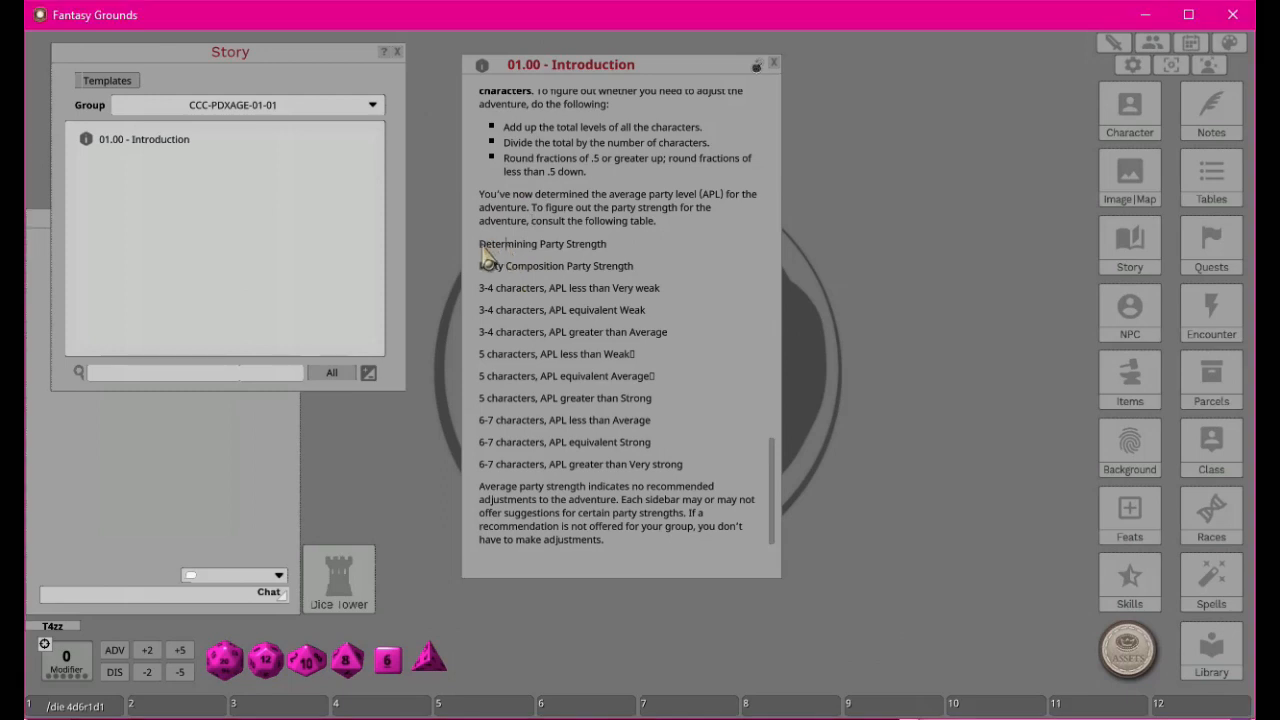
right_click(481, 243)
click(527, 289)
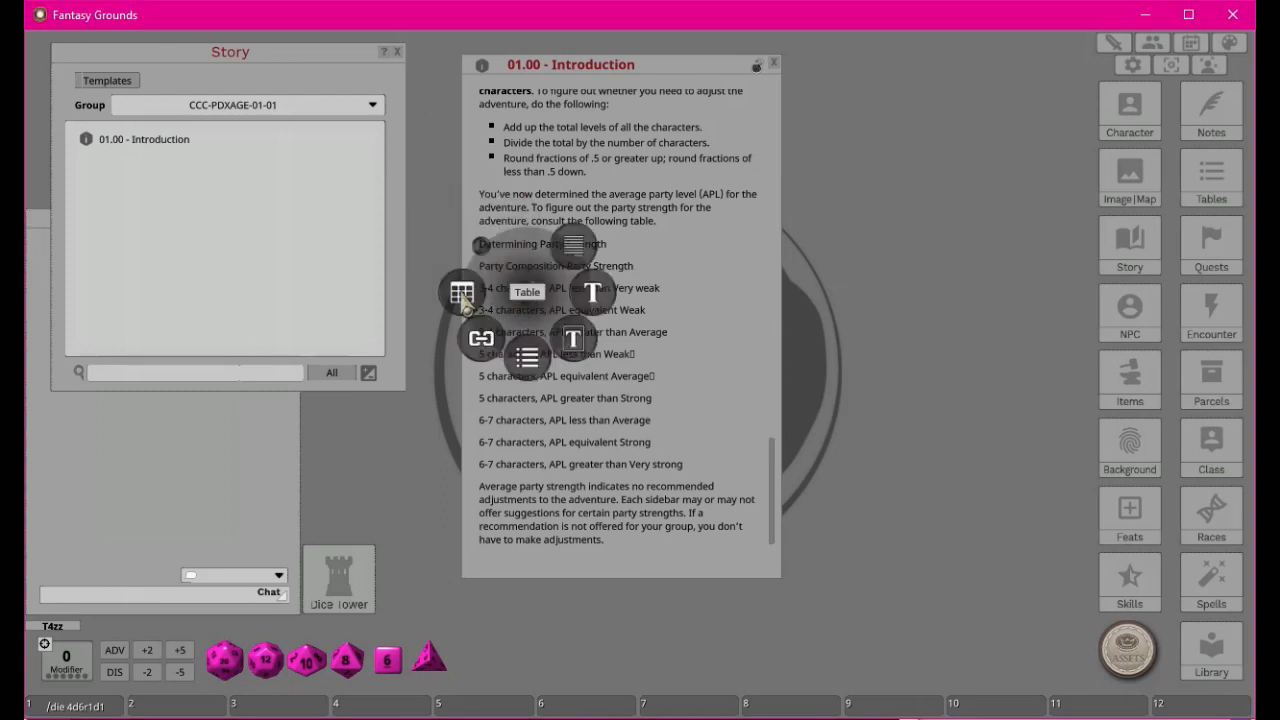
click(462, 296)
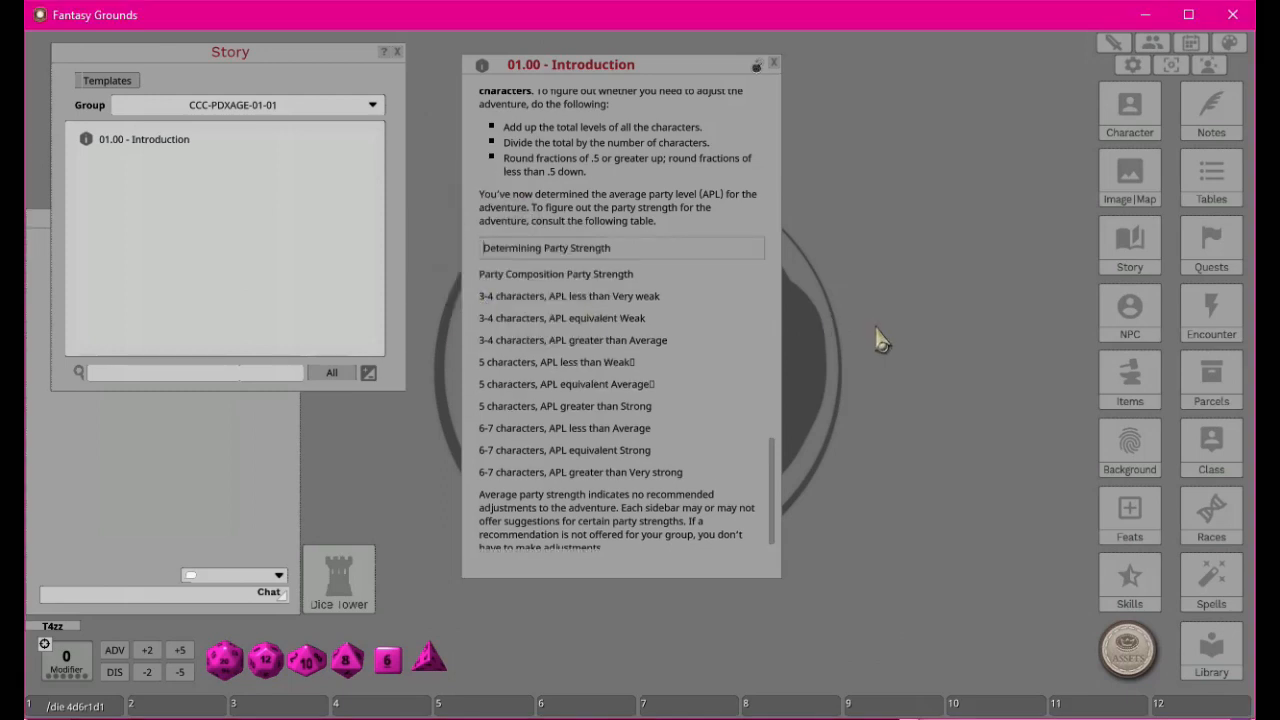
right_click(519, 280)
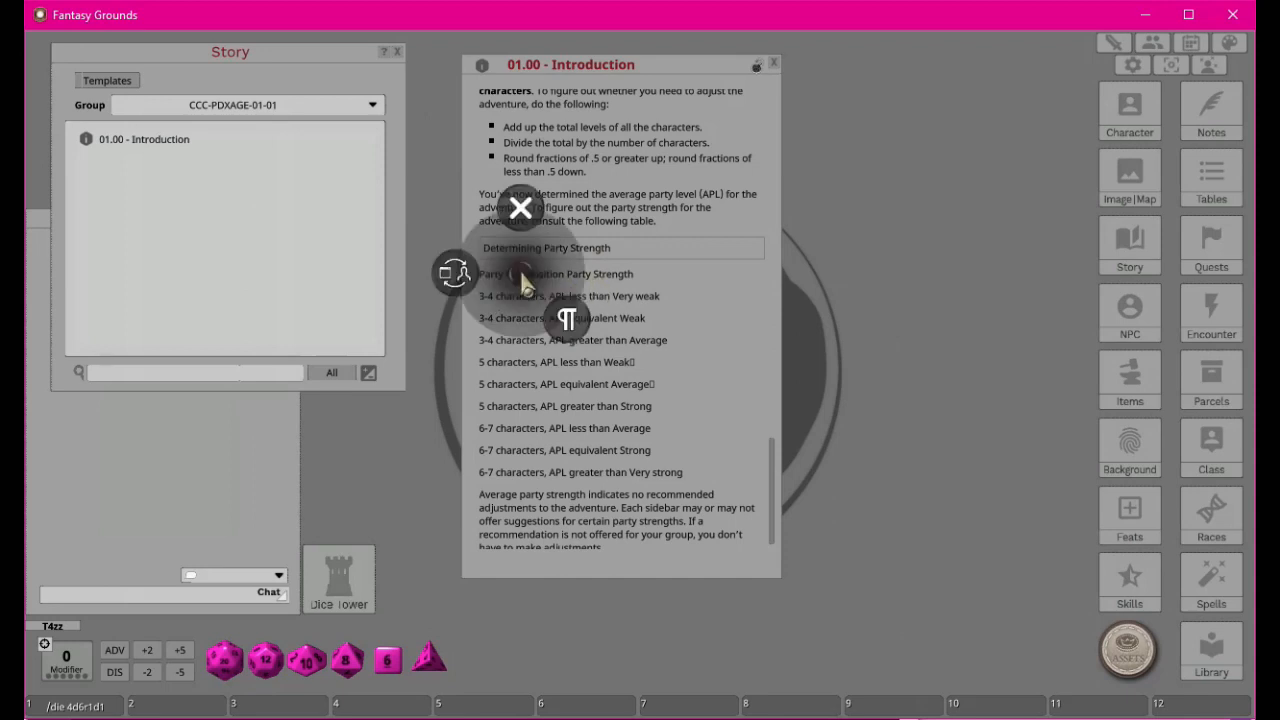
click(570, 318)
click(503, 329)
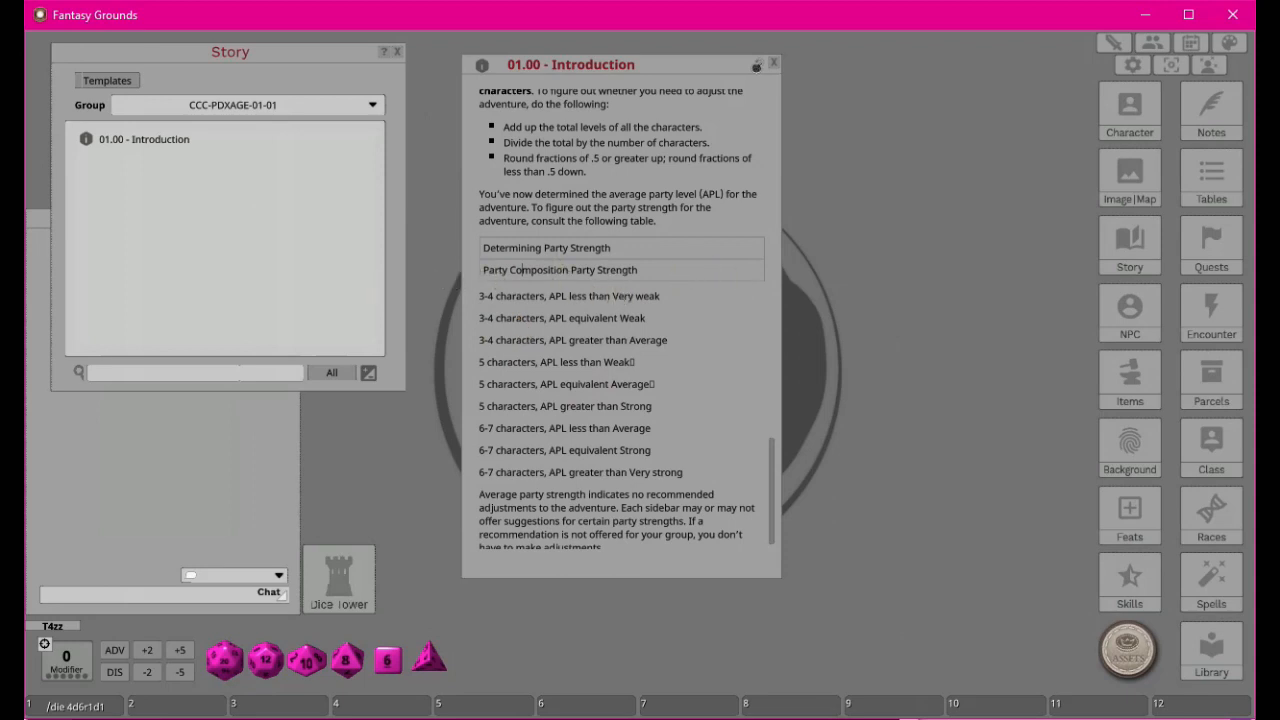
Check the PDF table's layout and split the heading row into two columns, "Party Composition Party" and "Strength".
drag(1279, 150, 828, 95)
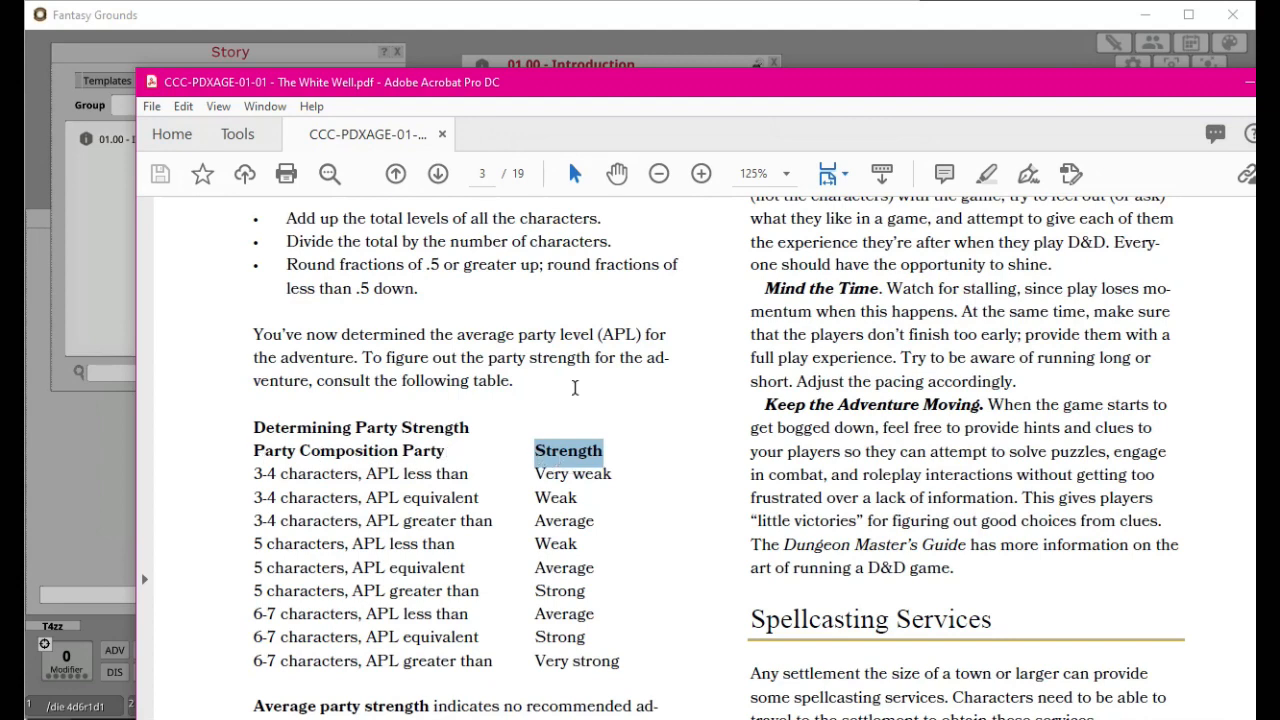
drag(575, 94, 1279, 85)
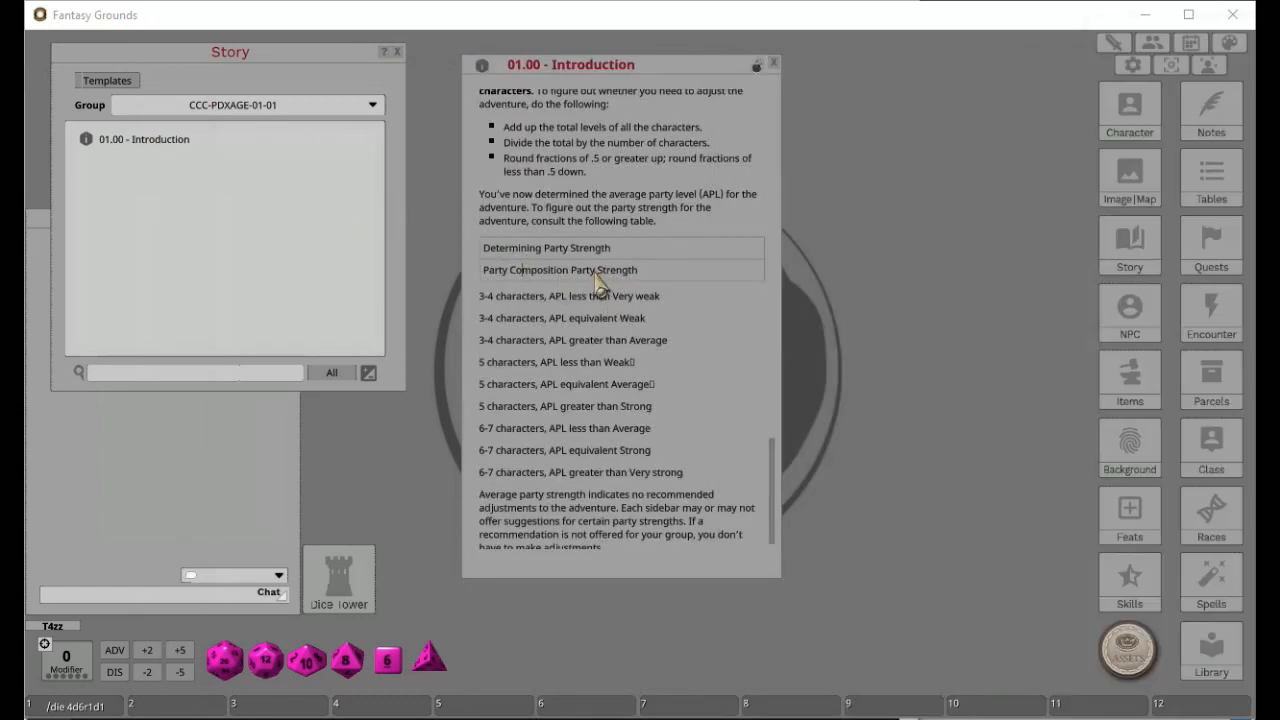
click(603, 286)
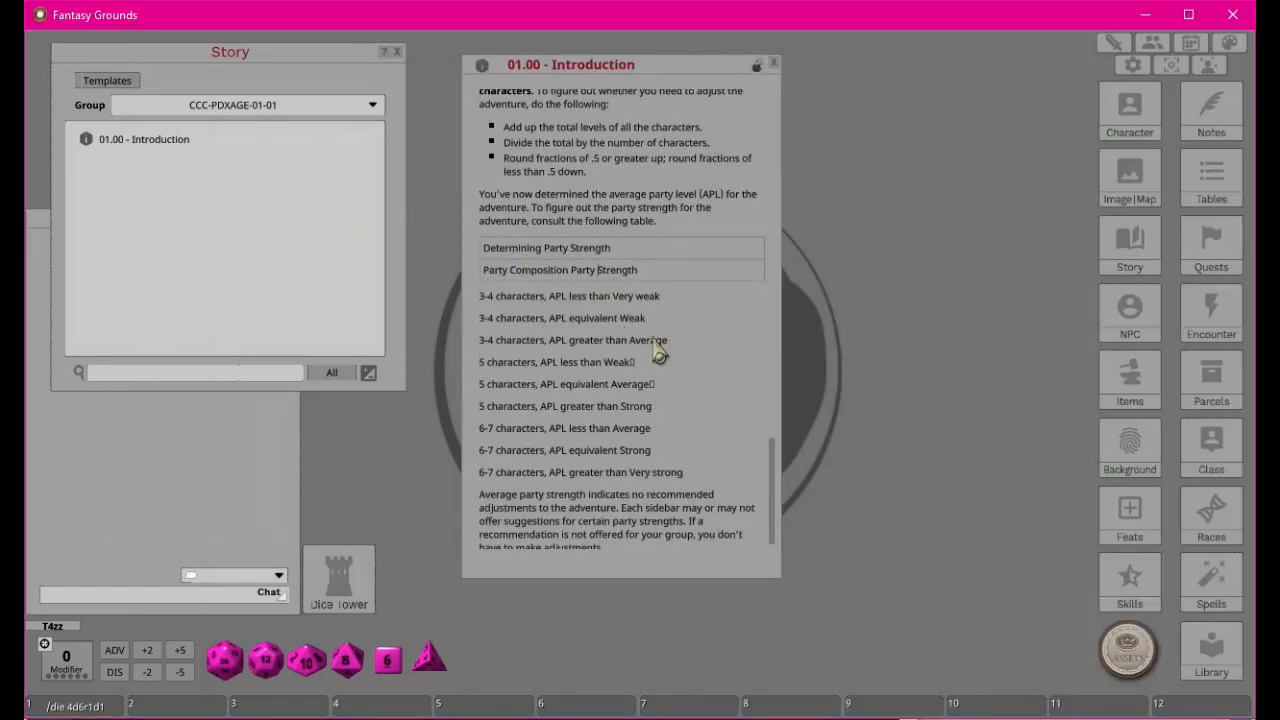
right_click(604, 272)
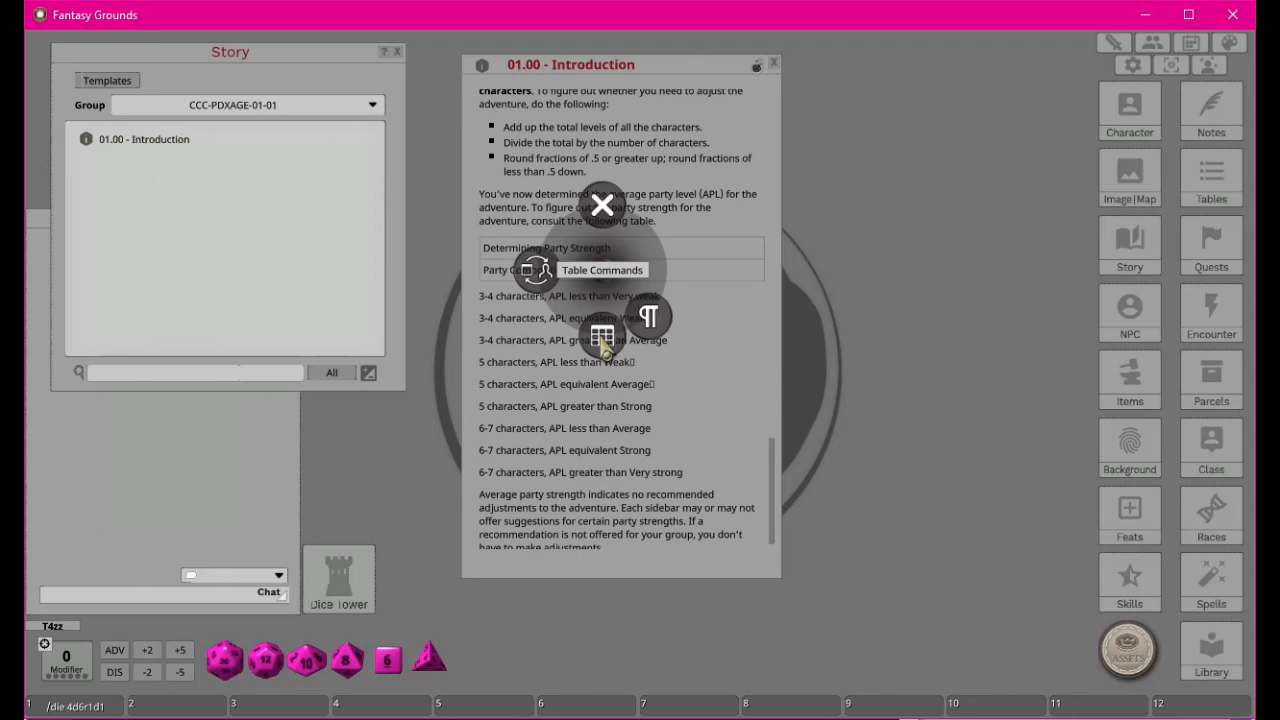
click(602, 340)
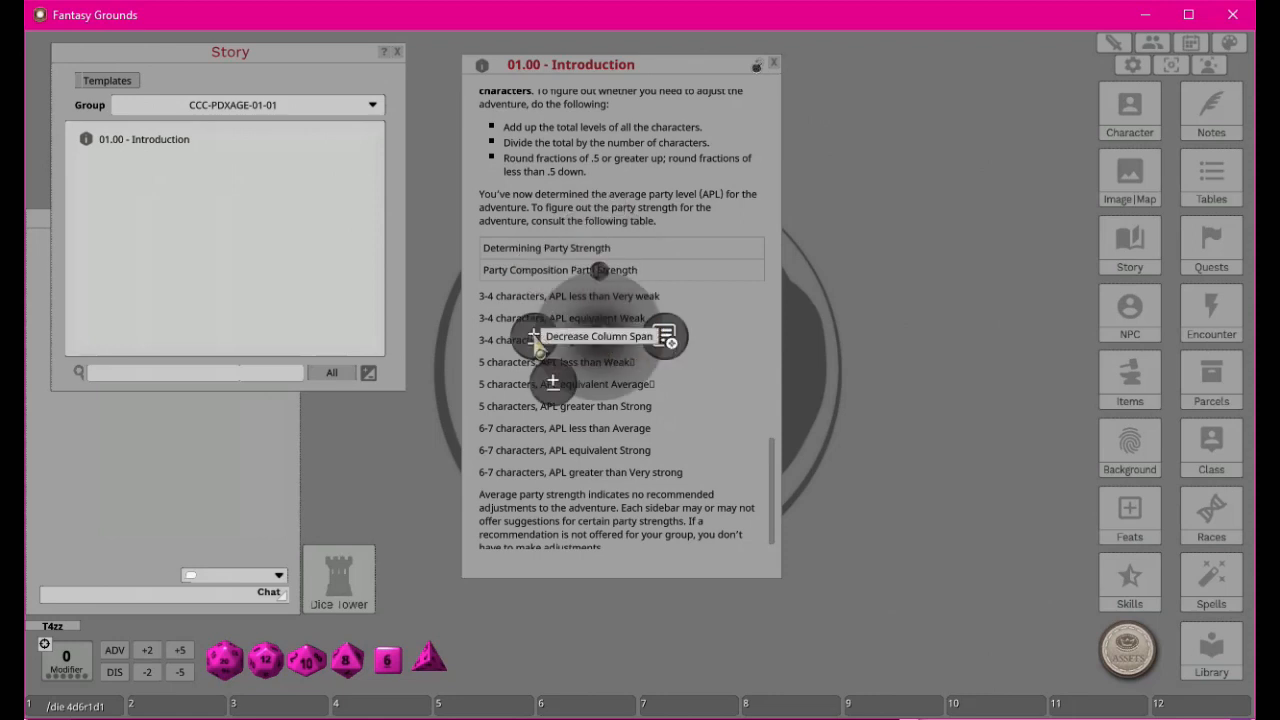
click(665, 343)
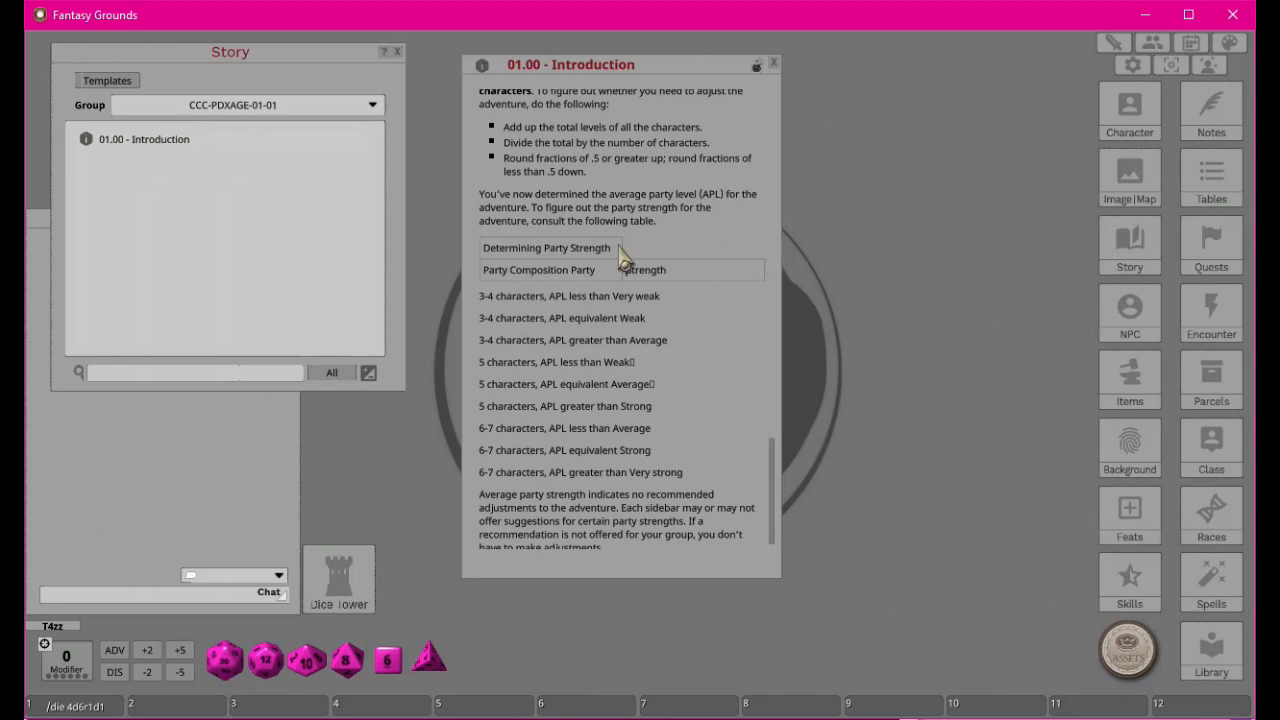
Increase the column span of the "Determining Party Strength" title row to cover both columns.
right_click(590, 258)
click(523, 251)
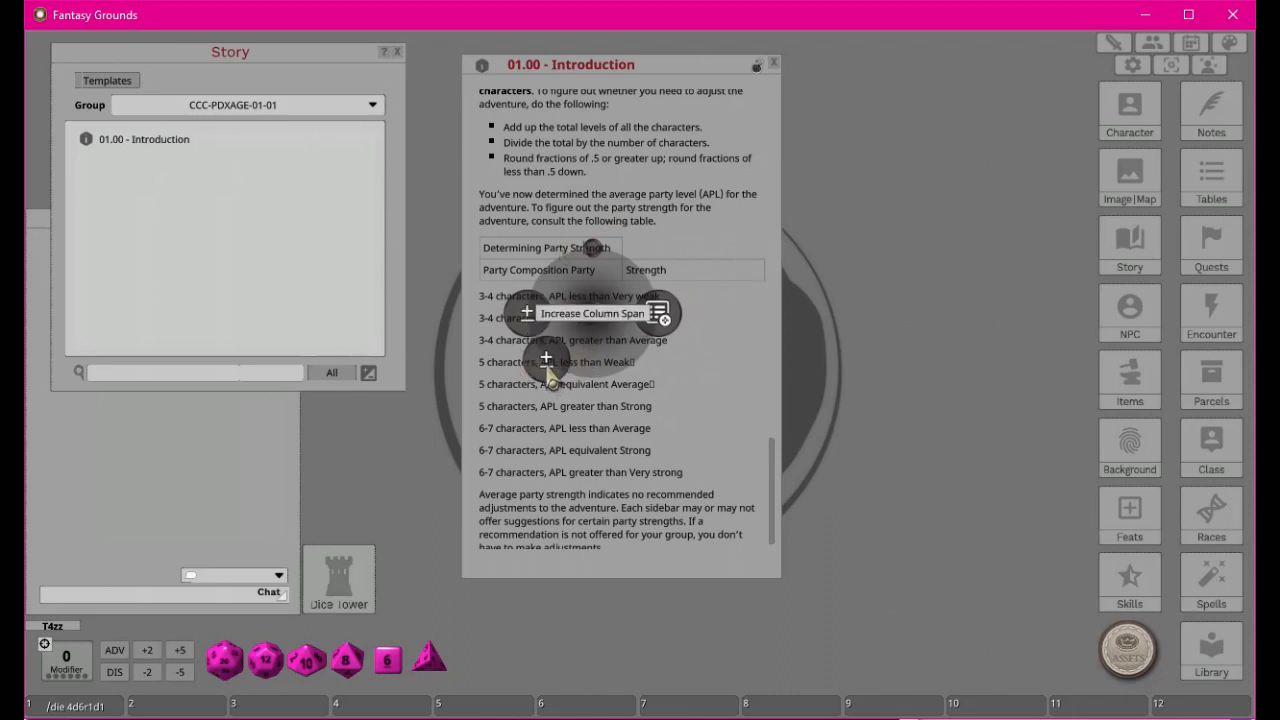
click(547, 363)
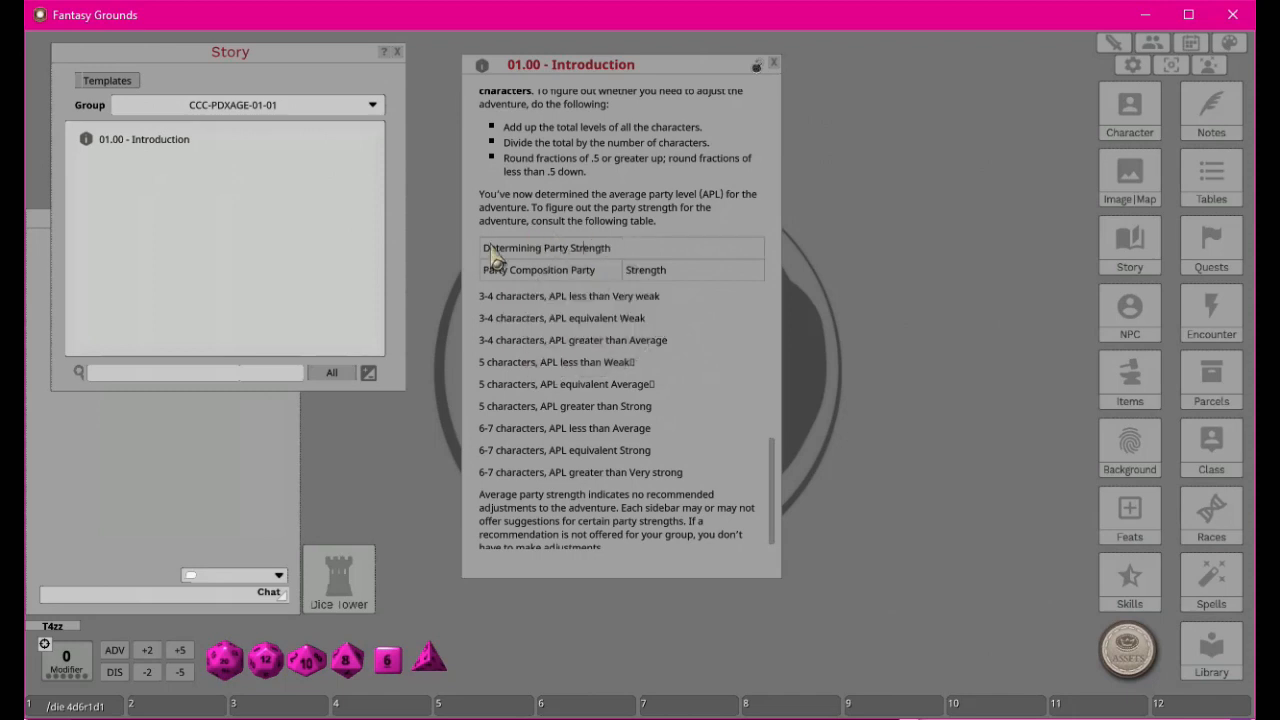
Decrease the column span of the table's title row, and increase it again to cover both columns.
right_click(590, 258)
click(590, 305)
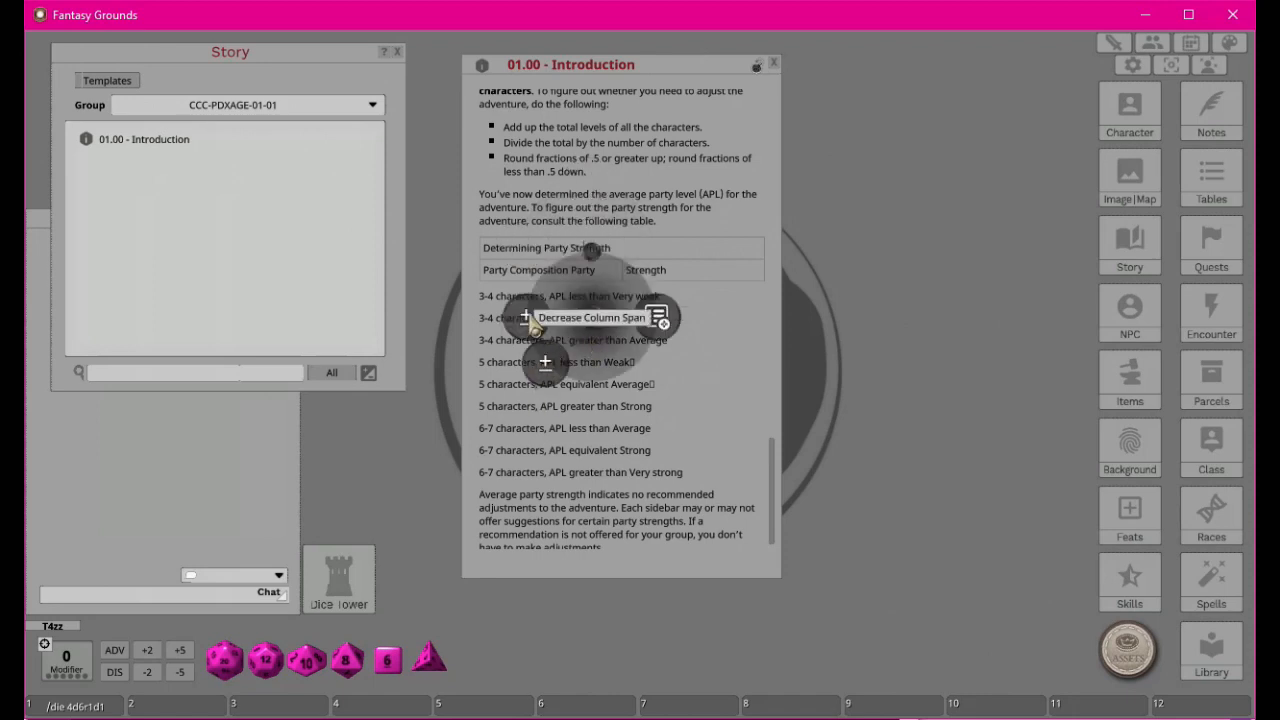
click(530, 320)
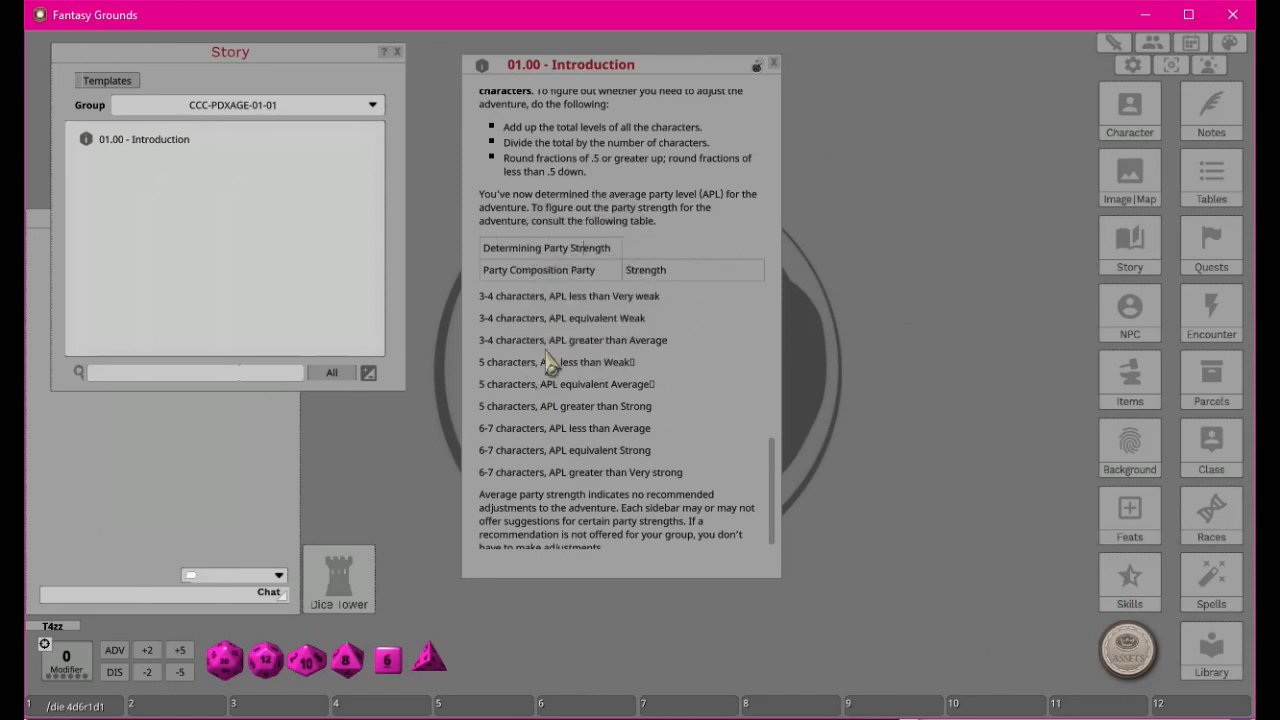
right_click(571, 258)
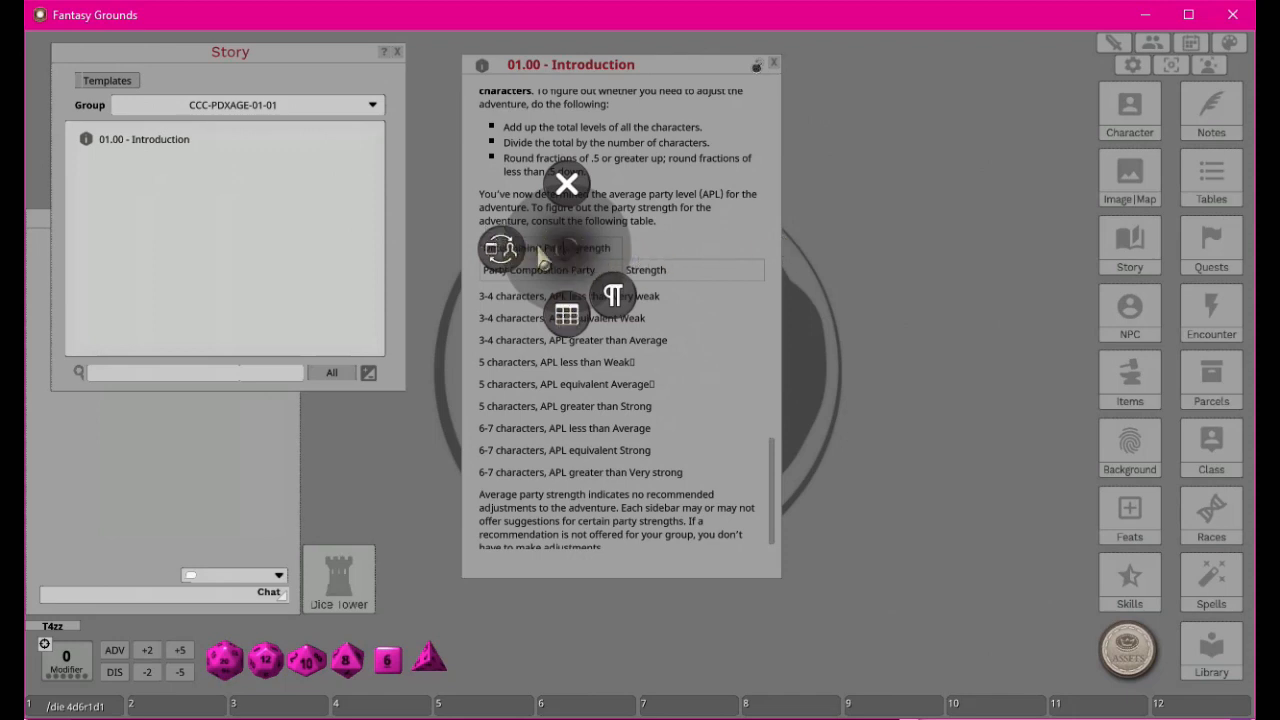
click(567, 318)
click(633, 314)
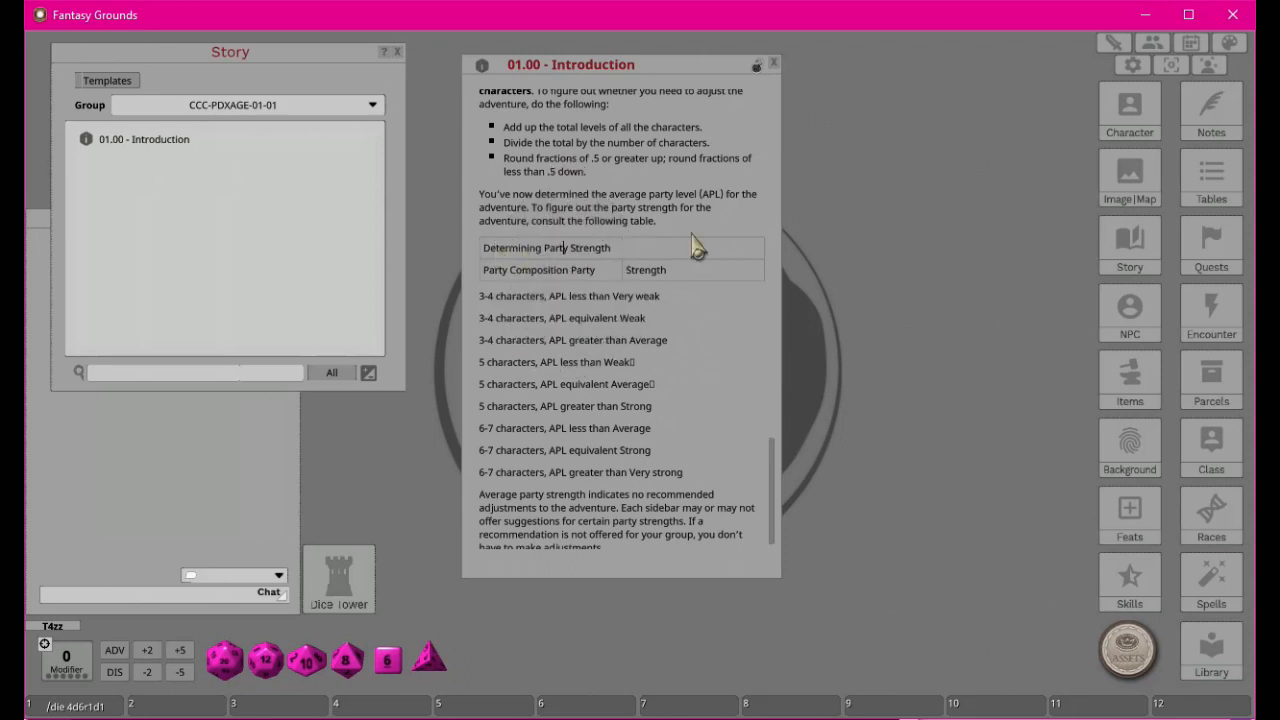
Convert the three "3-4 characters" lines below the heading row to table rows.
right_click(508, 303)
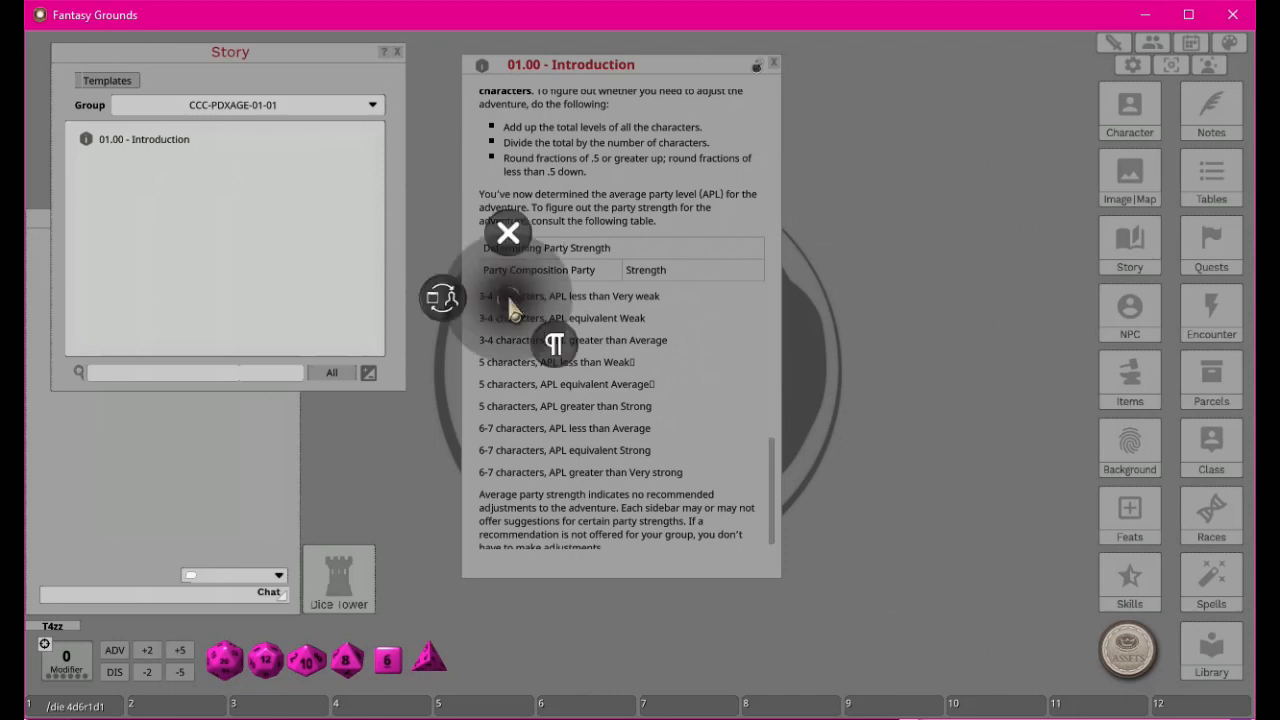
click(560, 352)
click(560, 350)
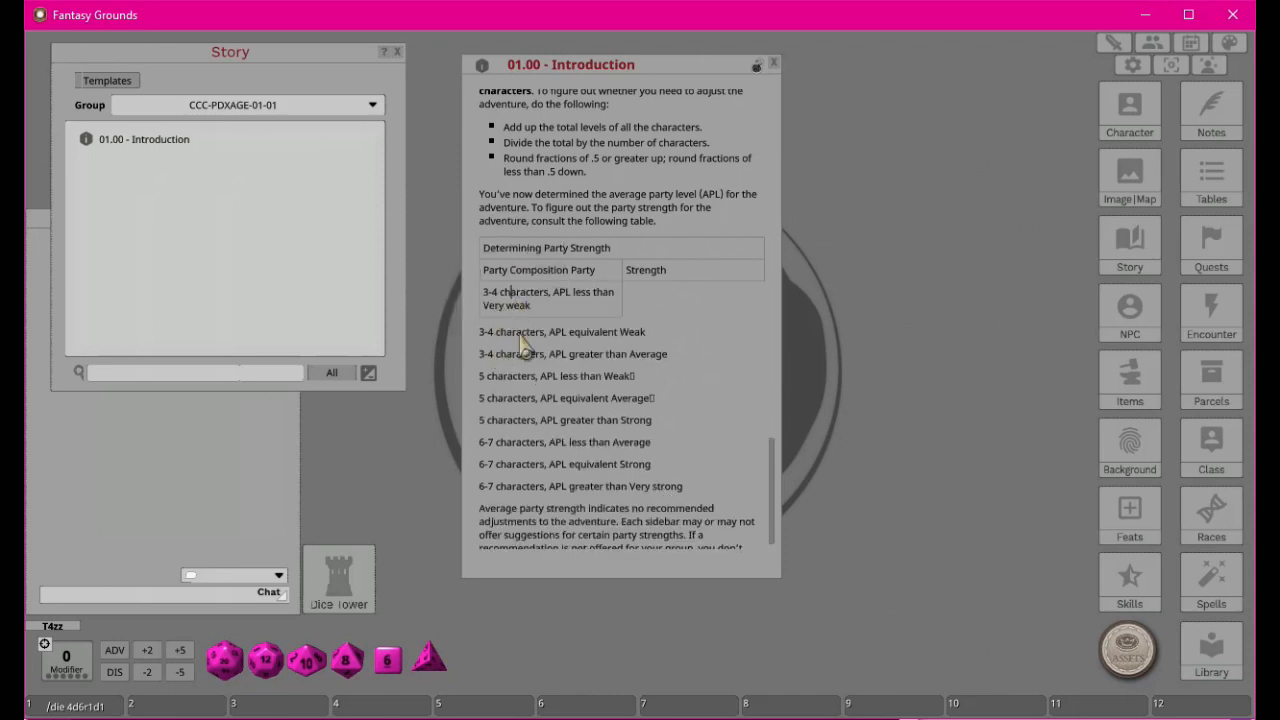
right_click(508, 340)
click(551, 375)
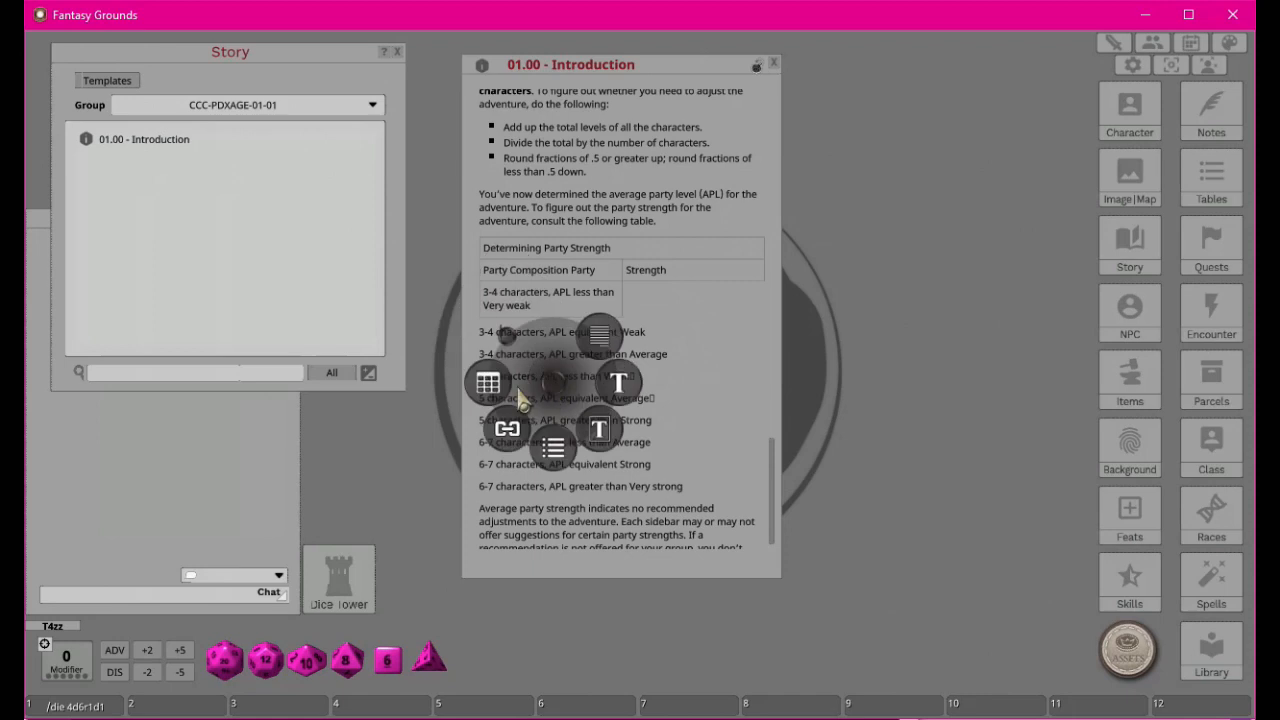
click(492, 380)
right_click(513, 360)
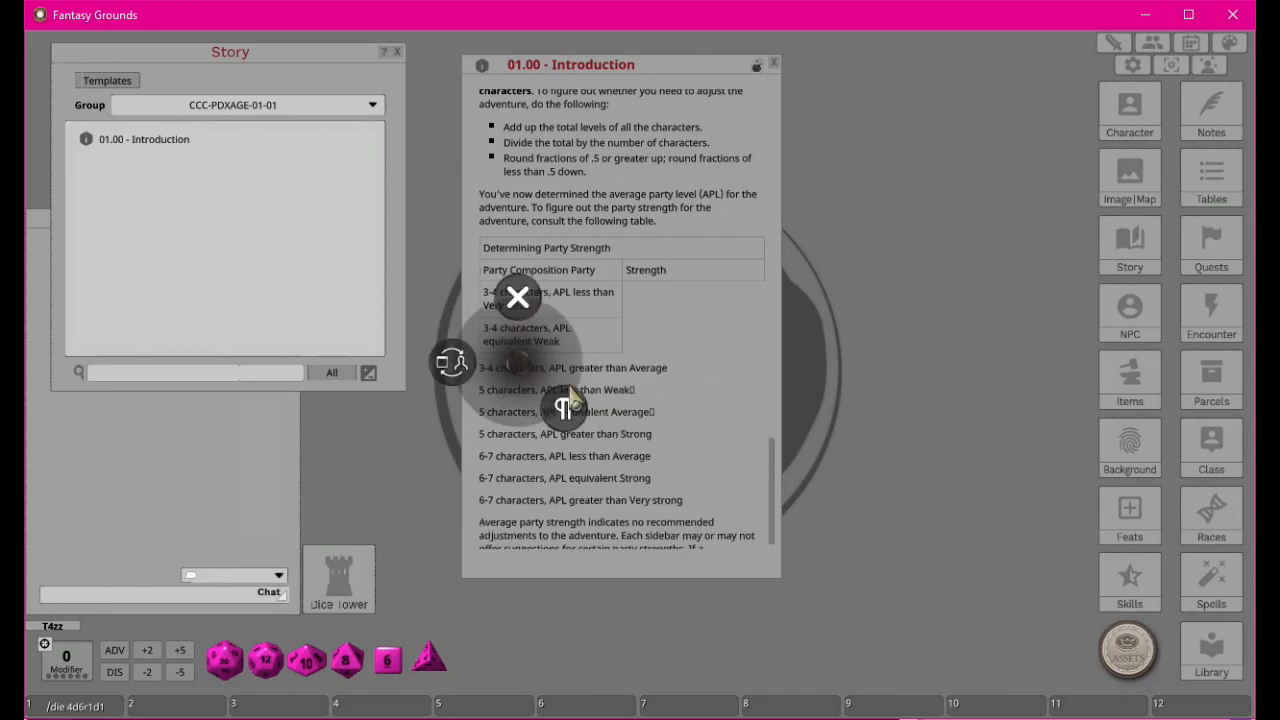
click(560, 408)
click(497, 414)
Convert the three "5 characters" lines to table rows.
right_click(517, 404)
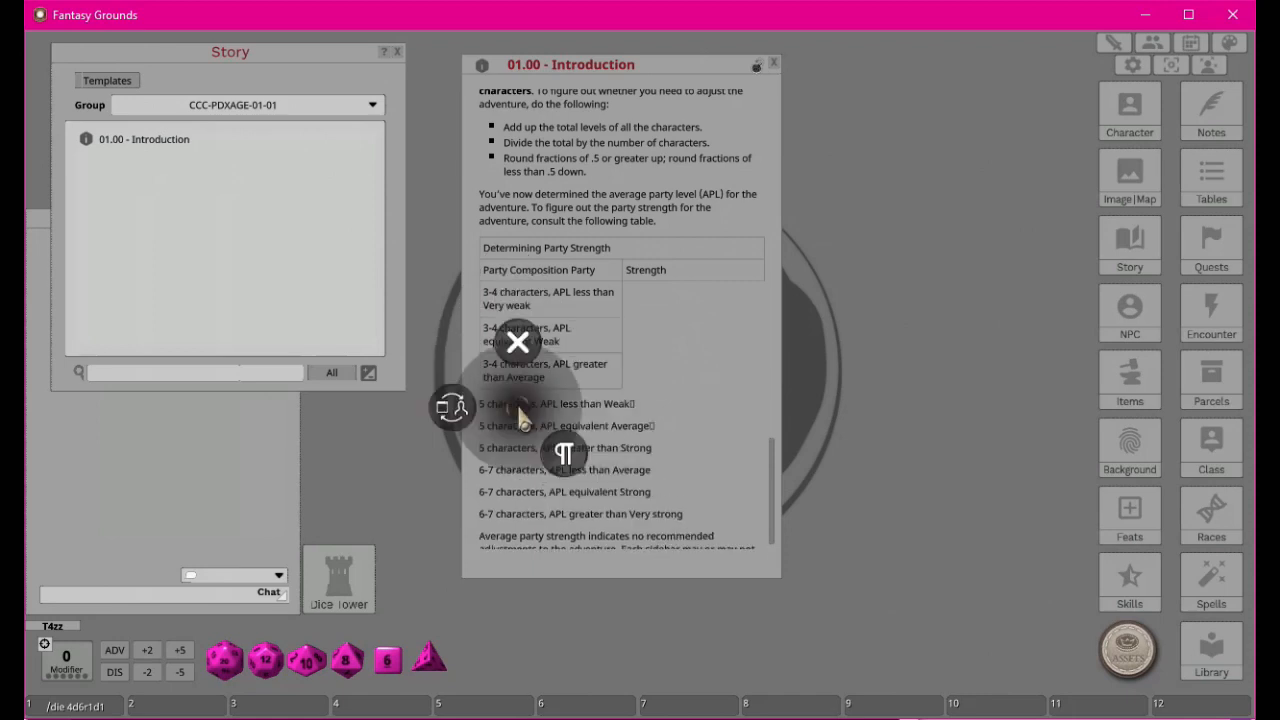
click(557, 452)
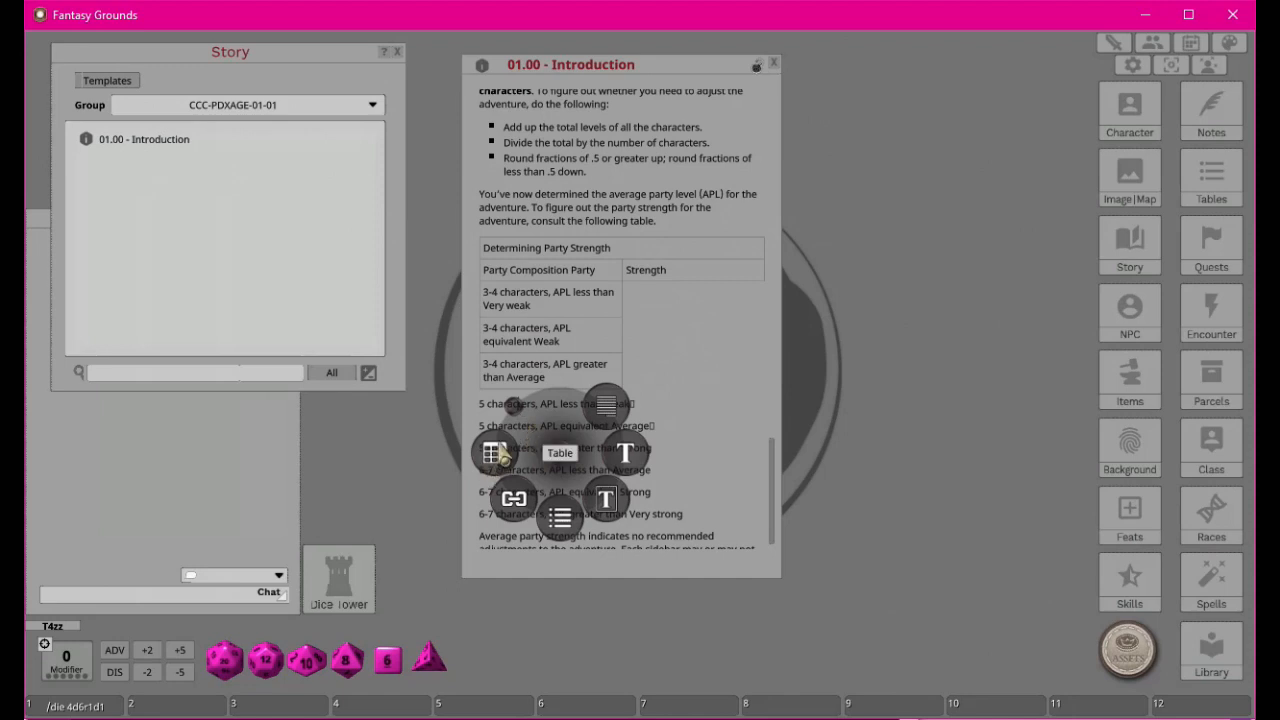
click(497, 457)
scroll(520, 420, down, 2)
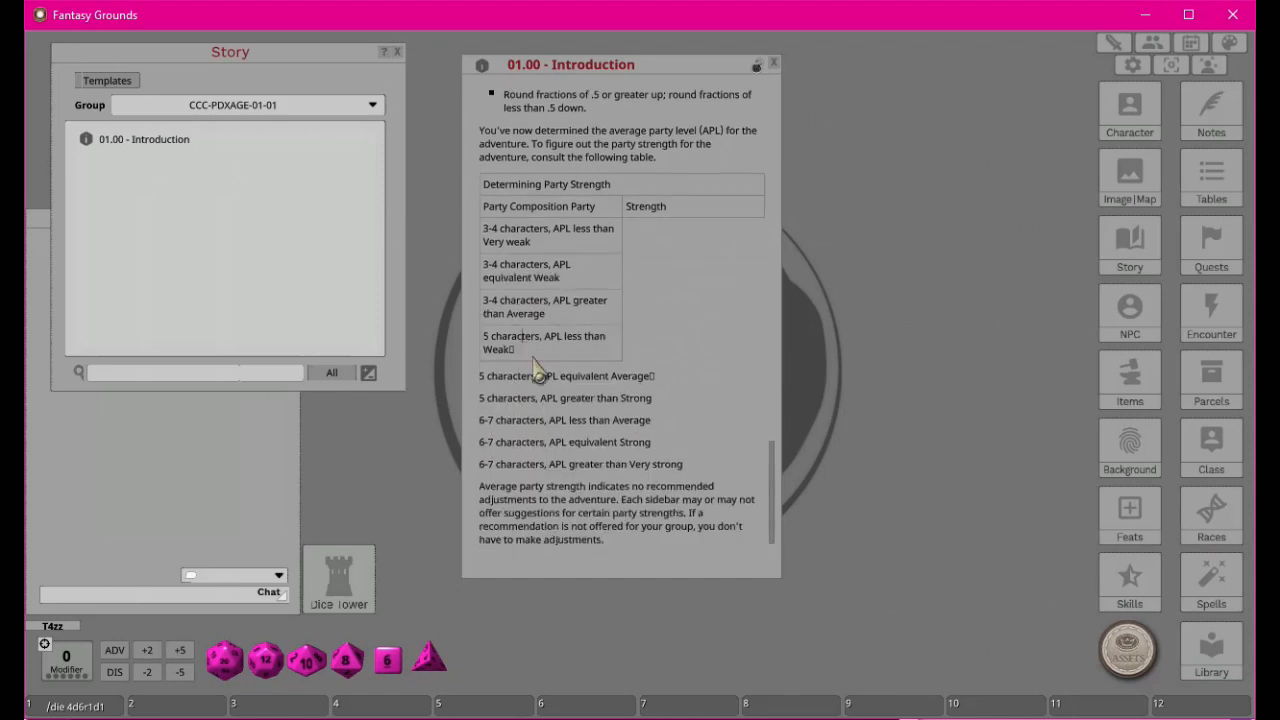
right_click(520, 385)
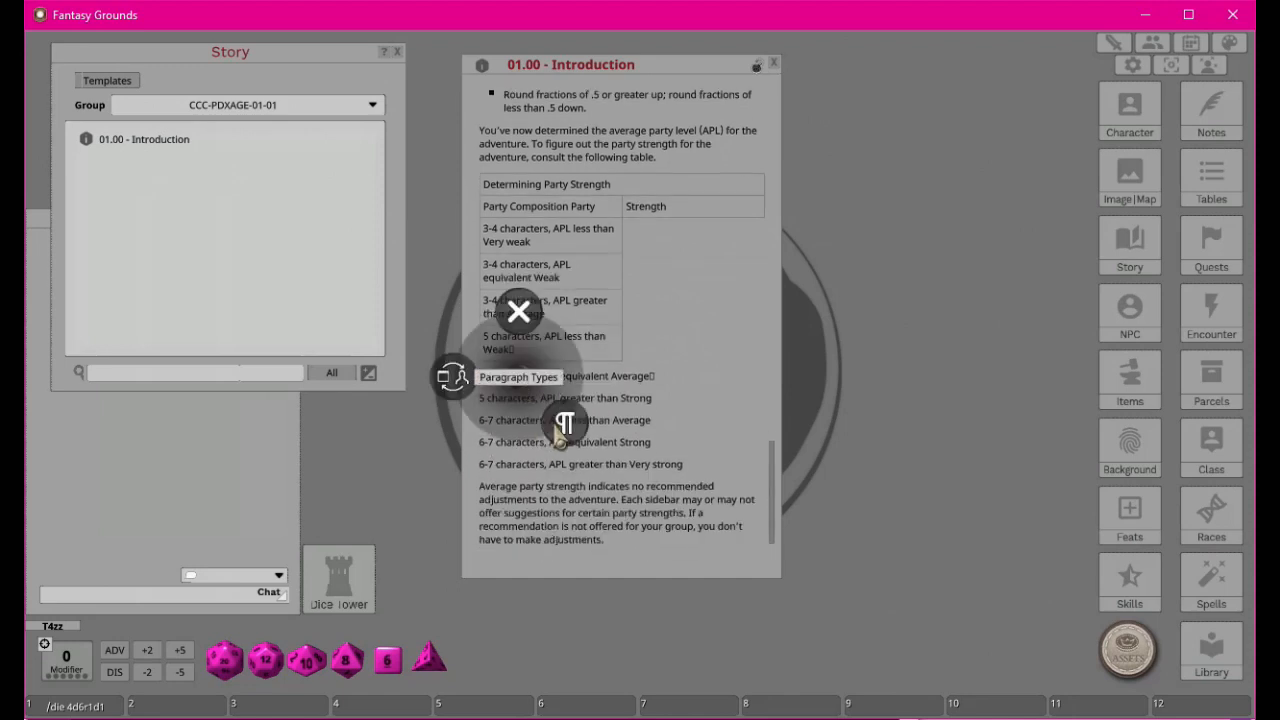
click(563, 423)
click(508, 433)
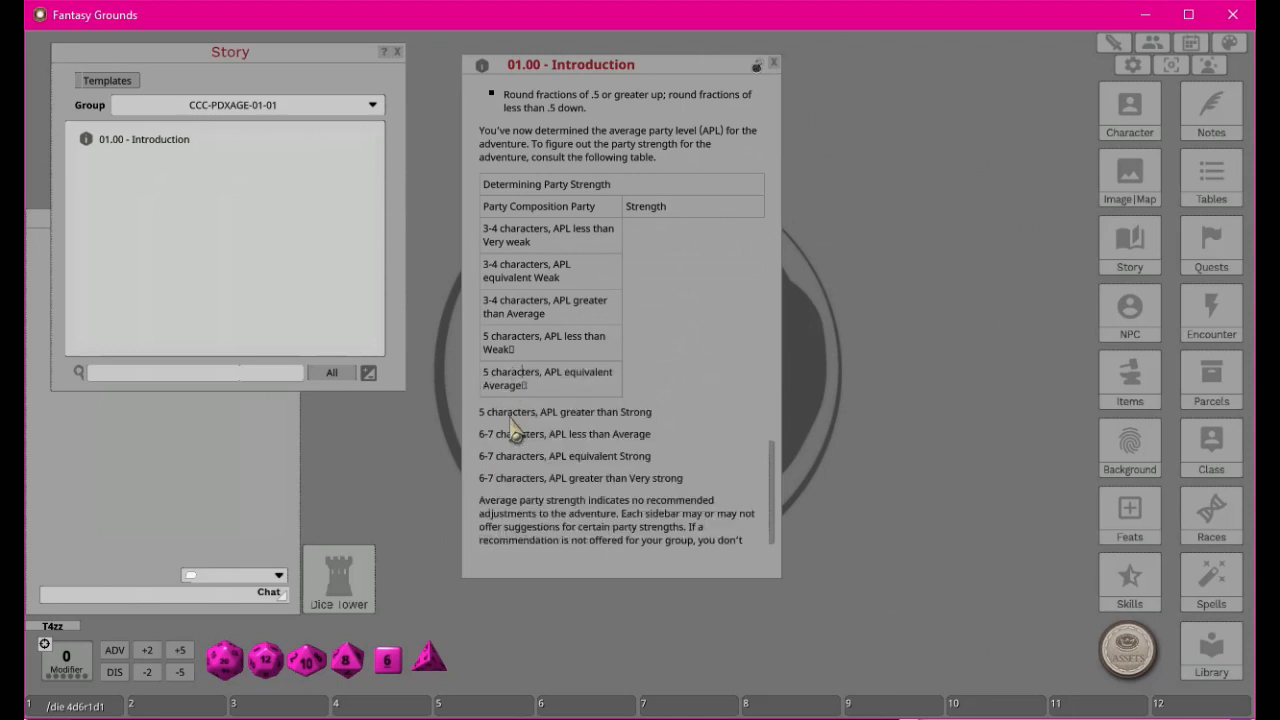
right_click(512, 414)
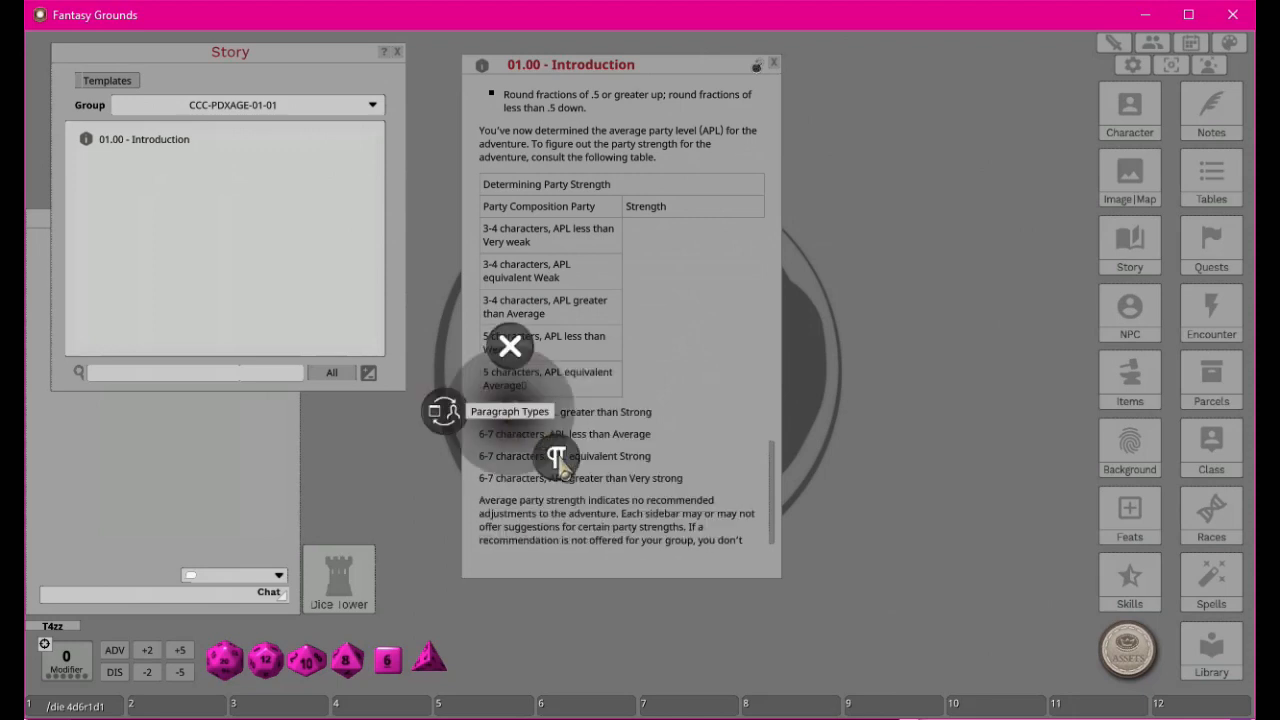
click(558, 462)
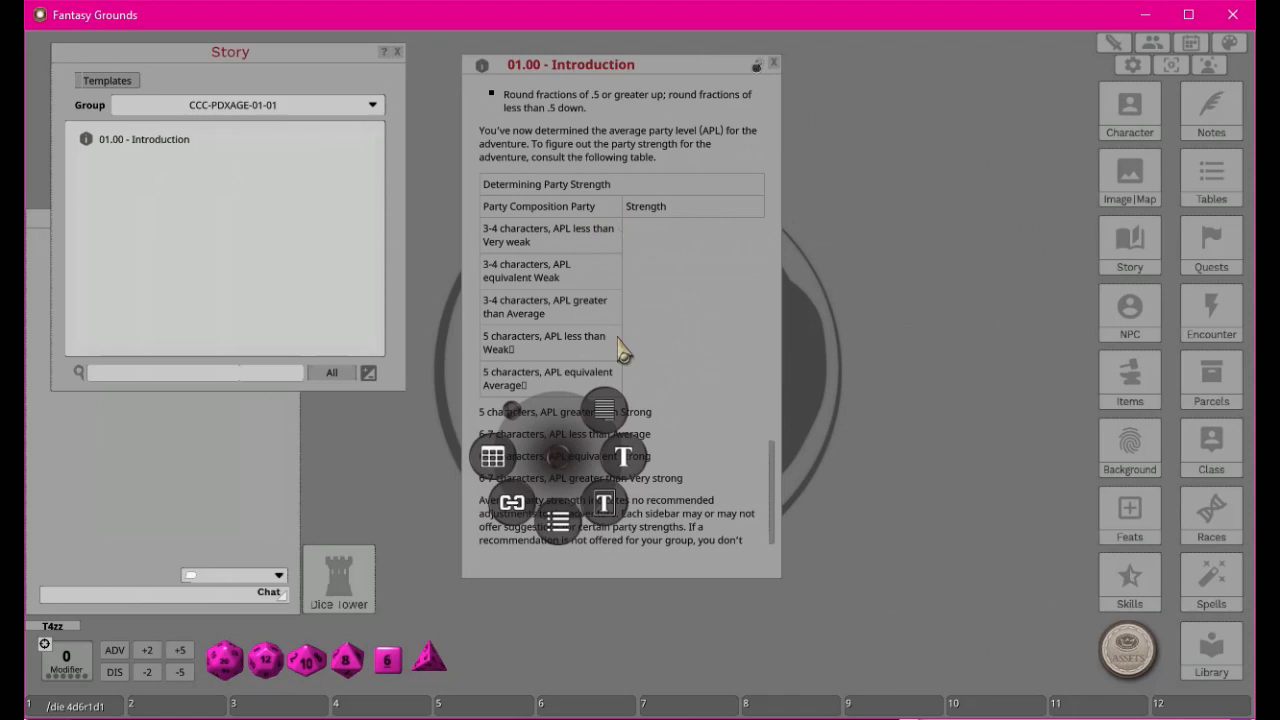
click(490, 458)
Convert the three "6-7 characters" lines to table rows.
click(508, 443)
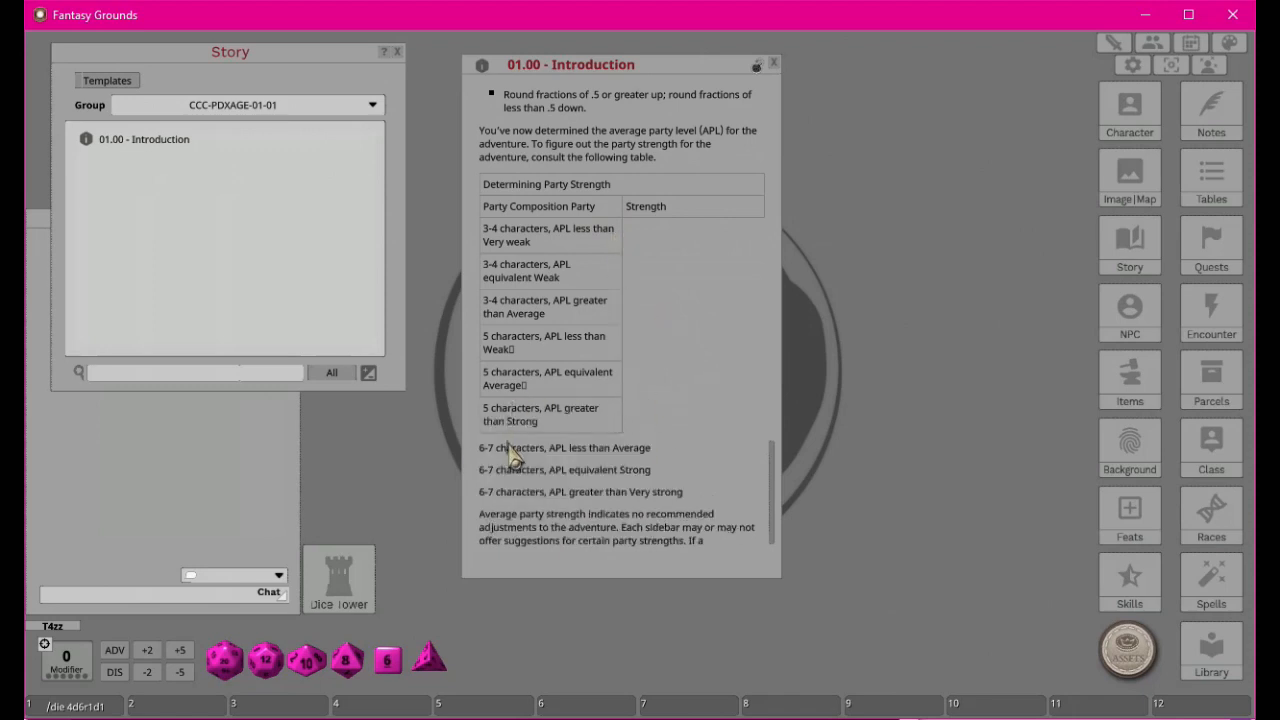
right_click(508, 443)
click(454, 442)
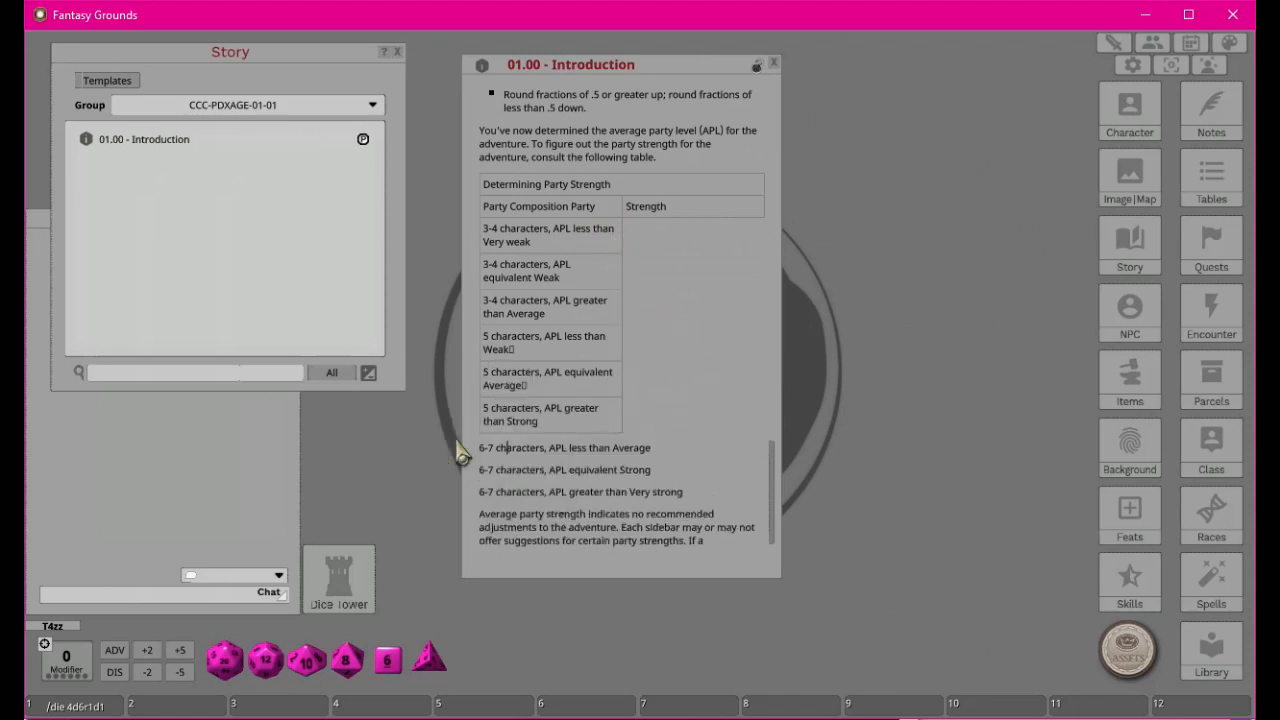
right_click(528, 445)
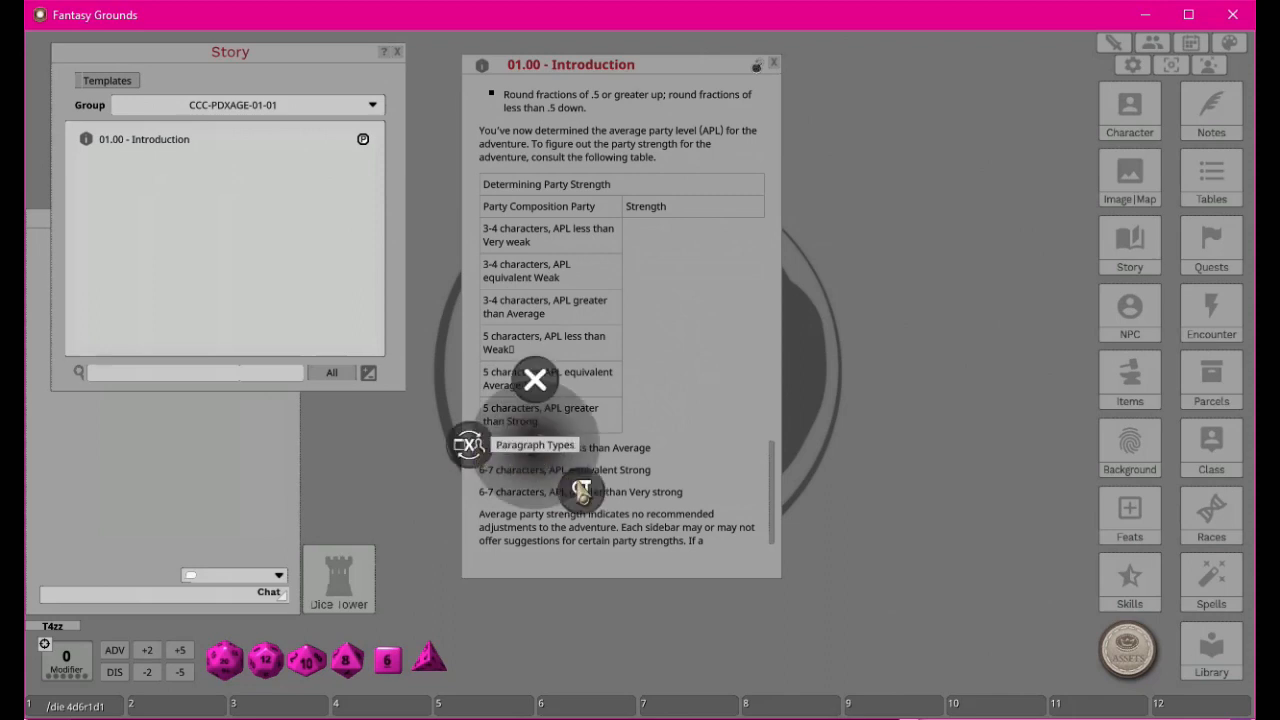
click(582, 492)
click(519, 496)
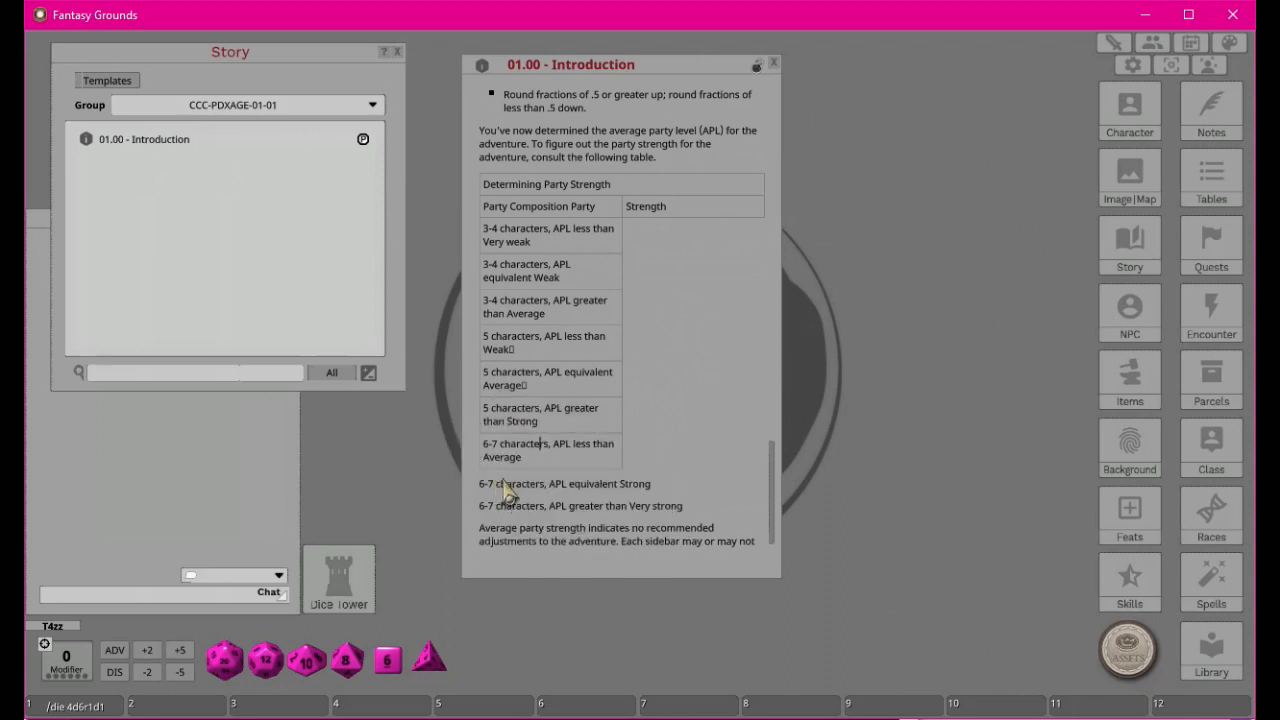
right_click(528, 492)
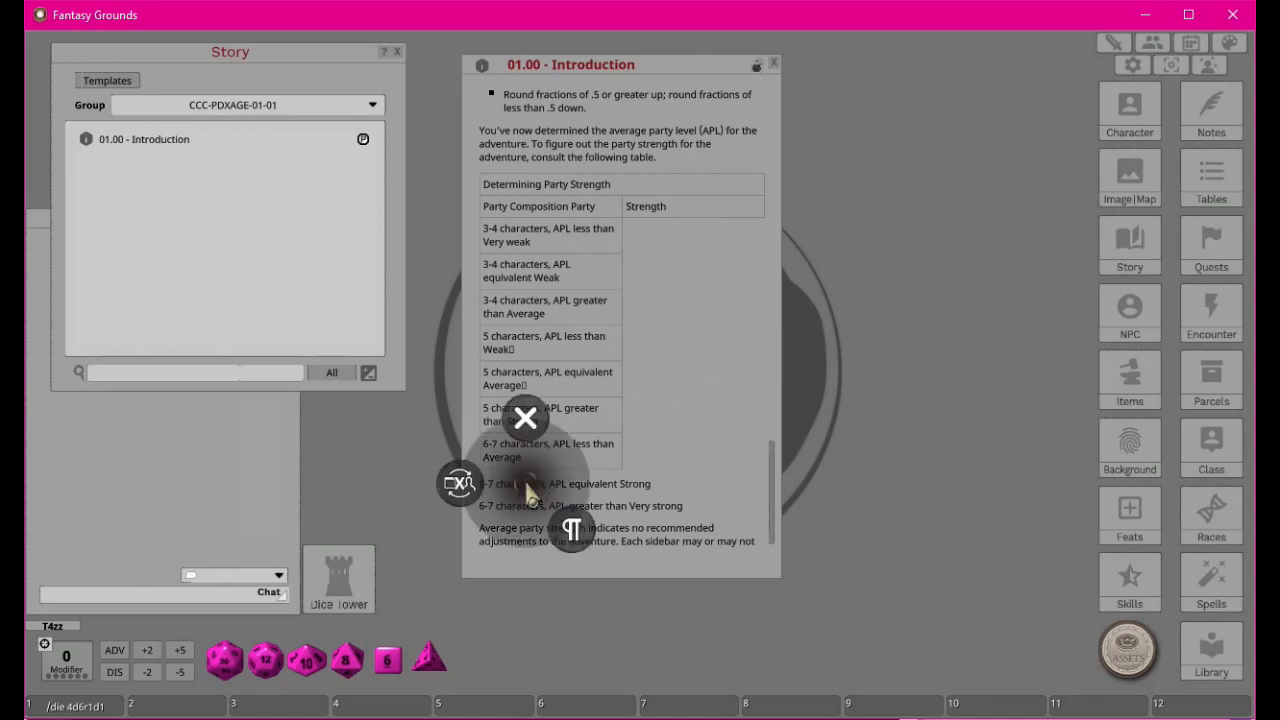
click(570, 528)
click(509, 528)
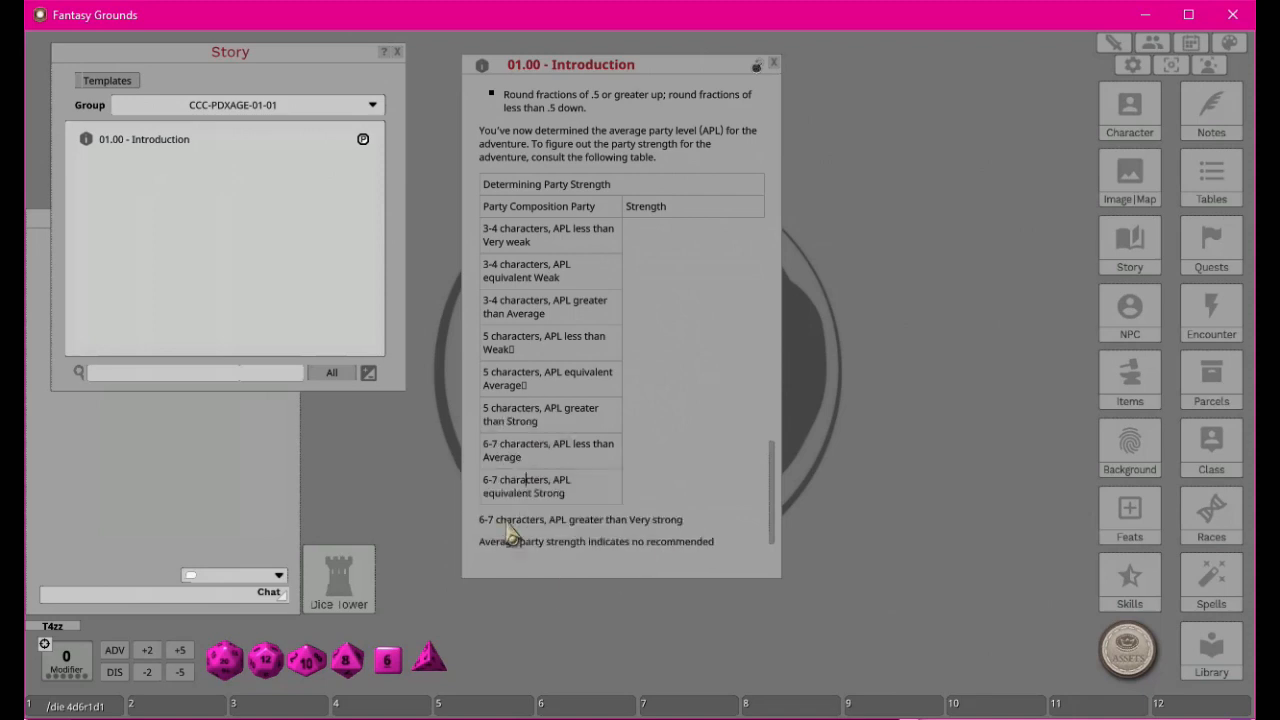
right_click(535, 518)
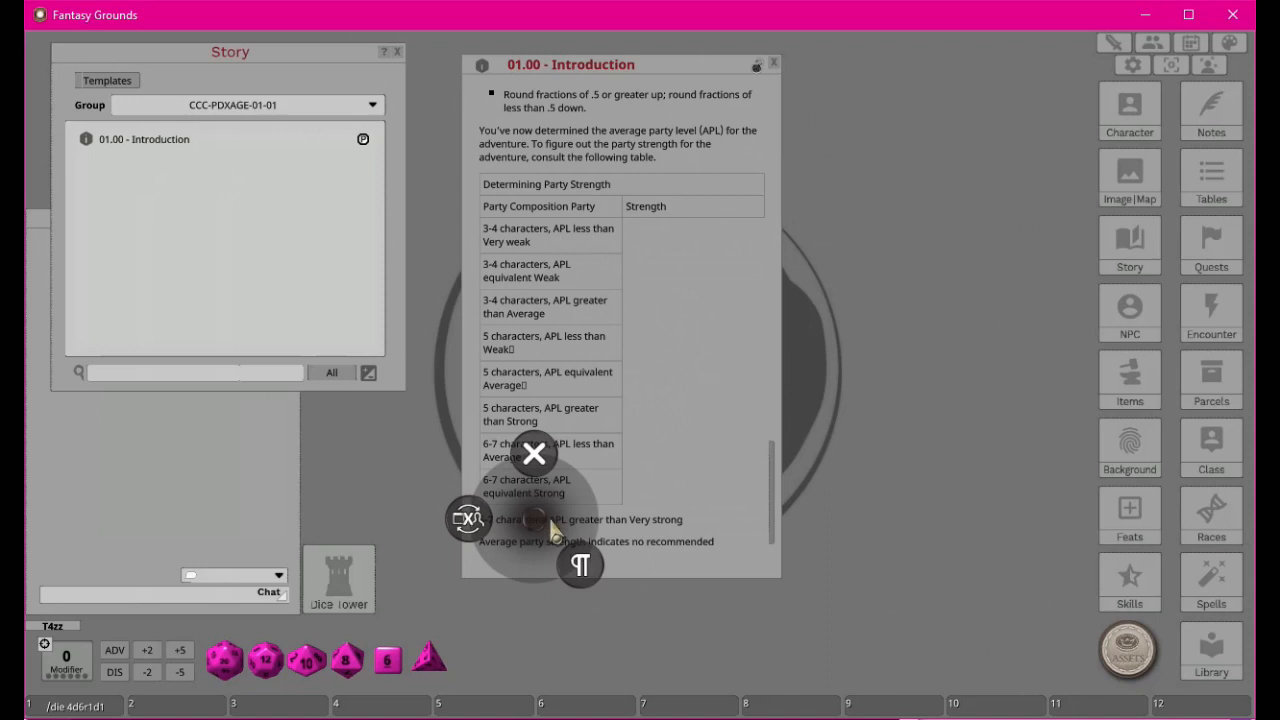
click(580, 565)
click(578, 518)
scroll(640, 390, down, 2)
scroll(651, 403, up, 1)
scroll(654, 408, down, 1)
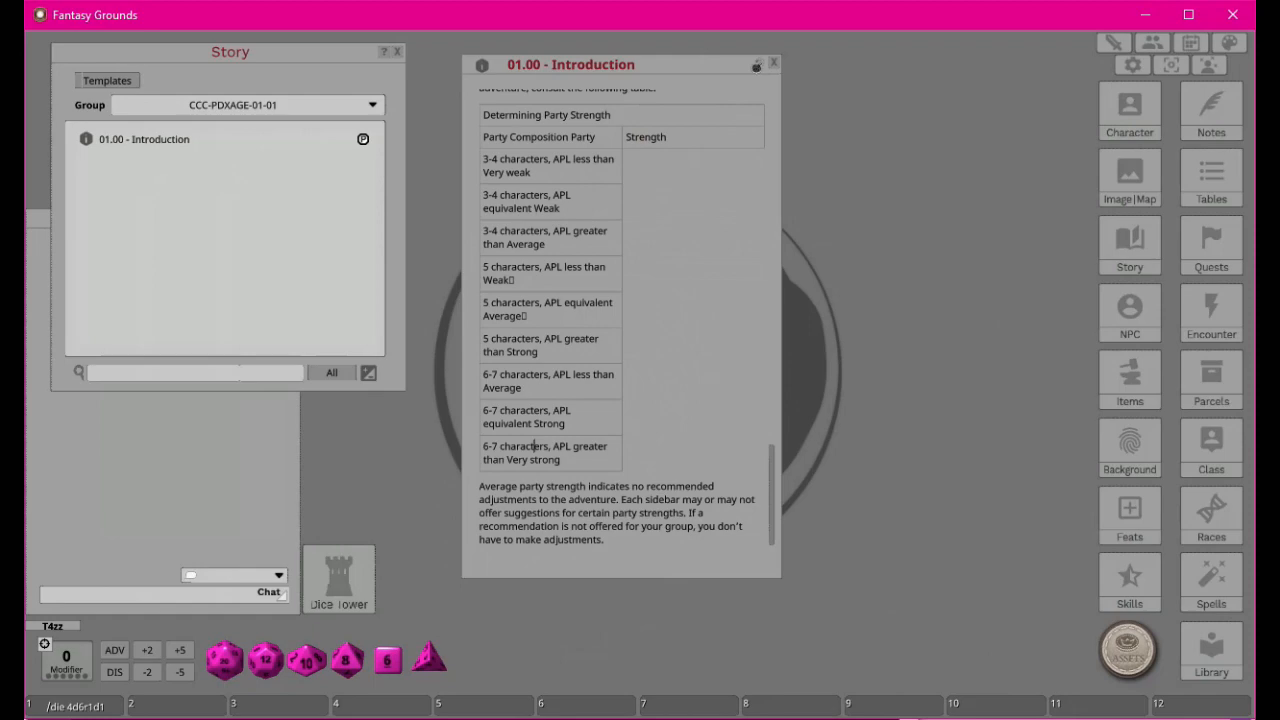
Try to split the first "3-4 characters" row into two columns directly before "weak".
key(alt+Tab)
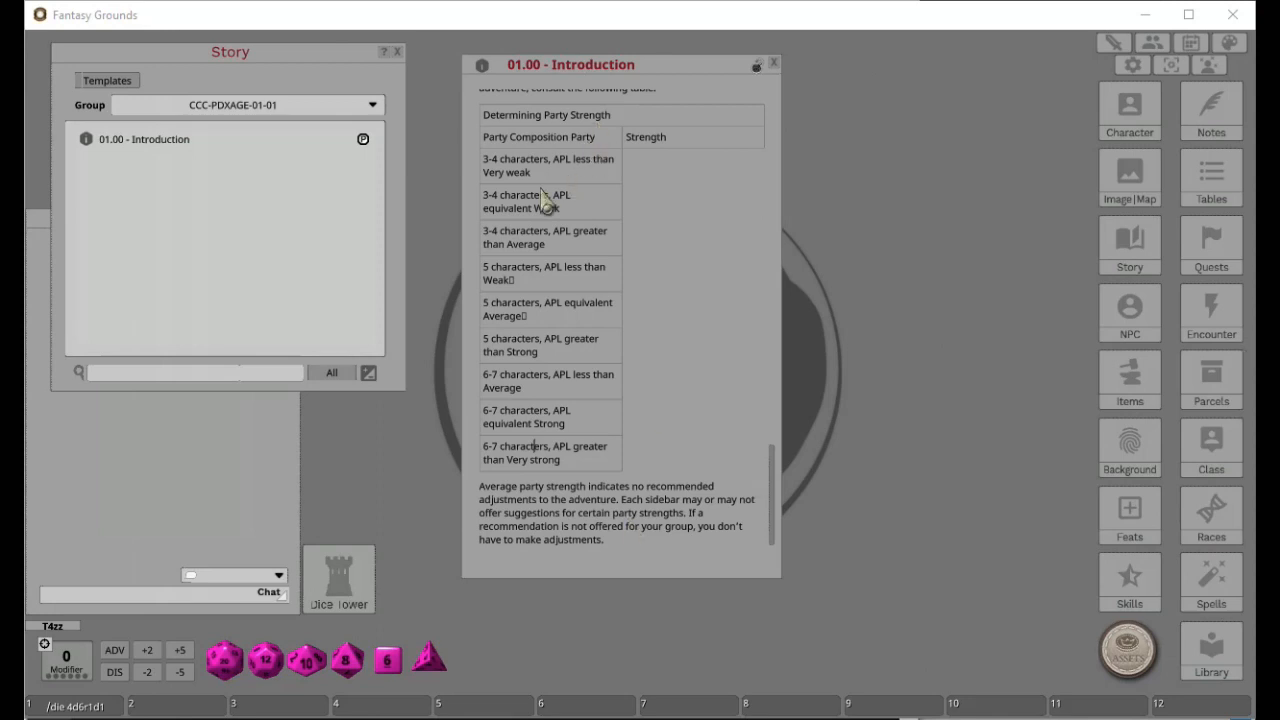
click(508, 177)
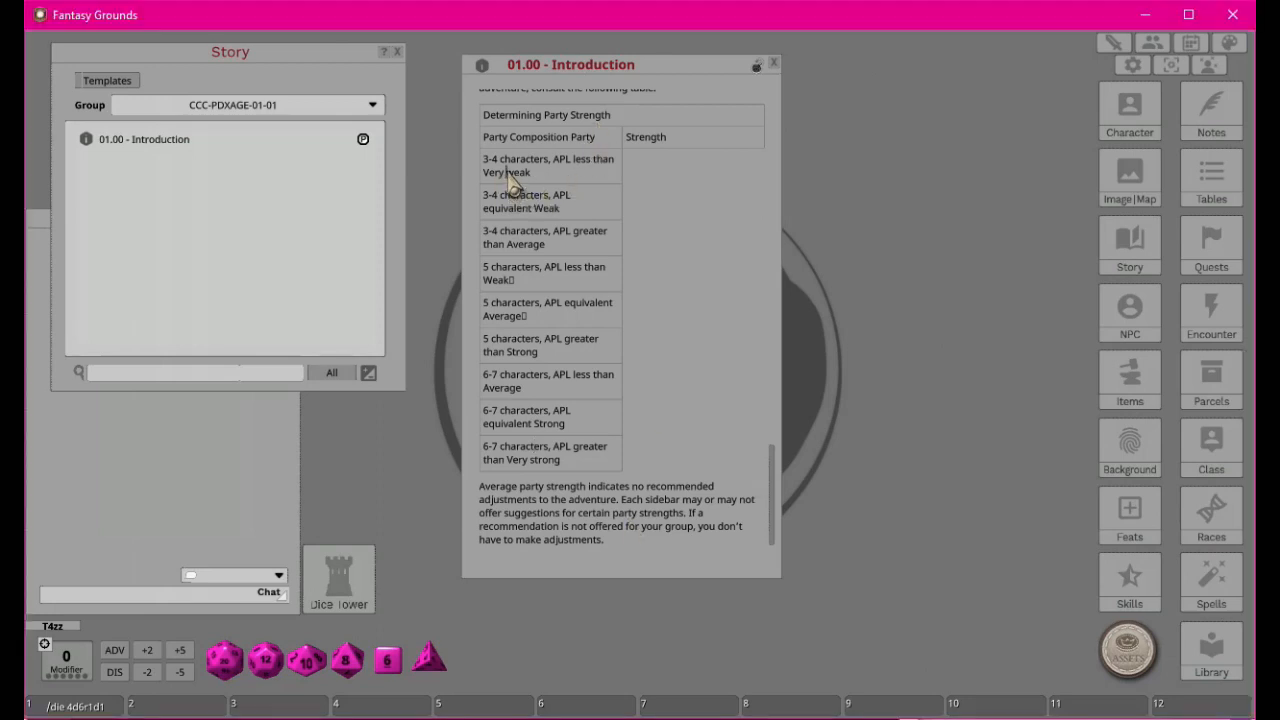
right_click(508, 175)
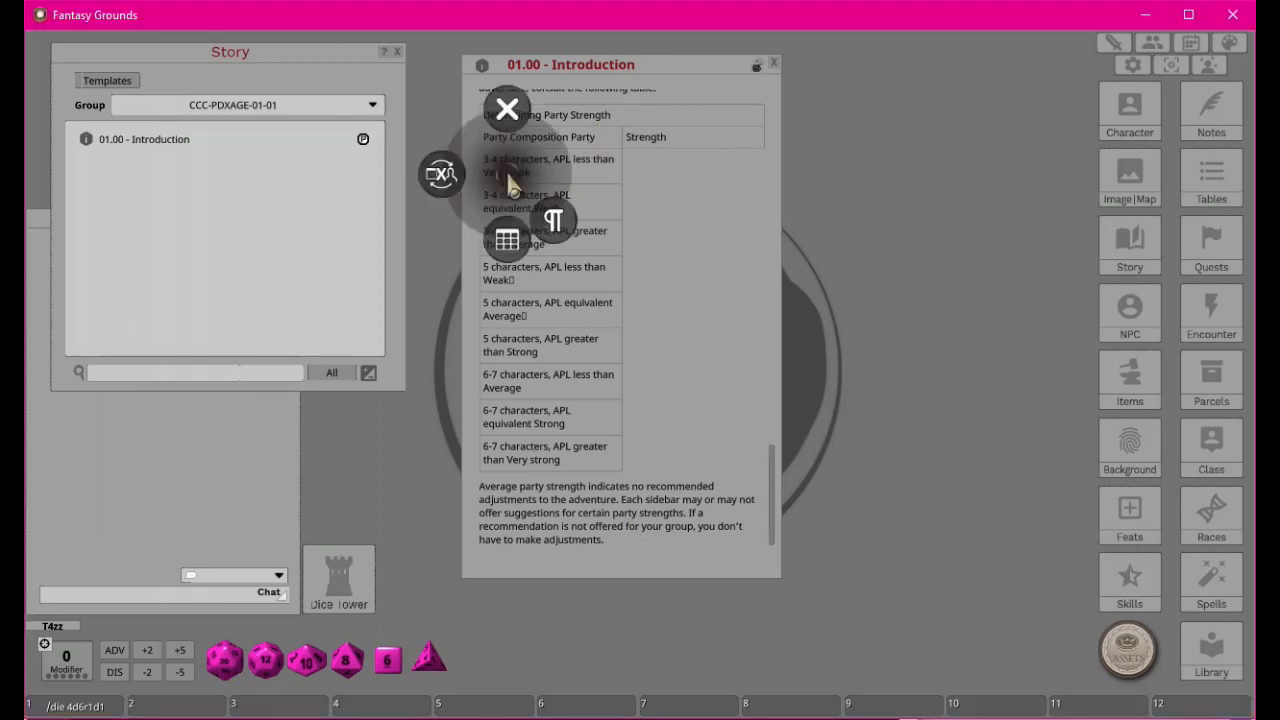
click(503, 243)
click(576, 246)
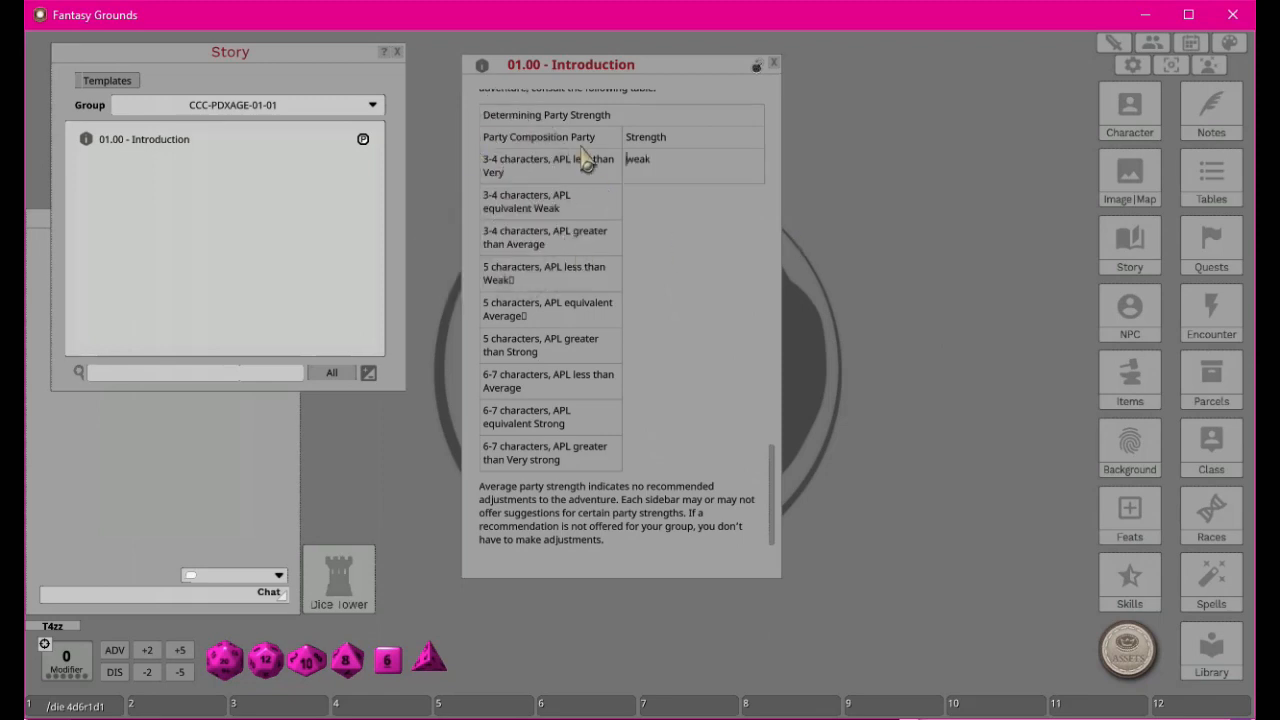
Remove the second column from the first "3-4 characters" row, rejoining "weak" with the text of its first cell.
click(534, 208)
right_click(648, 175)
click(645, 228)
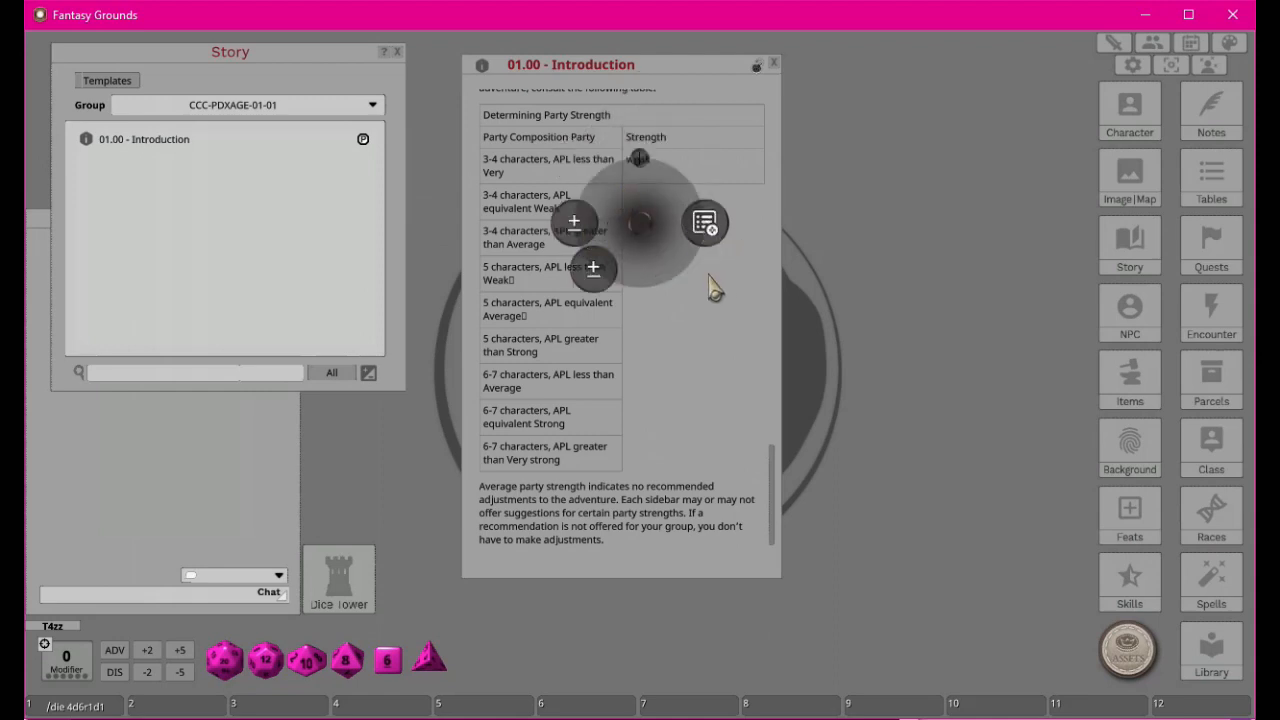
click(517, 161)
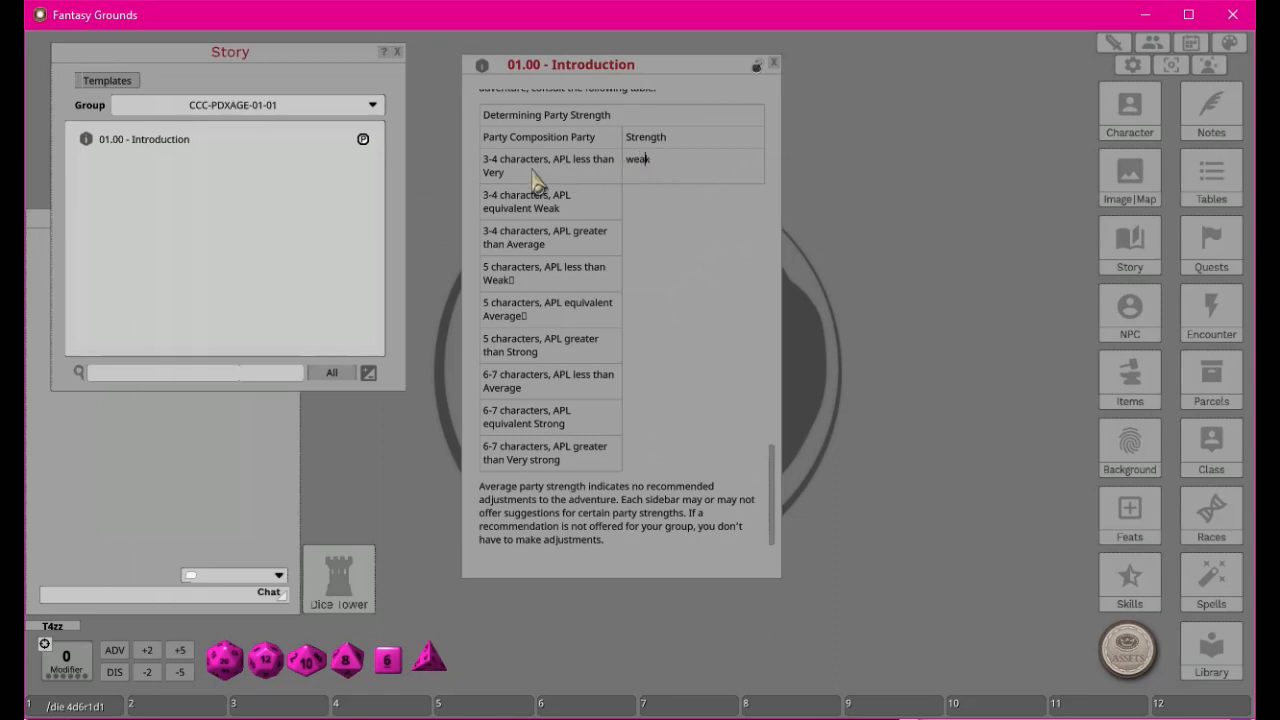
right_click(632, 165)
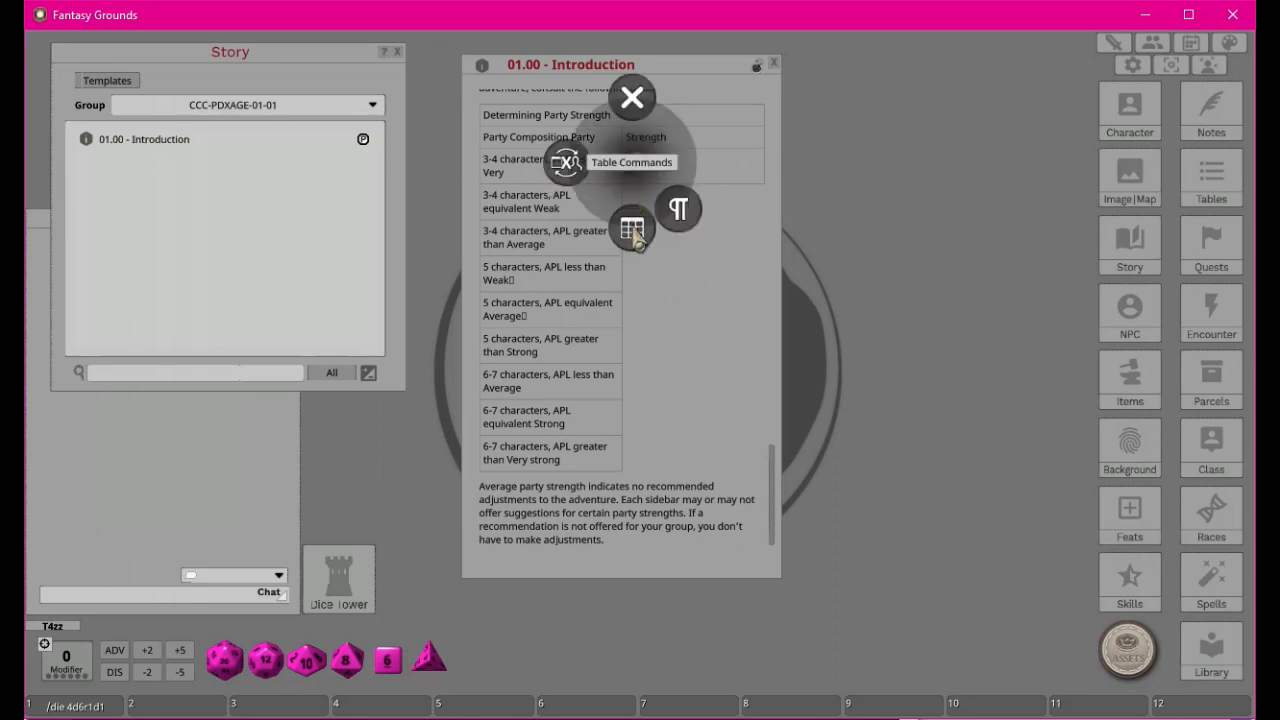
click(632, 229)
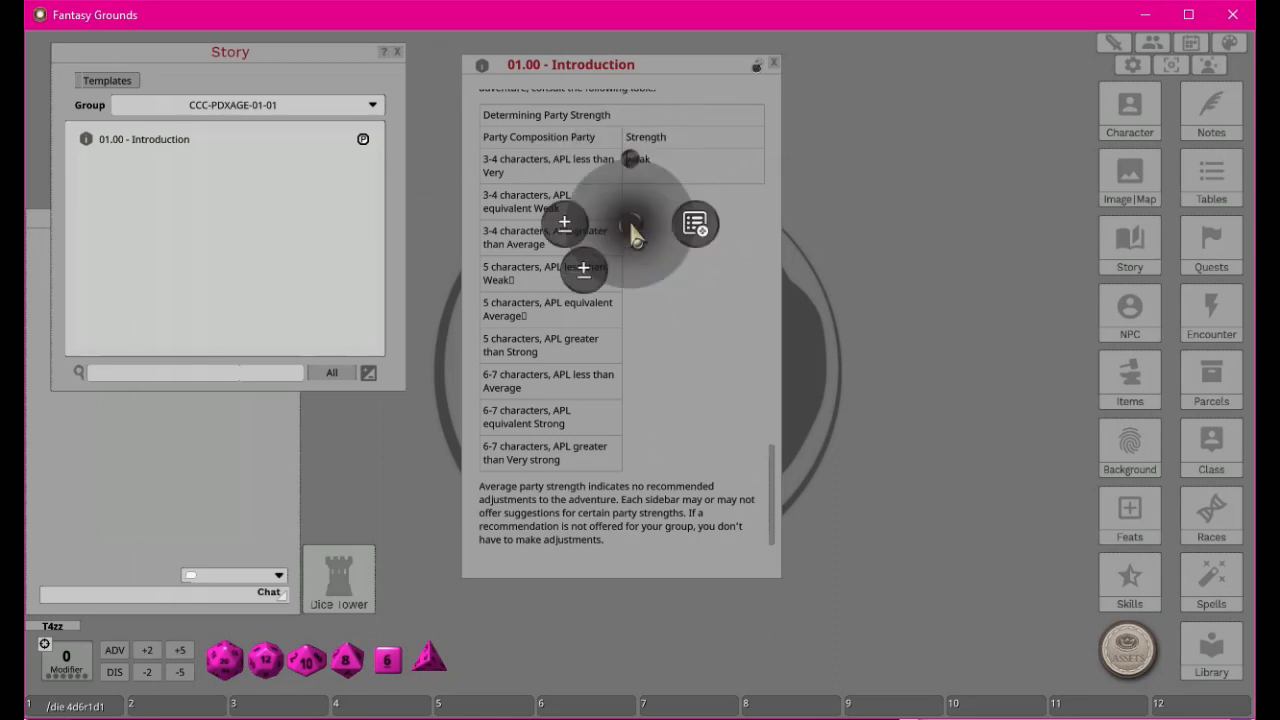
click(570, 228)
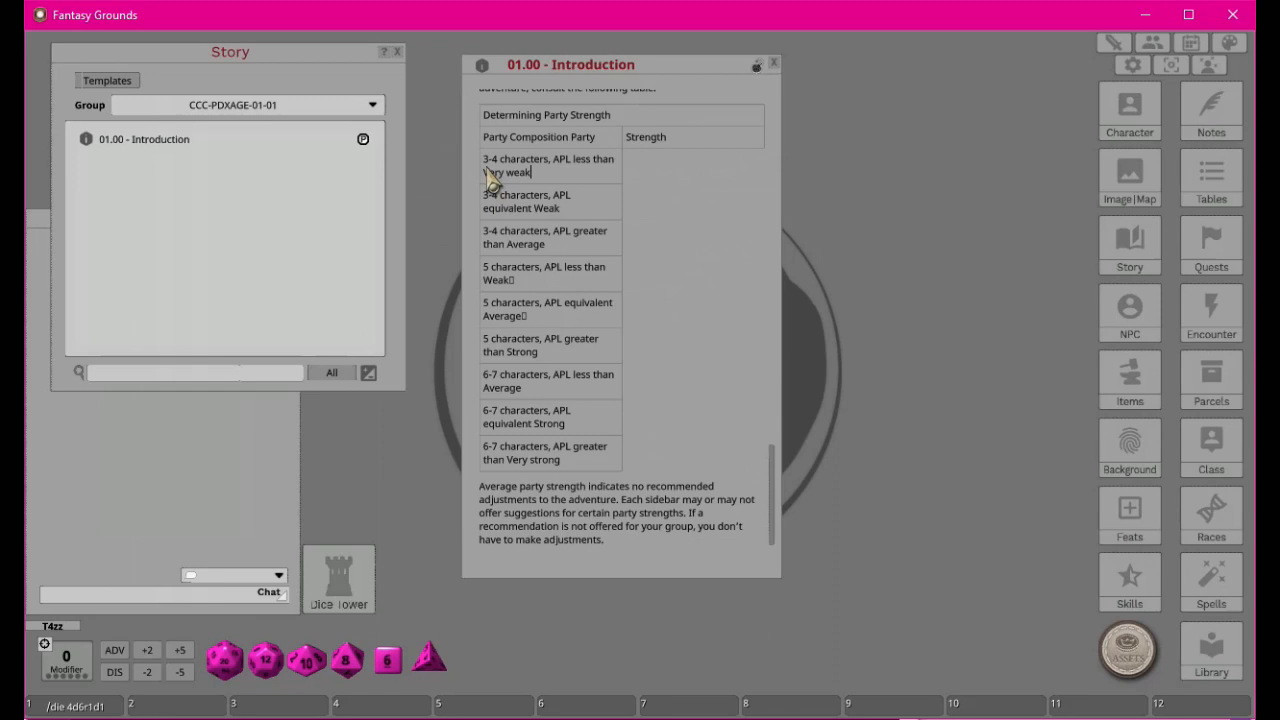
Split the first two "3-4 characters" rows into two columns, moving "Very weak" and "Weak" to the Strength column.
right_click(490, 178)
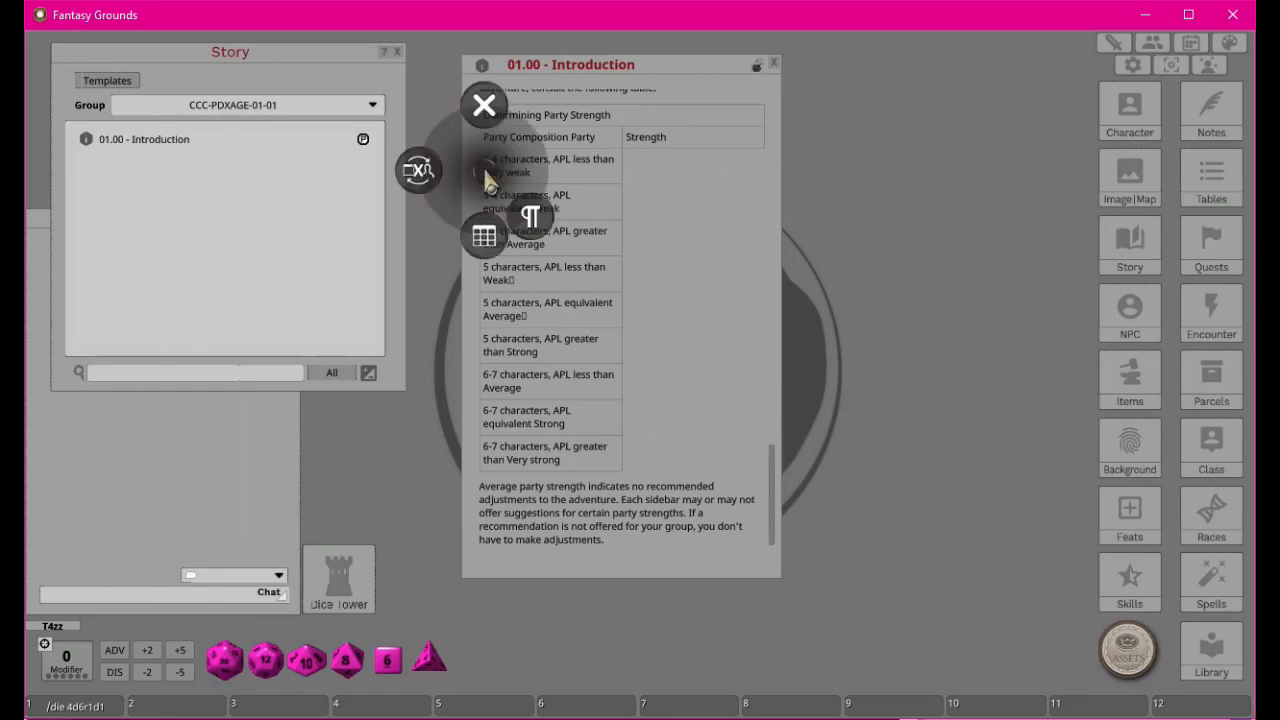
click(486, 229)
click(542, 245)
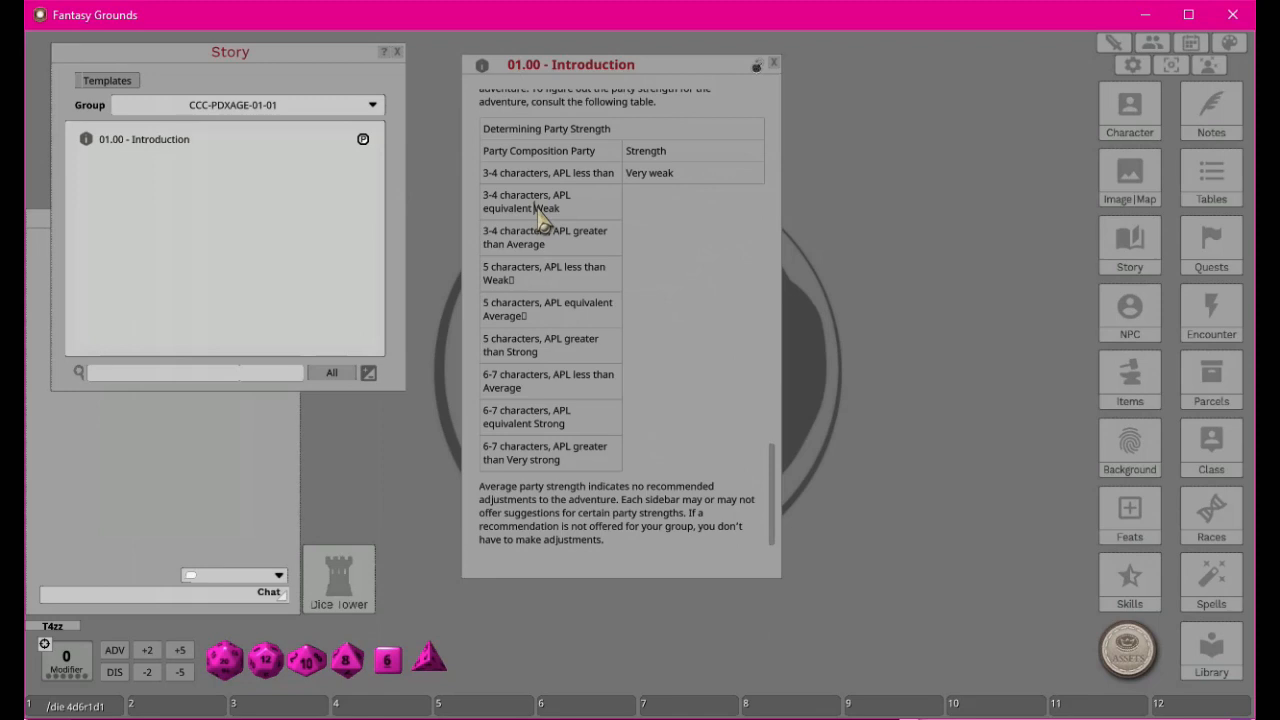
right_click(538, 211)
click(536, 272)
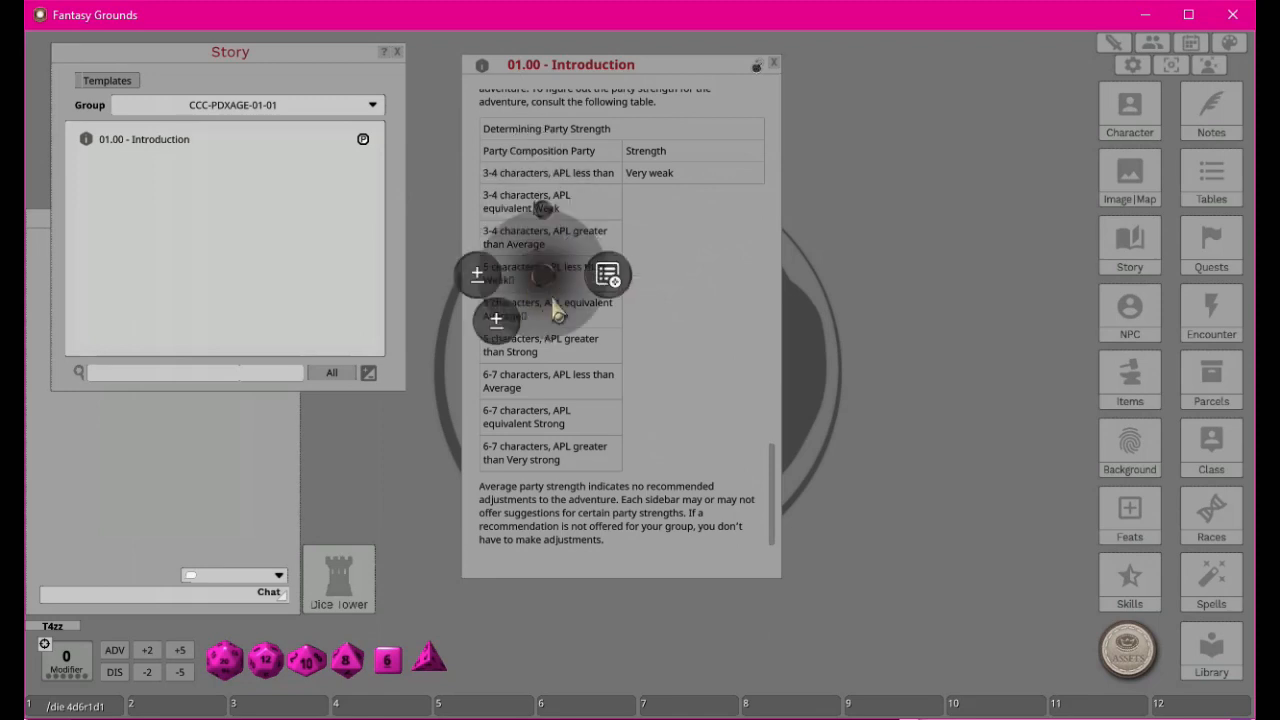
click(610, 279)
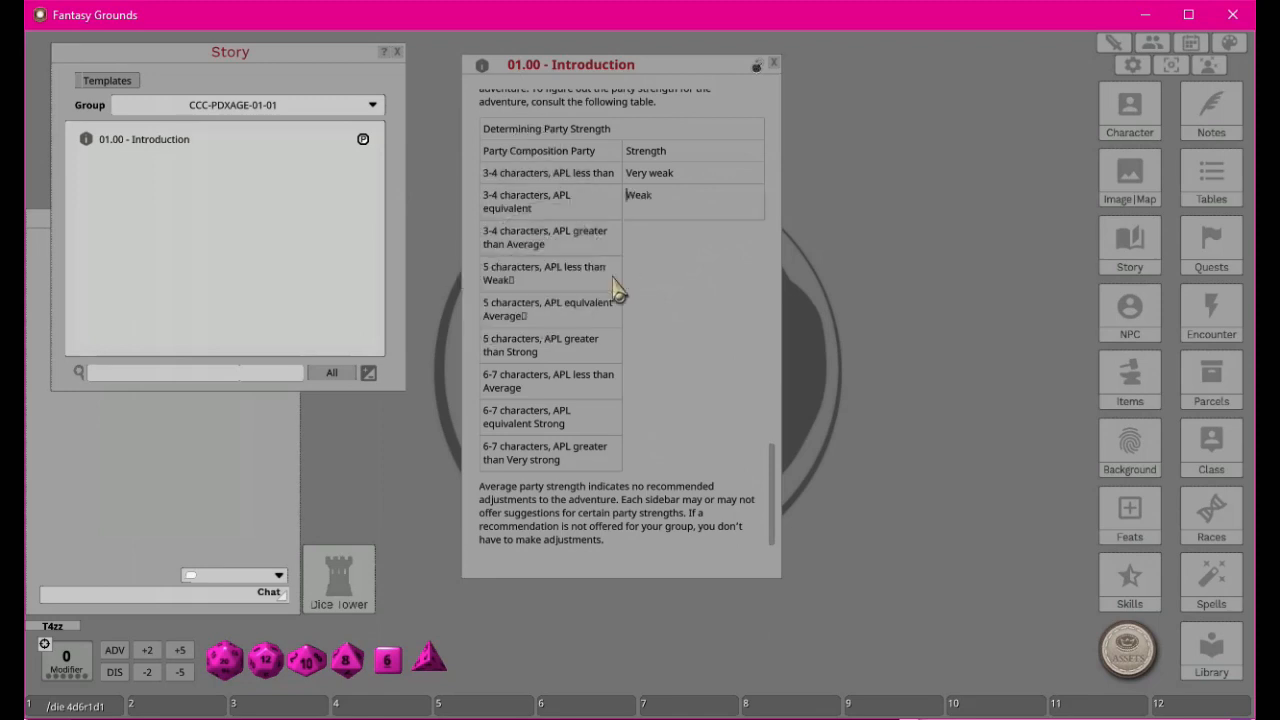
Switch to the adventure PDF and check the column layout of the "3-4 characters, APL greater than" and "5 characters" rows.
click(507, 244)
drag(1279, 60, 615, 0)
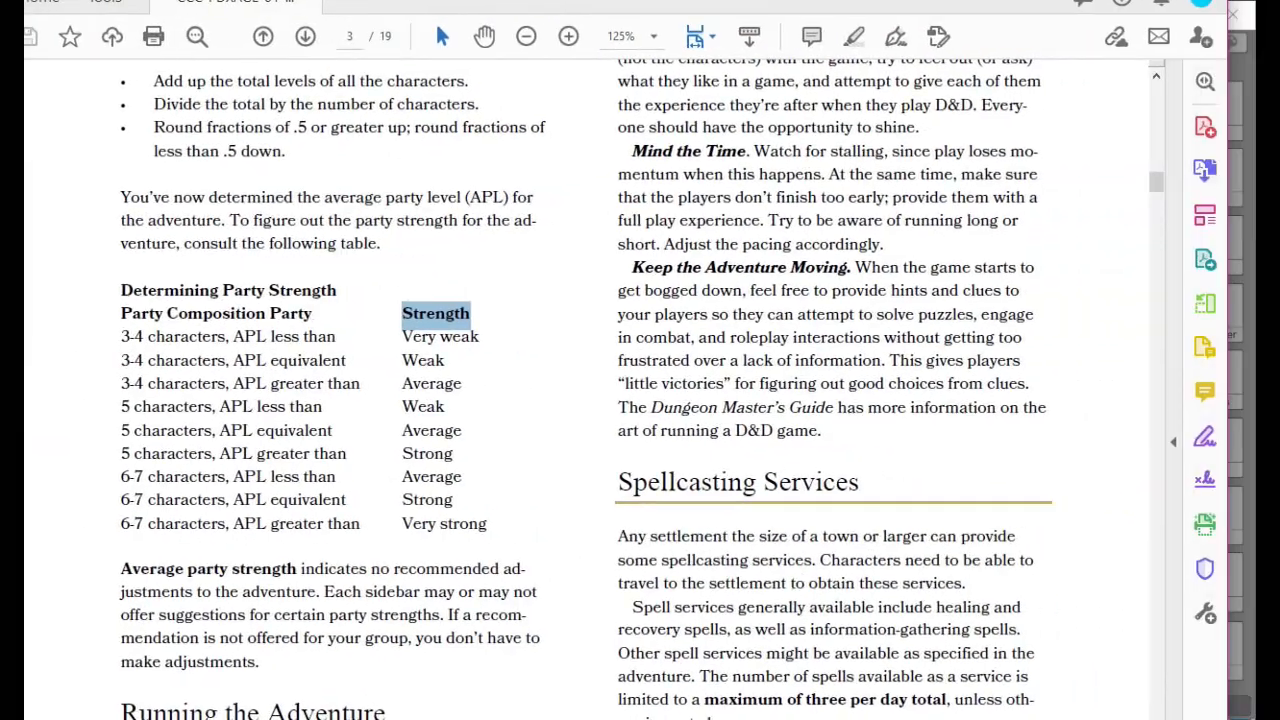
drag(273, 388, 383, 383)
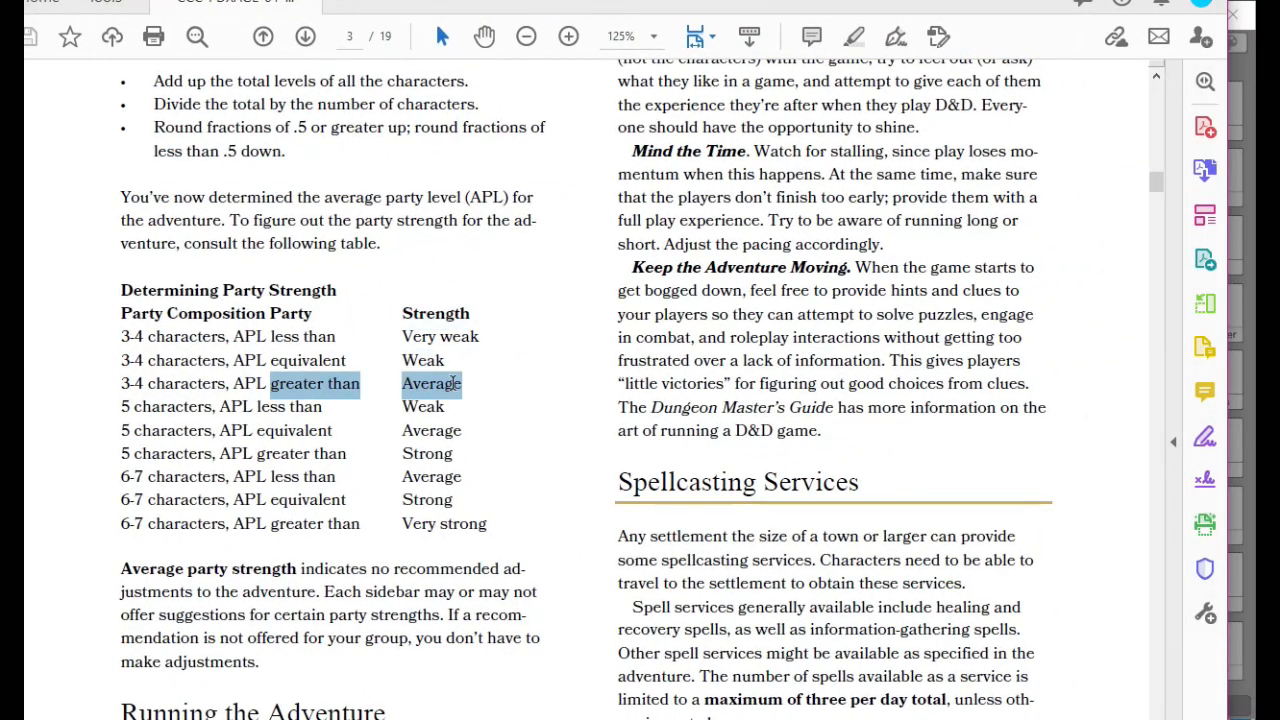
click(285, 410)
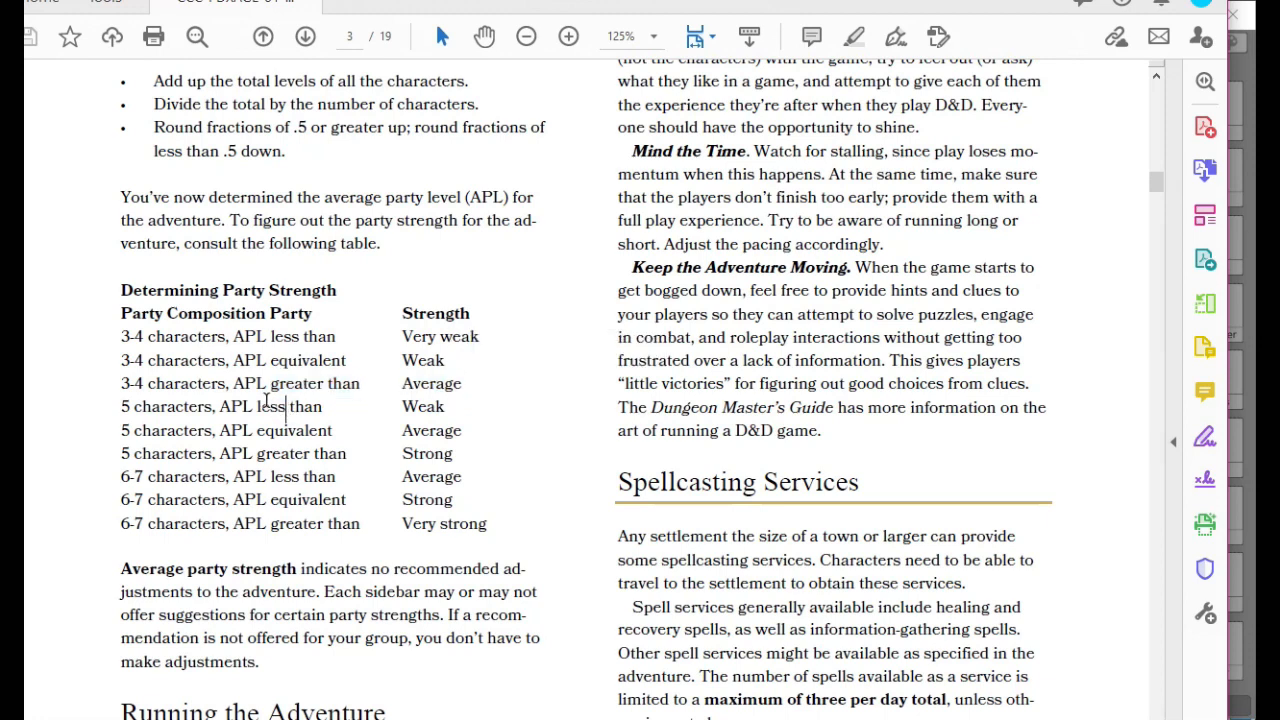
Split the "3-4 characters, APL greater than" row of the party strength table into two columns, moving "Average" to the Strength column.
drag(260, 407, 426, 409)
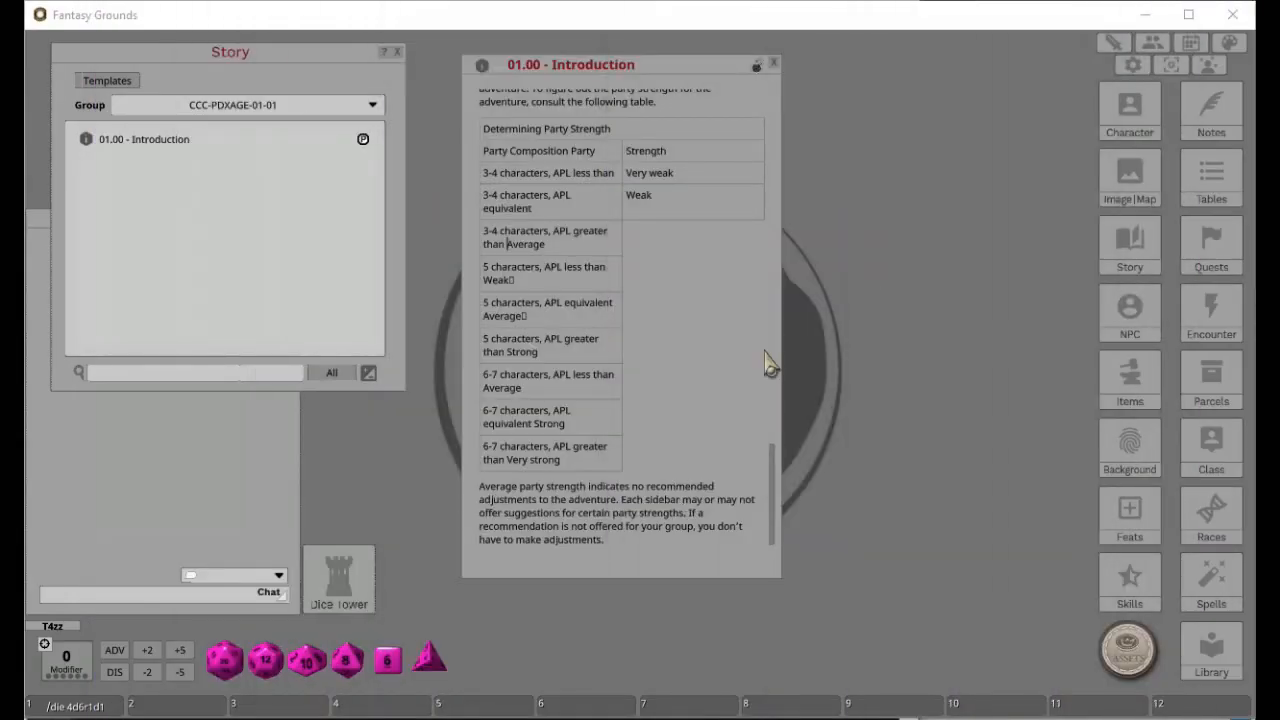
click(511, 254)
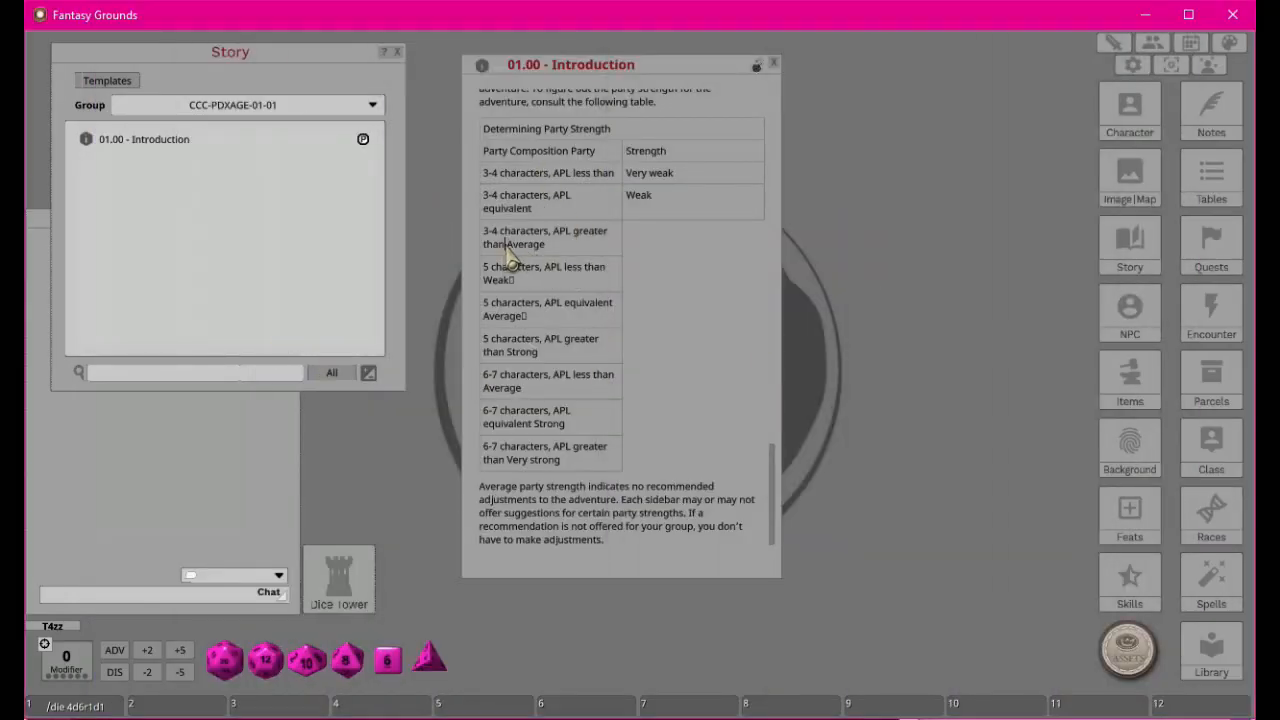
right_click(511, 254)
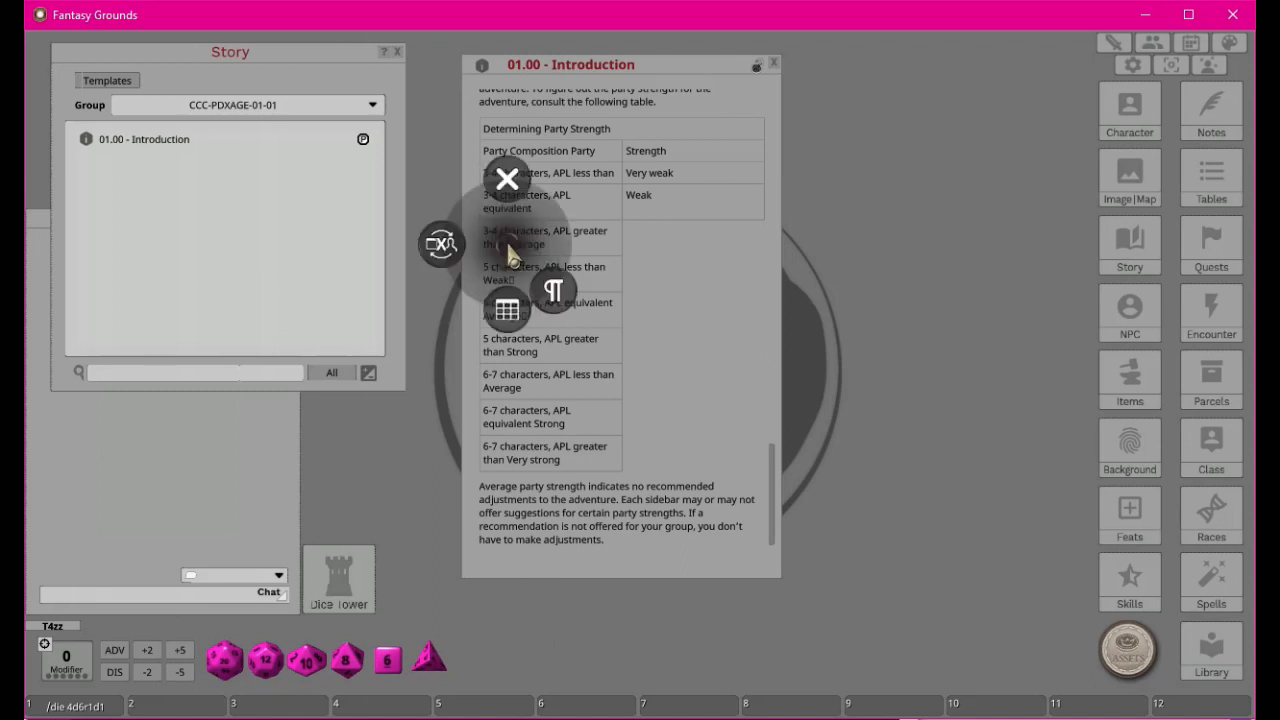
click(506, 306)
click(566, 305)
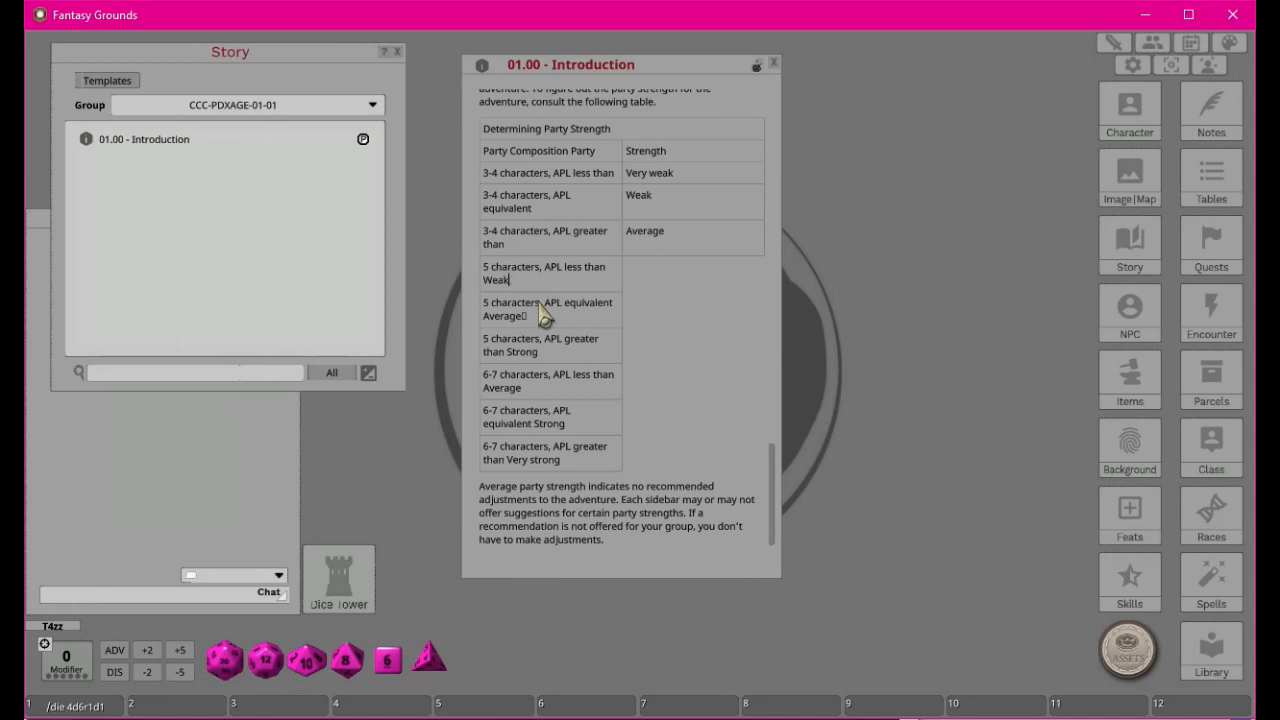
Split the three "5 characters" rows into two columns, moving "Weak", "Average" and "Strong" to the Strength column and deleting the stray trailing characters.
click(523, 316)
right_click(490, 290)
click(486, 343)
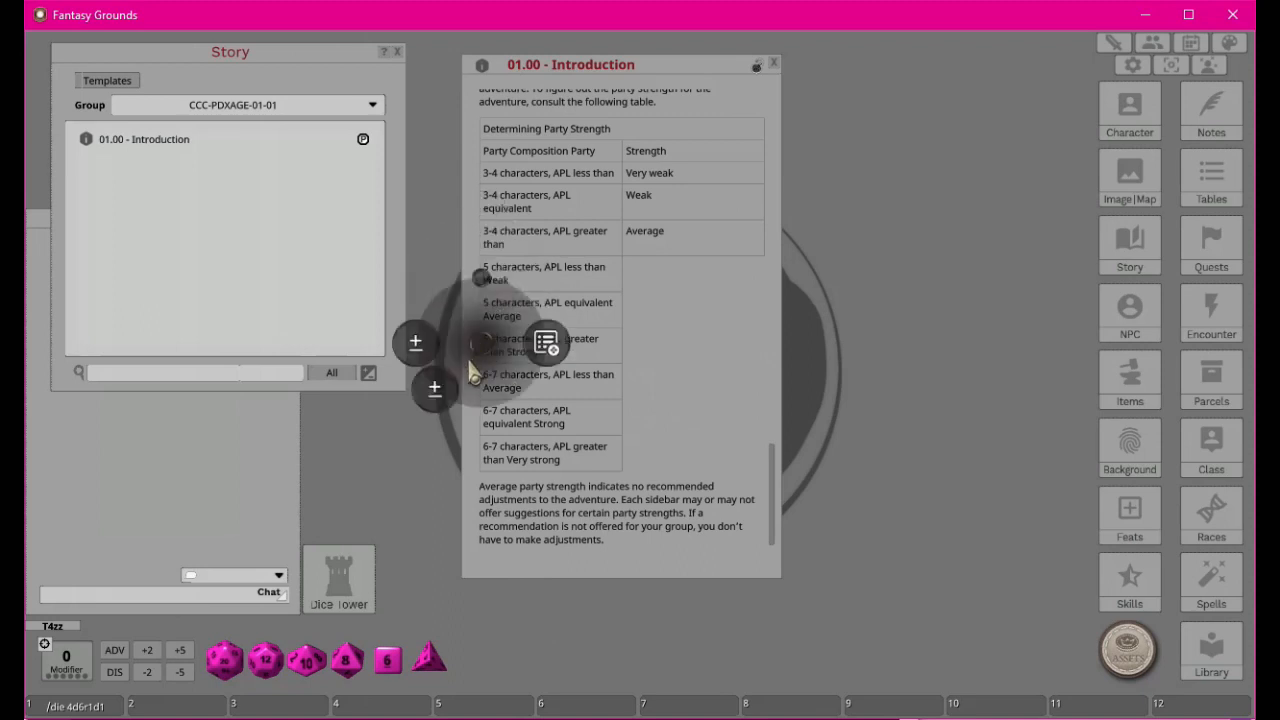
click(550, 346)
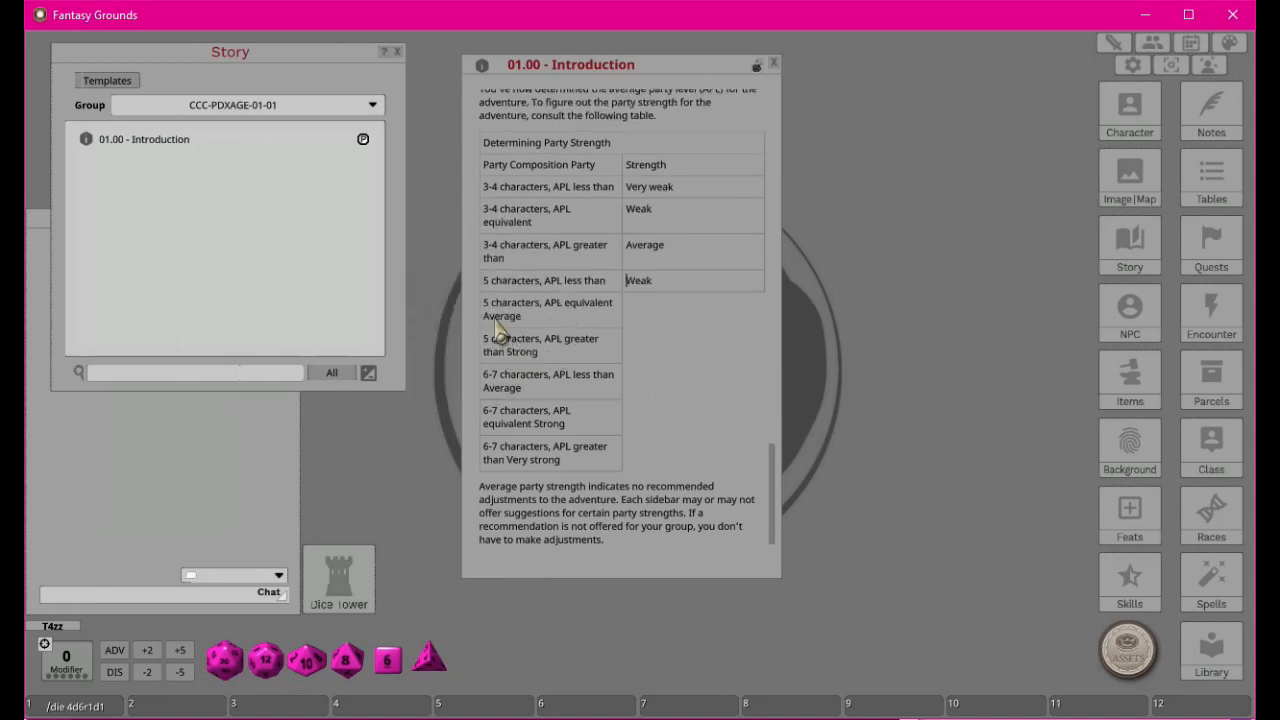
right_click(490, 330)
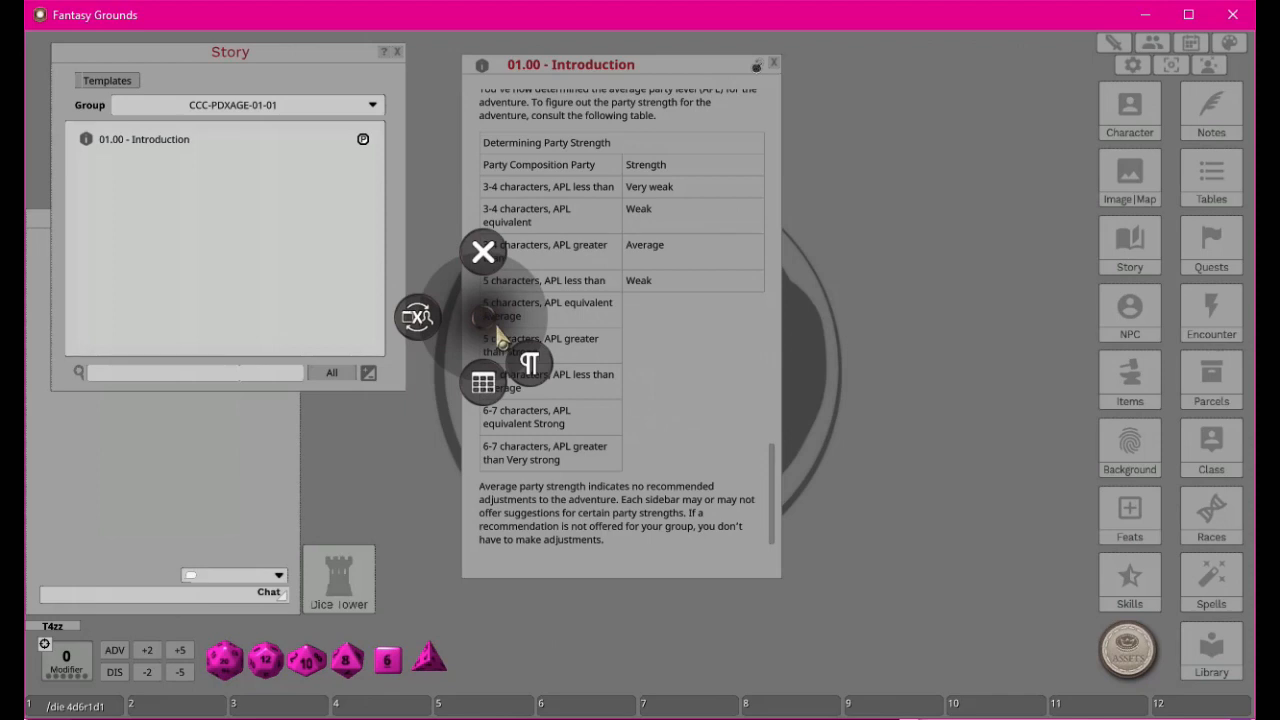
click(486, 381)
click(552, 380)
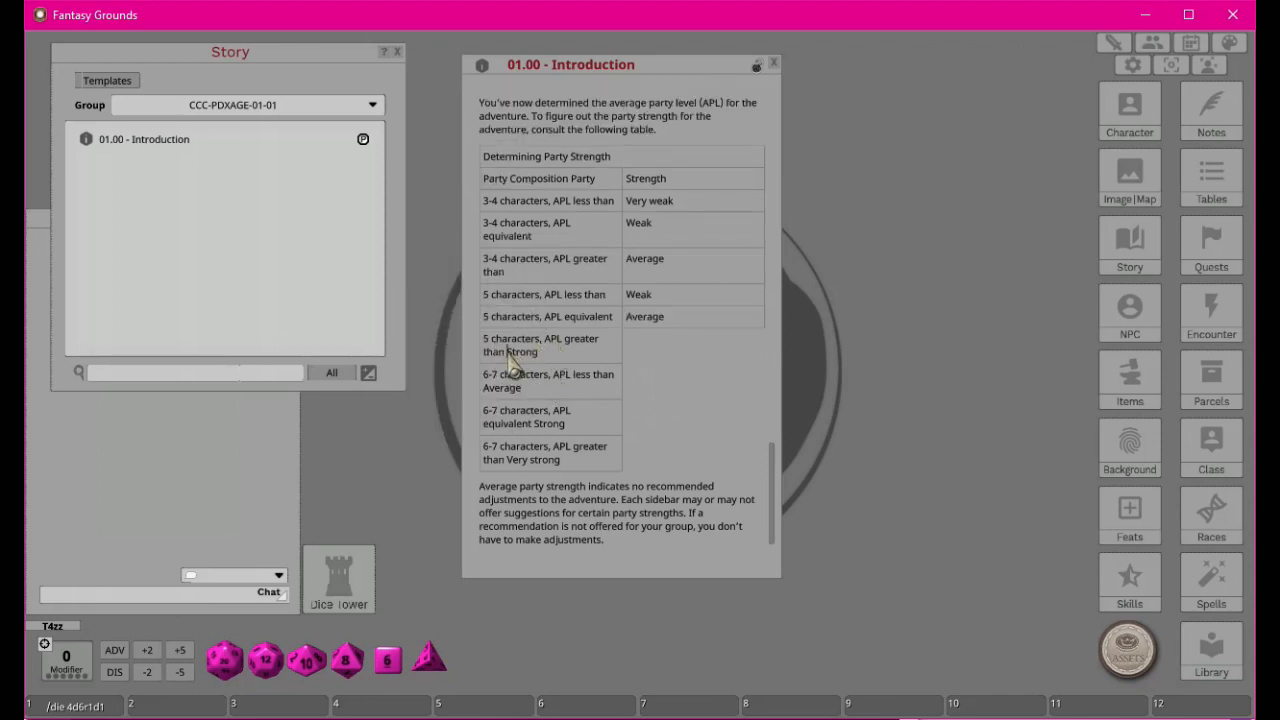
right_click(510, 355)
click(506, 418)
click(562, 410)
Split the three "6-7 characters" rows into two columns, moving "Average", "Strong" and "Very strong" to the Strength column.
right_click(486, 389)
click(490, 453)
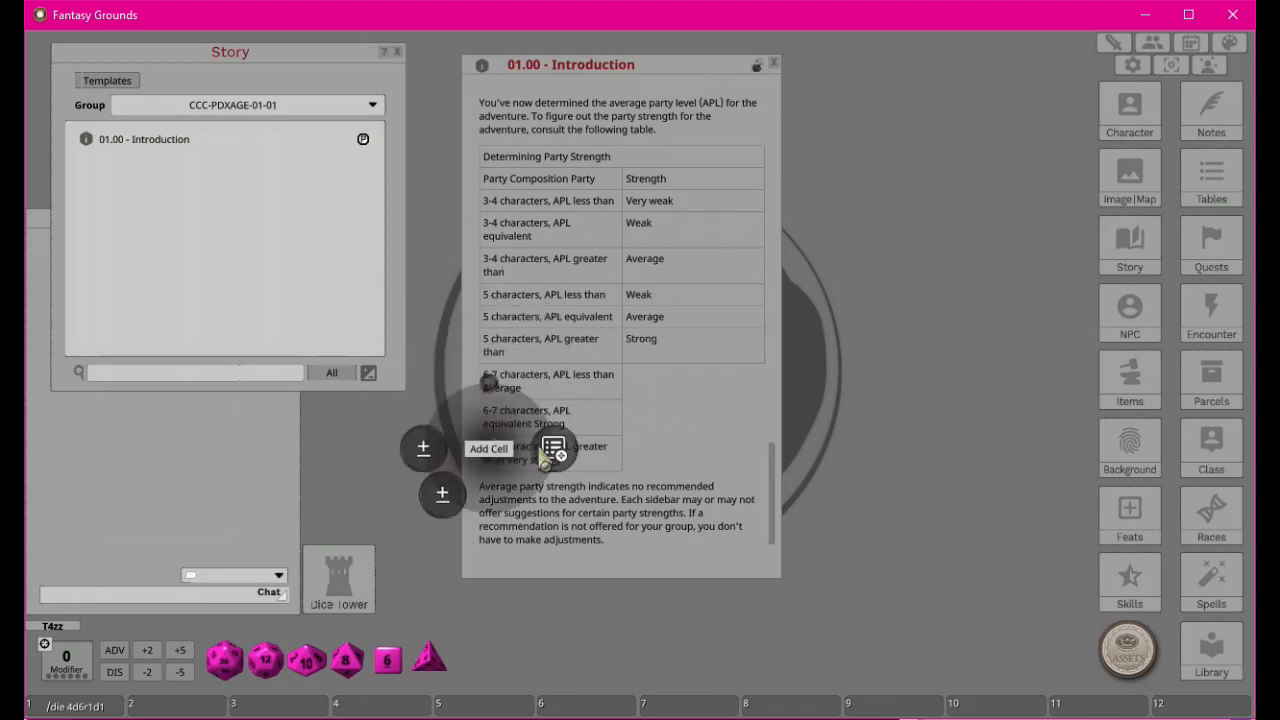
click(557, 448)
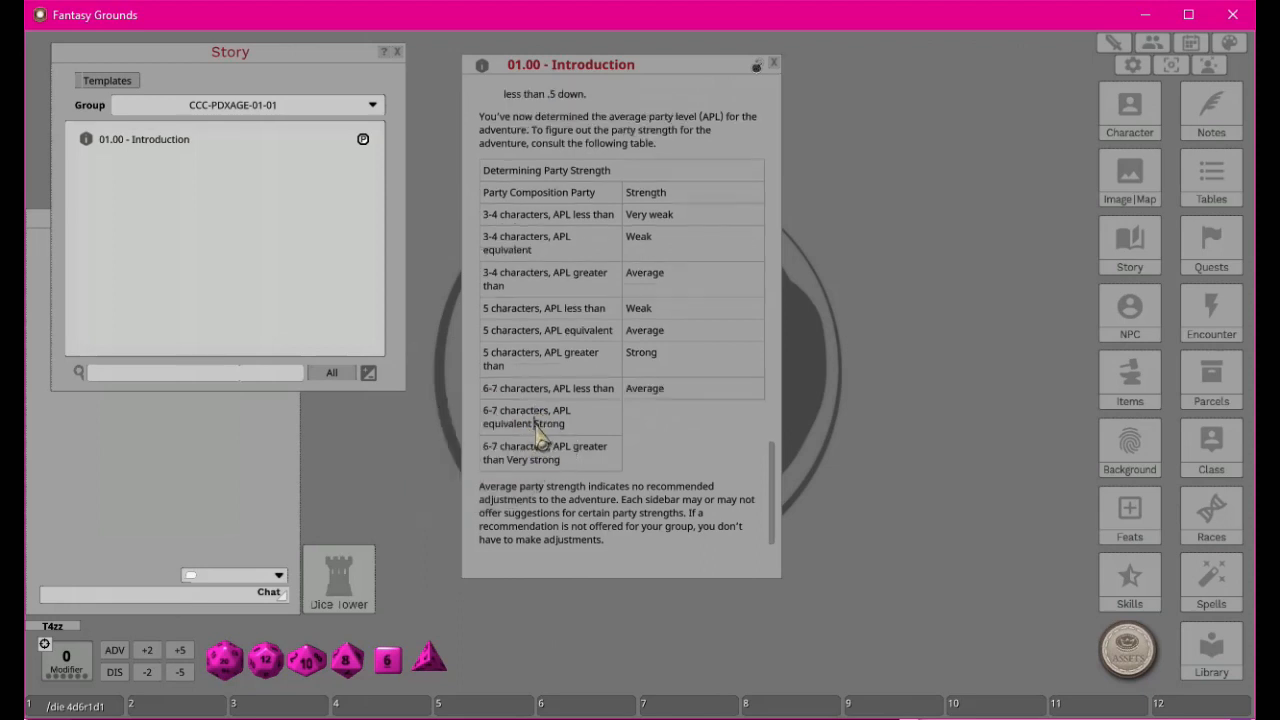
right_click(537, 428)
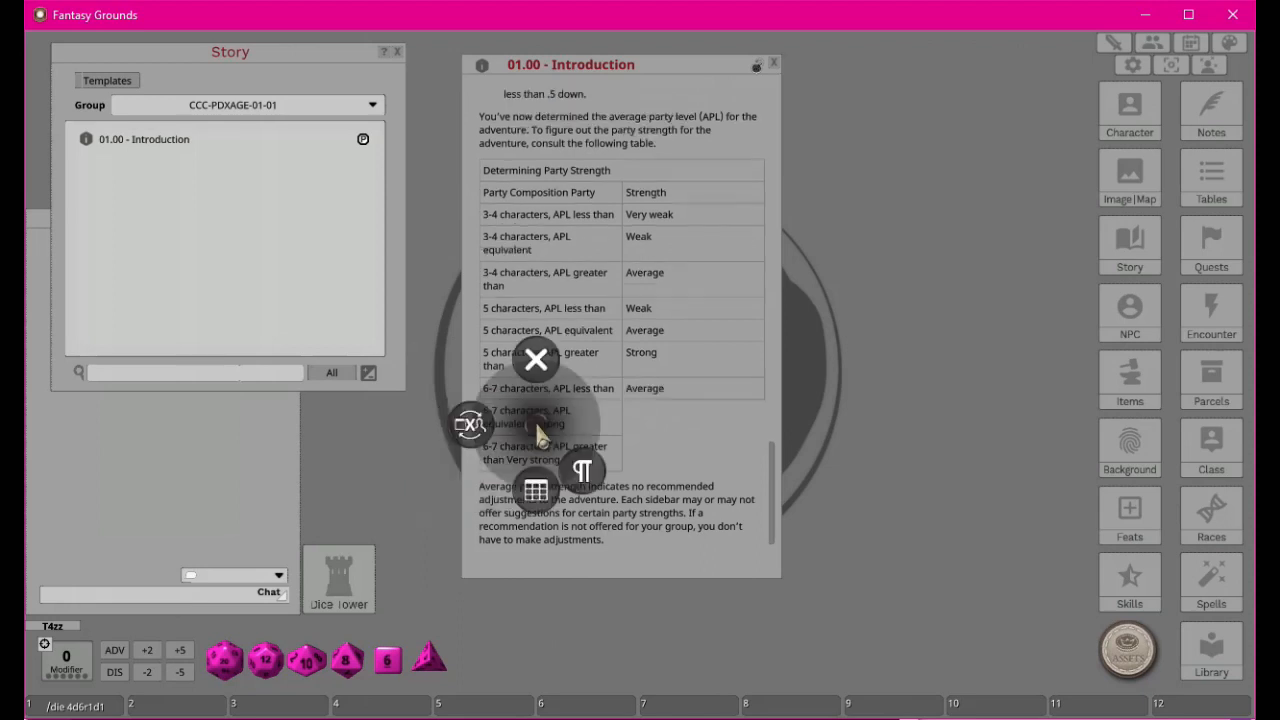
click(534, 487)
click(603, 487)
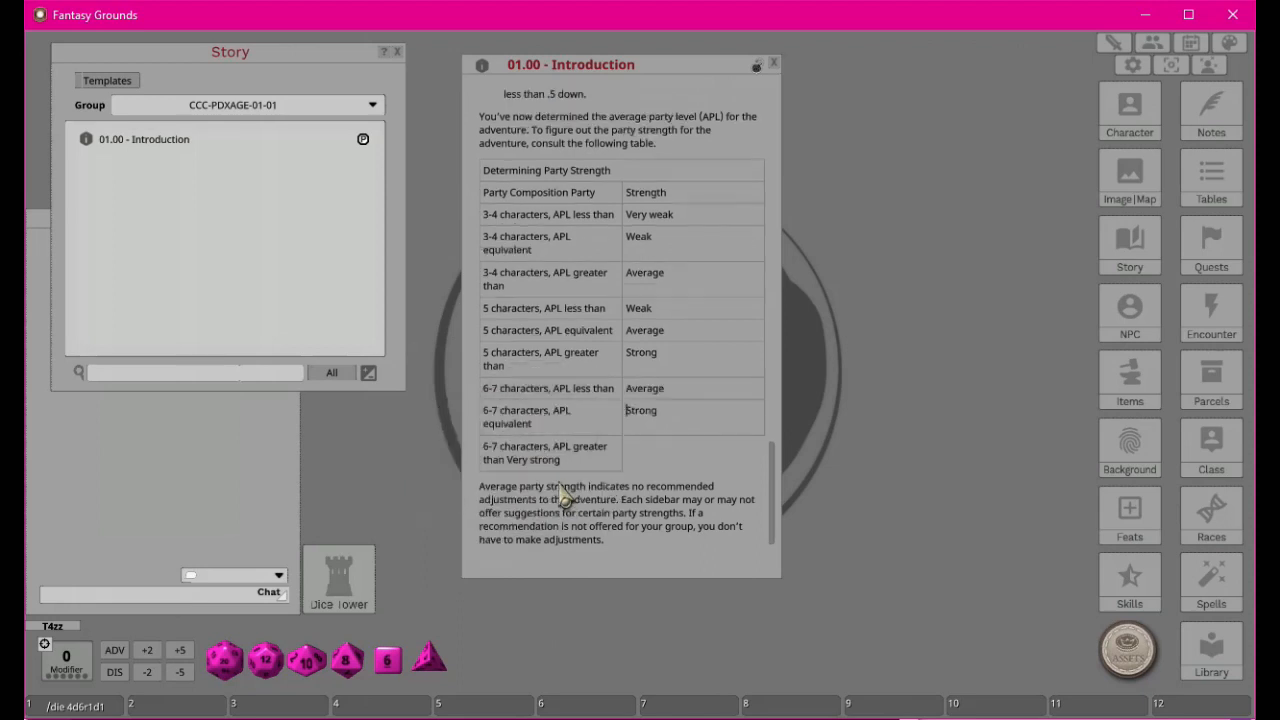
right_click(510, 465)
click(512, 529)
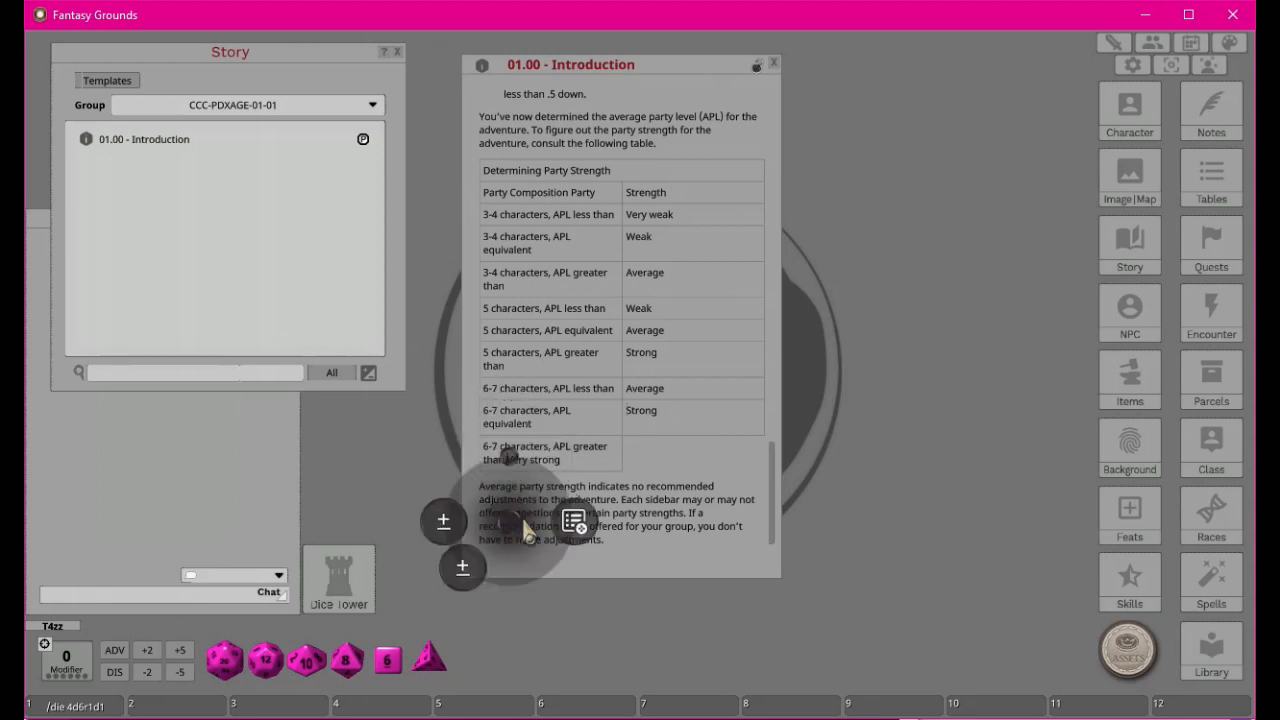
click(578, 527)
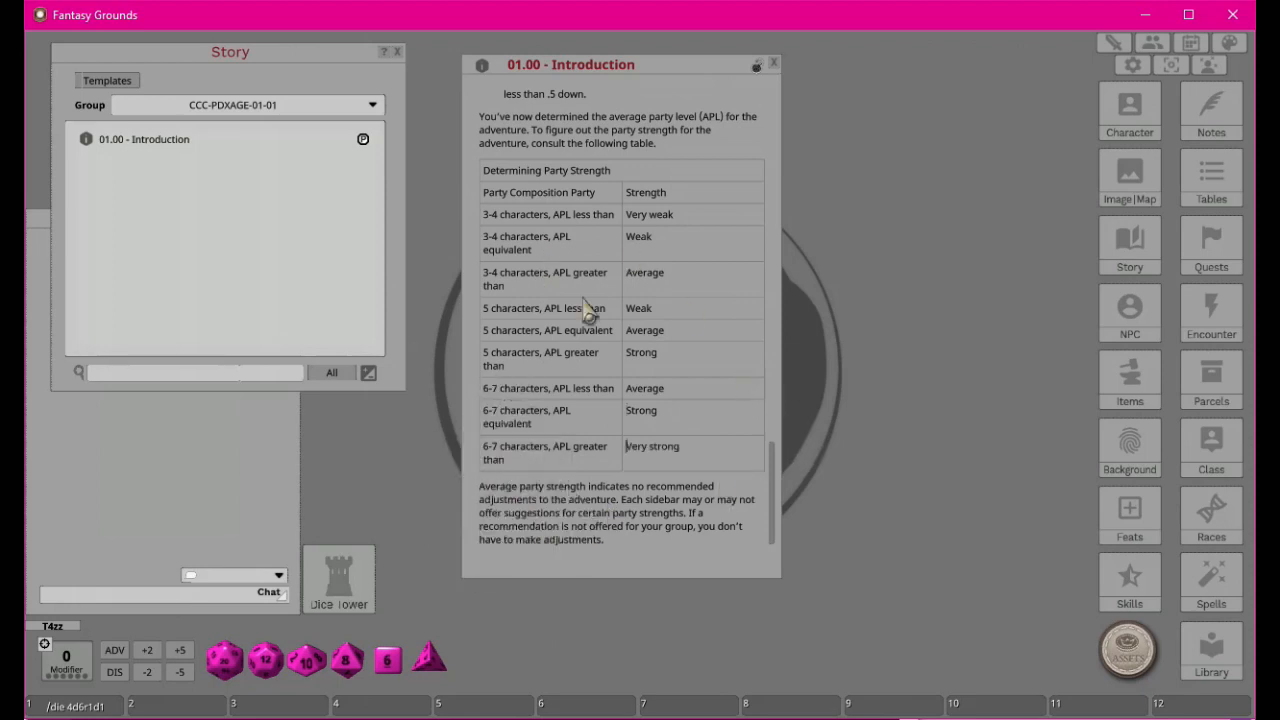
Review the finished party strength table and the Adjusting the Adventure text above it, and close the Introduction entry.
scroll(635, 342, up, 2)
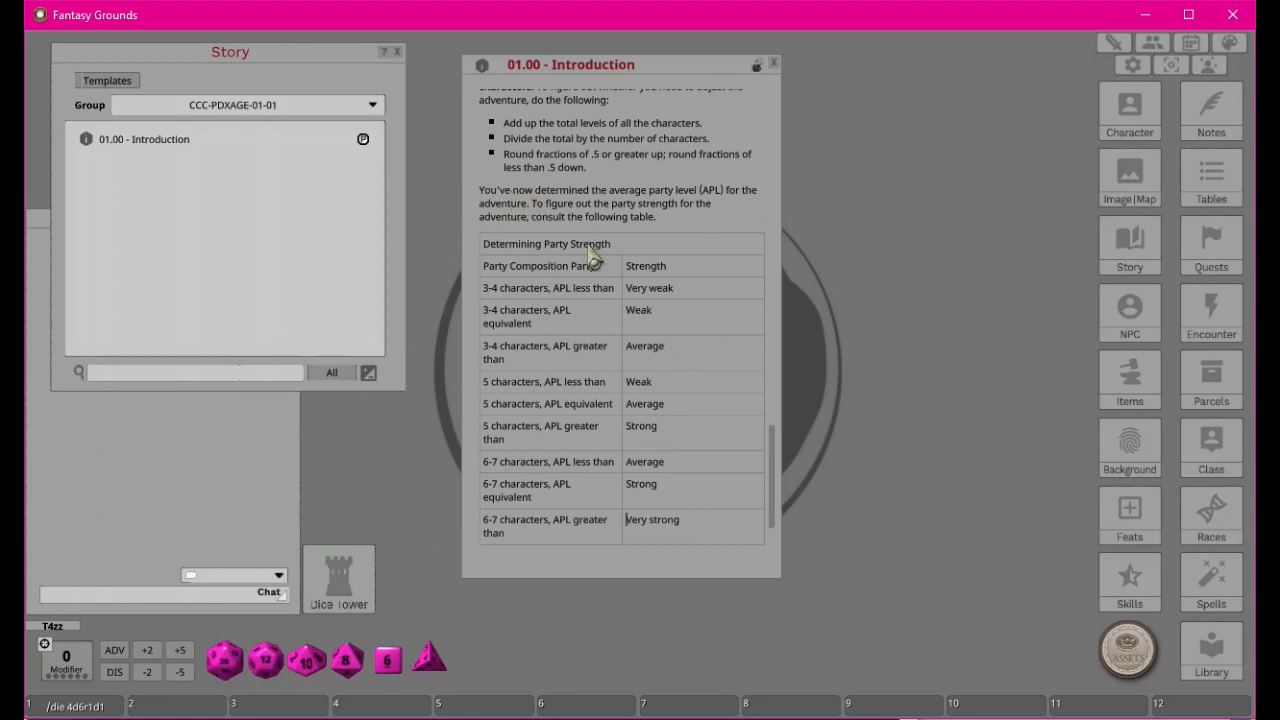
scroll(615, 250, up, 3)
scroll(740, 385, down, 5)
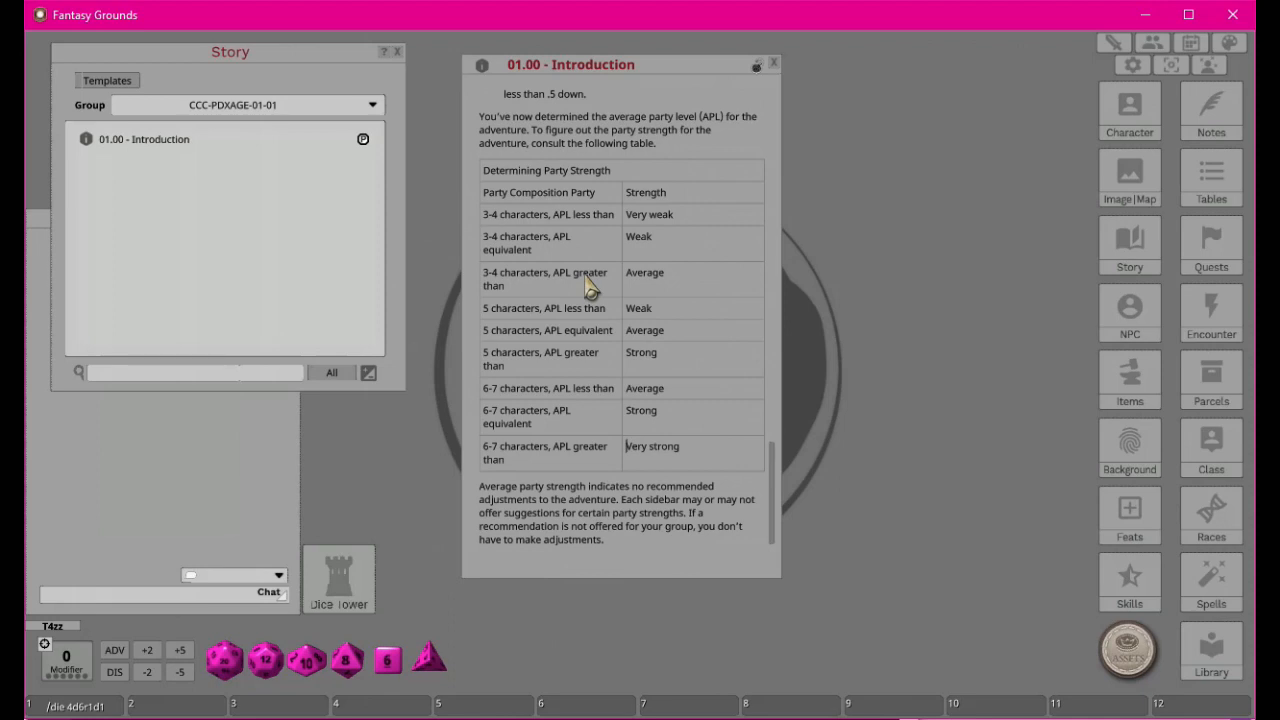
scroll(678, 300, up, 5)
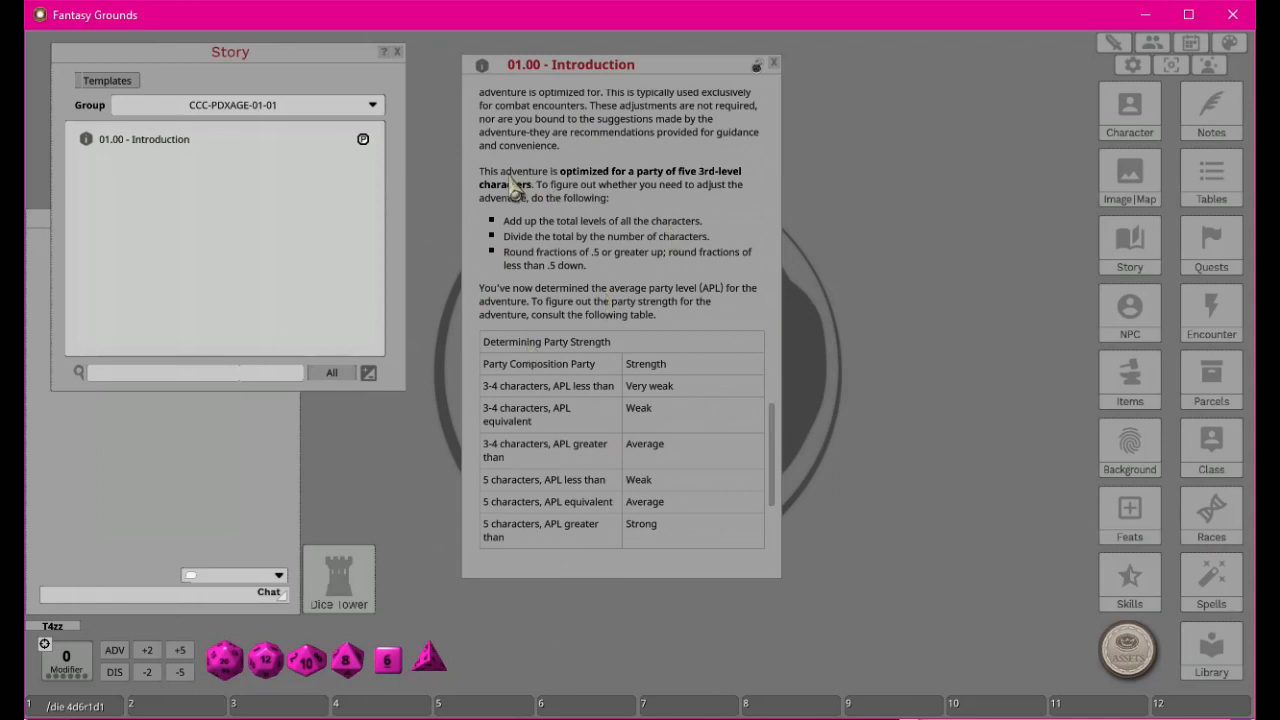
scroll(608, 192, up, 1)
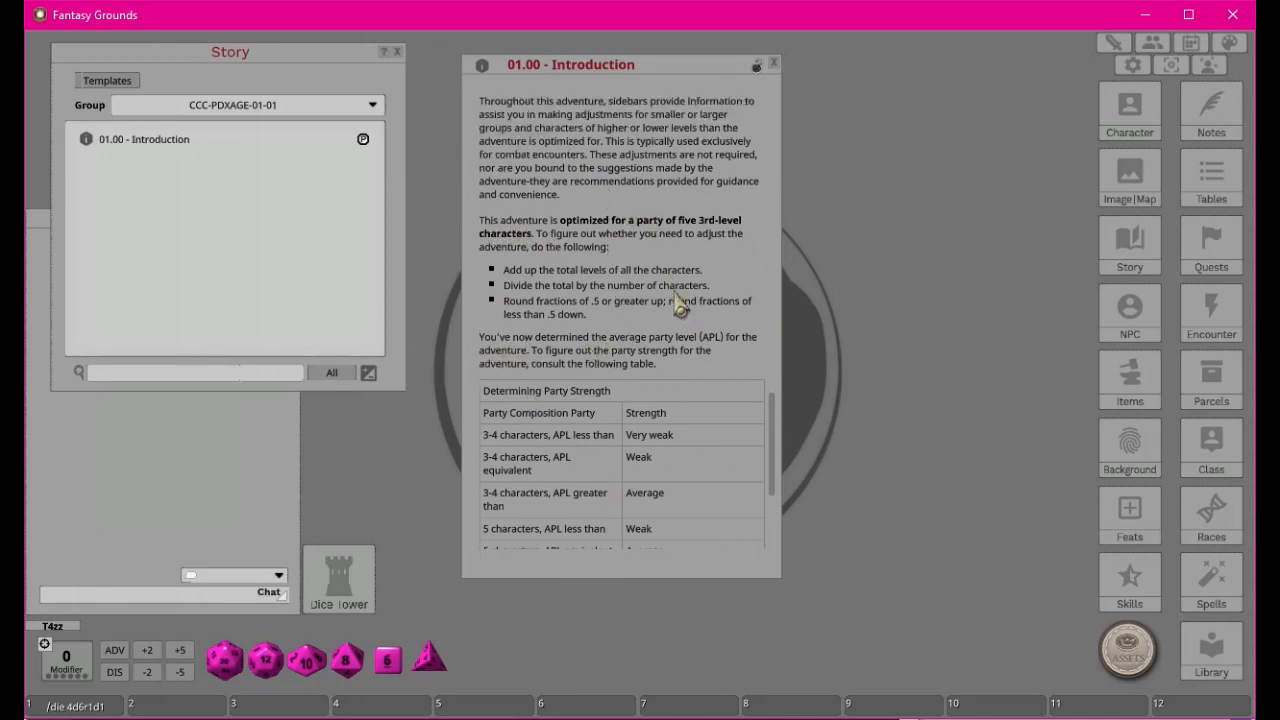
scroll(672, 298, up, 2)
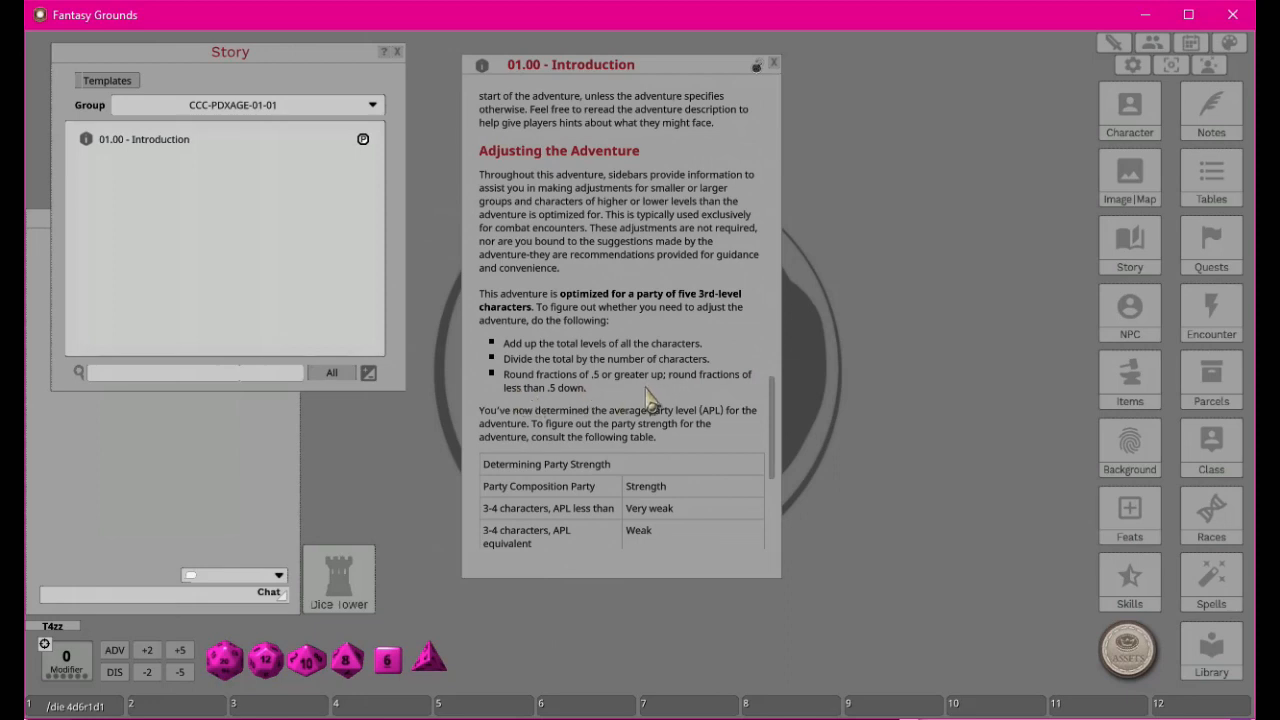
scroll(647, 398, down, 3)
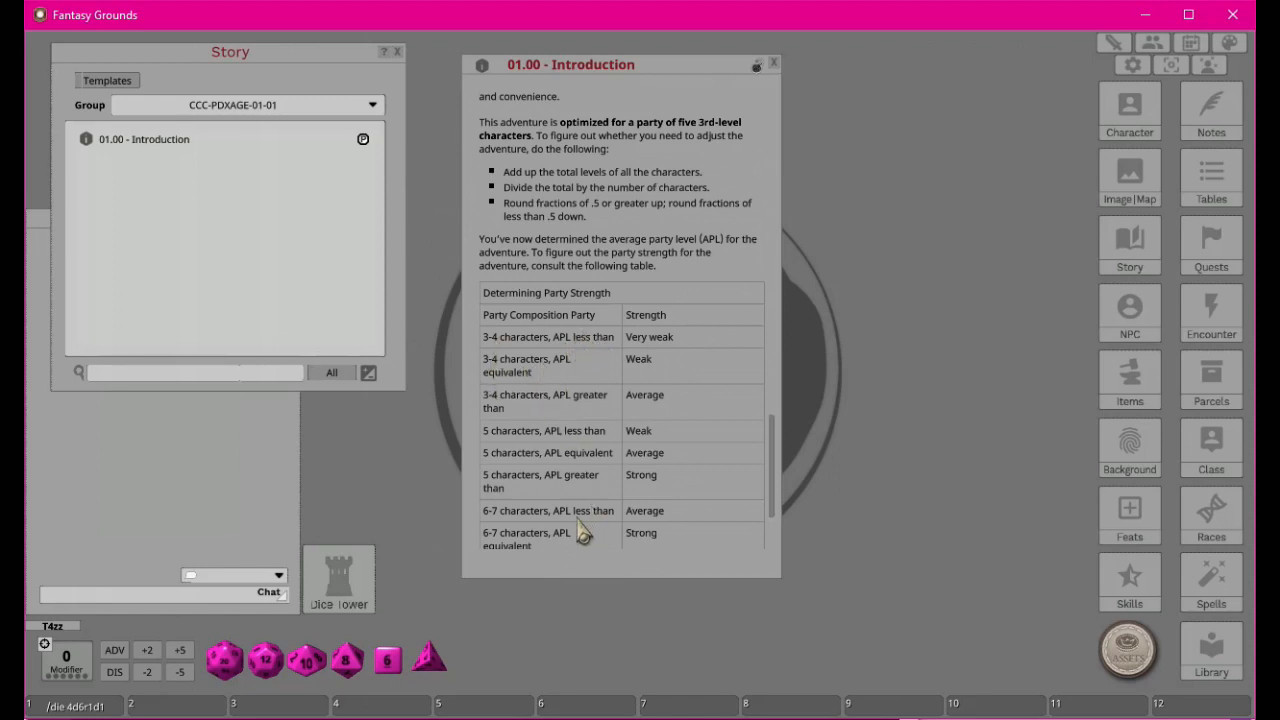
scroll(558, 368, down, 1)
scroll(563, 409, down, 2)
scroll(572, 420, up, 4)
scroll(575, 425, down, 4)
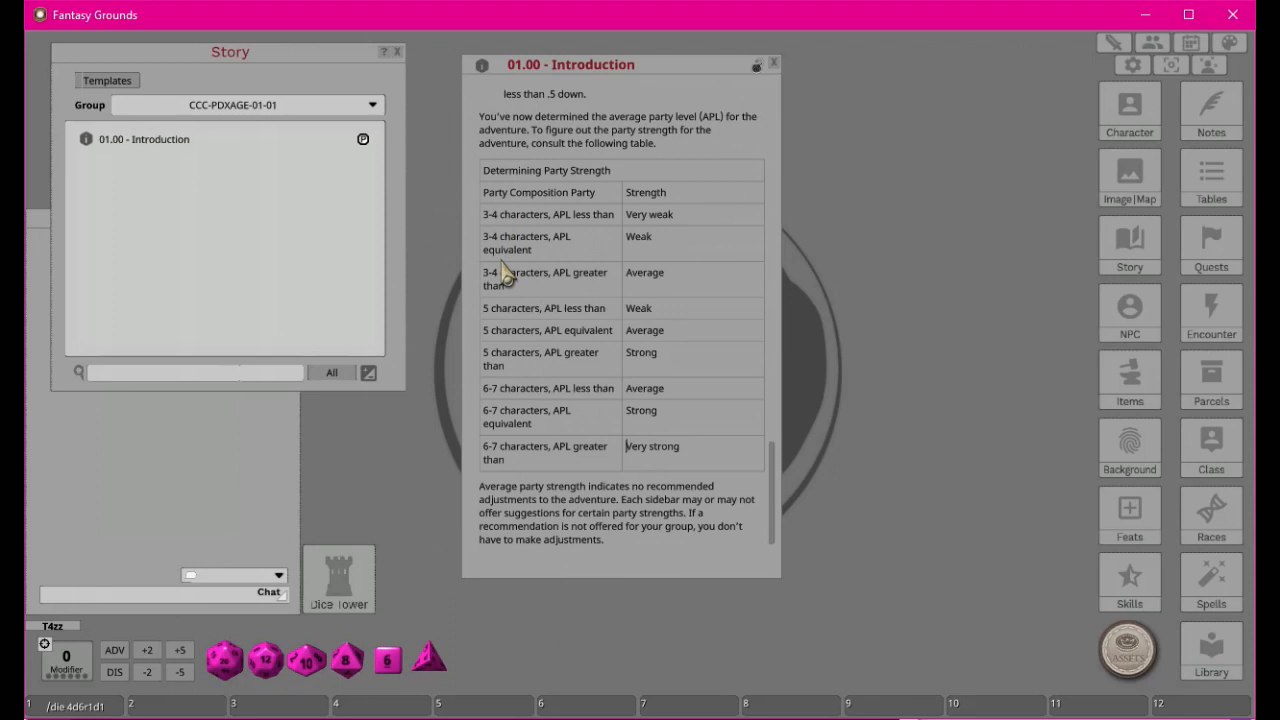
click(774, 63)
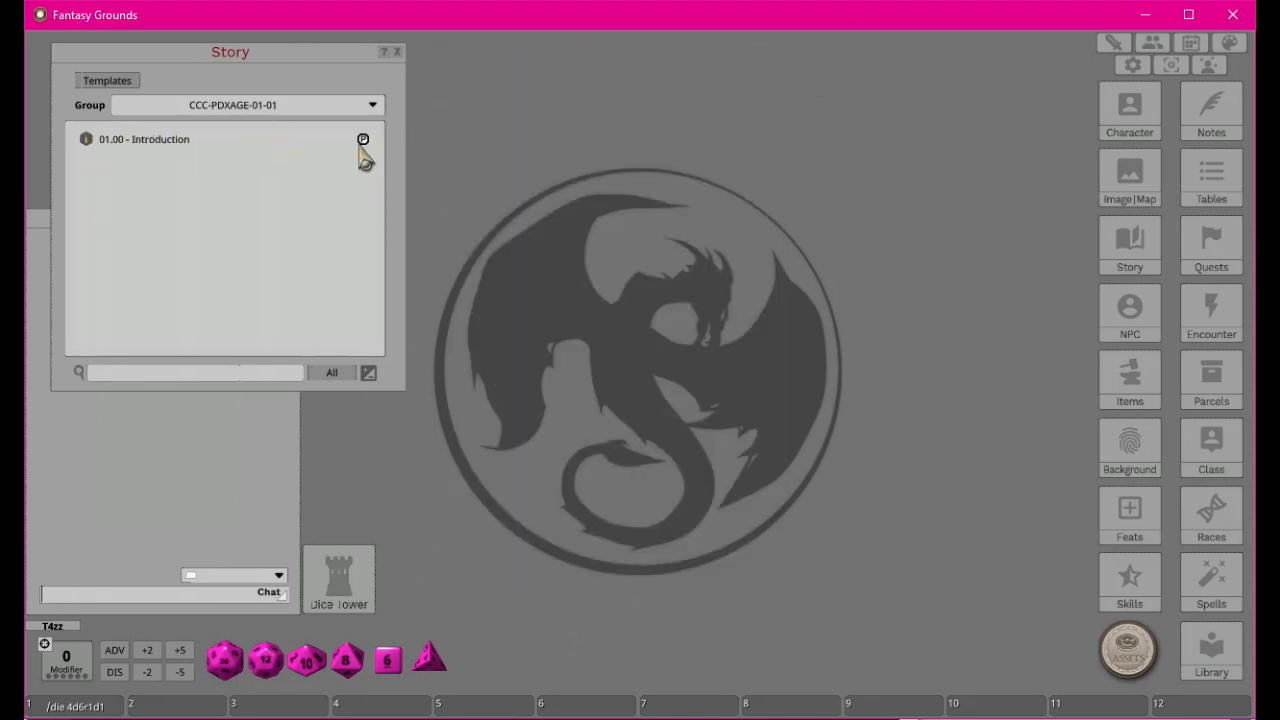
Reopen the Introduction entry, check the formatting of its headings, paragraphs and bulleted lists, and close it.
click(86, 139)
scroll(672, 462, down, 20)
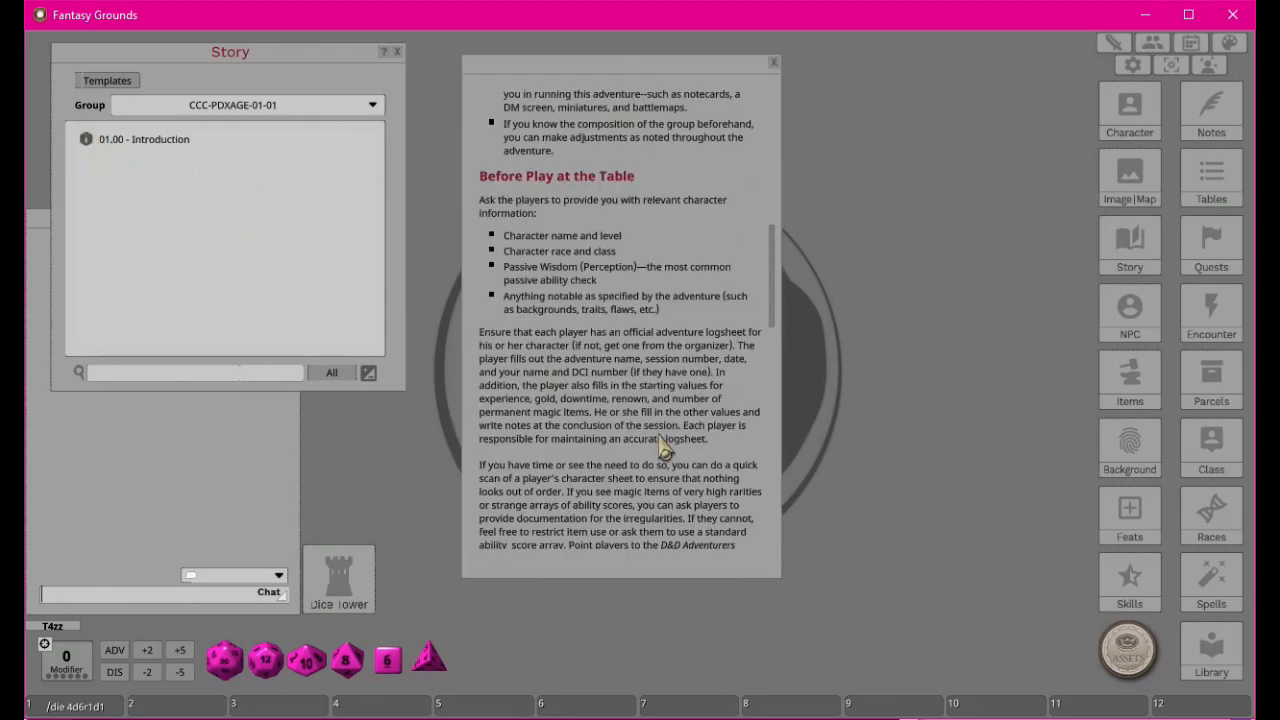
scroll(640, 310, up, 15)
scroll(630, 293, up, 10)
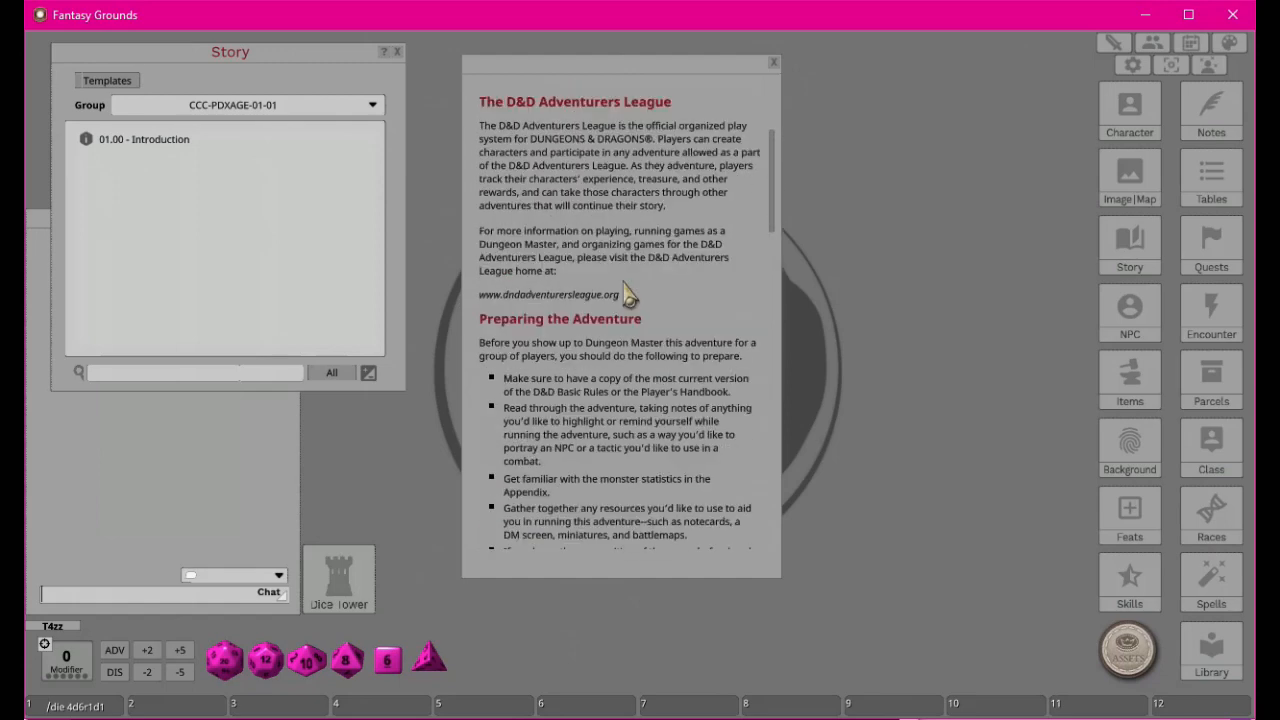
scroll(578, 108, up, 3)
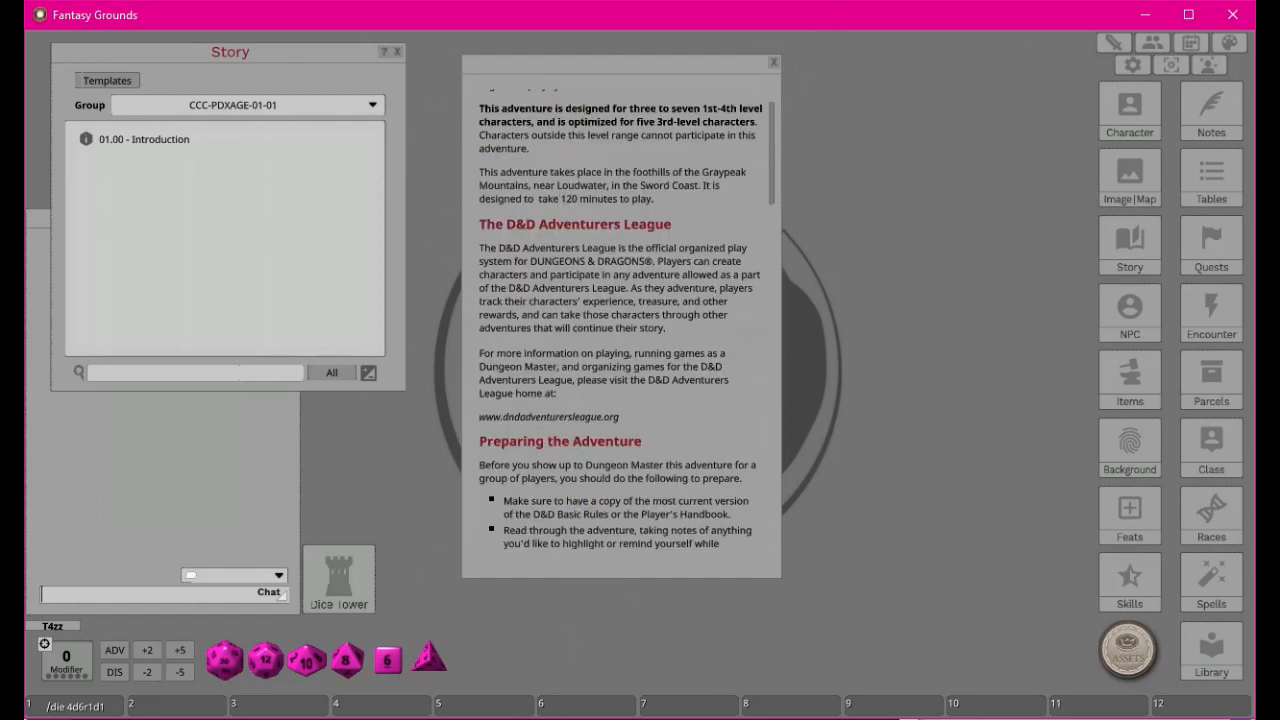
click(773, 63)
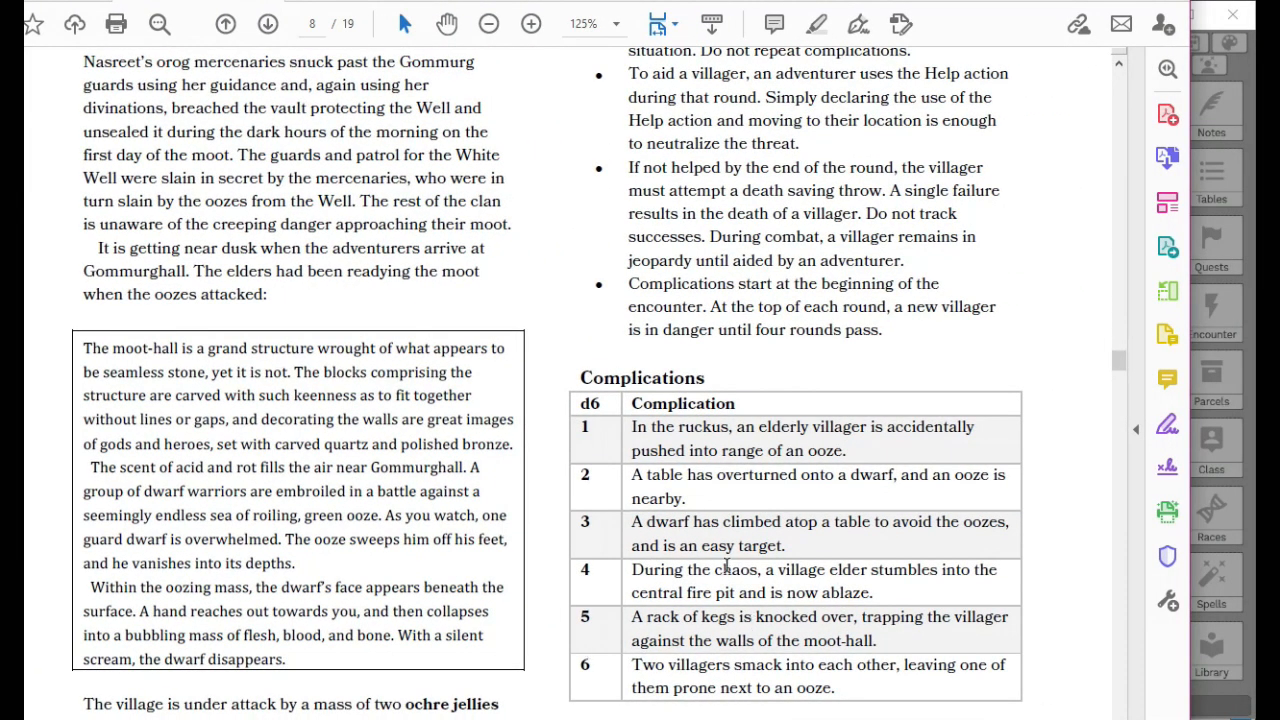
In the adventure PDF, examine the Approaching Gommurghall section on page 8, including the ochre jellies fight, its party adjustments and the Complications table.
scroll(586, 363, up, 10)
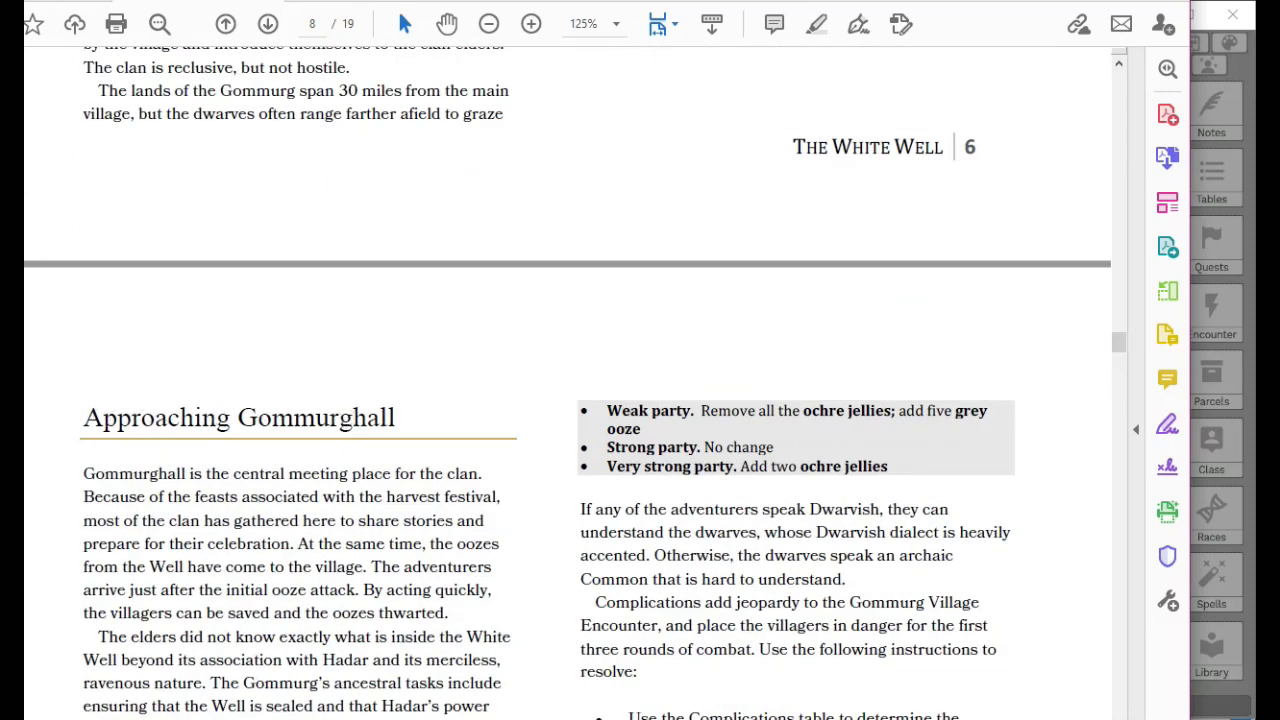
scroll(767, 402, down, 3)
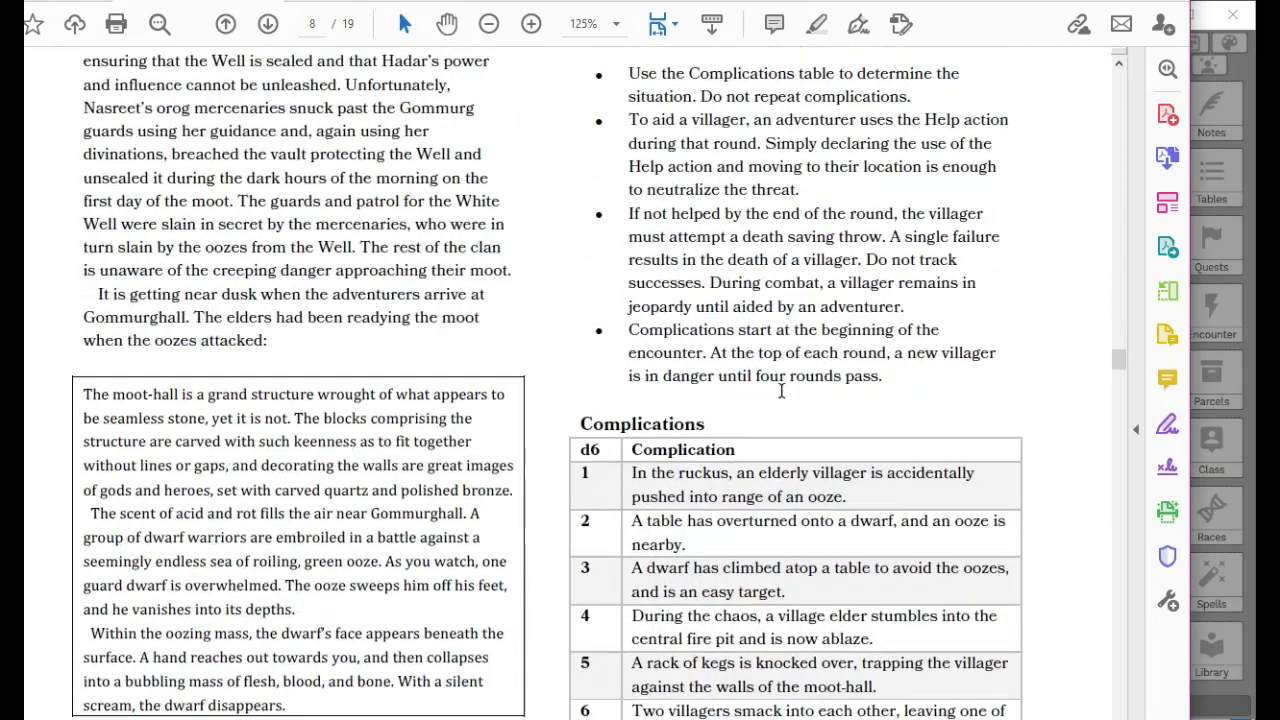
scroll(770, 390, up, 6)
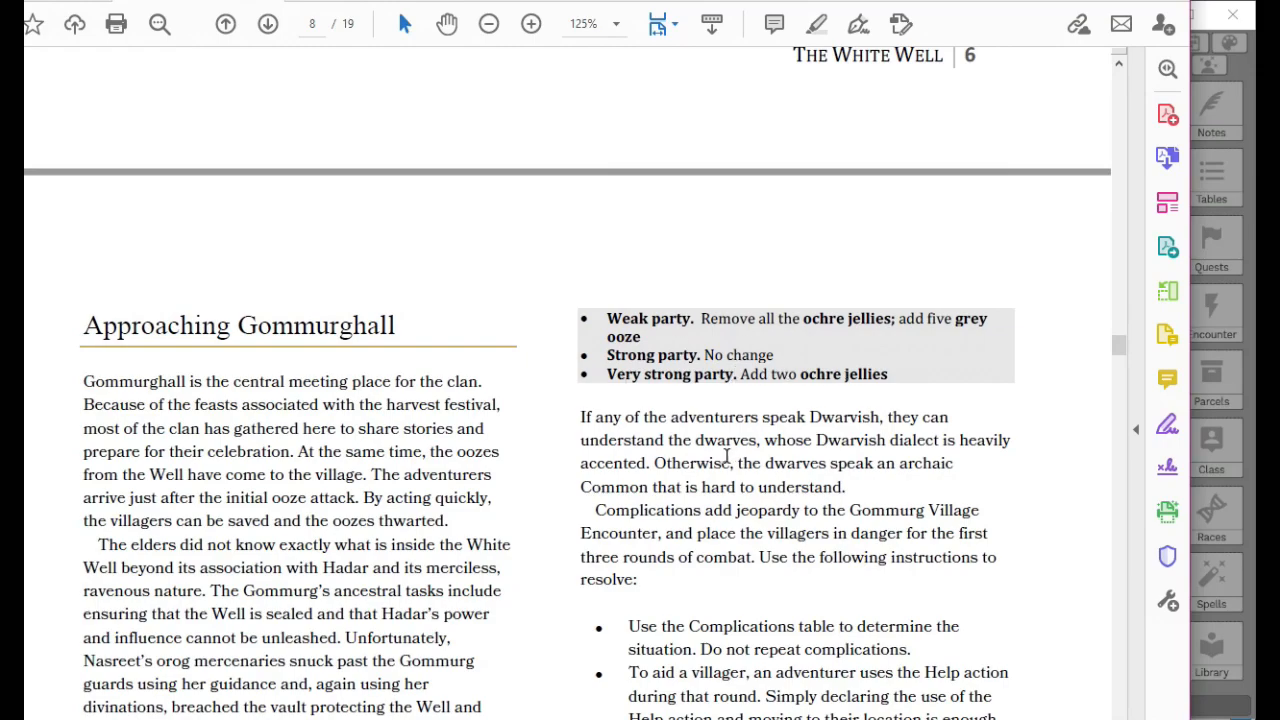
scroll(730, 455, down, 10)
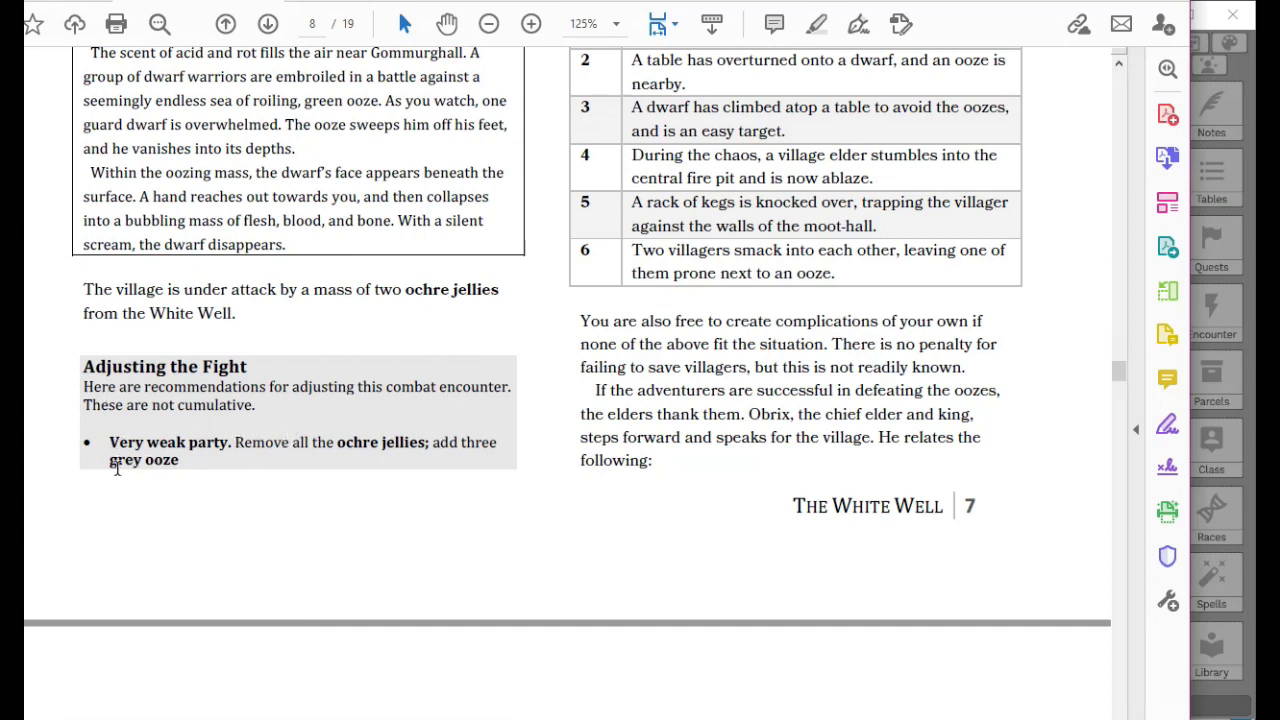
scroll(537, 413, up, 15)
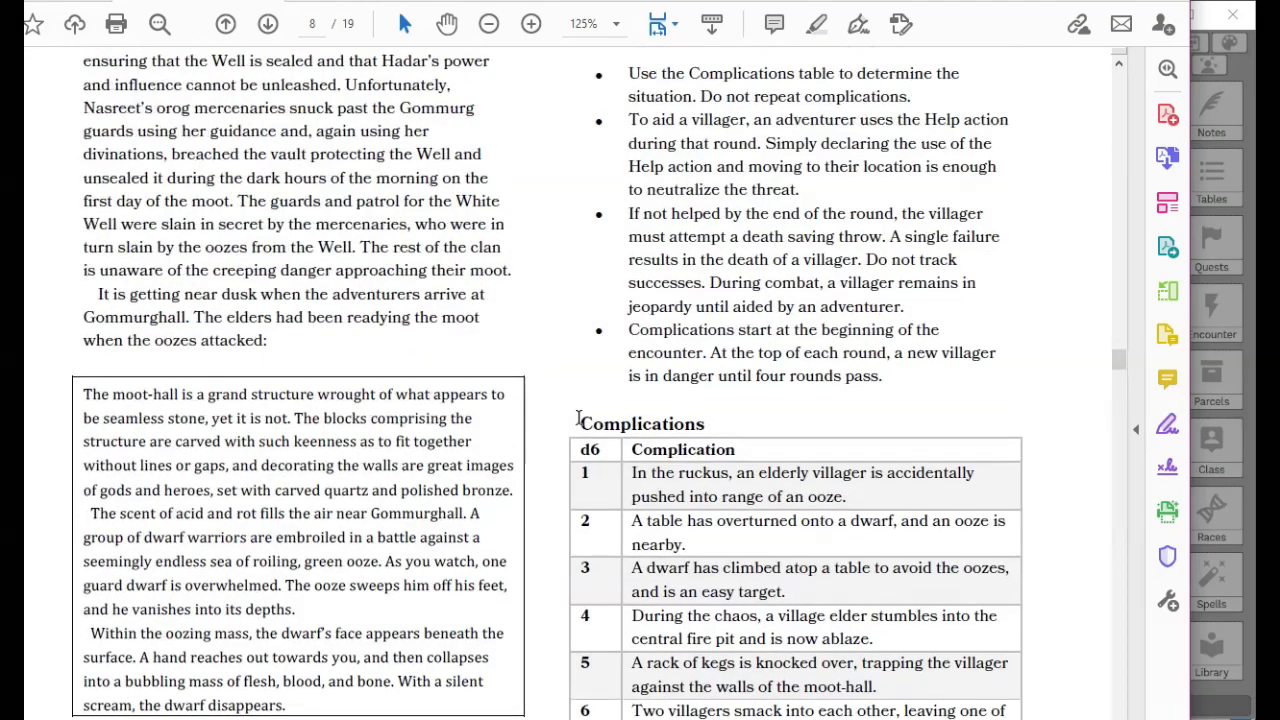
scroll(590, 395, down, 12)
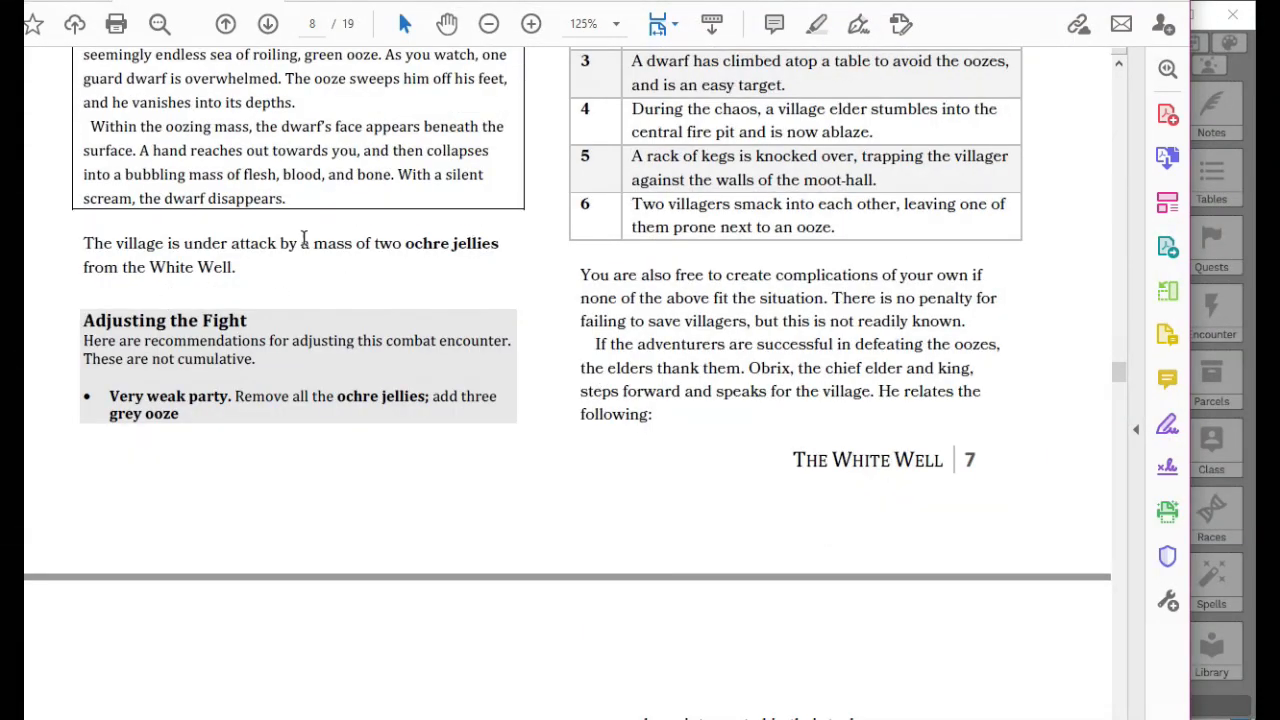
drag(86, 243, 297, 285)
click(399, 243)
double_click(378, 249)
scroll(540, 330, up, 10)
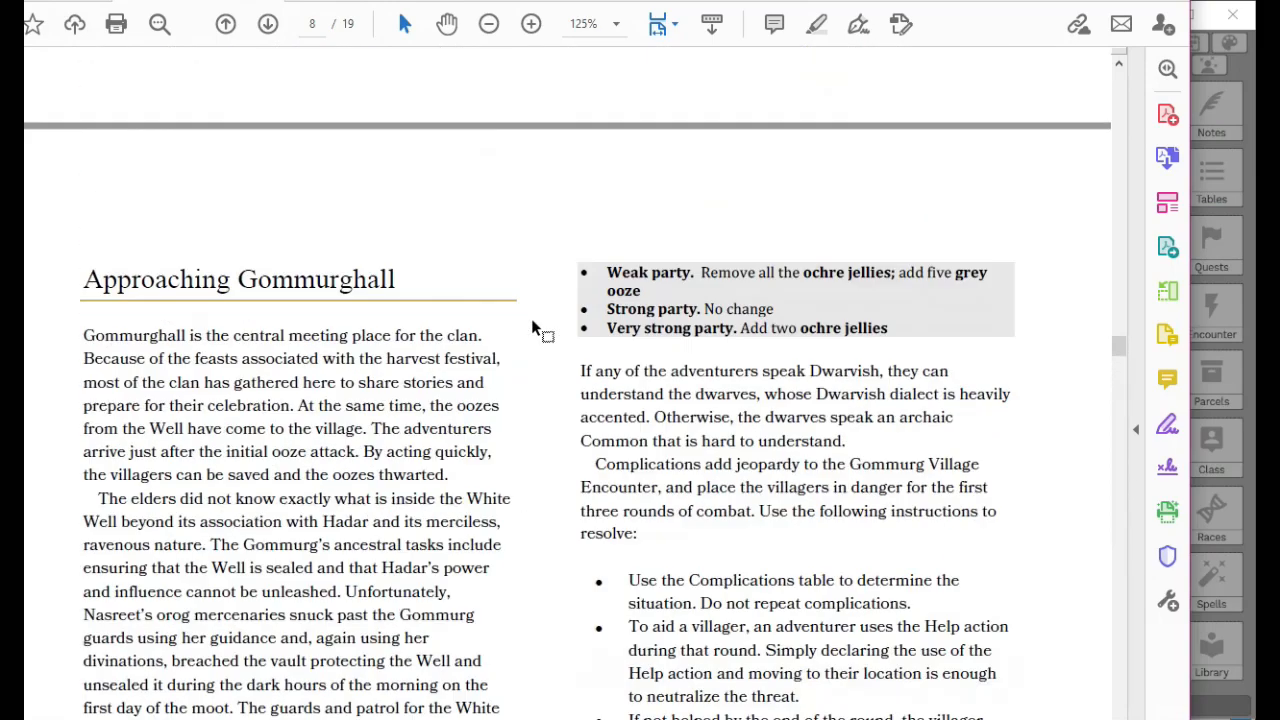
scroll(536, 330, up, 2)
scroll(531, 318, down, 10)
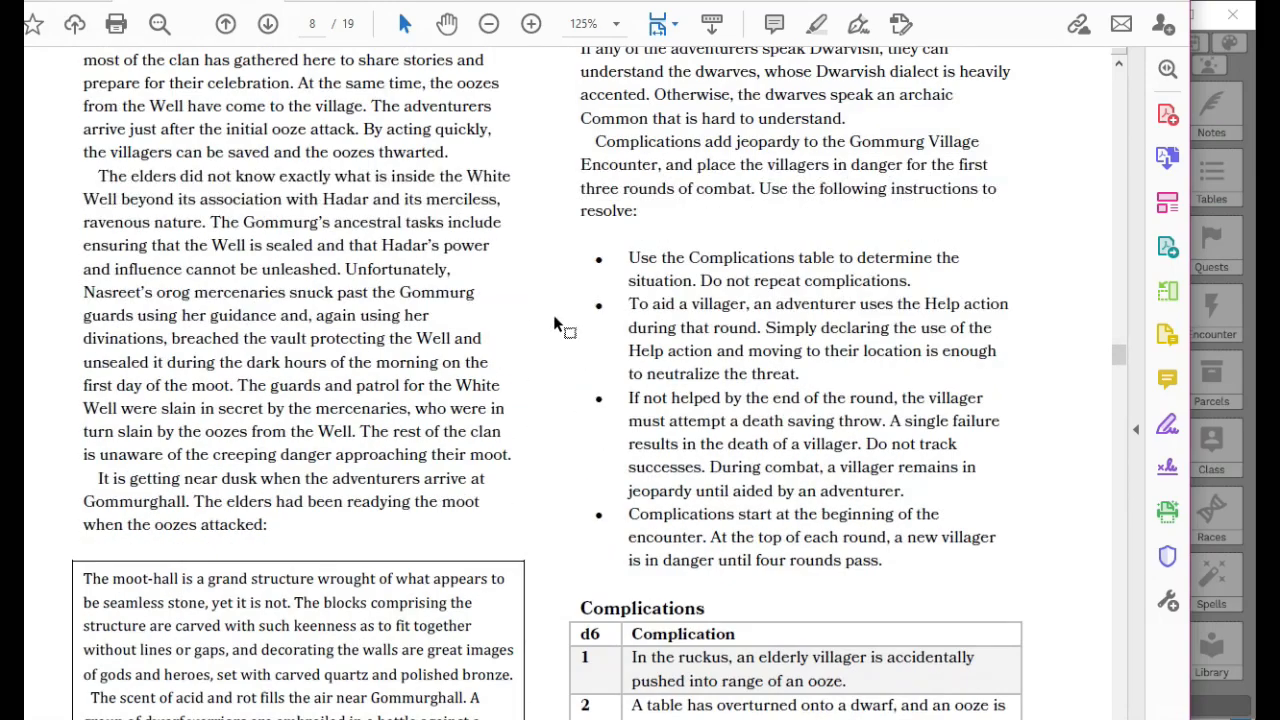
scroll(748, 316, down, 10)
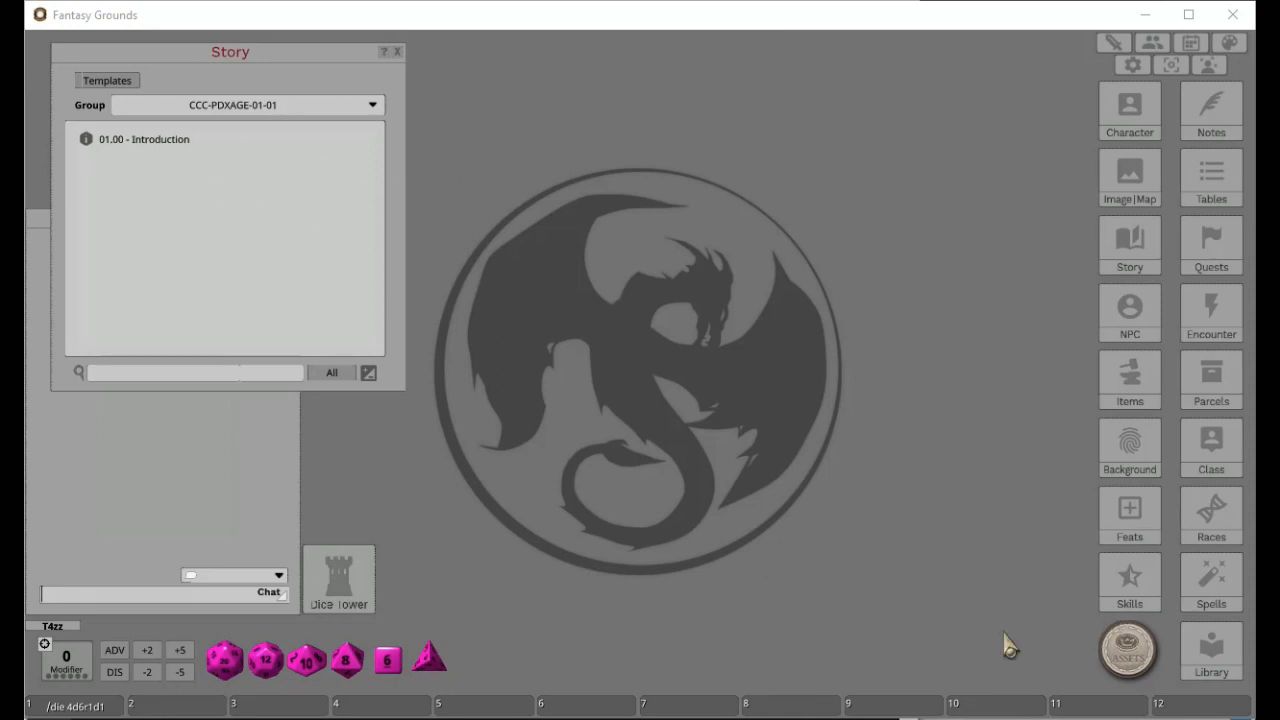
Switch to Fantasy Grounds and create a new blank table in the CCC-PDXAGE-01-01 tables group, positioning its window beside the list.
click(1214, 168)
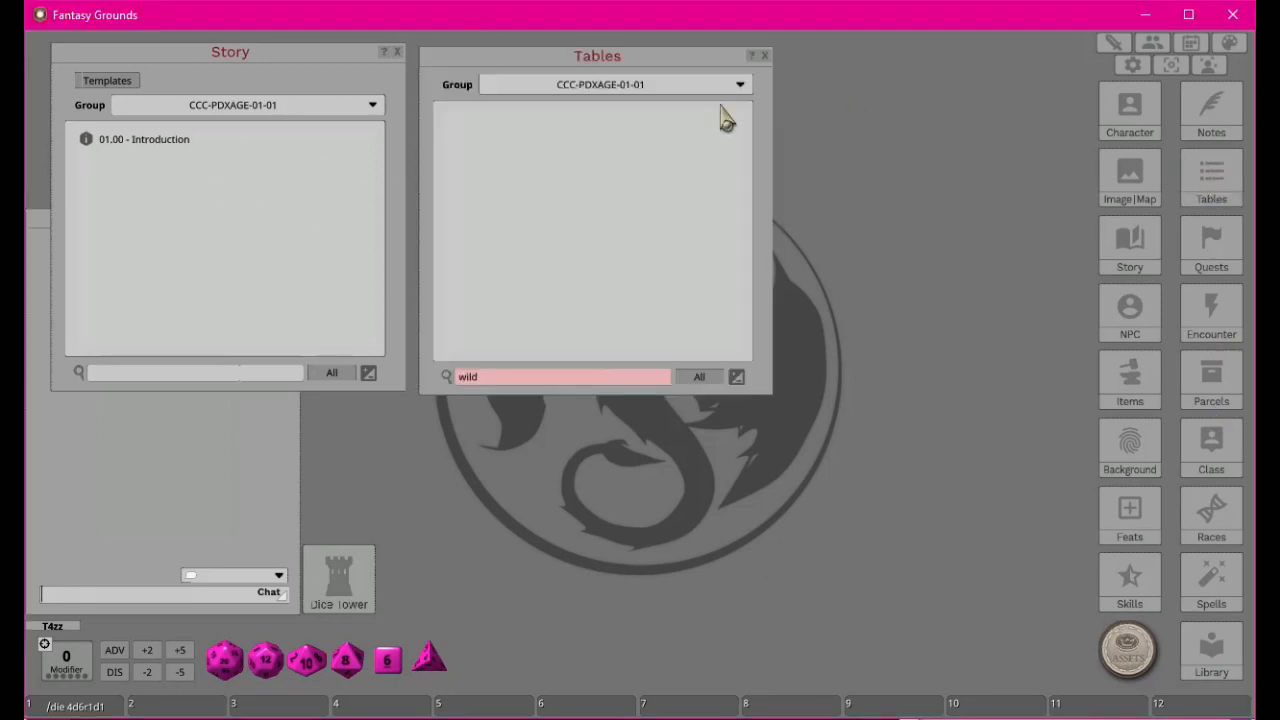
click(736, 376)
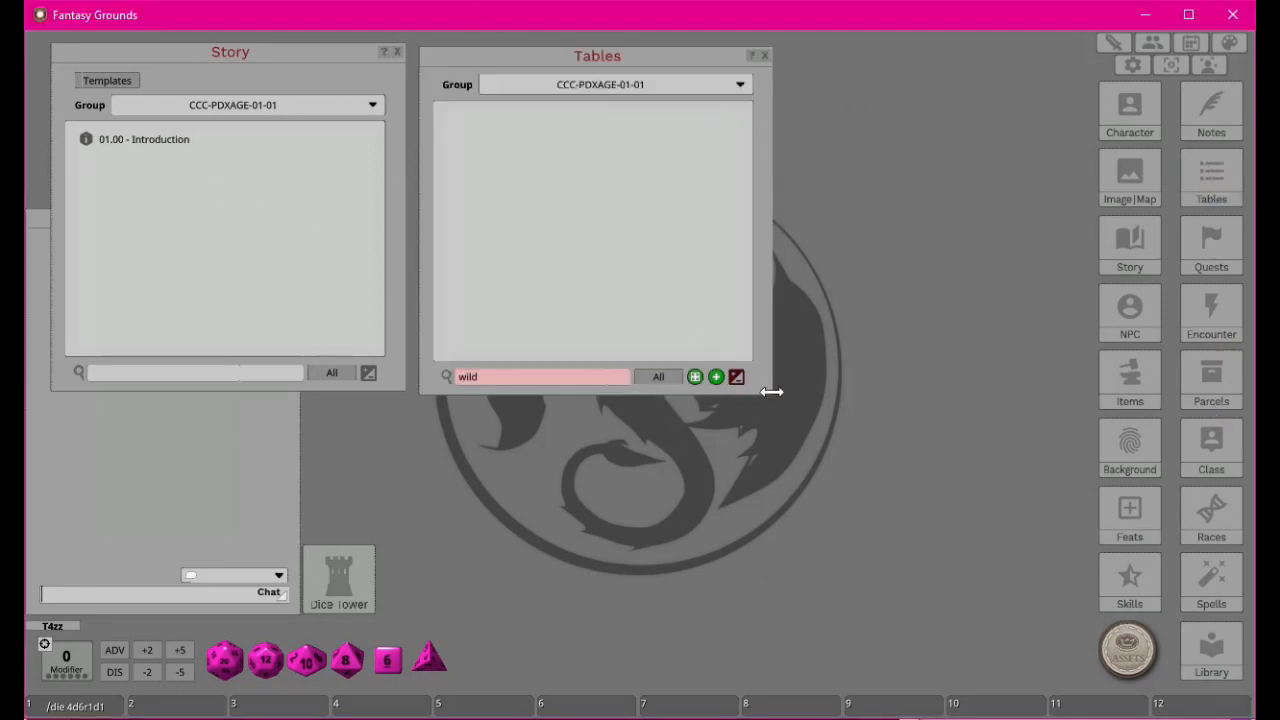
click(716, 377)
drag(660, 450, 771, 367)
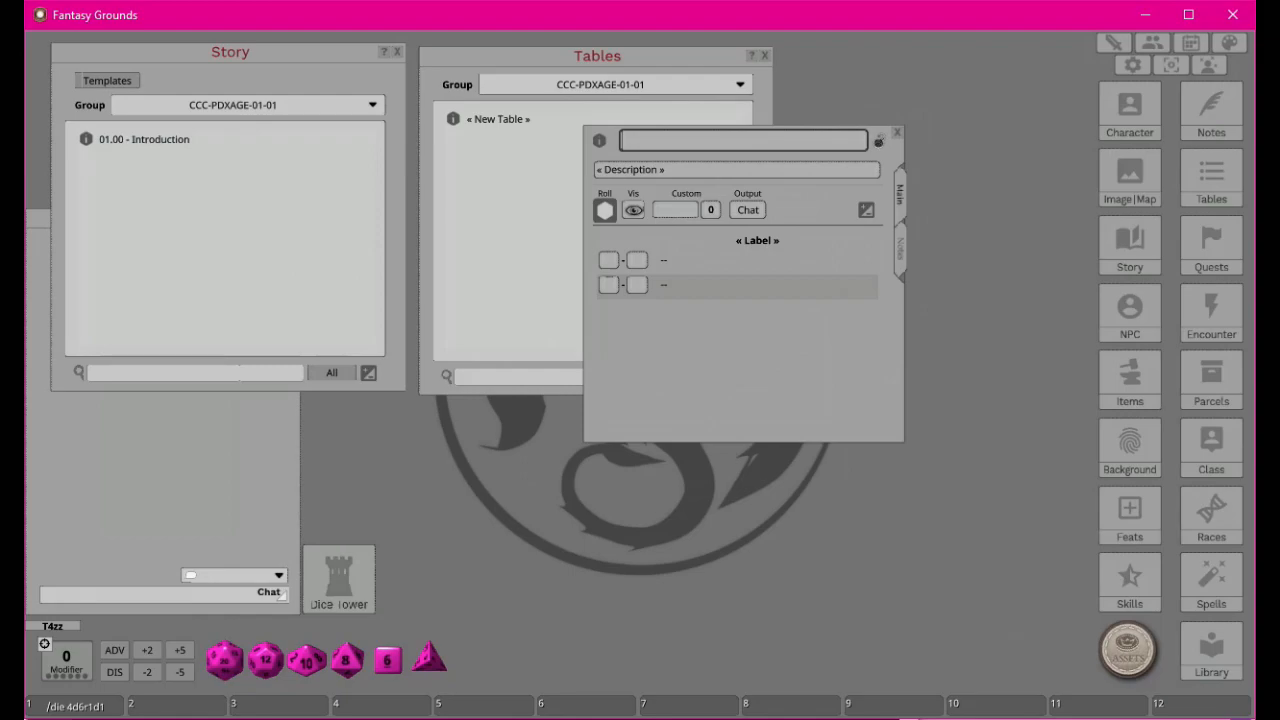
Set the new table's custom roll to a single d6.
key(alt+Tab)
drag(843, 0, 638, 2)
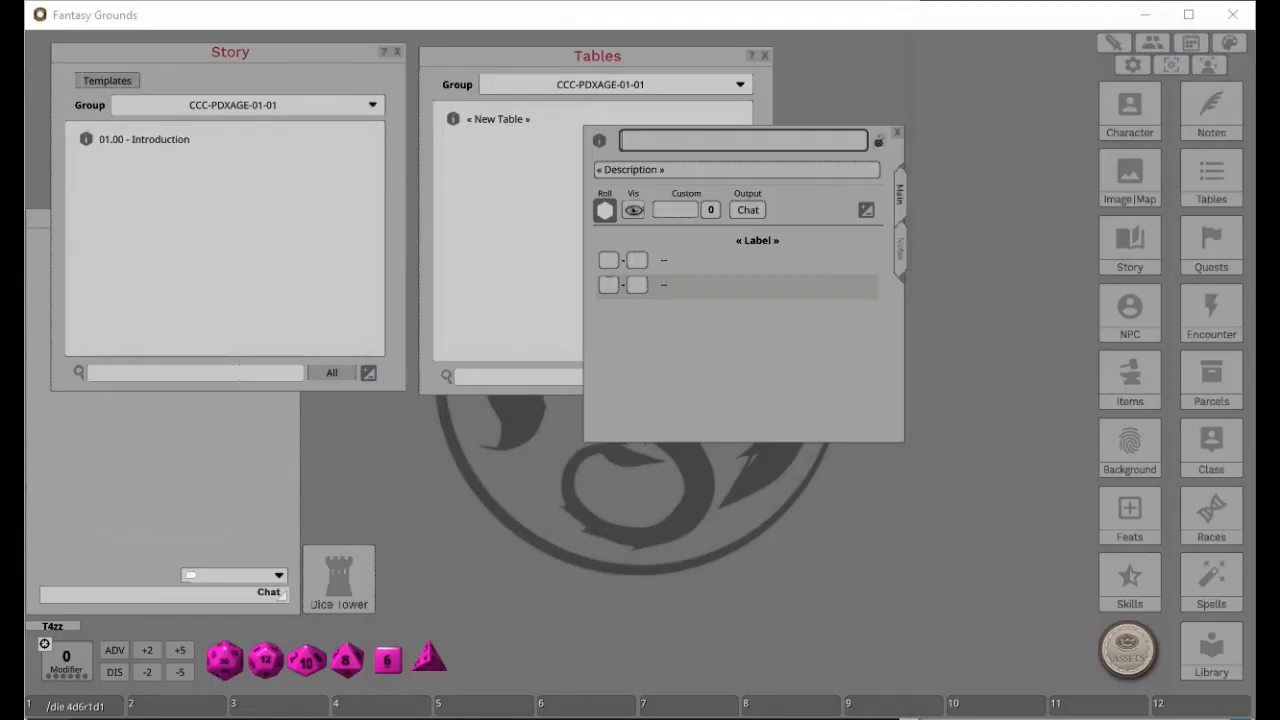
drag(388, 662, 675, 210)
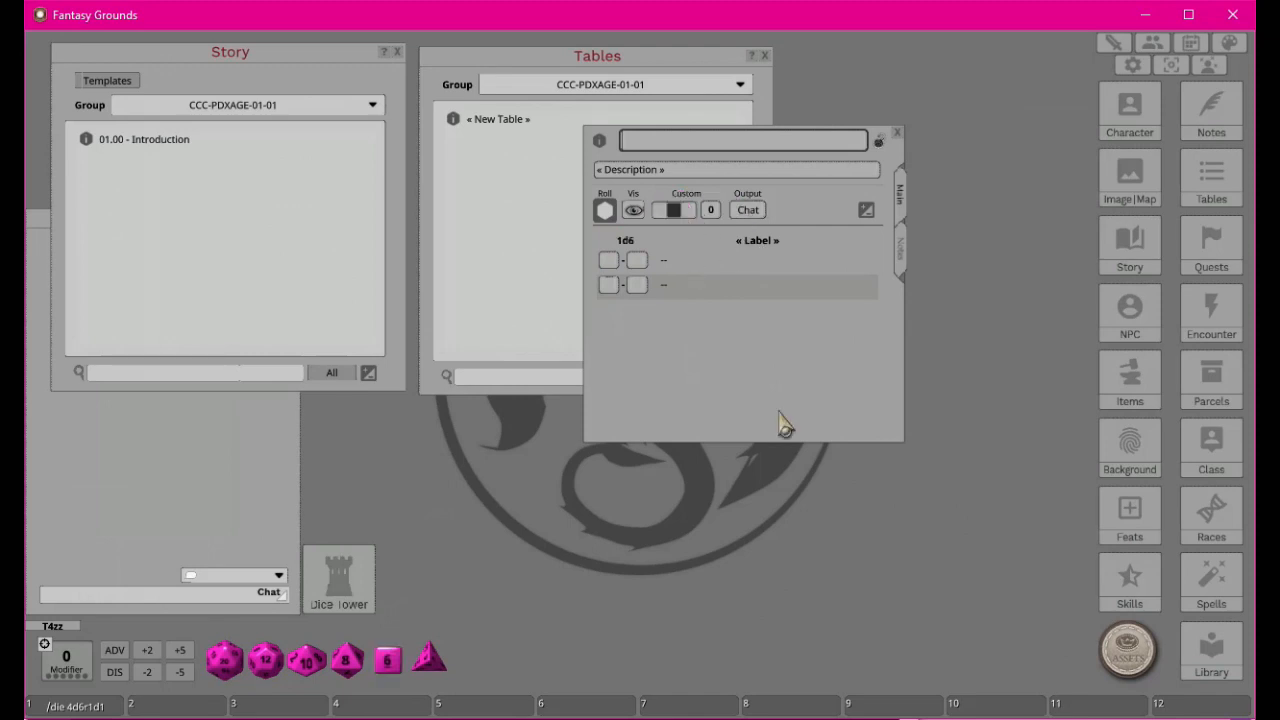
Label the table's results column "Complications".
click(769, 245)
key(shift)
text(Com)
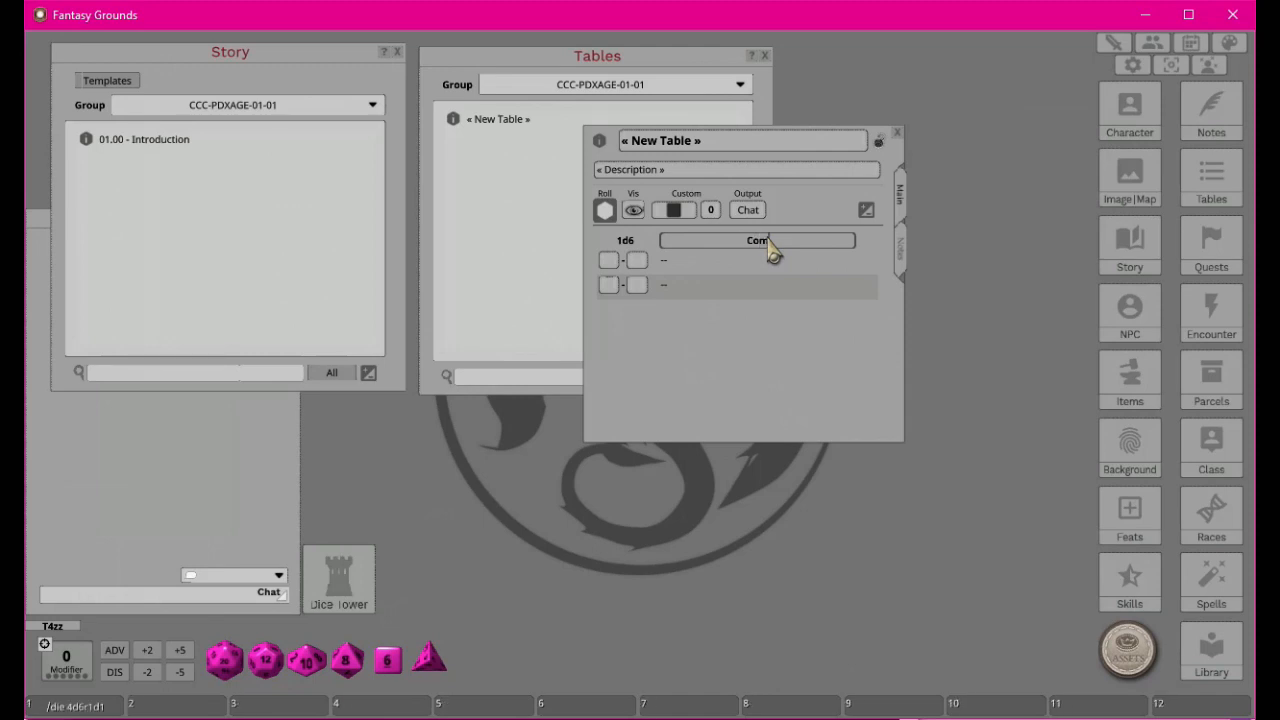
text(plications)
Add four rows to the table for a total of six, and finish editing the row list.
click(866, 211)
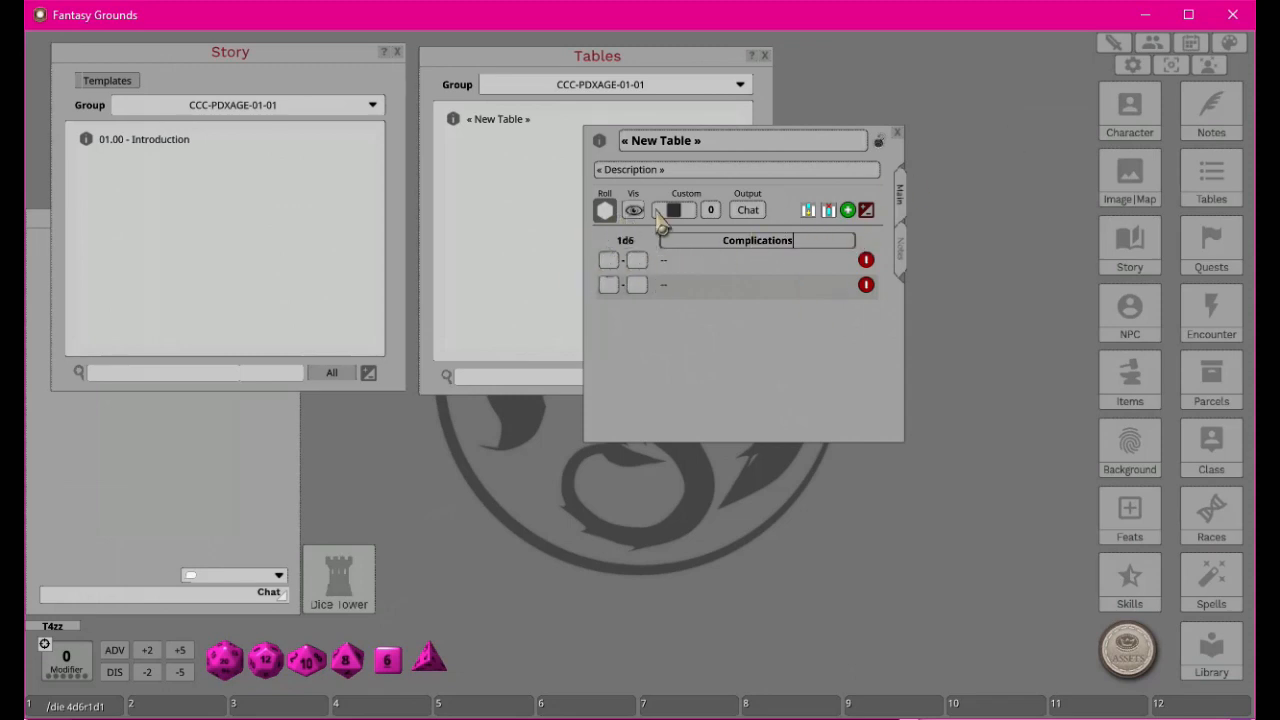
click(857, 224)
click(857, 224)
click(857, 224)
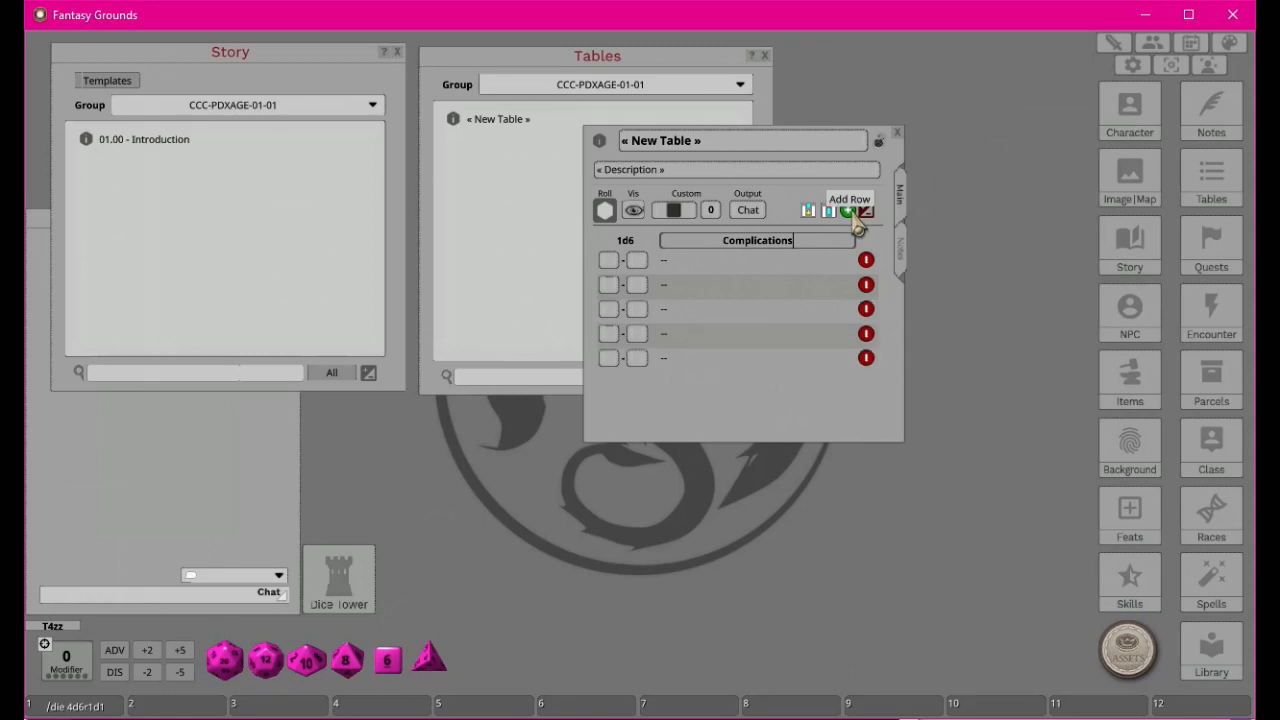
click(857, 224)
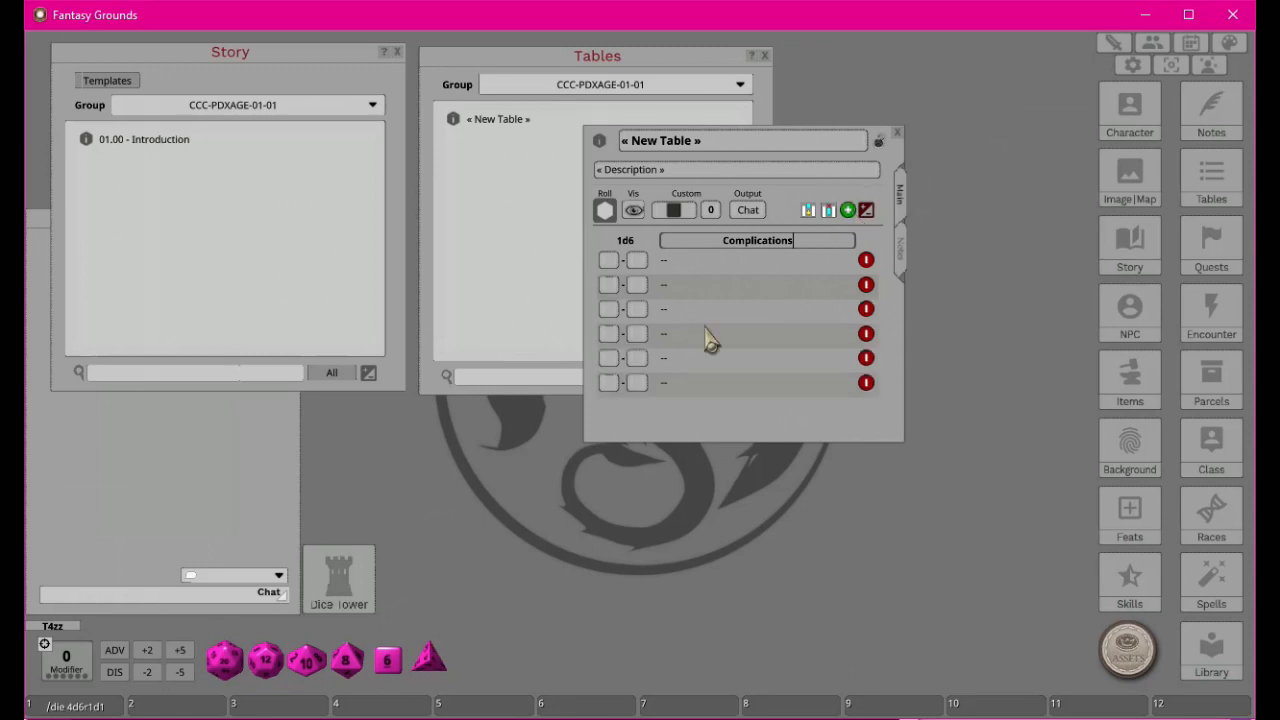
click(866, 213)
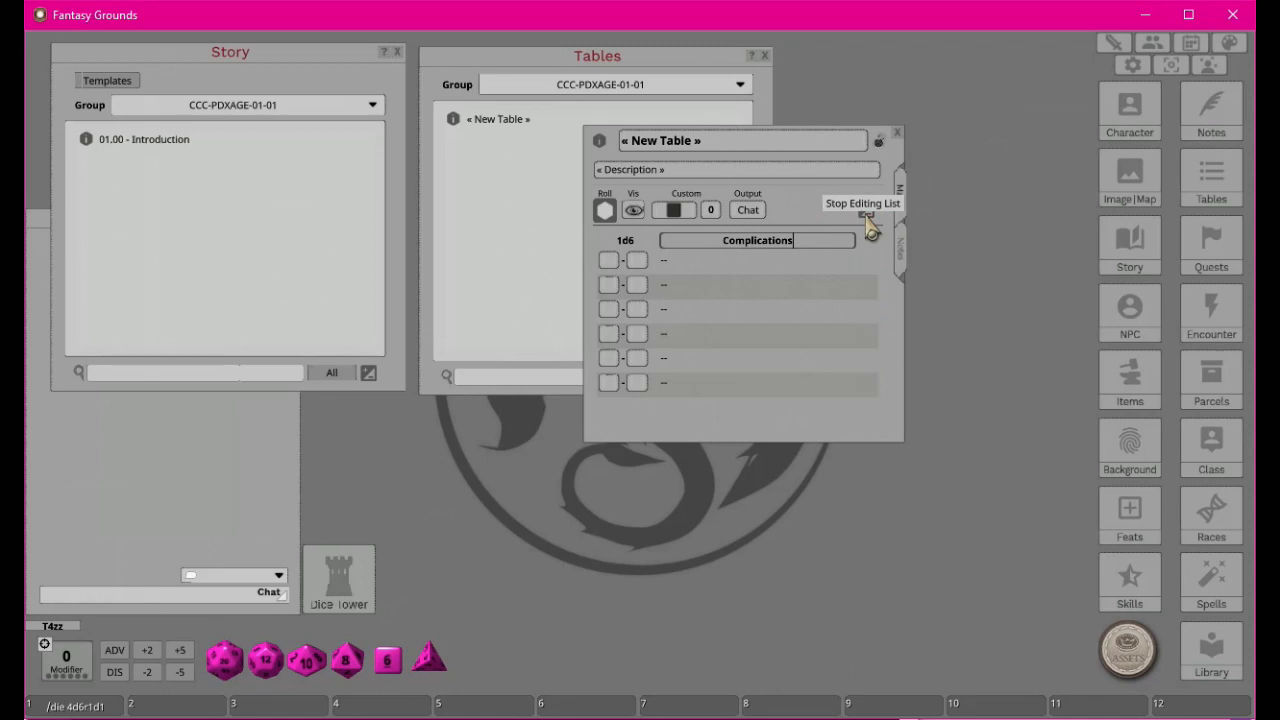
Enter the d6 ranges 1-1, 2-2 and 3-3 for three of the table's rows.
click(608, 261)
text(1)
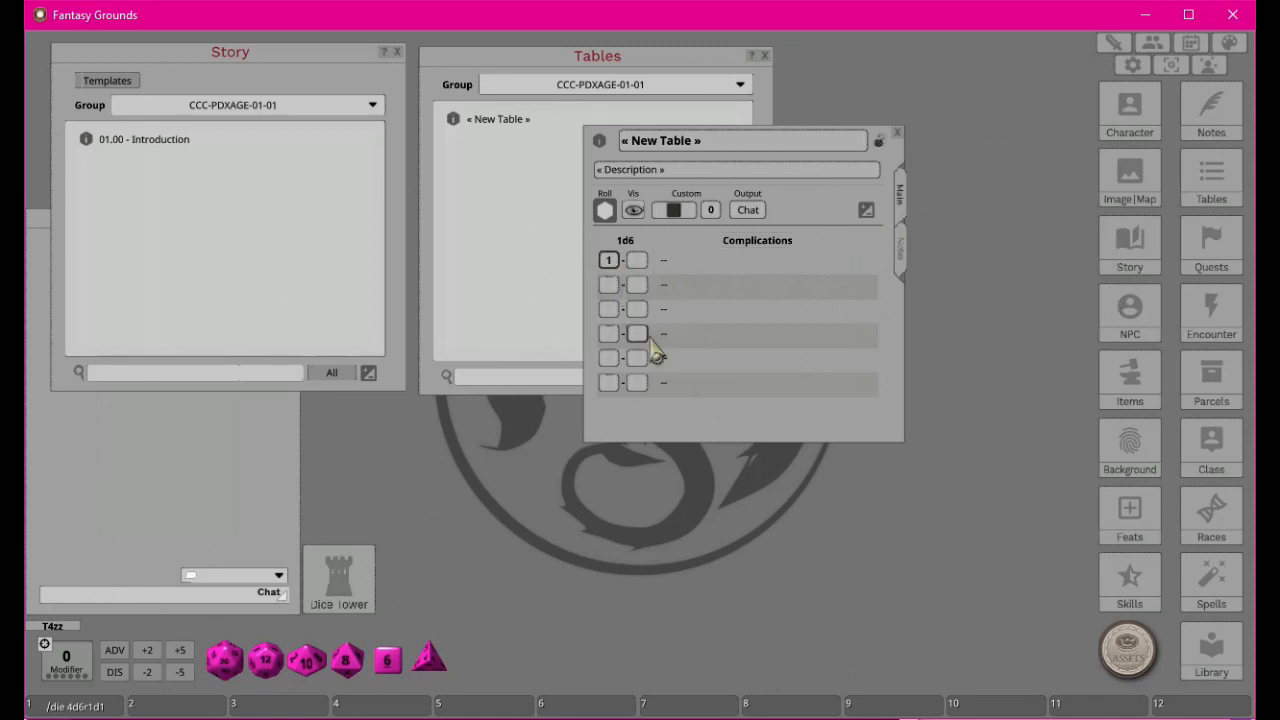
click(639, 262)
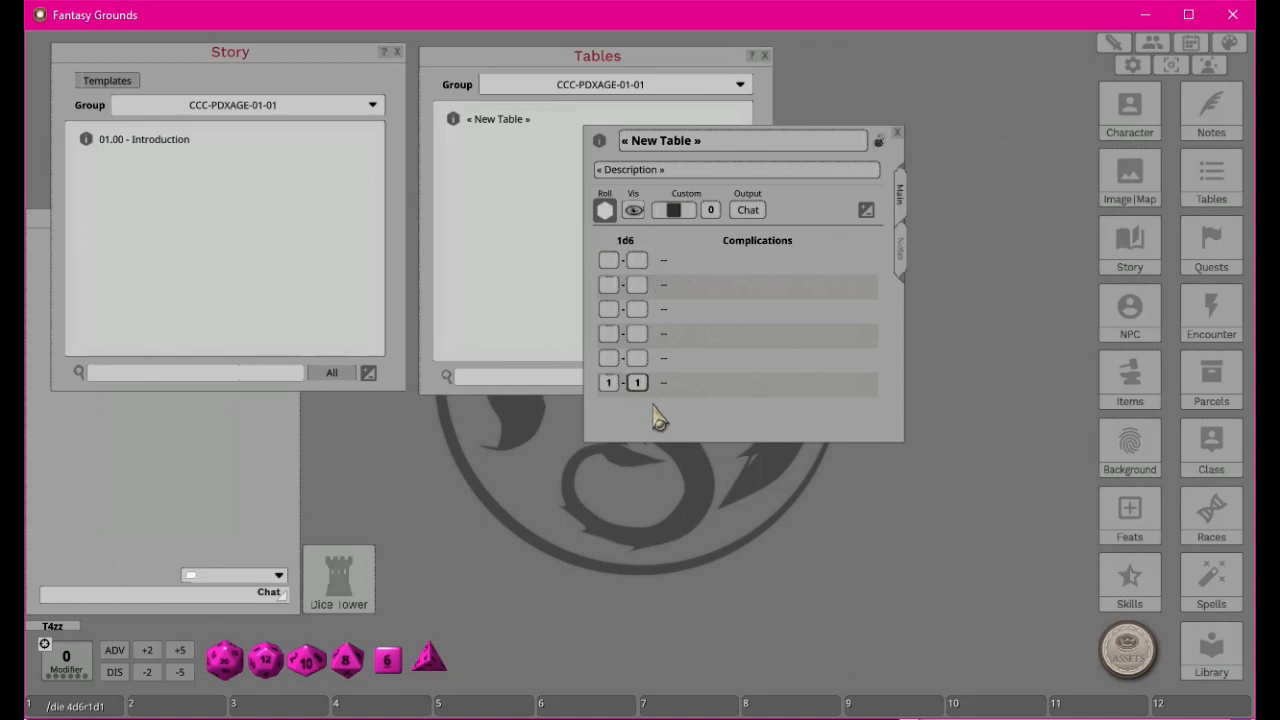
click(610, 360)
text(2)
click(637, 360)
text(2)
click(608, 261)
text(3)
click(637, 261)
text(3)
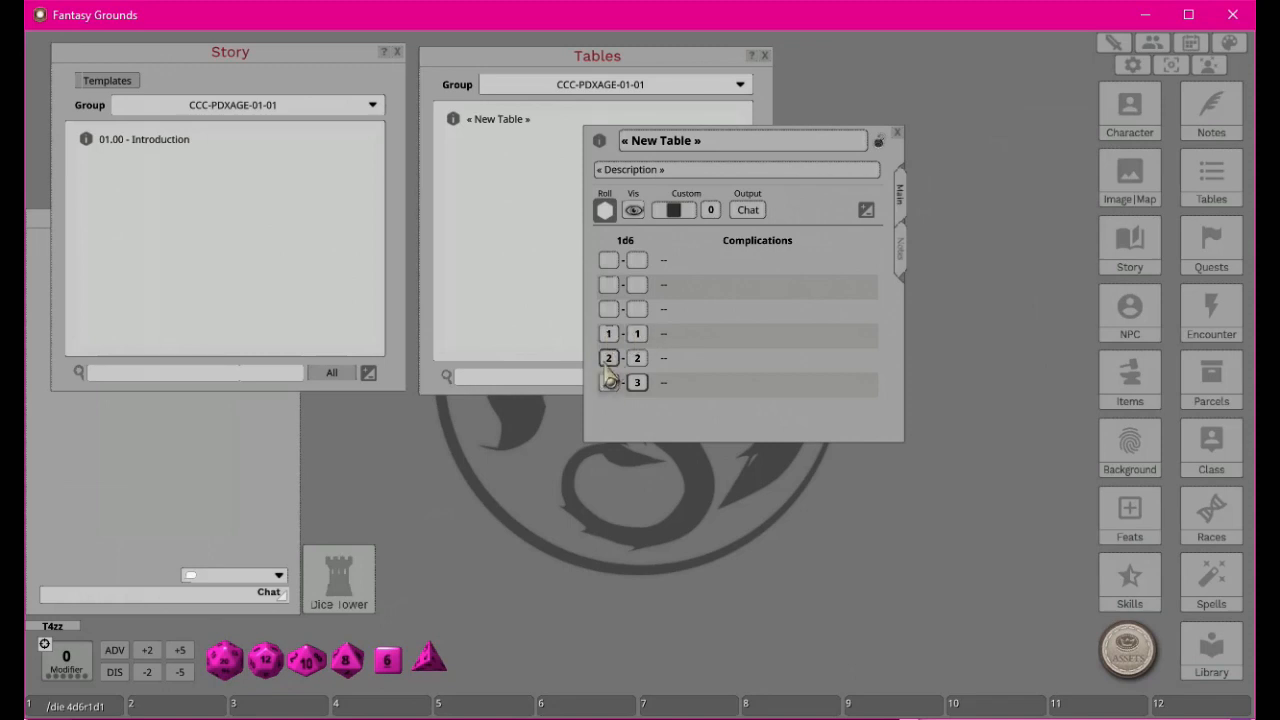
Enter the d6 ranges 4-4, 5-5 and 6-6 for the three remaining blank rows.
click(609, 358)
key(BackSpace)
click(608, 260)
text(4)
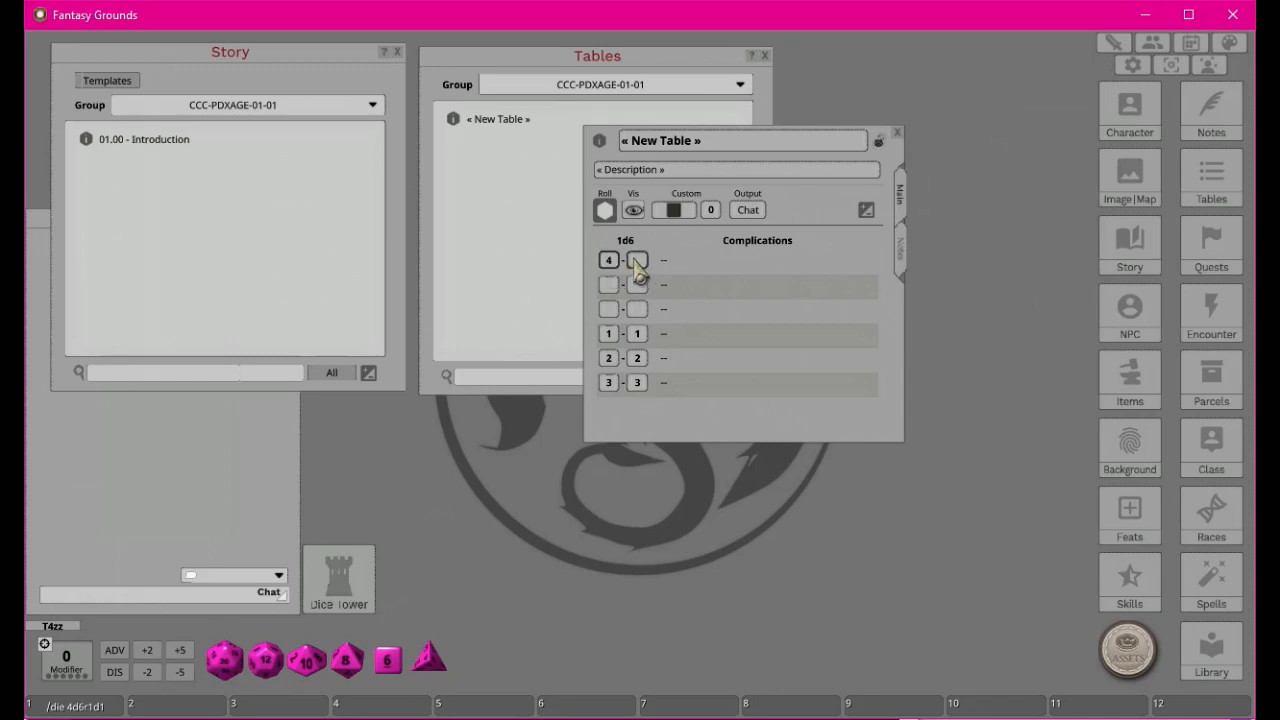
click(640, 262)
click(609, 260)
text(5)
click(637, 260)
click(608, 260)
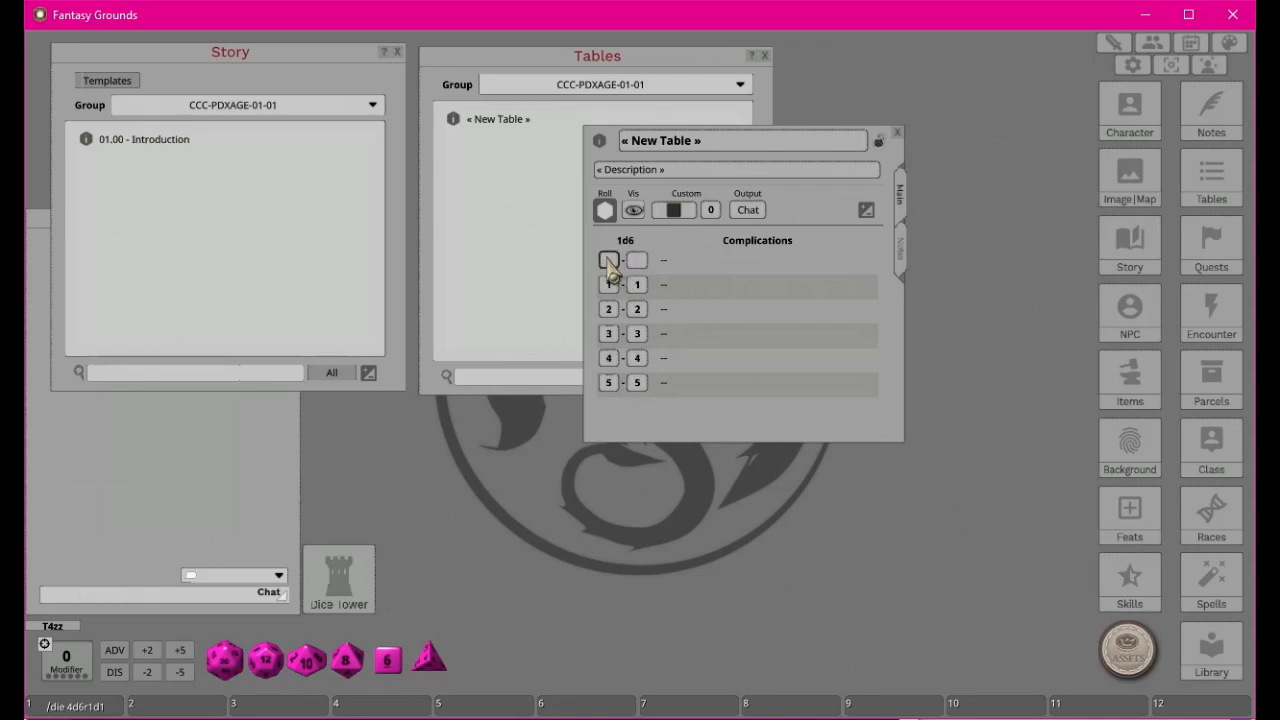
text(6)
click(637, 262)
Switch to the White Well text in Notepad++ and copy the first d6 complication, without its number, from the Complications list.
key(alt+Tab)
scroll(417, 371, down, 20)
scroll(443, 333, down, 20)
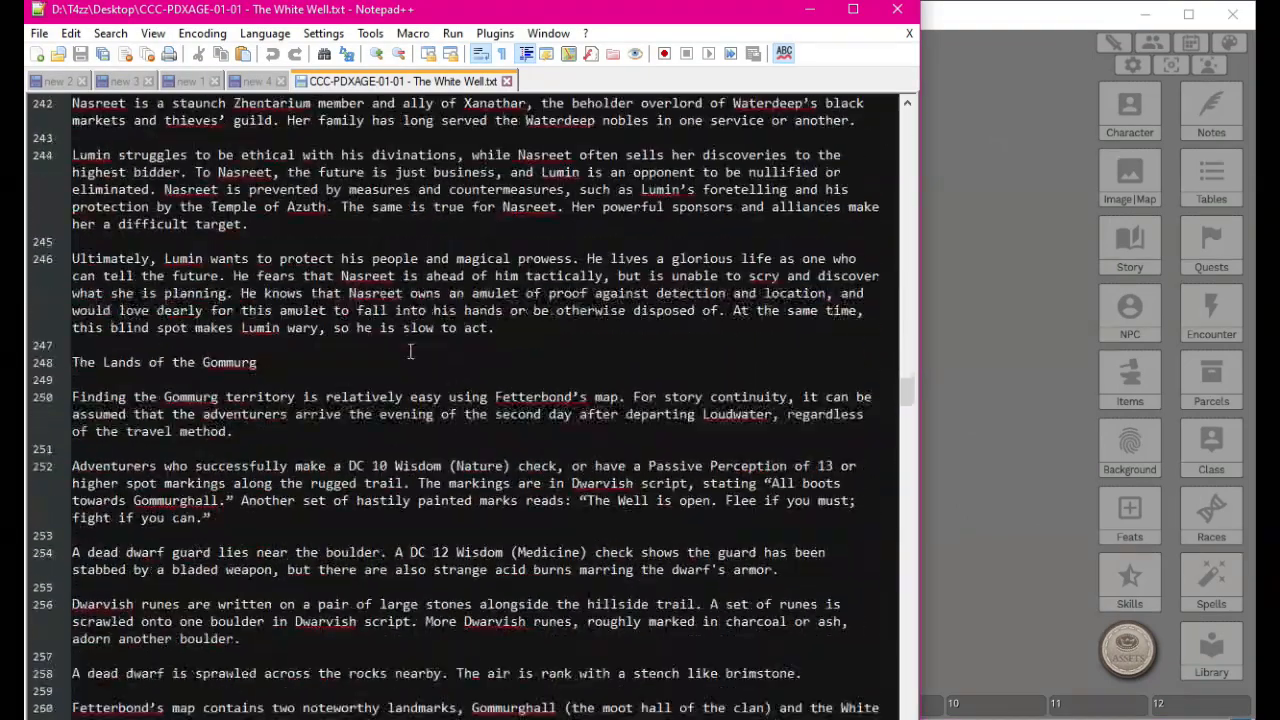
scroll(410, 352, down, 20)
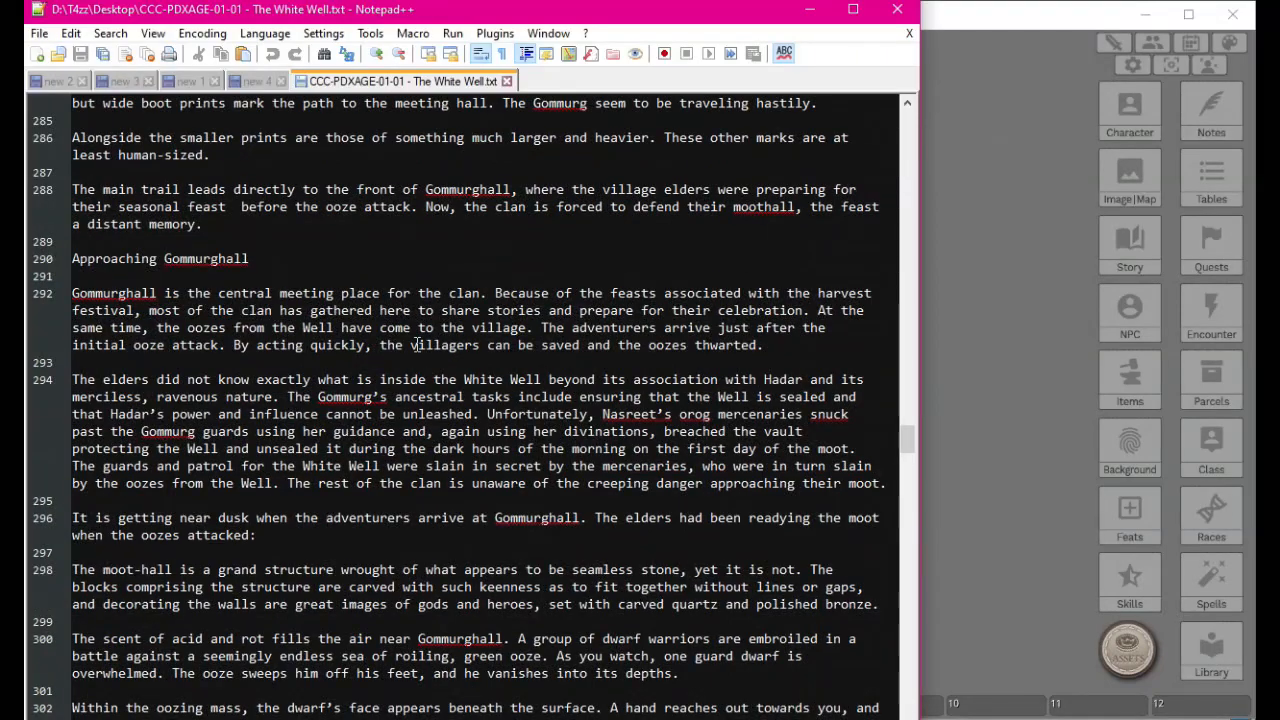
scroll(417, 345, down, 15)
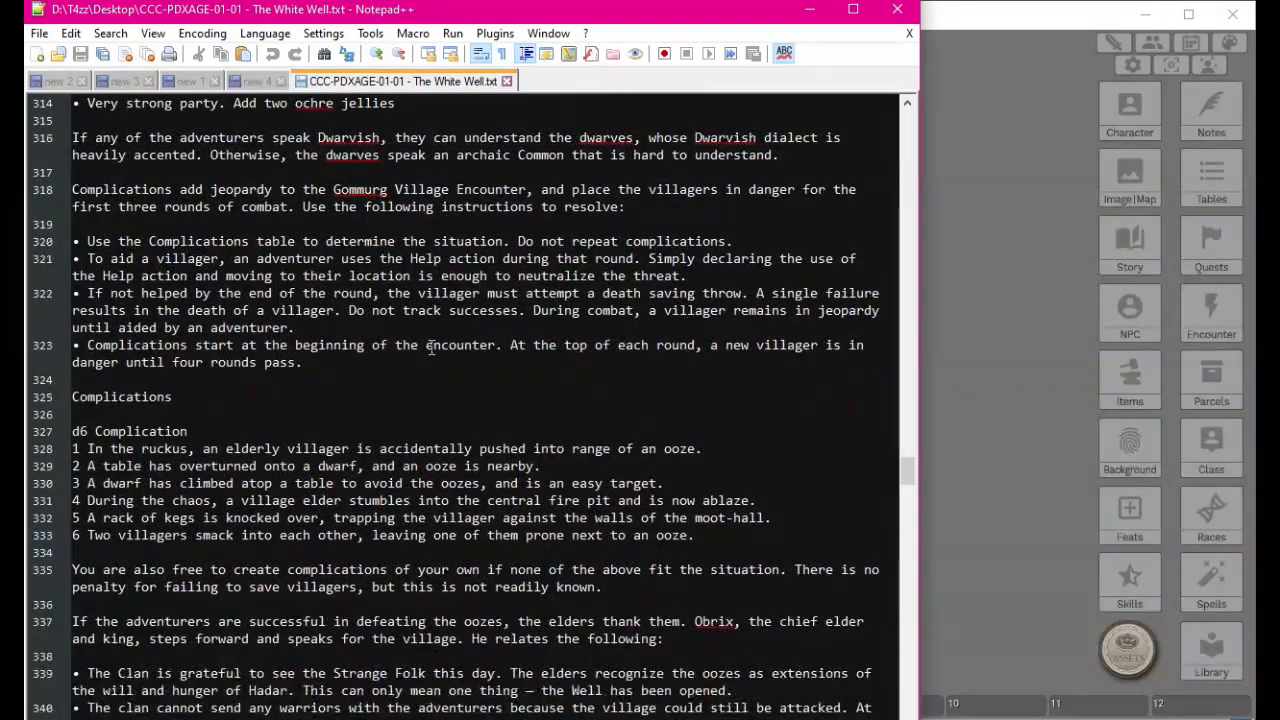
scroll(430, 346, down, 3)
click(90, 293)
click(418, 273)
click(705, 292)
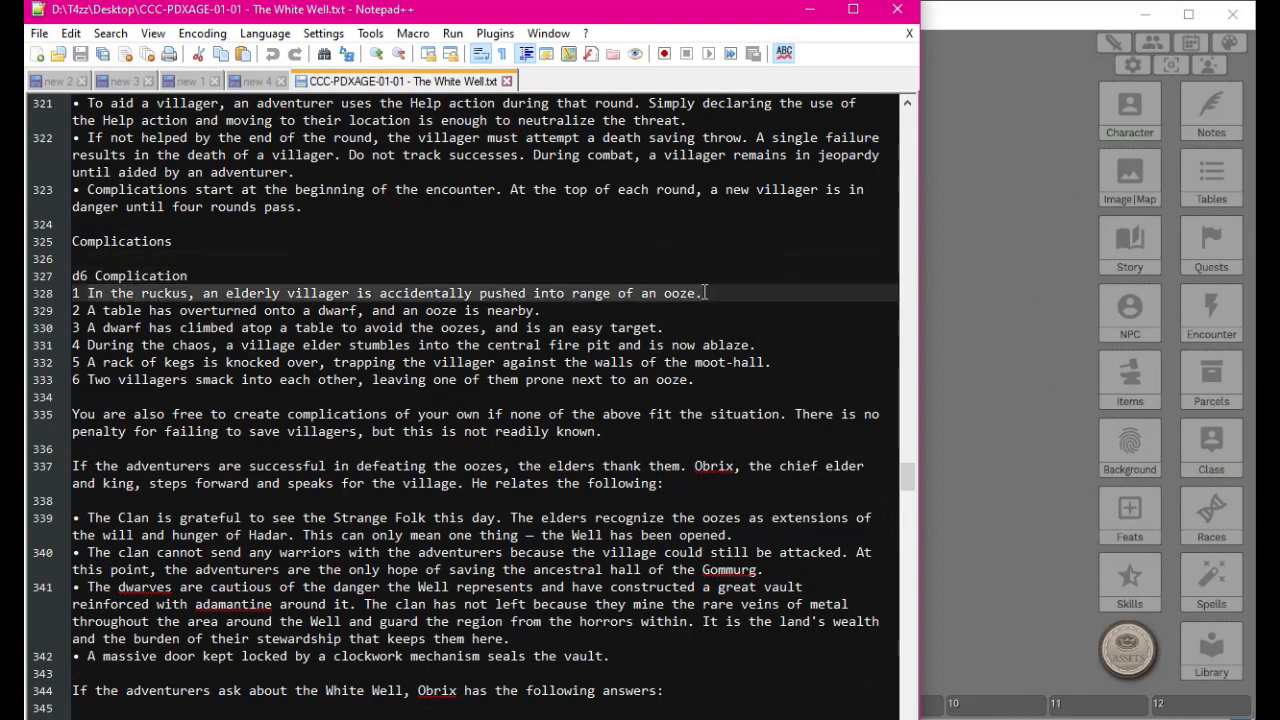
Back in Fantasy Grounds, paste the elderly villager complication into the row 1 result and name the table "Complications".
click(1066, 45)
click(680, 262)
key(ctrl)
text(In the ruckus, an elderly villager is accidentally pushed into range of an ooze.)
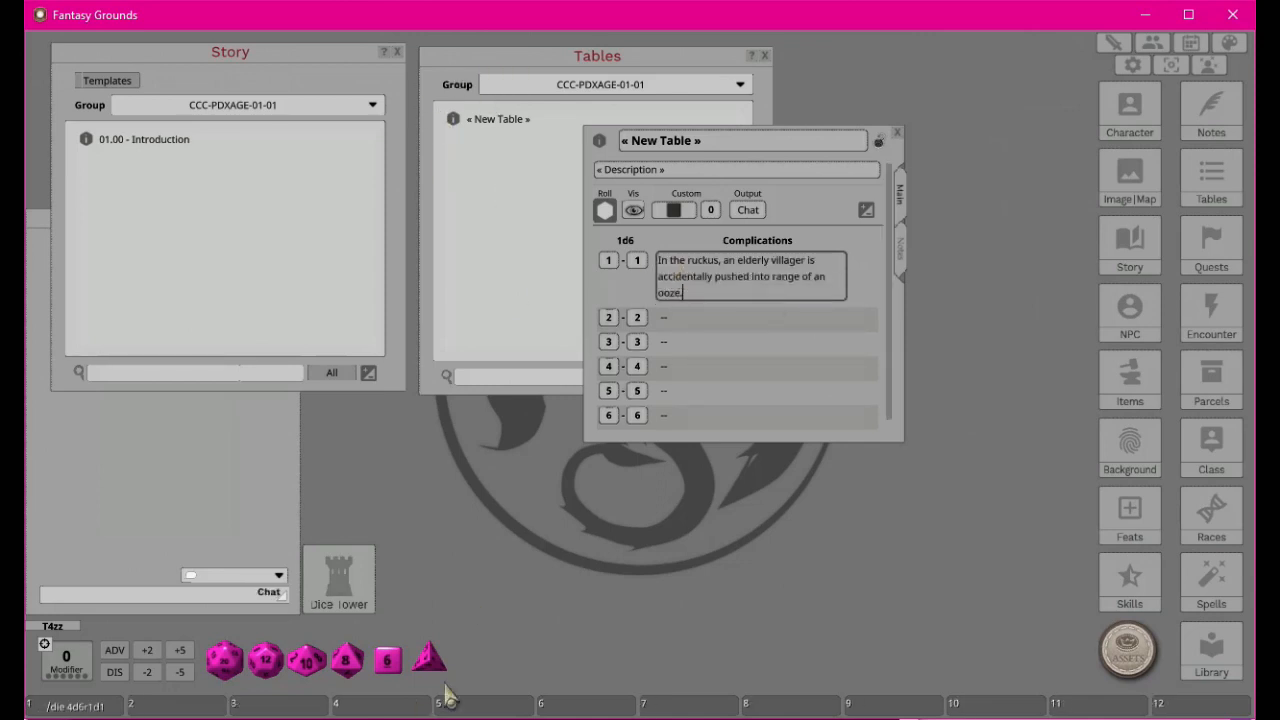
click(728, 148)
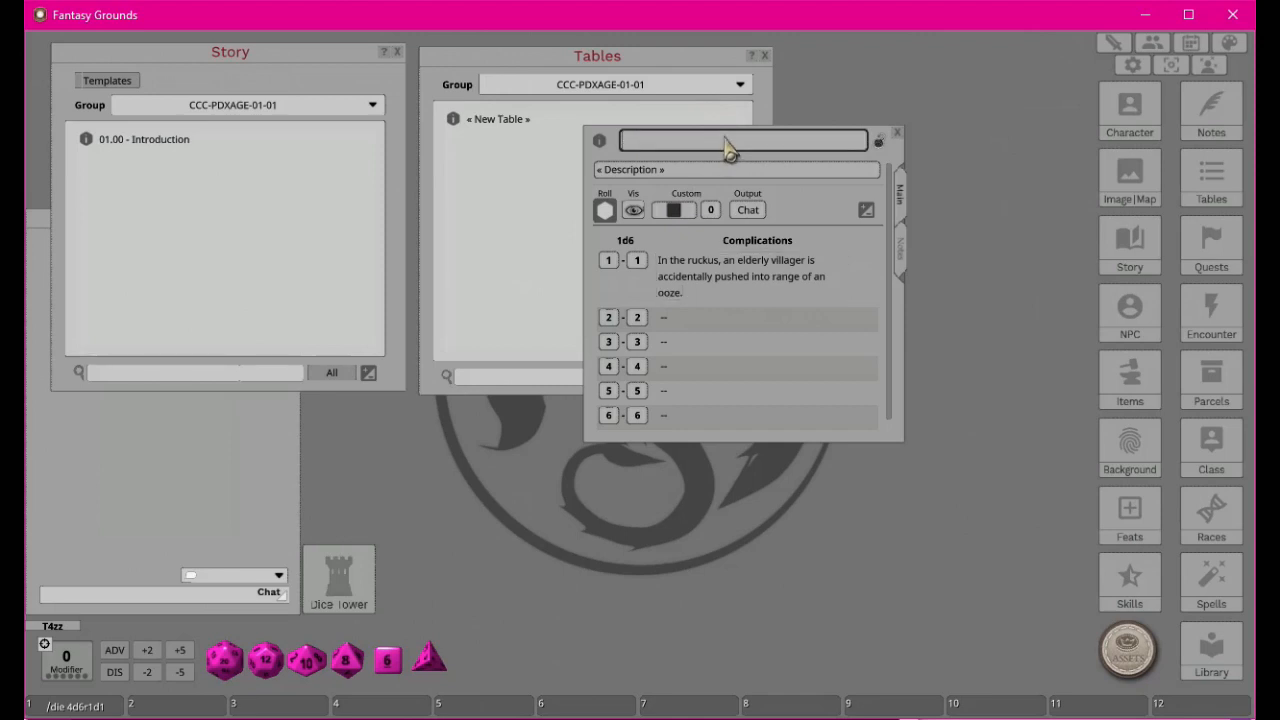
text(Complications)
Copy the second complication, about the table overturned onto a dwarf, from Notepad++ into the row 2 result in Fantasy Grounds.
click(700, 318)
key(alt+Tab)
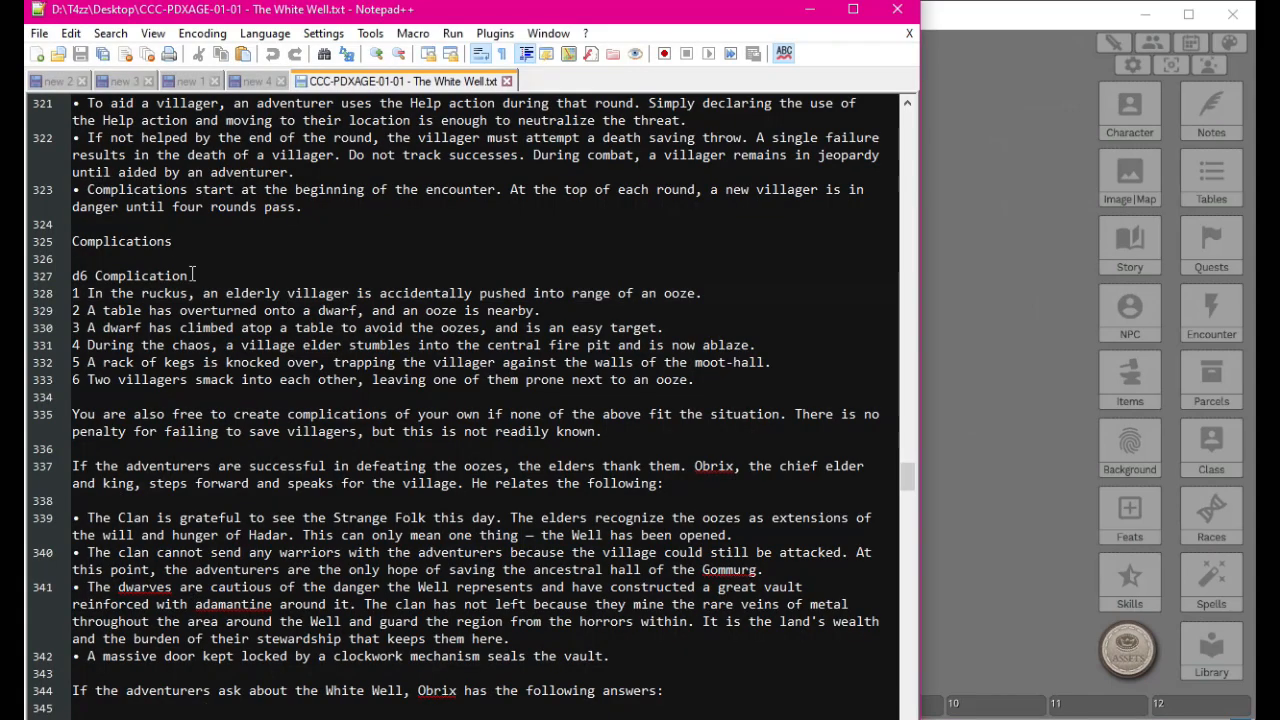
drag(90, 310, 548, 312)
key(ctrl+c)
click(550, 312)
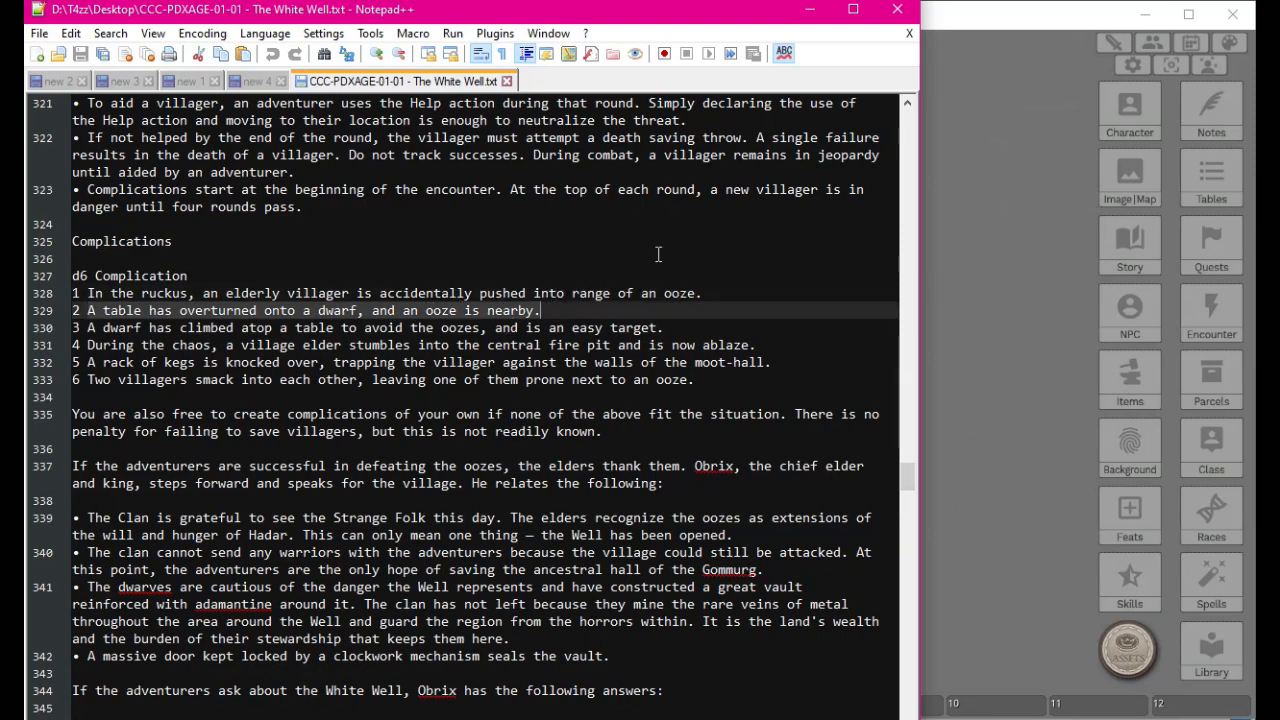
click(1003, 167)
key(ctrl+v)
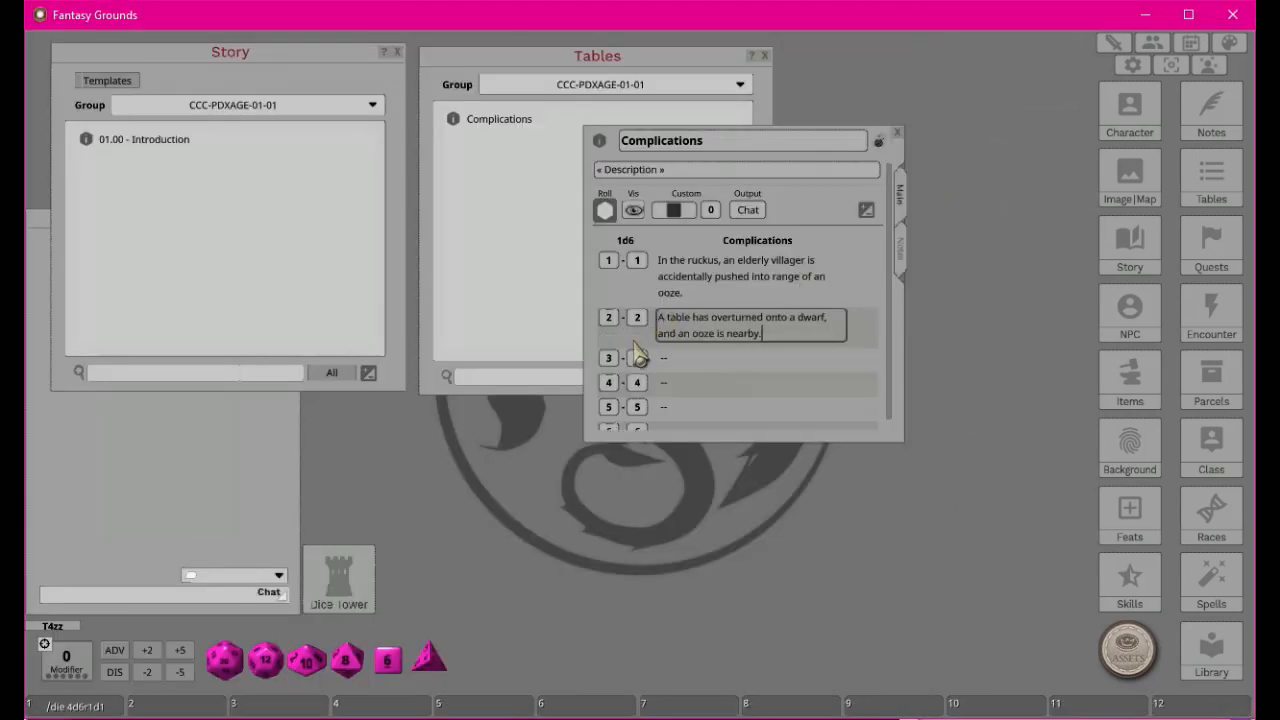
Copy the third complication, about the dwarf atop a table, from Notepad++ into the row 3 result in Fantasy Grounds.
key(alt+Tab)
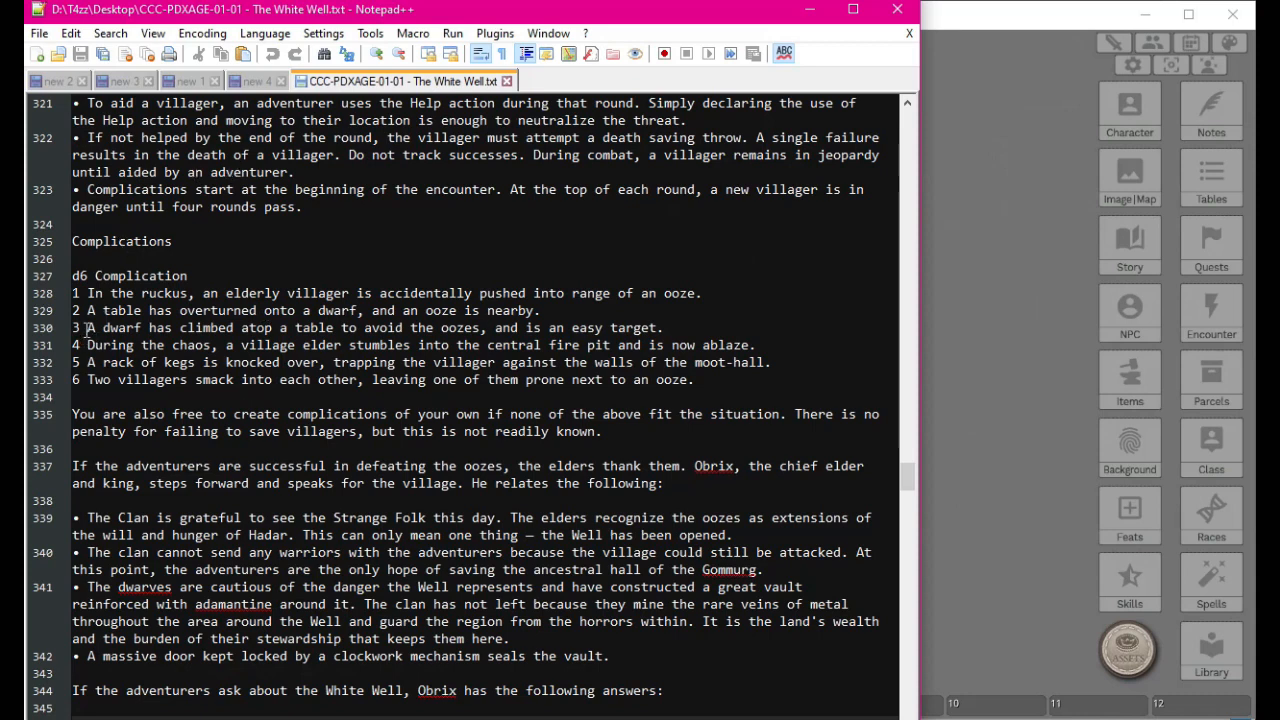
drag(90, 325, 646, 322)
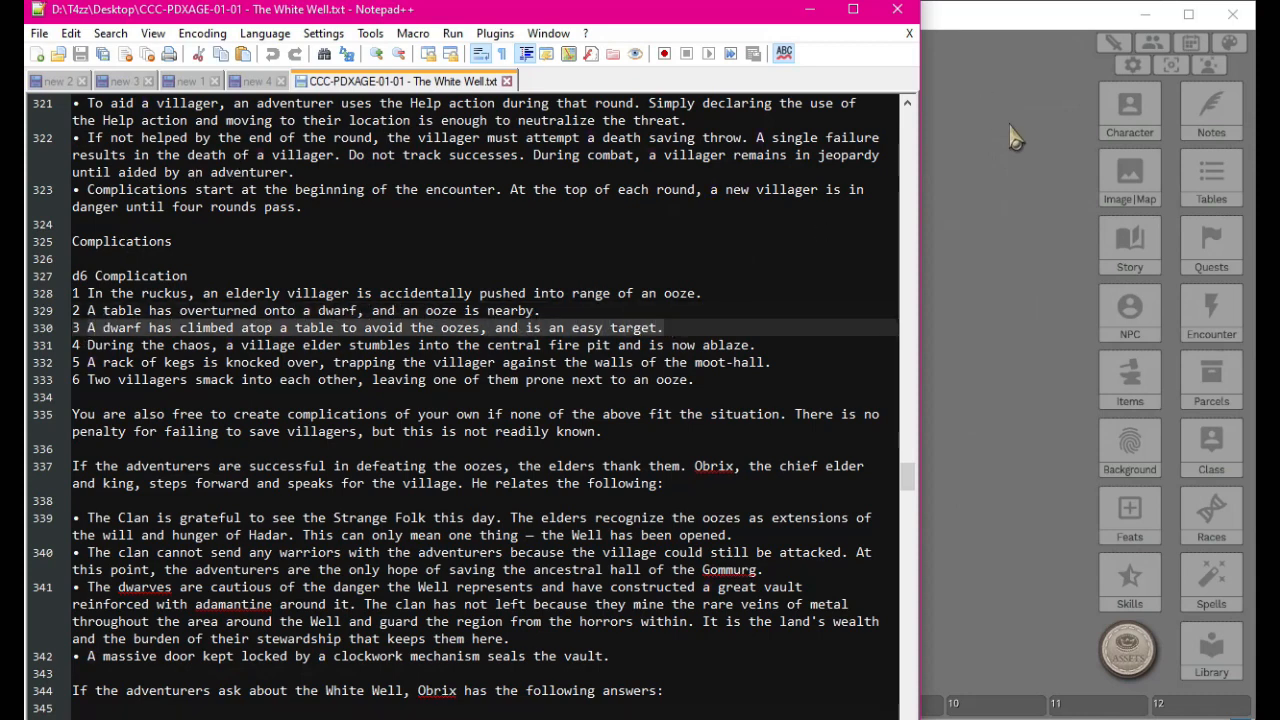
key(alt+Tab)
click(687, 364)
text(A dwarf has climbed atop a table to avoid the oozes, and is an easy target.)
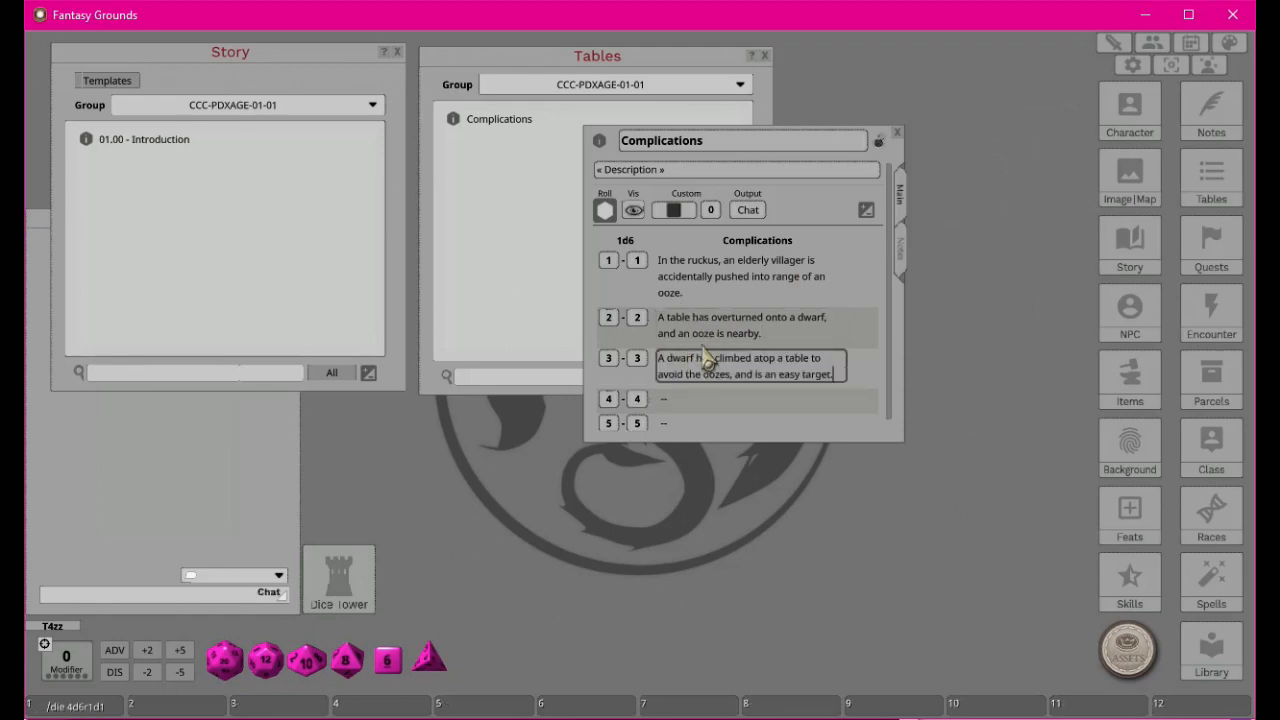
Copy the fourth complication, about the village elder stumbling into the fire pit, from Notepad++ into the row 4 result in Fantasy Grounds.
scroll(716, 357, down, 1)
key(alt+Tab)
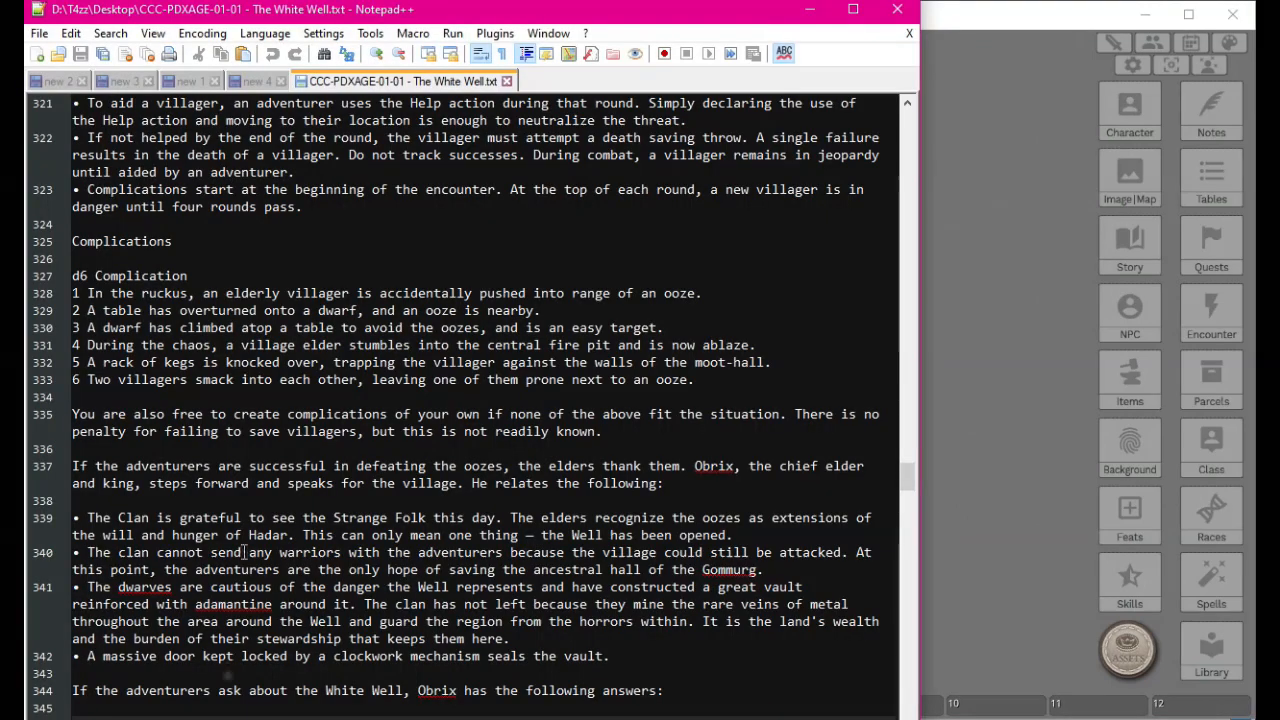
drag(88, 348, 778, 345)
key(ctrl+c)
key(alt+Tab)
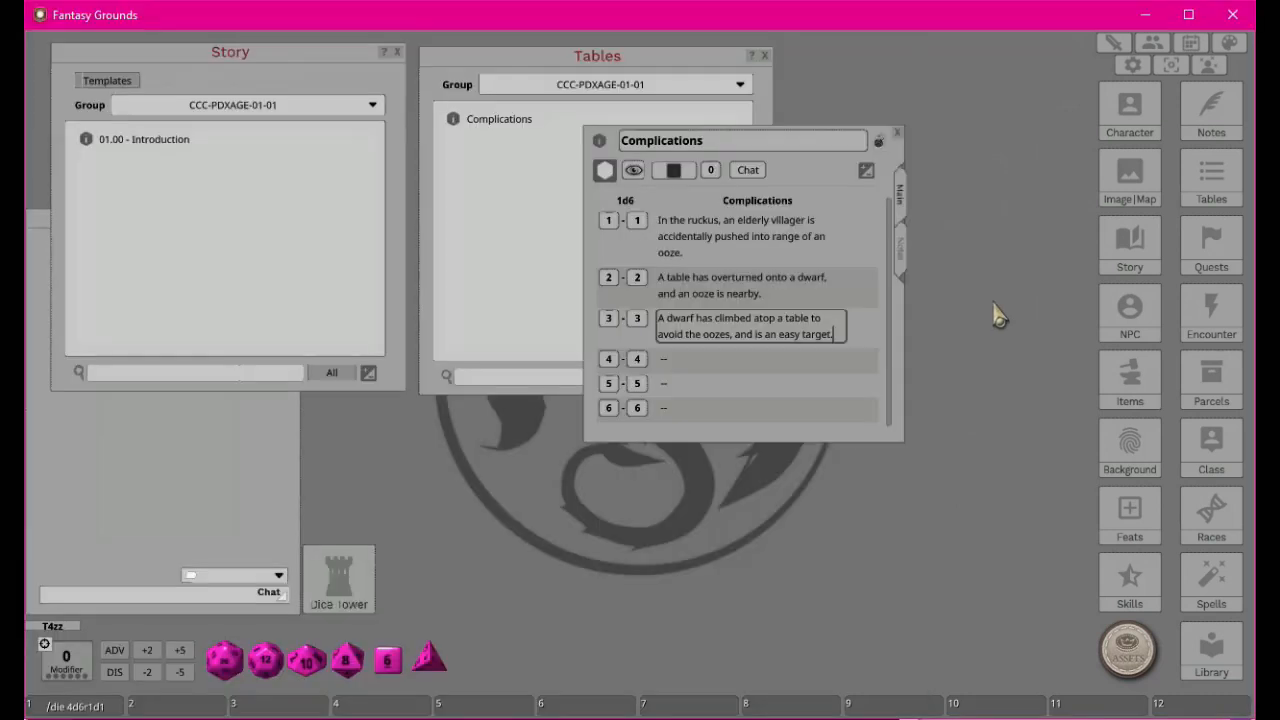
click(671, 362)
key(ctrl+v)
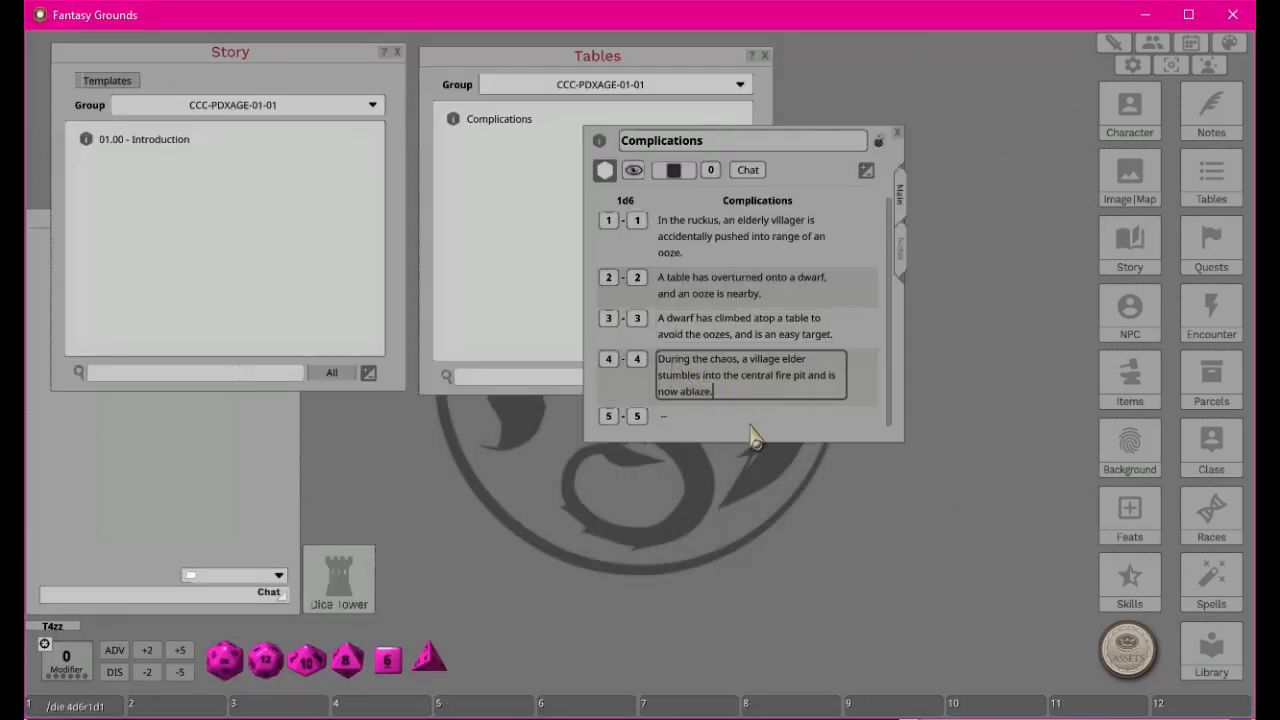
Copy the fifth complication, about the knocked-over rack of kegs, from Notepad++ into the row 5 result in Fantasy Grounds.
scroll(775, 342, down, 1)
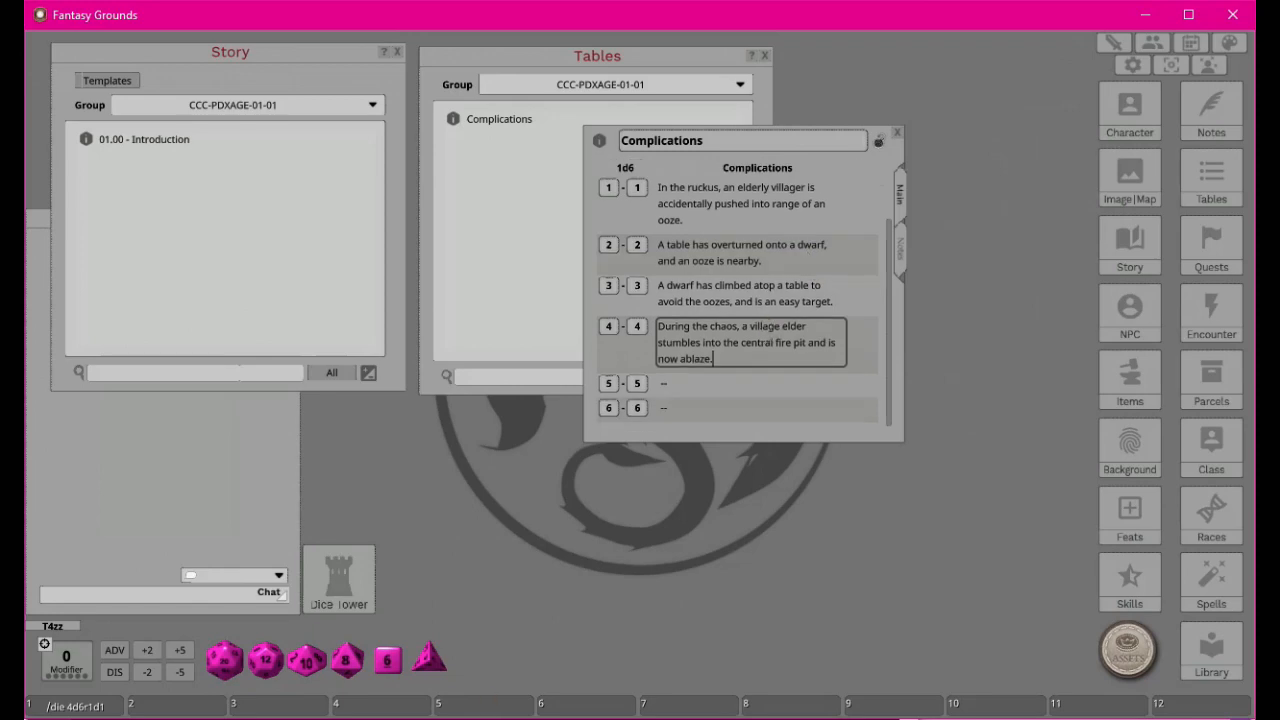
key(alt+Tab)
click(84, 362)
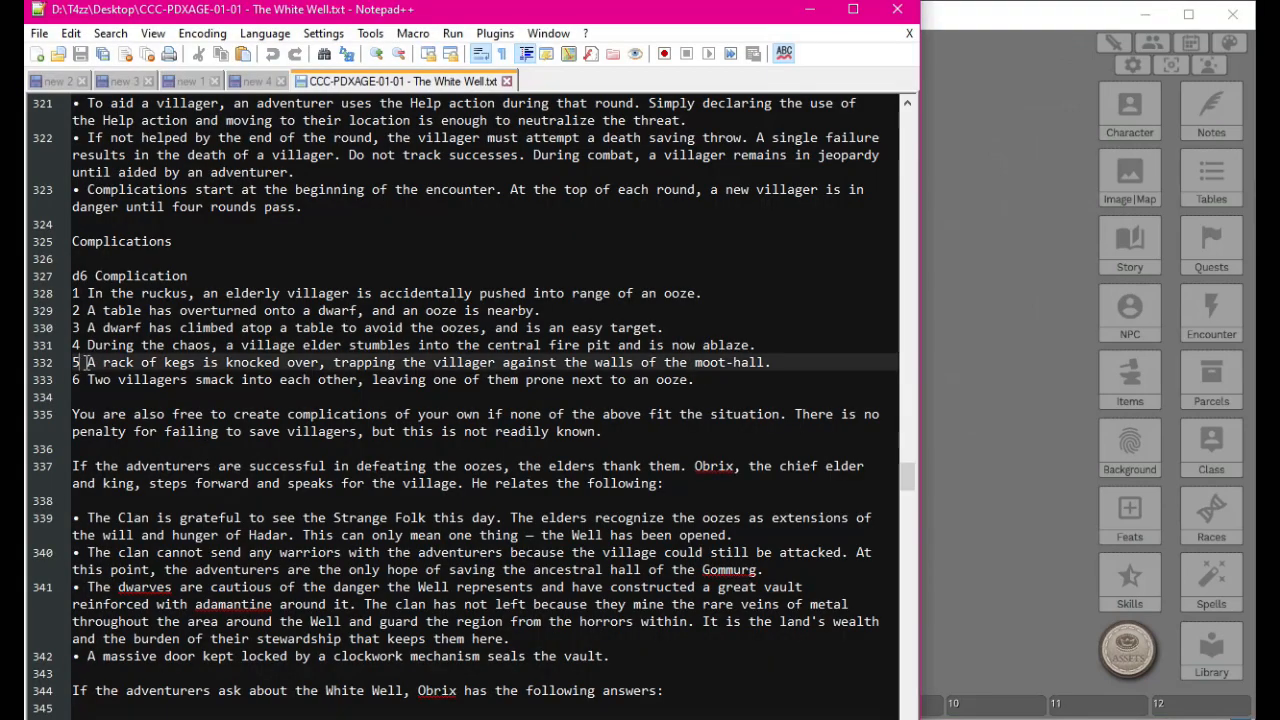
drag(90, 362, 672, 380)
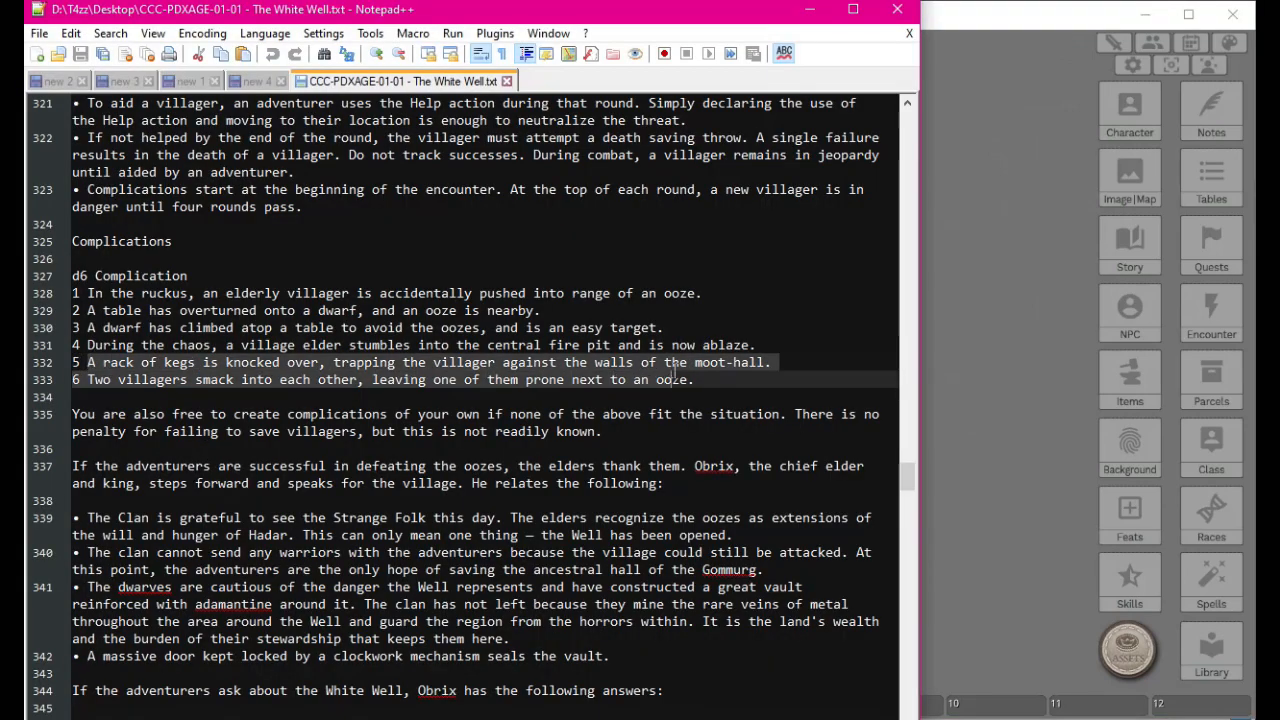
click(766, 362)
key(shift+Home)
key(ctrl+c)
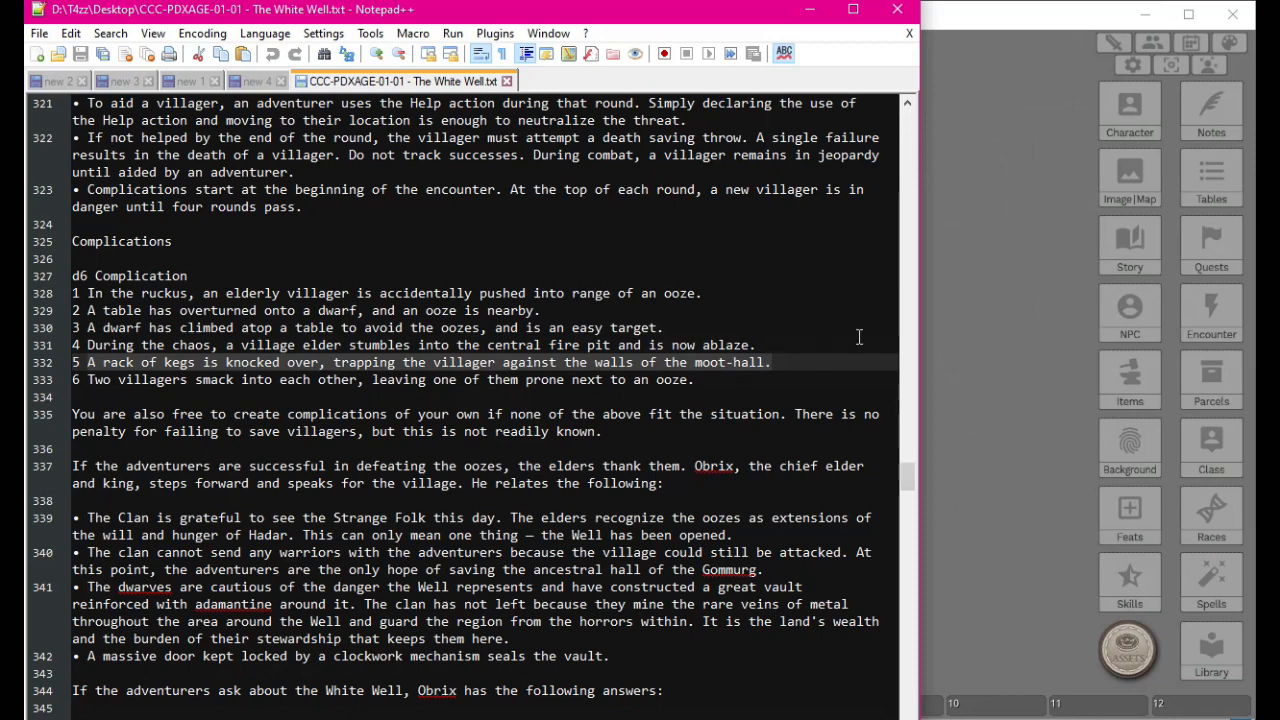
key(alt+Tab)
click(685, 390)
key(ctrl+v)
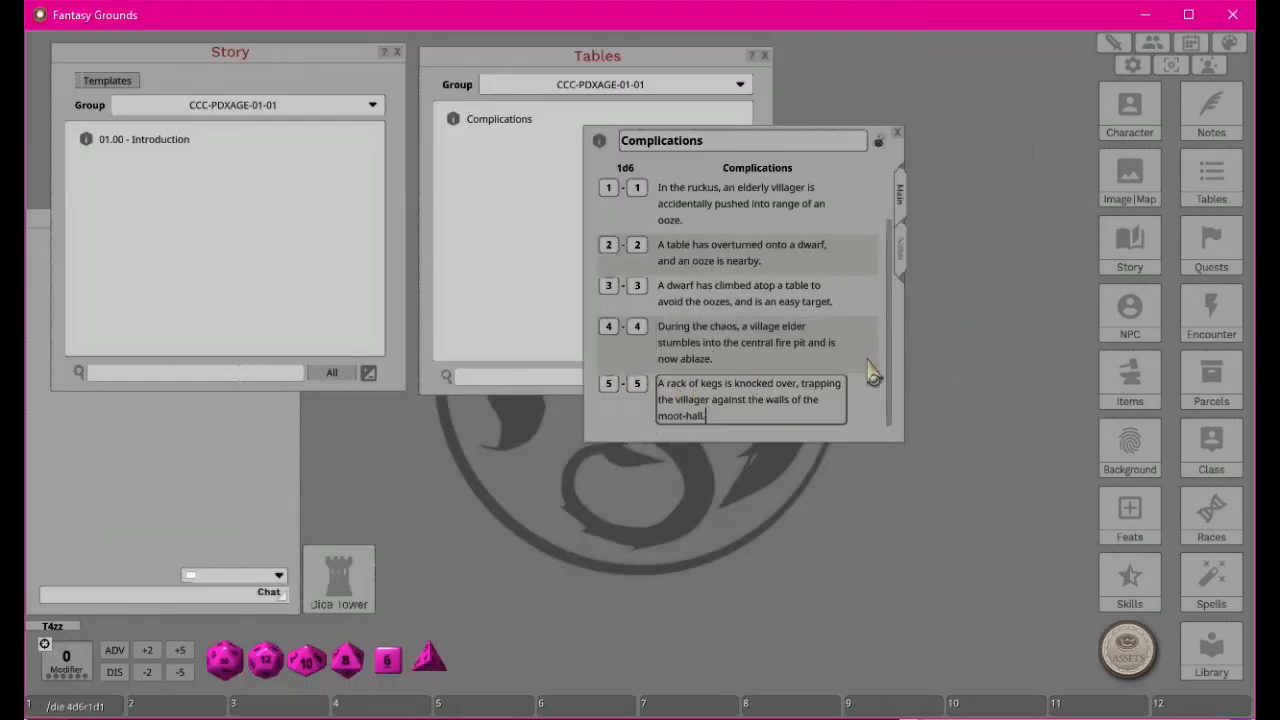
Copy the sixth complication, about two villagers smacking into each other, from Notepad++ into the row 6 result in Fantasy Grounds.
key(alt+Tab)
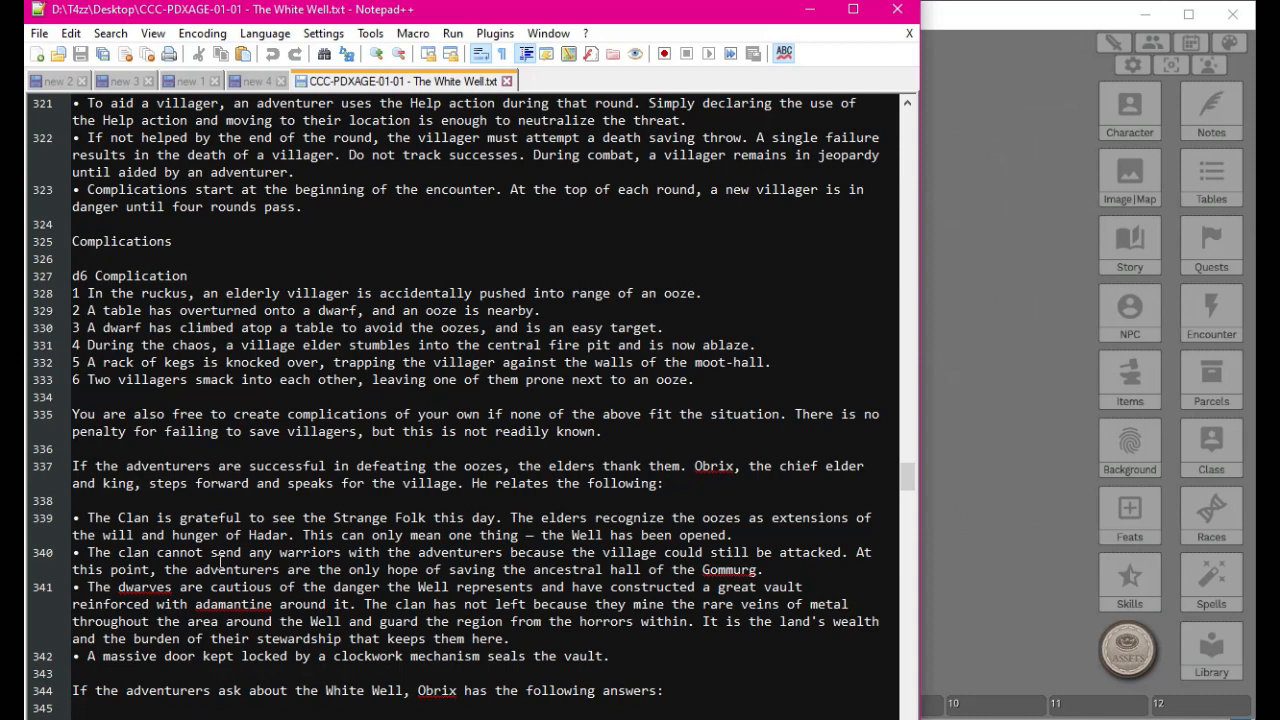
drag(88, 379, 699, 393)
key(ctrl+c)
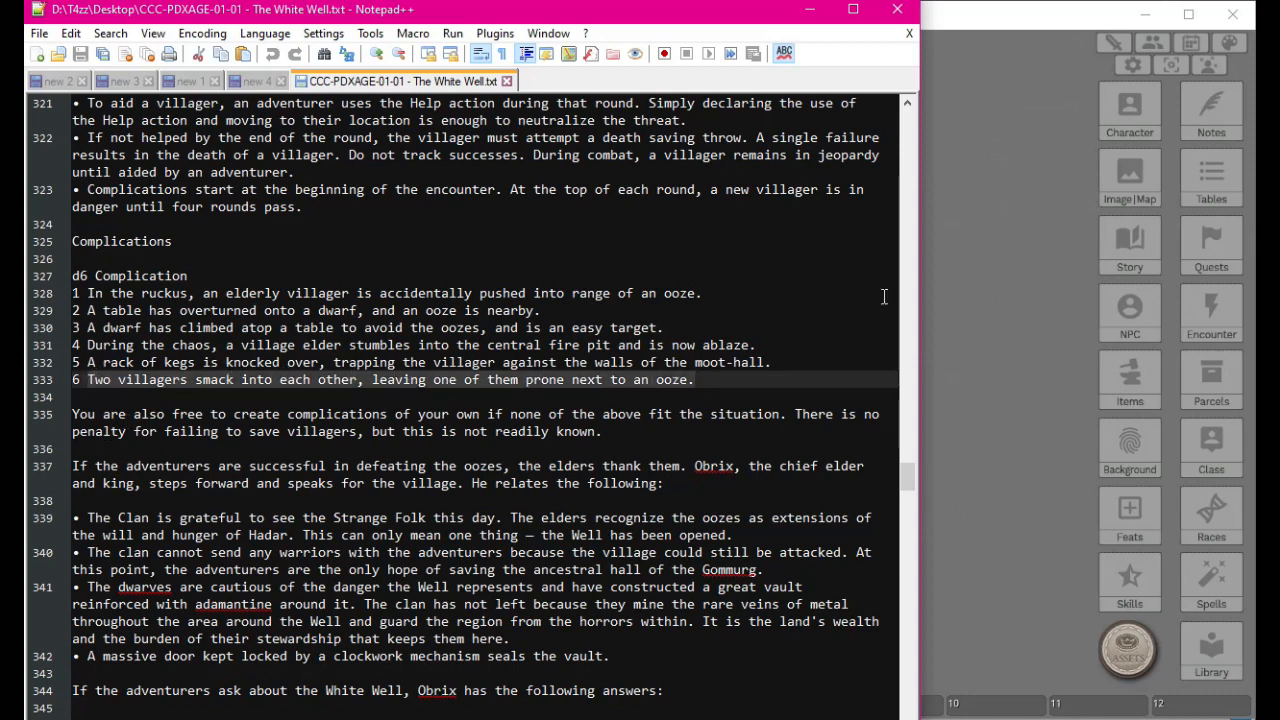
click(1000, 302)
scroll(720, 395, down, 1)
click(680, 408)
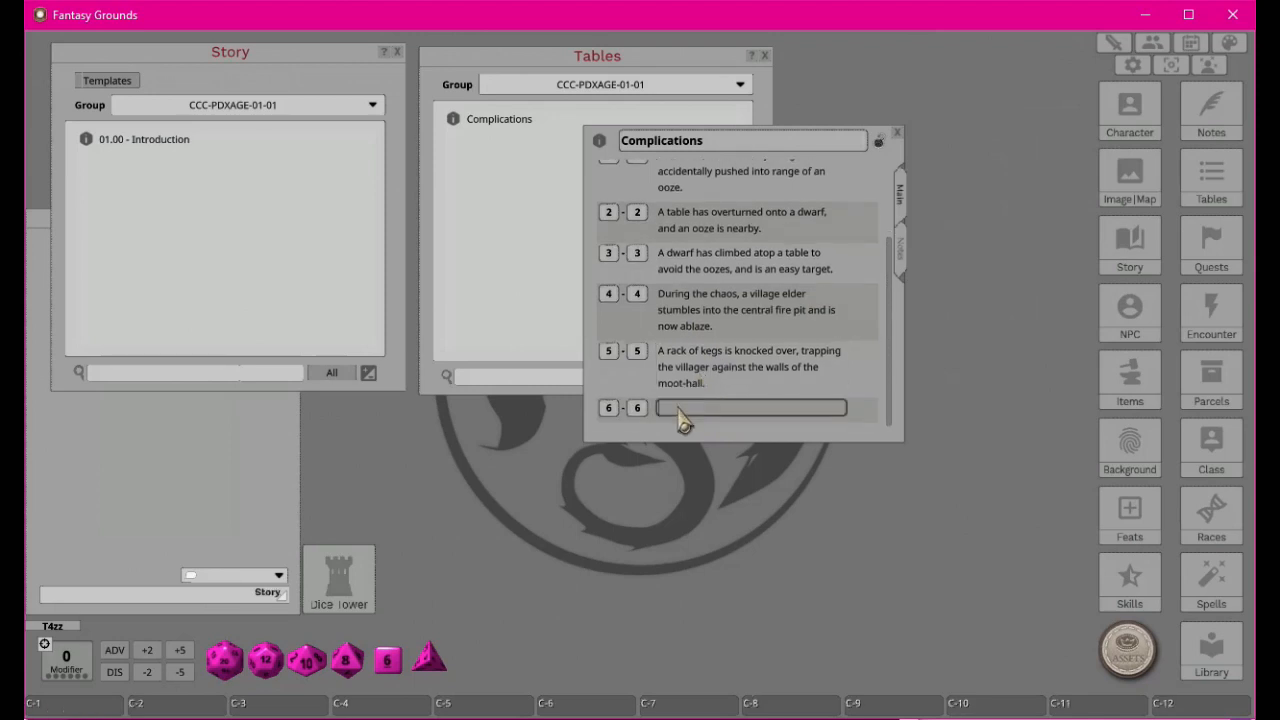
key(ctrl+v)
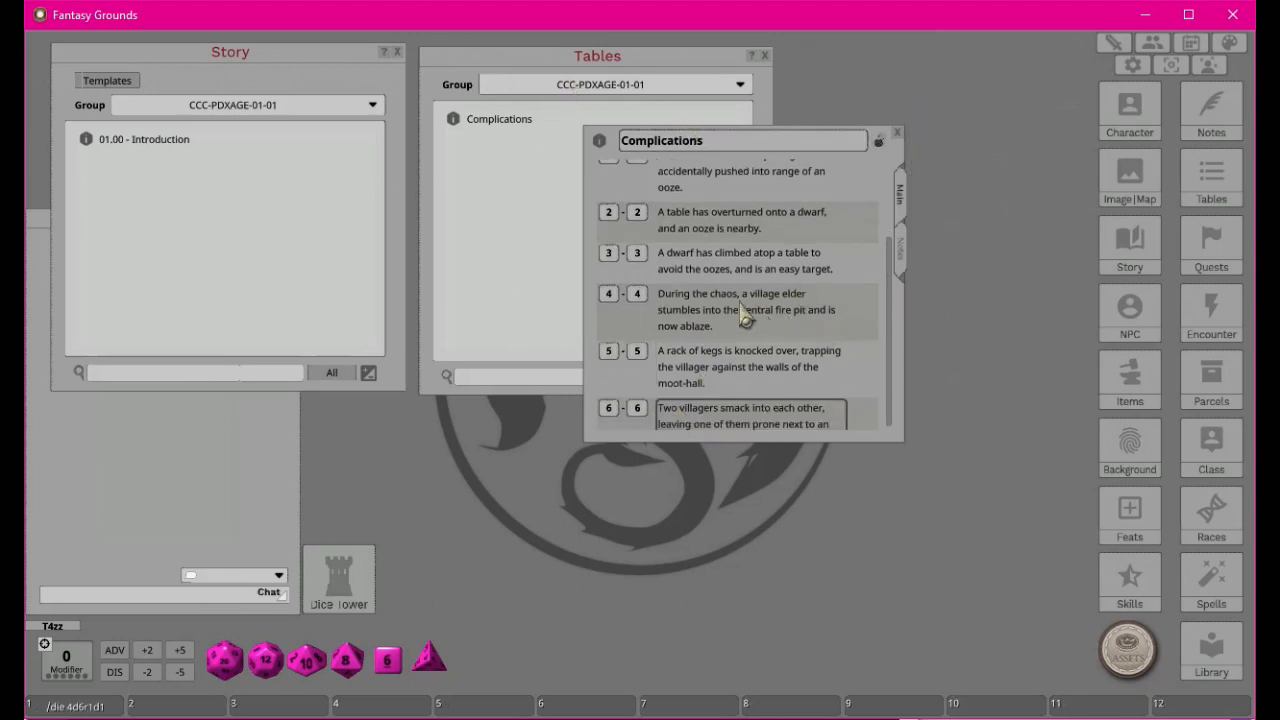
Test-roll the Complications table several times, with the results hidden from players and with them visible.
scroll(760, 318, up, 3)
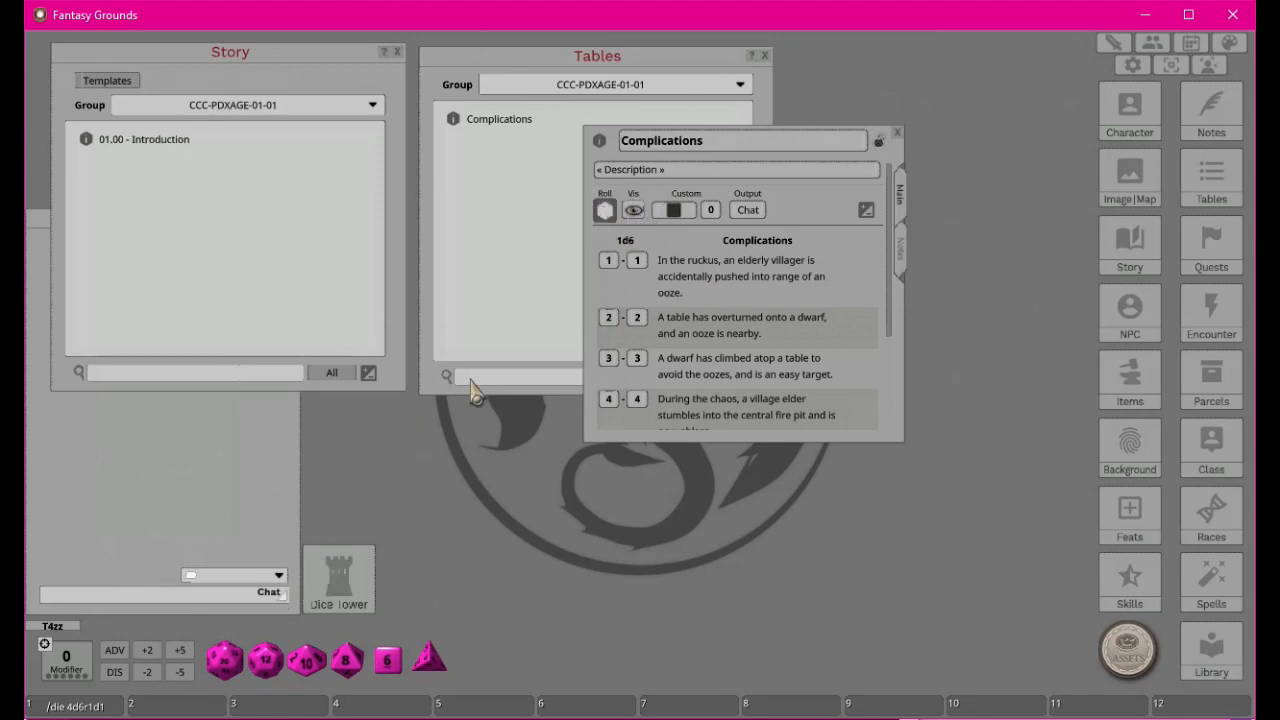
click(633, 210)
click(605, 210)
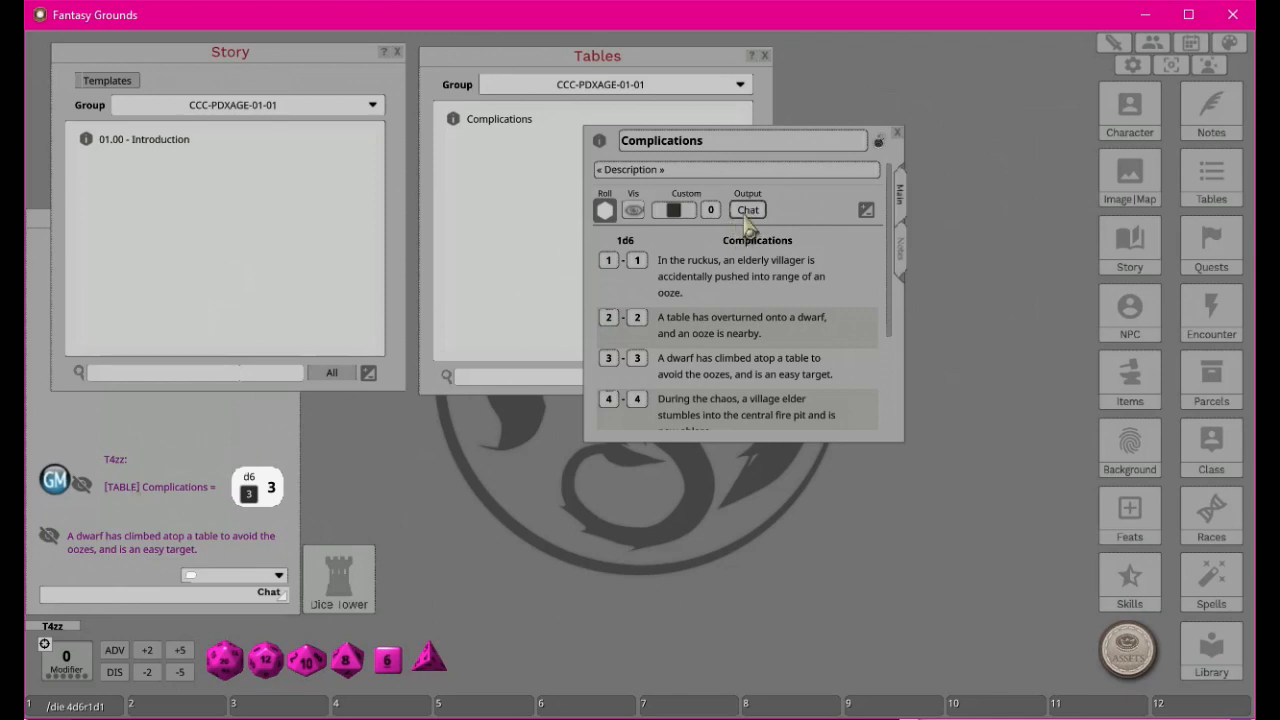
click(605, 210)
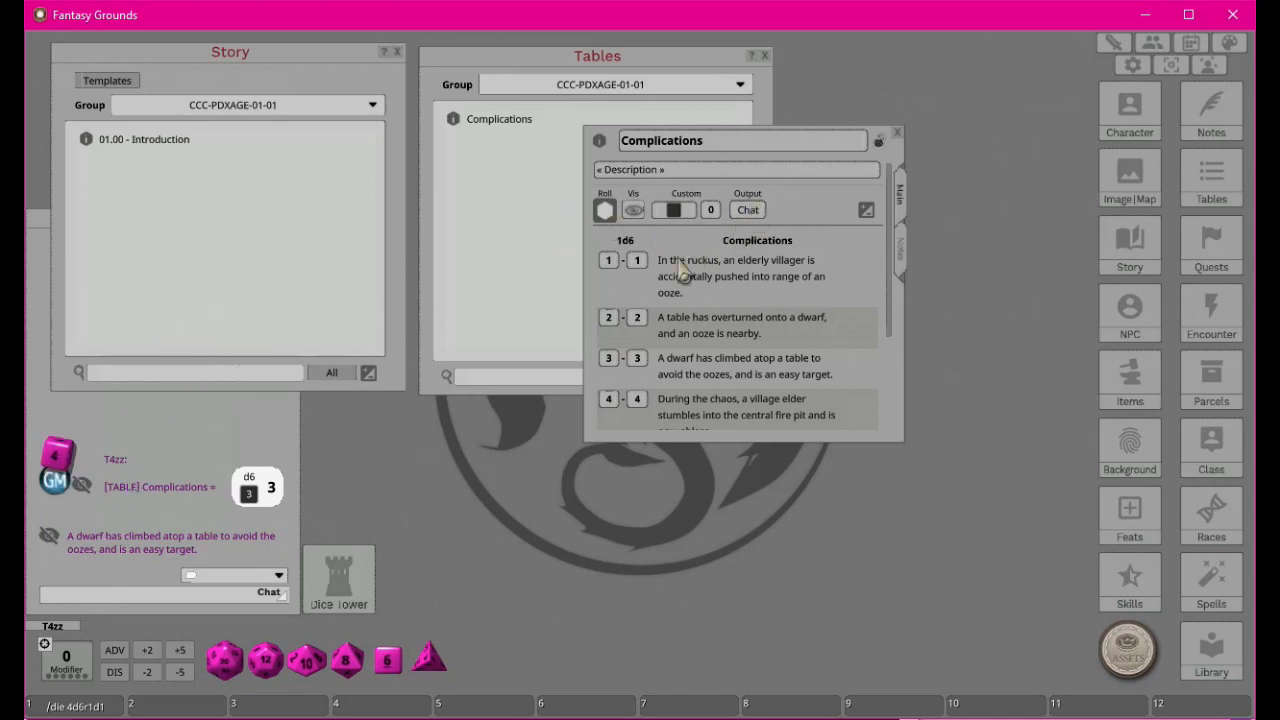
click(605, 210)
click(605, 210)
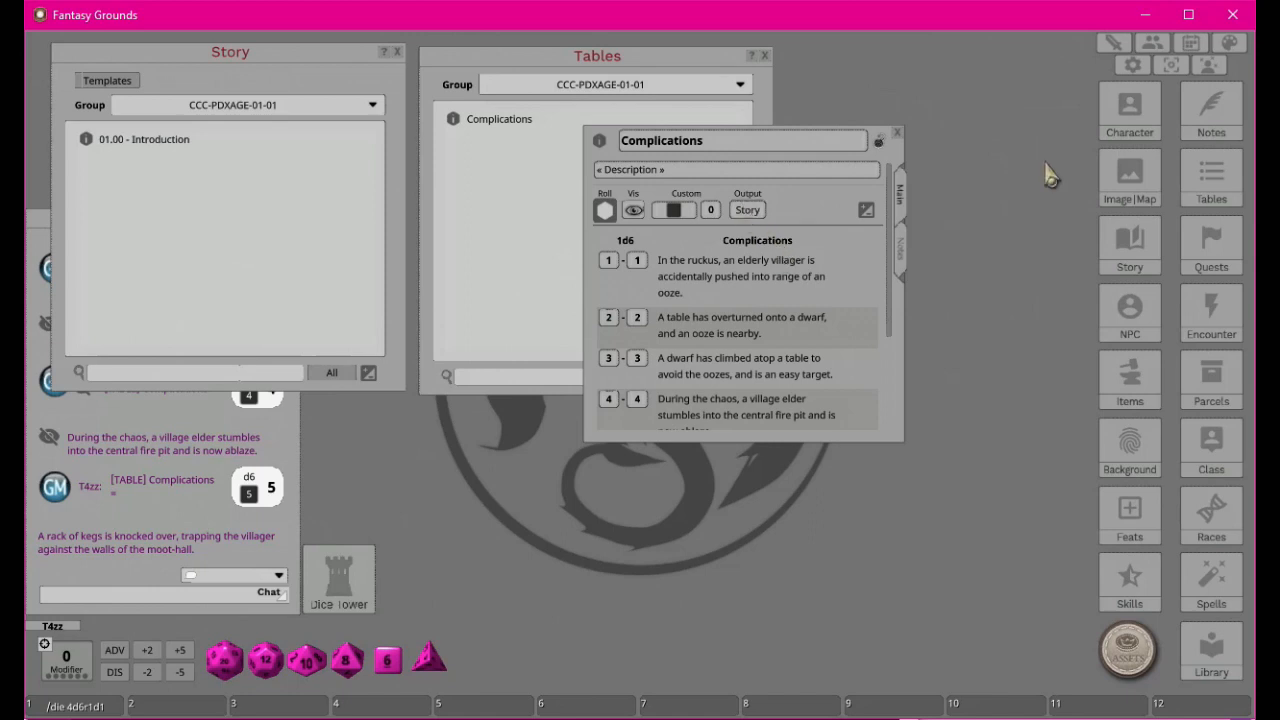
Set the Complications table's output to Chat, then lock the table and close it.
click(750, 211)
click(757, 211)
click(745, 211)
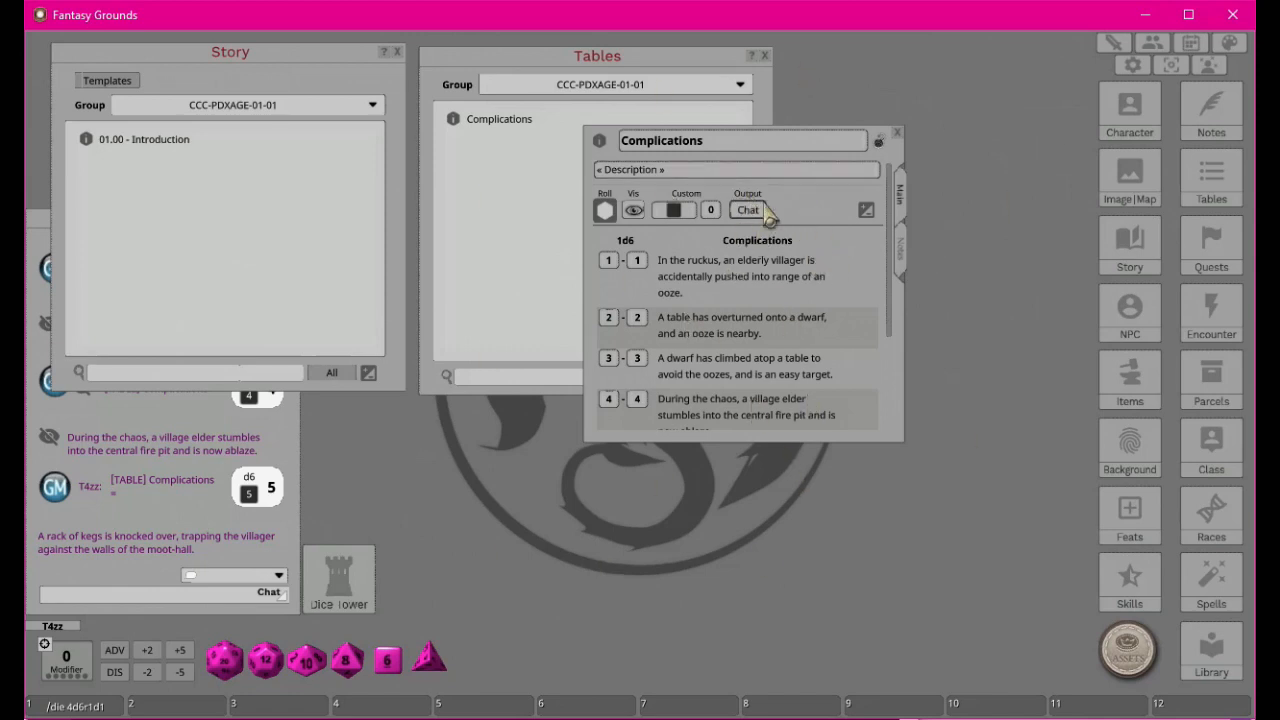
click(879, 141)
click(898, 133)
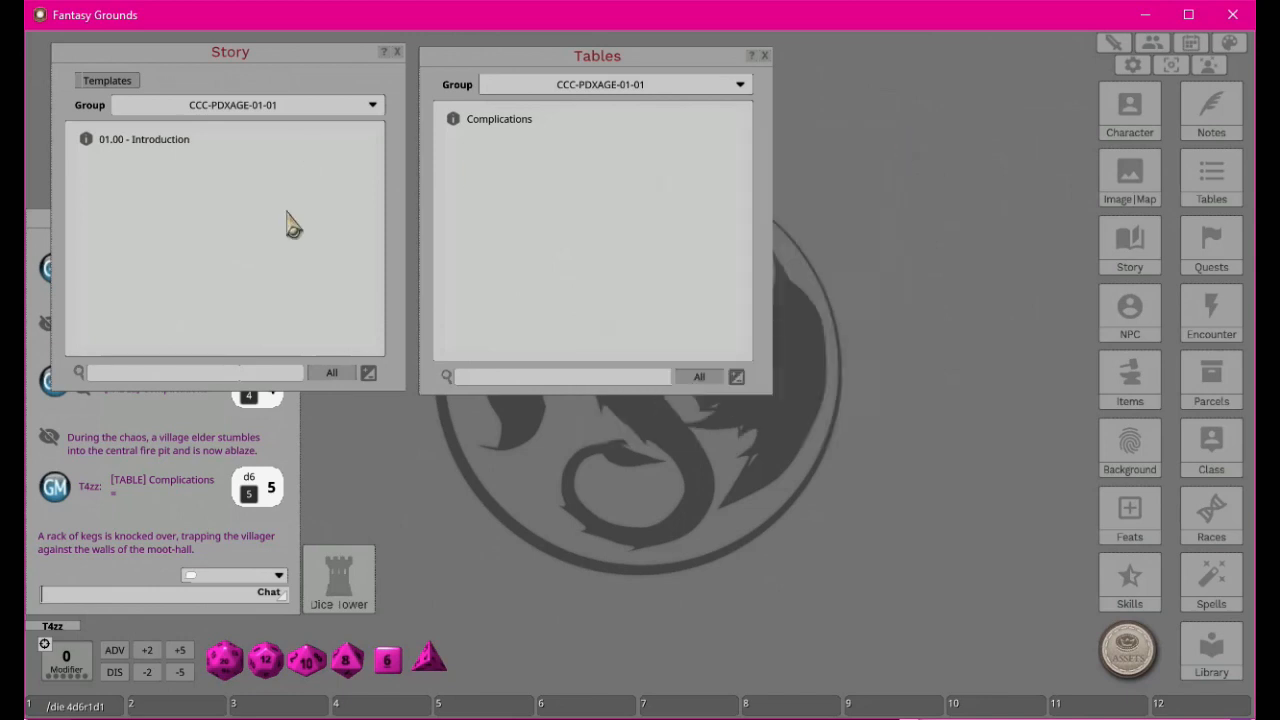
key(alt+Tab)
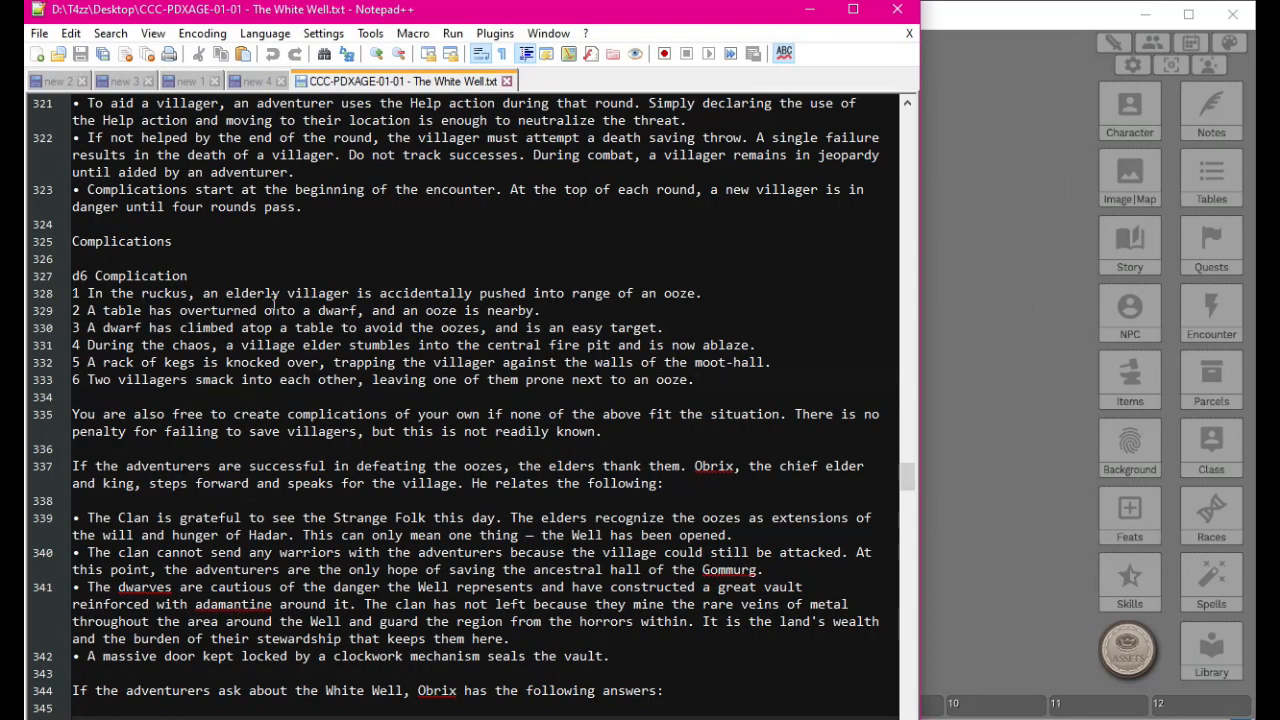
scroll(263, 403, down, 13)
scroll(270, 470, up, 15)
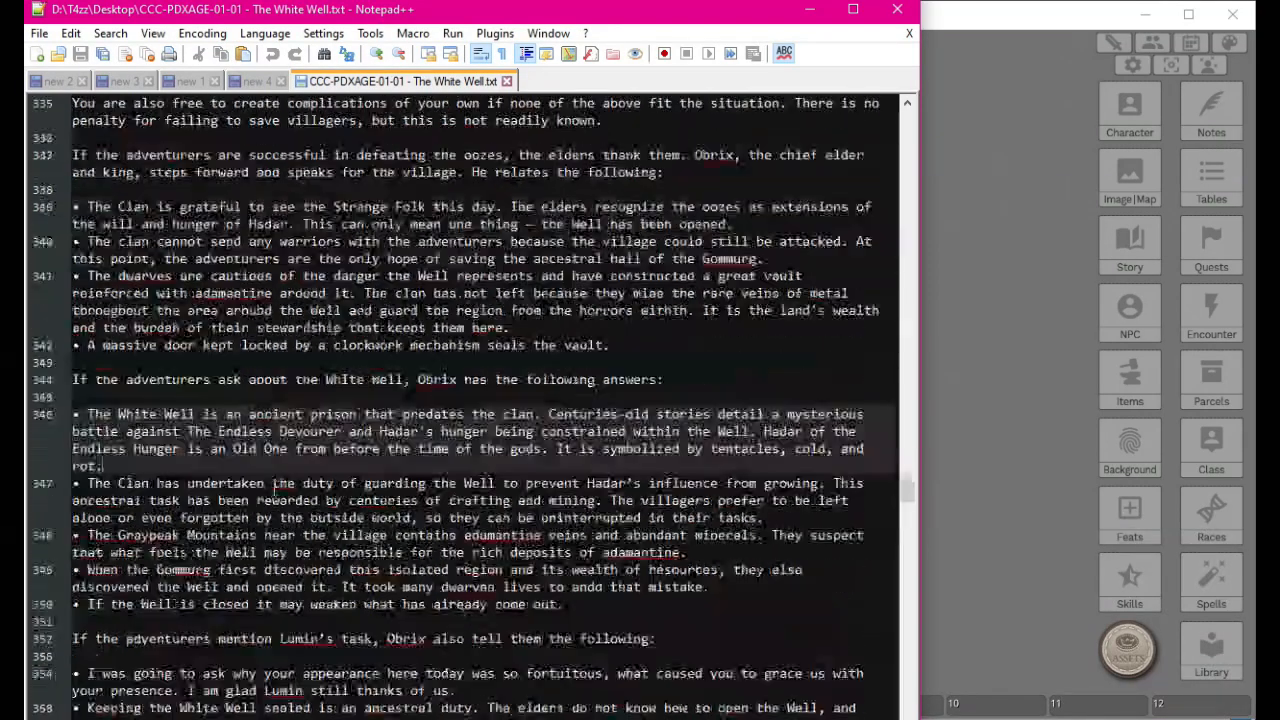
click(1010, 310)
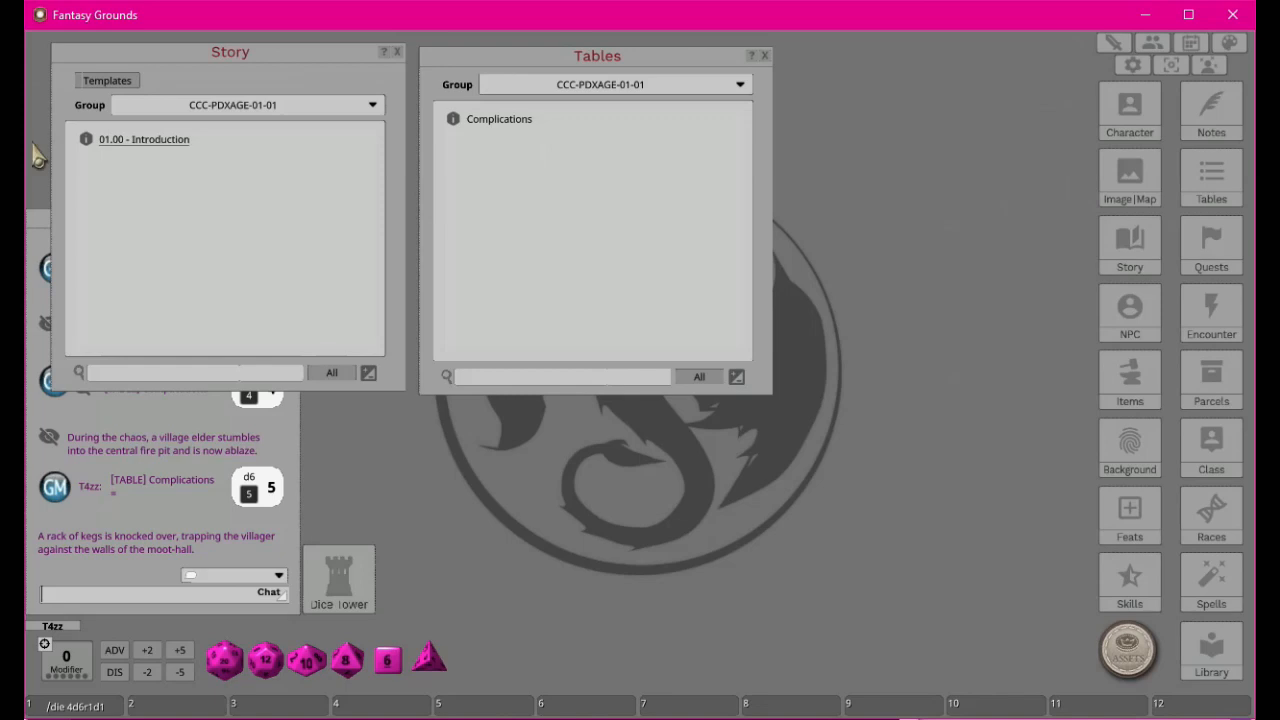
Open the 01.00 - Introduction story entry, place it clear of the table list and unlock it for editing.
click(87, 142)
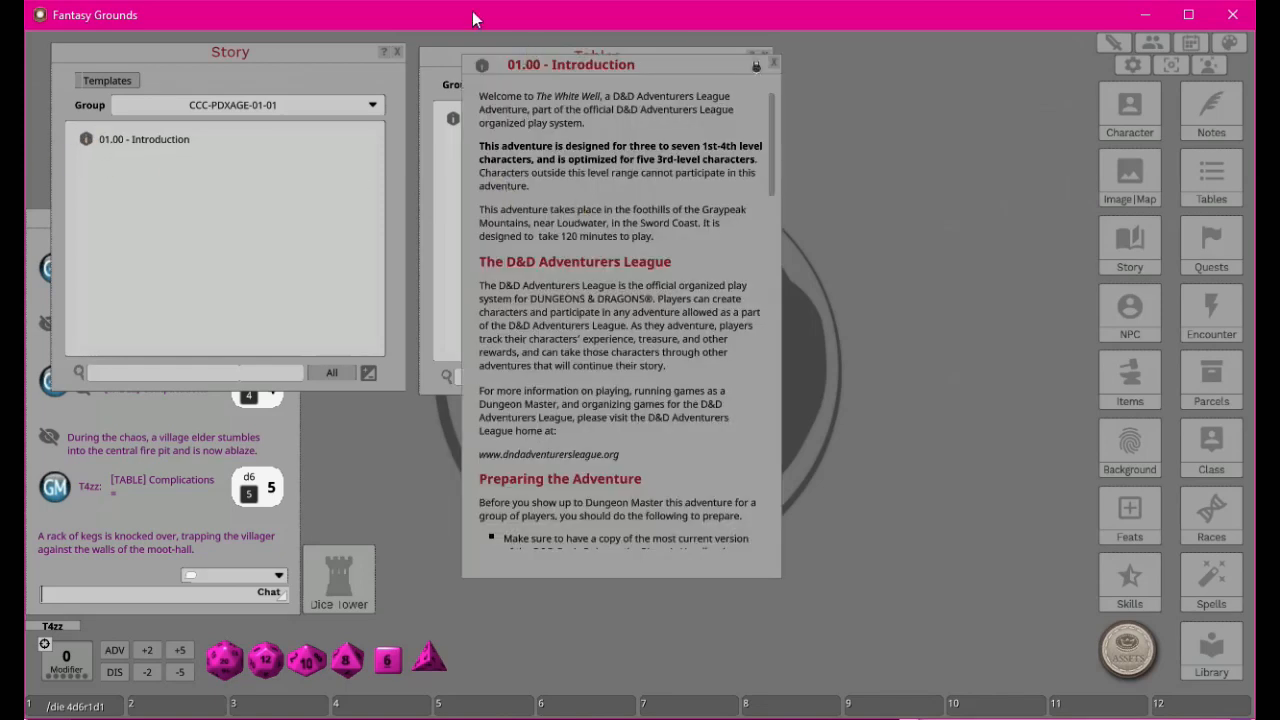
drag(622, 98, 816, 121)
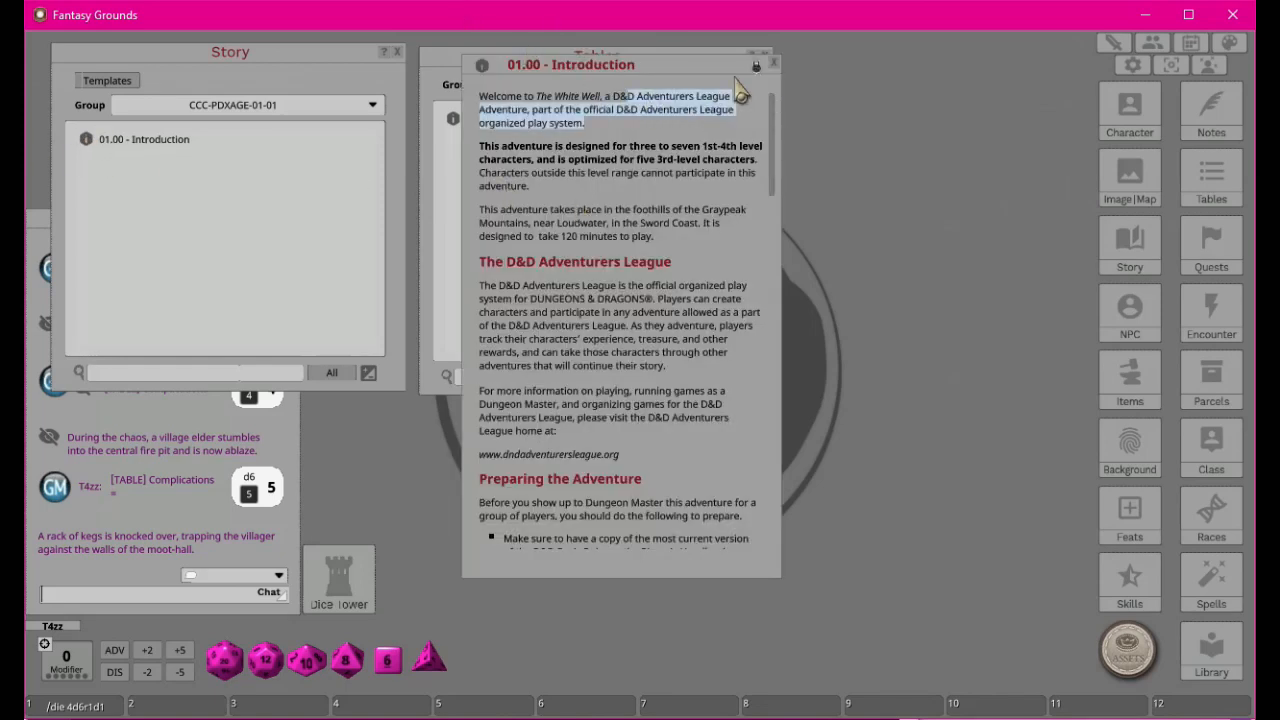
drag(688, 75, 970, 140)
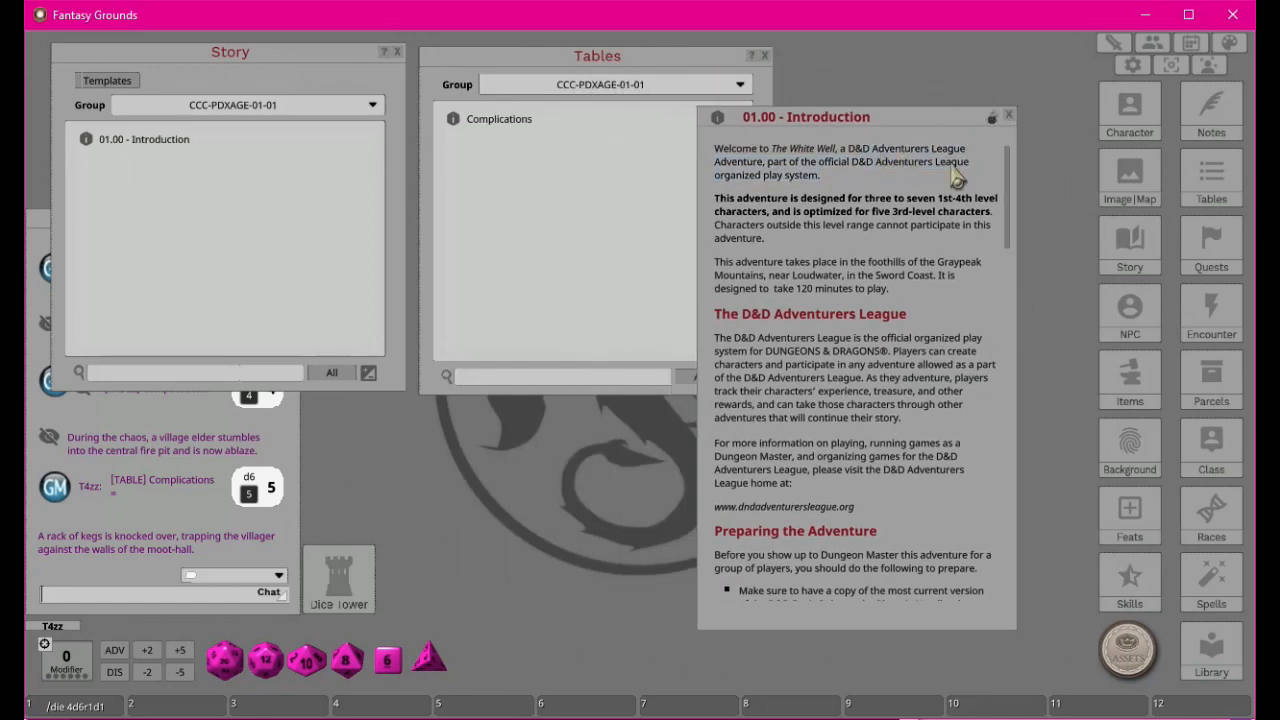
Insert blank lines before the "If you have time or see the need" paragraph and add a link to the Complications table there.
scroll(866, 370, down, 4)
scroll(868, 373, down, 12)
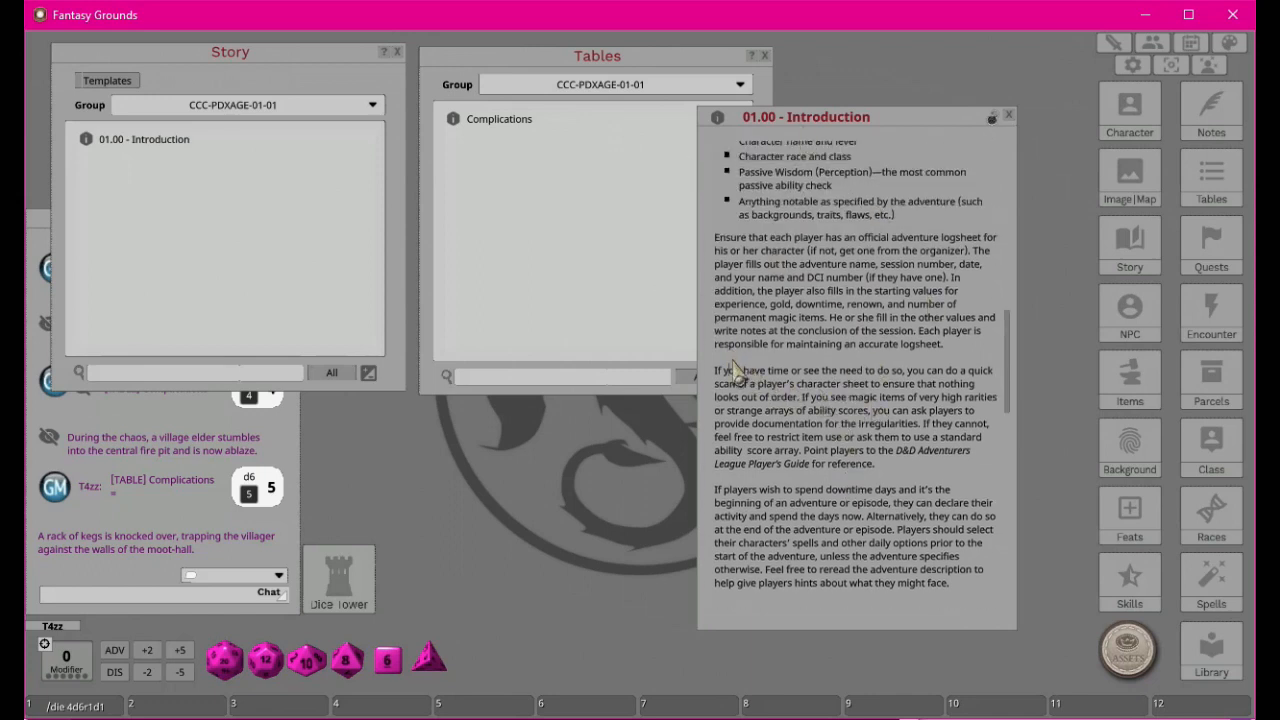
key(Return)
key(Return)
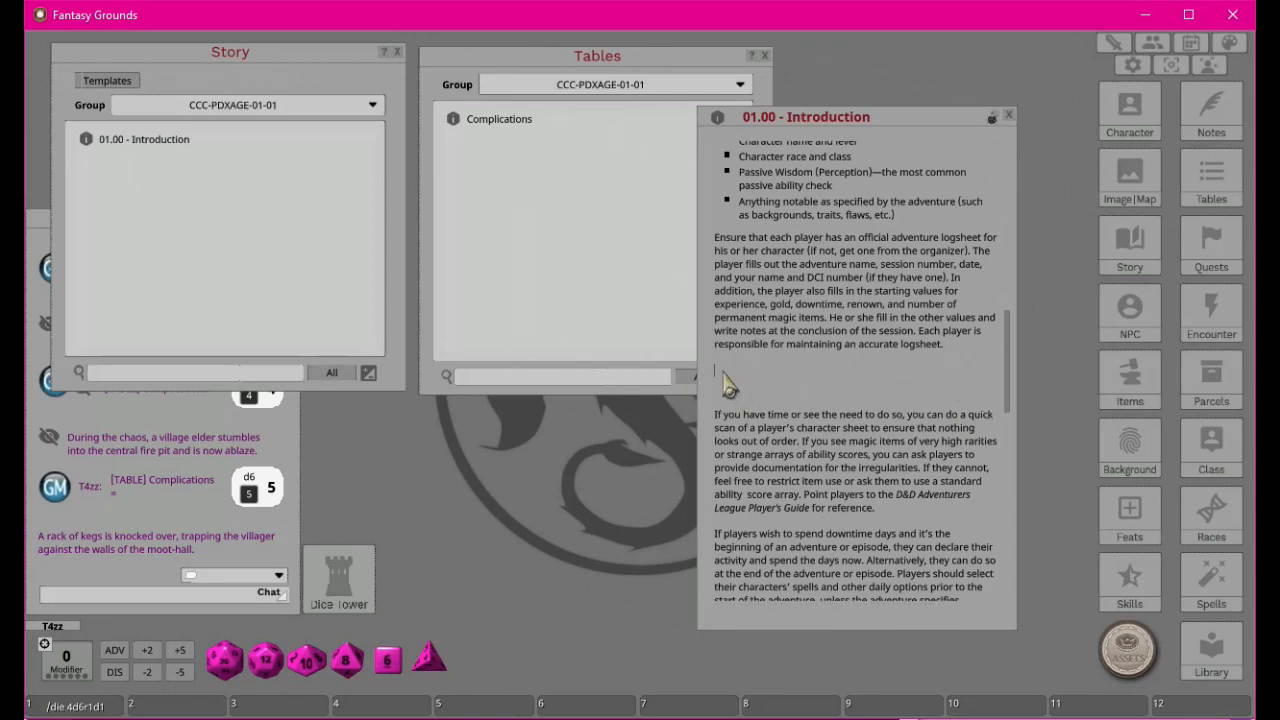
drag(453, 122, 890, 425)
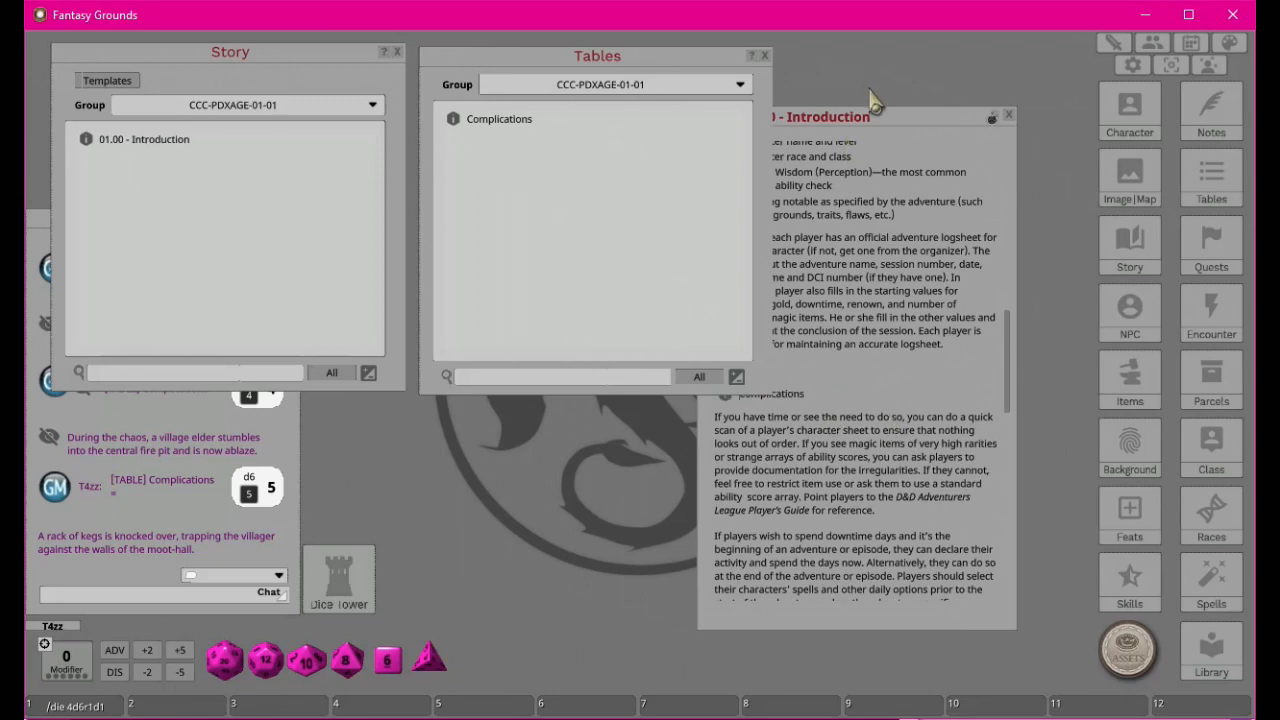
Close the Tables list and lock the 01.00 - Introduction story entry.
click(882, 118)
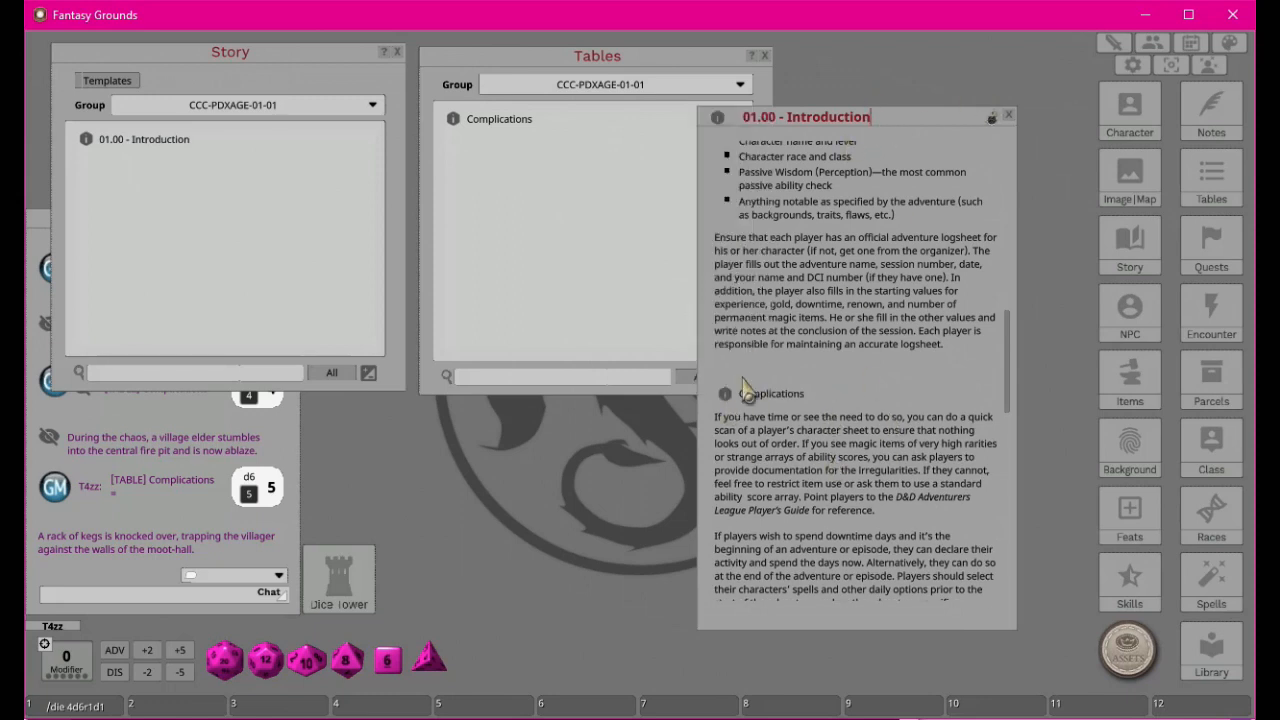
click(764, 55)
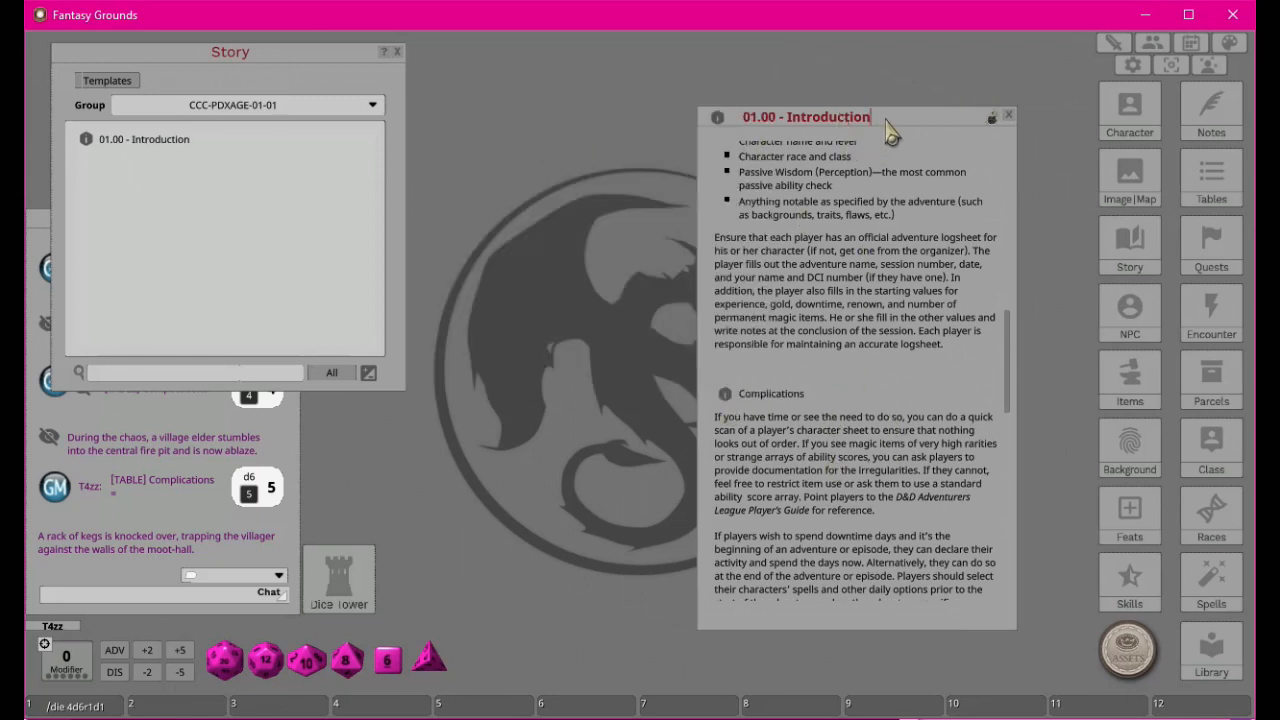
drag(884, 122, 763, 55)
key(Return)
click(992, 118)
Open the Complications table from its story link, test-roll it, then switch off its roll visibility and close it.
click(724, 400)
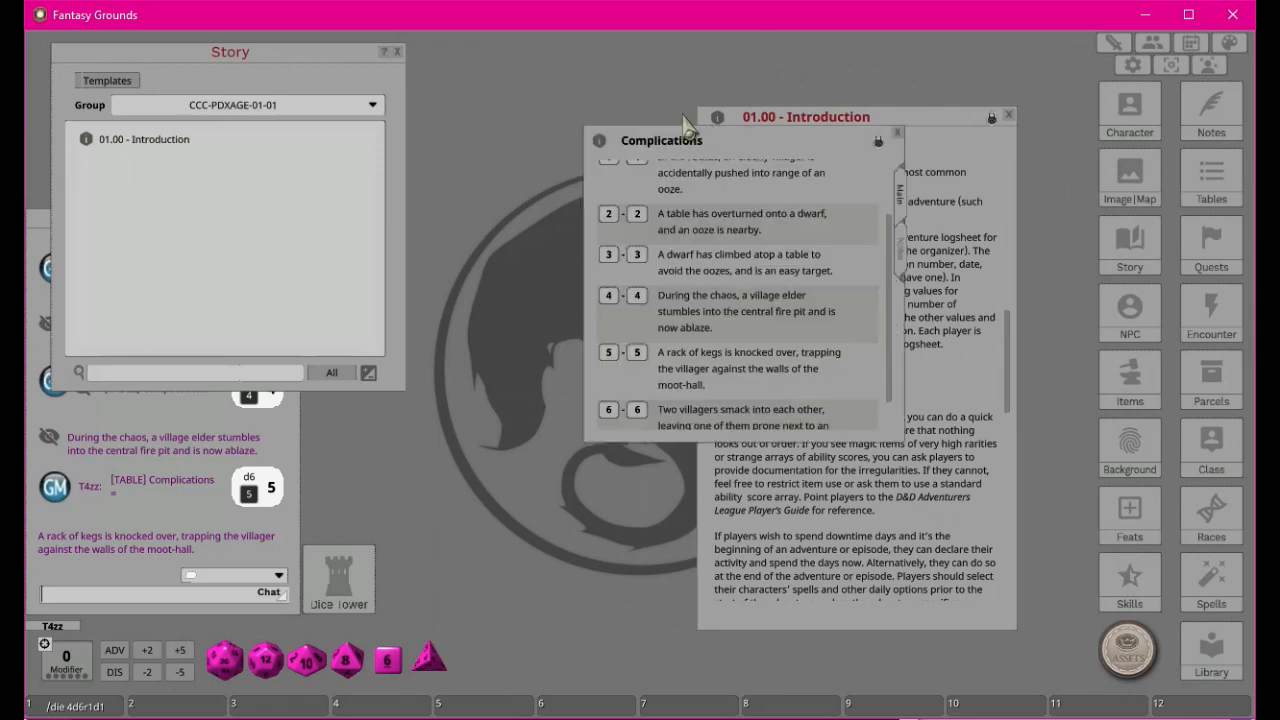
scroll(697, 277, up, 3)
click(604, 180)
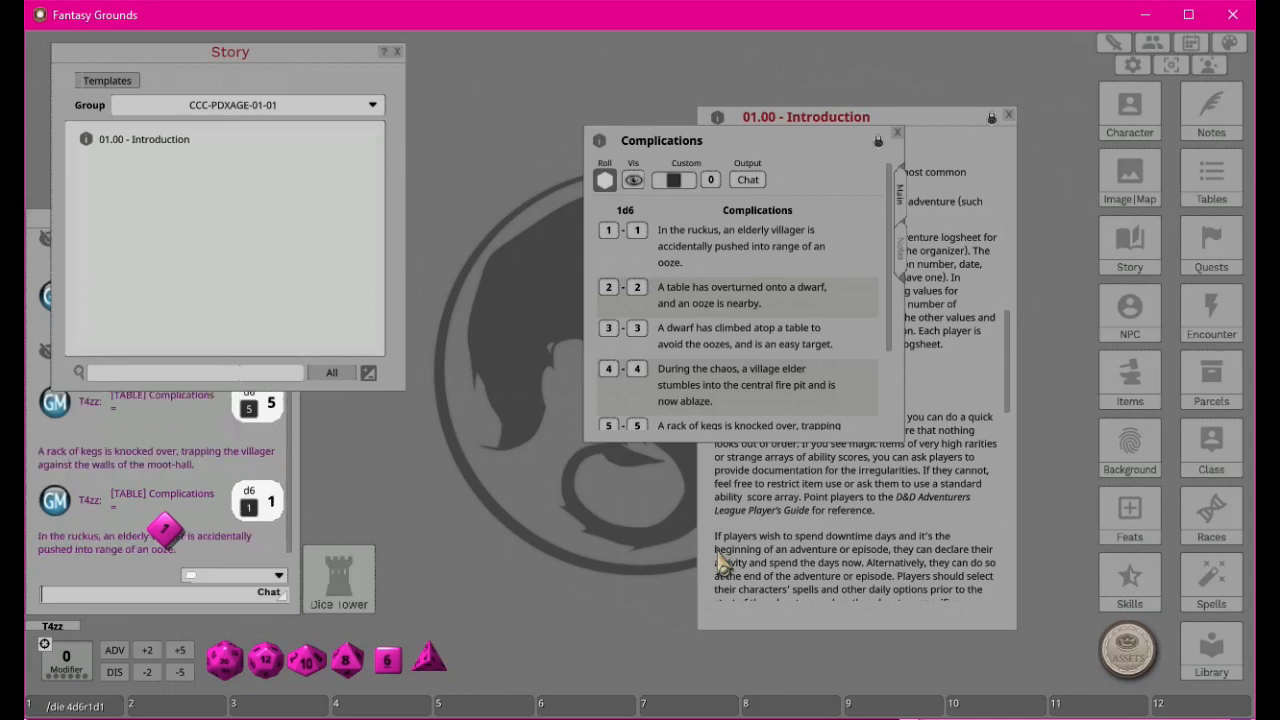
click(633, 180)
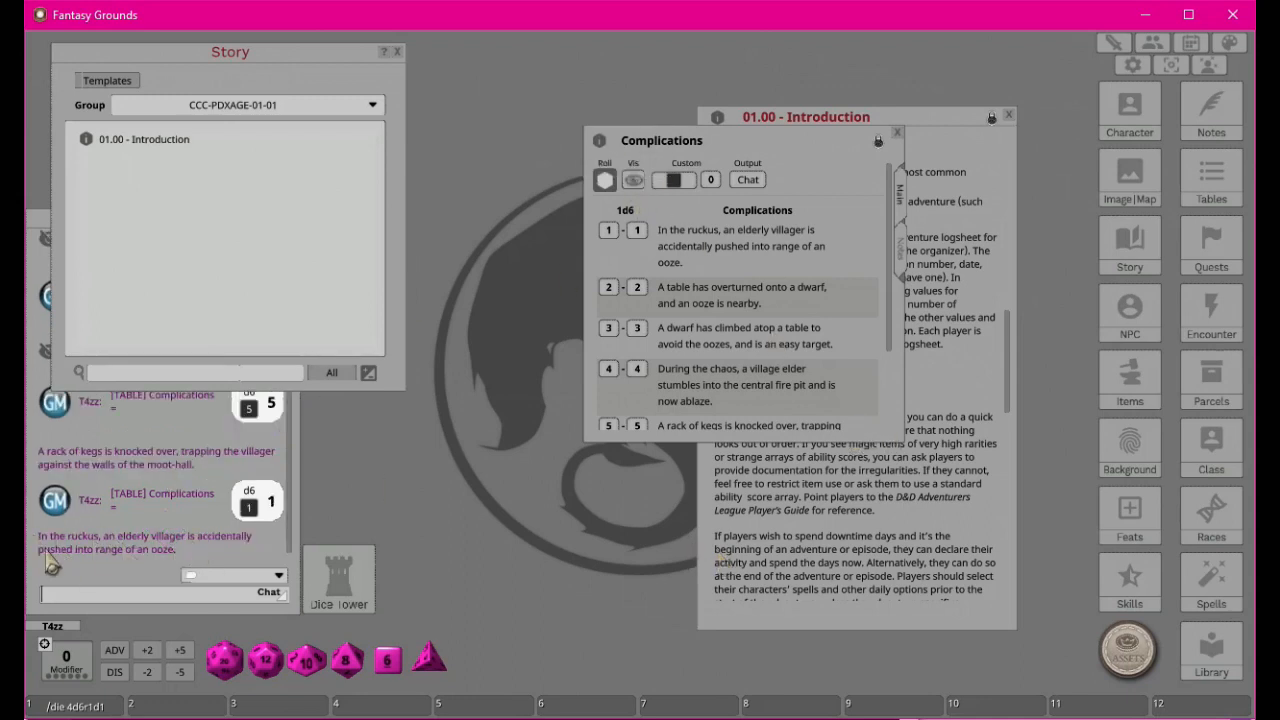
click(898, 134)
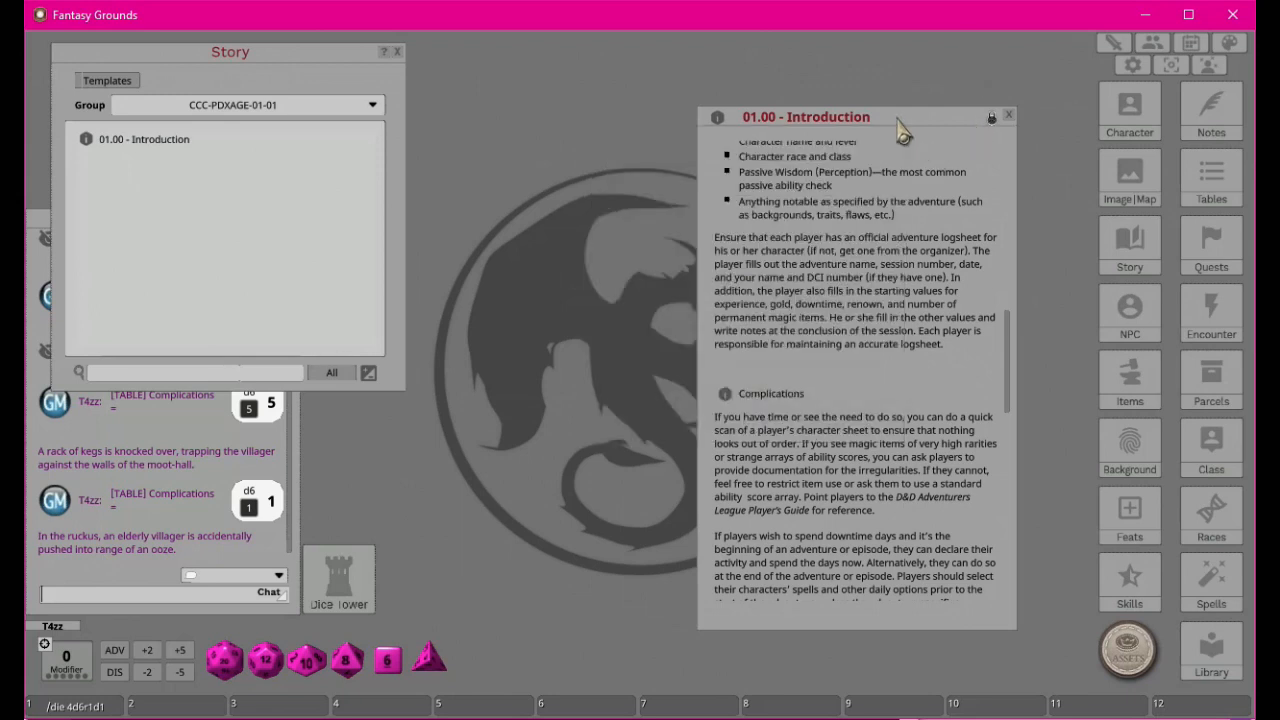
Unlock the Introduction entry and insert four blank lines after the paragraph ending "League Player's Guide for reference".
drag(909, 119, 732, 100)
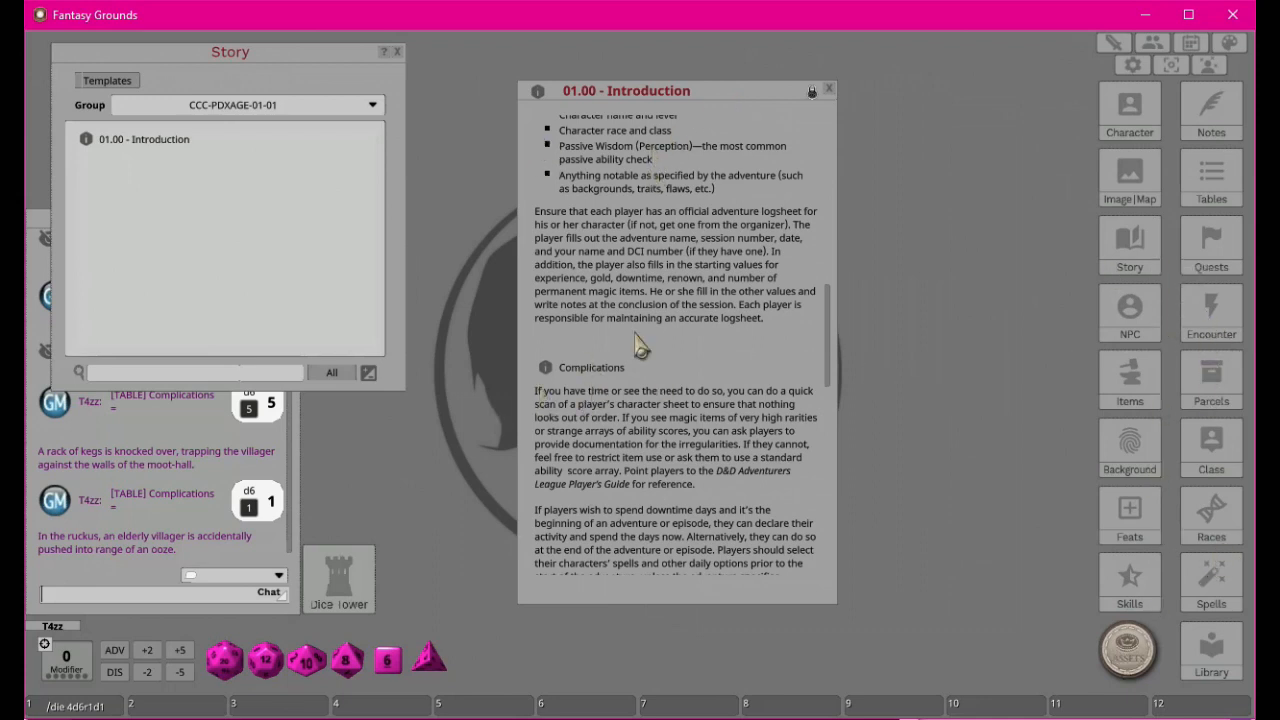
scroll(563, 350, down, 2)
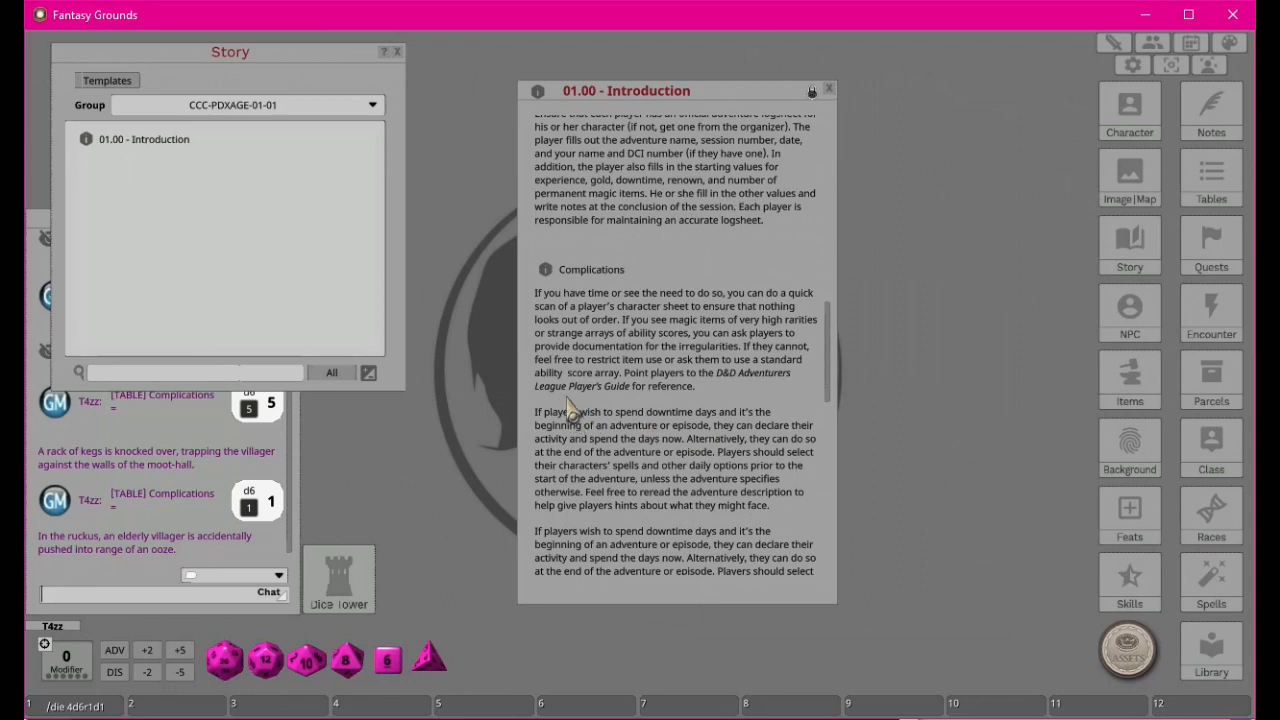
click(813, 91)
click(704, 388)
key(Return)
key(Return)
key(Return)
key(Return)
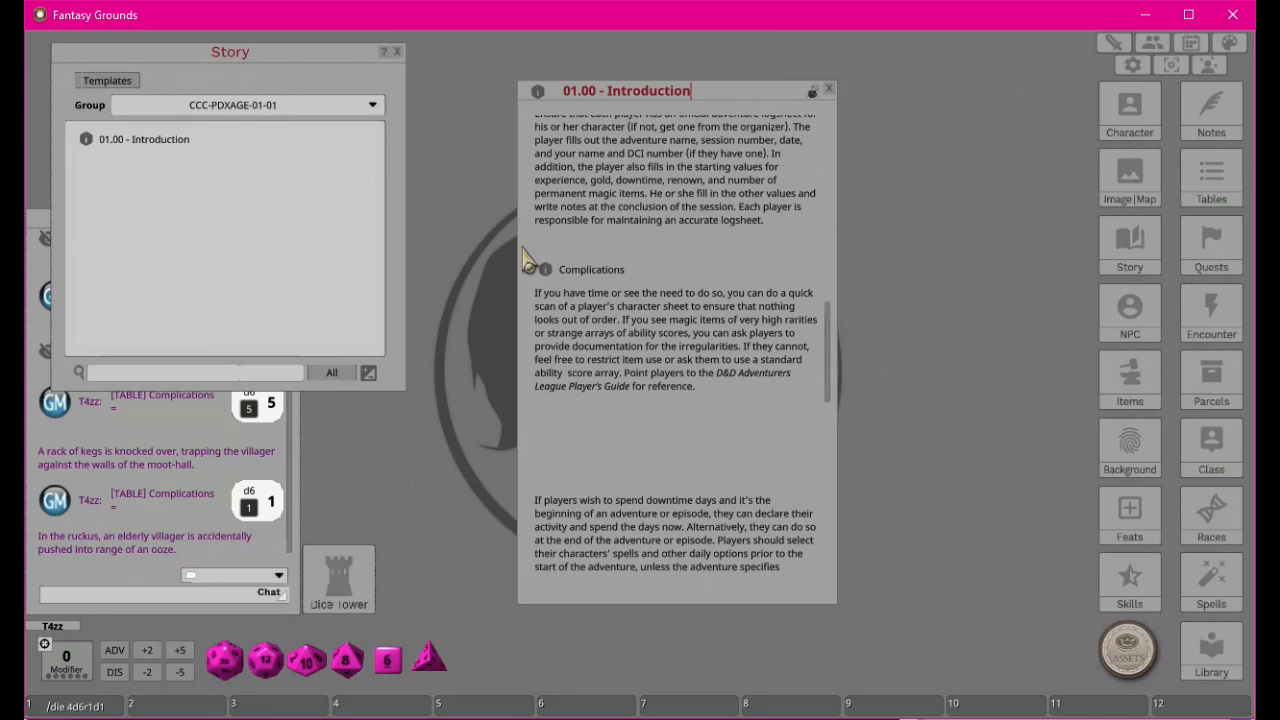
Add links to image - greyOoze.png and map - GommurghallMap.png in the blank lines of the Introduction, then close the image list.
drag(533, 258, 678, 154)
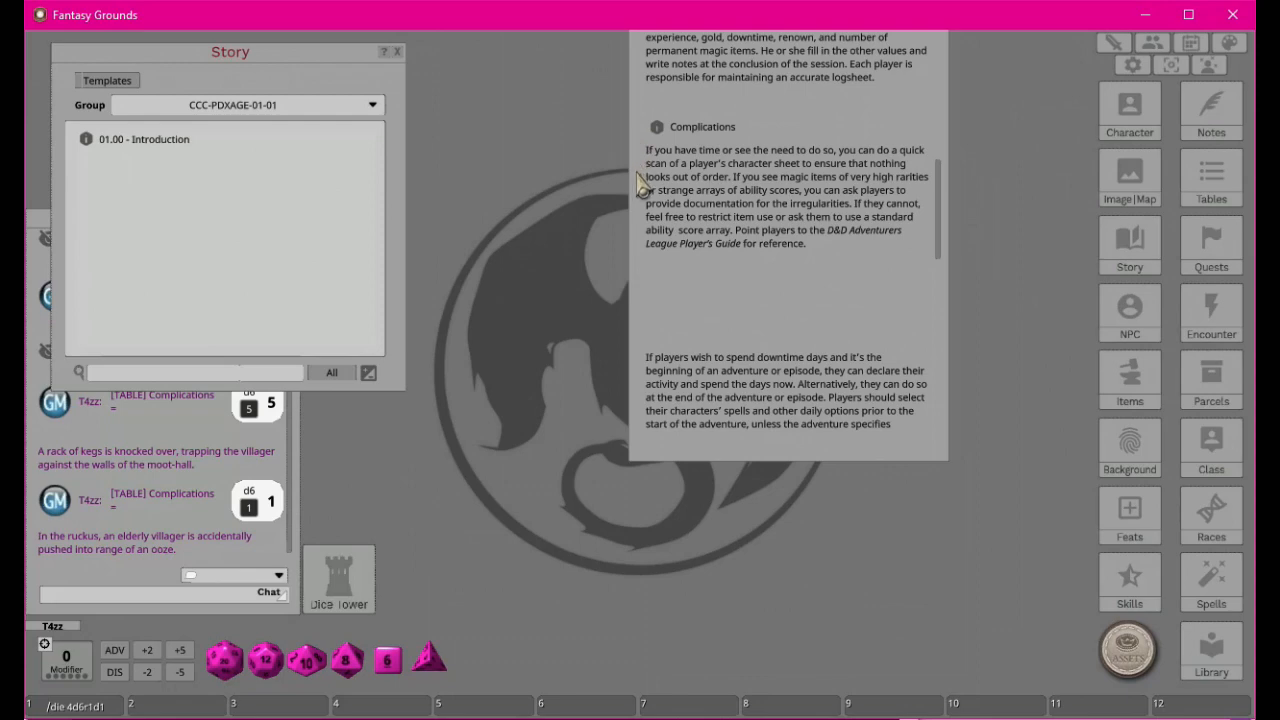
drag(640, 150, 484, 291)
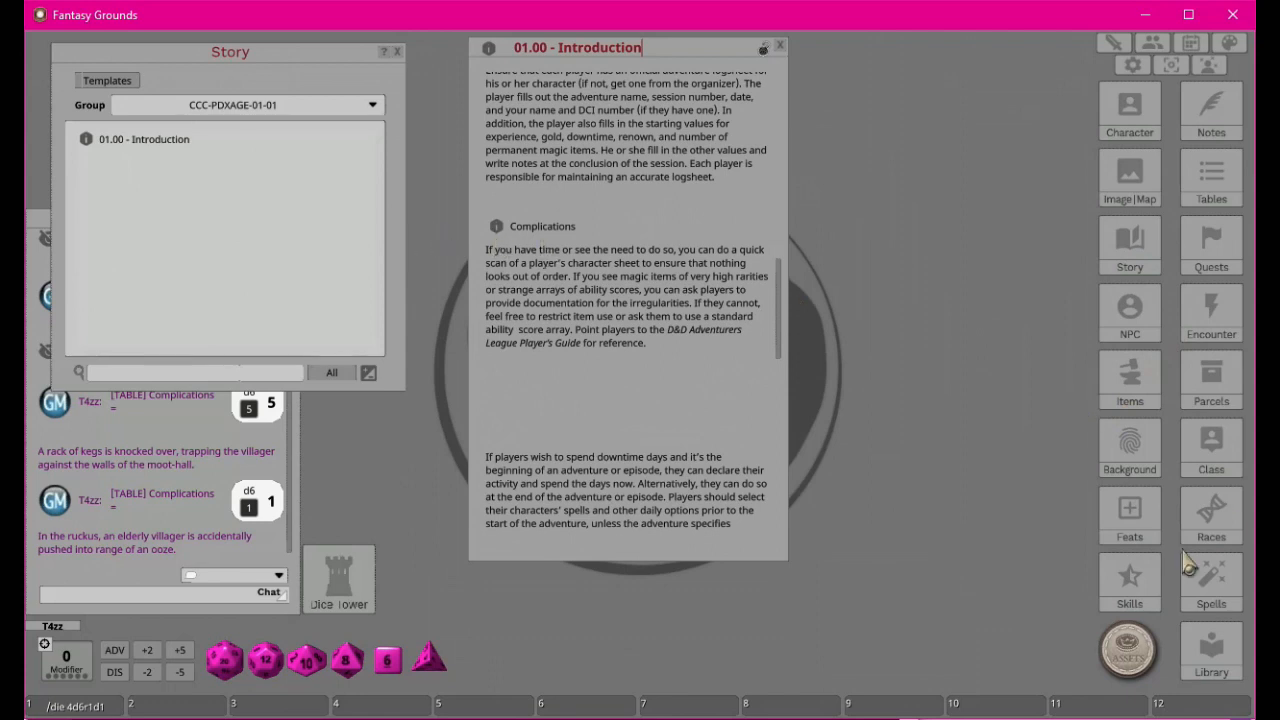
click(1132, 178)
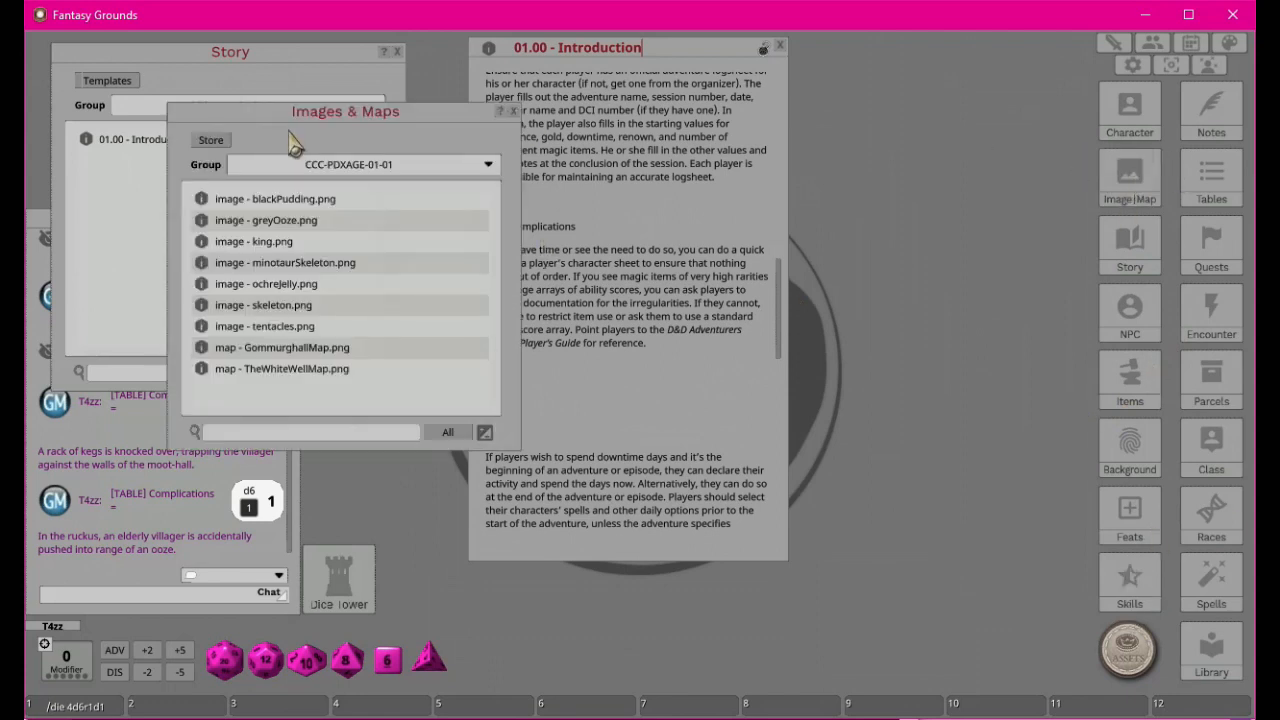
drag(318, 122, 1020, 82)
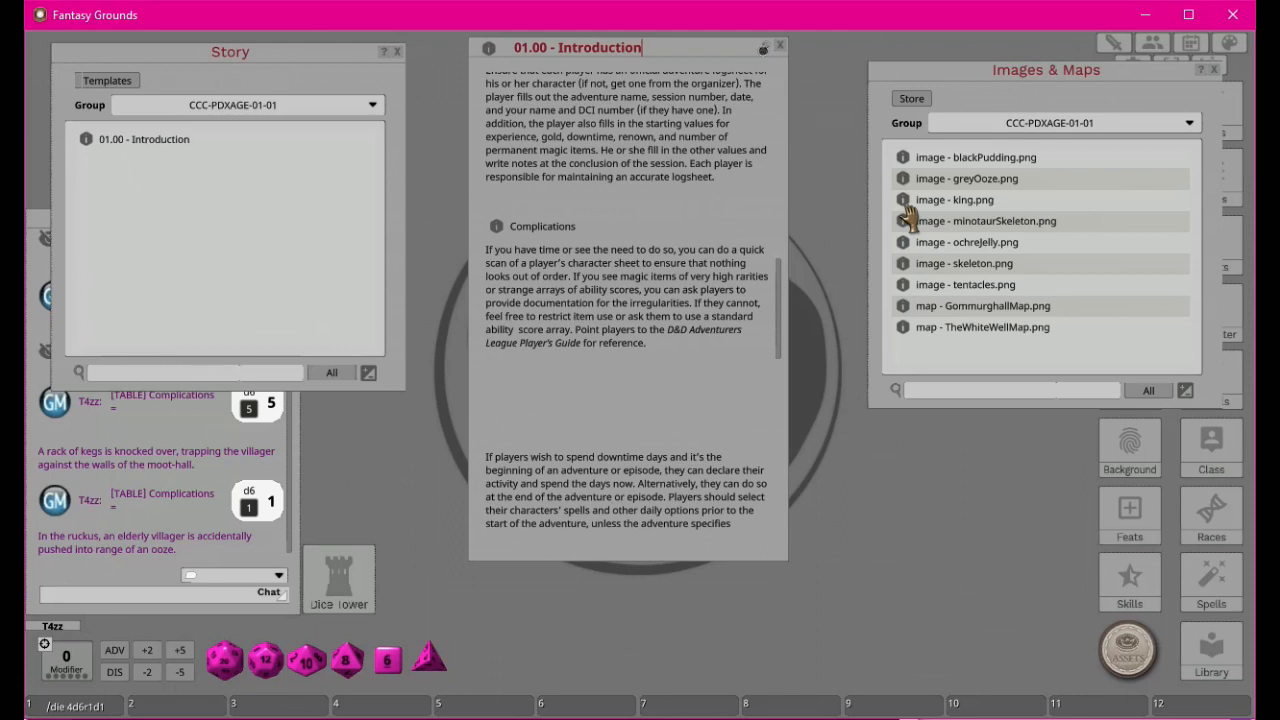
drag(903, 185, 497, 375)
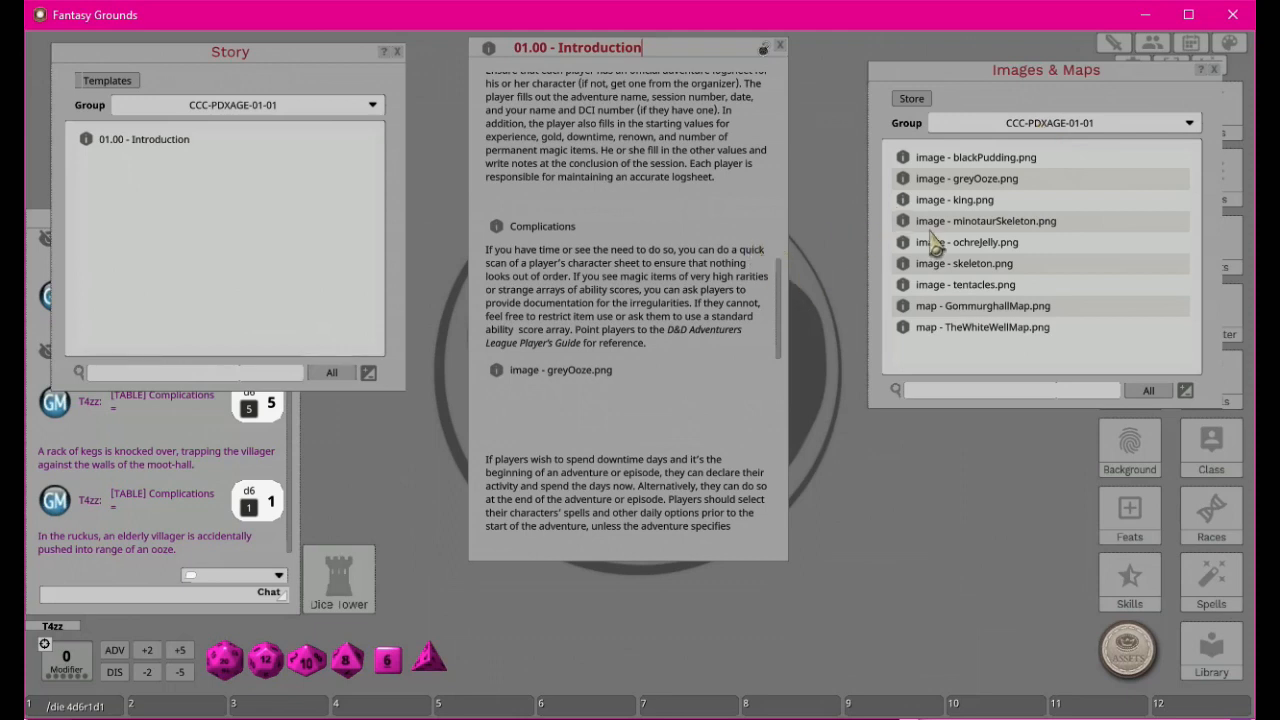
drag(918, 326, 505, 402)
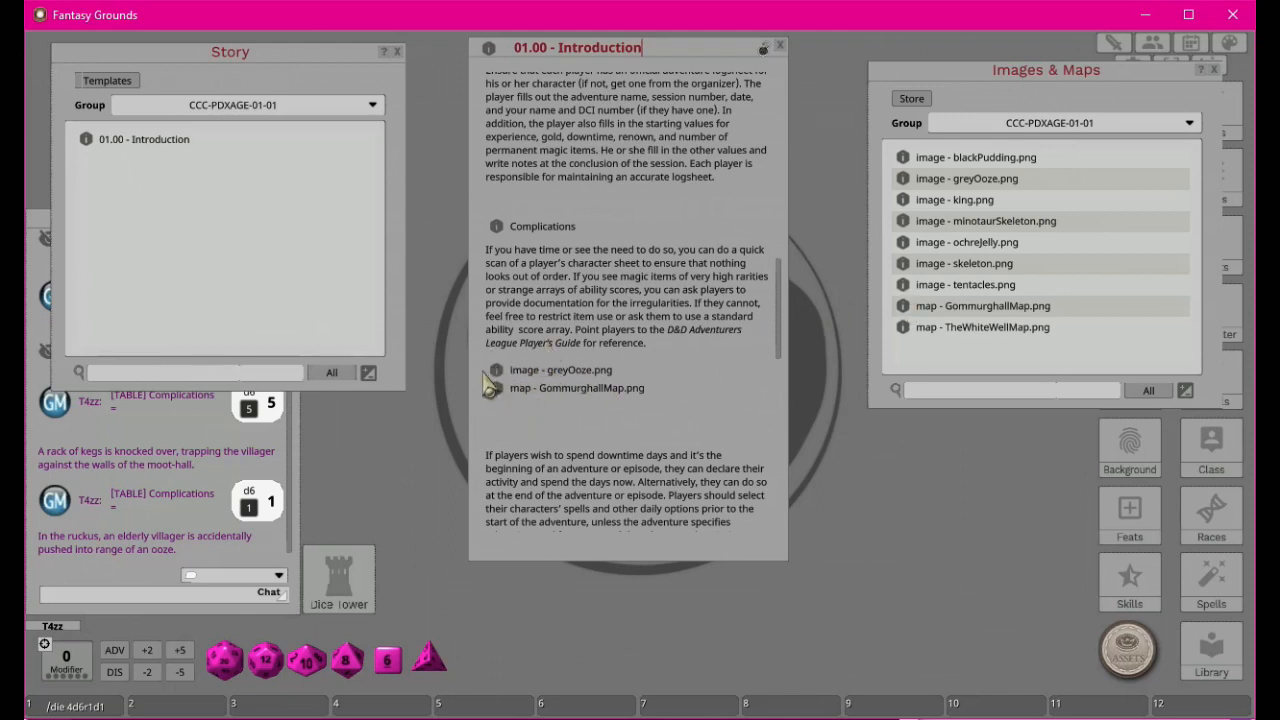
click(1214, 71)
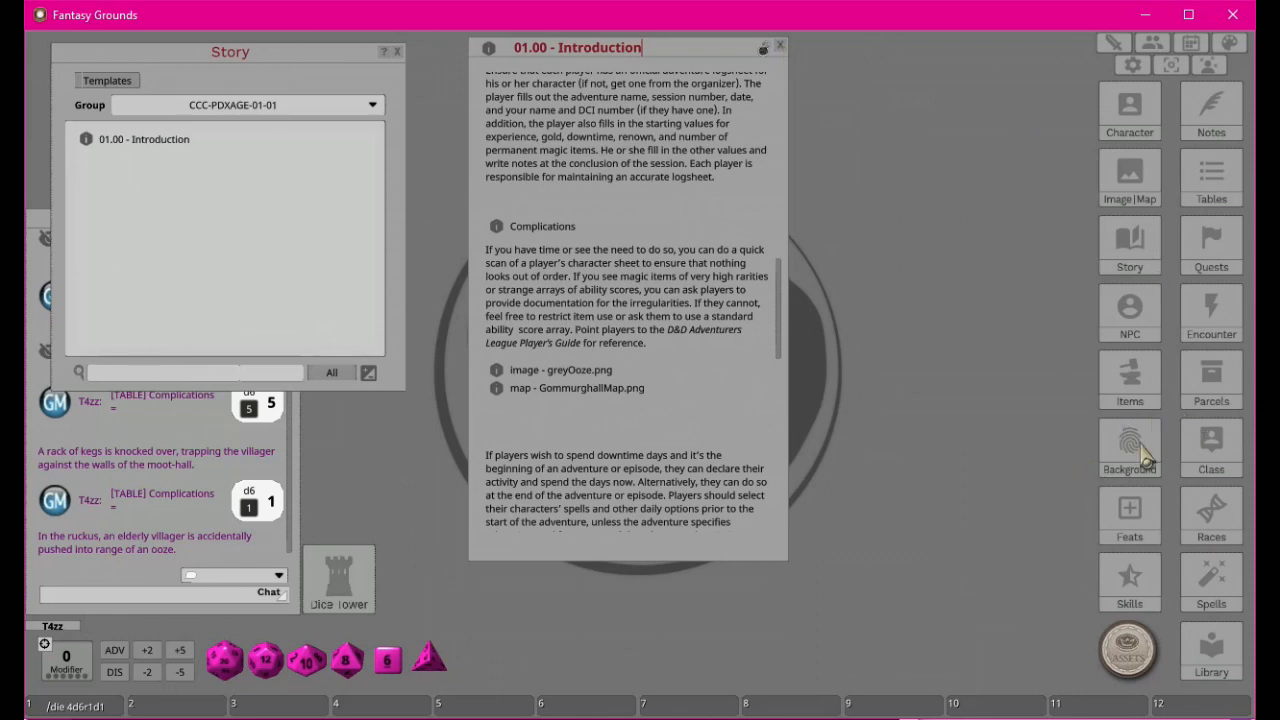
Filter the NPC list to The White Well group and view the Minotaur Skeleton (Orog Skeleton) record.
click(1131, 312)
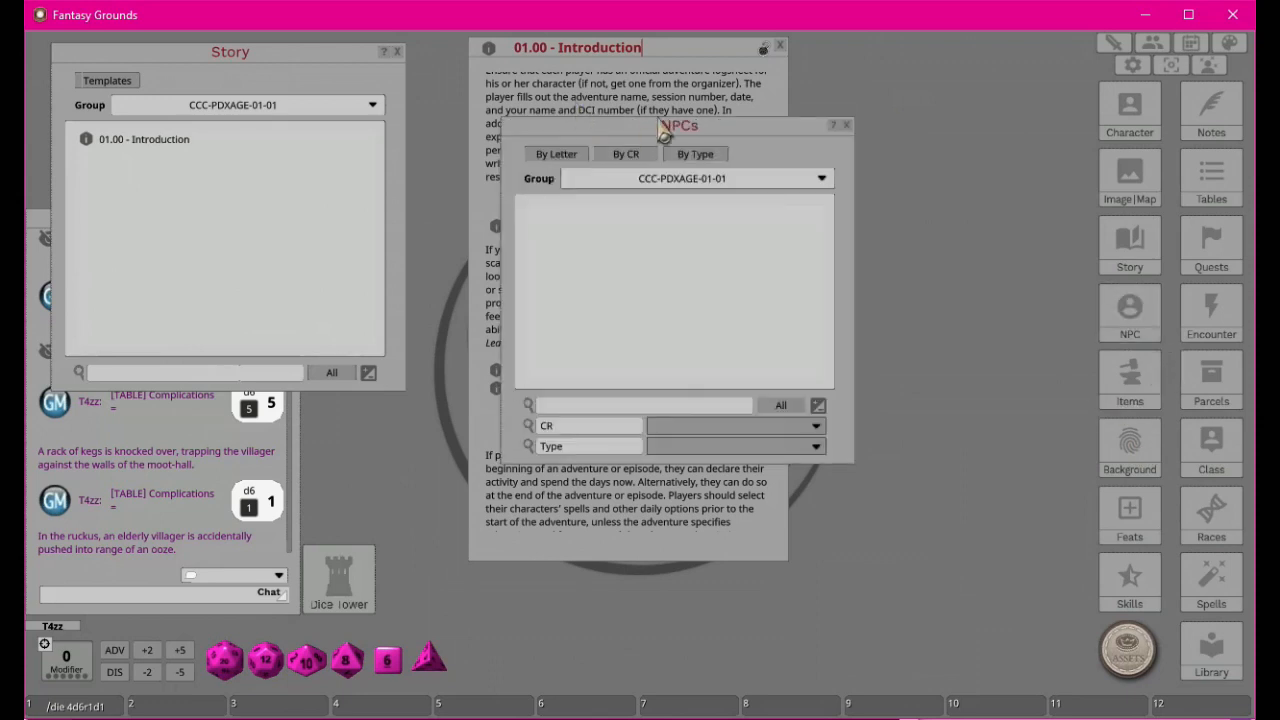
drag(662, 133, 1014, 89)
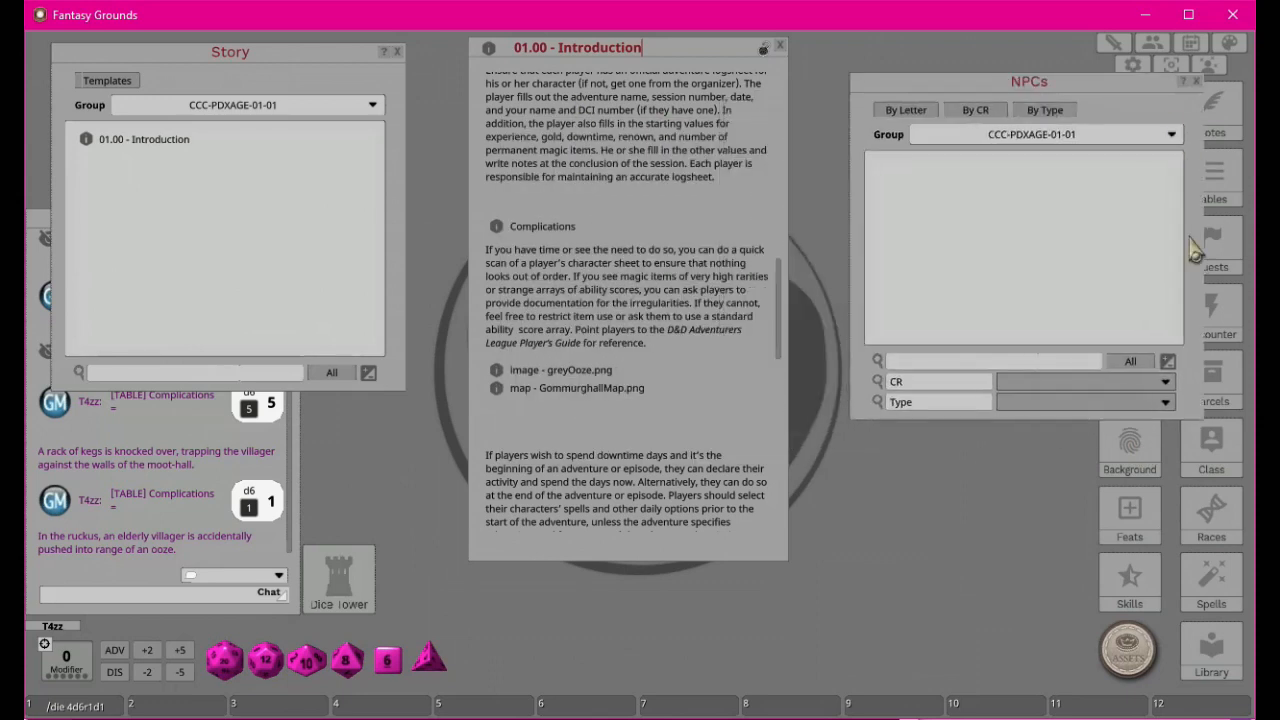
click(1172, 134)
scroll(1005, 220, down, 2)
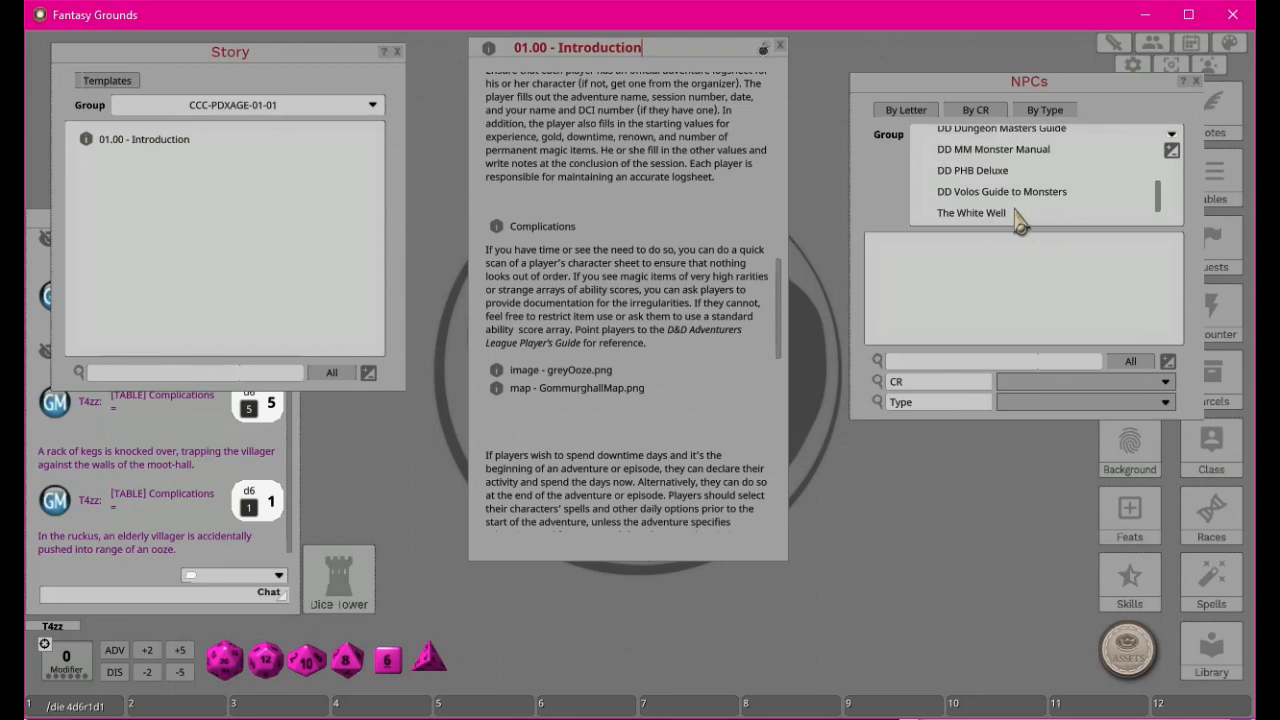
click(978, 214)
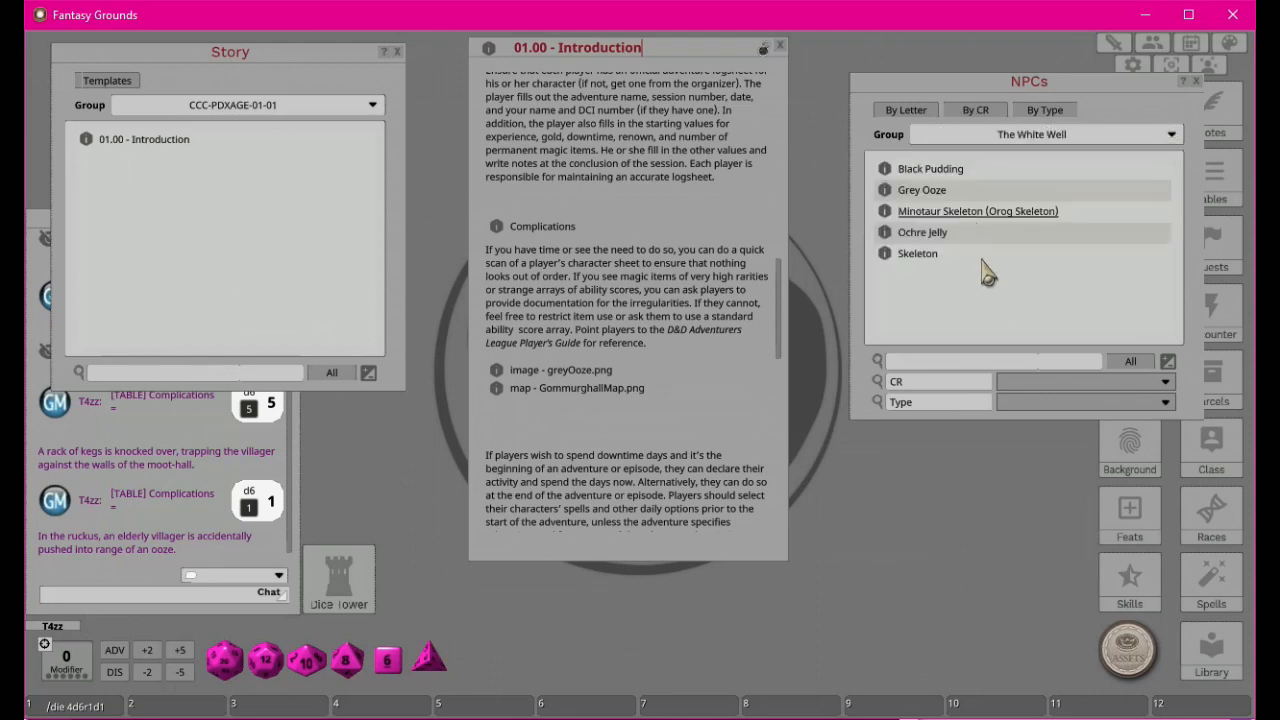
click(940, 211)
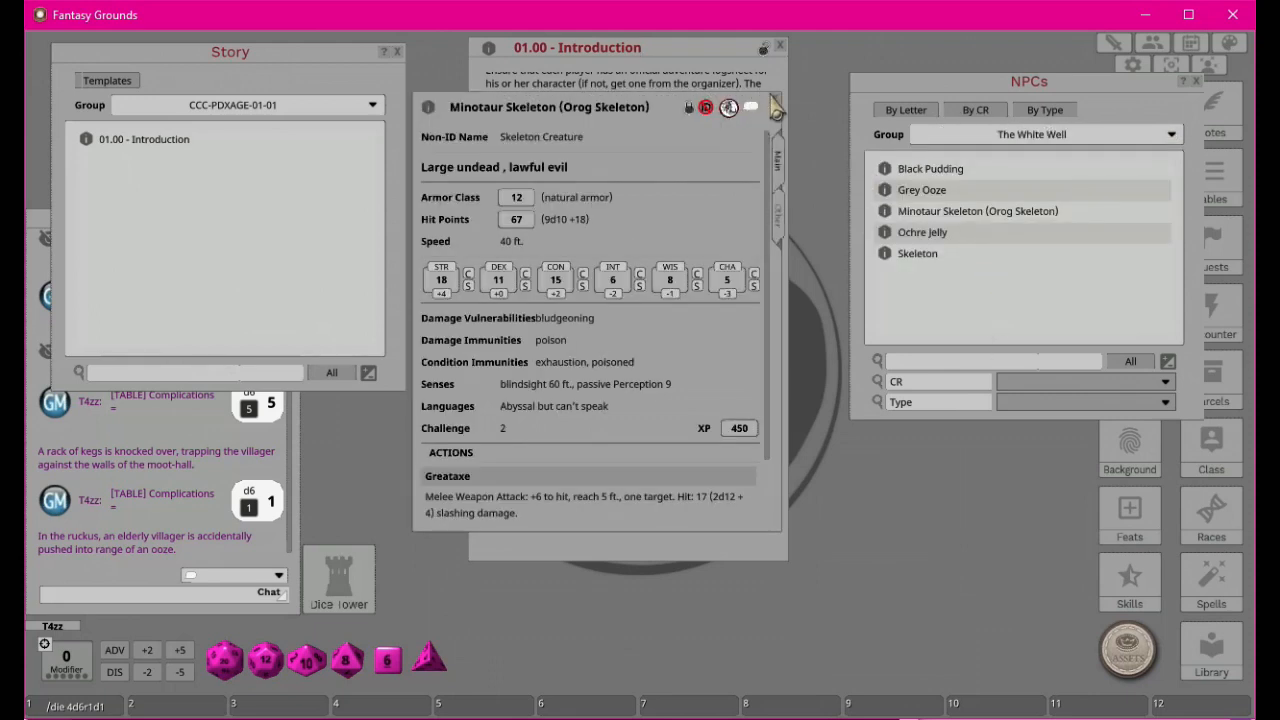
click(773, 104)
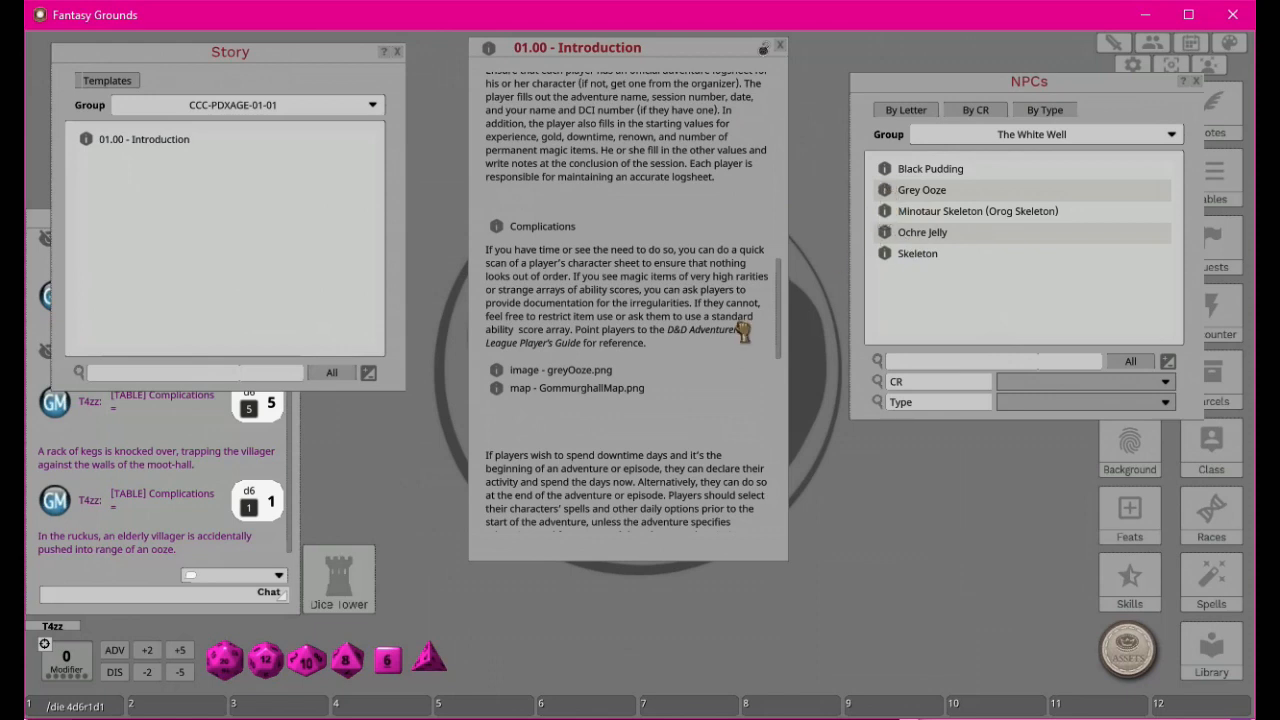
drag(897, 196, 1212, 96)
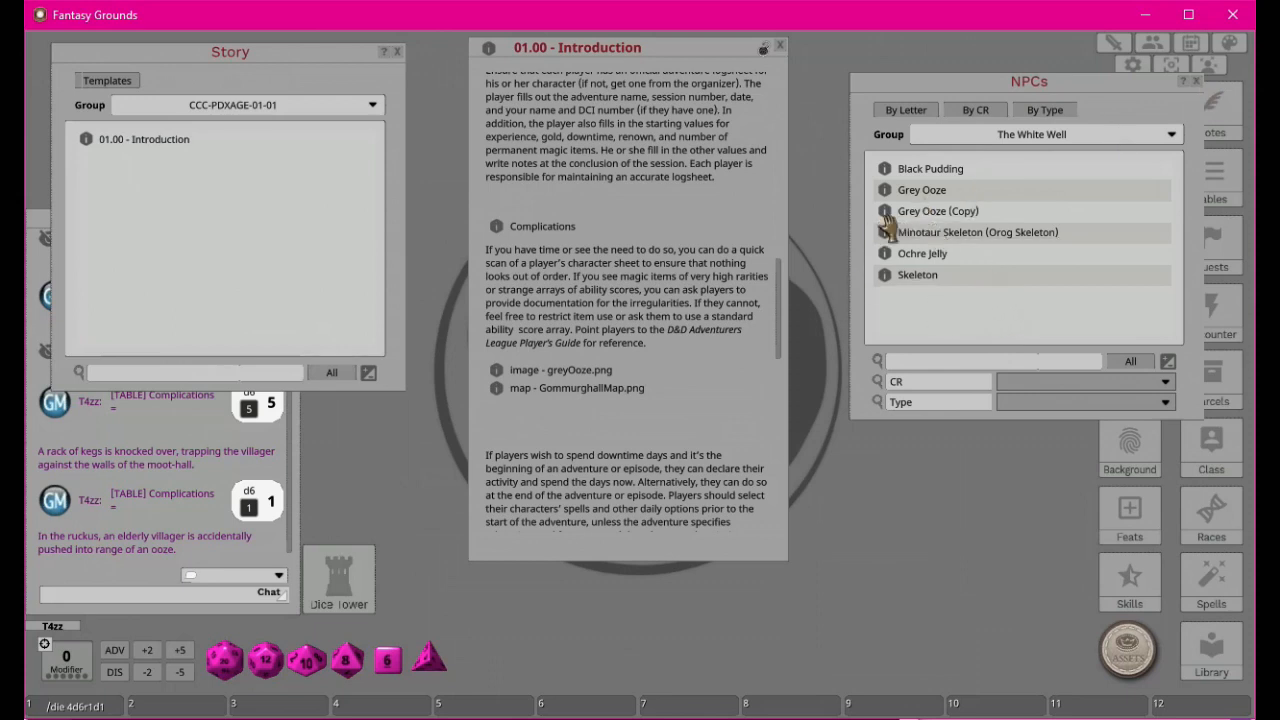
click(1167, 361)
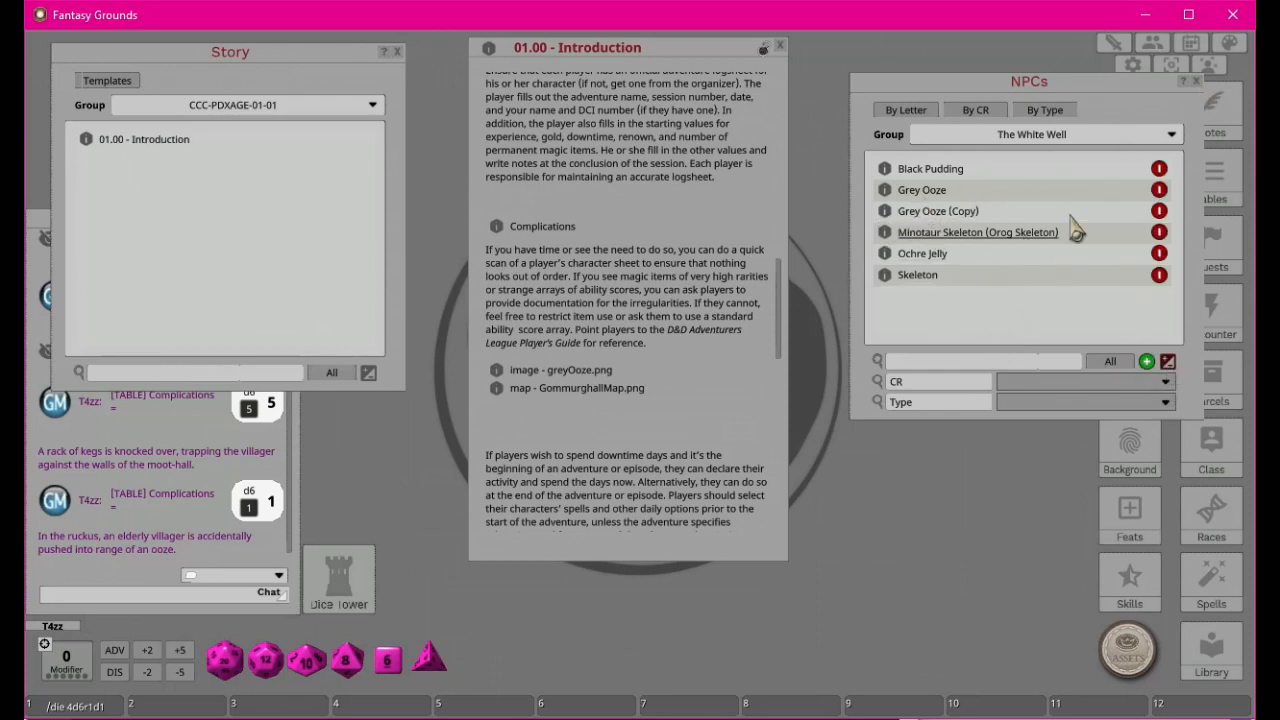
click(1159, 211)
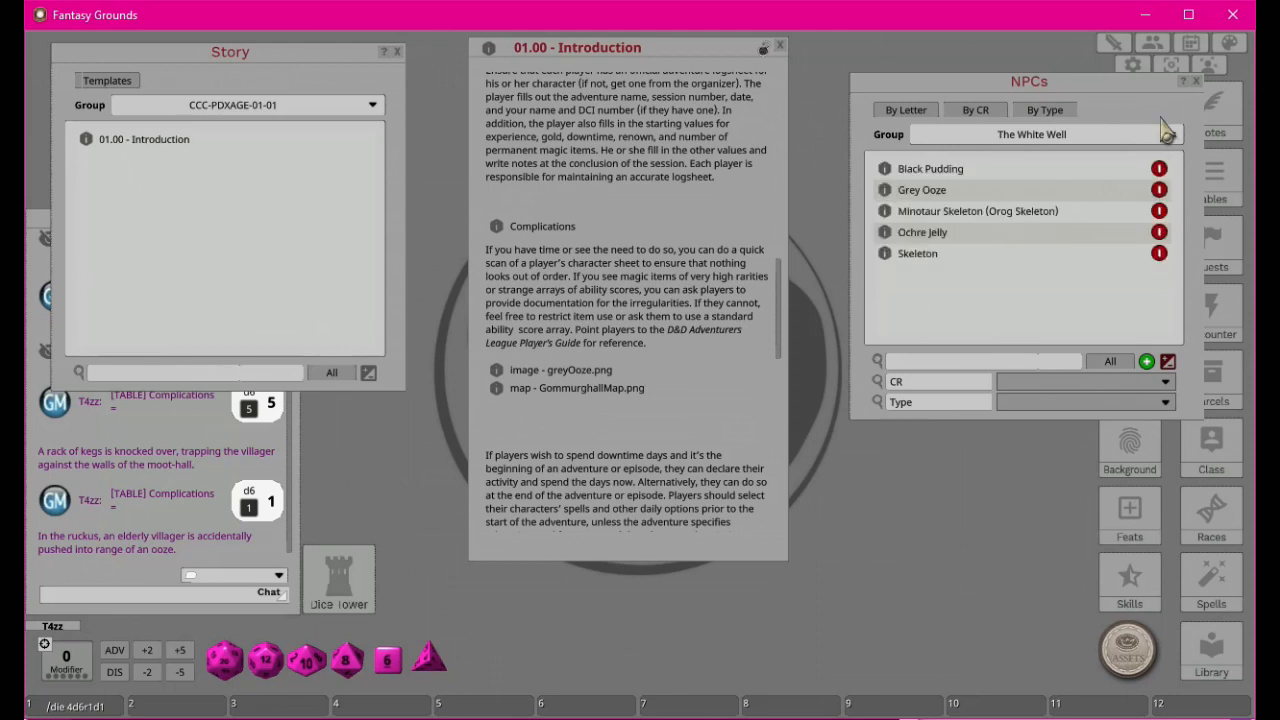
click(1196, 81)
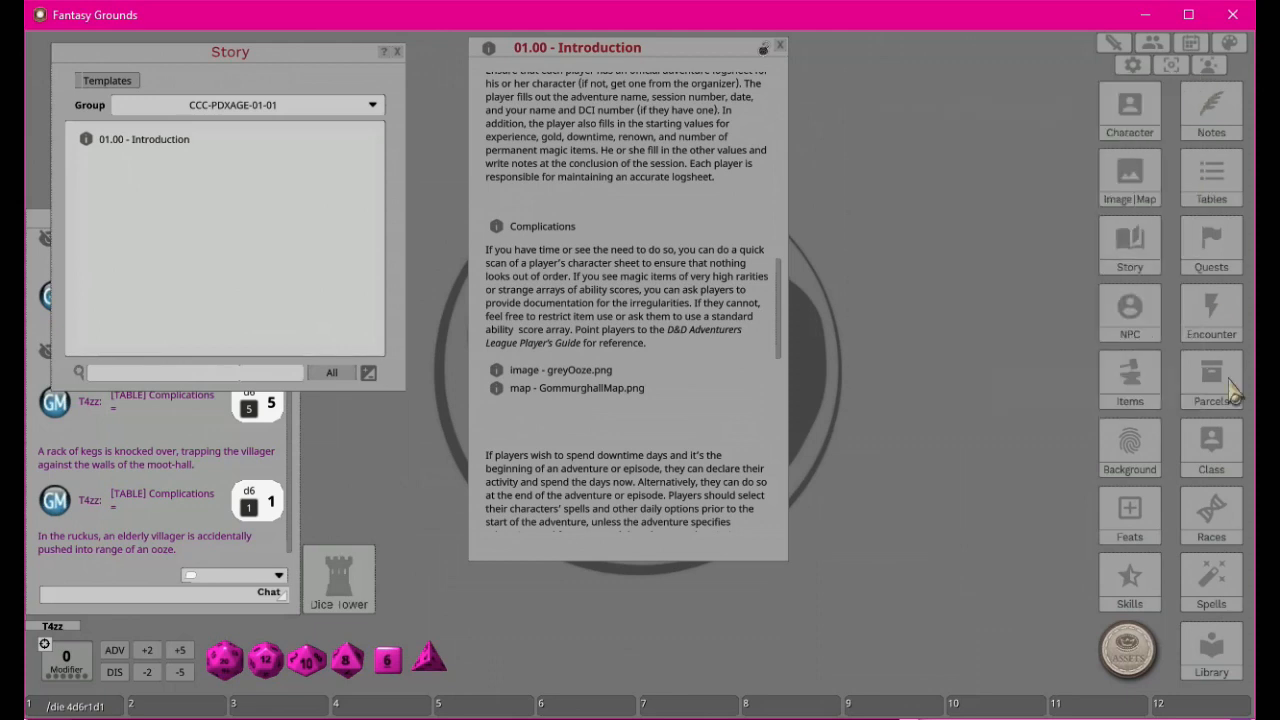
Add a link to the Approaching Gommurghall encounter below the map link in the Introduction, then close the encounter list.
click(1216, 318)
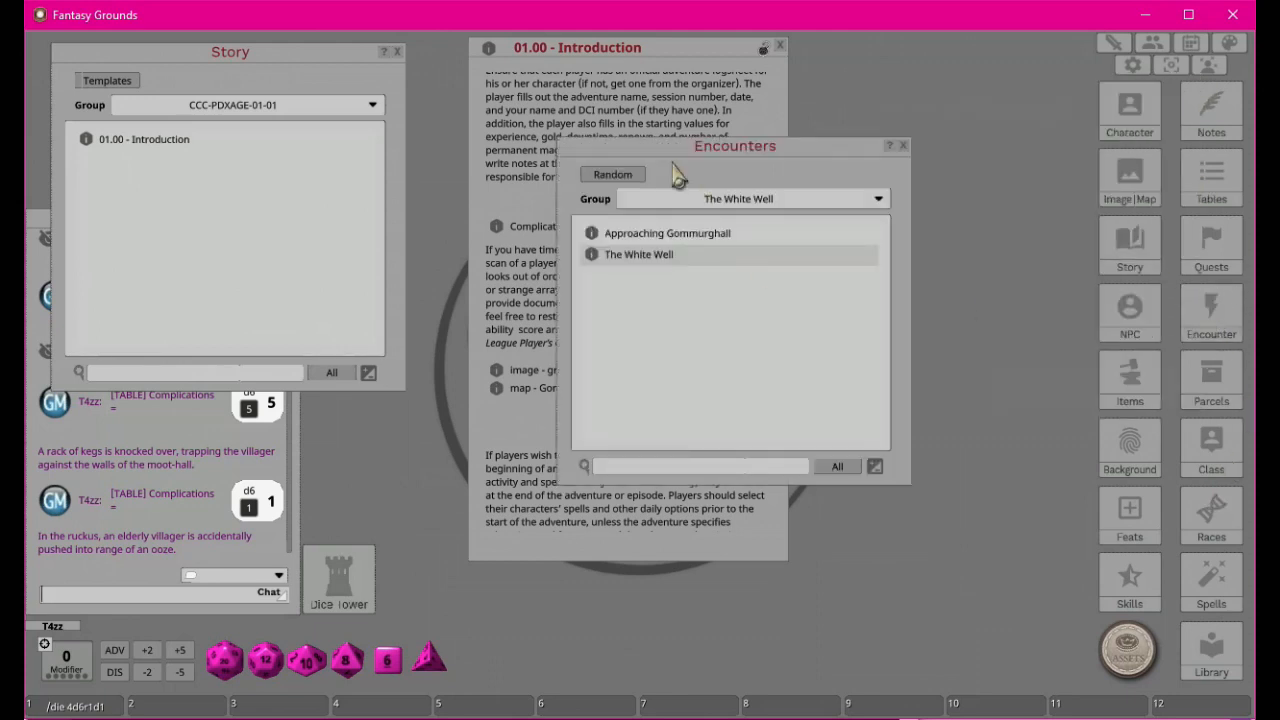
drag(677, 155, 950, 123)
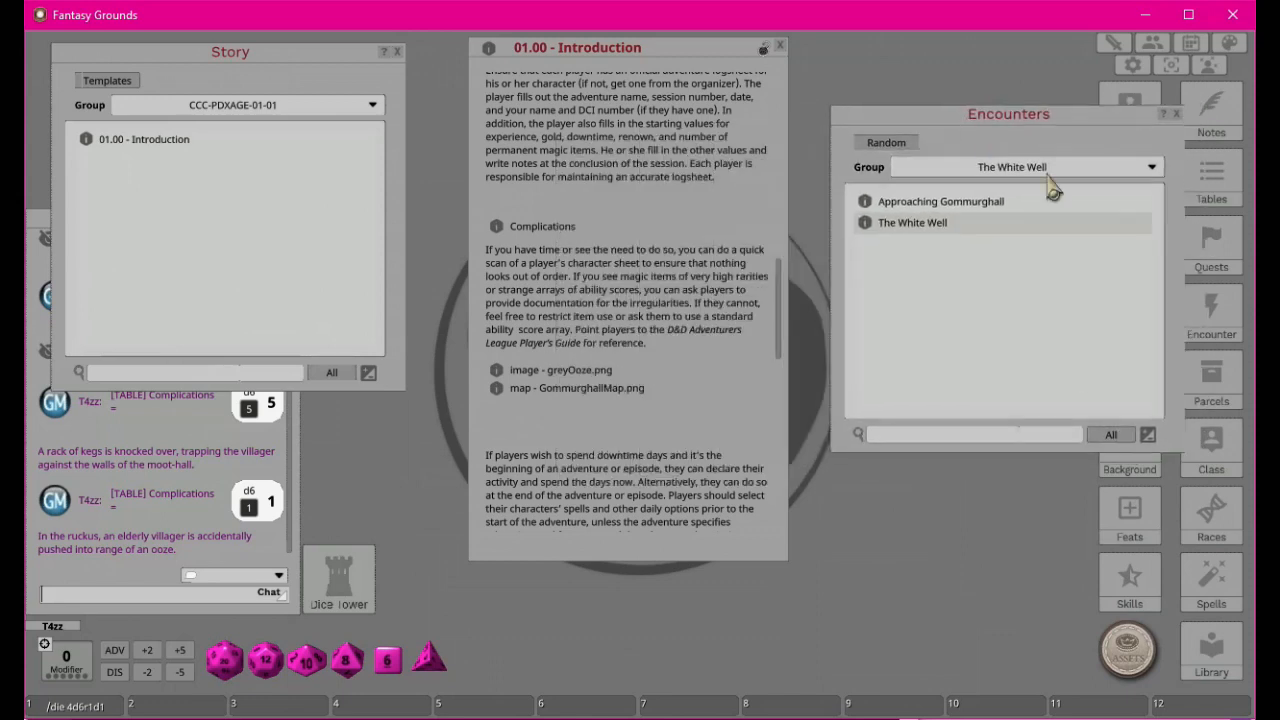
drag(868, 203, 500, 410)
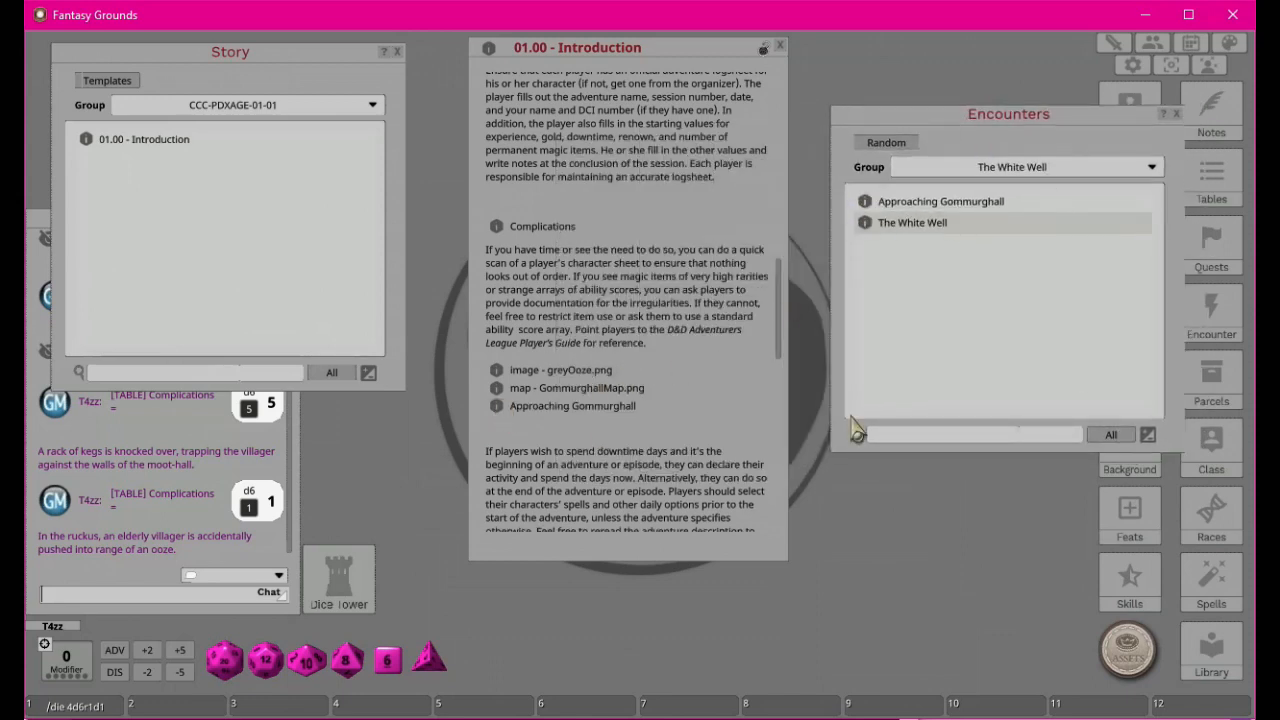
click(1177, 114)
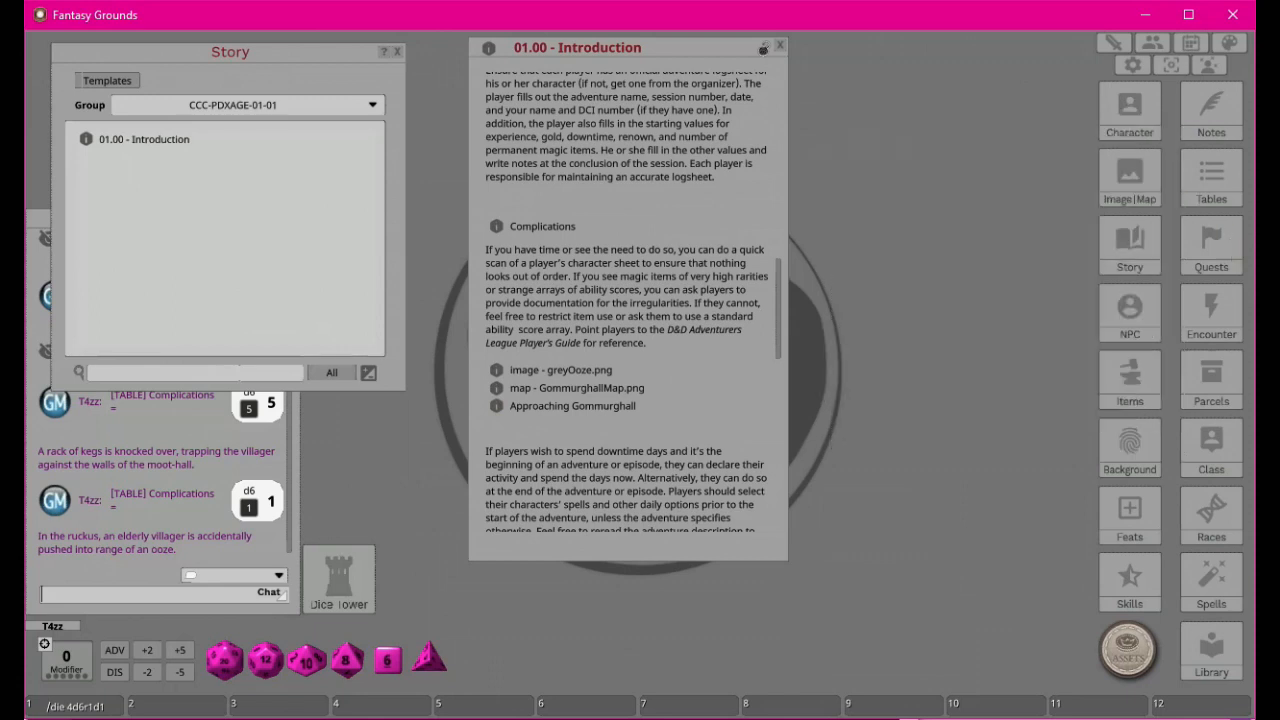
Add a link to the Obrix's Gift parcel from The White Well group below the encounter link, then close the parcel list.
click(1211, 378)
click(956, 197)
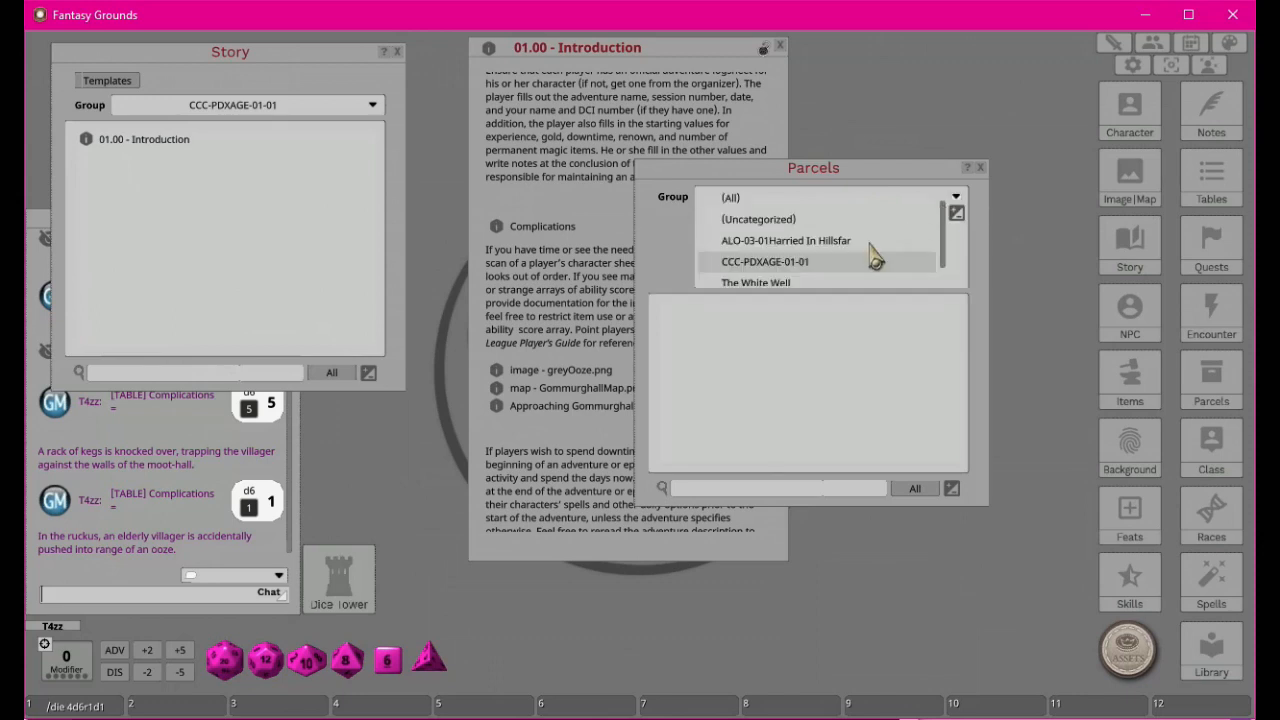
click(760, 275)
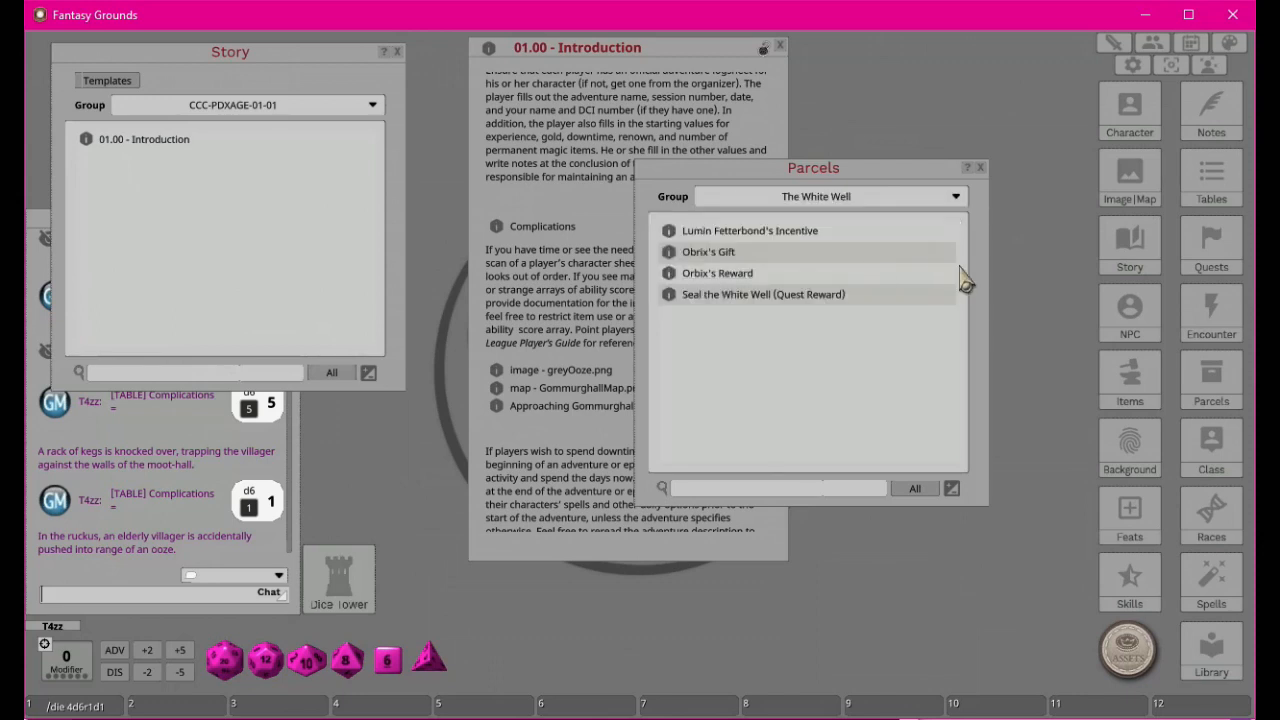
drag(765, 180, 964, 113)
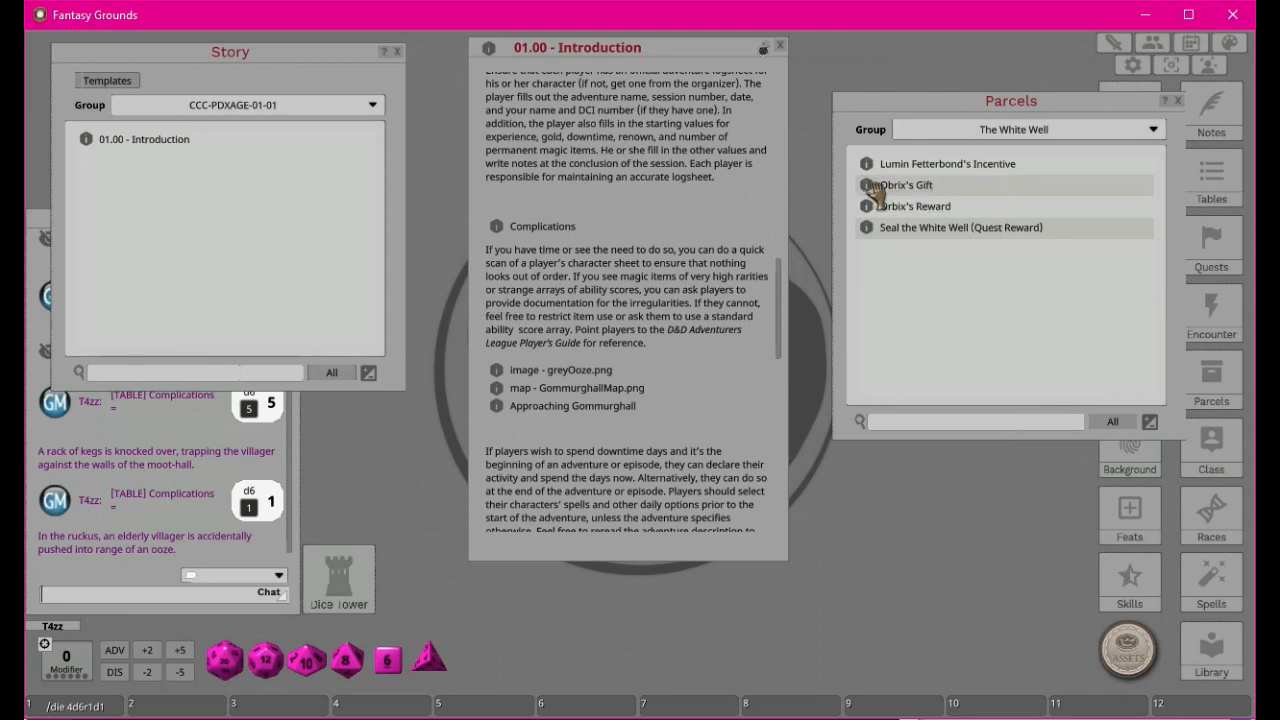
drag(866, 190, 505, 432)
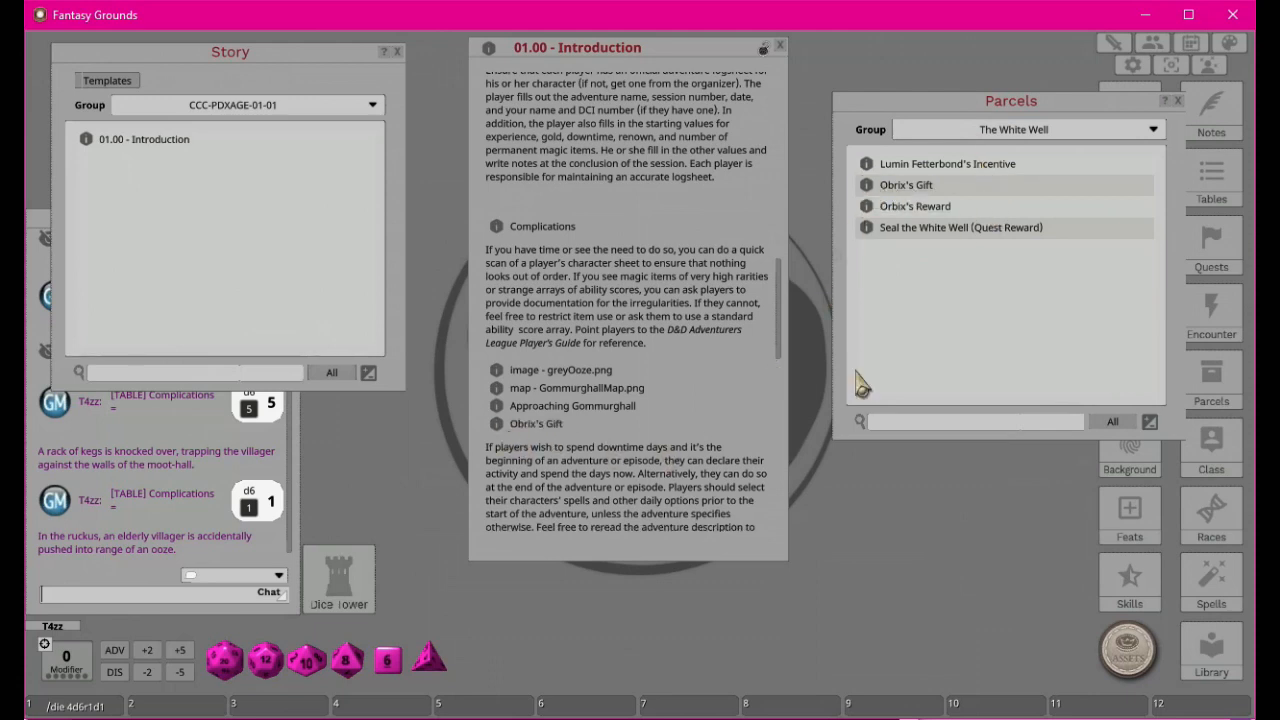
click(1177, 103)
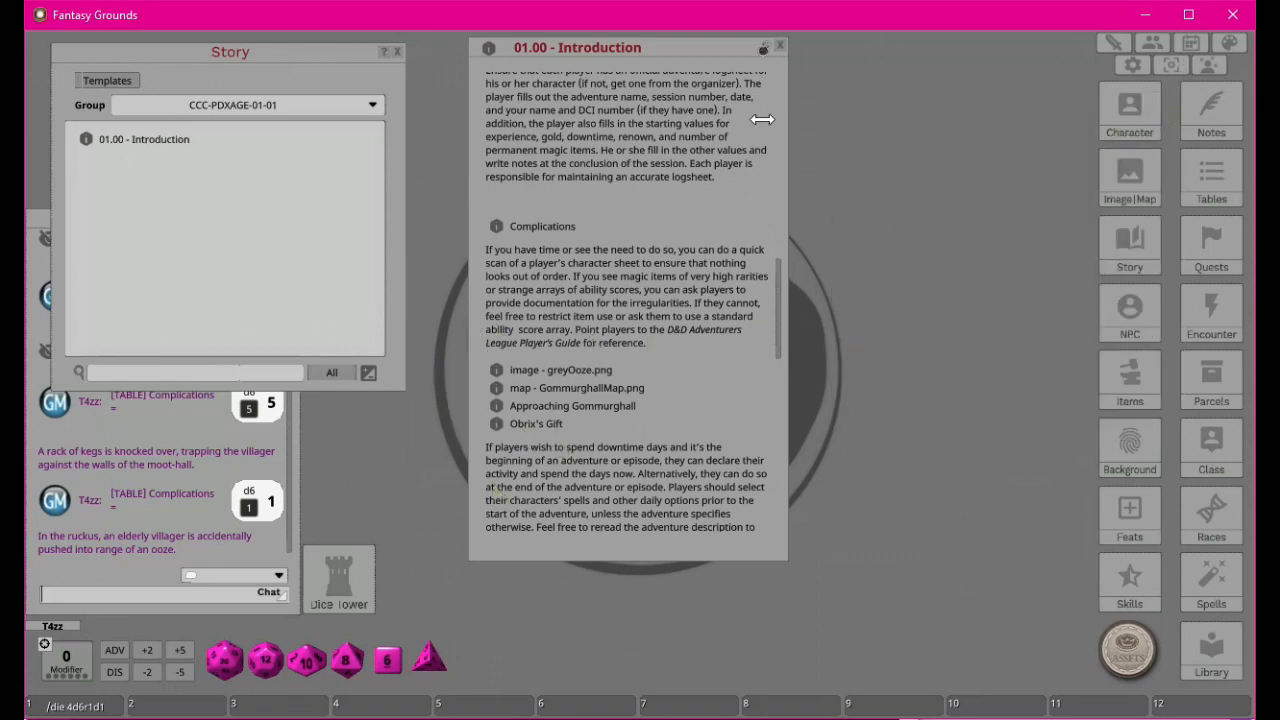
Move the Introduction entry aside, open image - greyOoze.png from its link, lock the image and set it as unidentified.
drag(667, 49, 405, 70)
drag(480, 229, 113, 278)
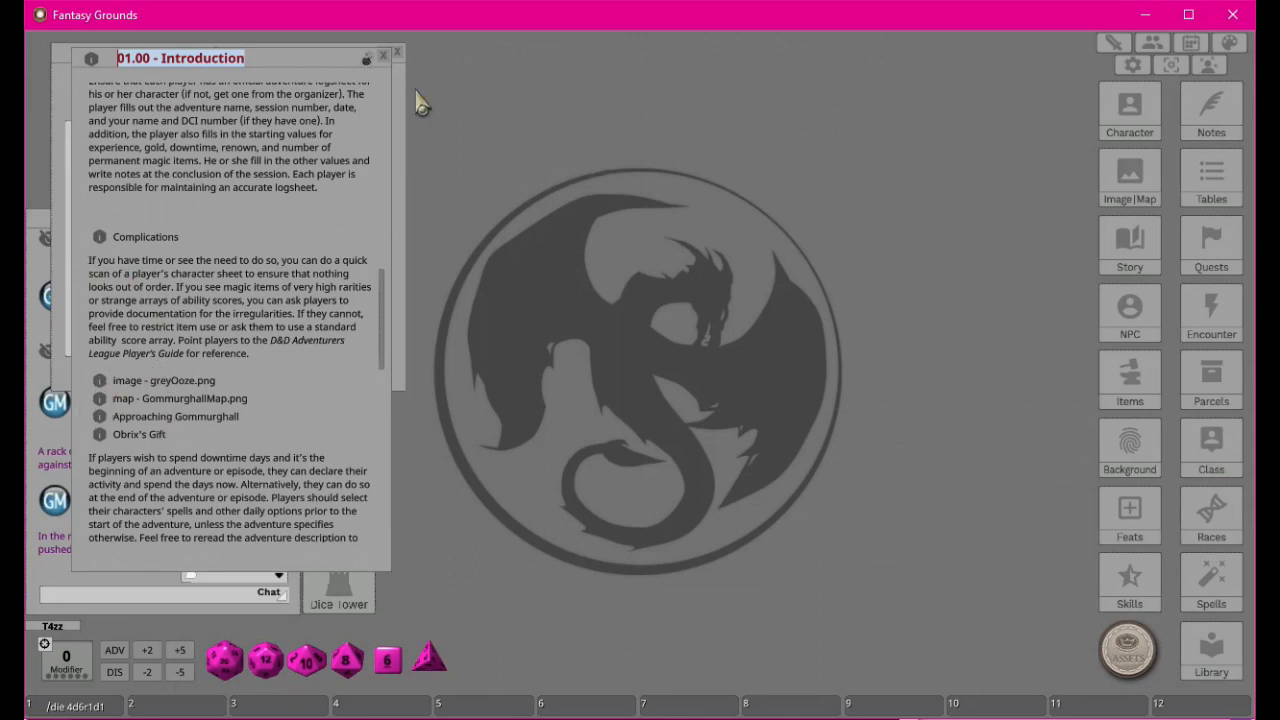
click(99, 381)
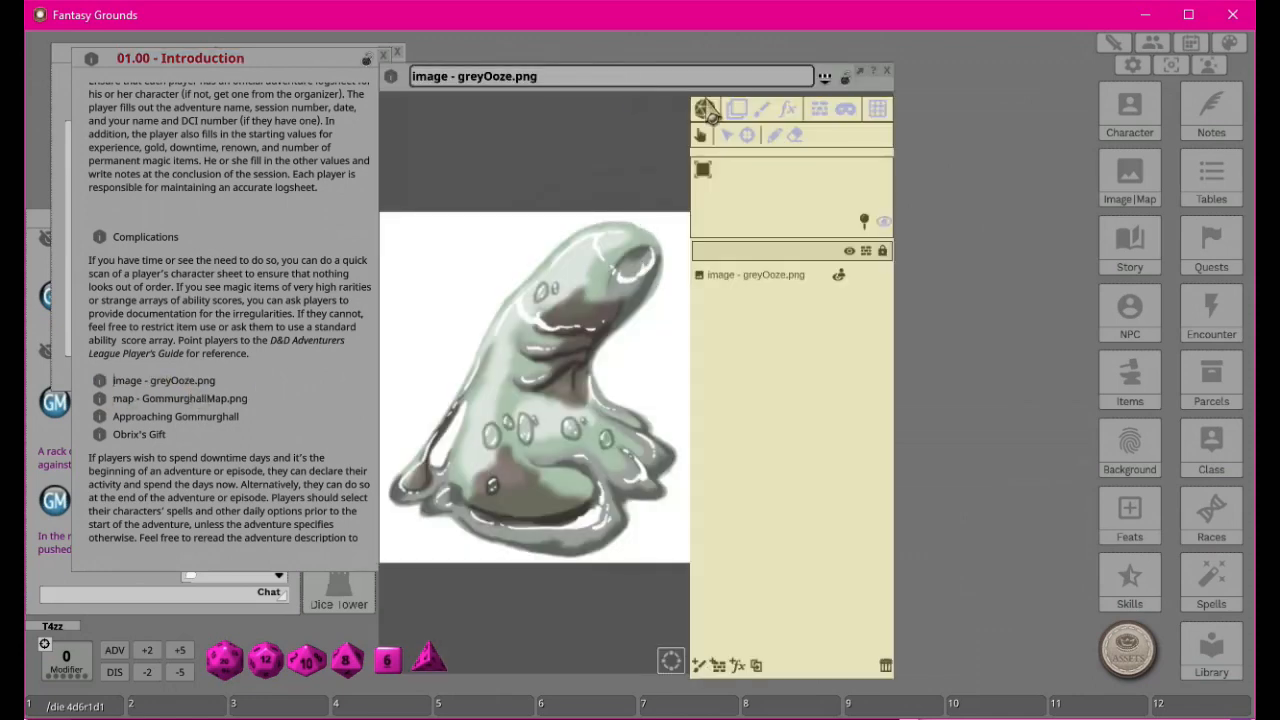
click(845, 77)
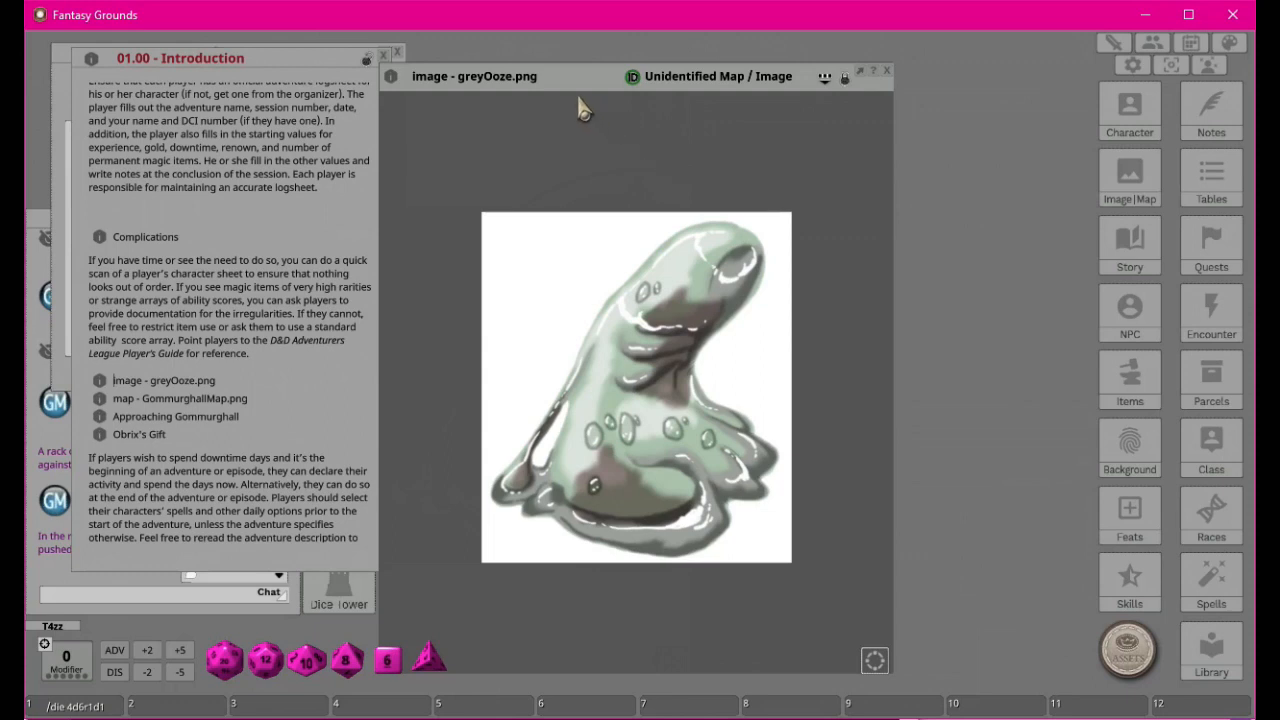
click(632, 78)
Examine the unidentified names on the Ochre Jelly and Grey Ooze NPC records, closing each record after viewing.
click(1116, 312)
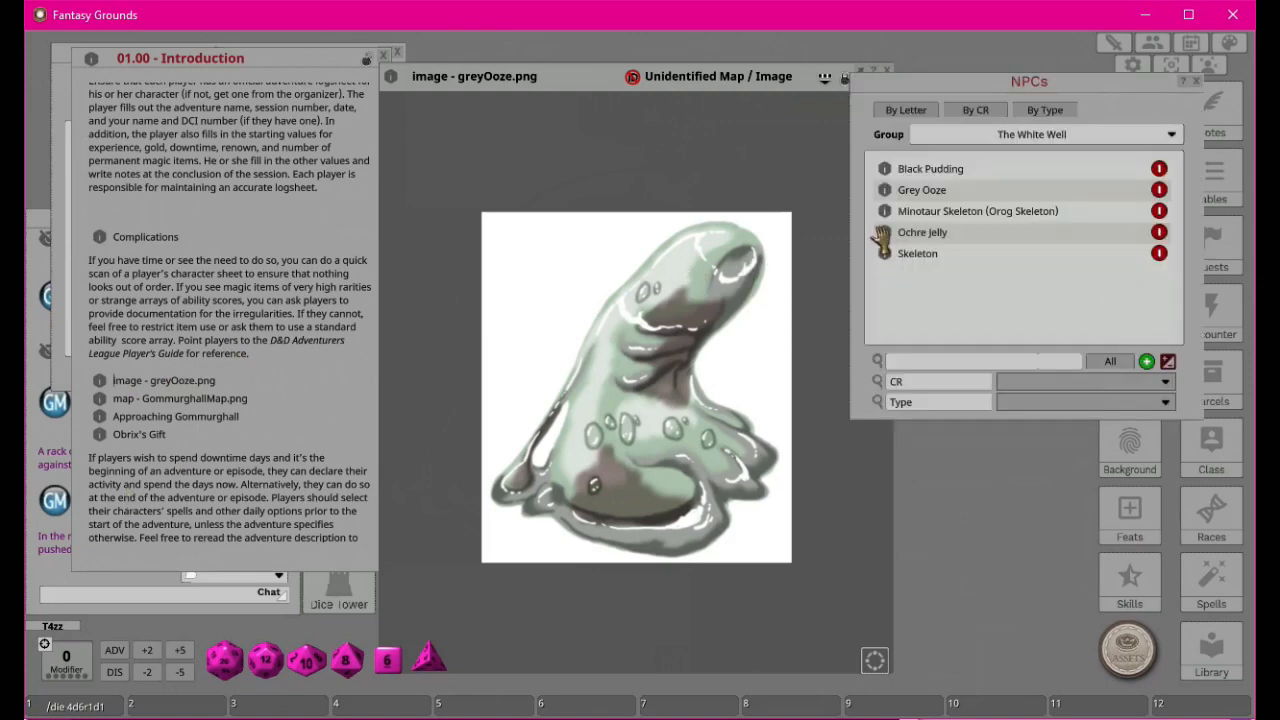
click(885, 232)
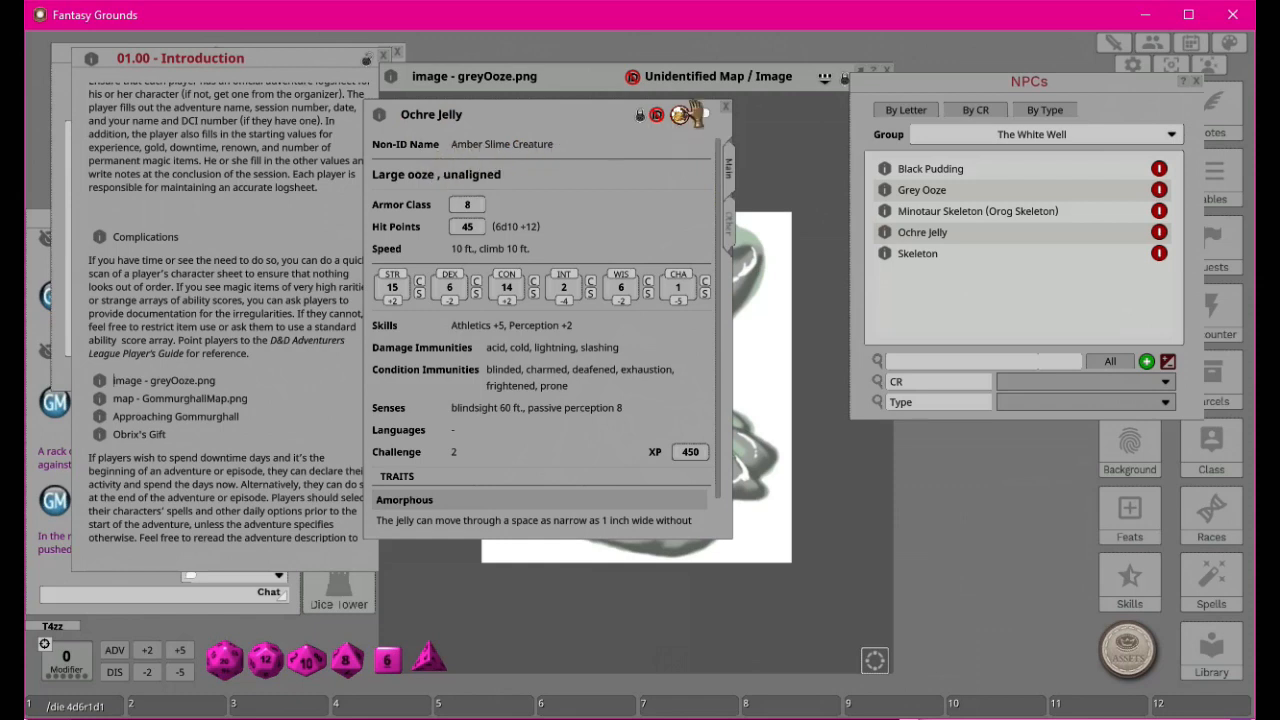
click(727, 108)
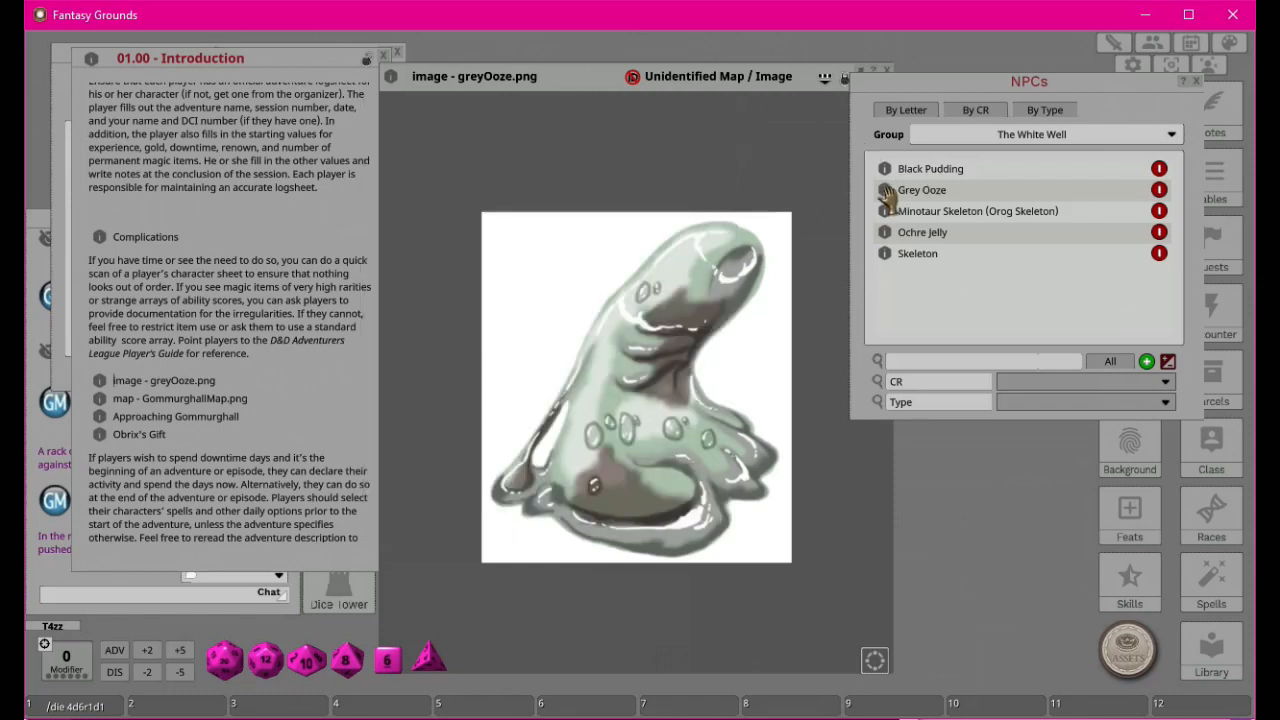
click(885, 190)
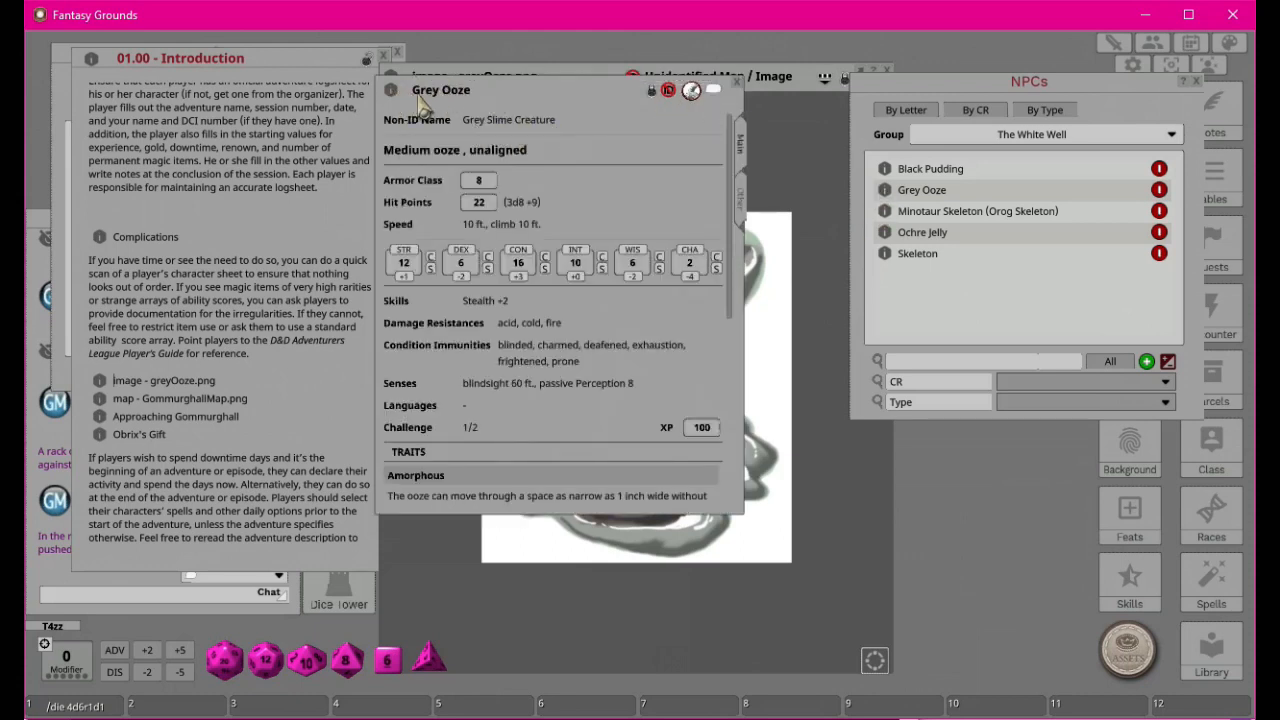
click(739, 84)
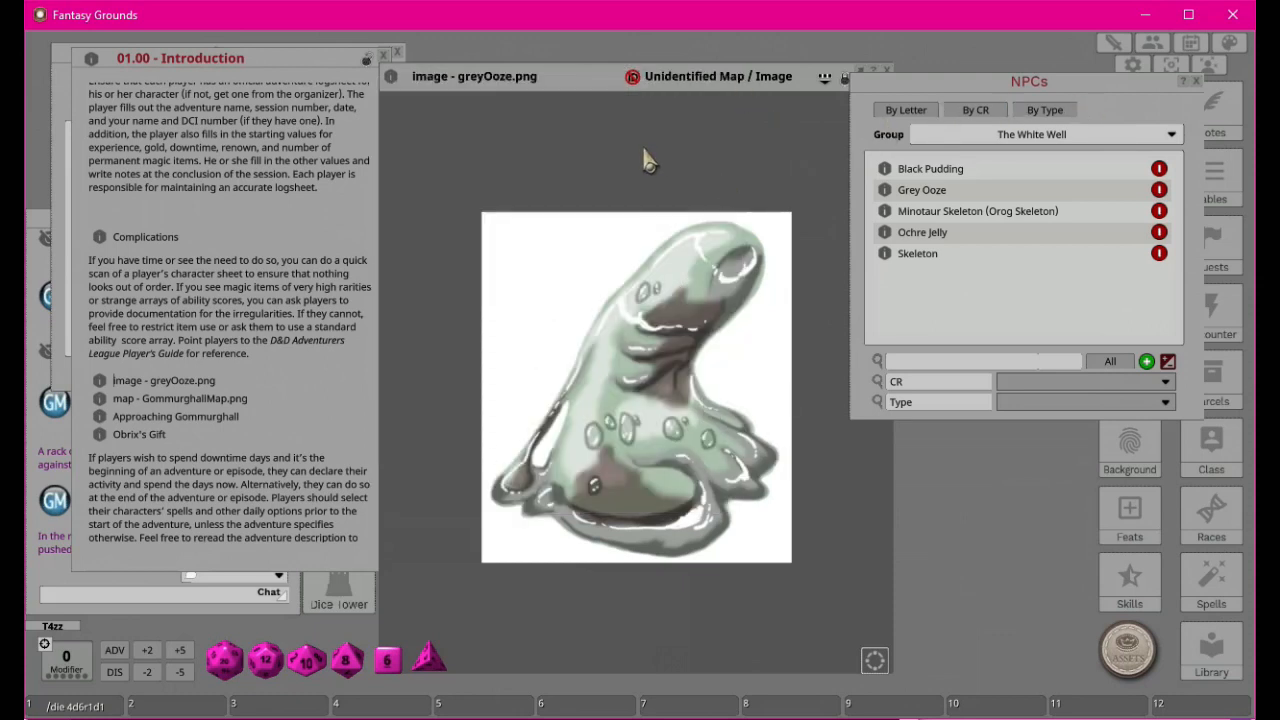
Share the greyOoze image sheet with the players, switch to the player's Fantasy Grounds window to view it, and close it there.
right_click(624, 330)
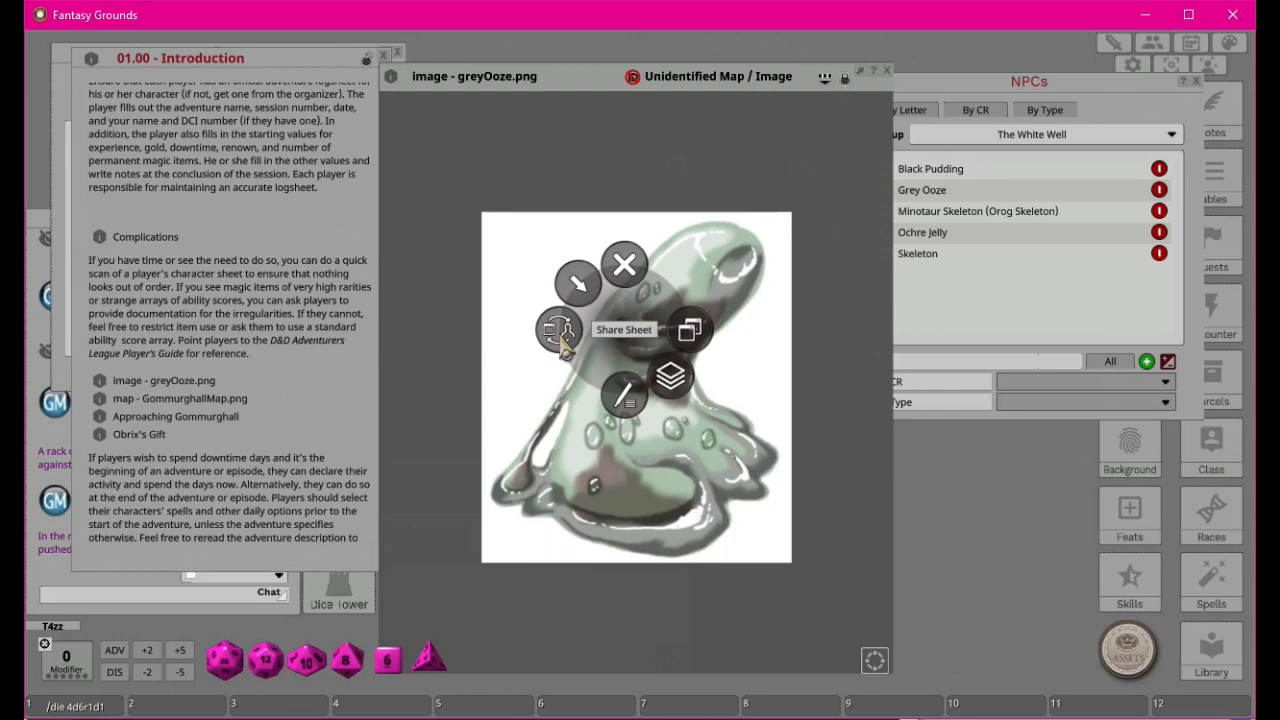
click(559, 335)
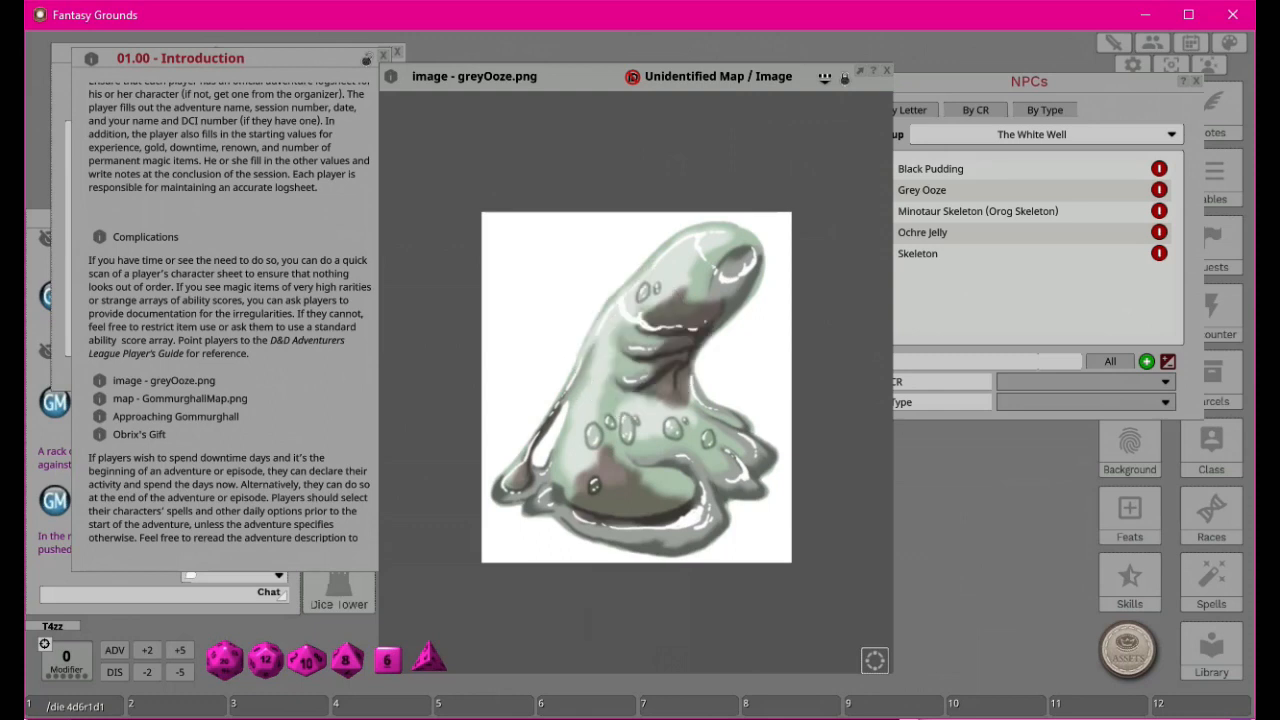
key(alt+Tab)
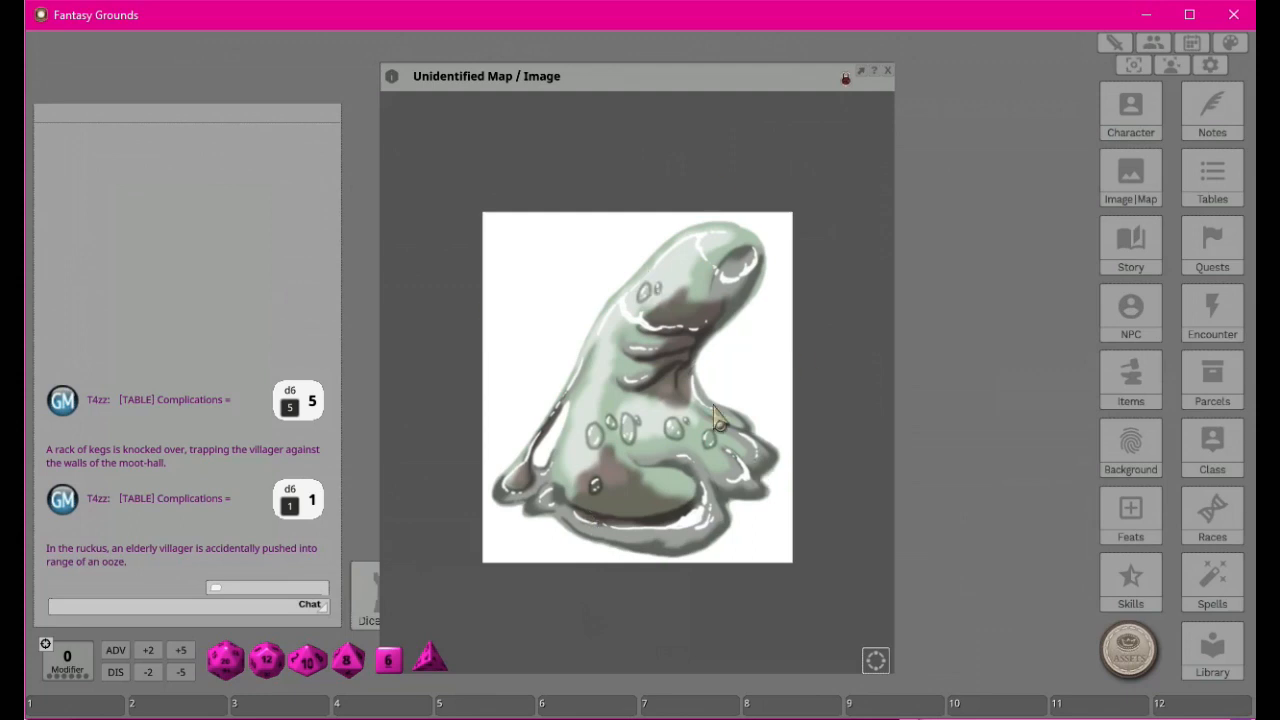
drag(766, 77, 821, 62)
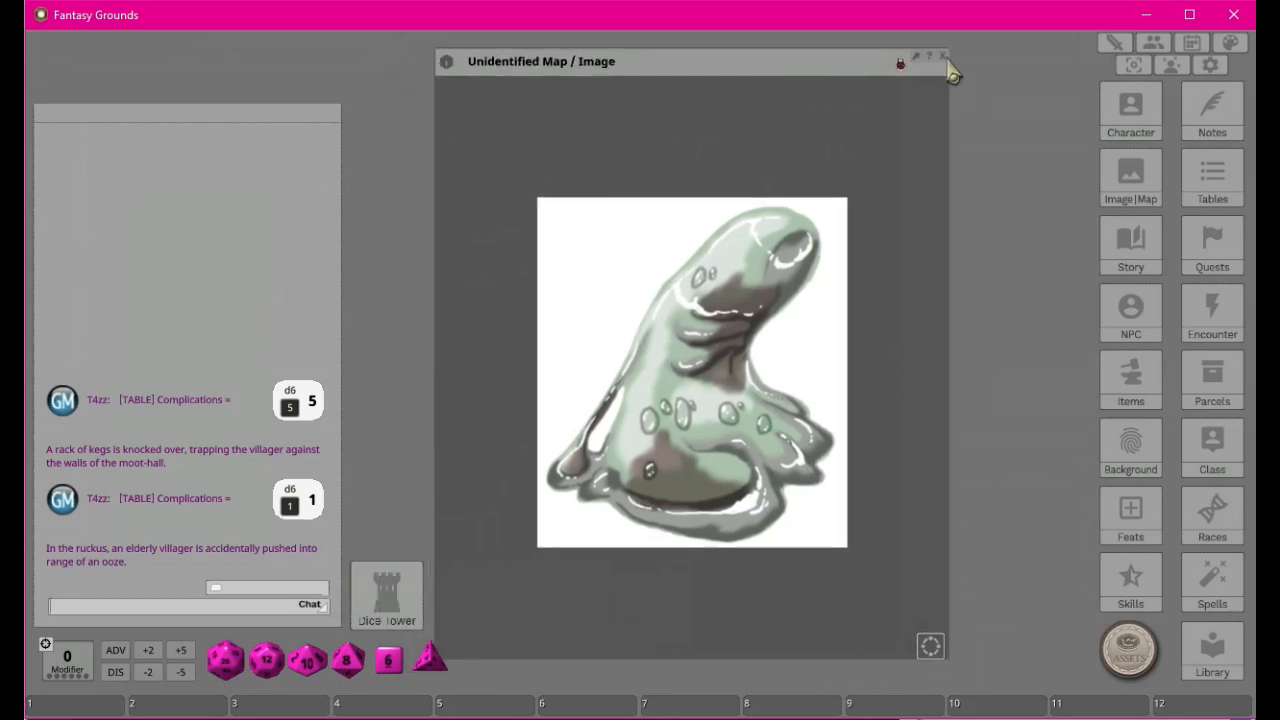
click(943, 57)
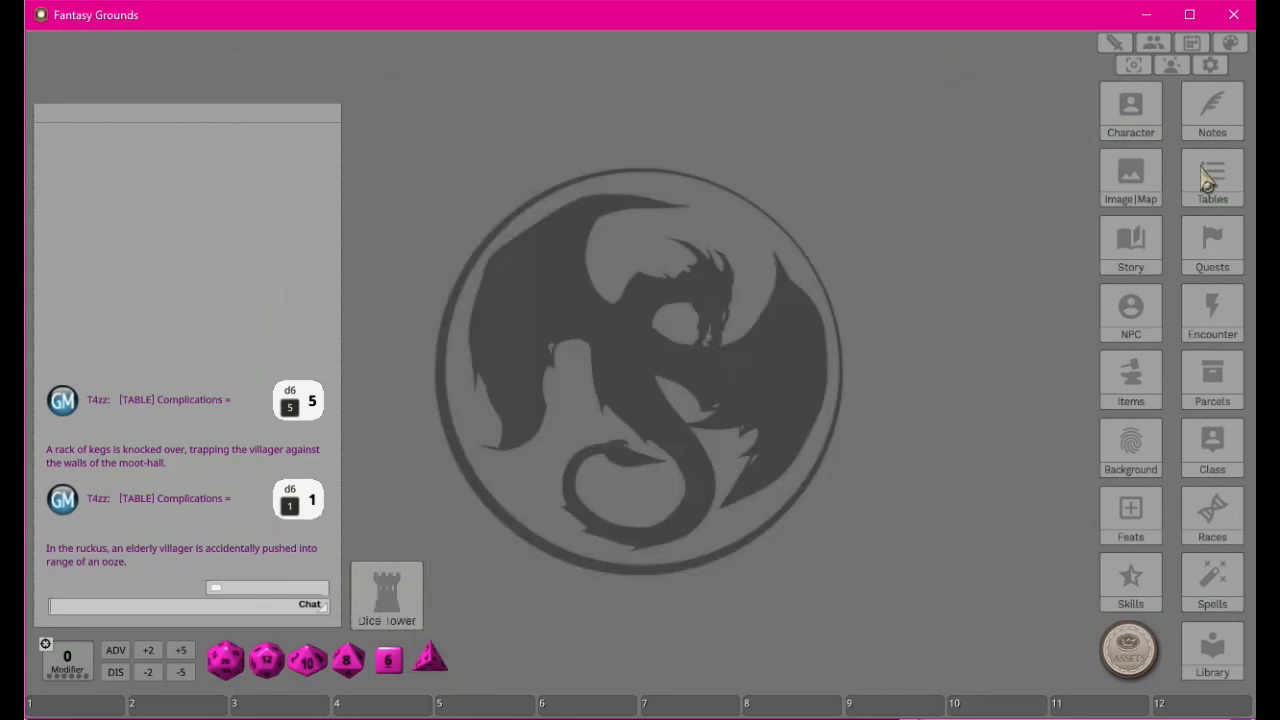
Check the Uncategorized group of the player's Images & Maps list for the shared image, then close the list.
click(1126, 180)
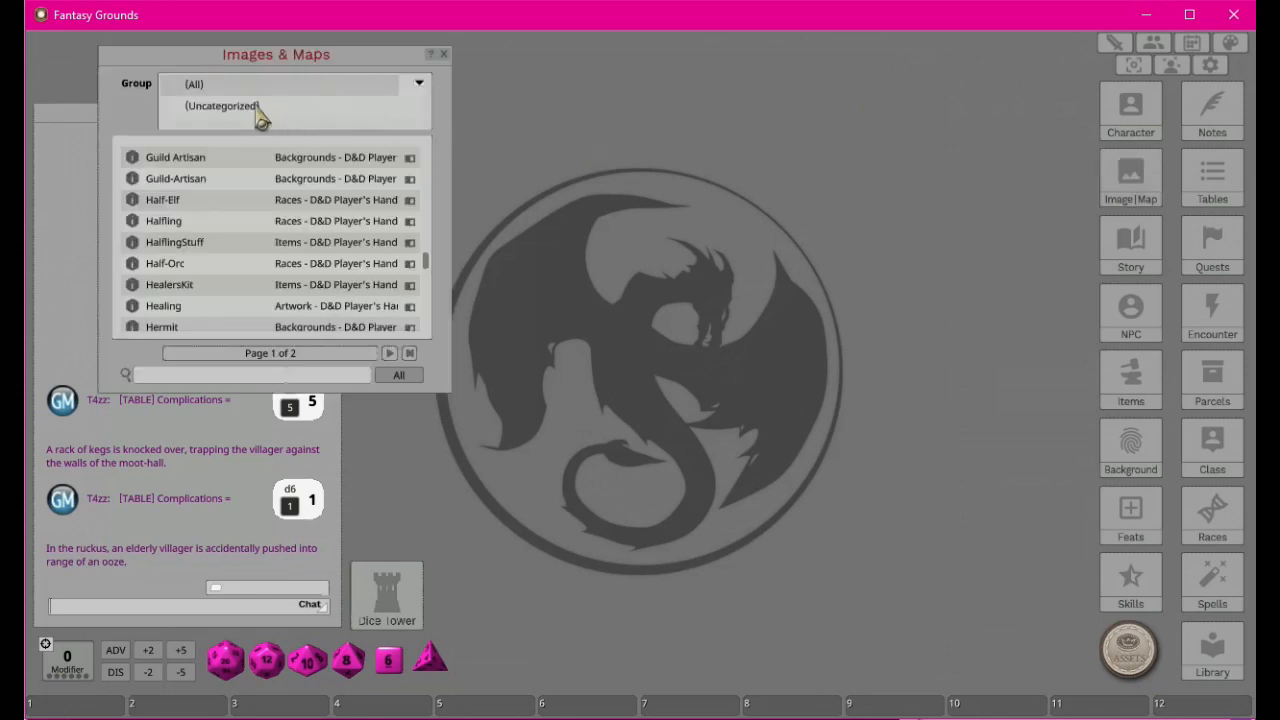
click(224, 110)
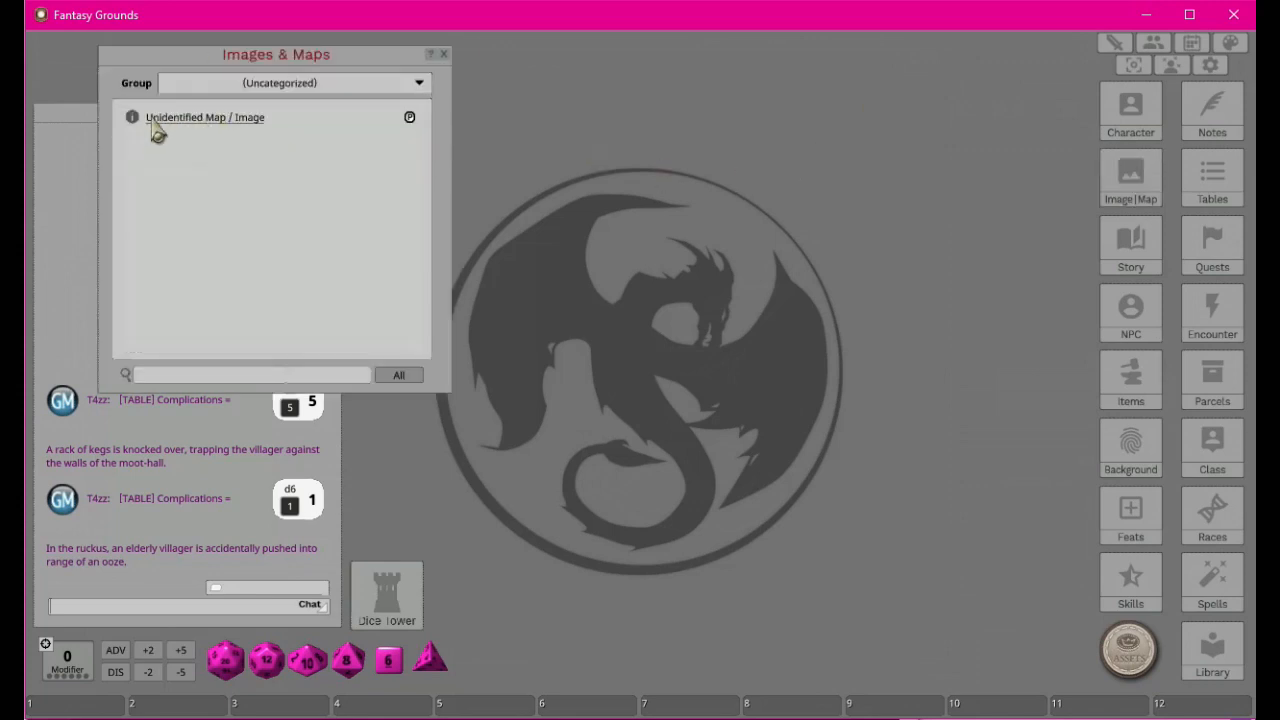
click(444, 56)
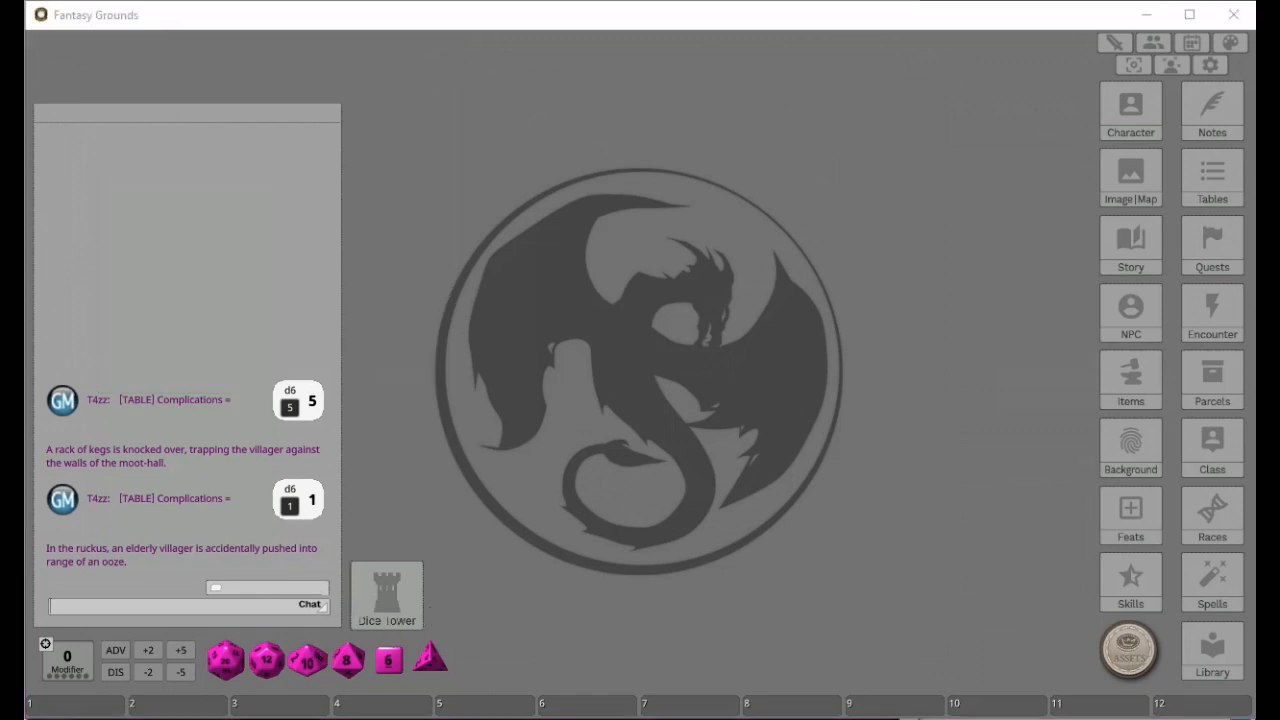
Switch back to the GM's Fantasy Grounds window, close the greyOoze image, and open map - GommurghallMap.png from its story link.
click(471, 487)
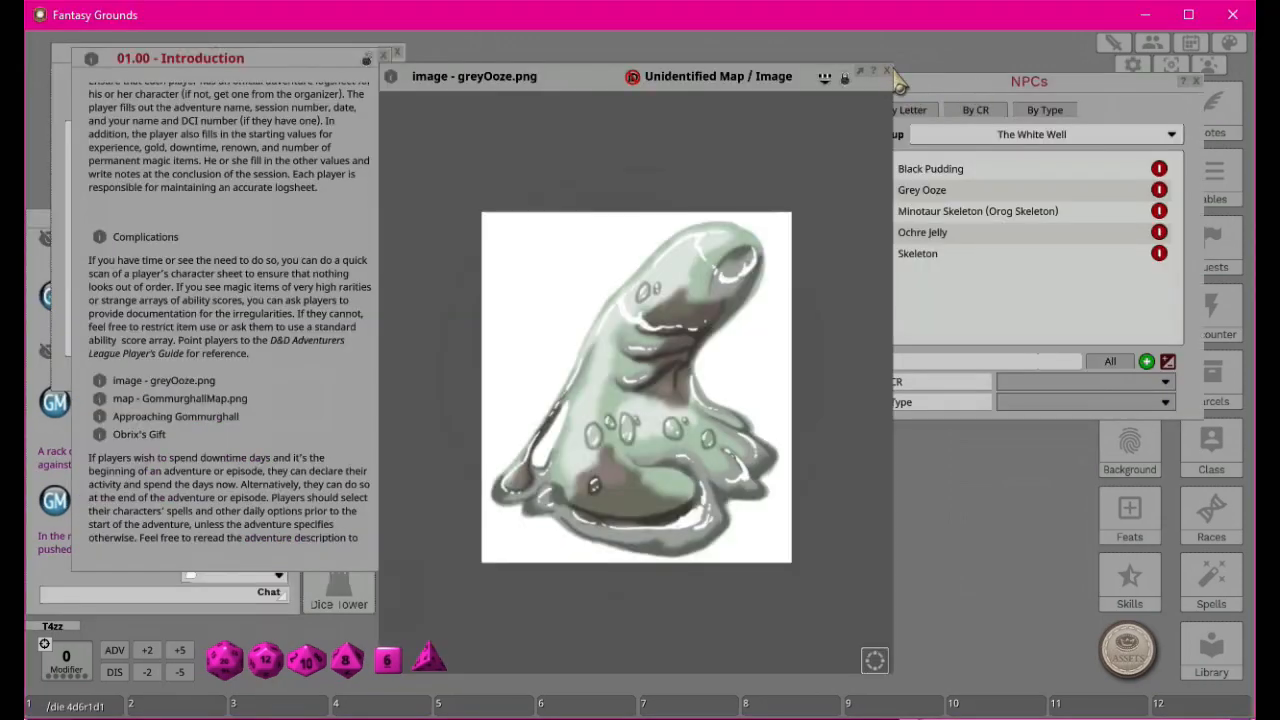
click(885, 73)
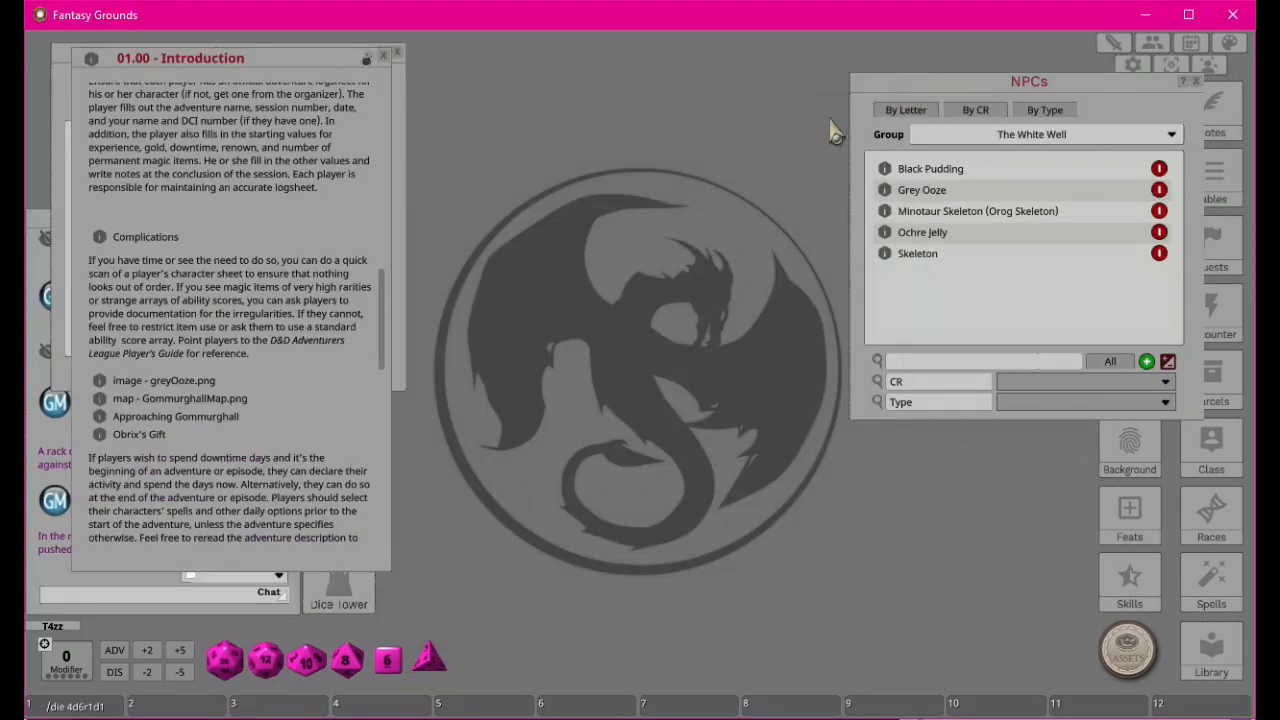
click(101, 399)
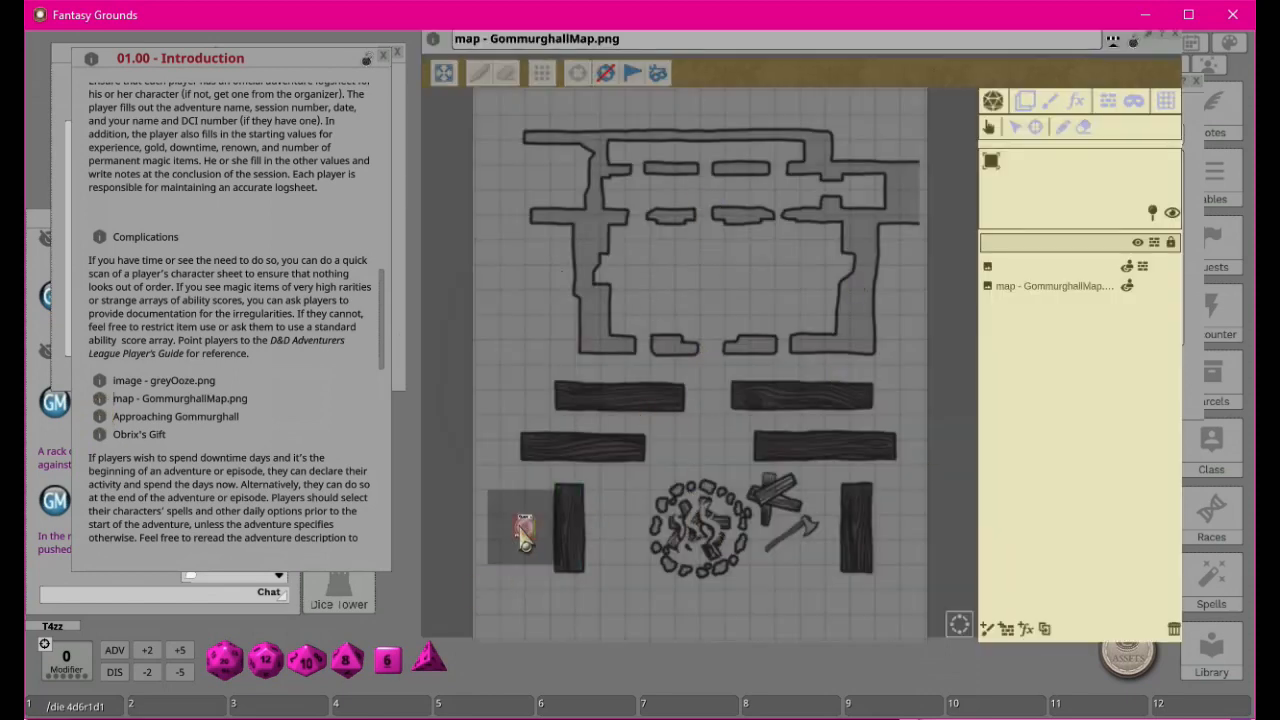
Set the visibility of the token near the map's lower-left wooden bench to Mask Sensitive Visibility.
right_click(524, 533)
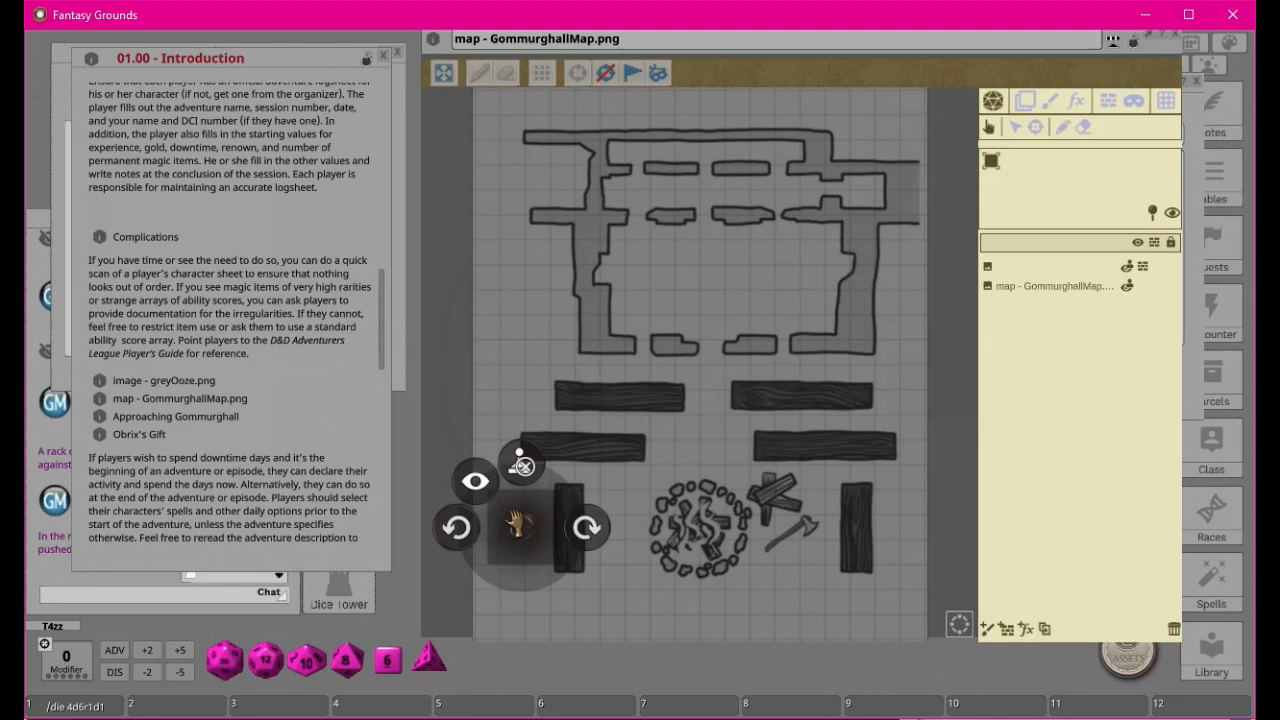
click(476, 485)
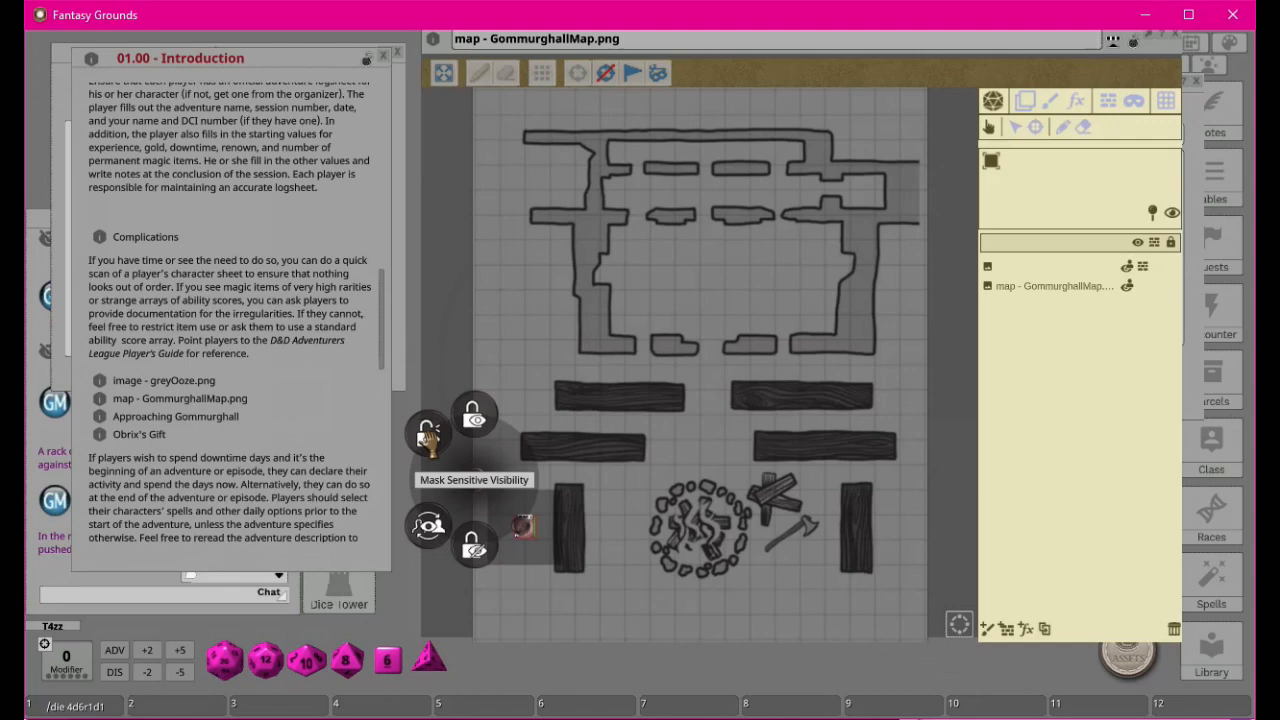
click(428, 432)
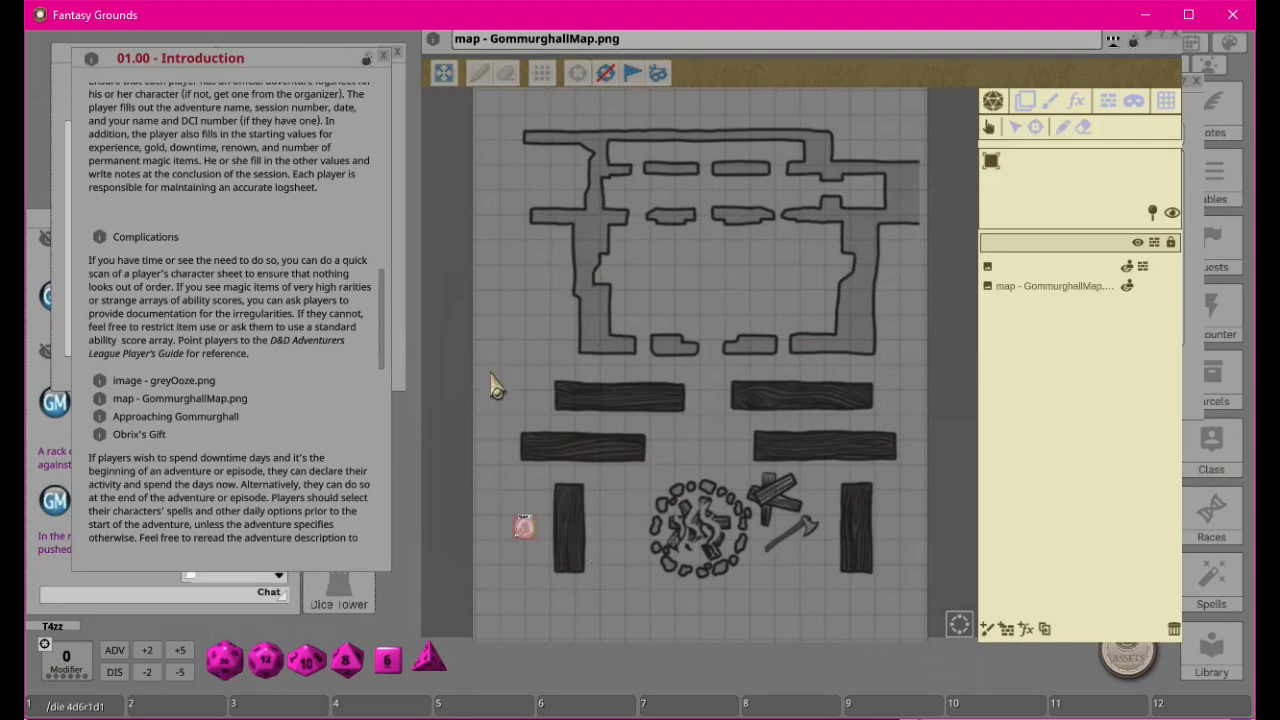
View the Approaching Gommurghall encounter from its story link, move it aside, and close both the encounter and the map.
click(100, 418)
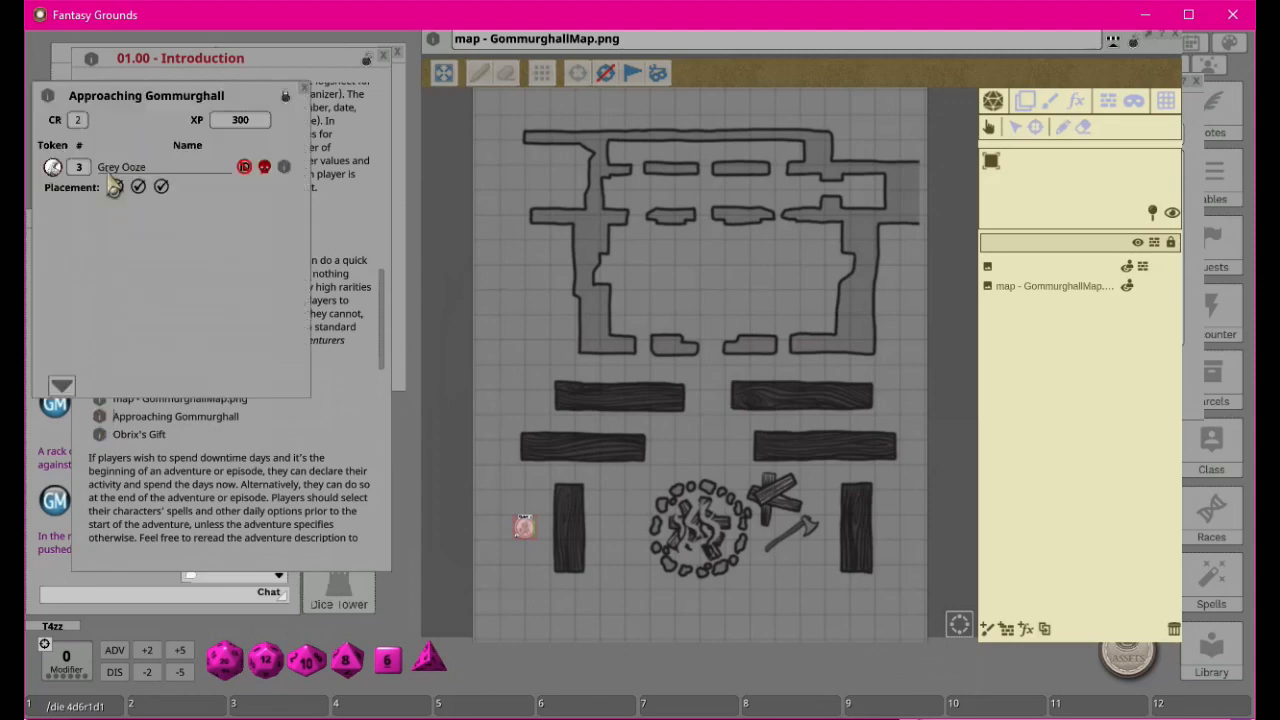
drag(163, 108, 254, 95)
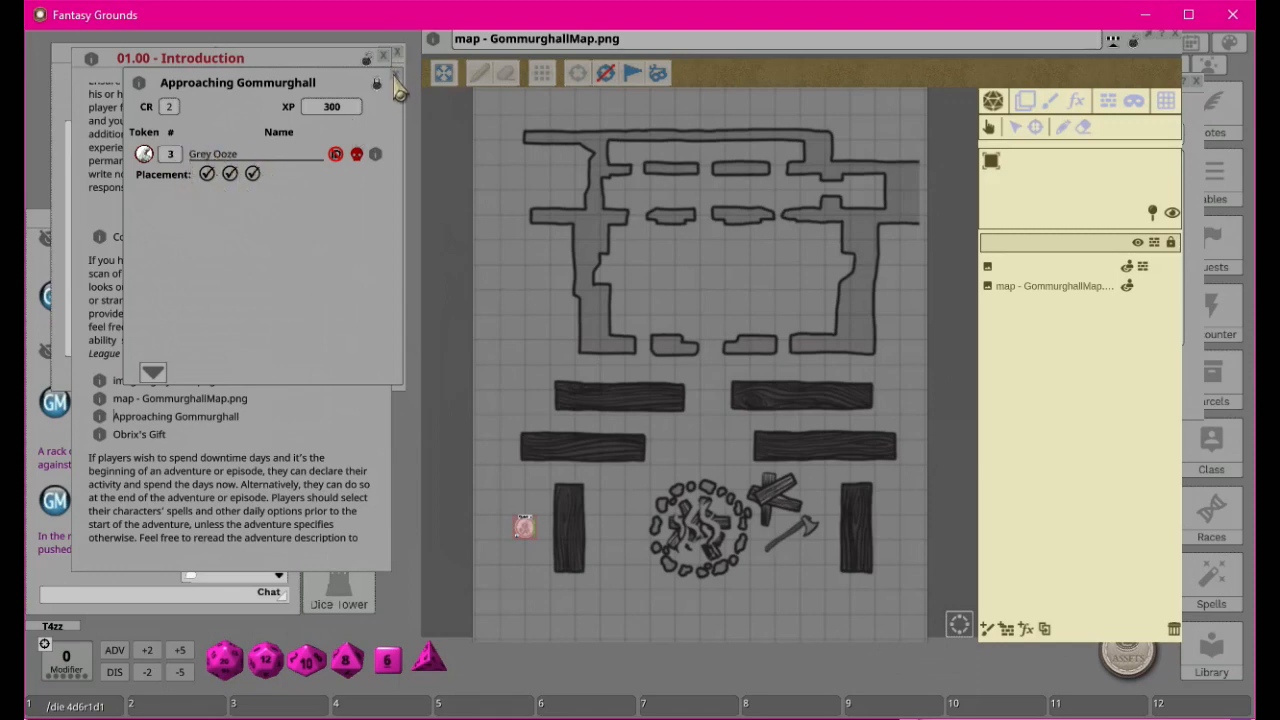
click(395, 79)
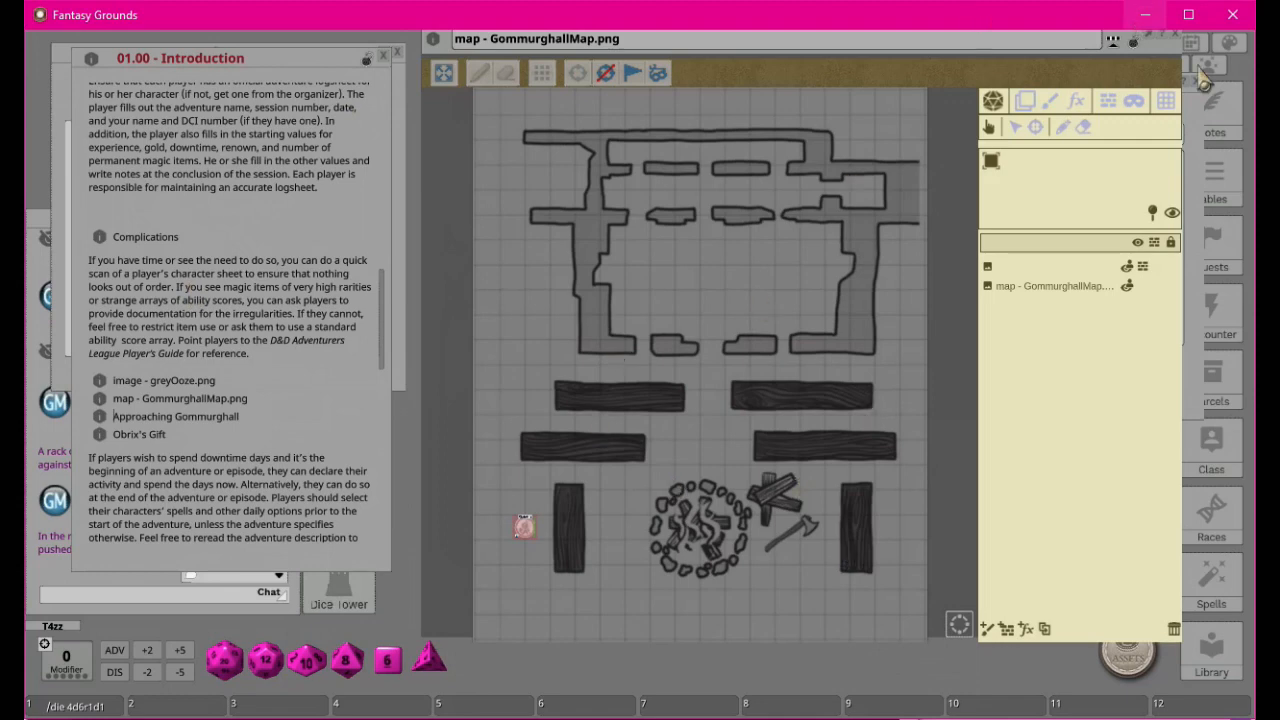
click(1178, 40)
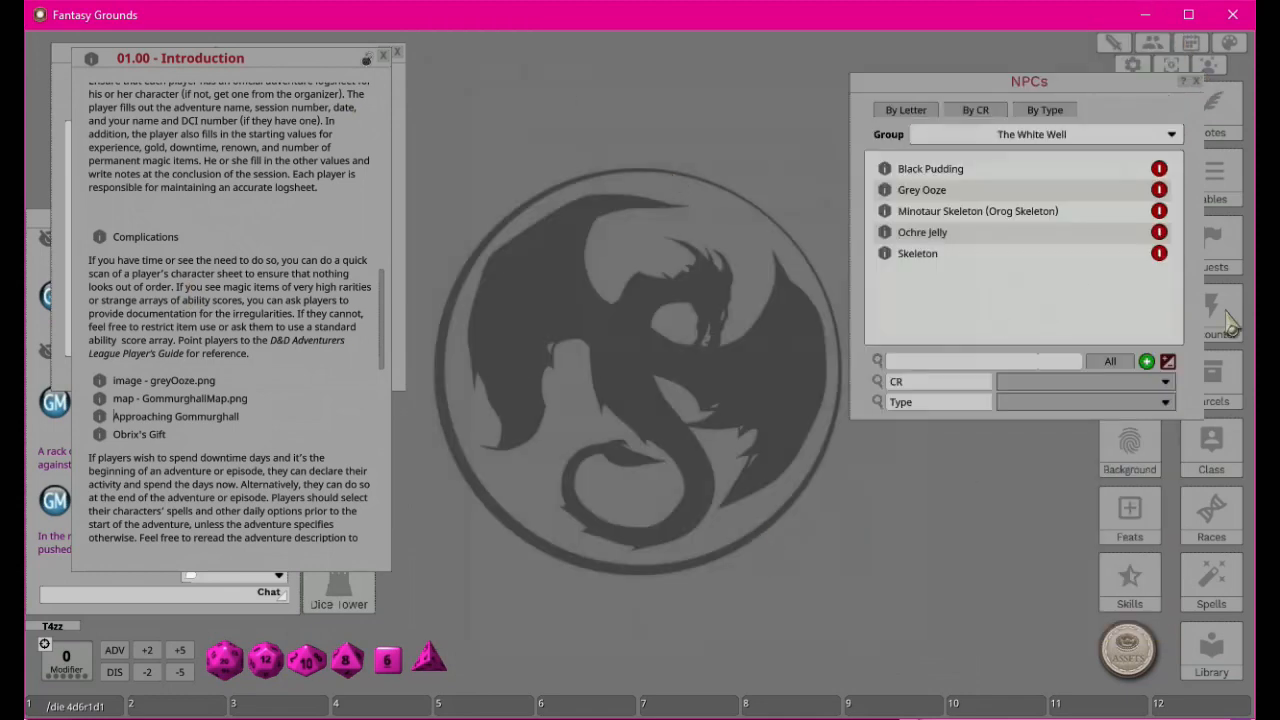
View the Obrix's Gift parcel from its story link, moving it beside the Introduction entry, and close it.
click(100, 437)
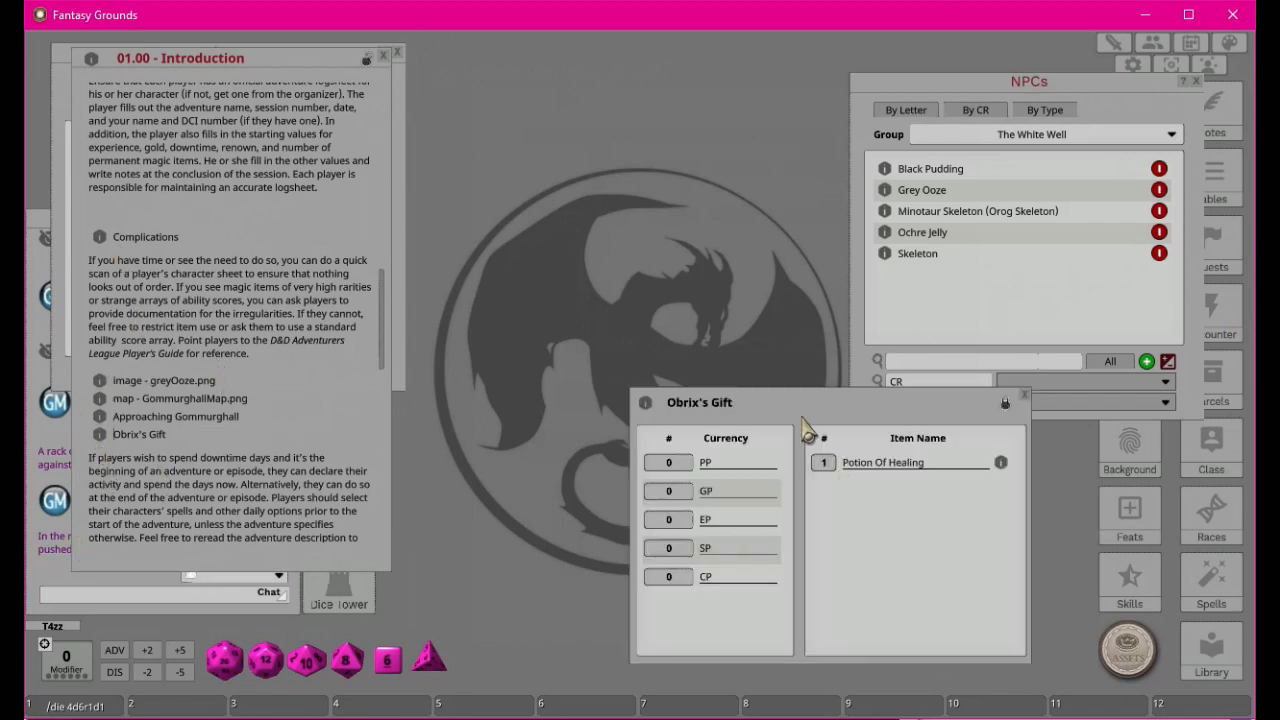
drag(774, 401, 602, 135)
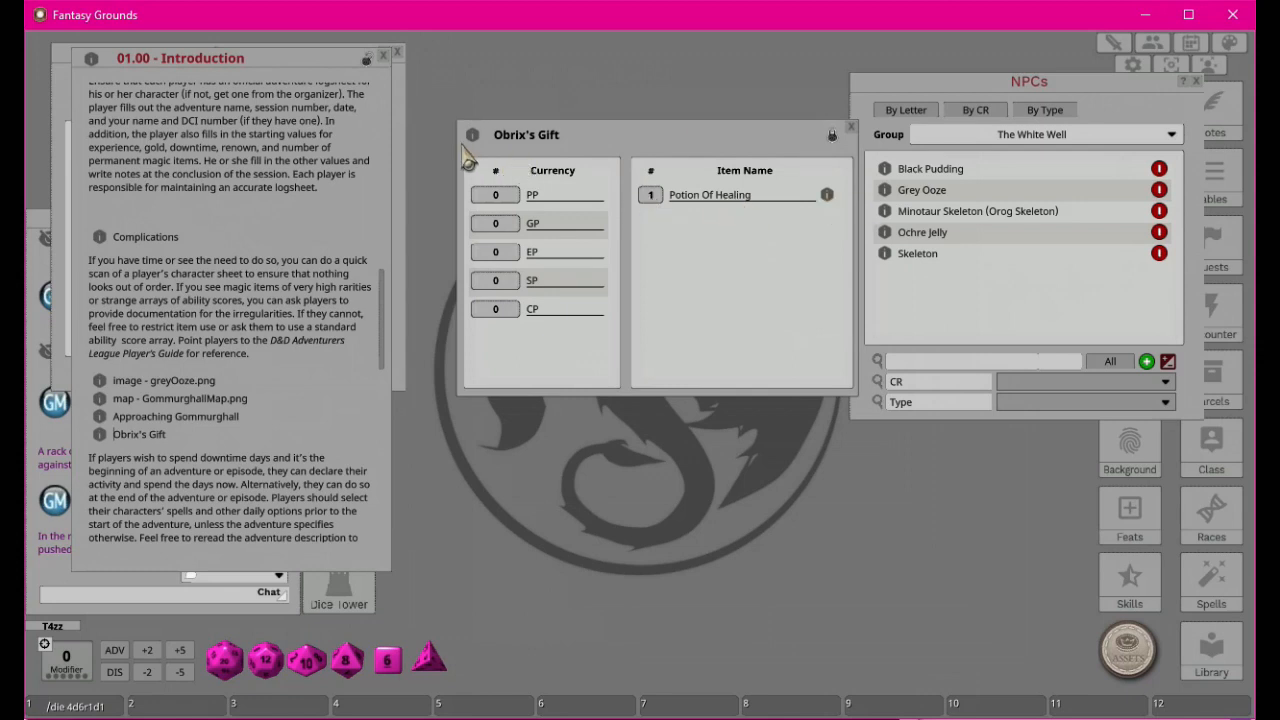
click(850, 128)
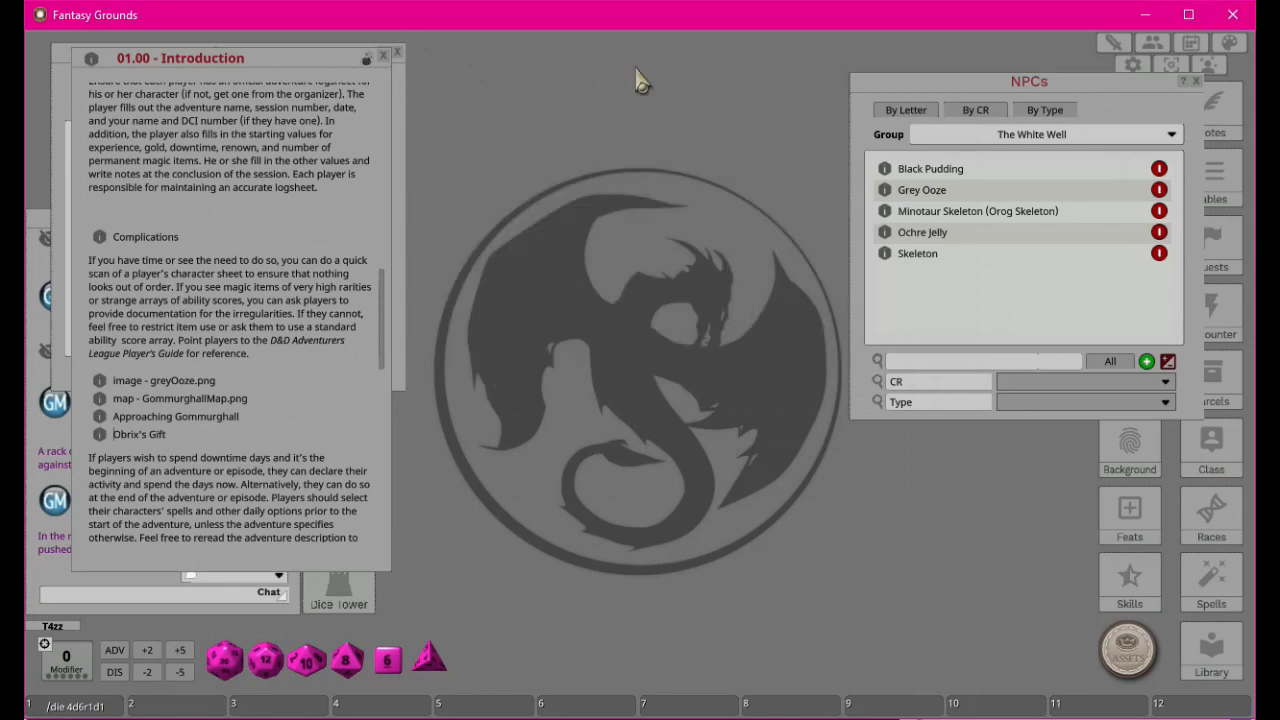
Close the 01.00 - Introduction entry along with the Story and NPCs lists to clear the workspace.
click(383, 56)
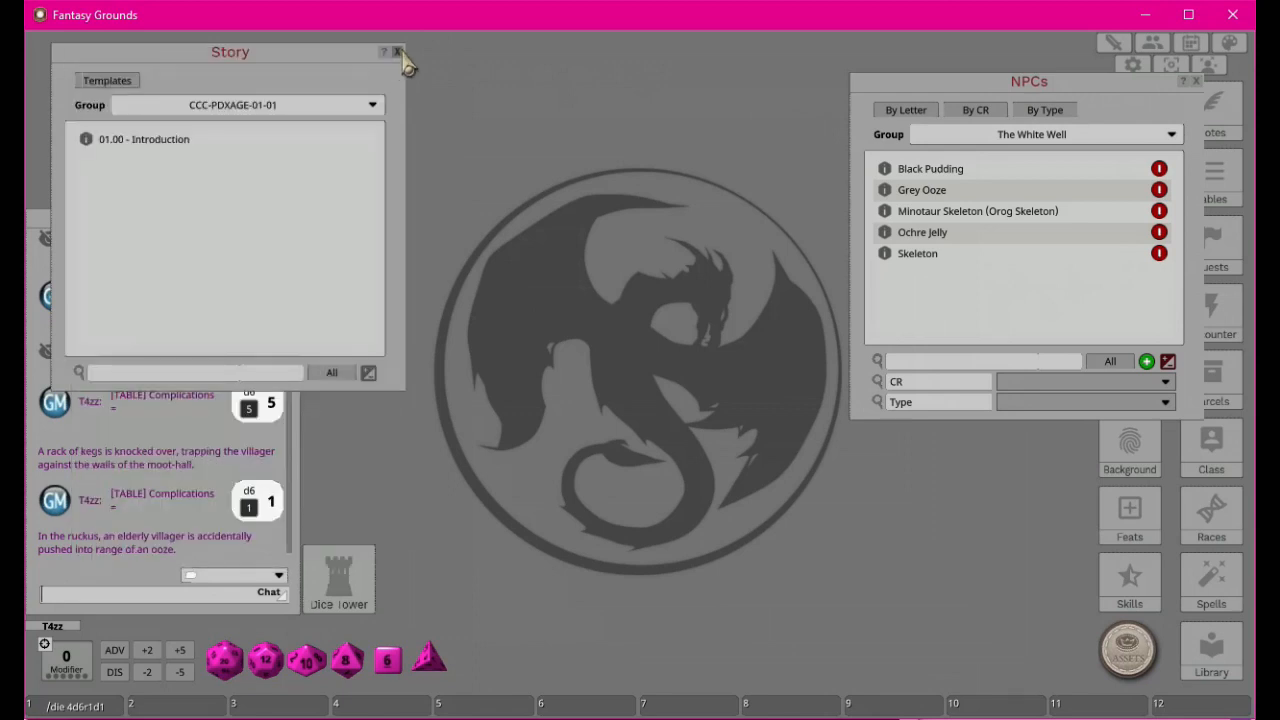
click(397, 51)
drag(1080, 95, 612, 102)
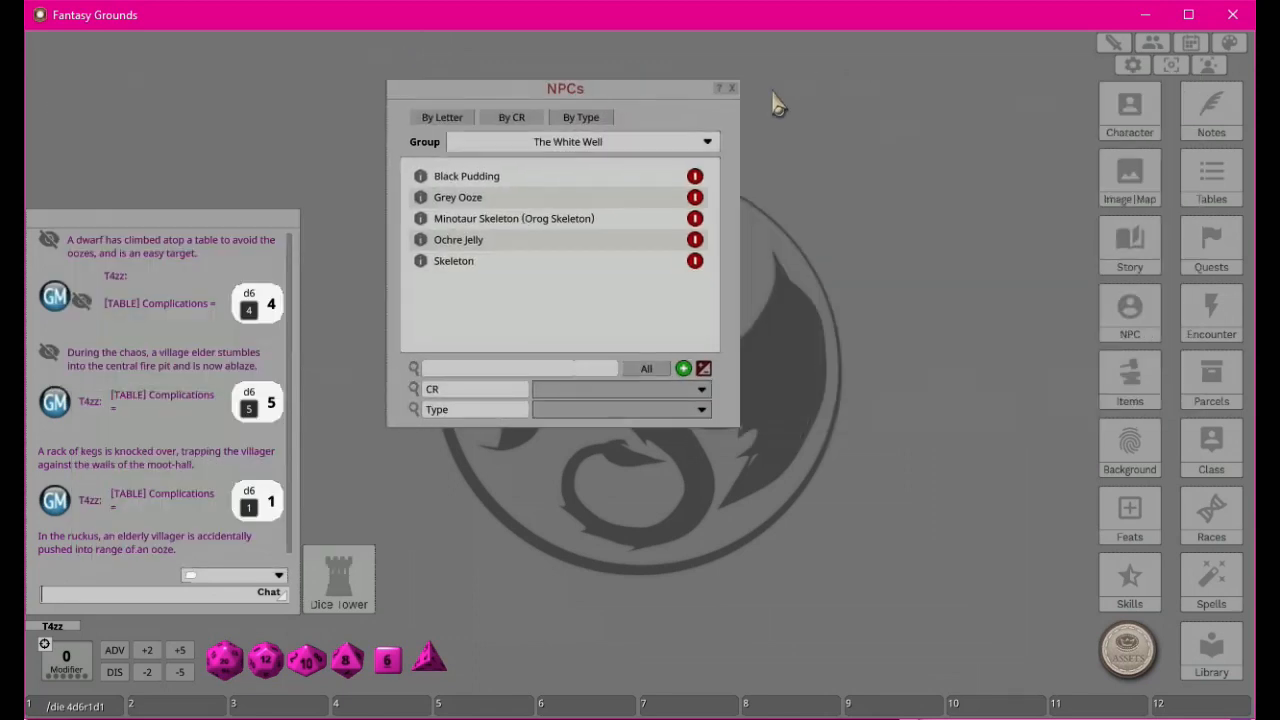
click(733, 90)
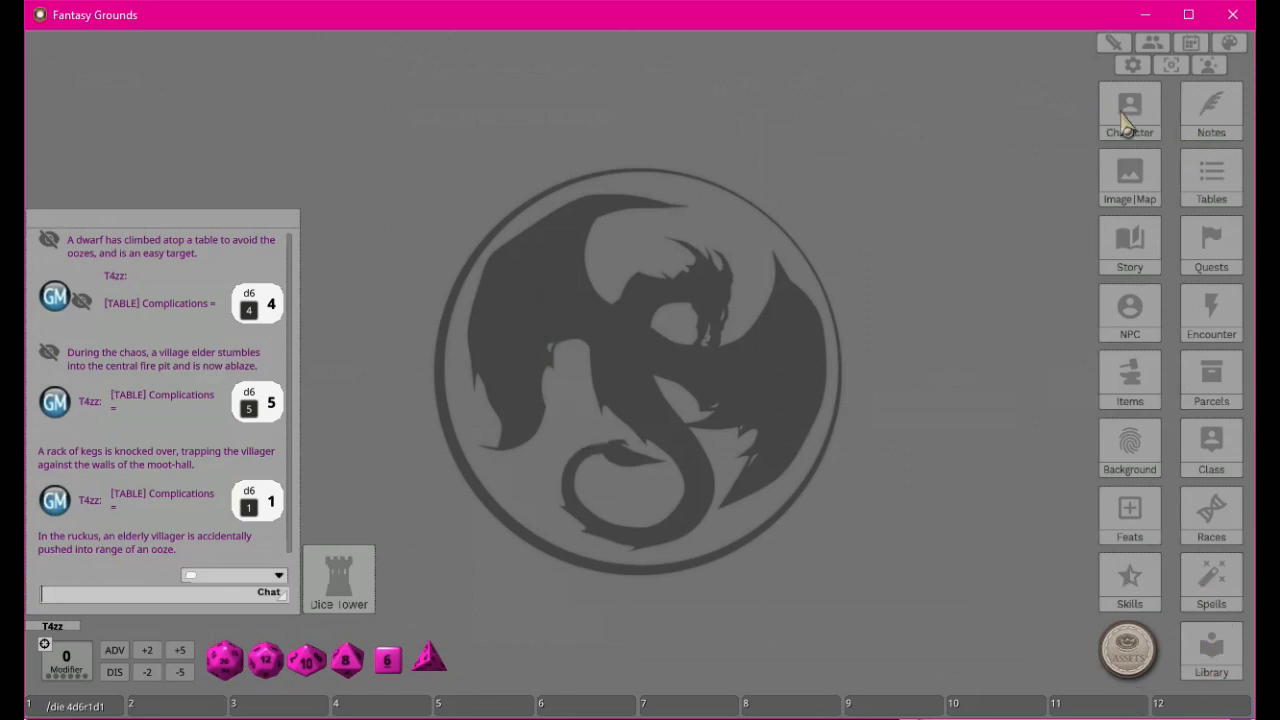
Show The White Well group in the Images & Maps list to review its image names, then close the list.
click(1133, 185)
drag(1015, 79, 605, 75)
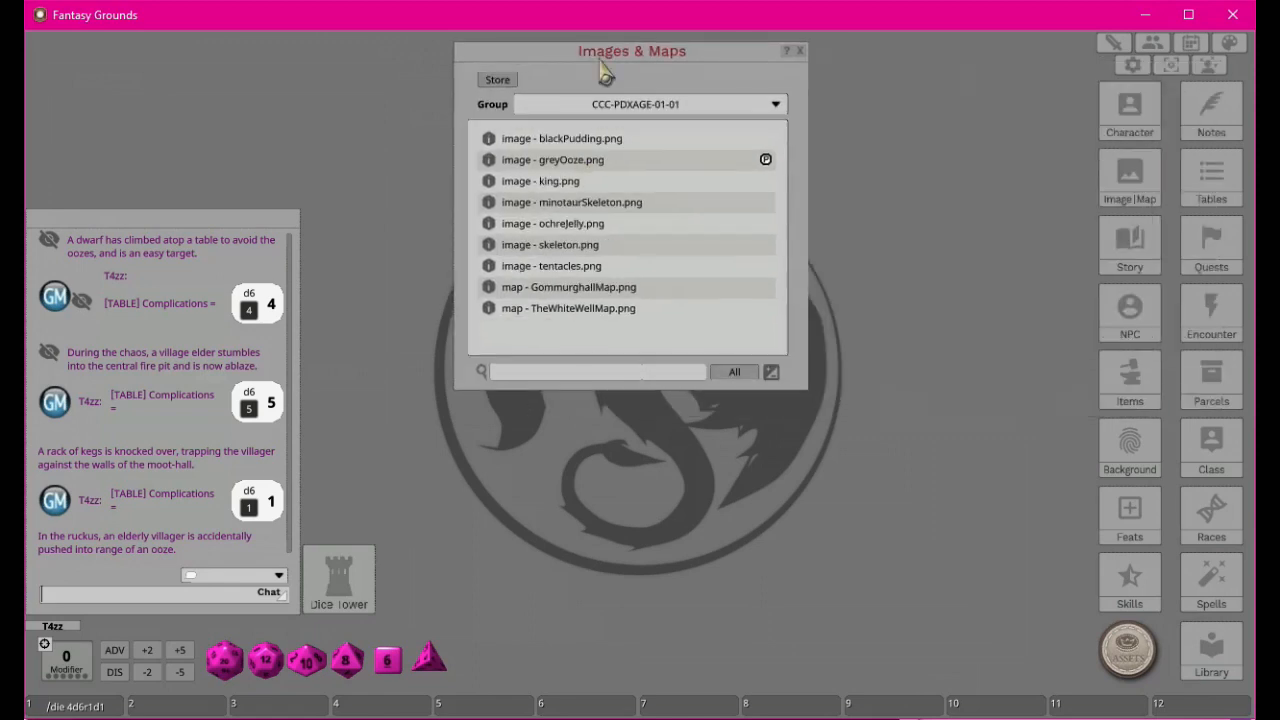
click(775, 105)
scroll(575, 335, down, 2)
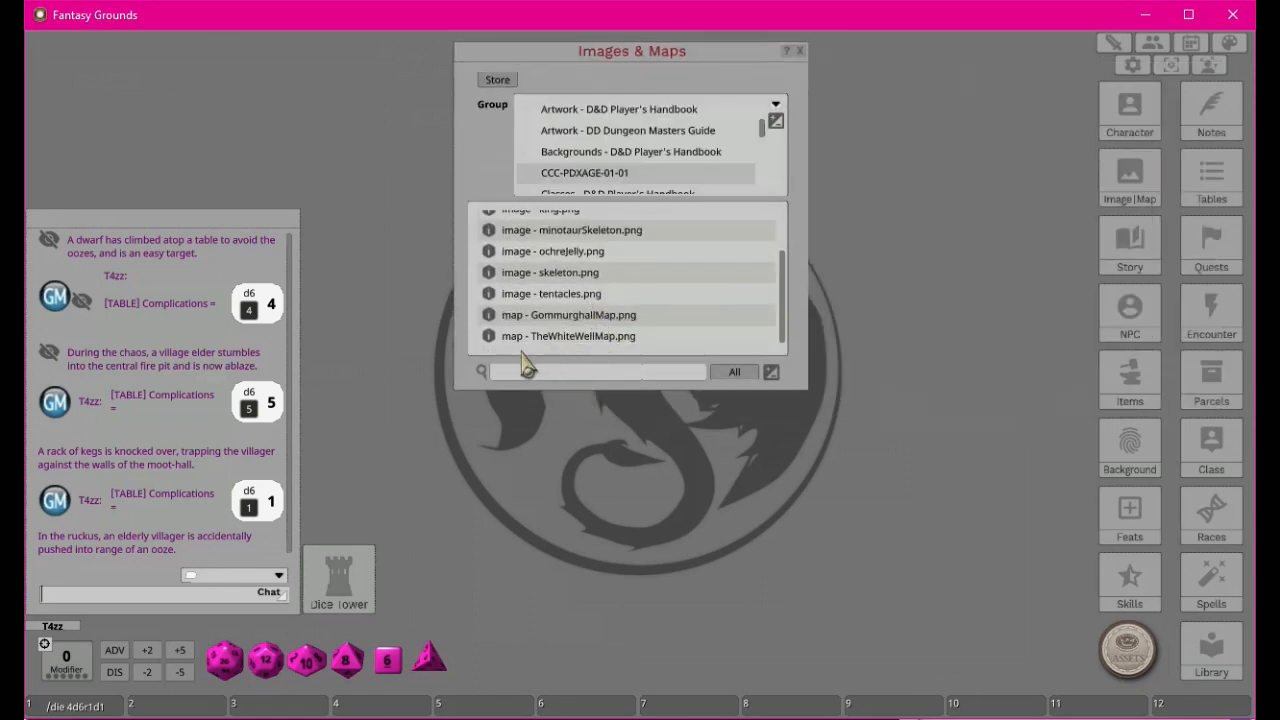
scroll(658, 182, down, 5)
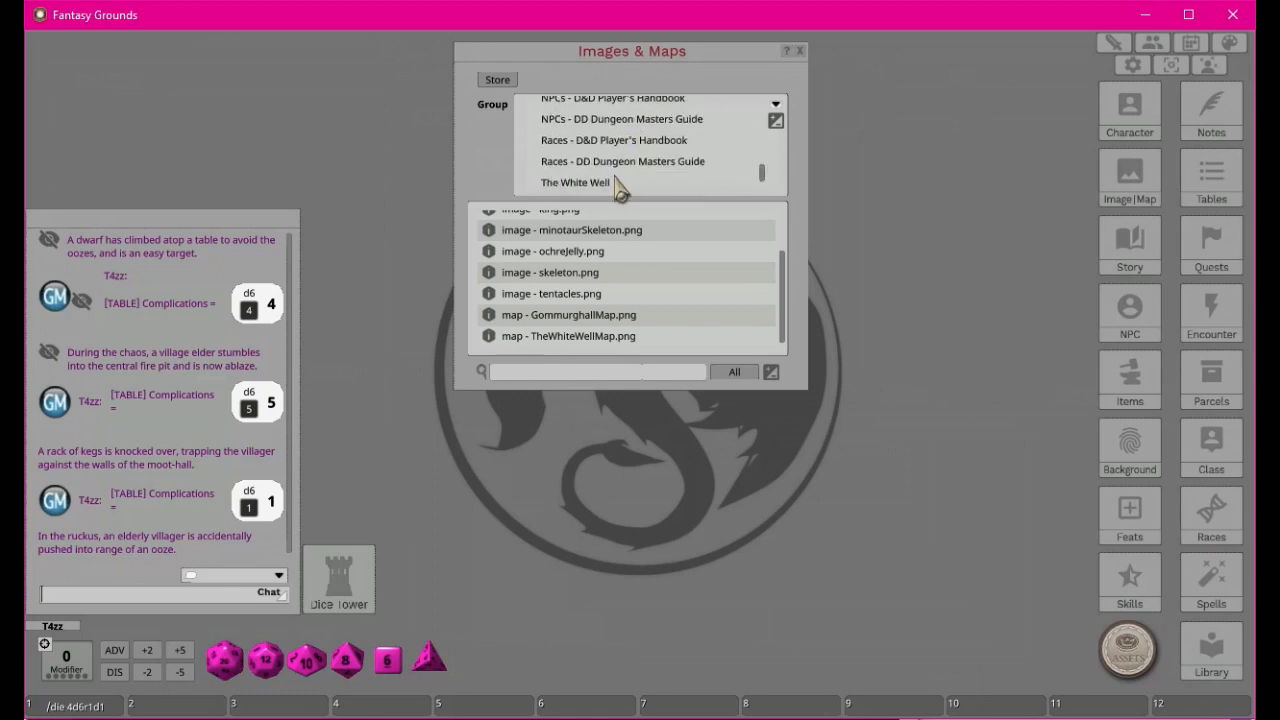
click(618, 186)
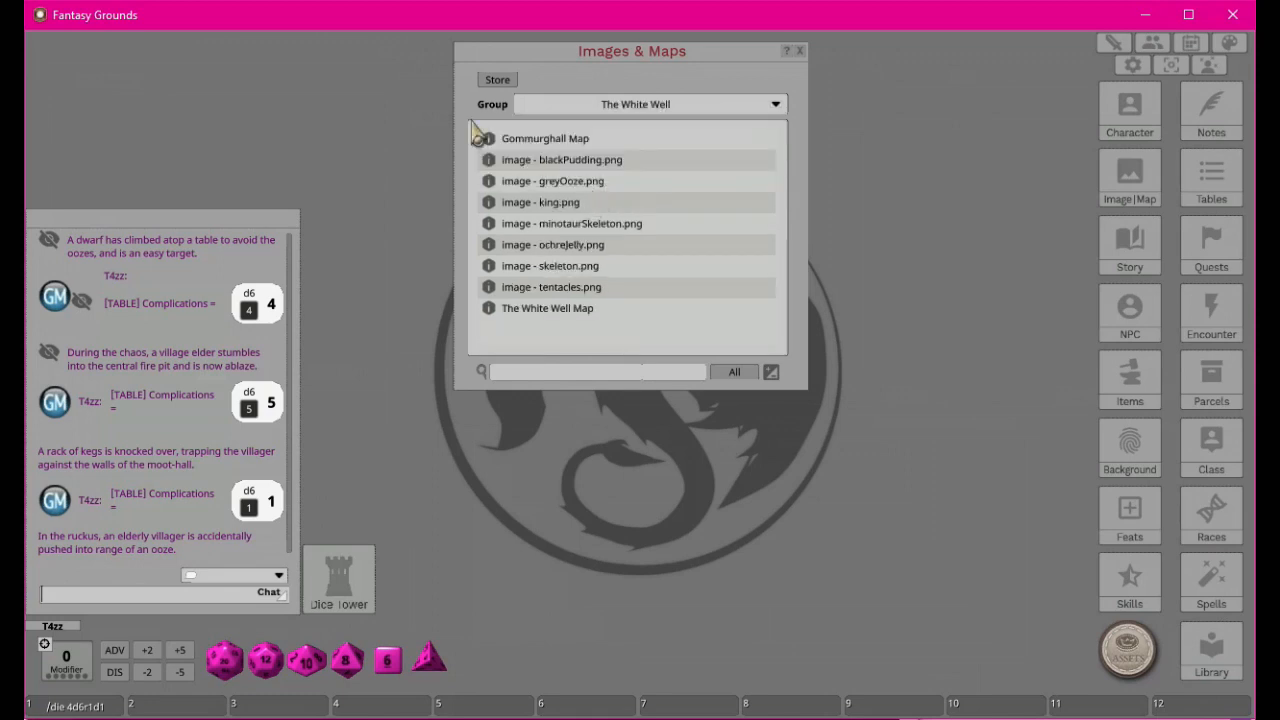
click(800, 52)
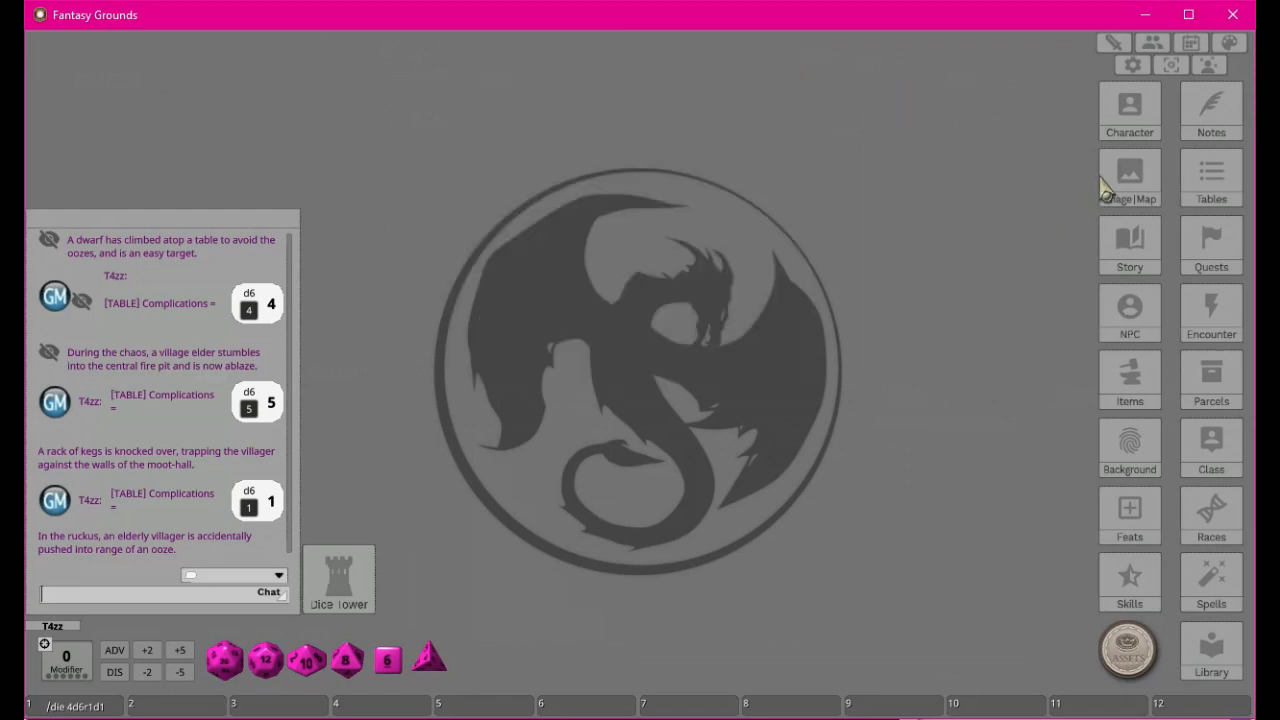
Open the NPCs list and move it aside, then switch to Notepad++ and examine the Grey Ooze stat block in the adventure text.
click(1130, 322)
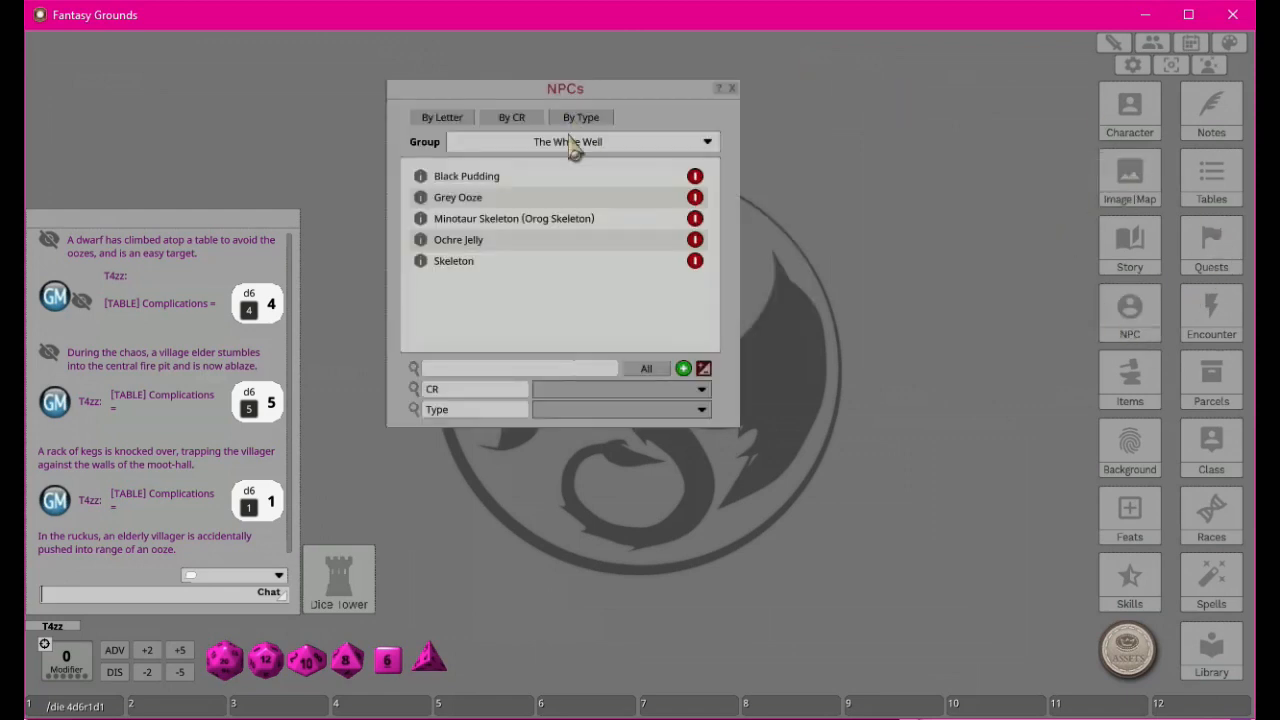
drag(595, 102, 267, 65)
key(alt+Tab)
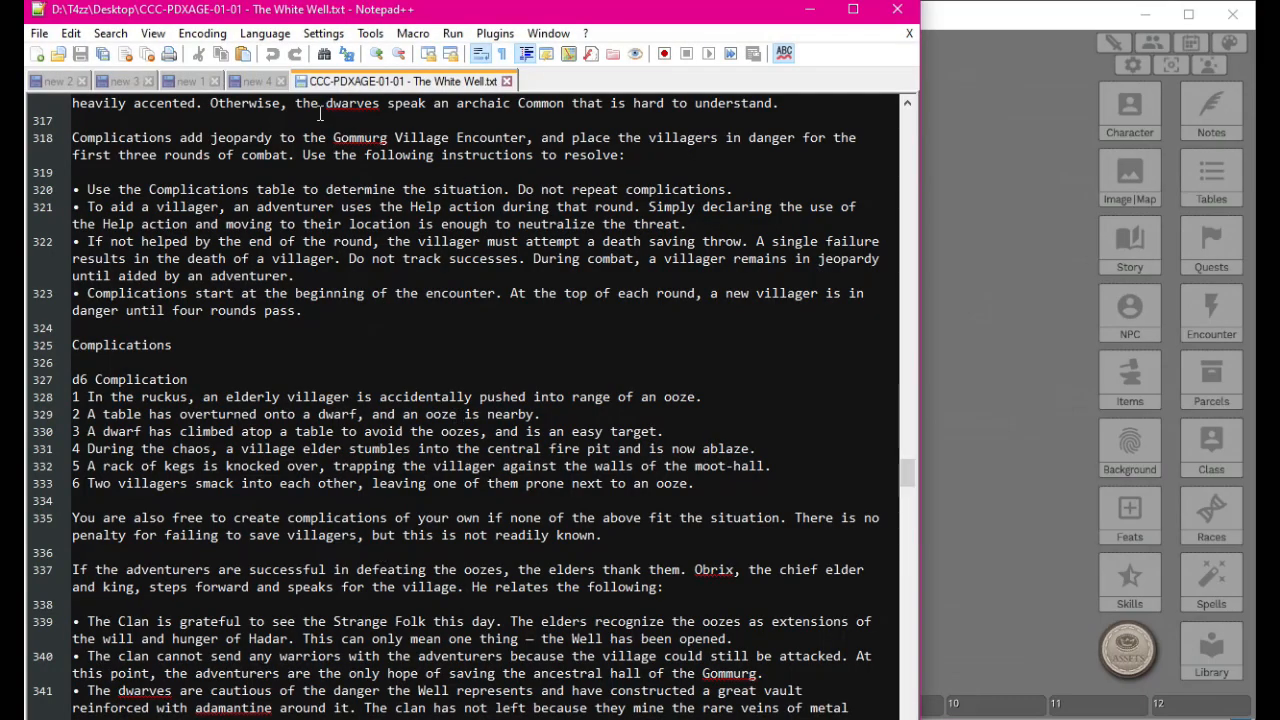
scroll(331, 117, down, 20)
scroll(475, 391, down, 20)
scroll(503, 398, up, 4)
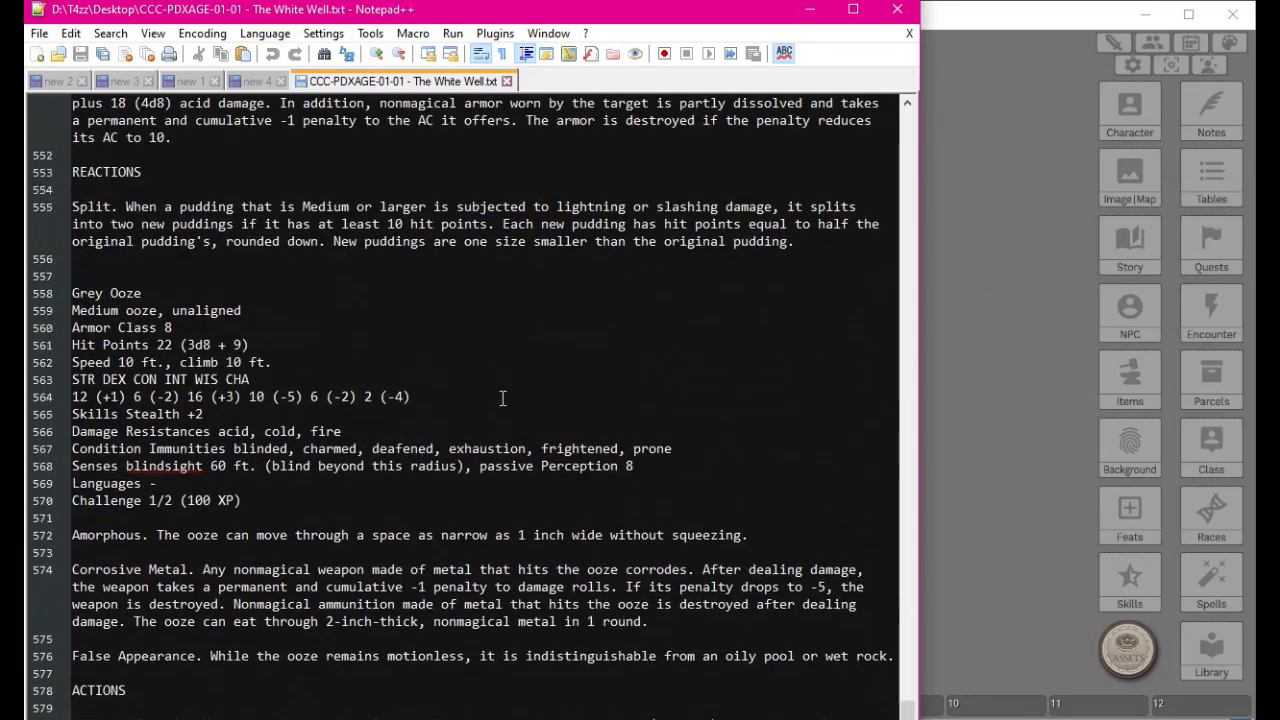
scroll(503, 398, down, 2)
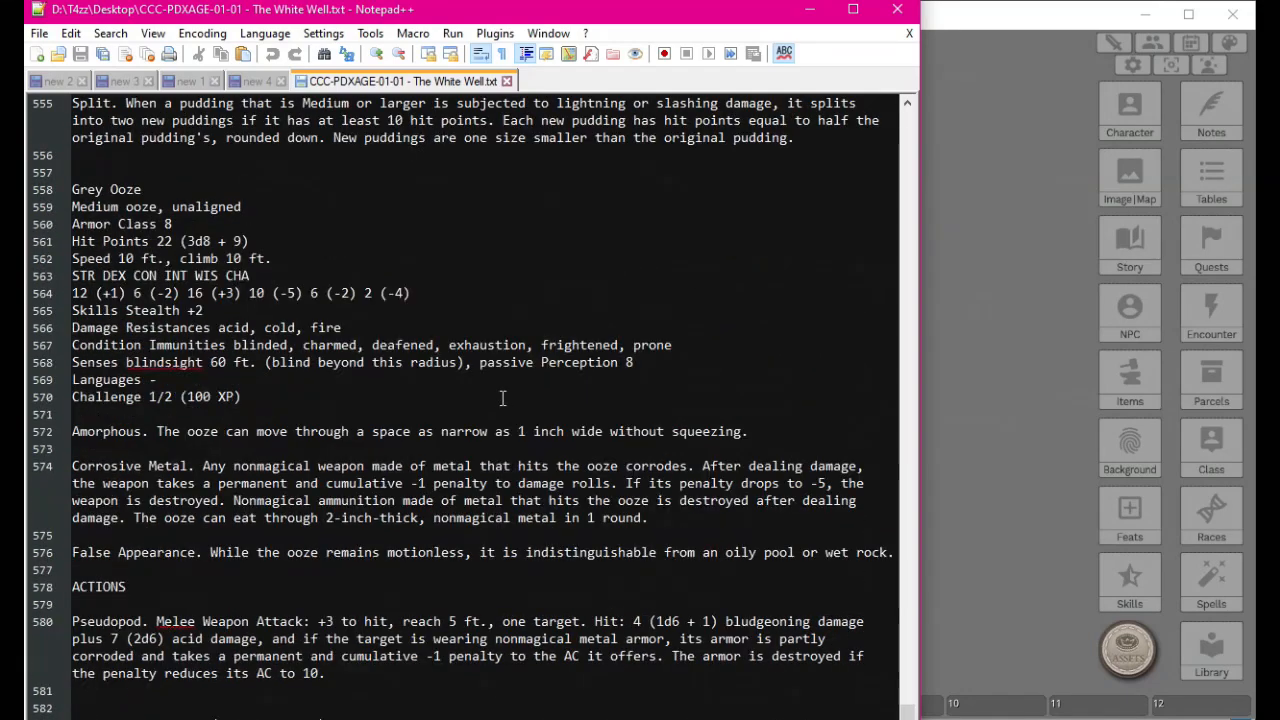
click(83, 185)
click(137, 205)
drag(136, 206, 258, 203)
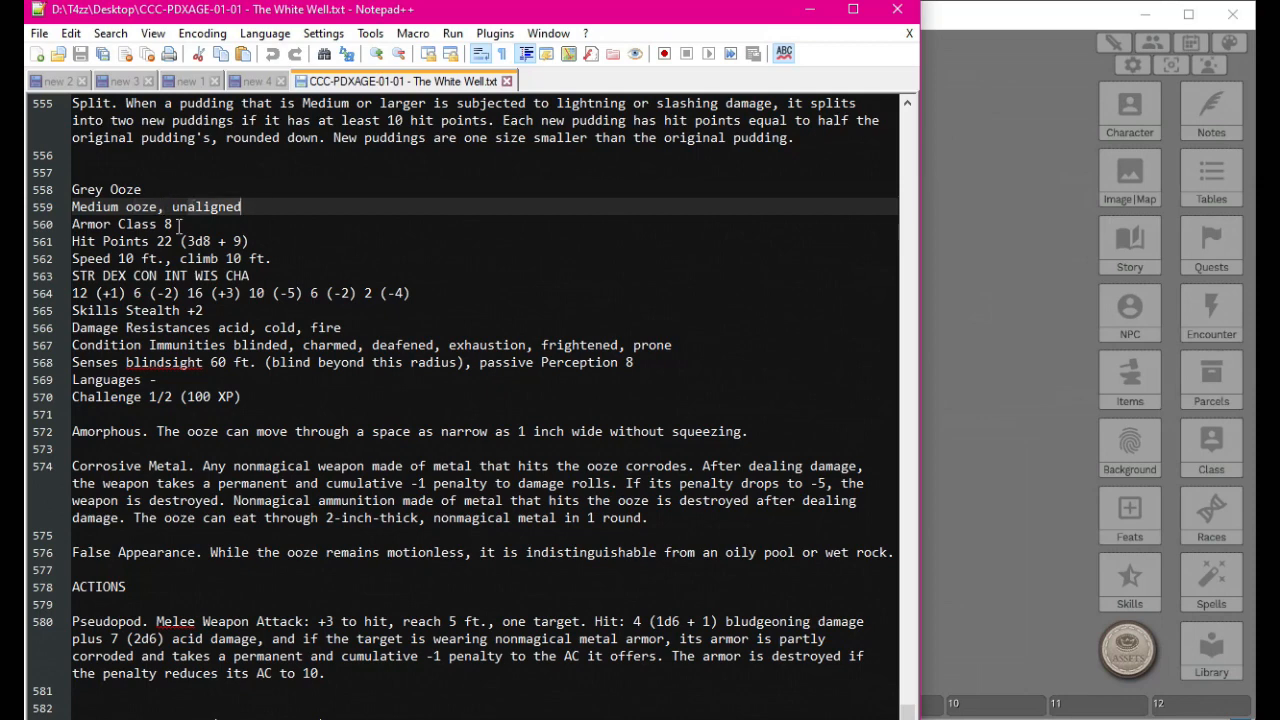
Switch back to Fantasy Grounds, create a new NPC in The White Well group, and add an empty entry to its Actions list.
click(1021, 177)
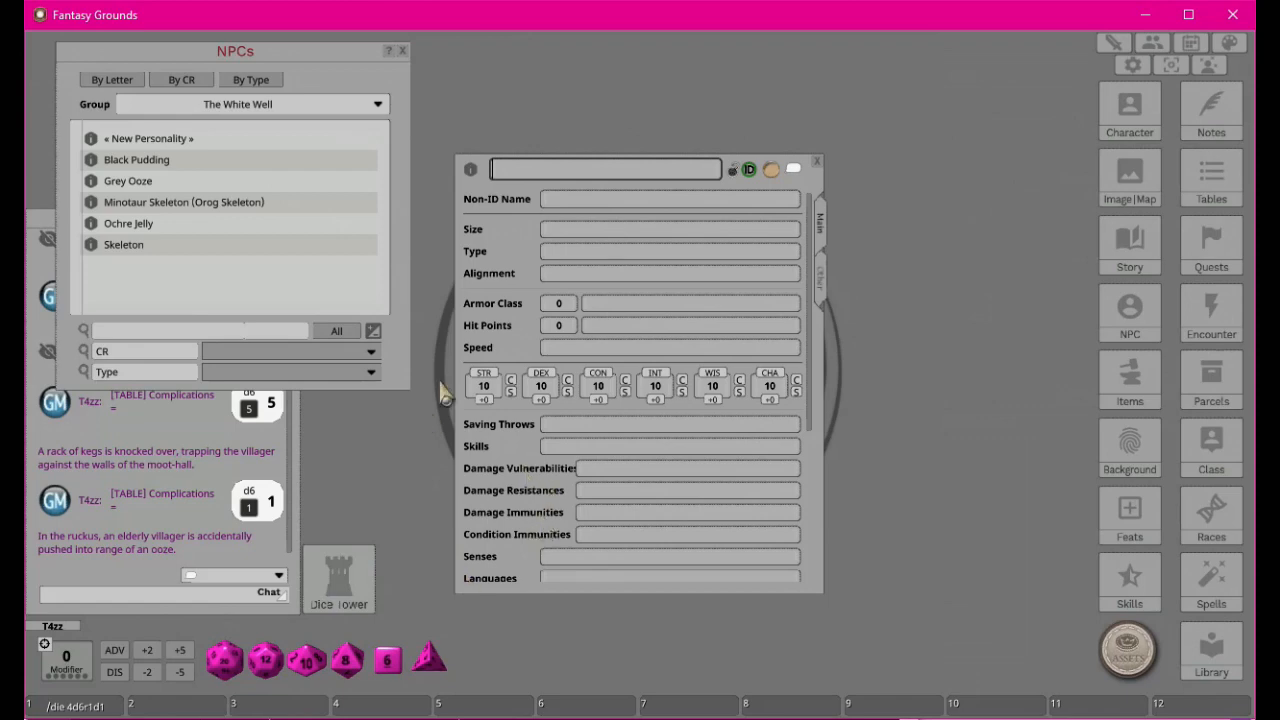
scroll(560, 525, down, 4)
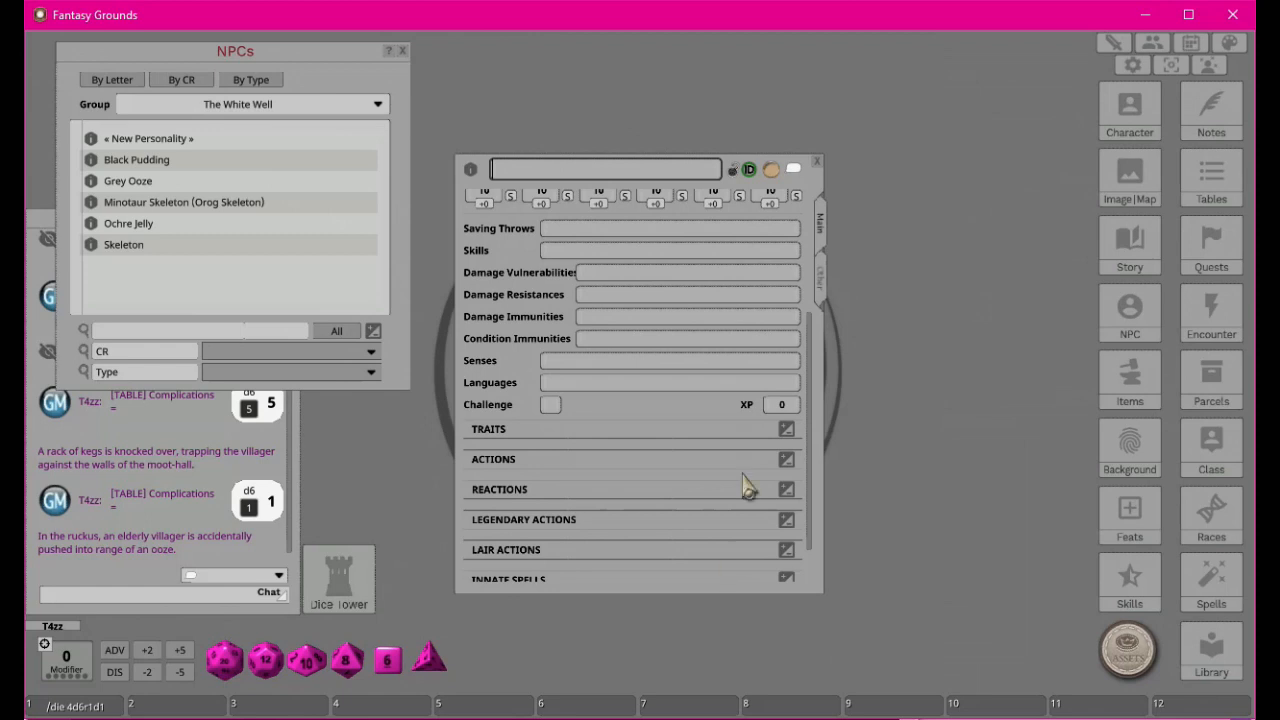
scroll(600, 510, down, 1)
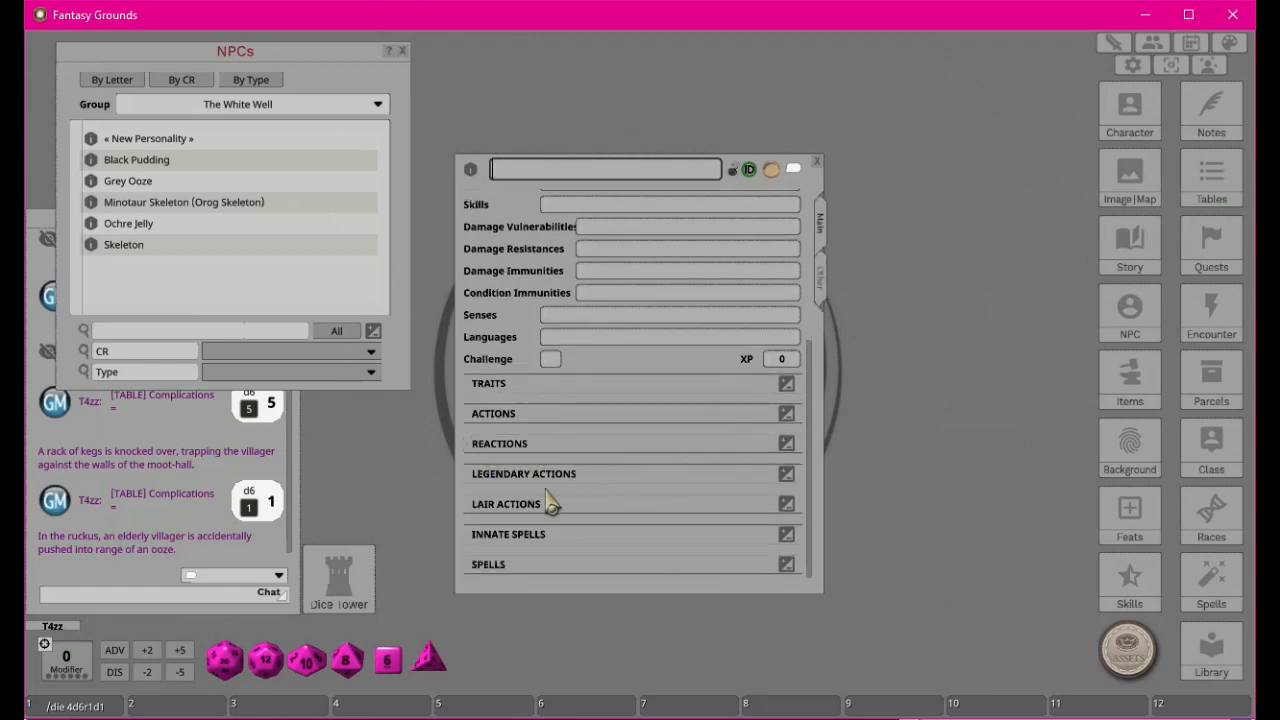
click(786, 414)
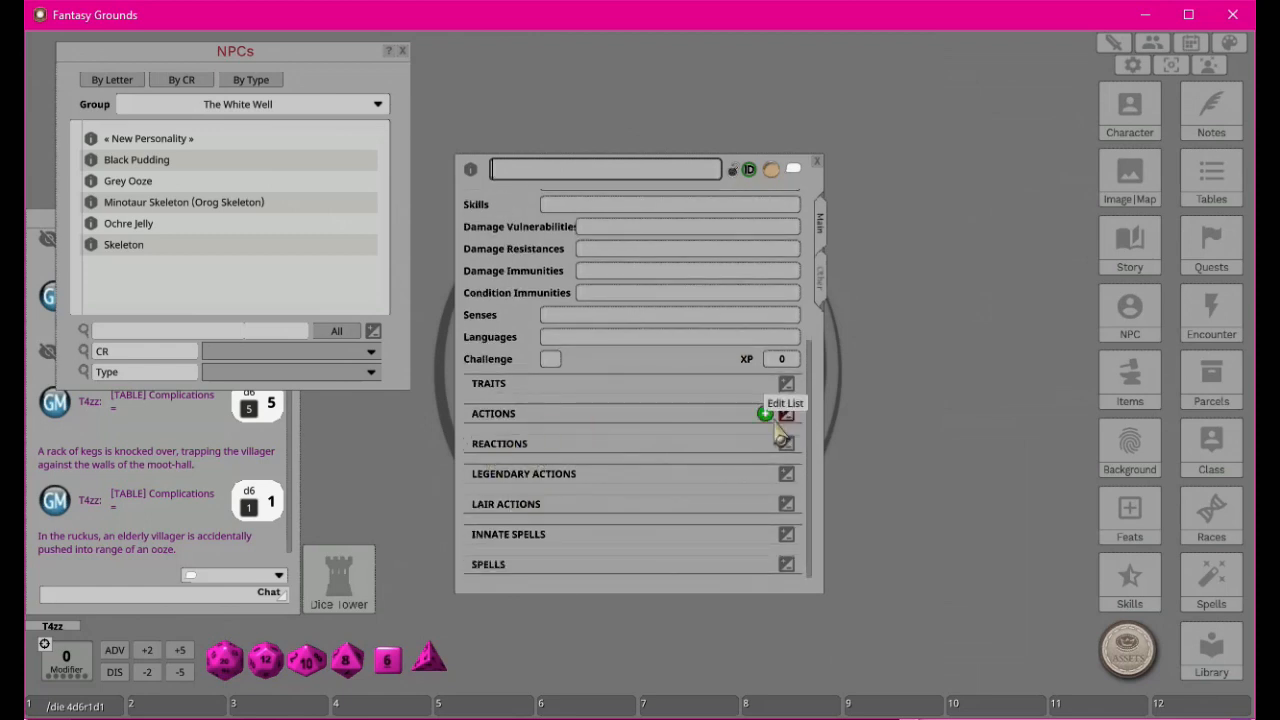
click(765, 413)
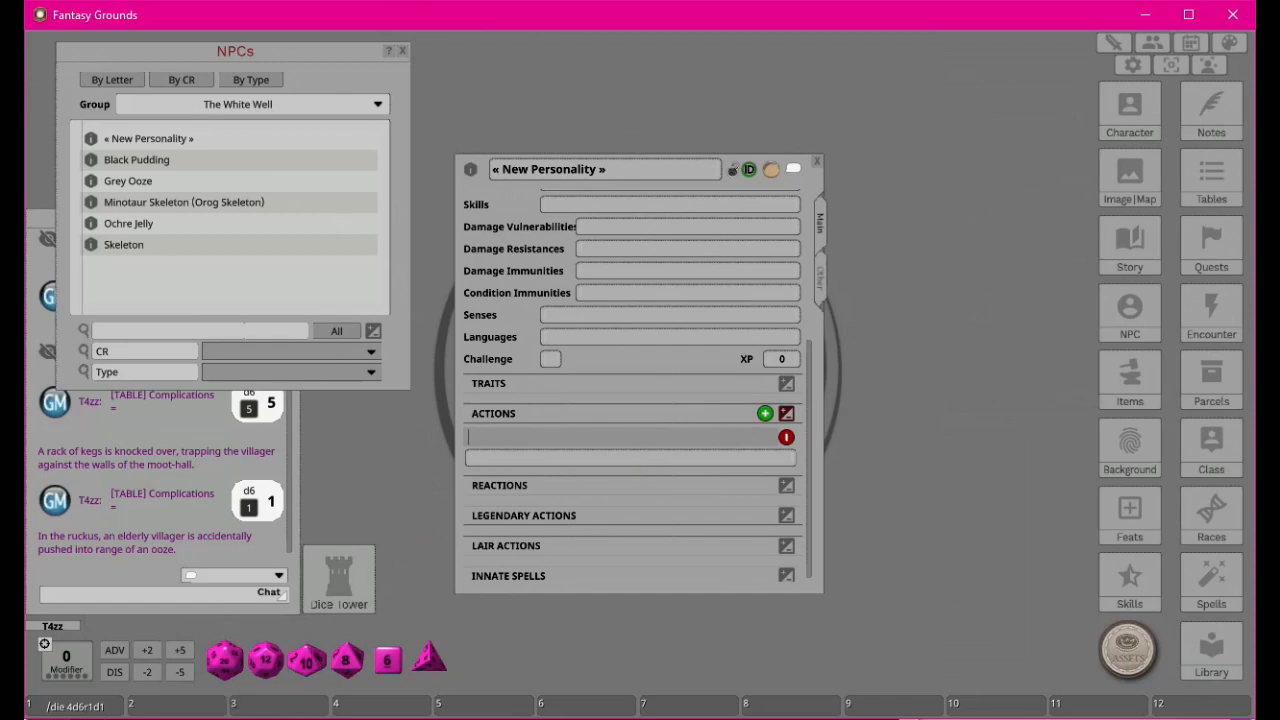
Copy the action name Pseudopod from the Notepad++ text and enter it as the new NPC action's name in Fantasy Grounds.
key(alt+Tab)
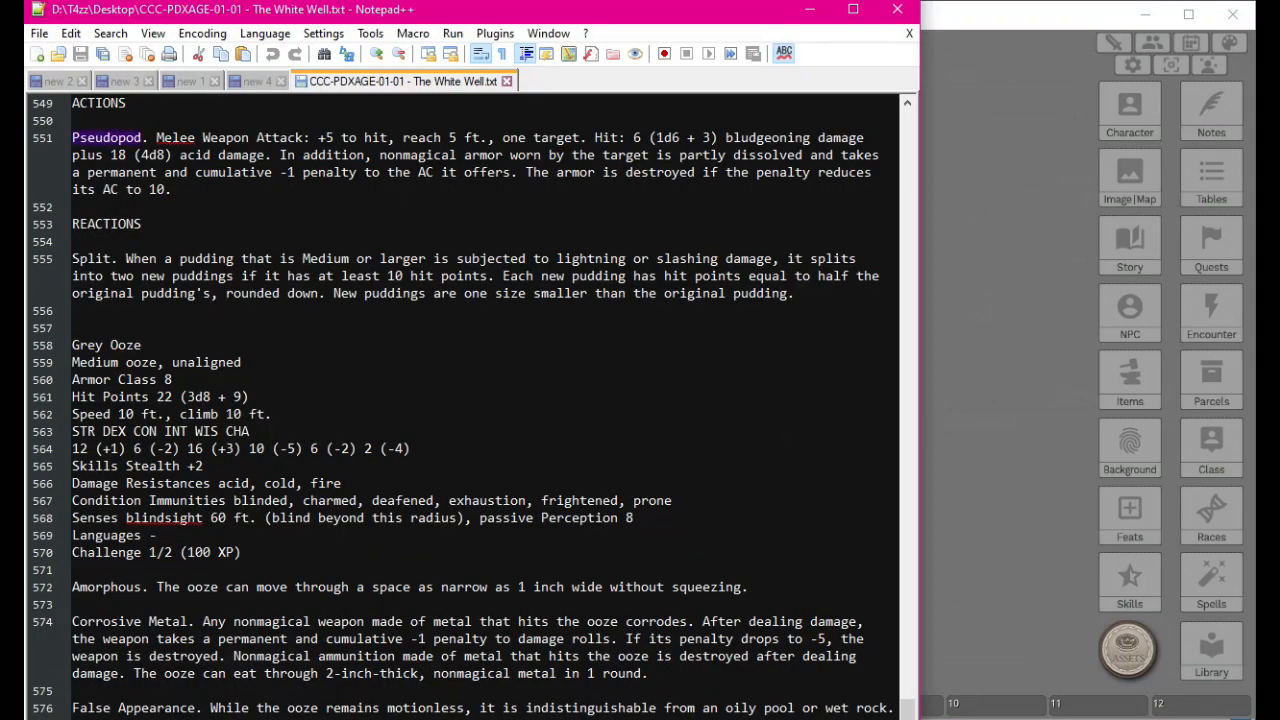
right_click(96, 405)
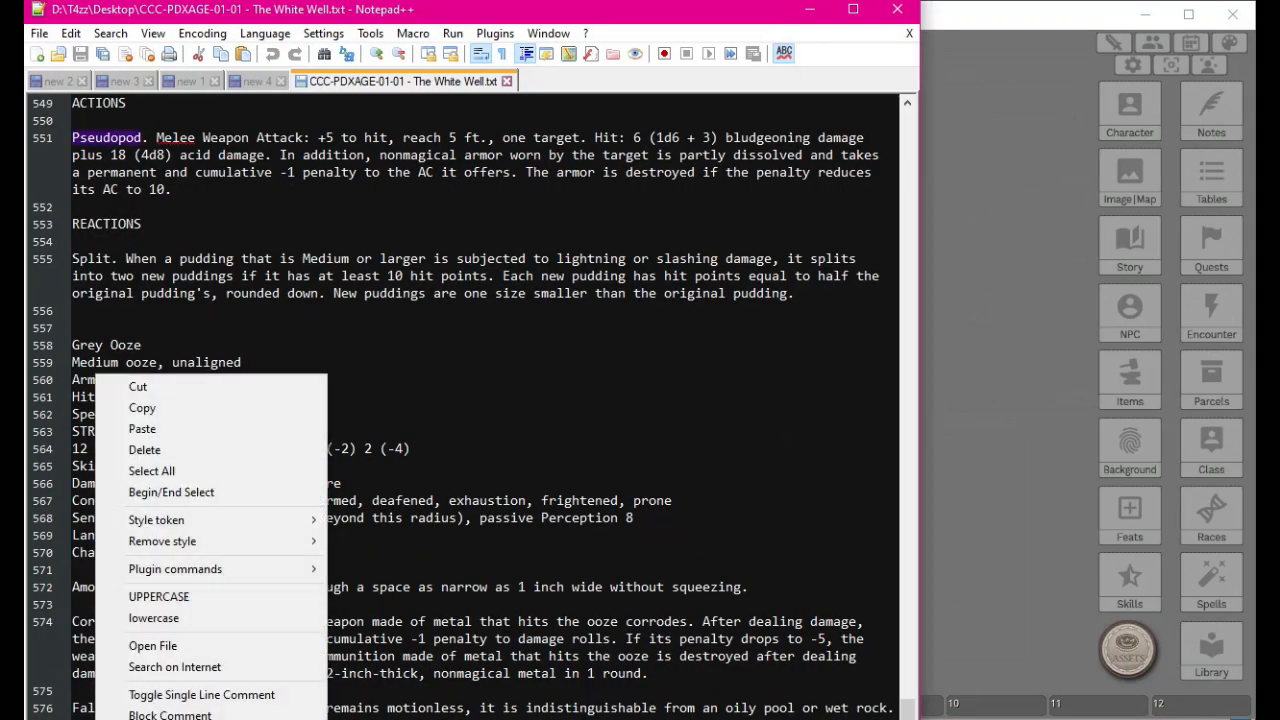
click(220, 405)
click(960, 376)
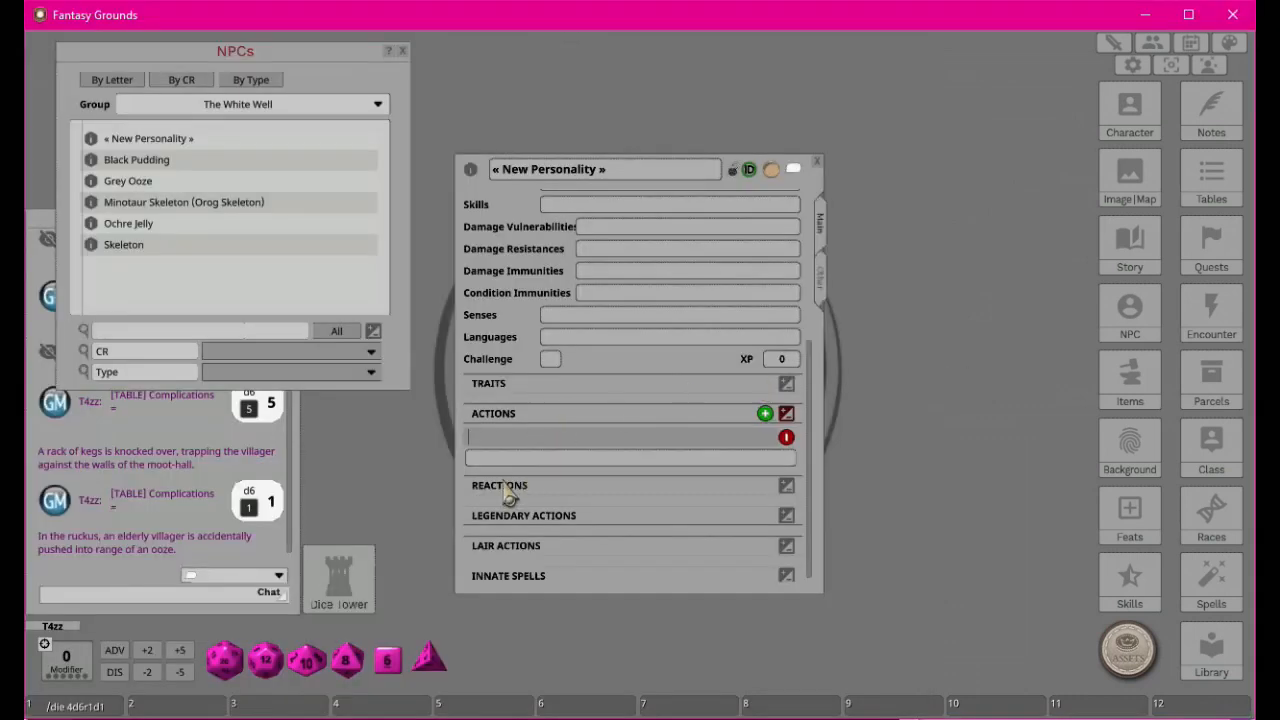
text(Pseudopod)
Copy the Pseudopod attack text from the Grey Ooze stat block in Notepad++ into the new NPC action's description, and highlight its to-hit and damage wording.
key(alt+Tab)
scroll(462, 406, down, 1)
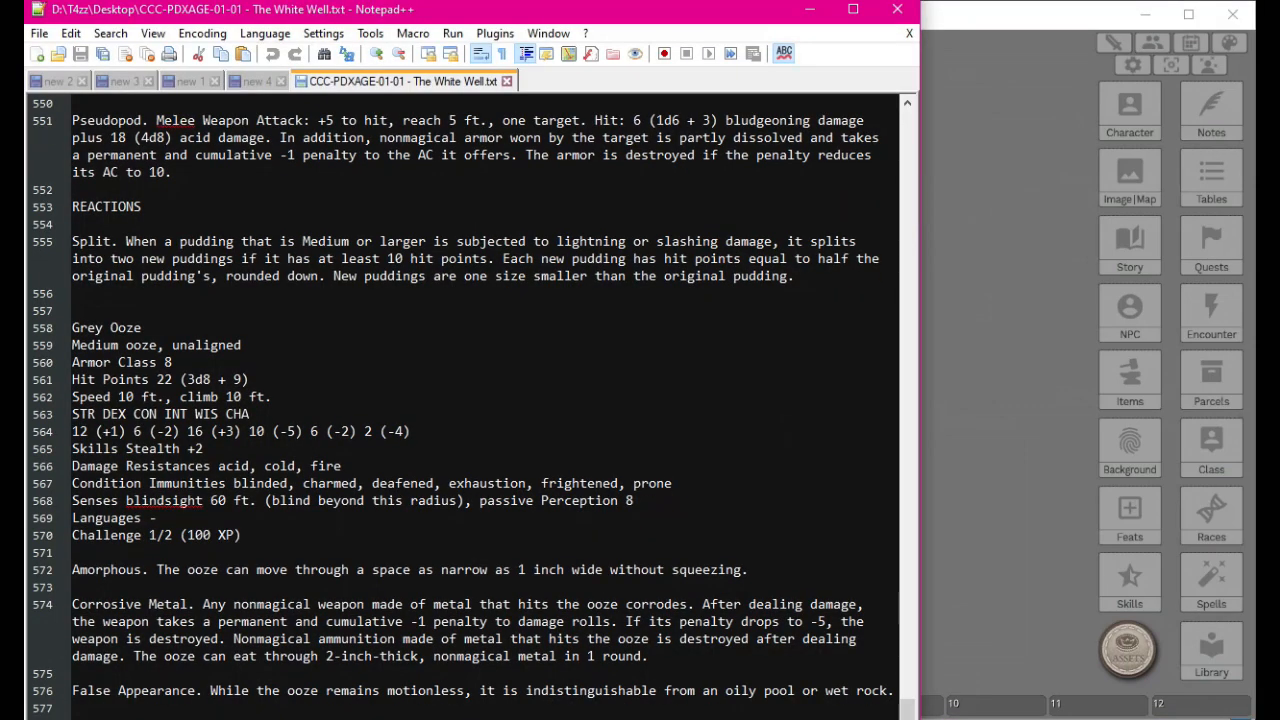
key(alt+Tab)
click(510, 469)
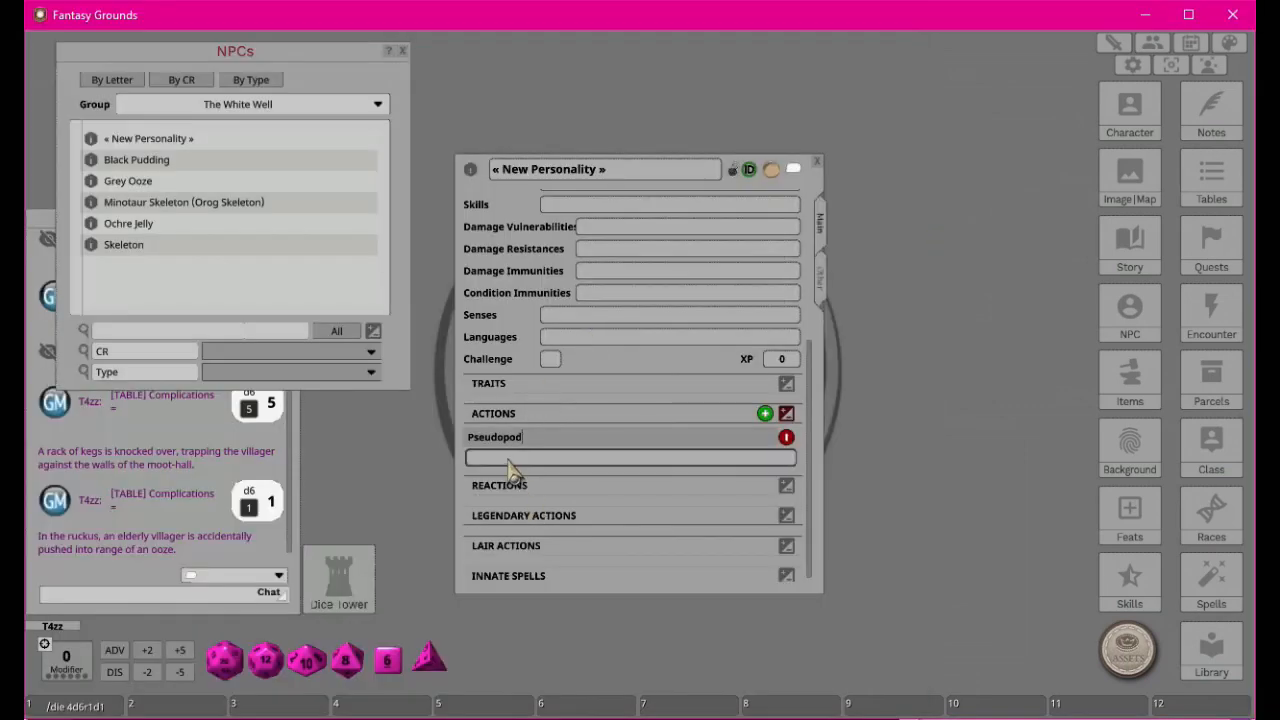
key(ctrl+v)
drag(468, 457, 505, 465)
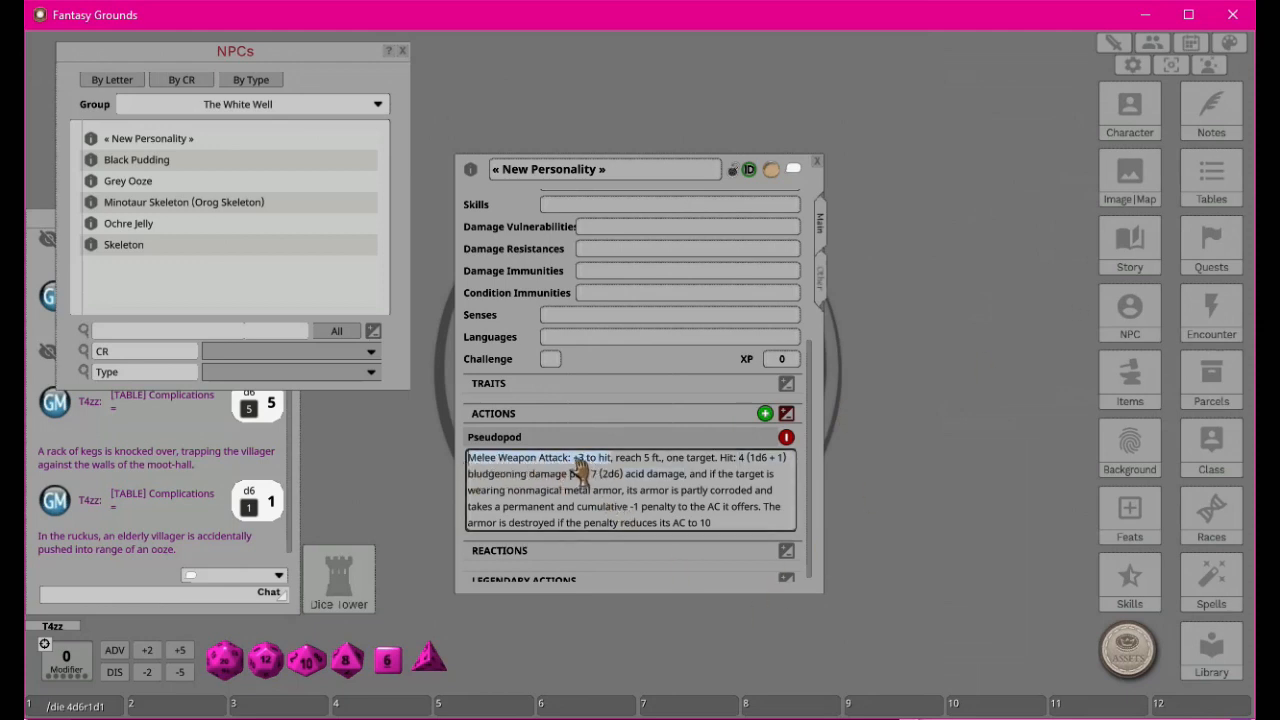
drag(686, 474, 740, 458)
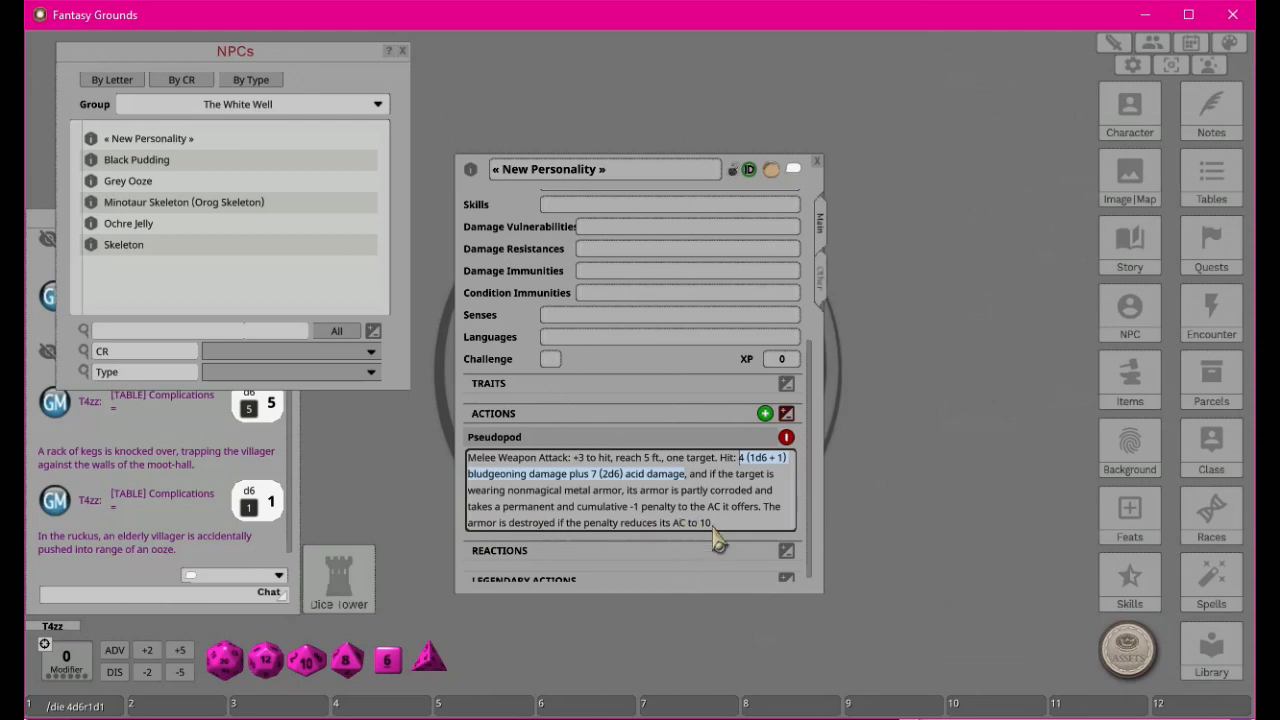
click(430, 560)
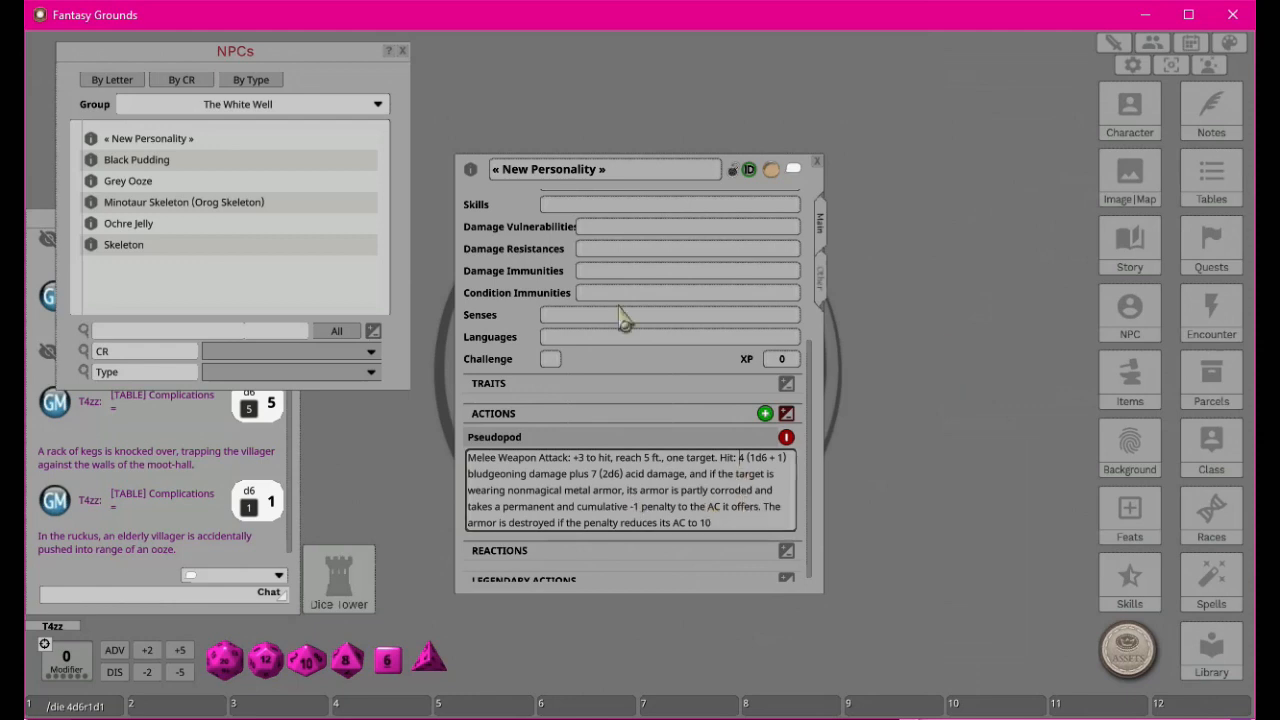
scroll(617, 483, down, 3)
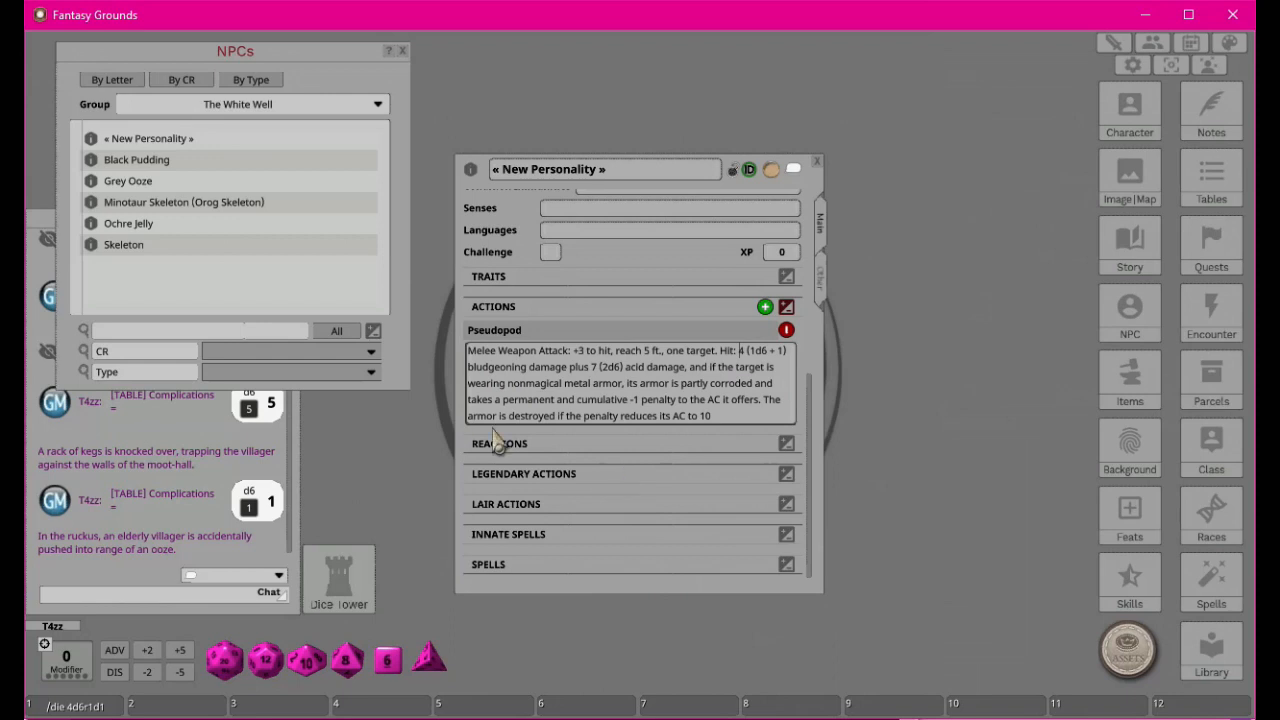
Close the new NPC record, delete it from The White Well group, and close the NPCs list.
click(816, 164)
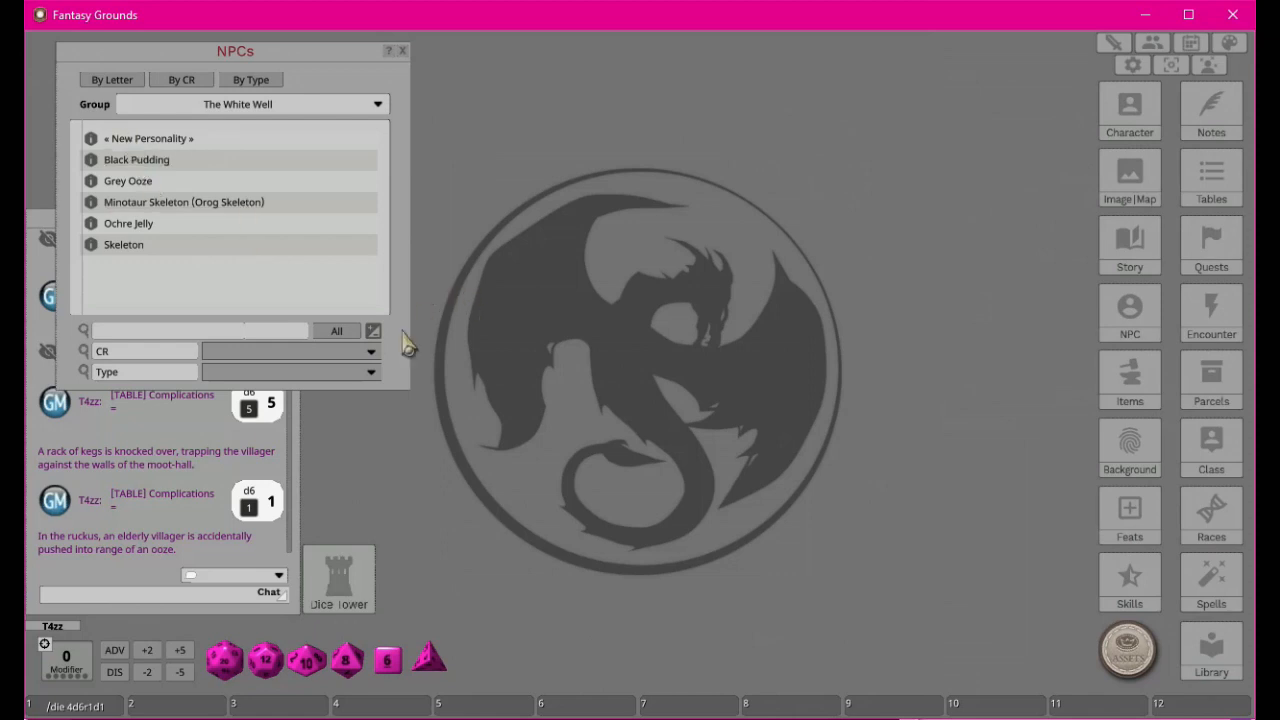
click(372, 331)
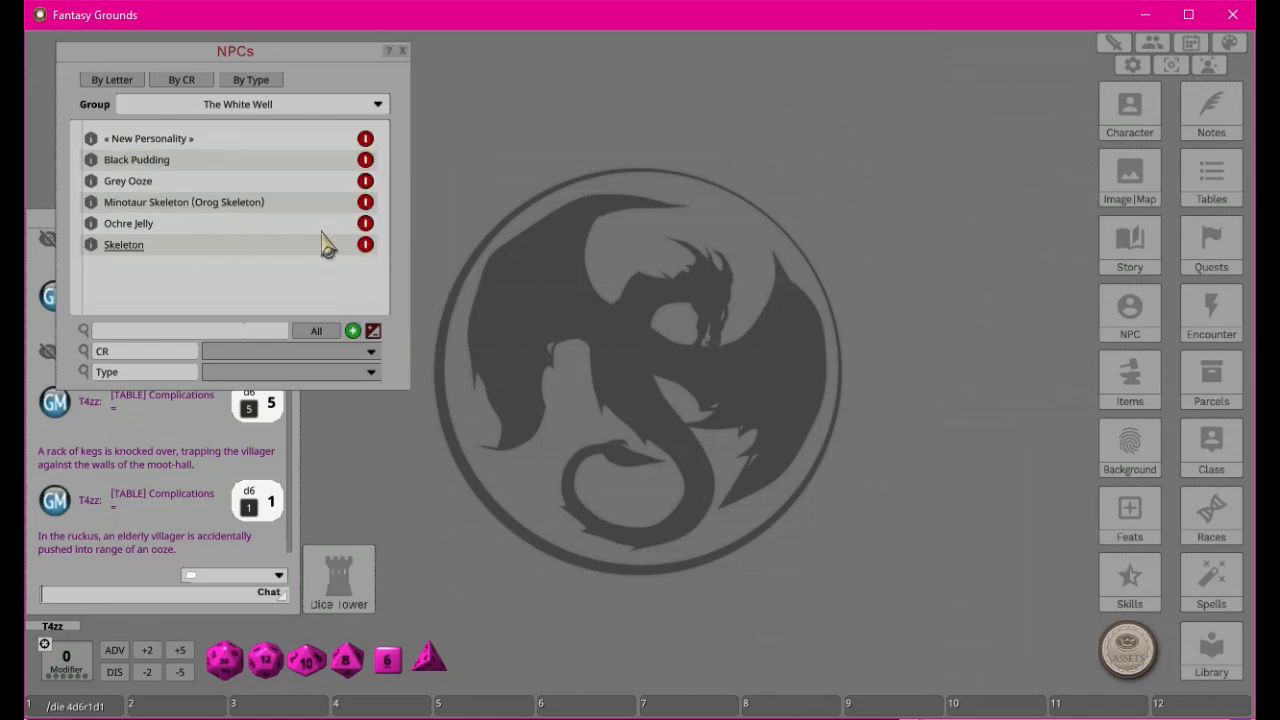
click(365, 140)
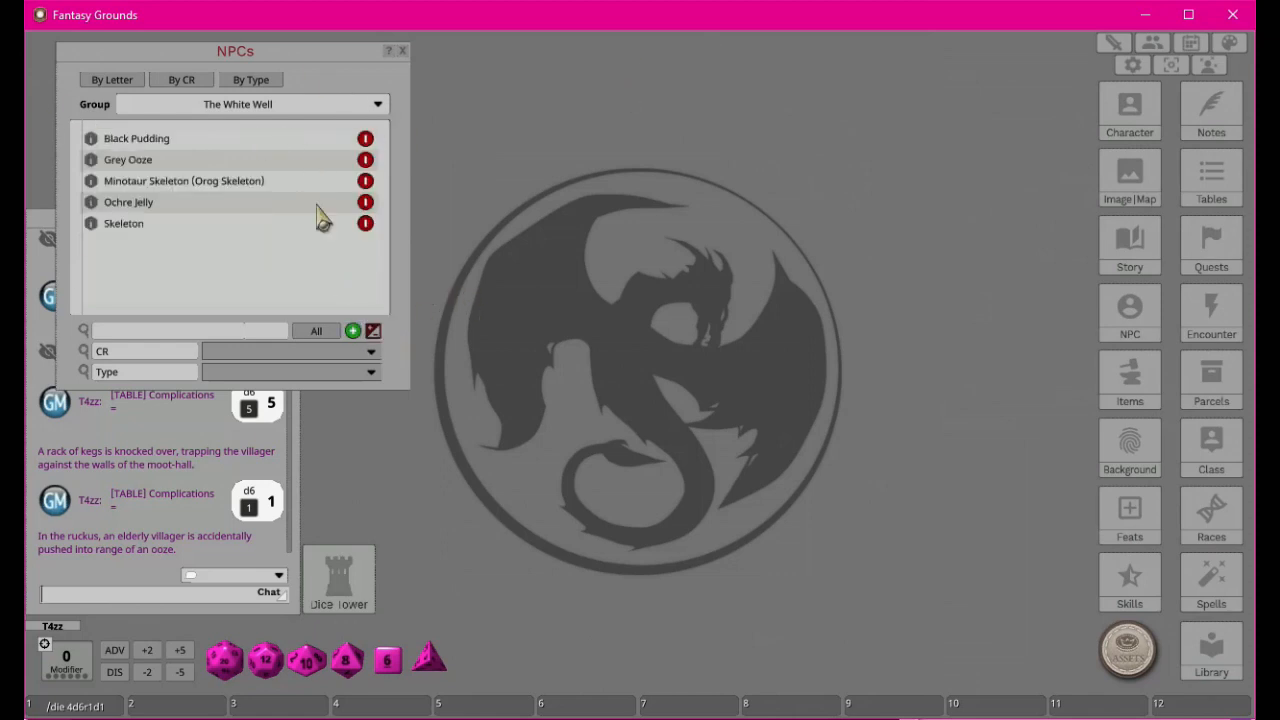
click(402, 52)
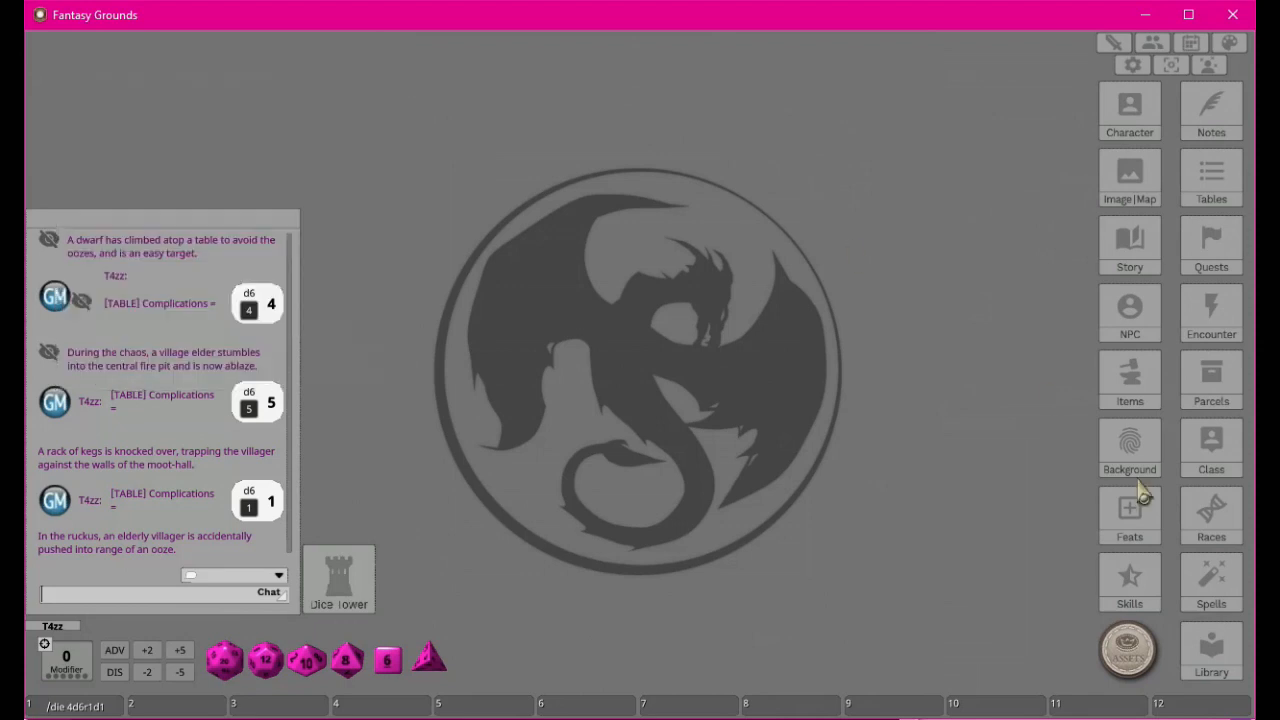
Open the Encounters list and the NPCs list, both on The White Well group, and arrange them side by side.
click(1190, 325)
drag(1005, 130, 255, 83)
click(1131, 311)
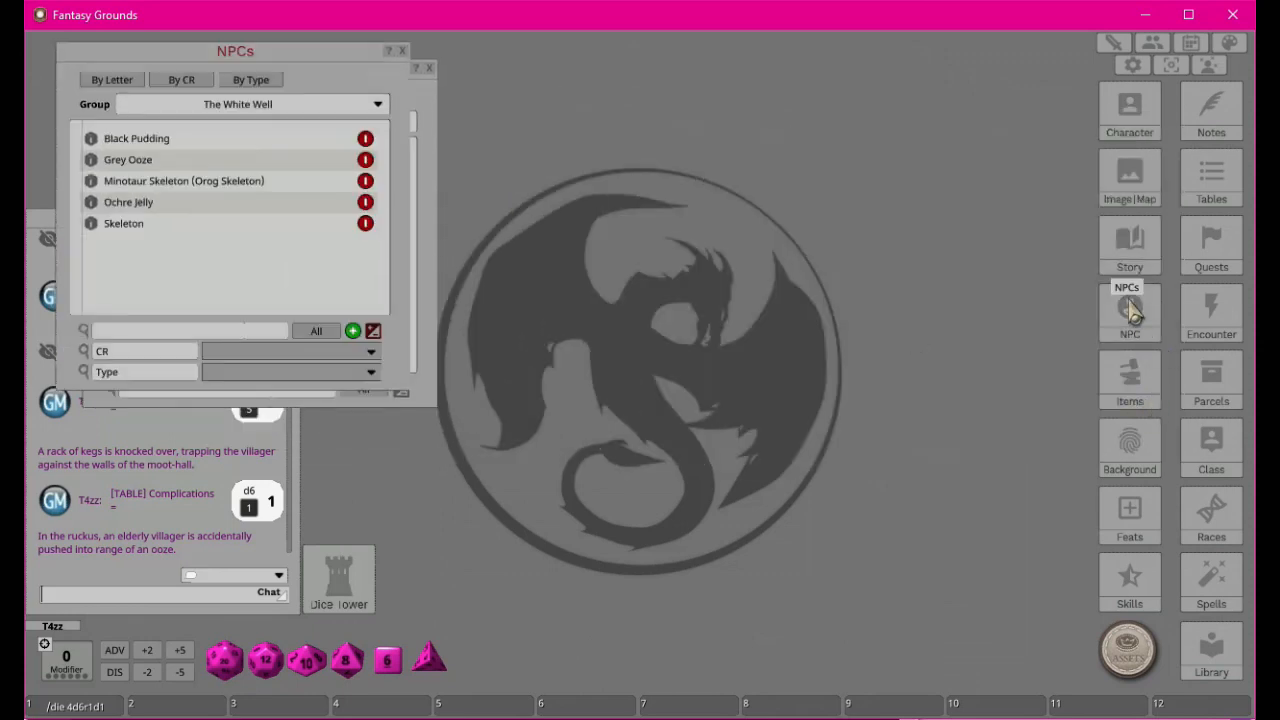
drag(305, 72, 918, 91)
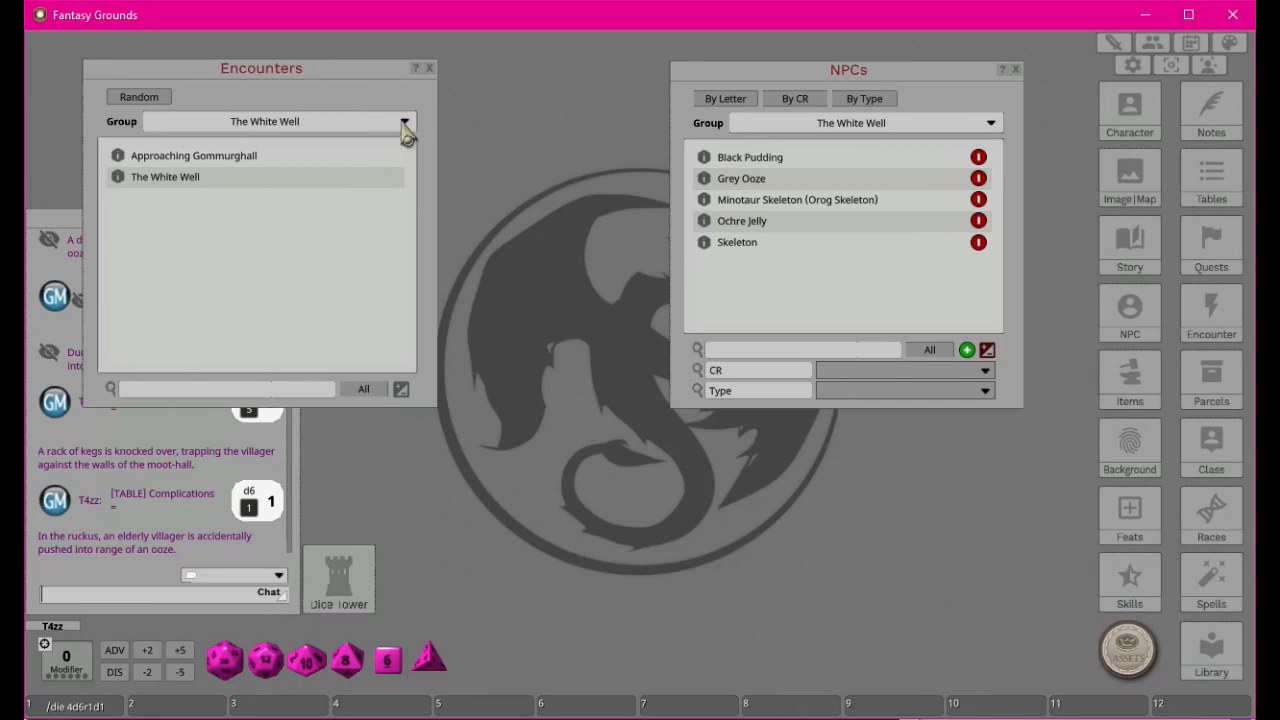
Create a new encounter in The White Well group, name it "my Encounter", and move its window clear of the NPCs list.
click(401, 389)
click(380, 390)
drag(700, 349, 549, 387)
click(525, 268)
text(my Encounter)
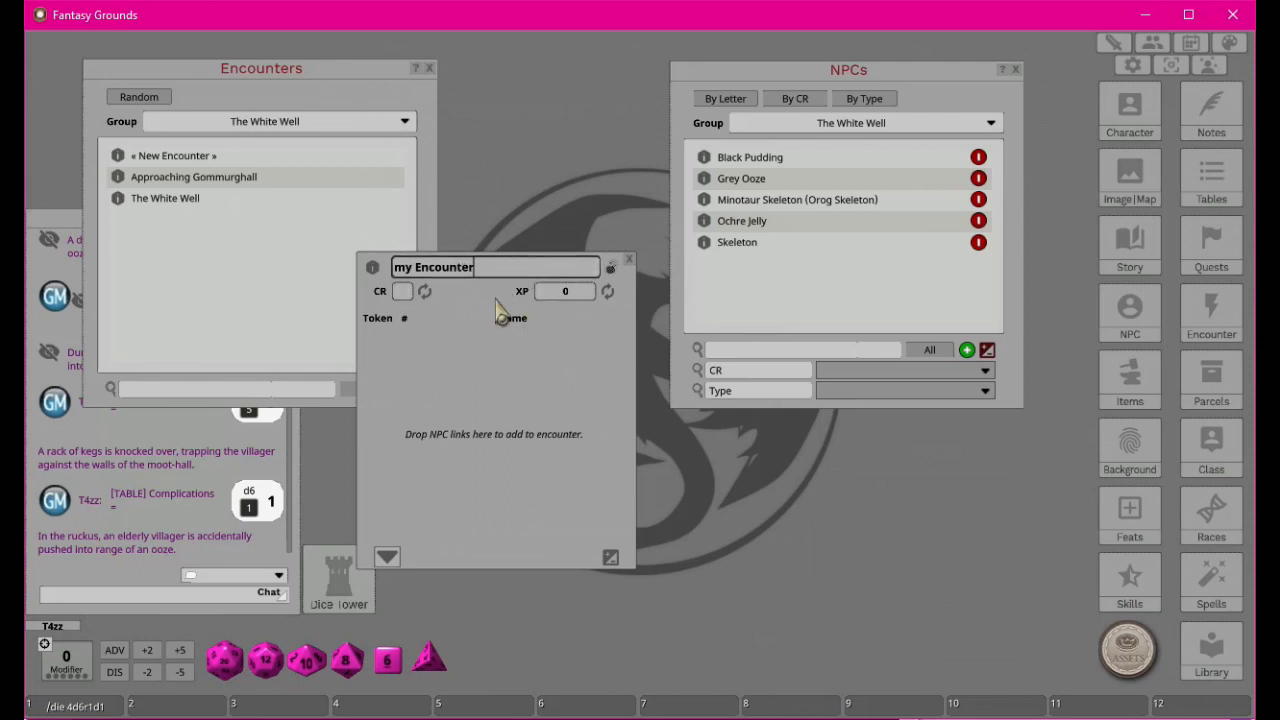
drag(568, 345, 376, 233)
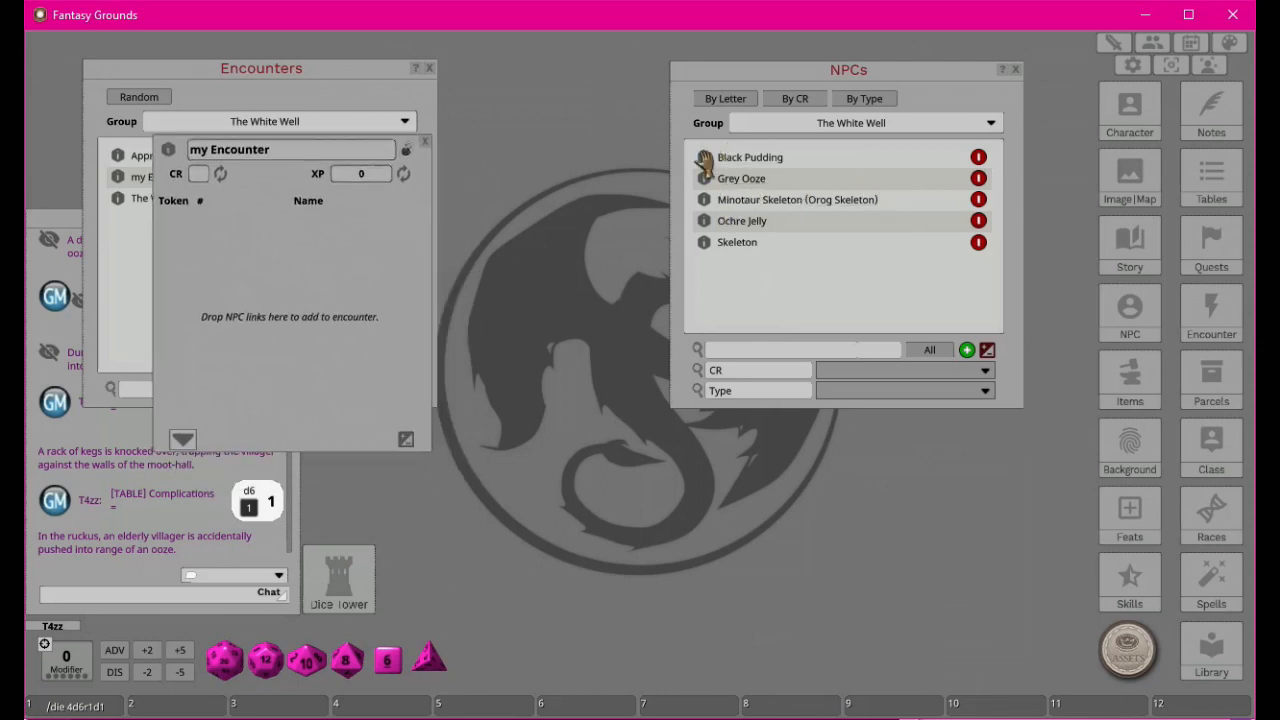
Add one Black Pudding with the red faction marker and three Grey Oozes to my Encounter.
drag(704, 160, 233, 241)
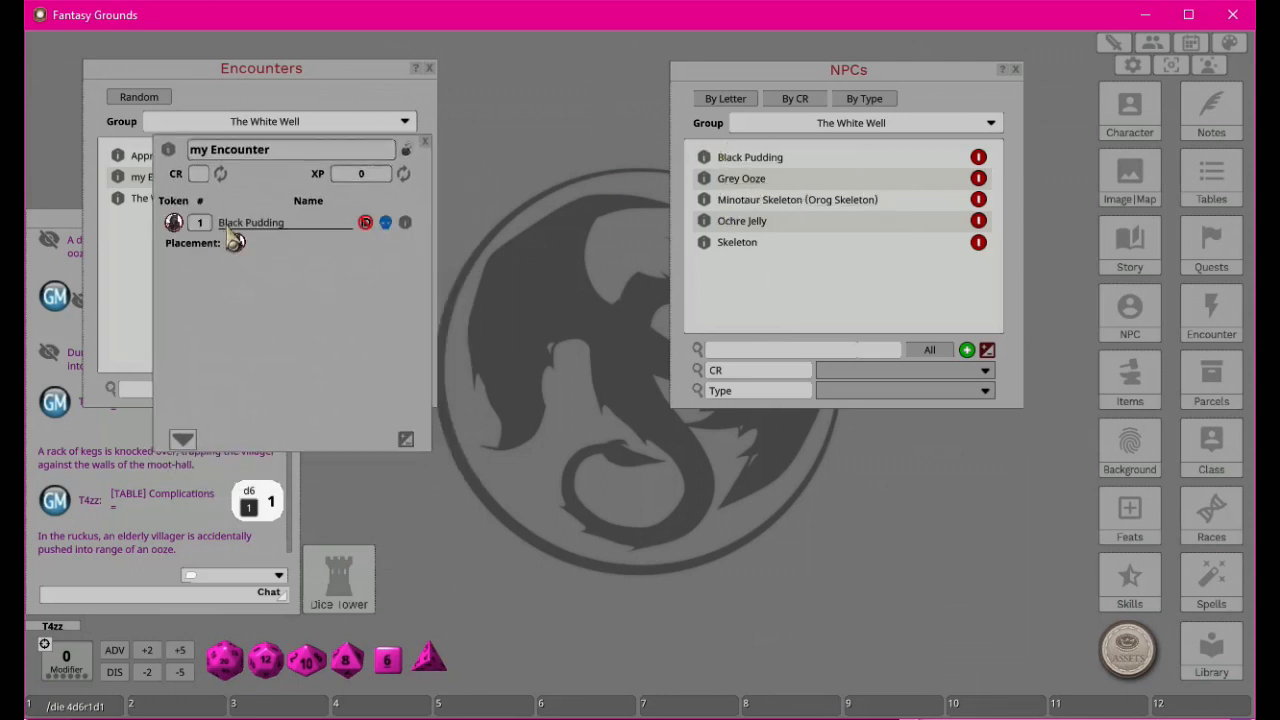
click(388, 223)
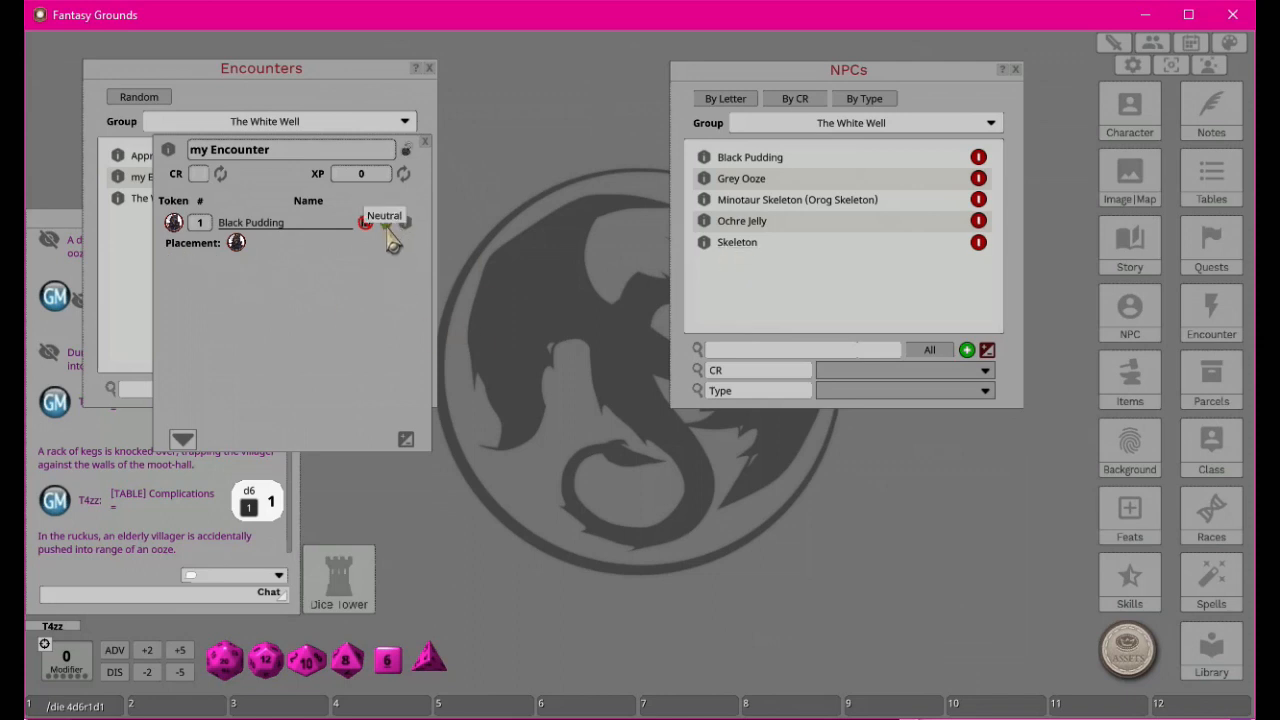
click(386, 222)
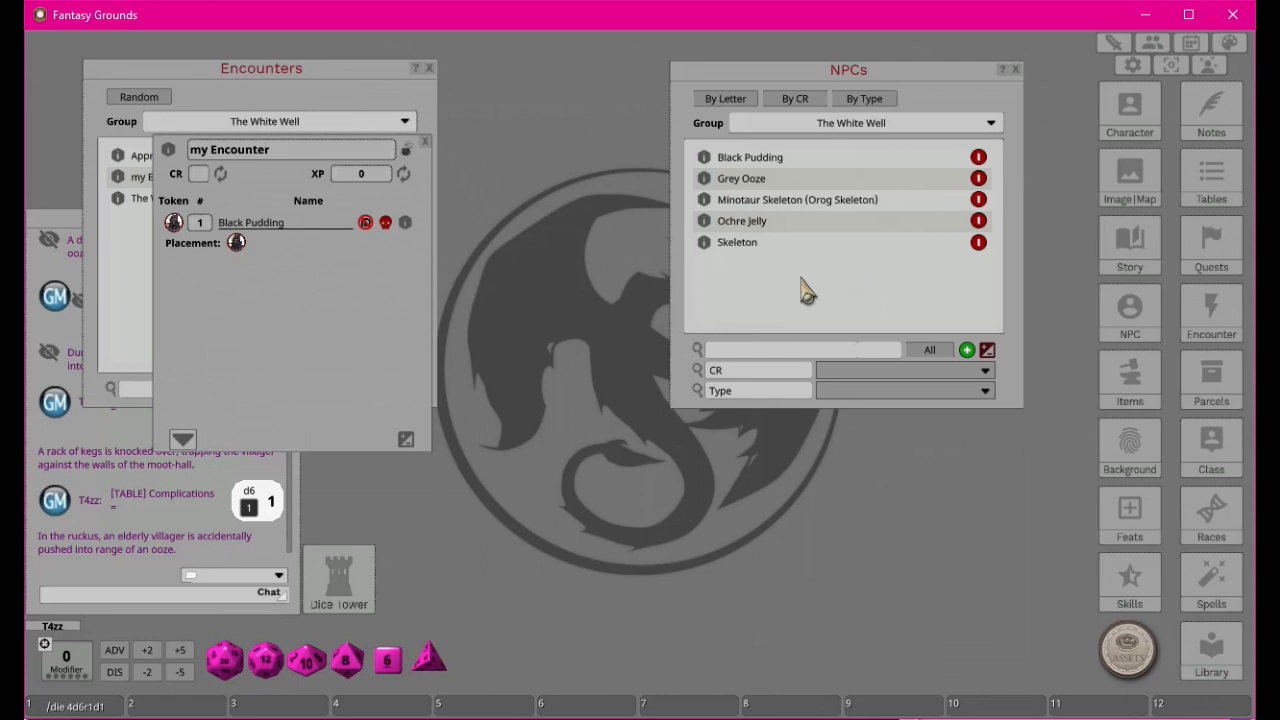
drag(706, 190, 250, 306)
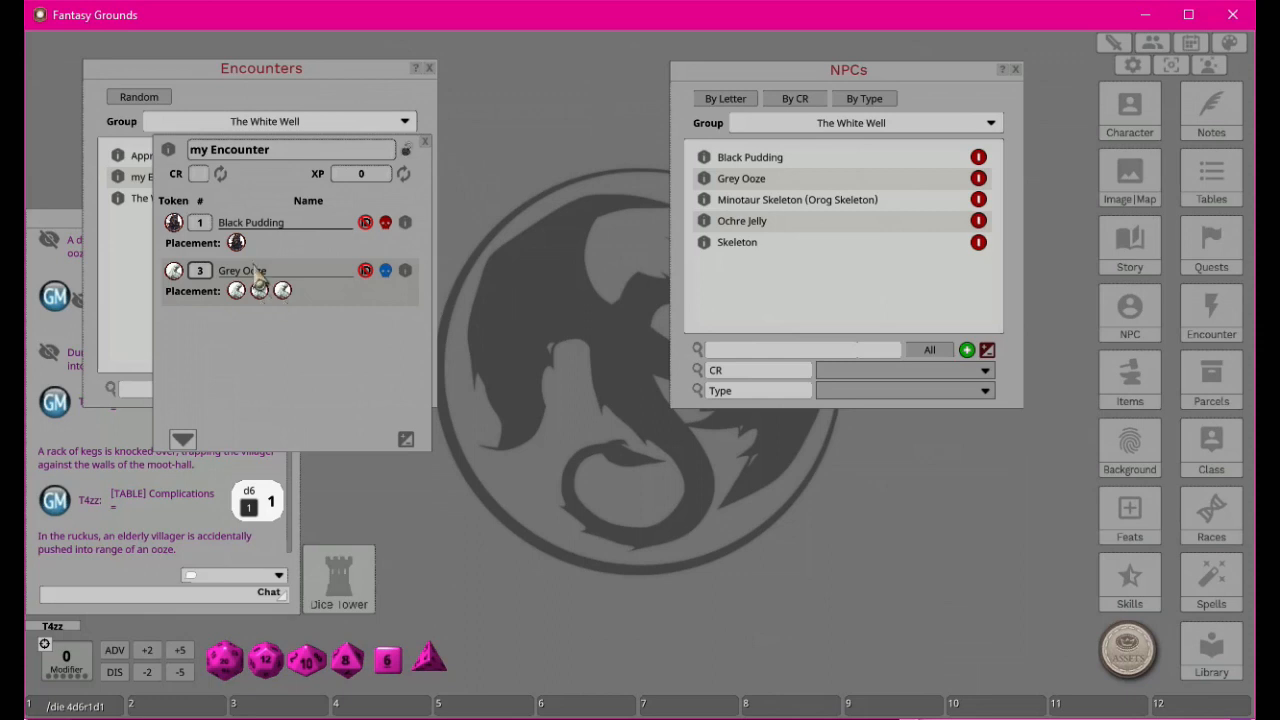
Close the NPCs list, show the CCC-PDXAGE-01-01 group in the Images & Maps list, and open map - GommurghallMap.png.
click(1014, 71)
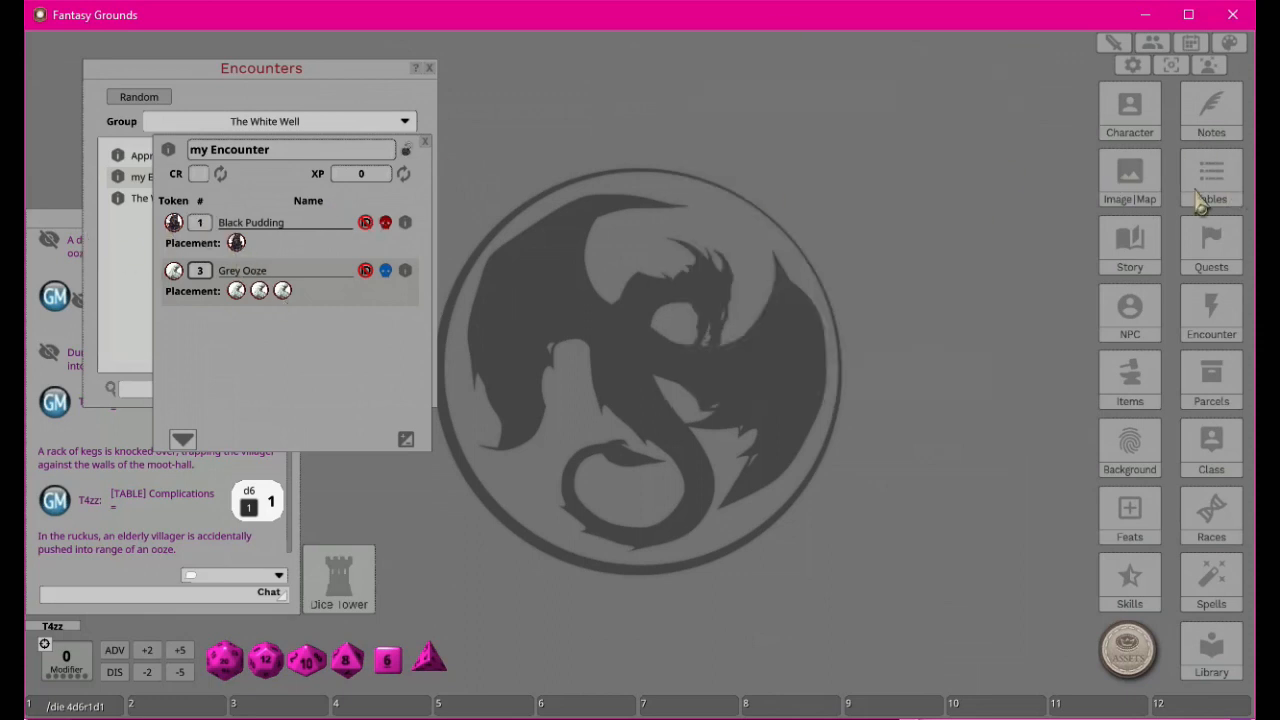
click(1131, 173)
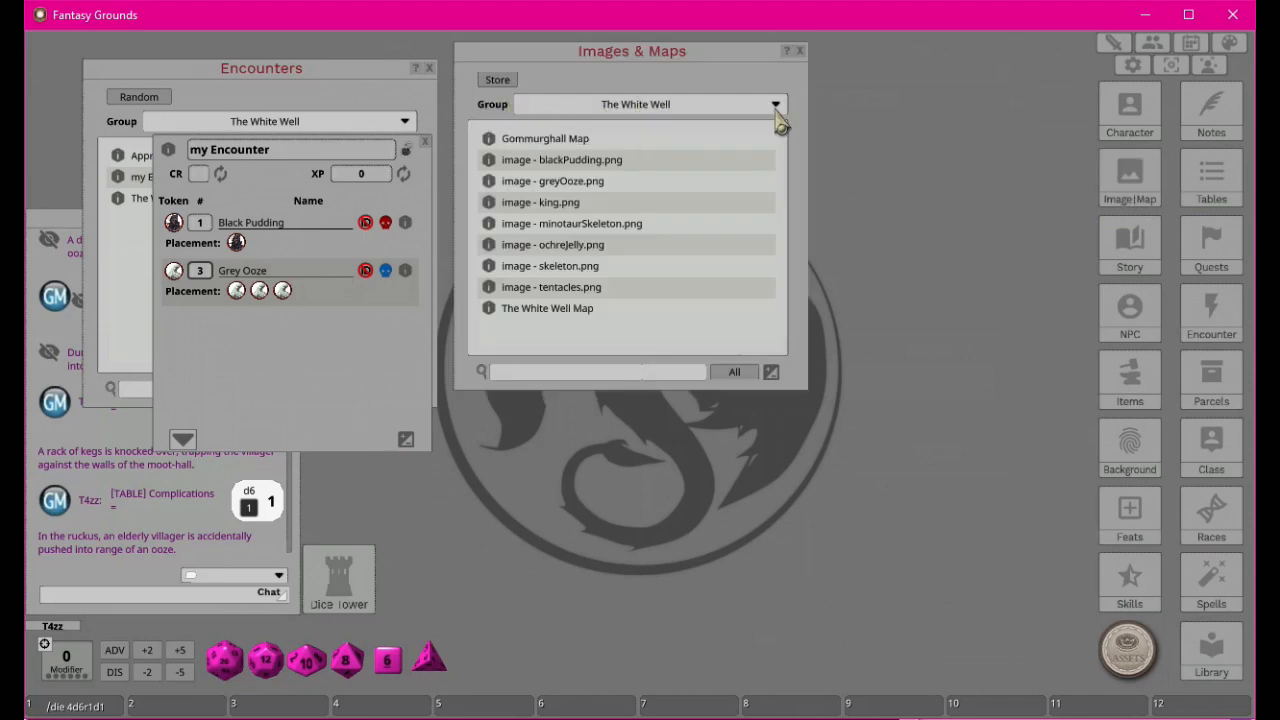
click(776, 104)
scroll(697, 178, up, 5)
scroll(693, 175, down, 2)
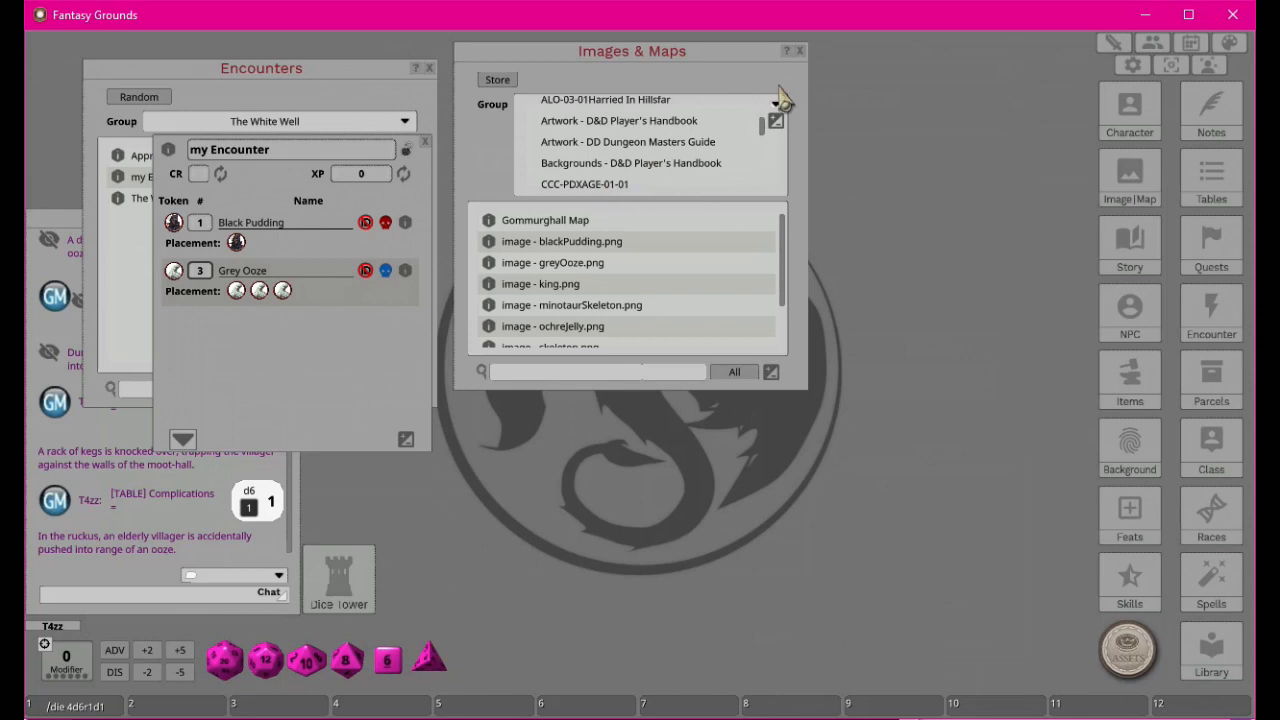
click(586, 184)
drag(625, 65, 1020, 57)
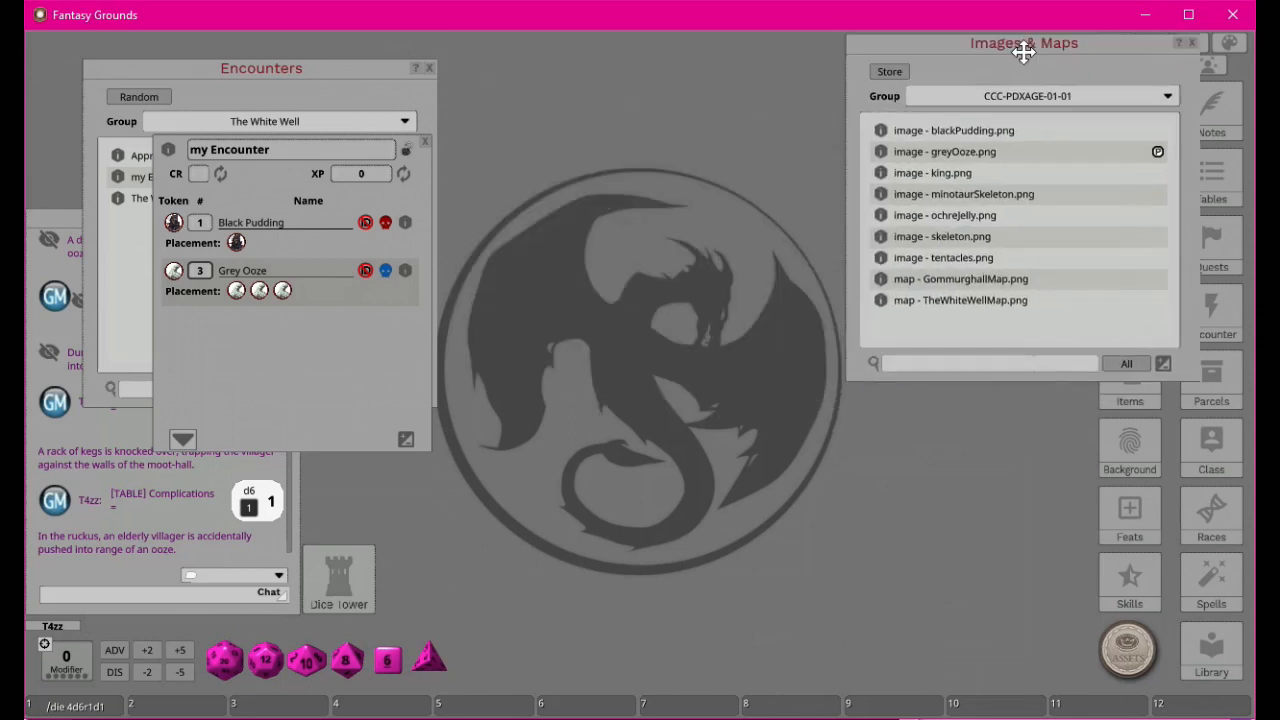
click(943, 283)
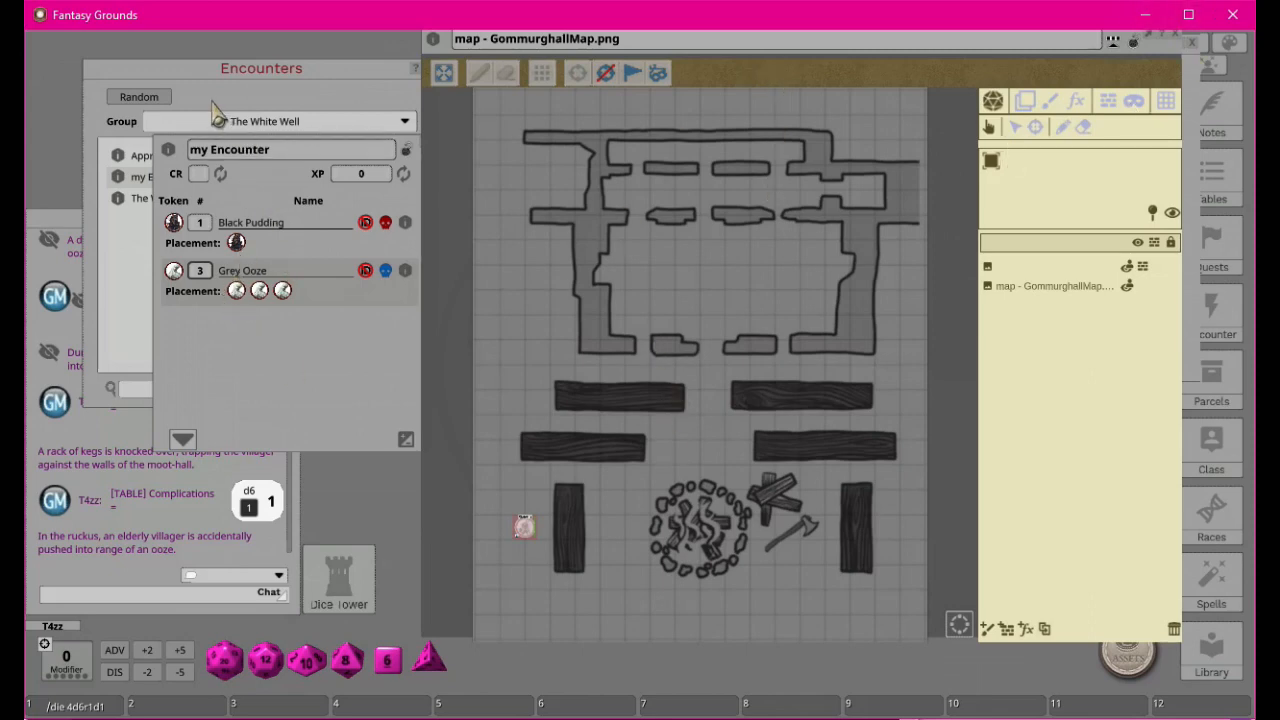
Recalculate the encounter's CR and XP, and set the Grey Ooze entry to the red faction marker.
click(221, 175)
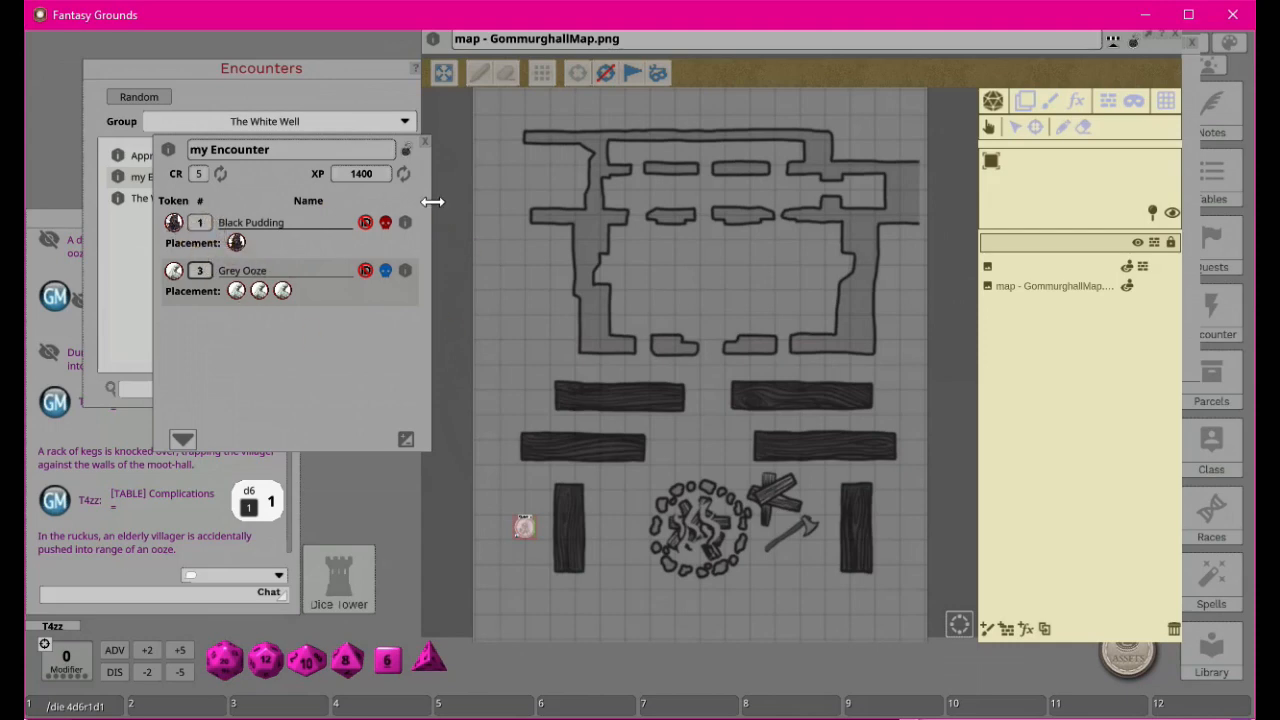
click(386, 271)
click(387, 273)
click(387, 272)
Place the Black Pudding token inside the hall on the Gommurghall map and the three Grey Oozes by the upper benches and fire pit.
drag(237, 250, 710, 240)
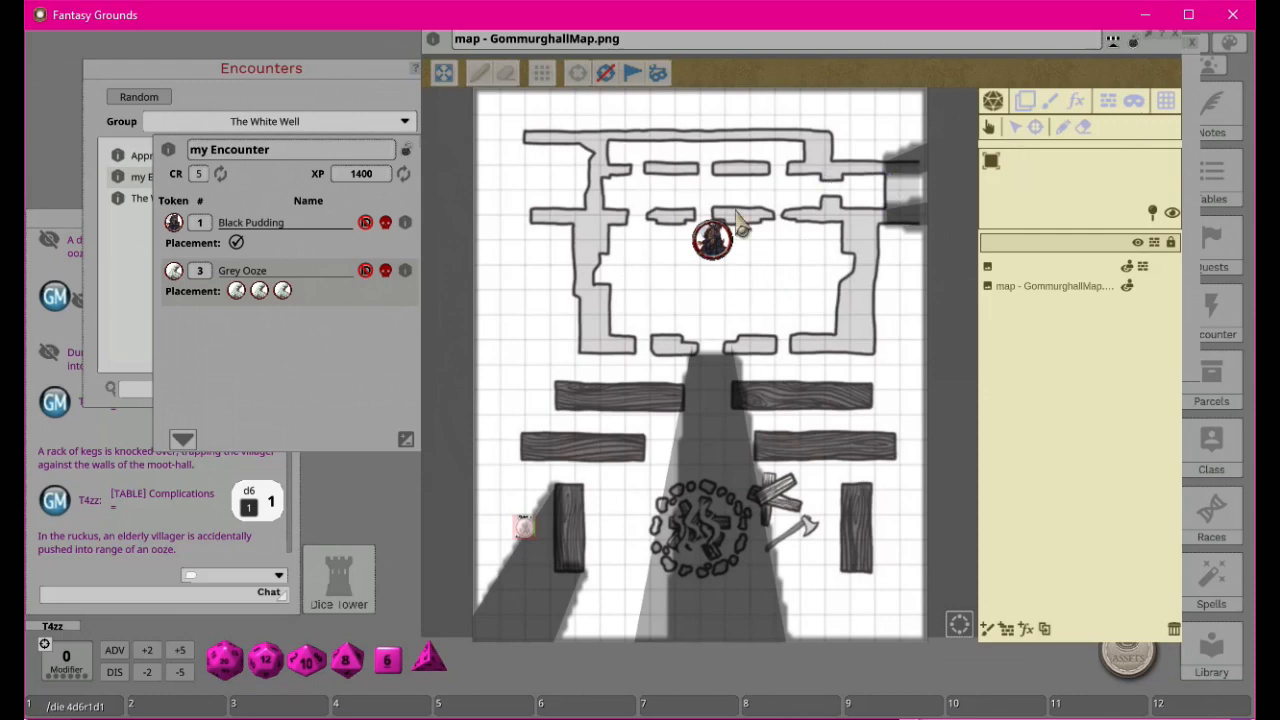
mouse_move(720, 245)
mouse_down()
mouse_move(668, 256)
mouse_move(698, 282)
mouse_move(712, 236)
mouse_up()
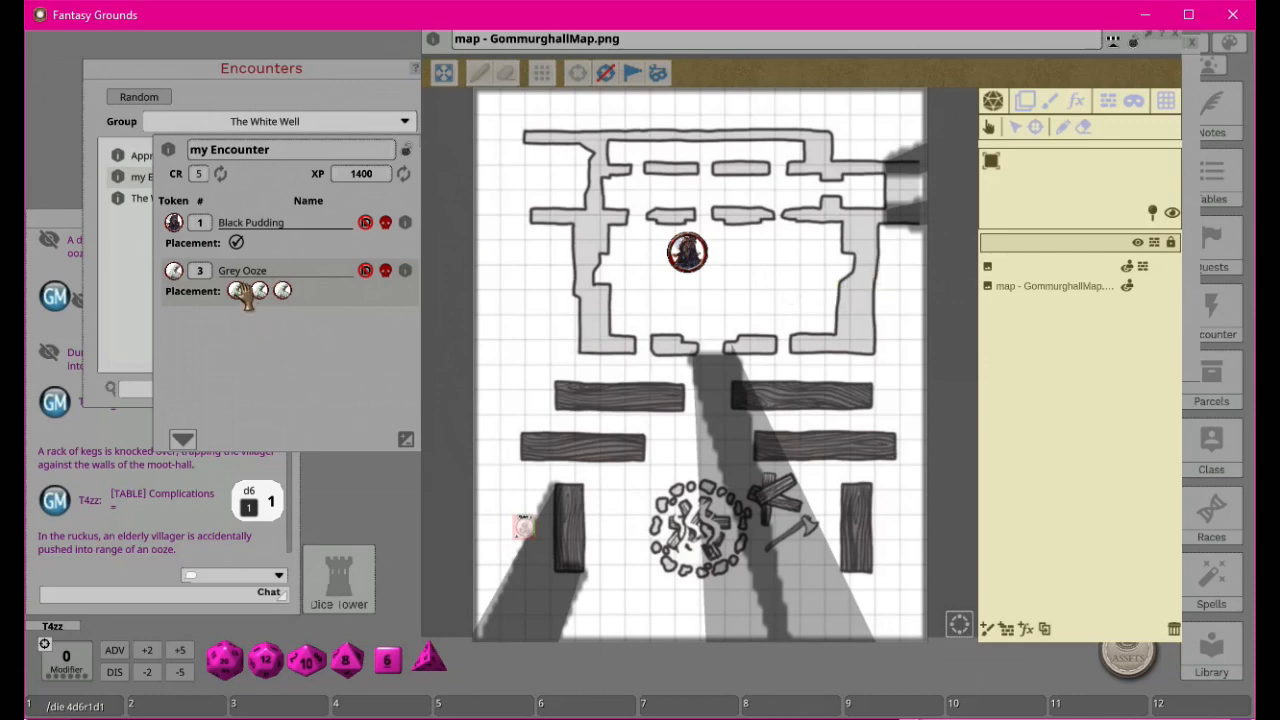
drag(238, 292, 587, 414)
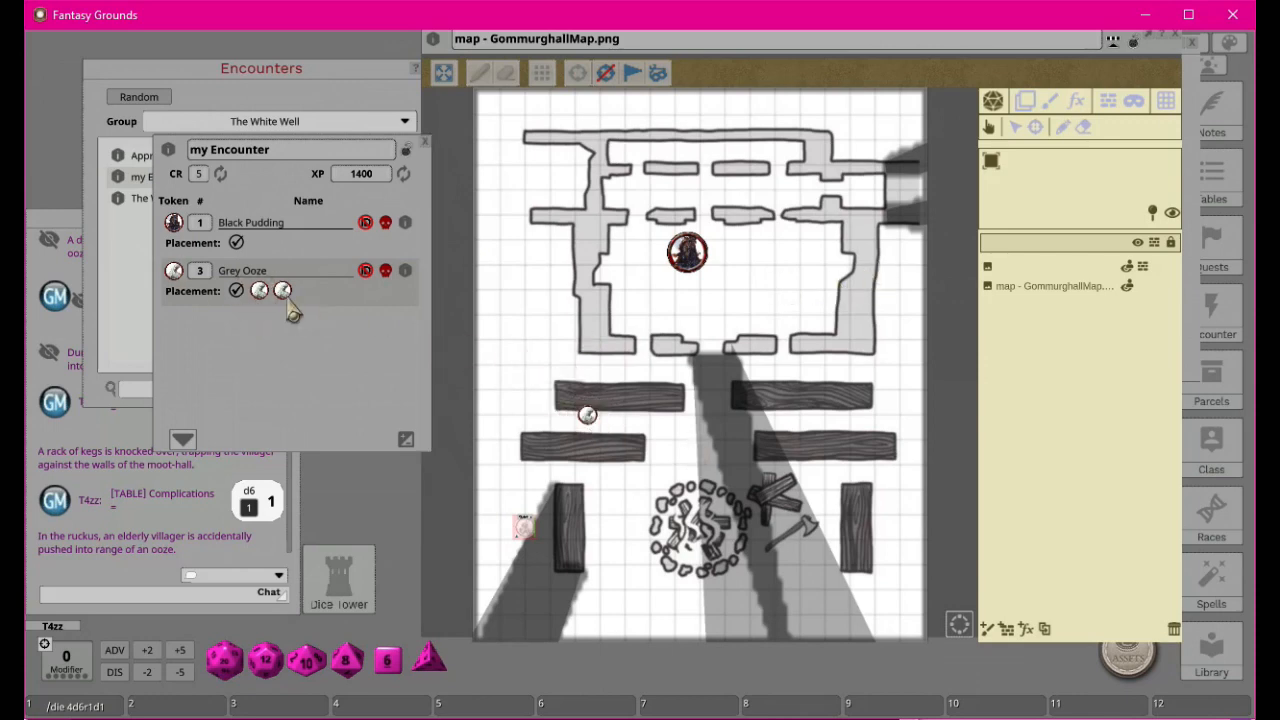
drag(259, 290, 812, 414)
drag(288, 292, 637, 552)
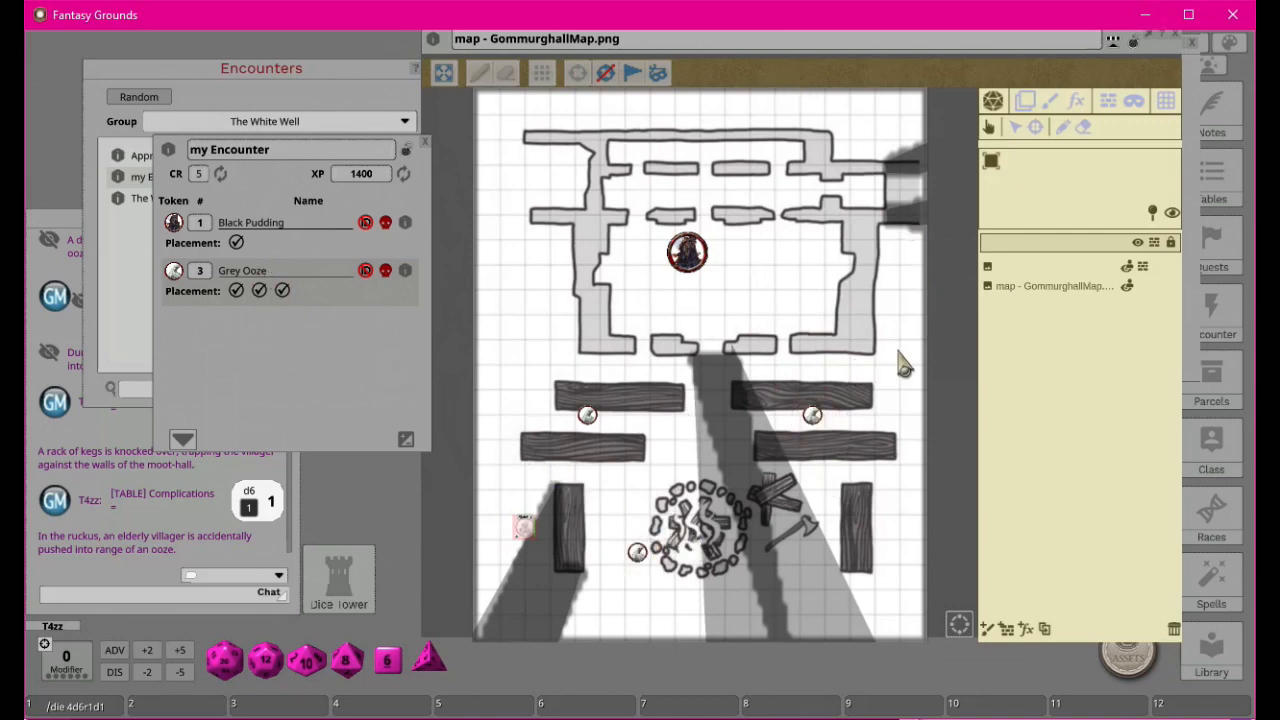
Select the character token beside the lower bench to examine its line of sight, and rearrange the map and encounter windows for viewing.
scroll(880, 390, down, 2)
scroll(880, 390, up, 1)
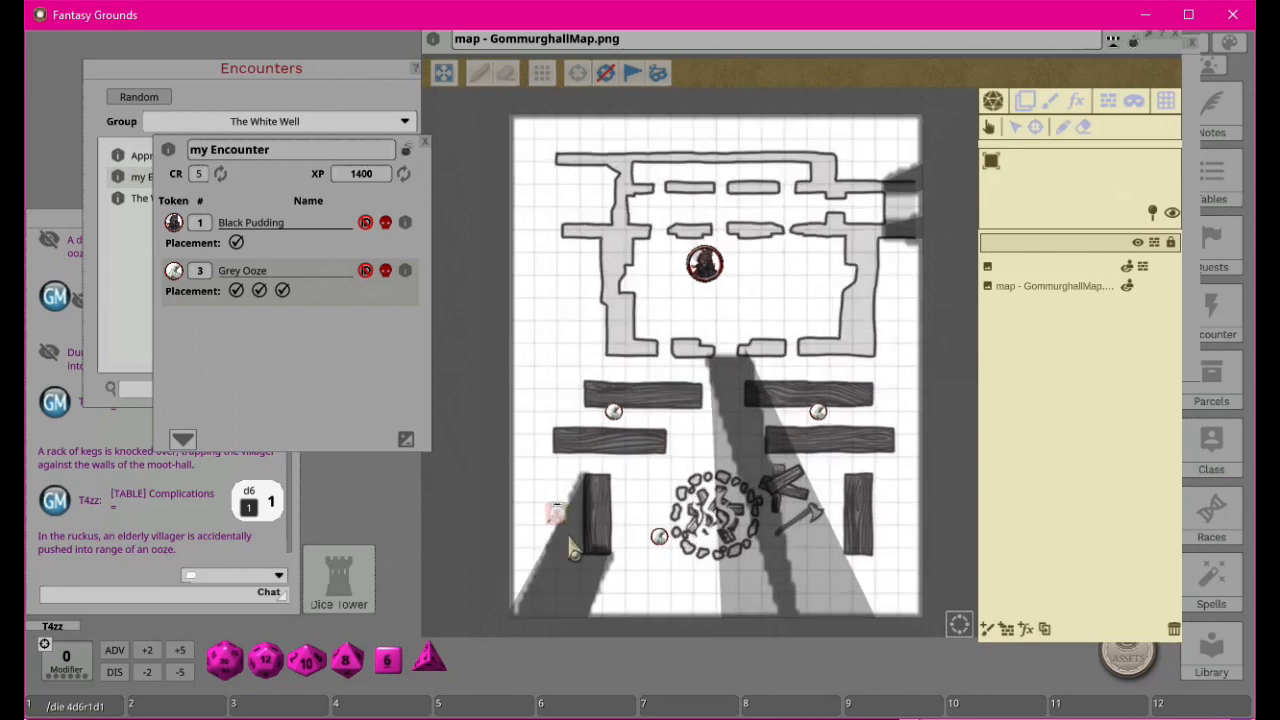
click(553, 517)
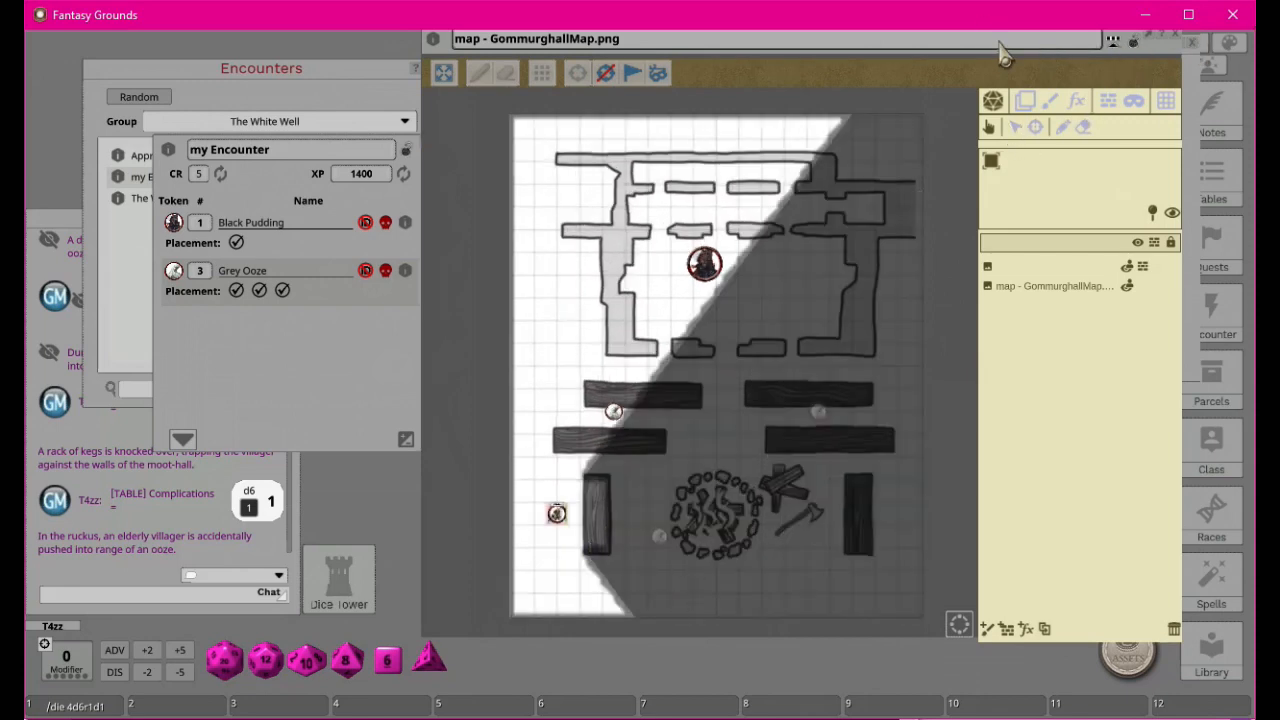
drag(1155, 65, 985, 87)
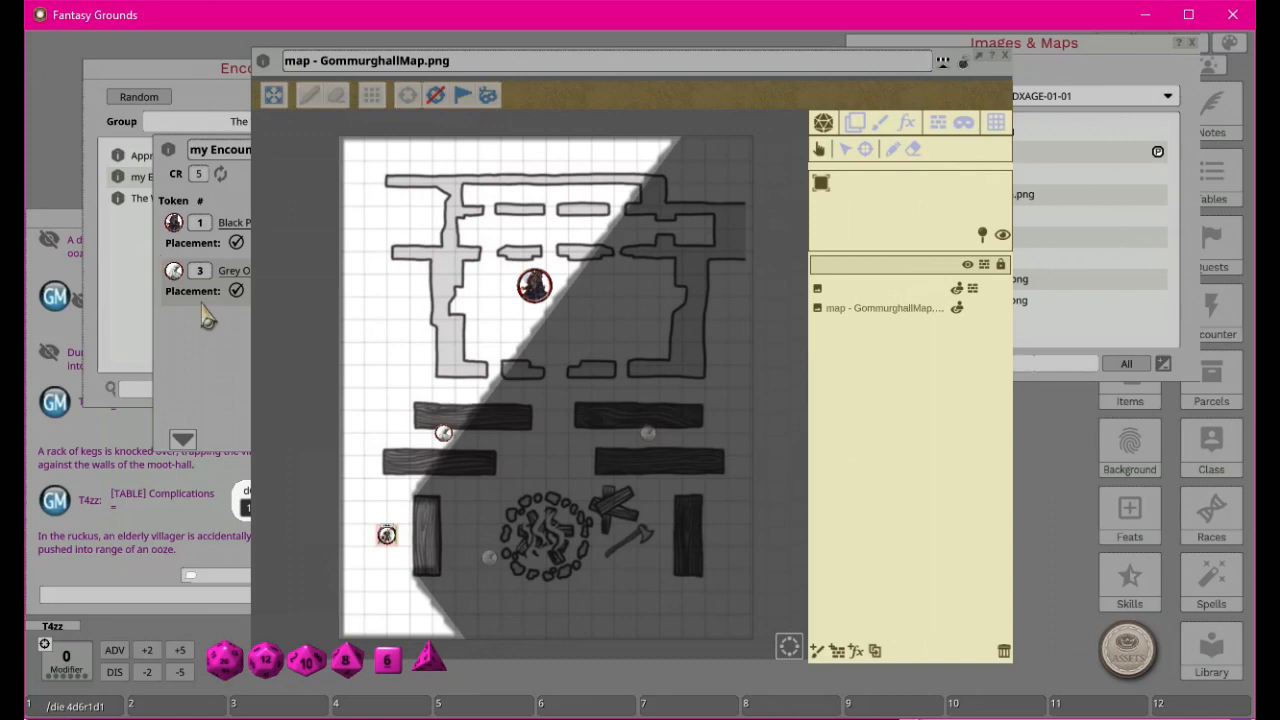
click(218, 342)
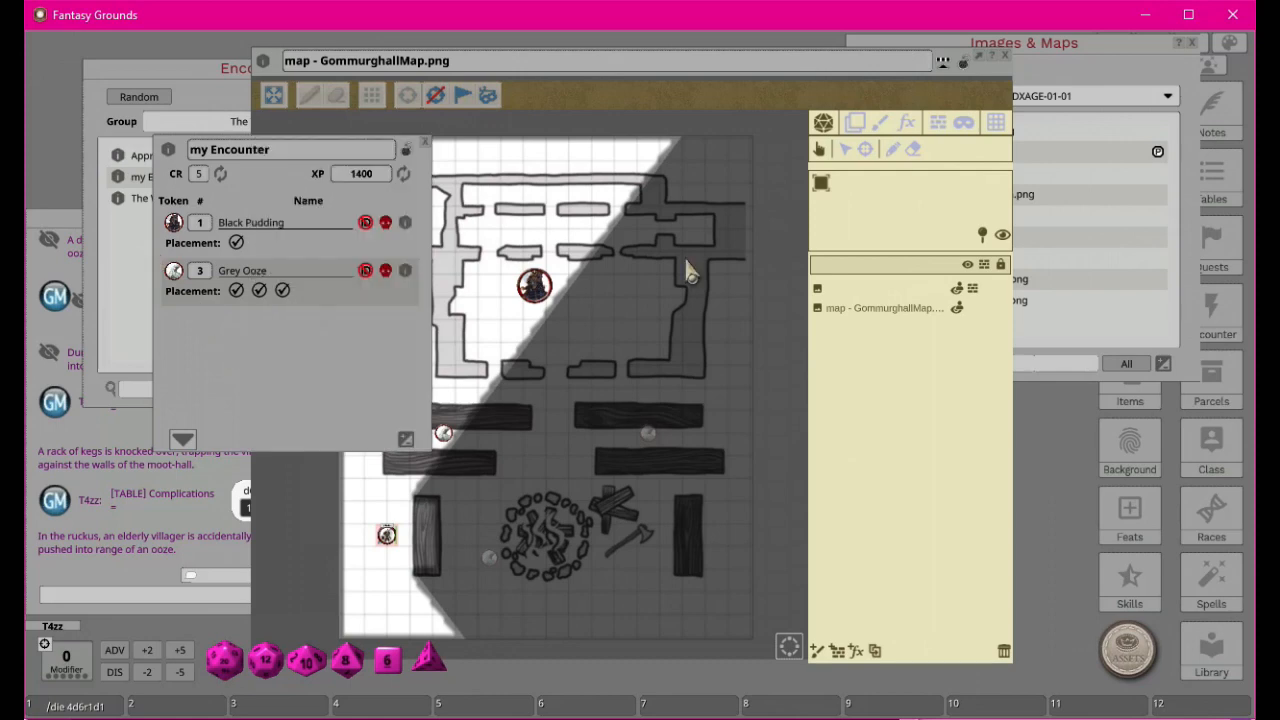
Close the Gommurghall map and reopen it from the Images & Maps list to check the placed encounter tokens.
click(1008, 62)
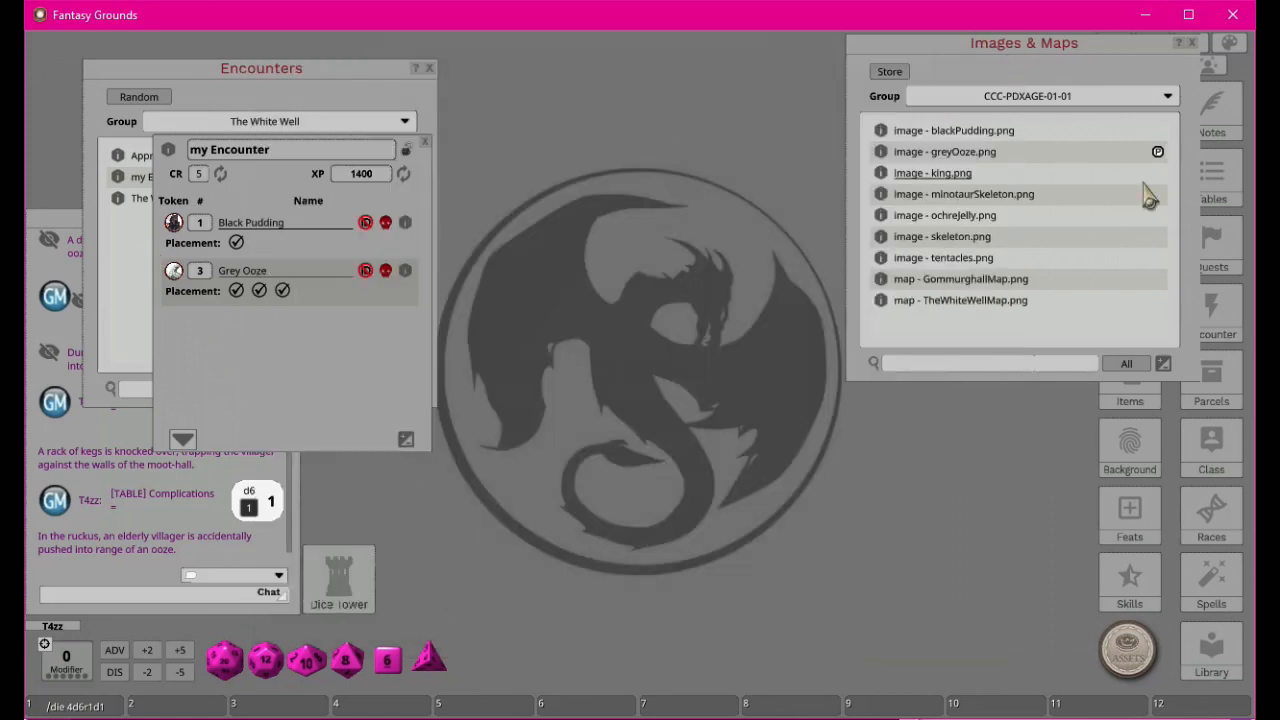
click(878, 131)
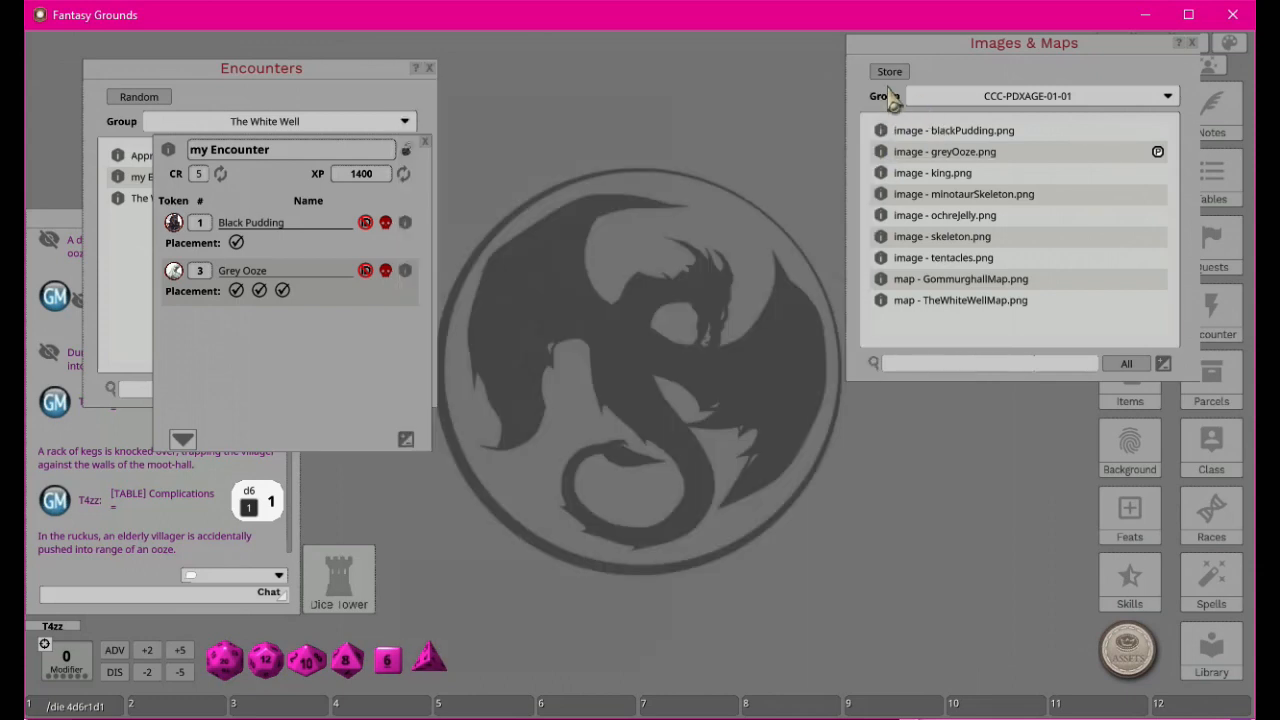
click(866, 73)
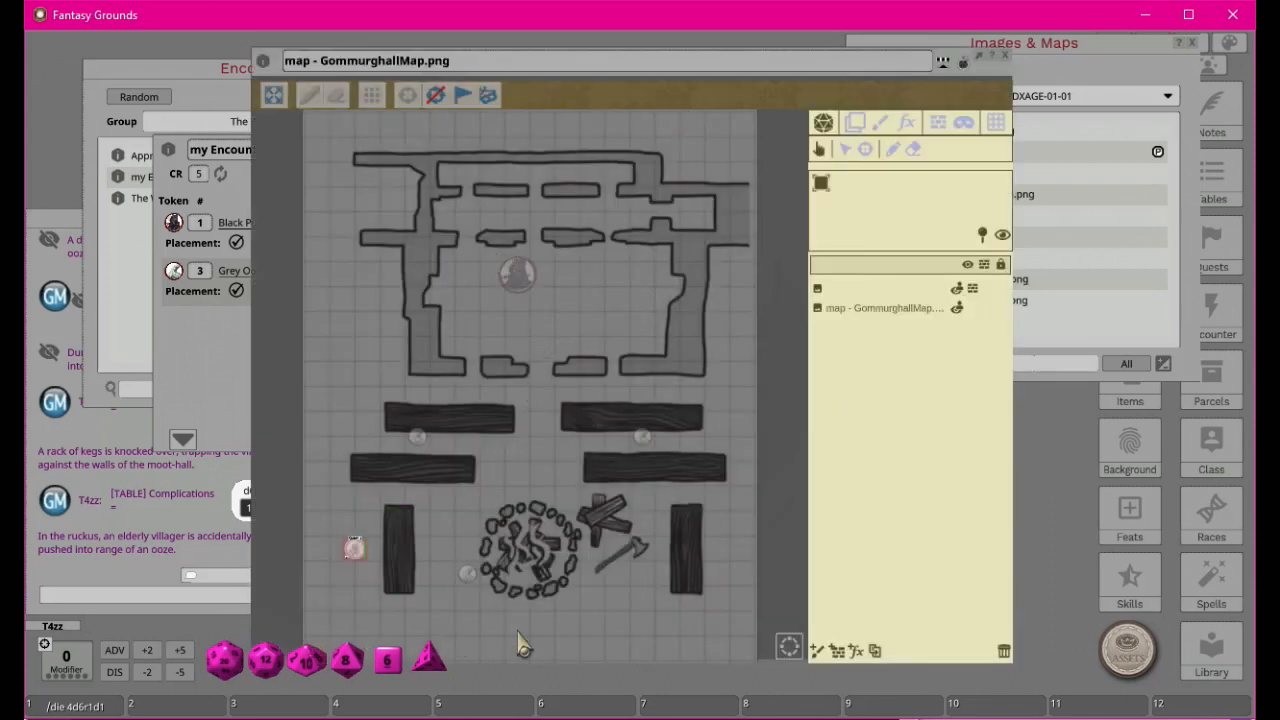
Close the Images & Maps list, open the Combat Tracker, and arrange it alongside the Gommurghall map and encounter.
drag(628, 100, 776, 82)
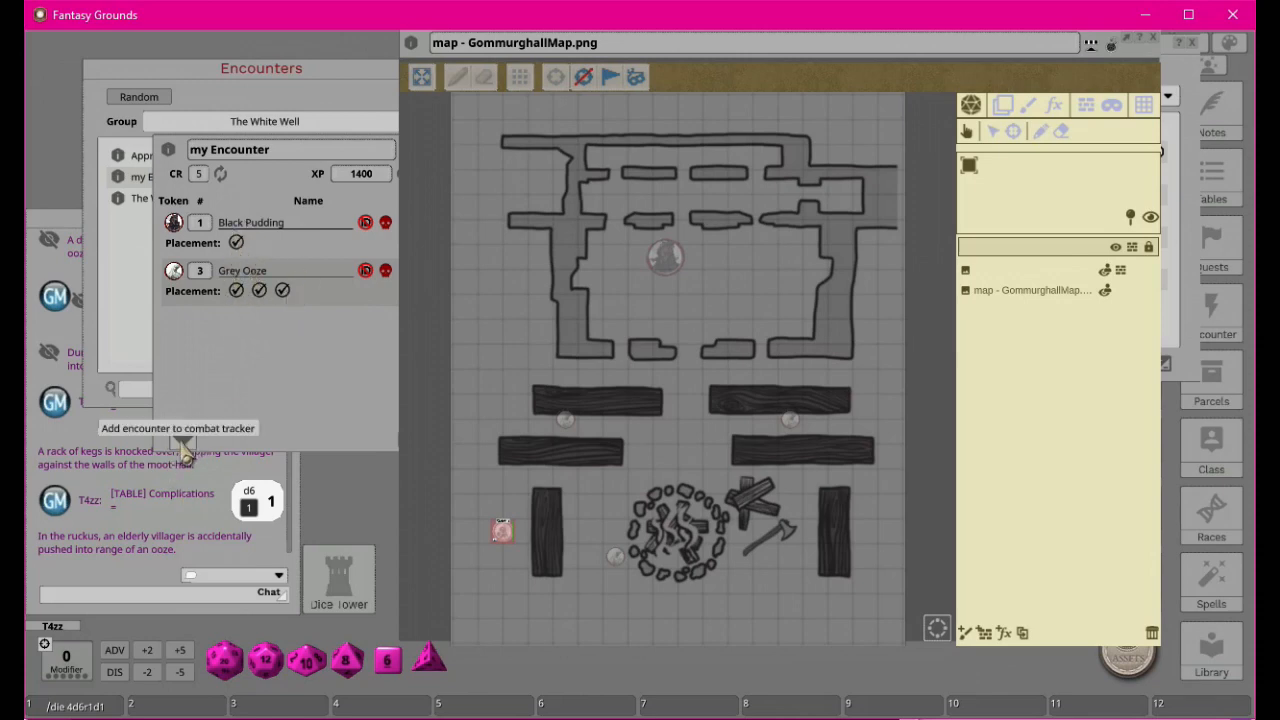
drag(966, 76, 899, 101)
click(1140, 60)
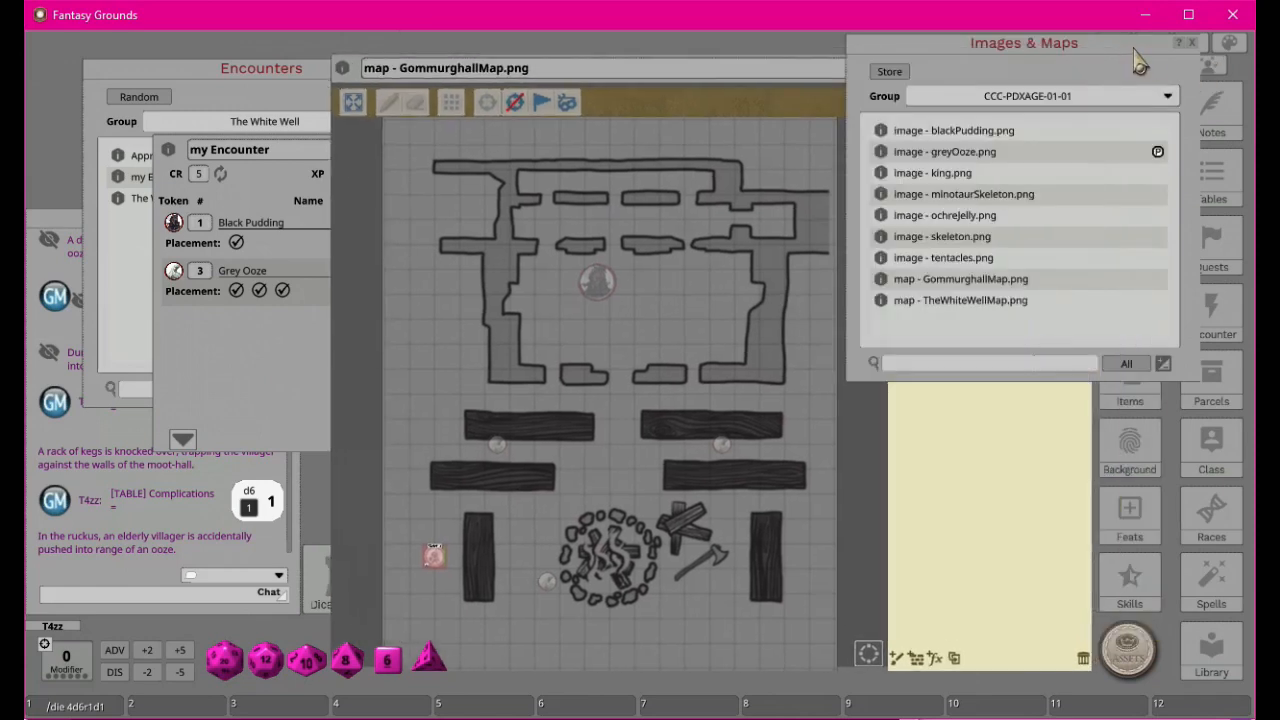
click(1191, 44)
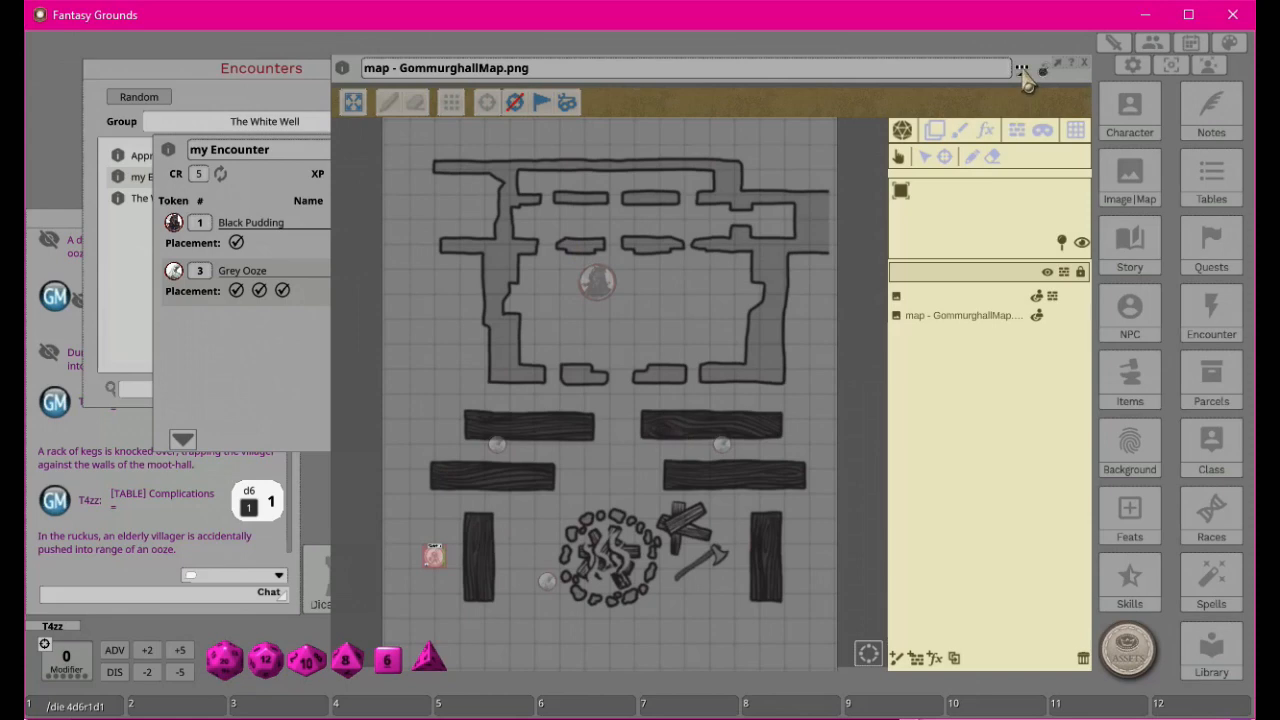
click(1117, 44)
drag(770, 72, 992, 245)
drag(721, 99, 674, 68)
Add my Encounter to the Combat Tracker and review the new slime creature entries.
click(220, 396)
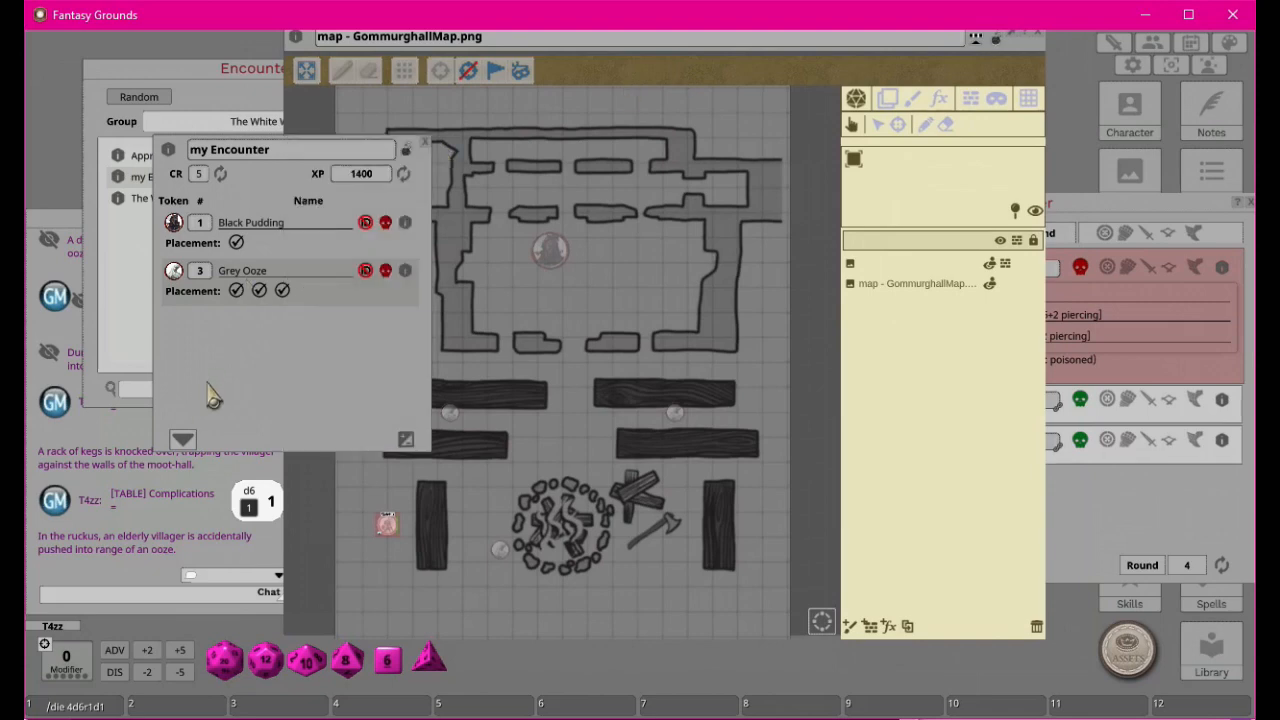
click(182, 441)
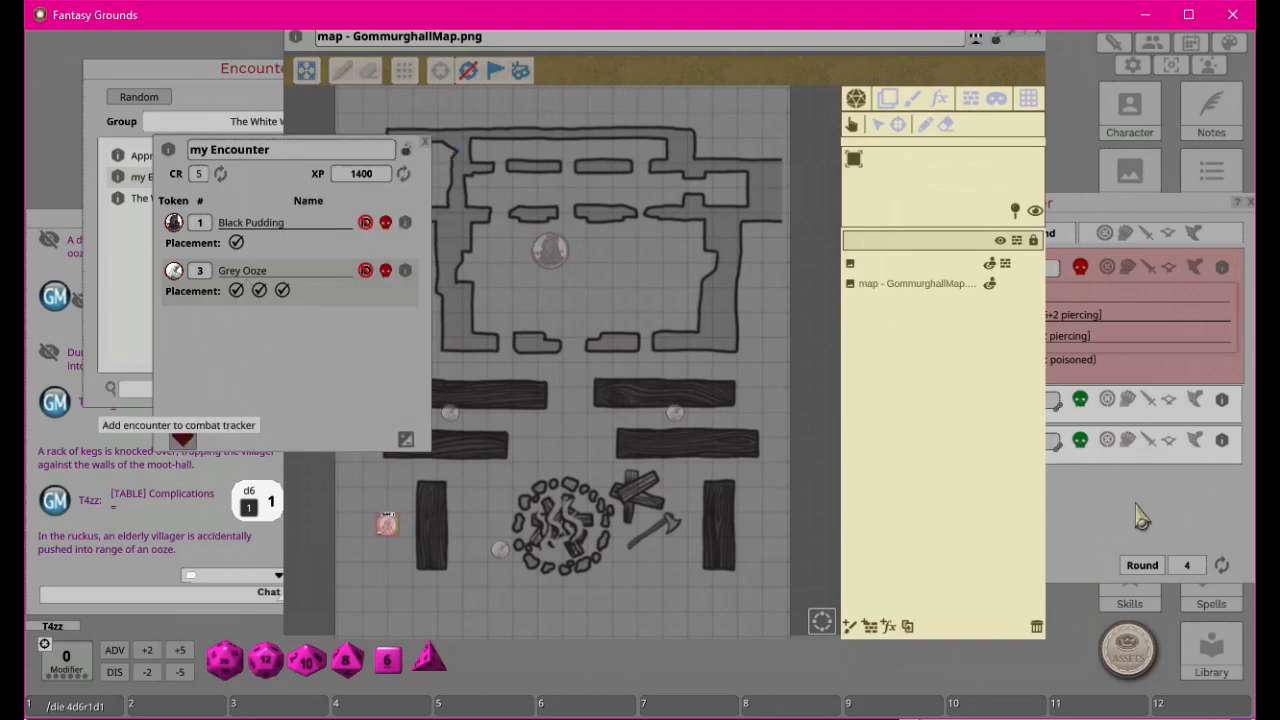
click(1168, 540)
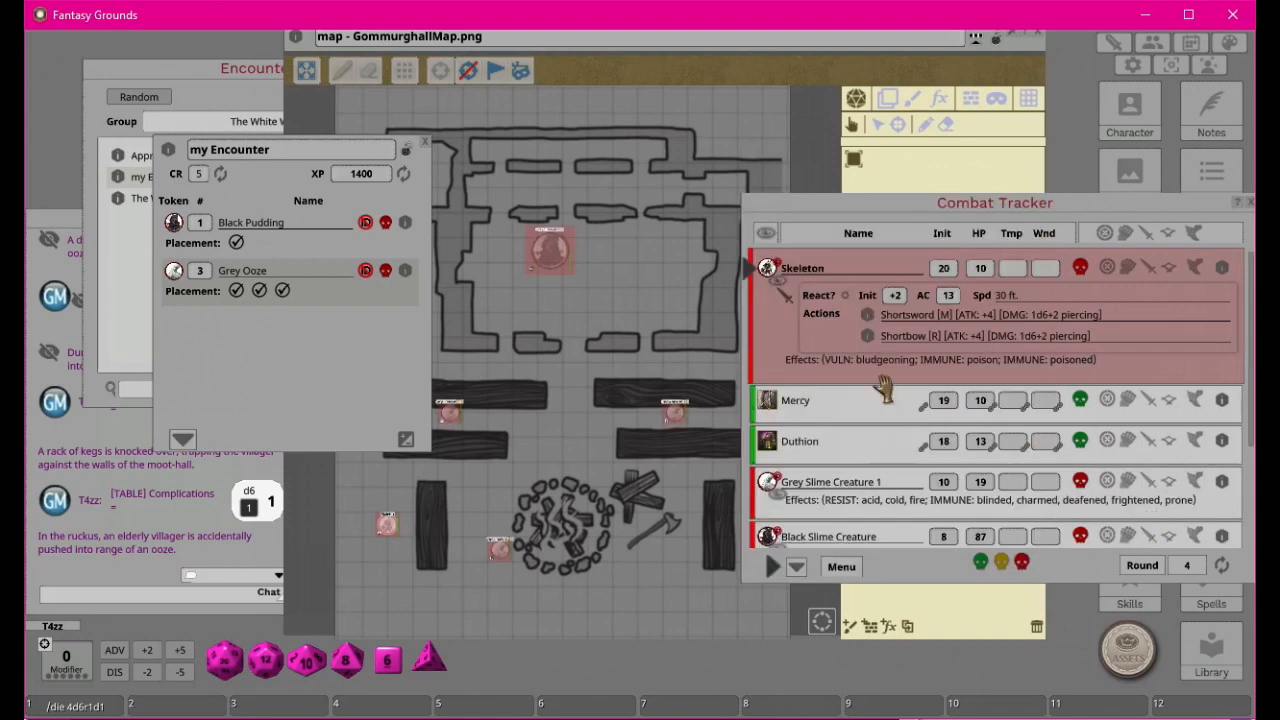
scroll(829, 285, down, 3)
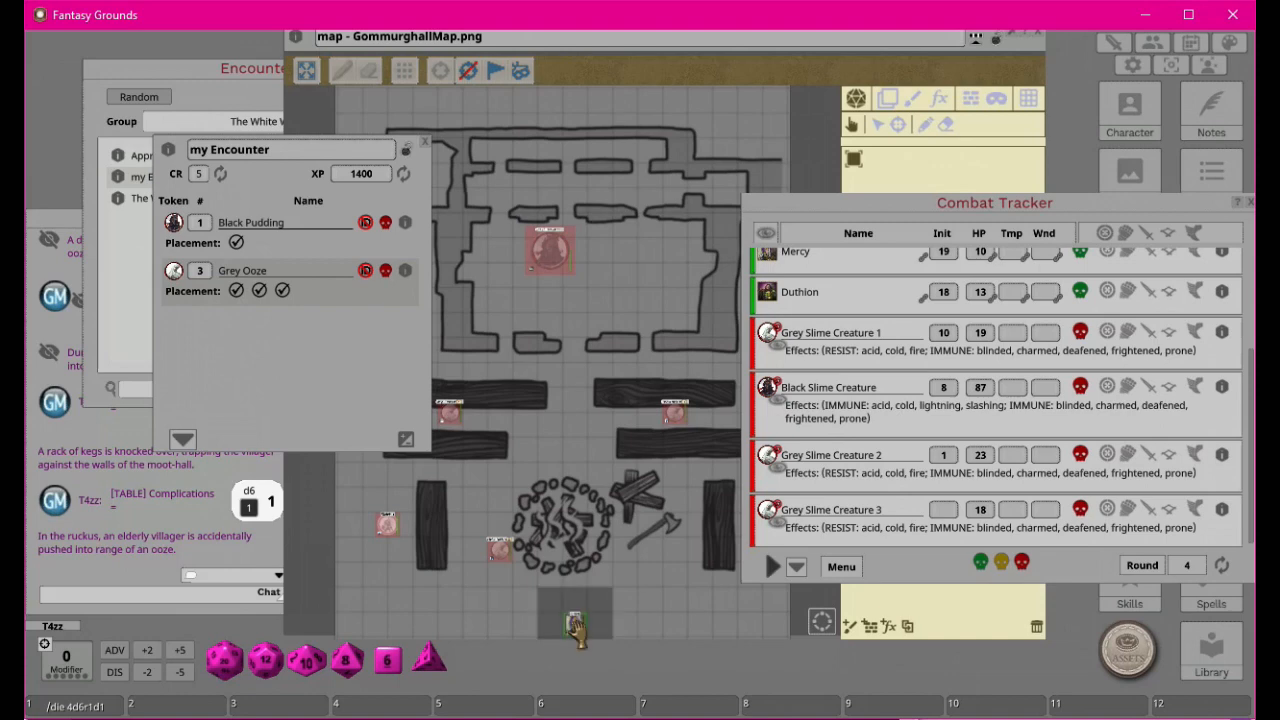
Change the visibility setting of the Grey Slime Creature token beside the fire pit.
right_click(499, 548)
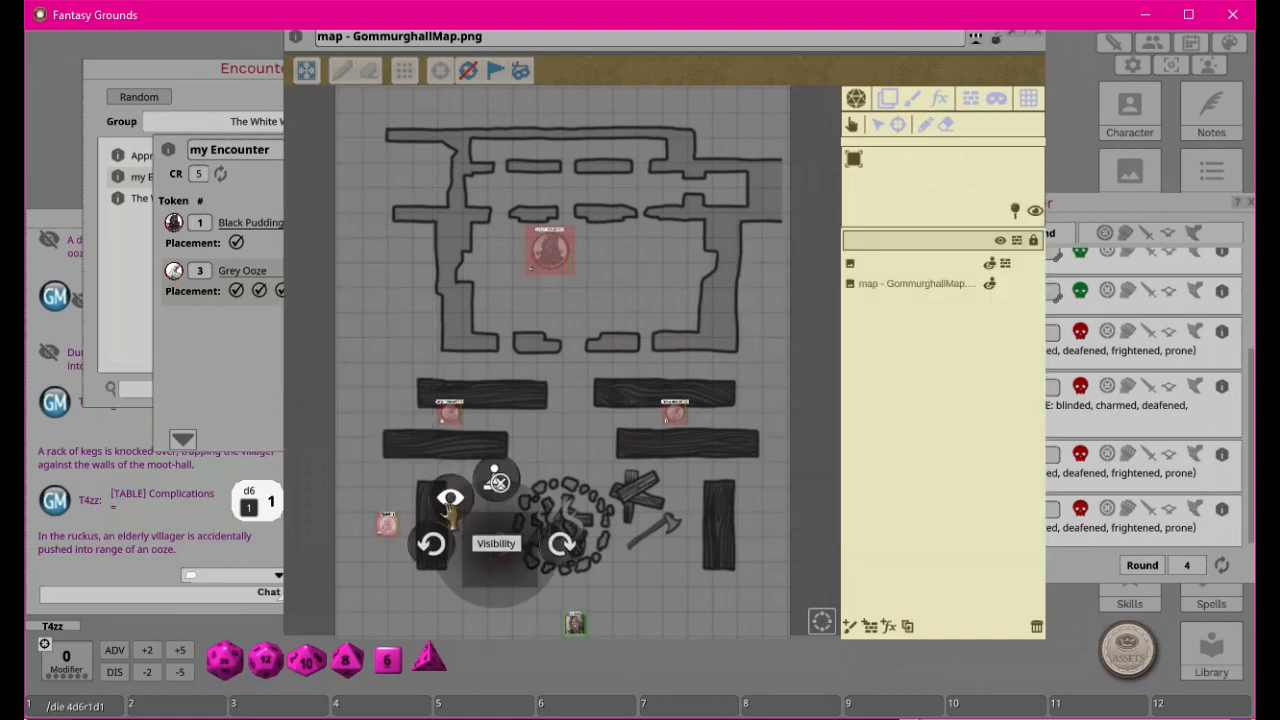
click(450, 497)
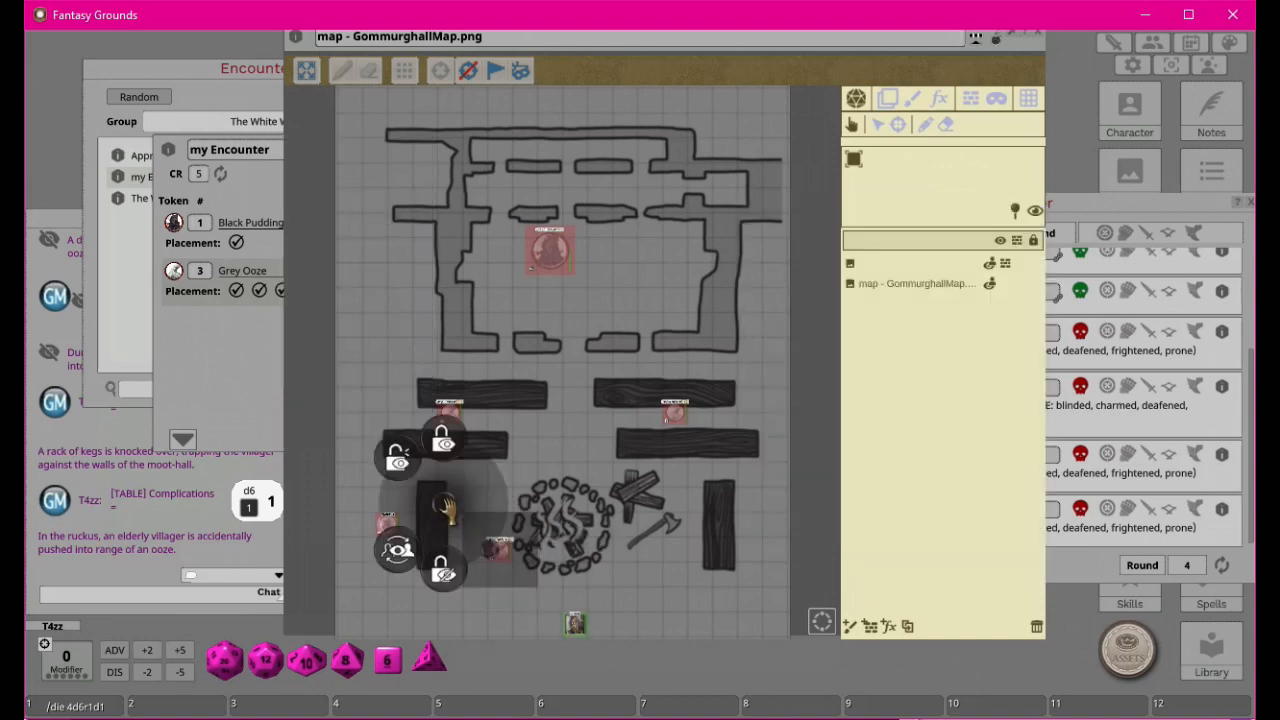
click(400, 462)
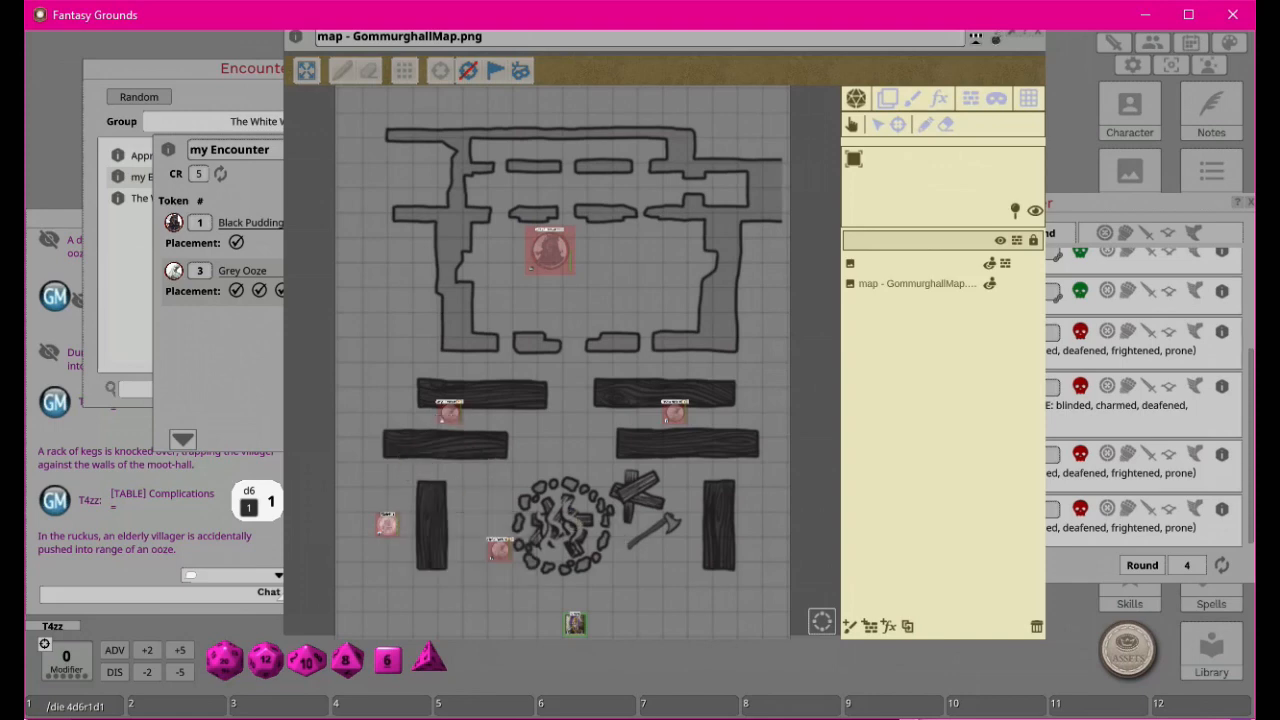
Check the player client for the map, and share the Gommurghall map with the players from the GM client.
key(alt+Tab)
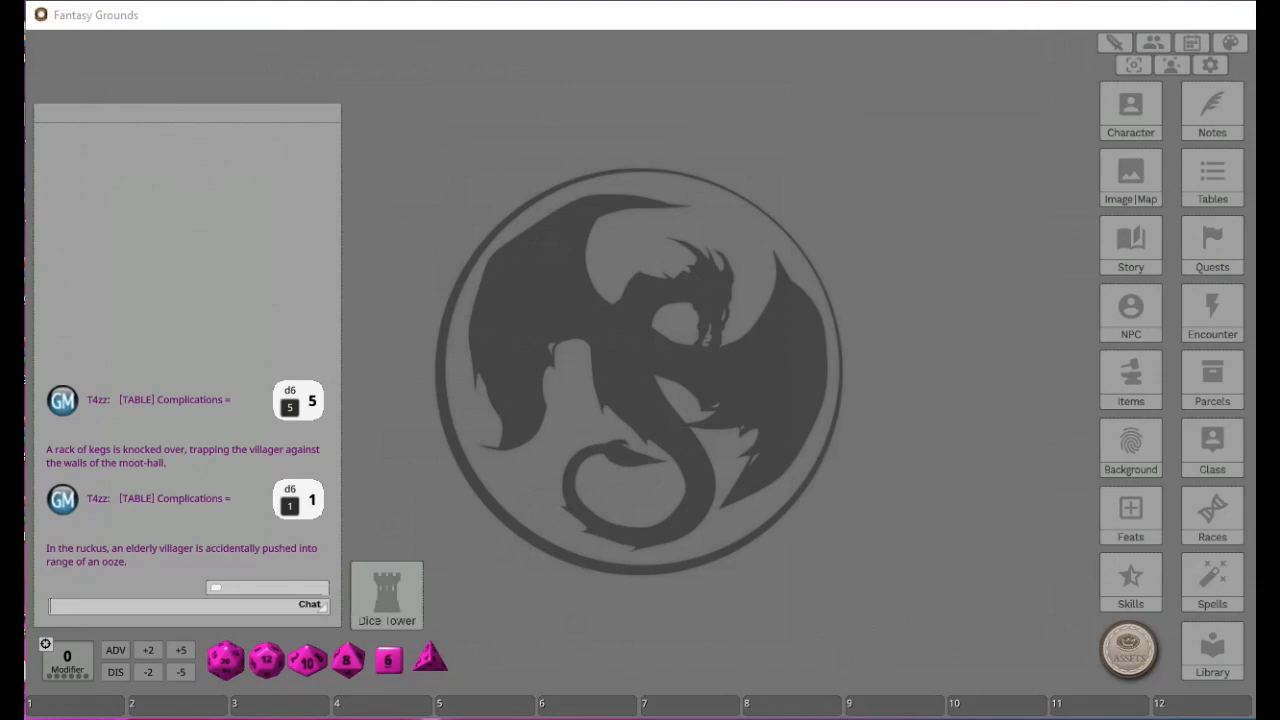
key(alt+Tab)
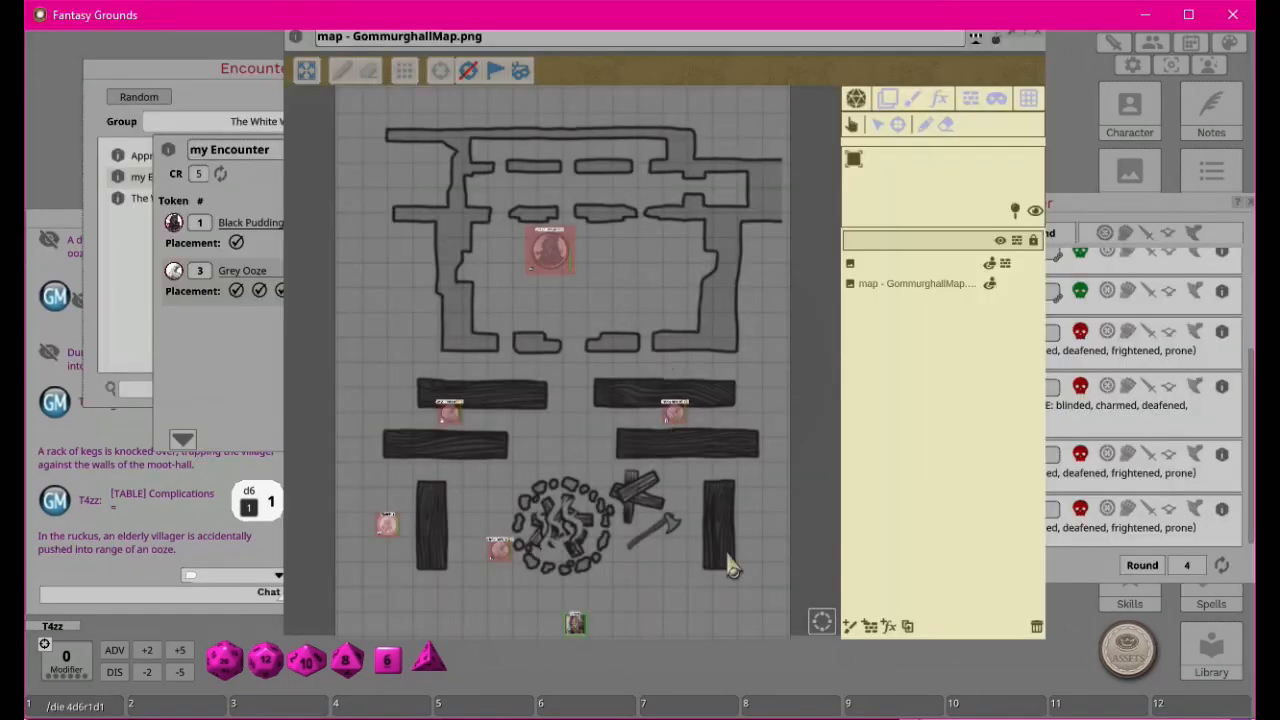
right_click(764, 555)
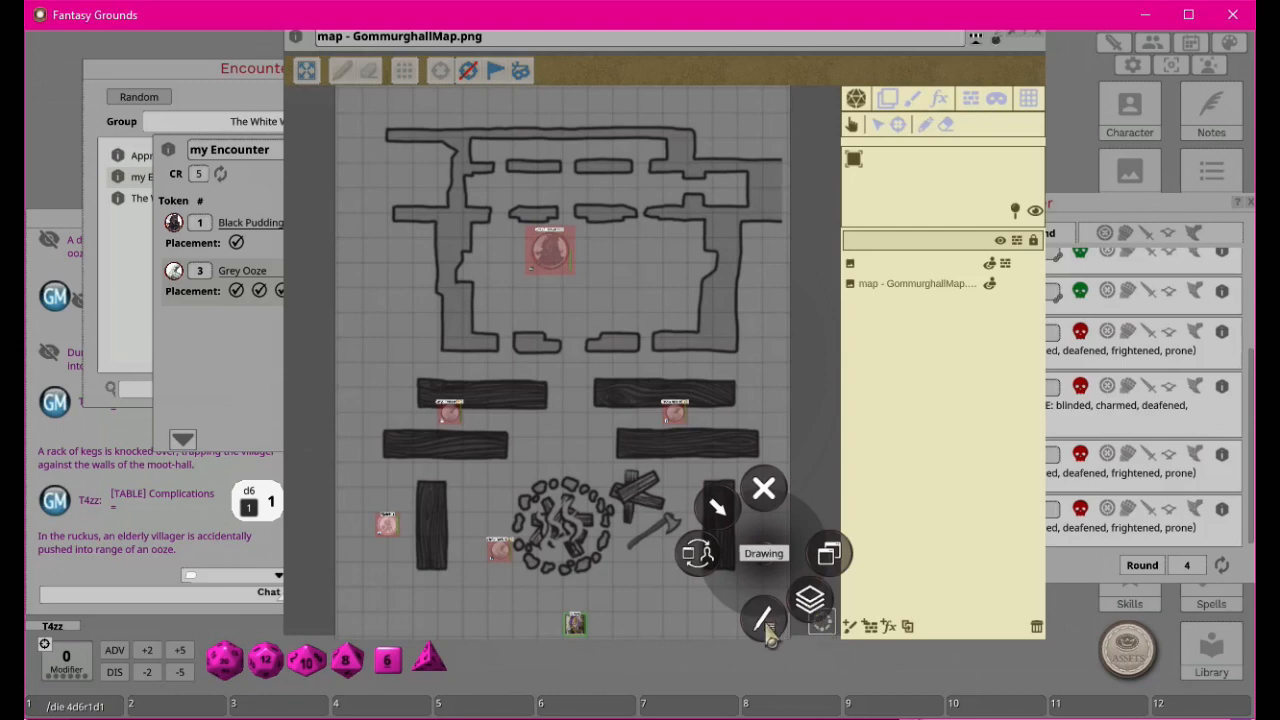
click(700, 555)
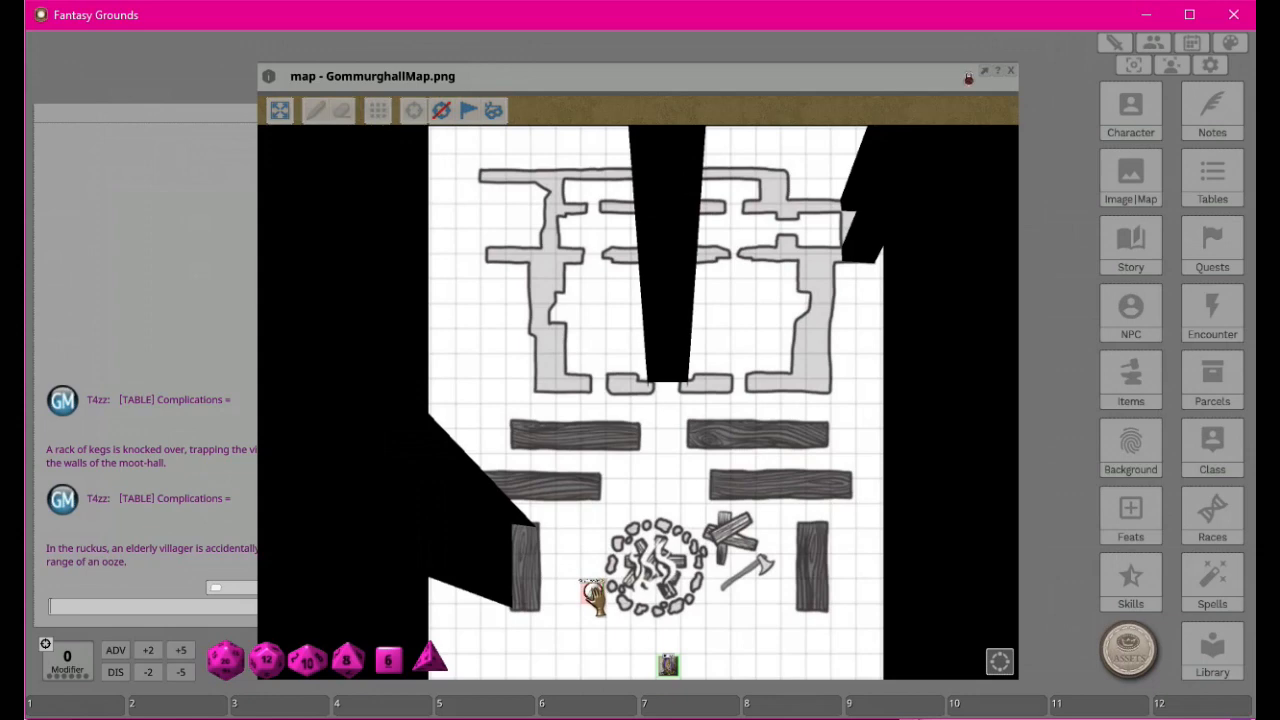
In the player client, reposition the shared Gommurghall map and open the Combat Tracker beside it.
drag(714, 91, 537, 72)
click(1112, 43)
drag(589, 205, 991, 177)
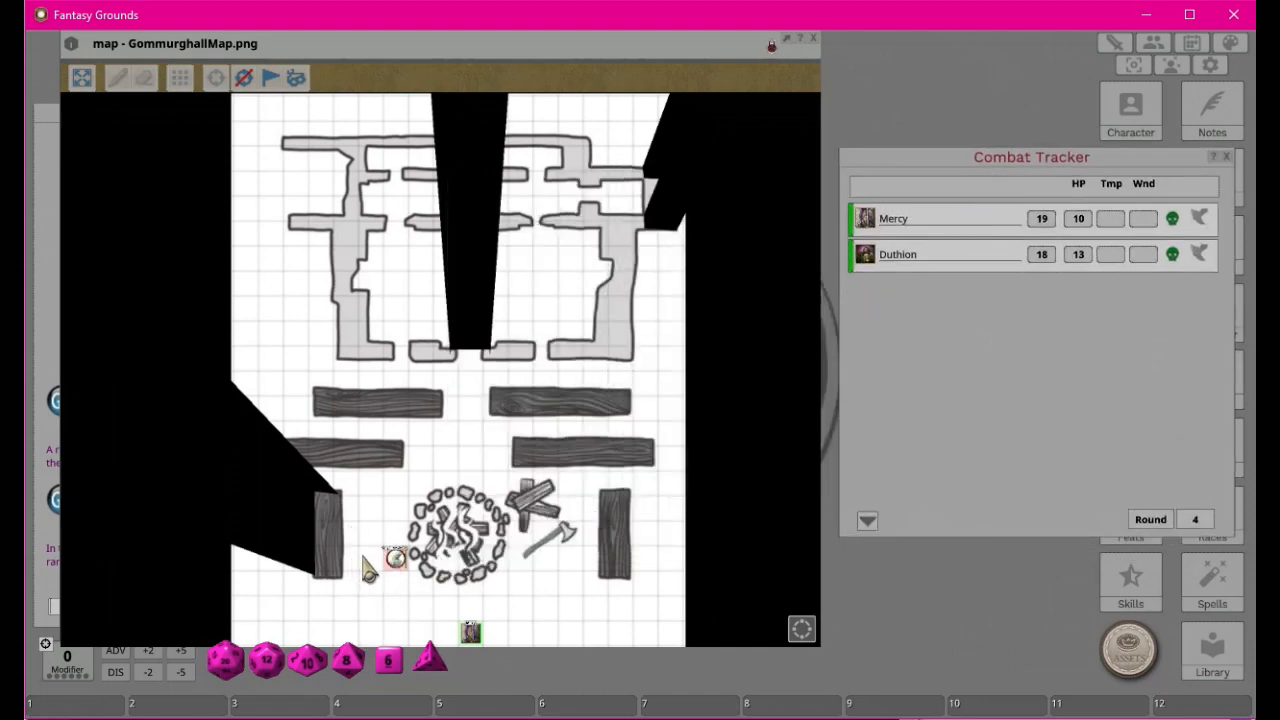
Inspect the grey ooze token closely on the player's map, and reveal Grey Slime Creature 2 from the GM's Combat Tracker.
scroll(412, 590, up, 2)
scroll(415, 588, up, 4)
drag(541, 548, 593, 325)
scroll(593, 338, up, 1)
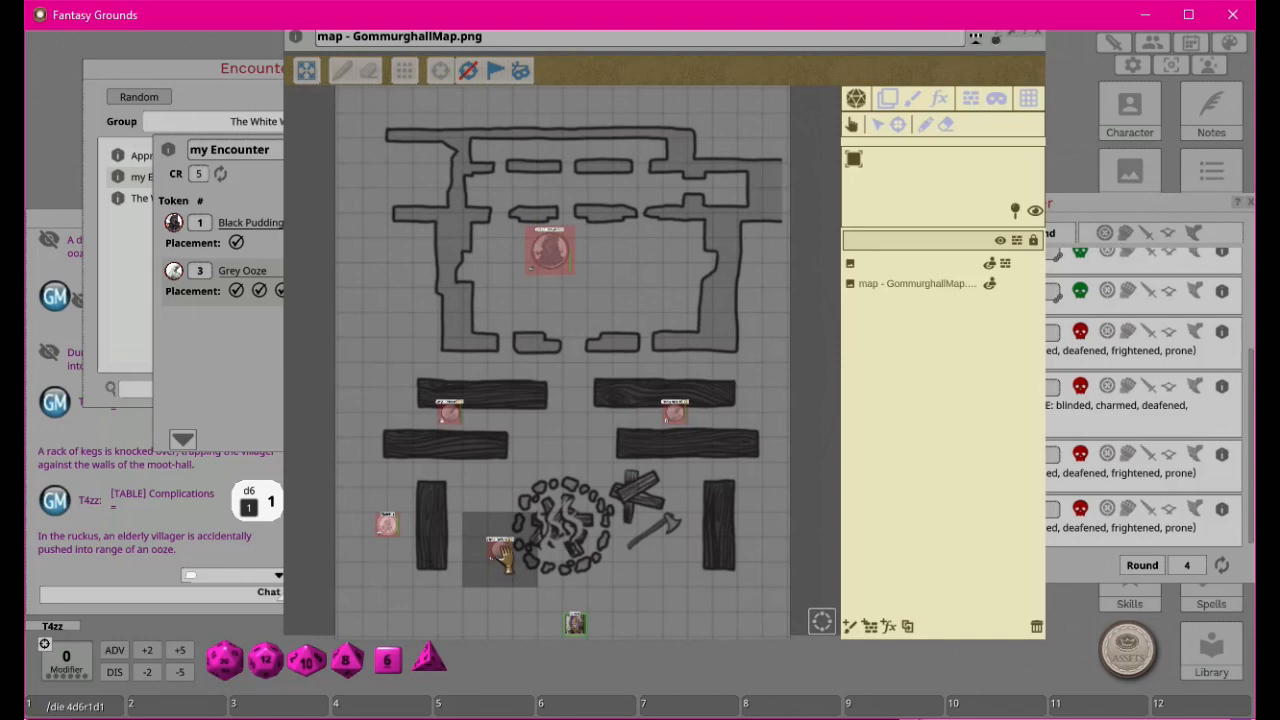
click(1140, 202)
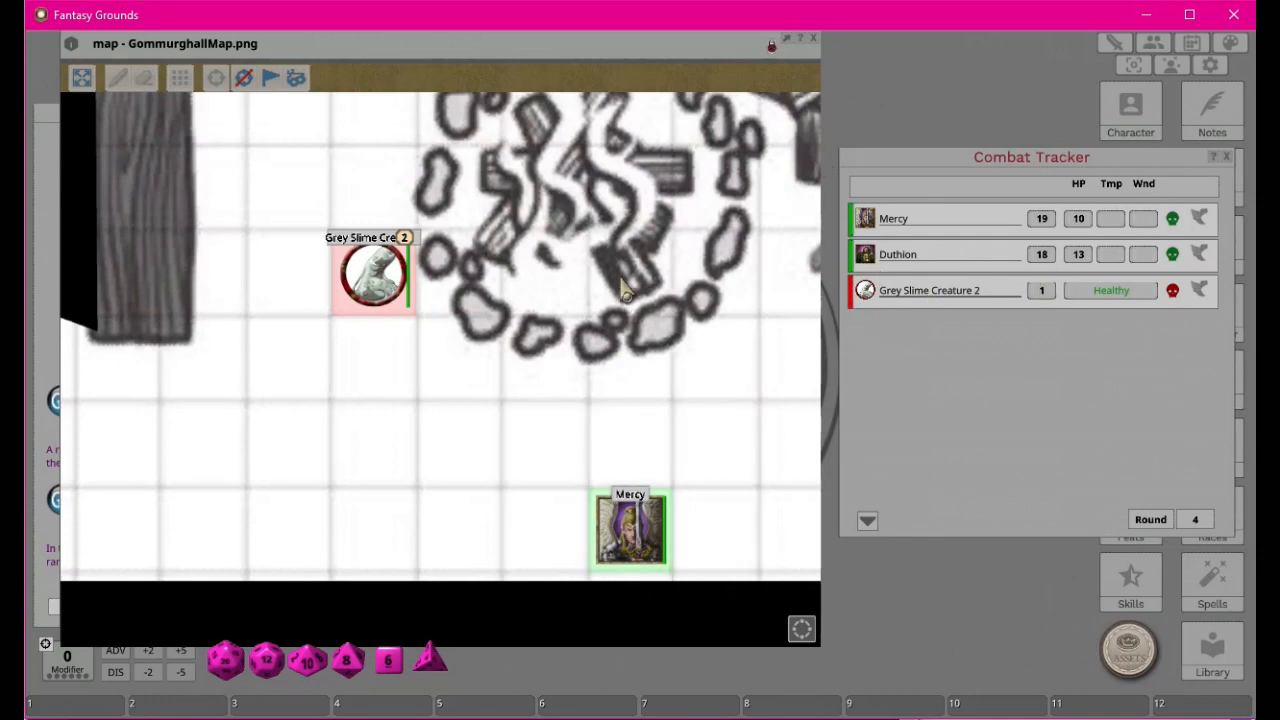
Move Mercy's token onto the lower edge of the fire pit and examine the revealed and shadowed map areas.
scroll(629, 275, down, 3)
scroll(650, 288, down, 4)
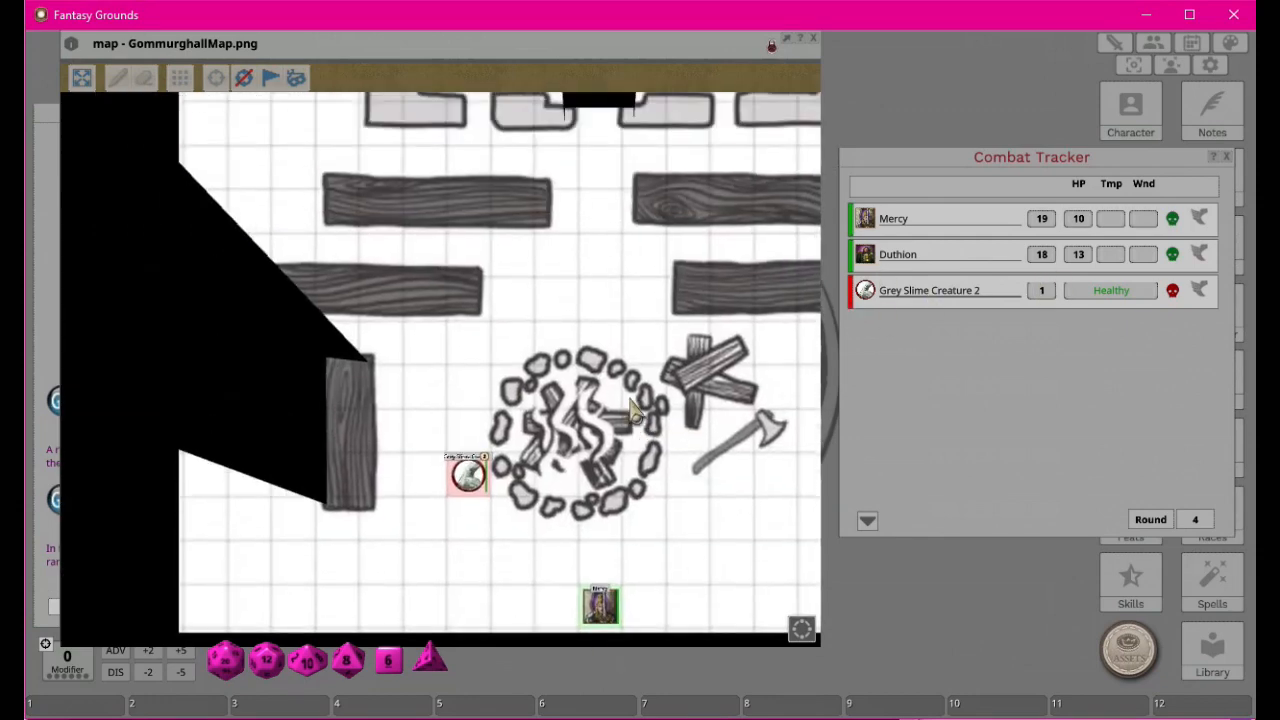
drag(615, 497, 467, 428)
drag(644, 449, 615, 440)
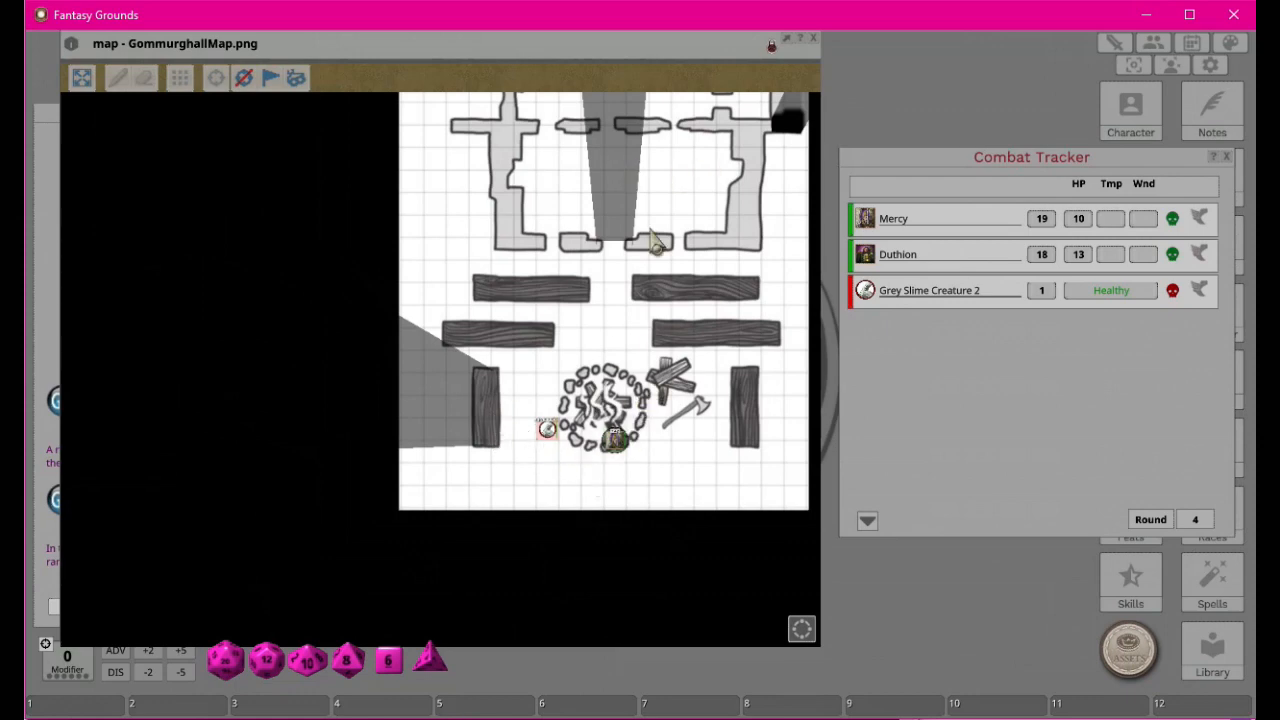
scroll(685, 224, down, 1)
drag(728, 247, 671, 312)
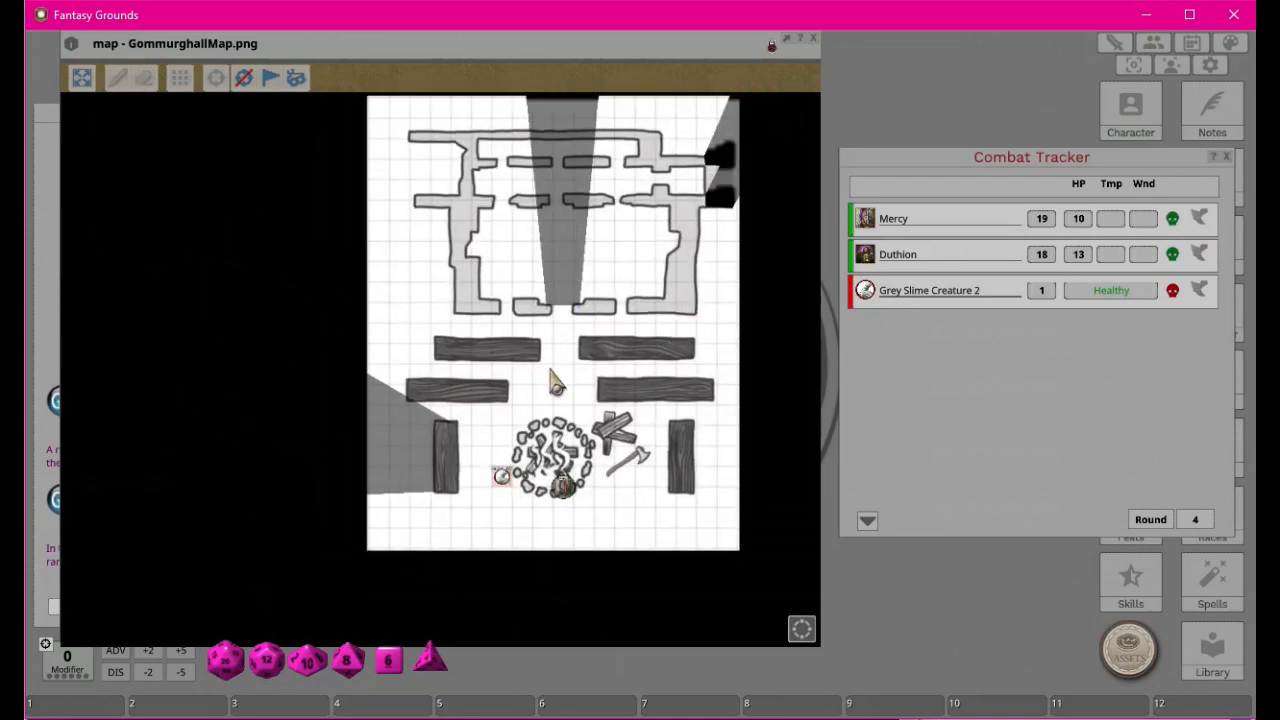
click(565, 314)
mouse_move(565, 314)
mouse_down()
mouse_move(714, 243)
mouse_move(722, 172)
mouse_move(710, 208)
mouse_move(566, 318)
mouse_up()
Close the Gommurghall map in the player client and move the Combat Tracker beside the chat.
drag(583, 60, 638, 73)
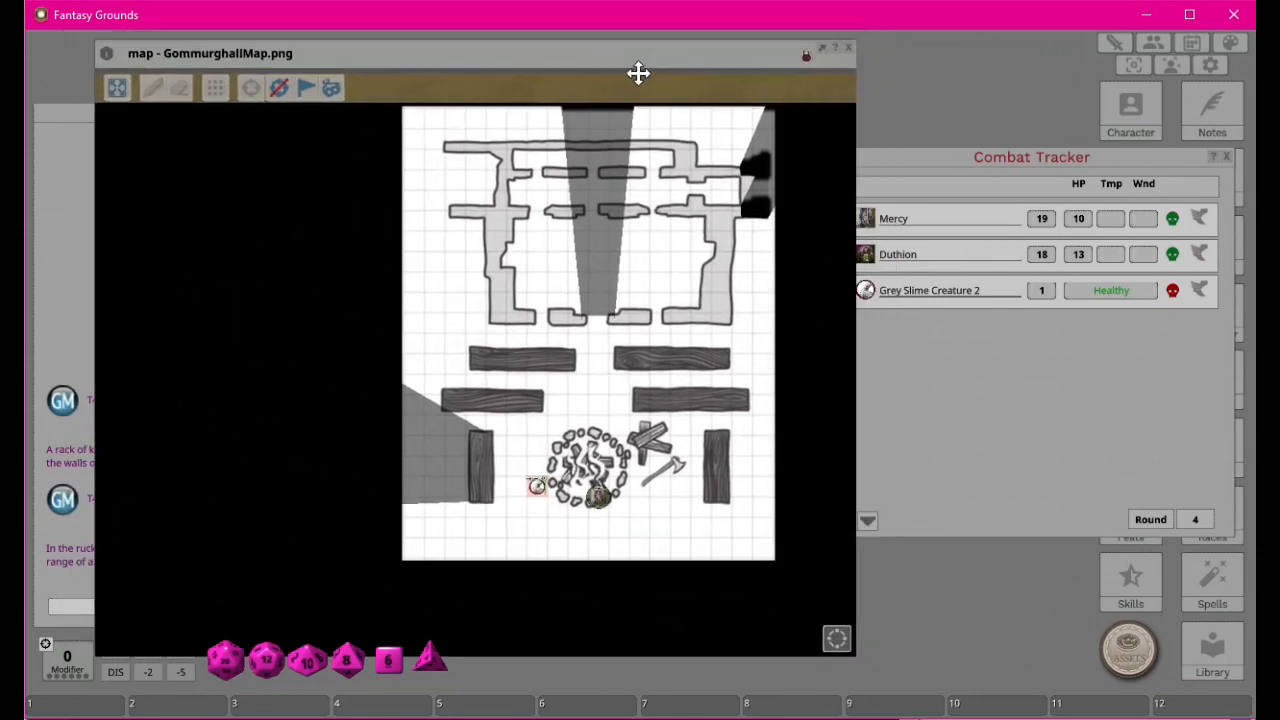
click(848, 50)
drag(963, 176, 476, 129)
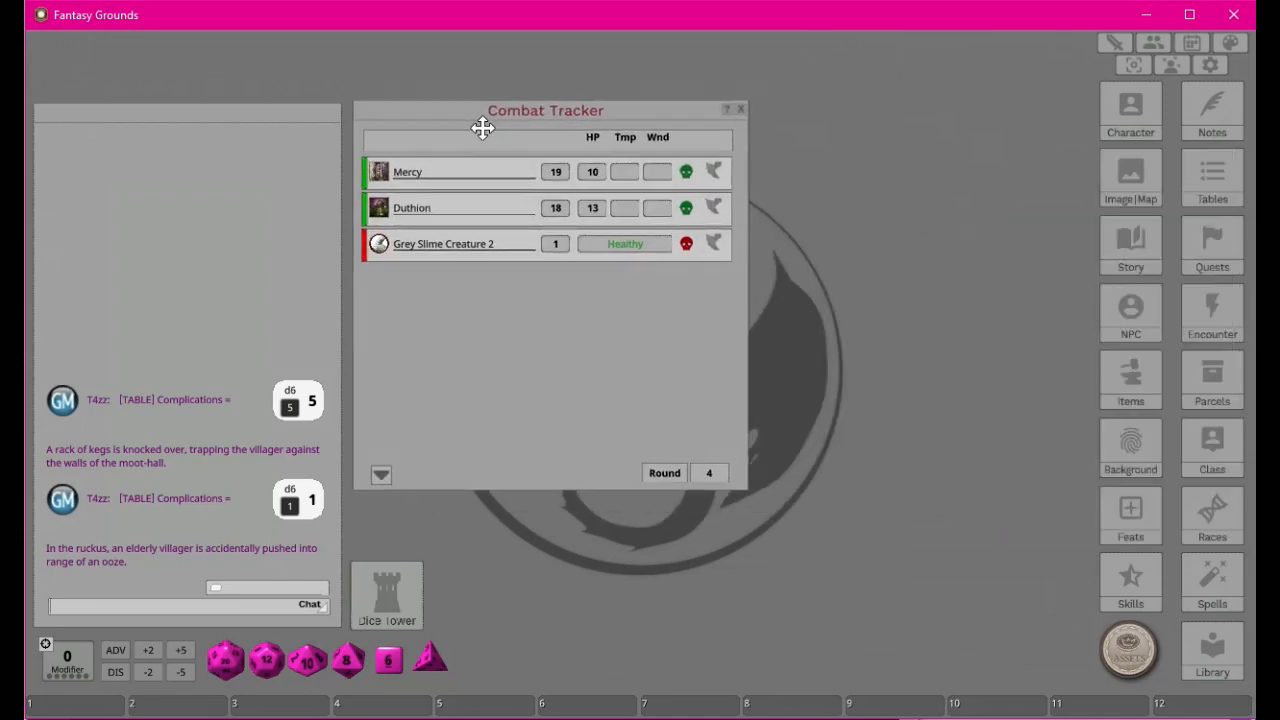
Switch to Notepad++, review the stat blocks, magic items and reward sections of The White Well text, and close the window.
key(alt+Tab)
scroll(237, 401, down, 10)
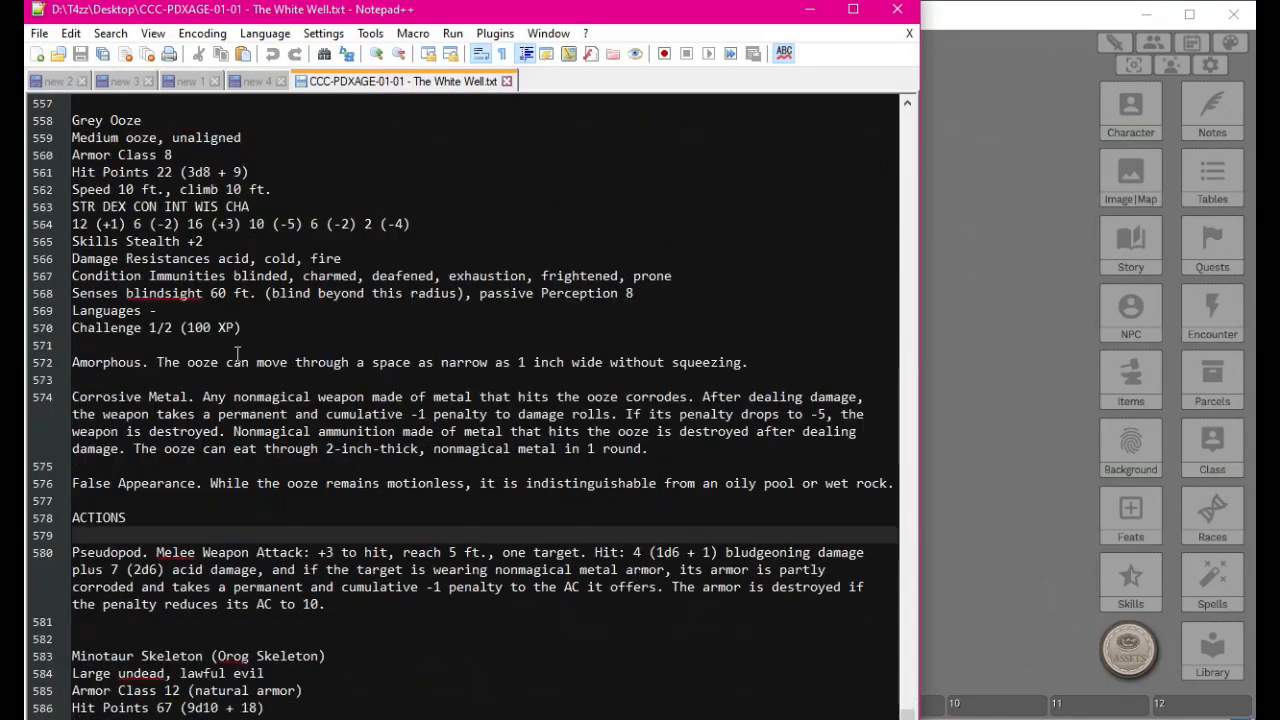
scroll(237, 401, down, 20)
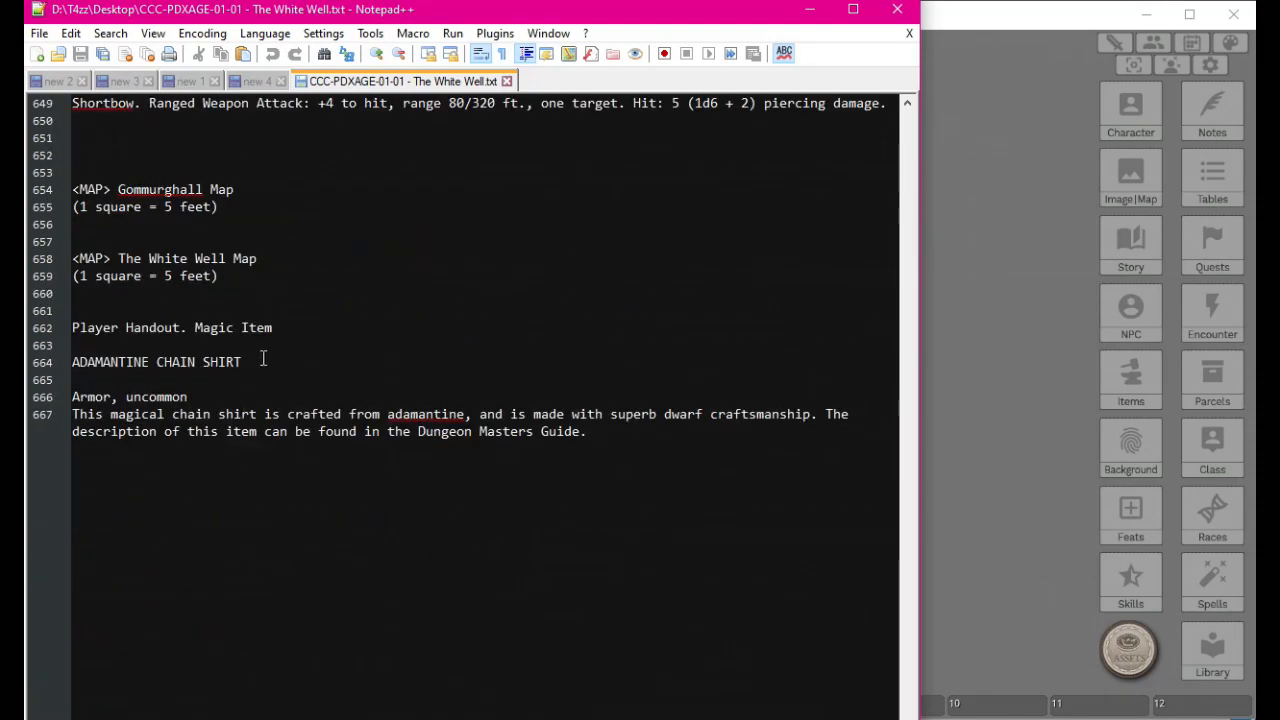
scroll(298, 373, up, 20)
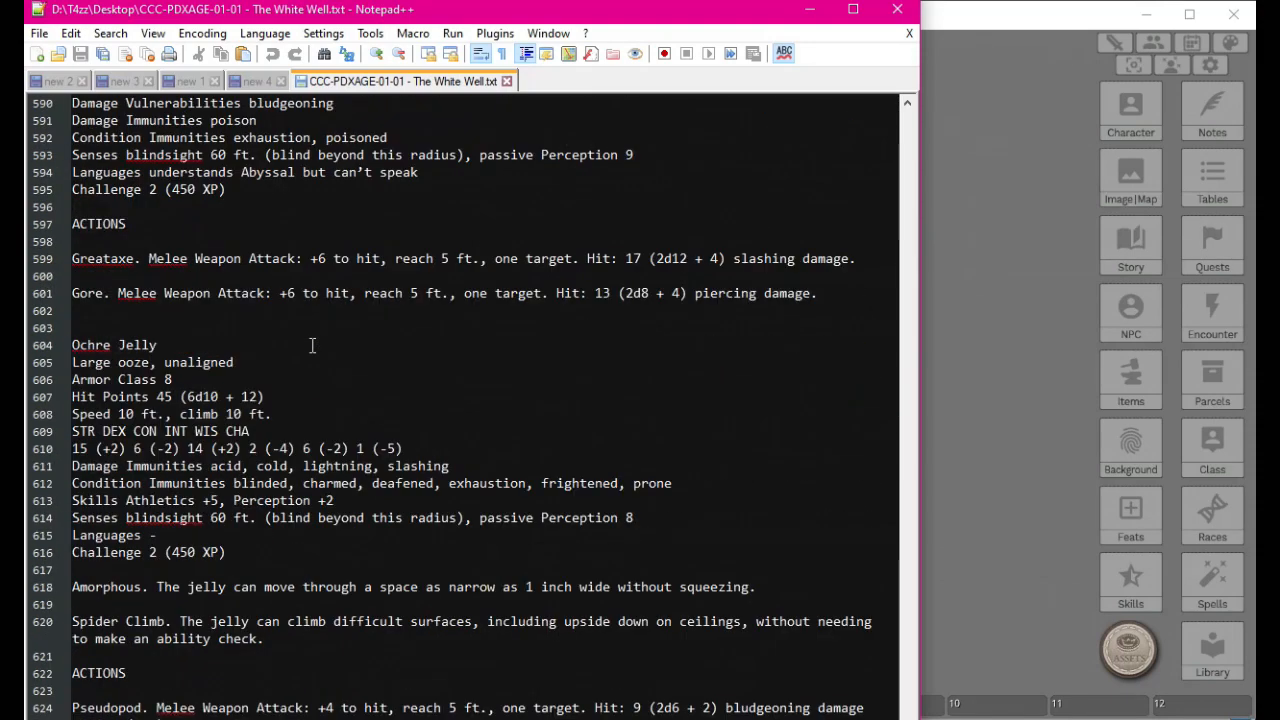
scroll(313, 345, up, 18)
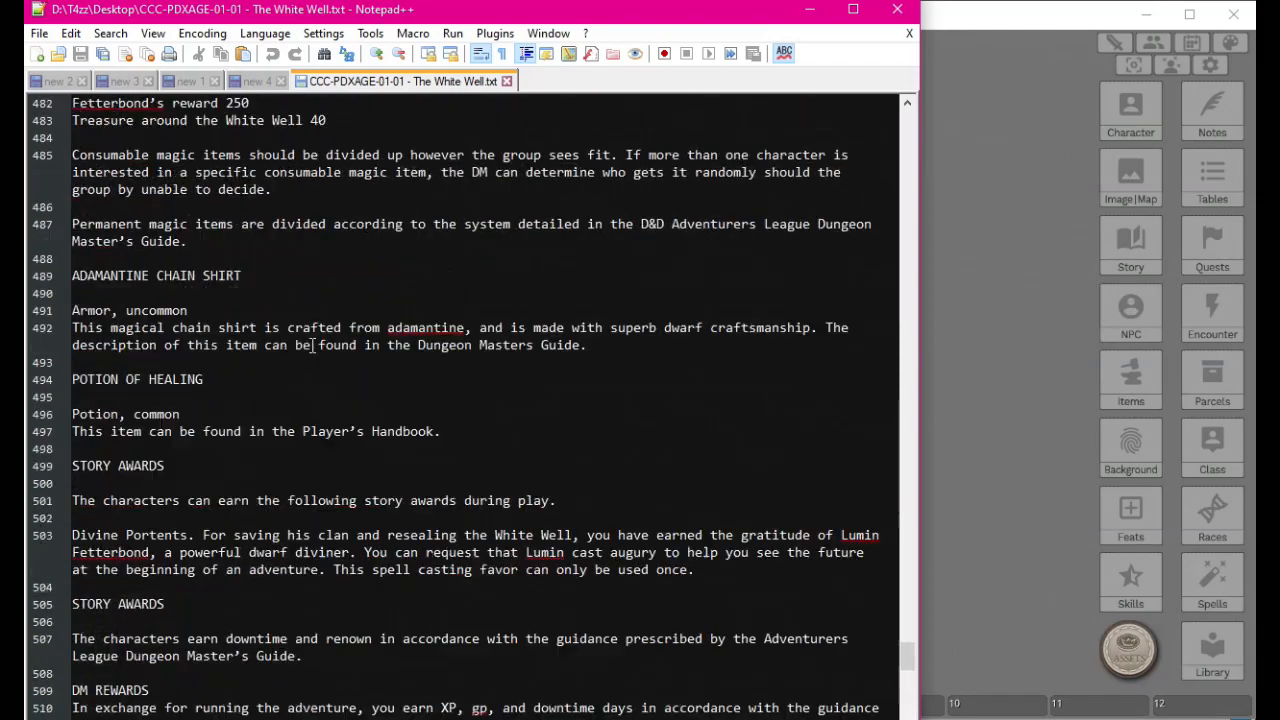
scroll(313, 345, up, 10)
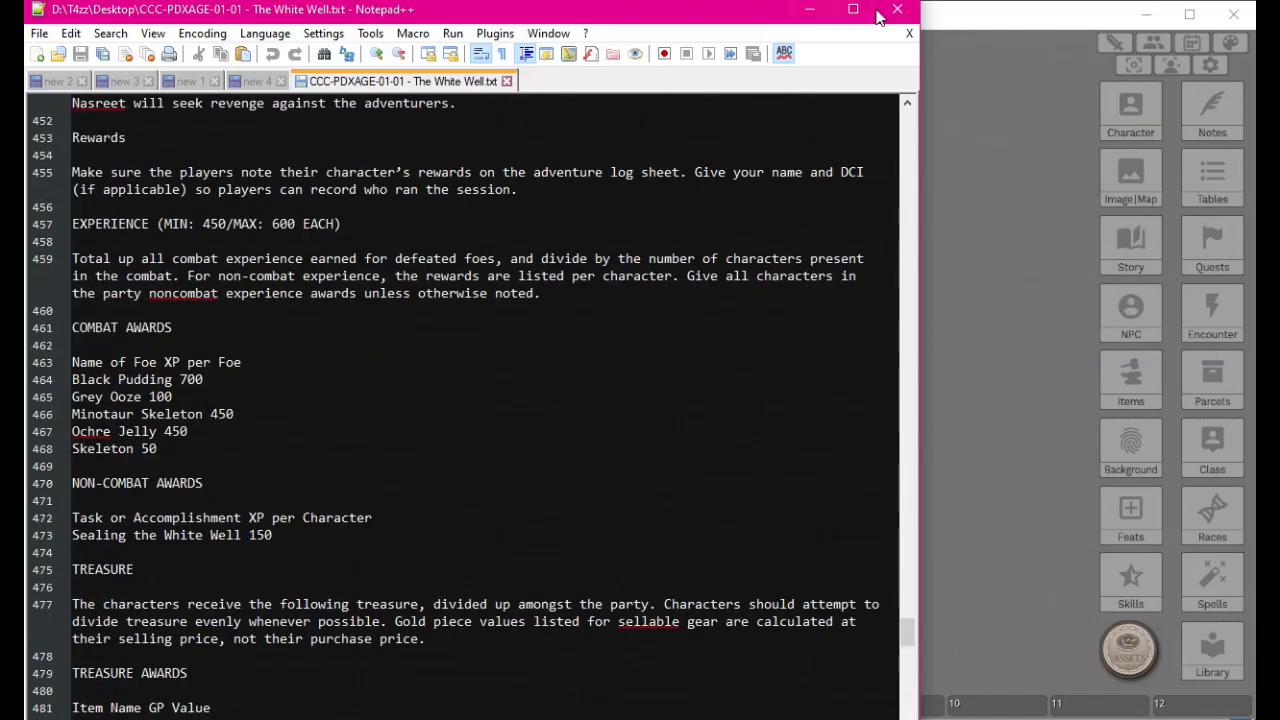
drag(614, 20, 266, 40)
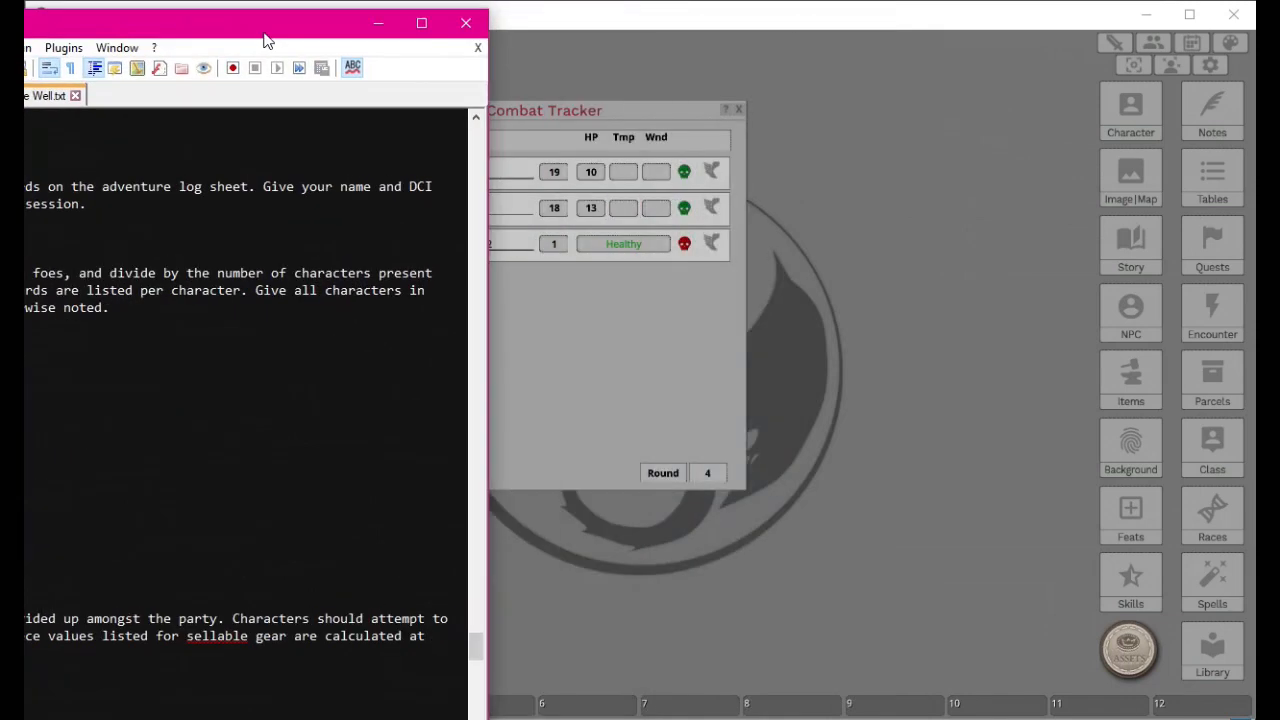
click(472, 28)
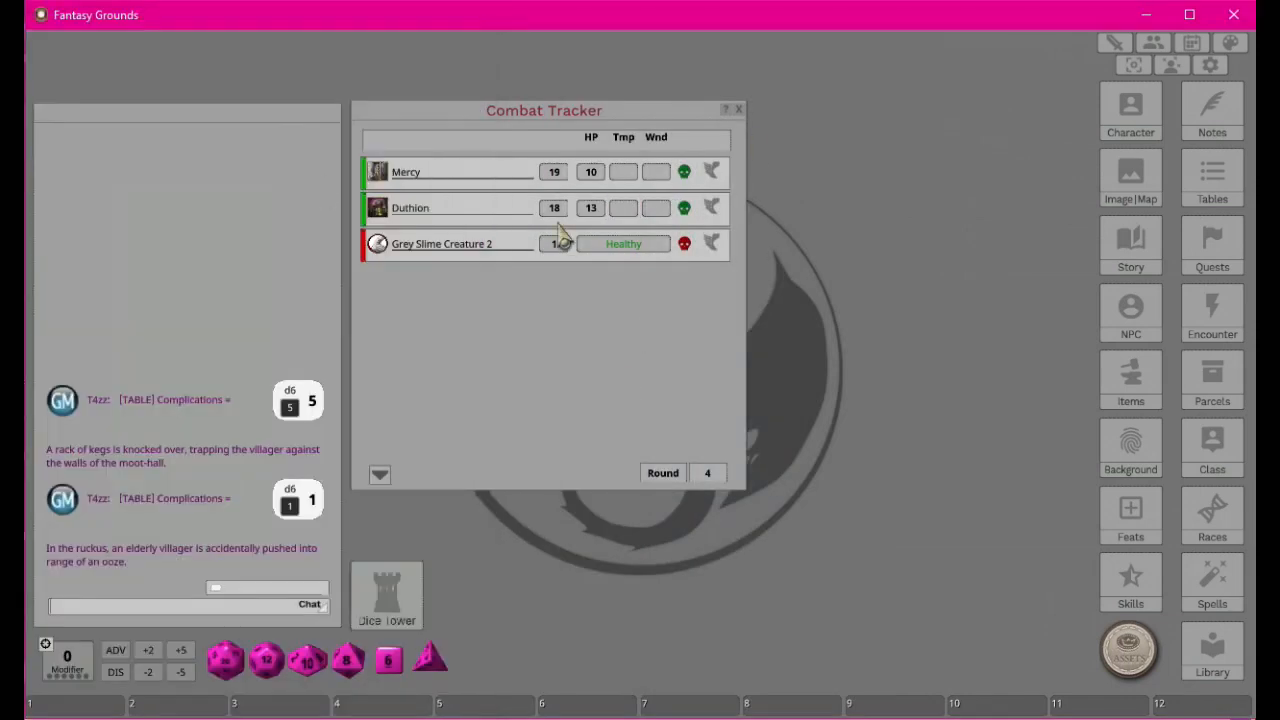
Close the player's Combat Tracker, and delete Grey Slime Creature 1 and Black Slime Creature from the GM's Combat Tracker.
click(738, 111)
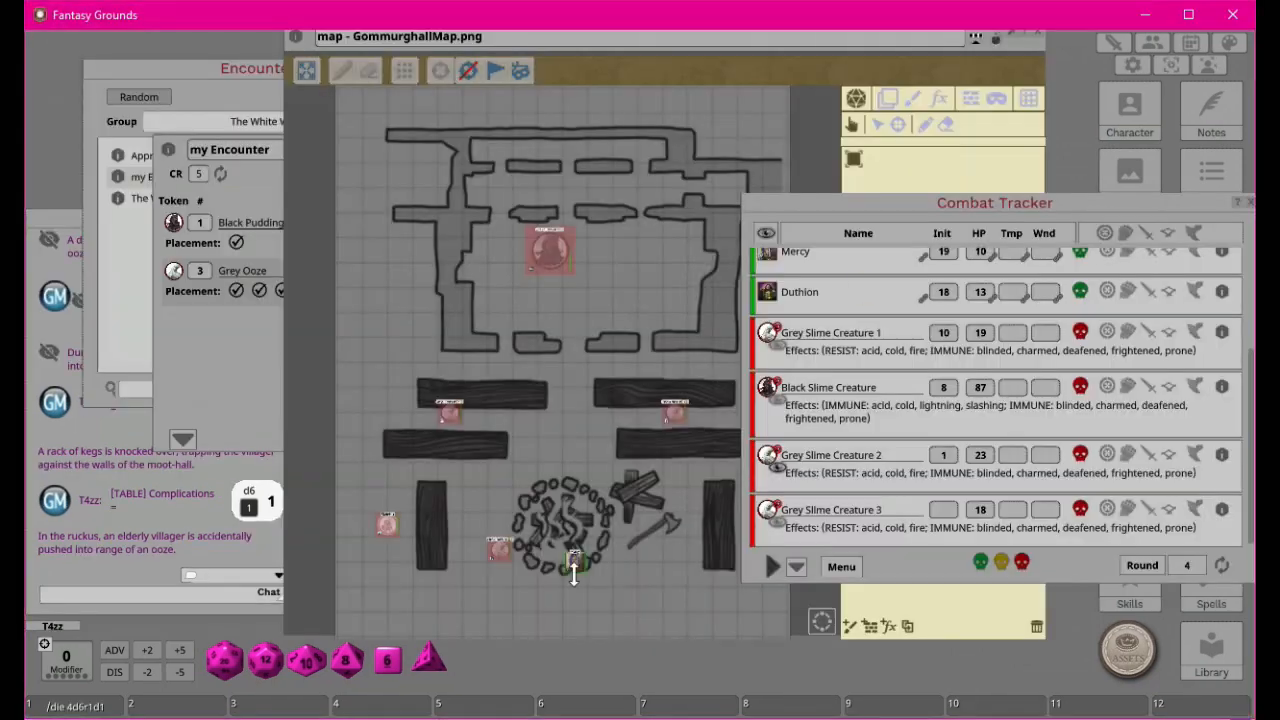
right_click(804, 342)
click(758, 390)
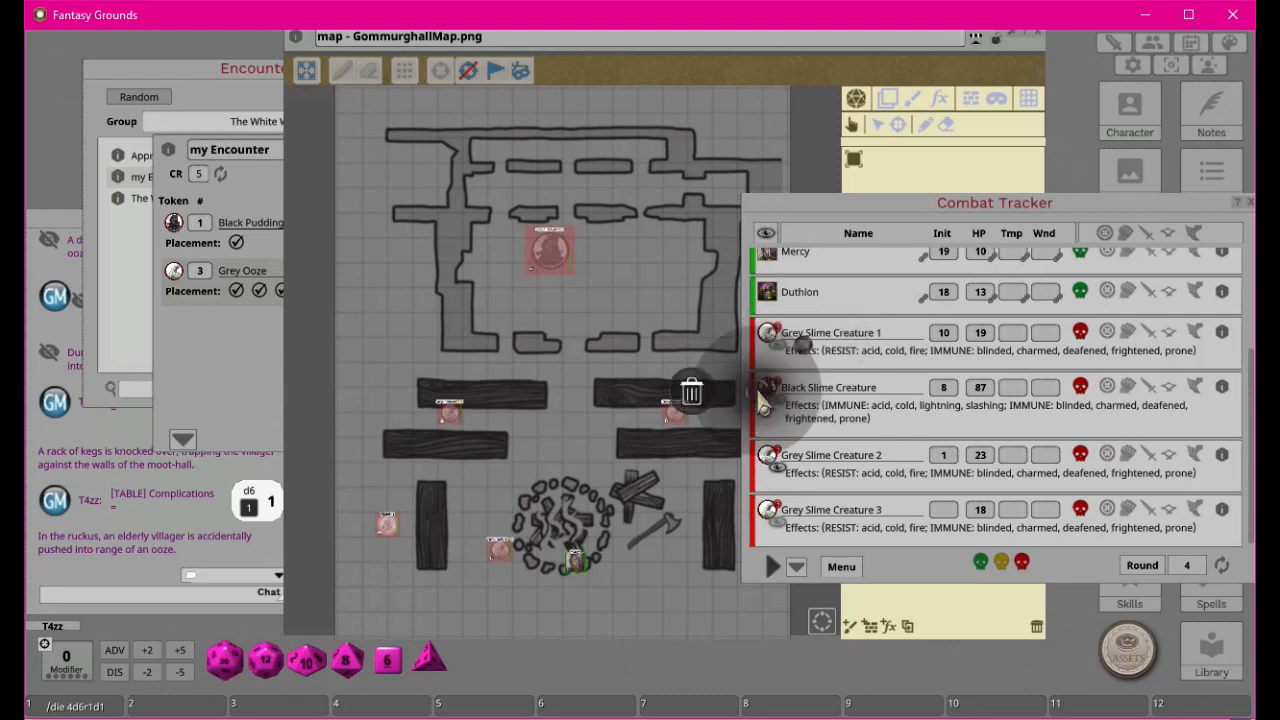
click(688, 392)
right_click(806, 410)
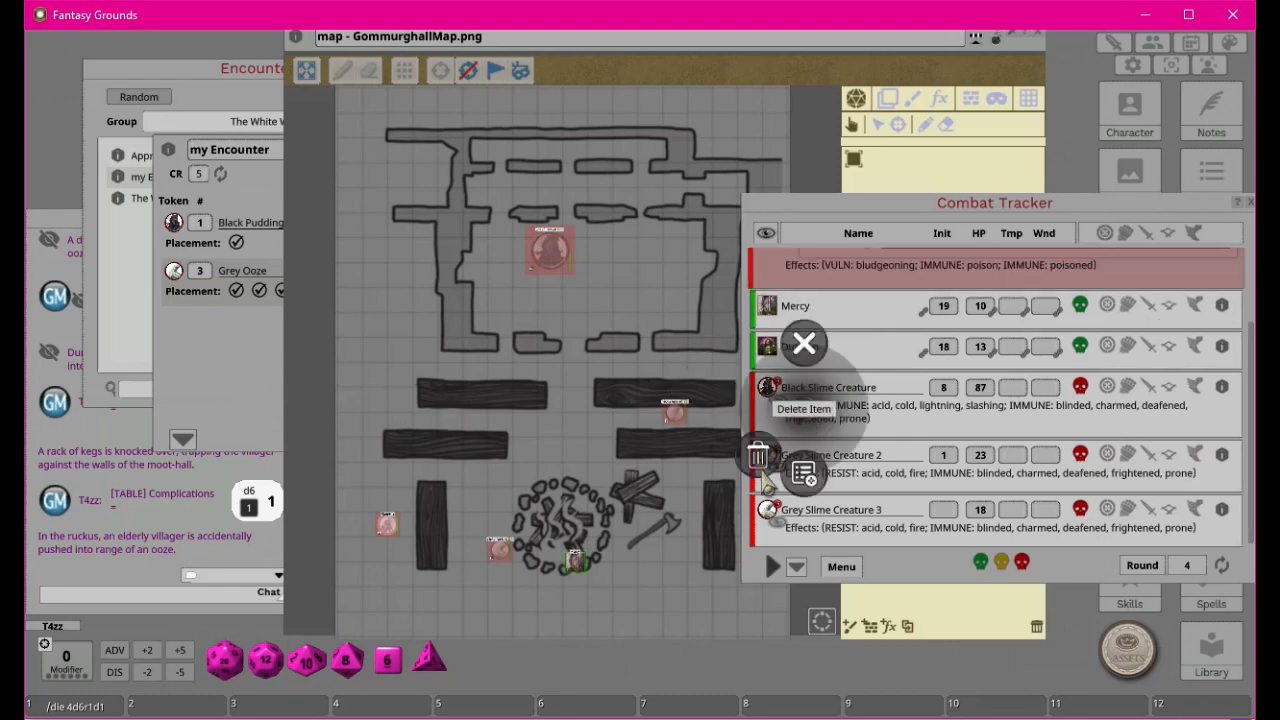
click(762, 465)
click(688, 469)
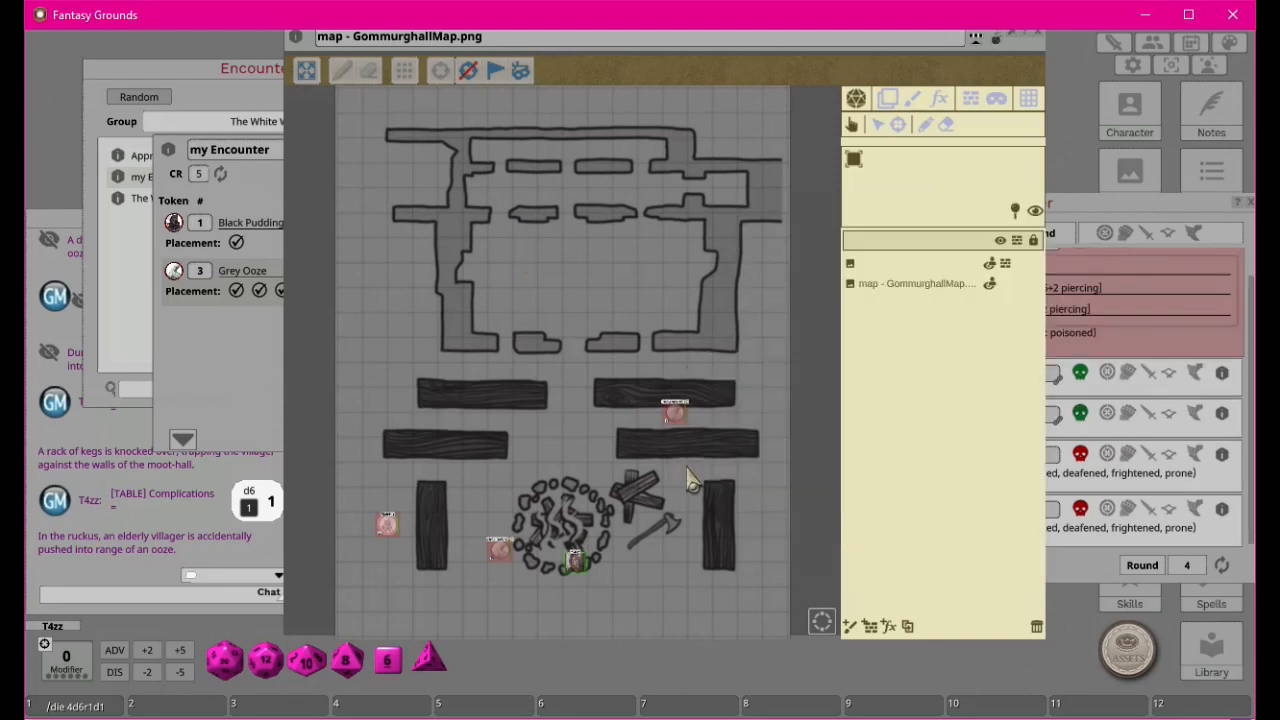
Bring the Combat Tracker forward and delete Grey Slime Creature 2 and Grey Slime Creature 3 from it.
click(1084, 478)
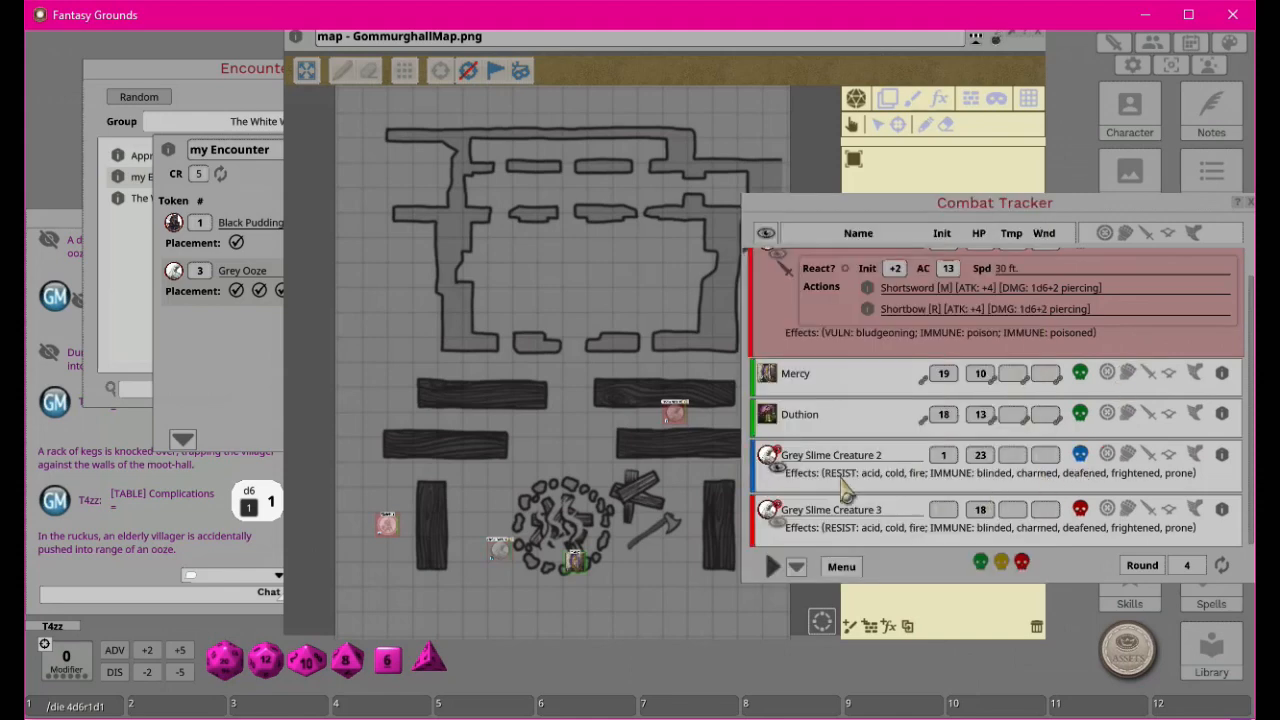
right_click(843, 487)
click(800, 538)
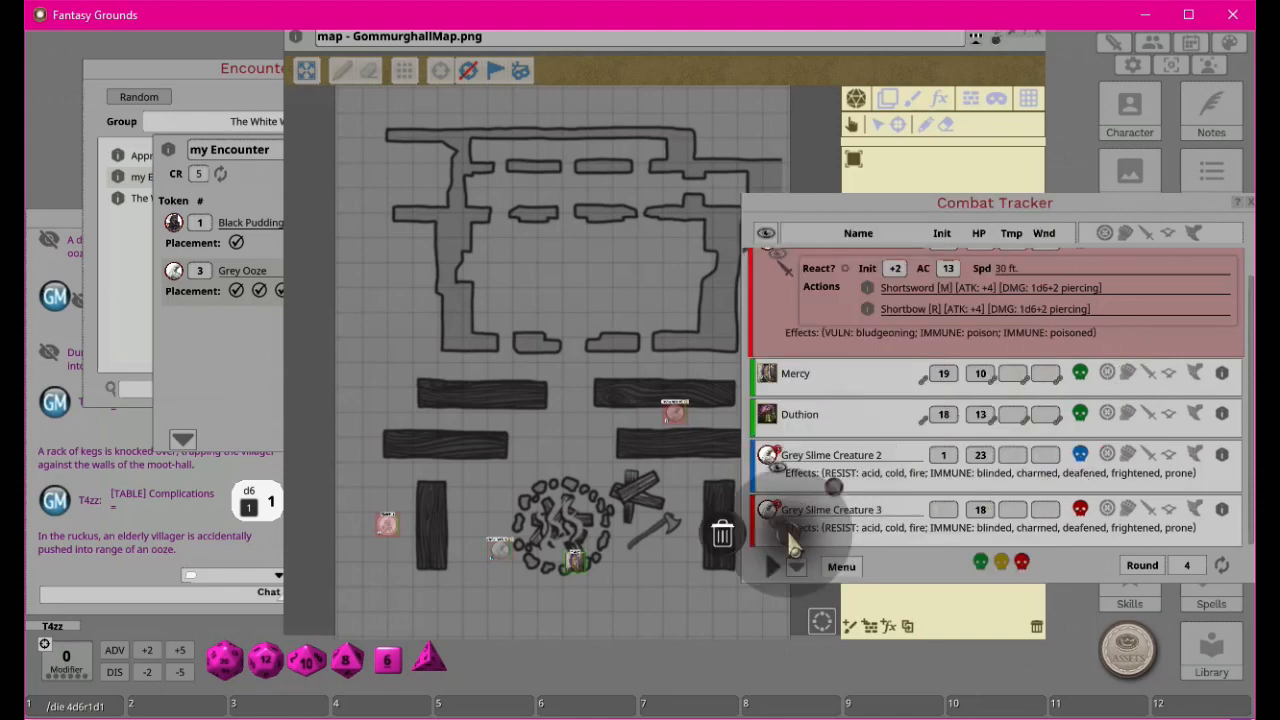
click(724, 537)
click(809, 540)
click(740, 555)
Delete the Skeleton from the Combat Tracker and close the tracker, leaving the GommurghallMap window in view.
right_click(797, 328)
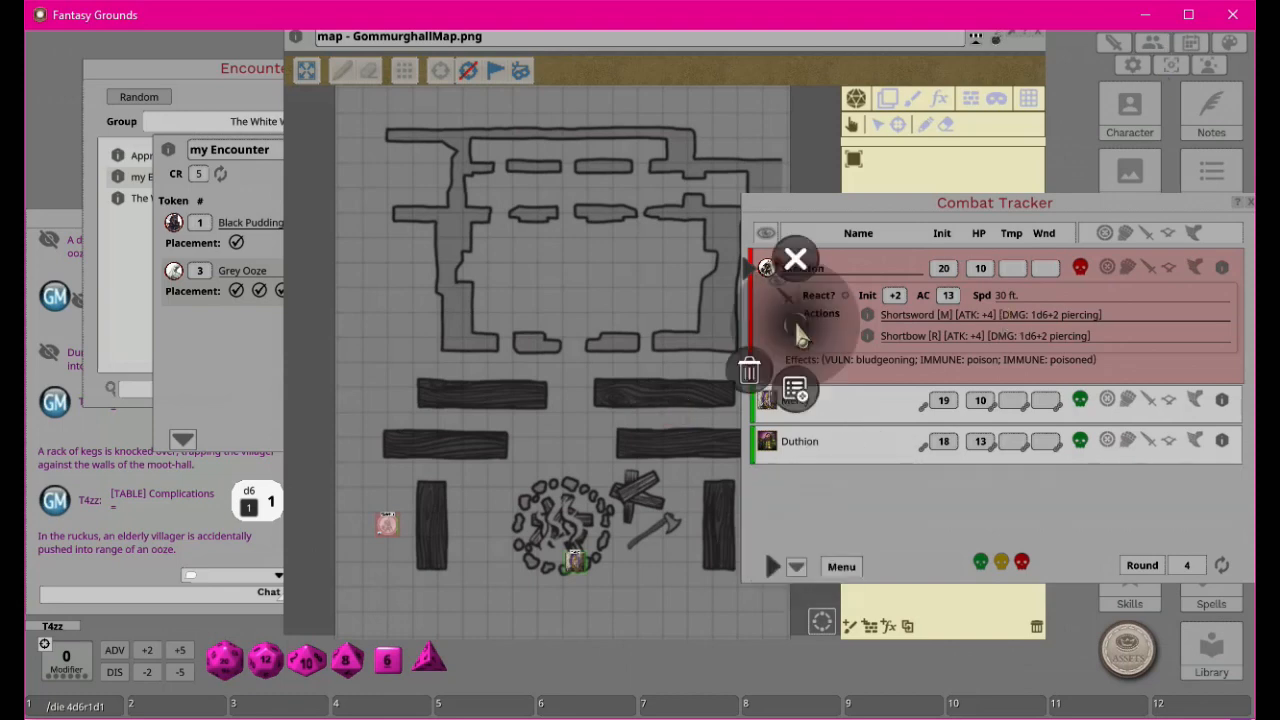
click(750, 378)
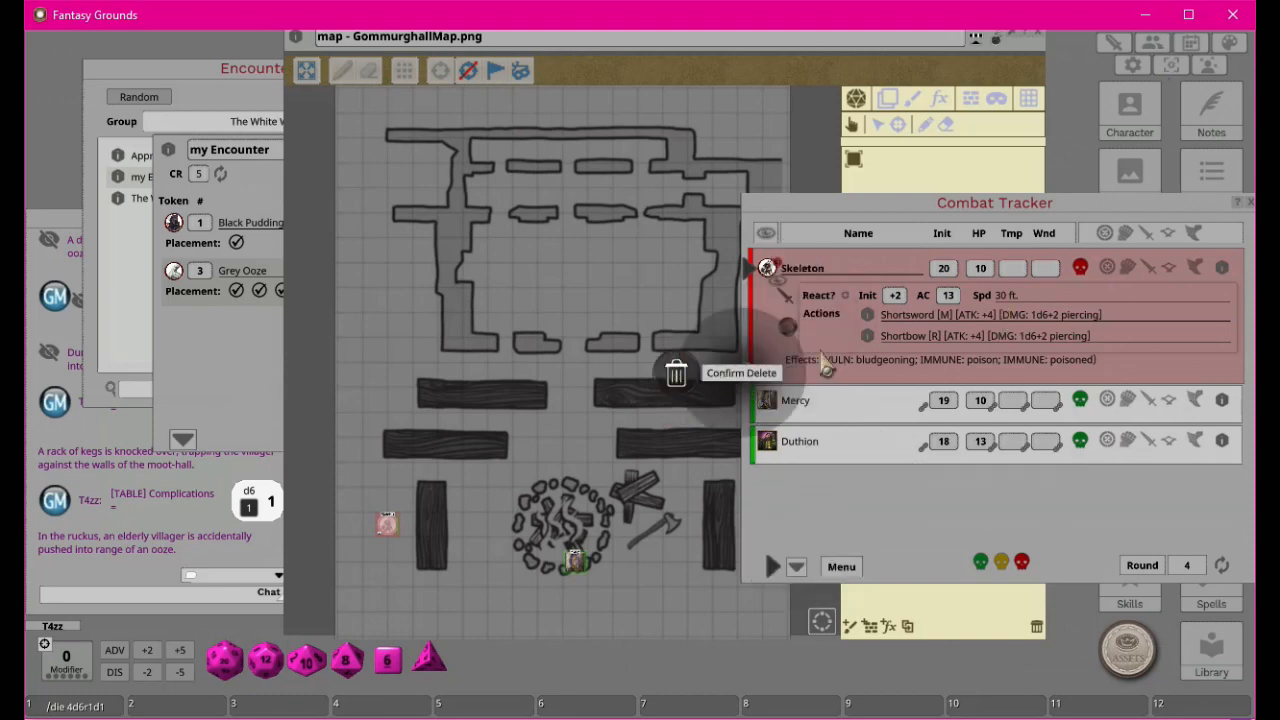
click(672, 378)
drag(1066, 208, 960, 147)
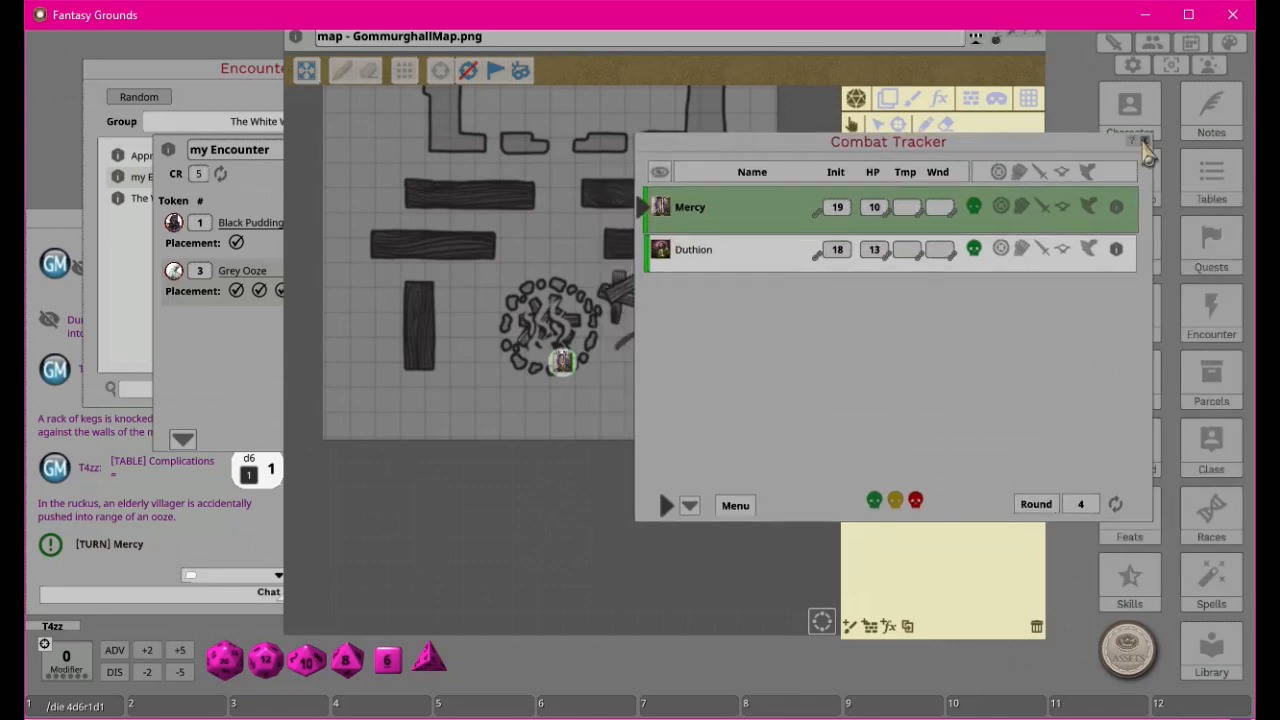
click(1144, 142)
mouse_move(930, 76)
mouse_down()
mouse_move(942, 108)
mouse_move(907, 85)
mouse_up()
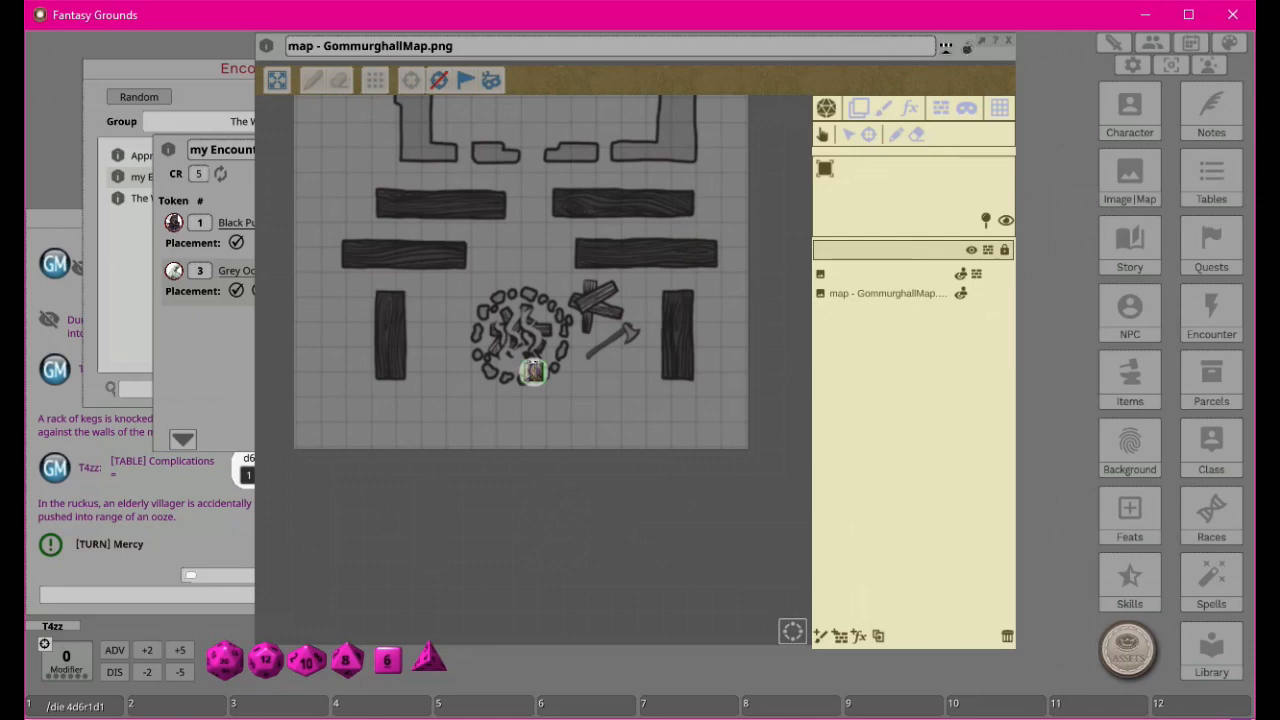
Switch to Notepad++, review the NPC summary, conclusion, complications and White Well sections of the adventure text, and minimize the window.
key(alt+Tab)
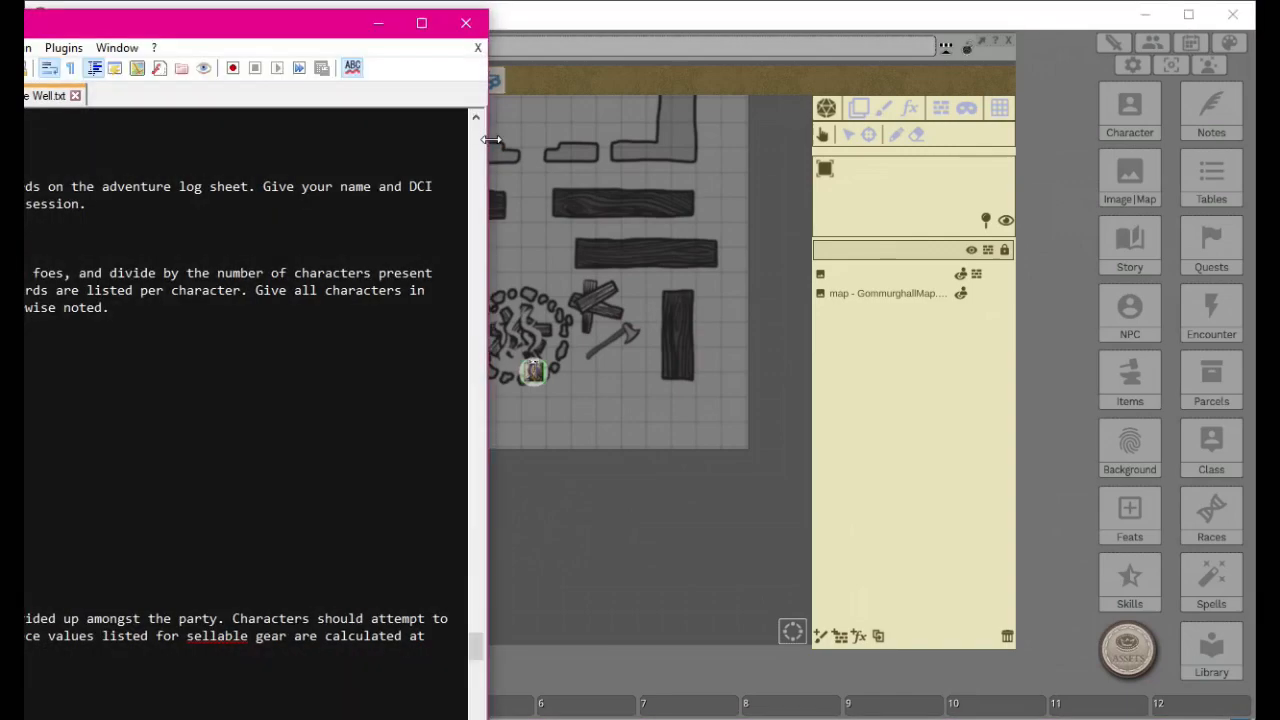
scroll(334, 352, down, 9)
scroll(334, 352, down, 10)
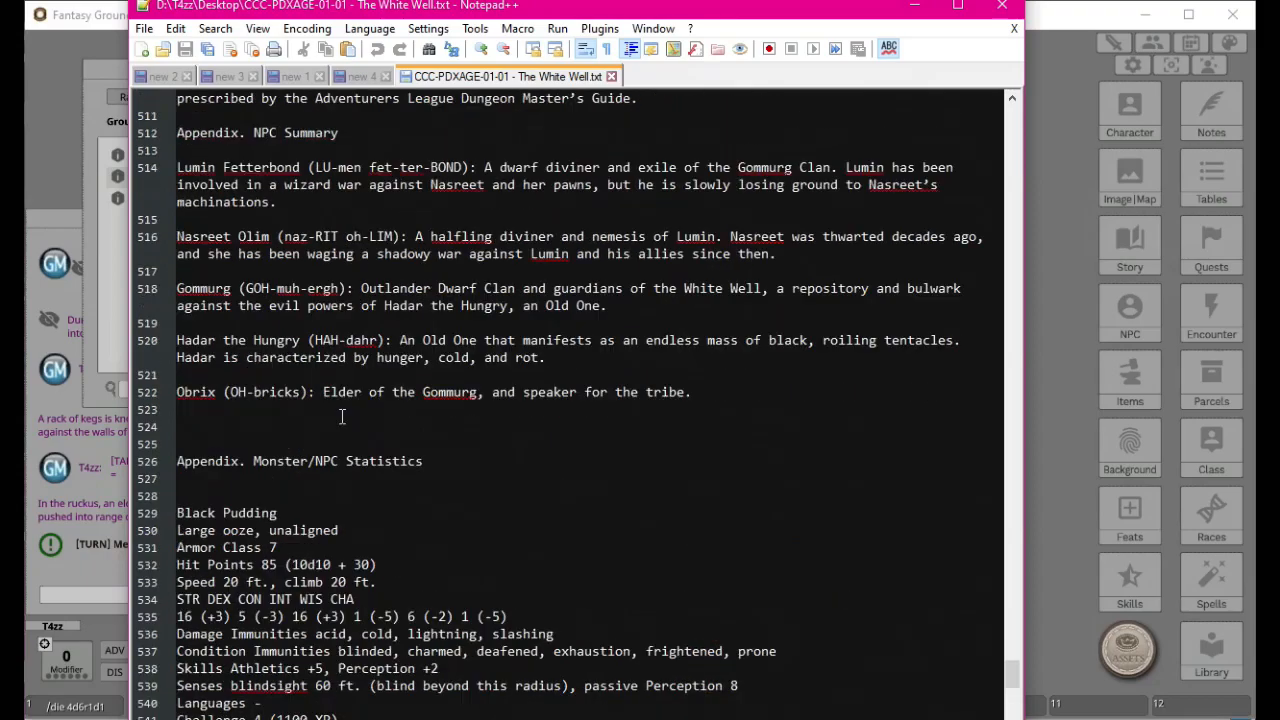
scroll(341, 418, up, 2)
scroll(341, 418, up, 20)
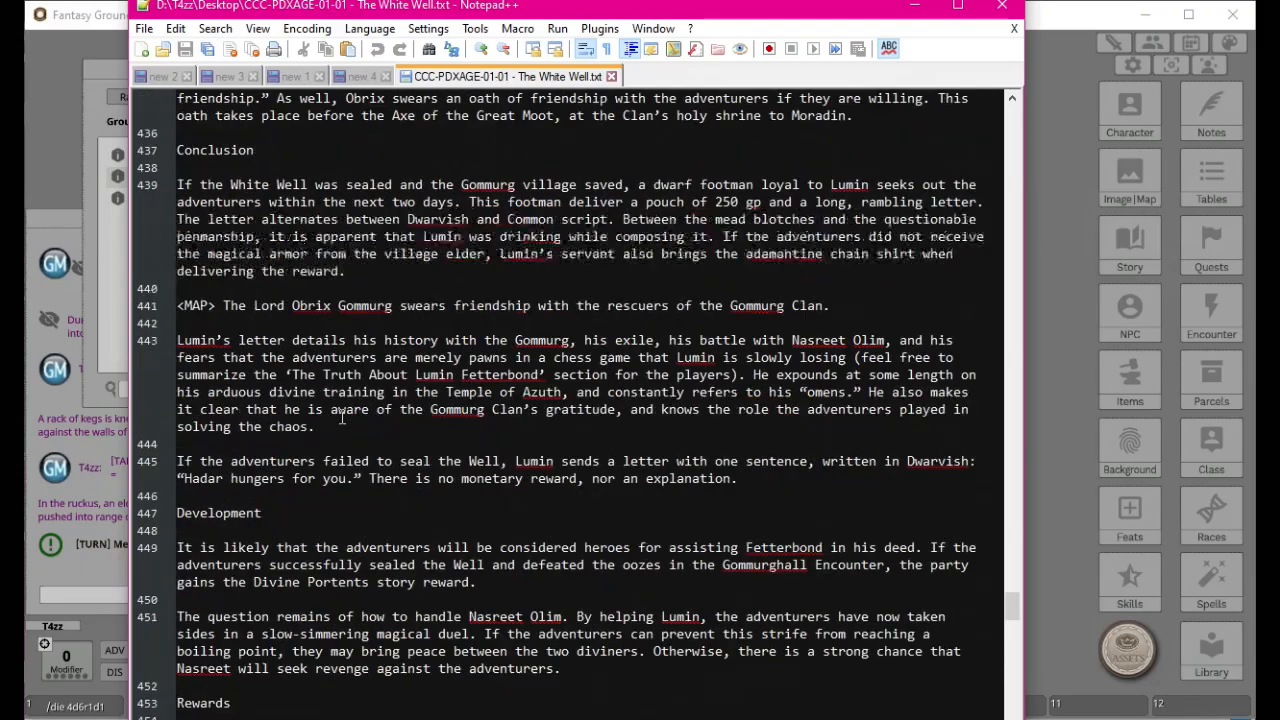
scroll(341, 418, up, 20)
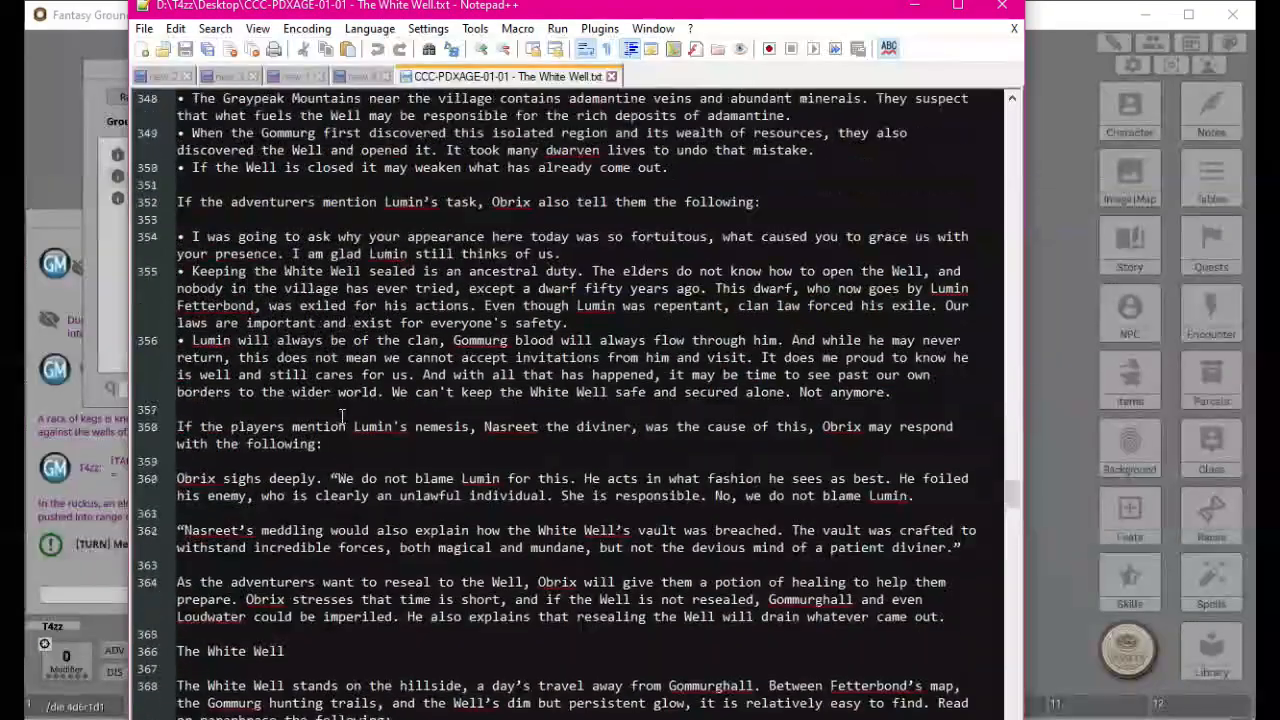
scroll(341, 418, up, 20)
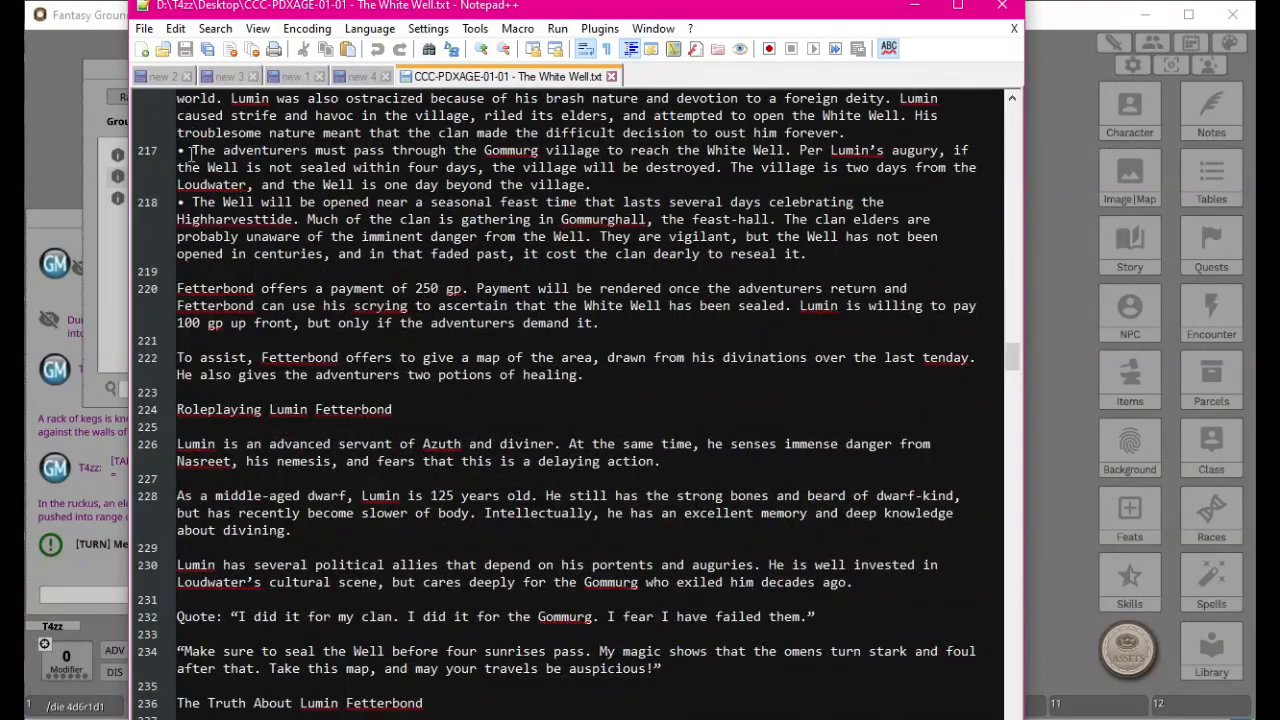
scroll(477, 403, down, 20)
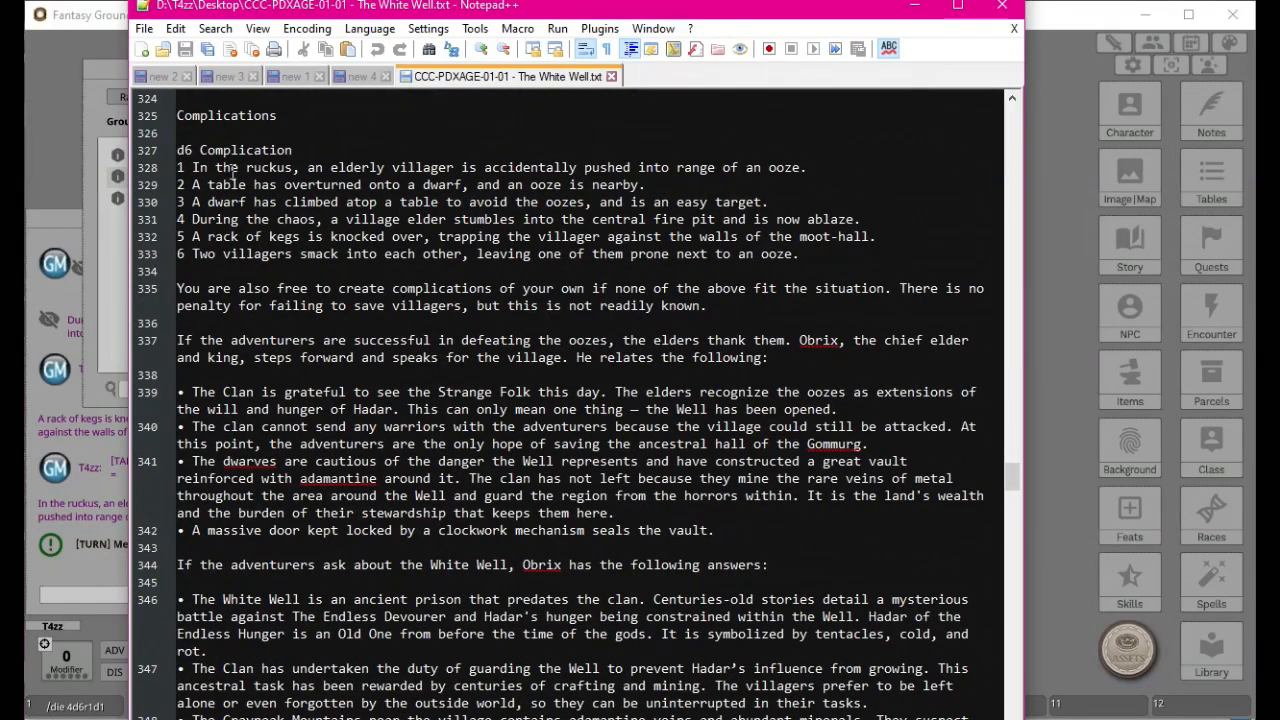
scroll(480, 272, down, 12)
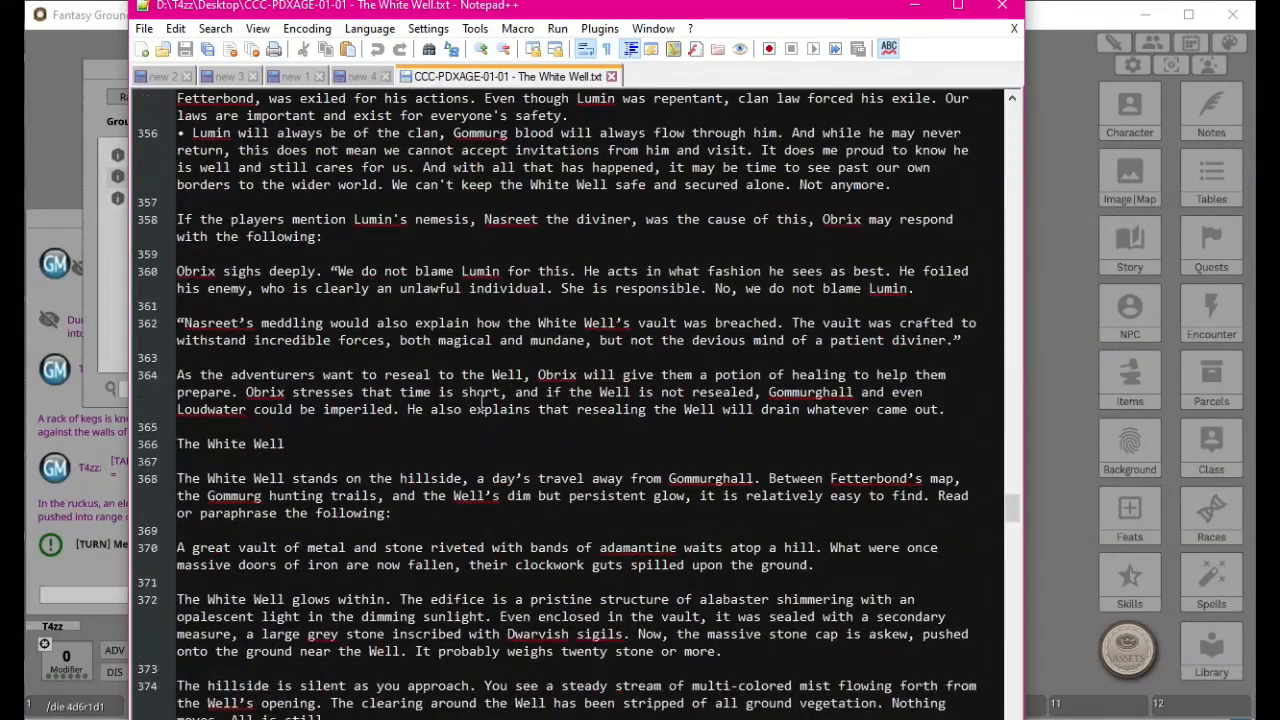
drag(879, 18, 437, 94)
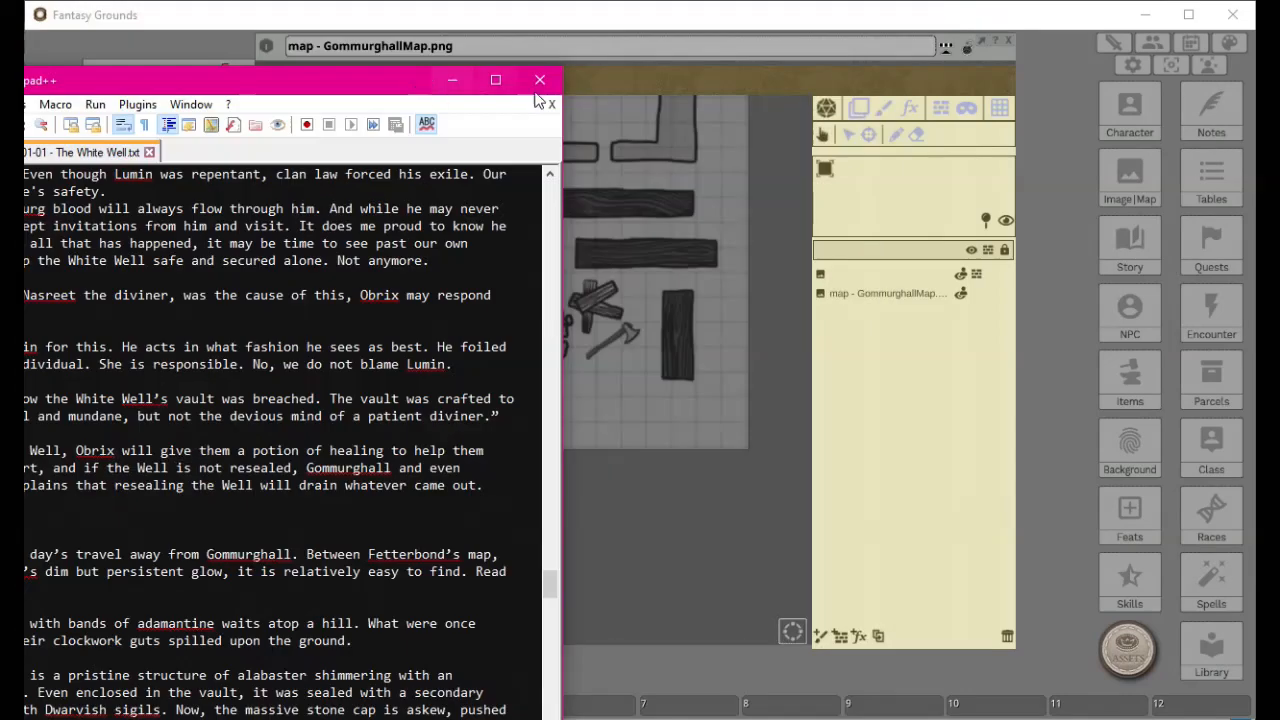
click(451, 81)
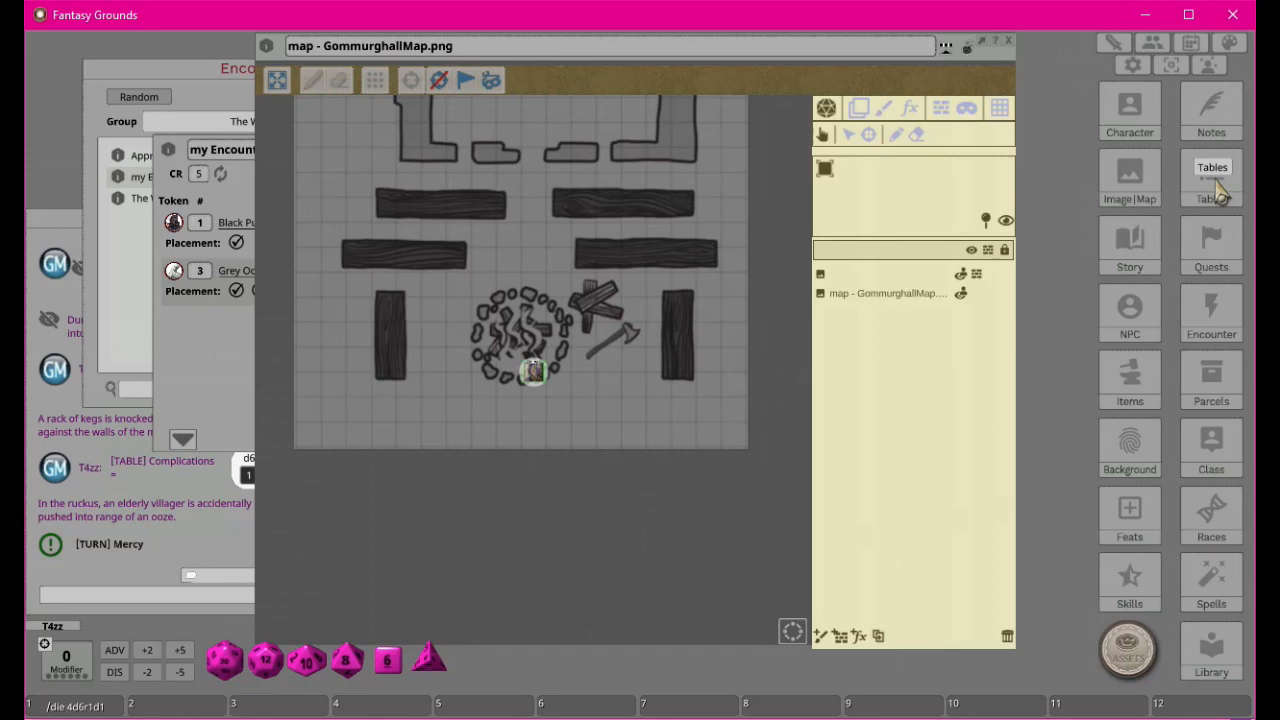
Bring the my Encounter window forward, roll a d4, and close the window.
click(212, 373)
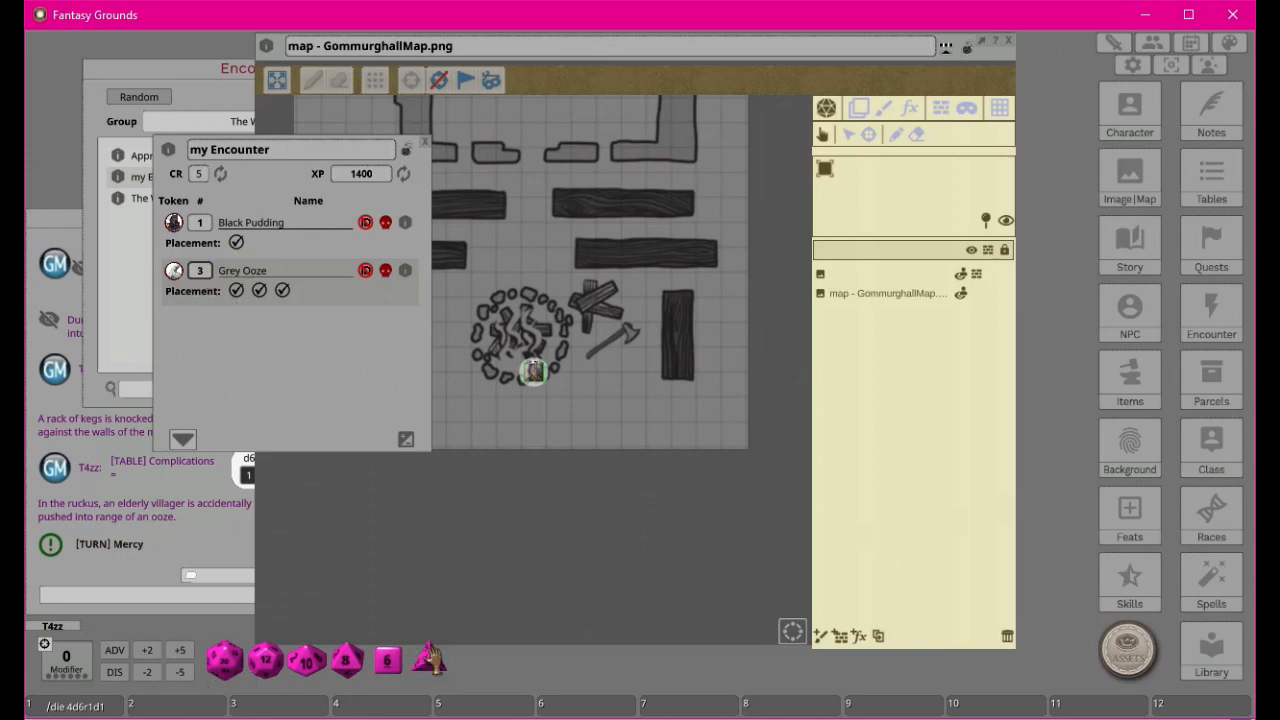
drag(428, 672, 229, 357)
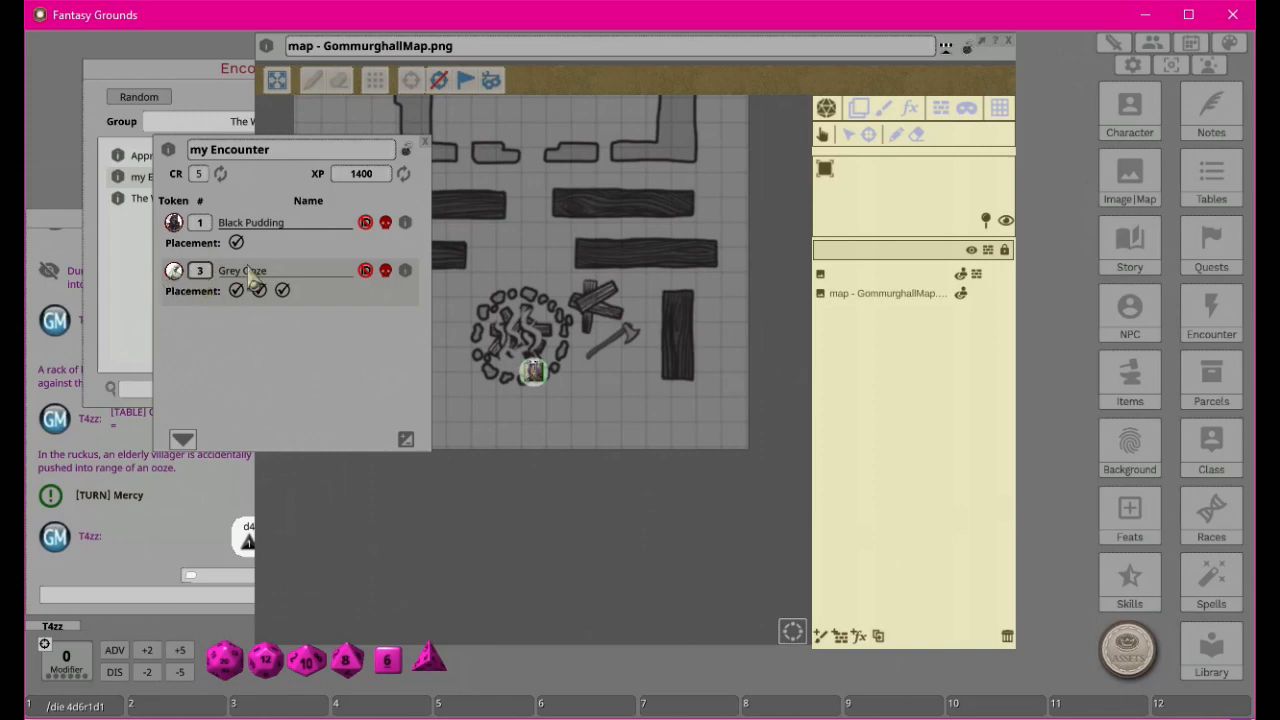
click(426, 143)
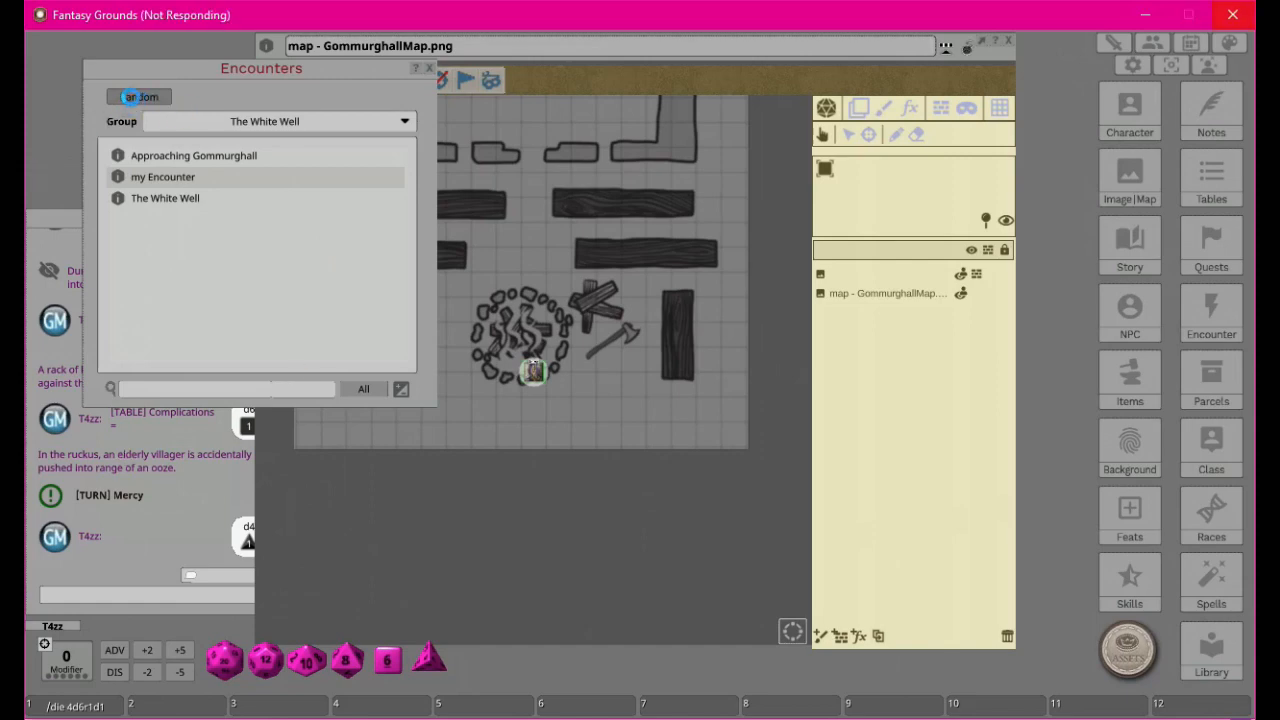
Open the random encounters list, filter it to the (Uncategorized) group, and create a new random encounter.
click(128, 97)
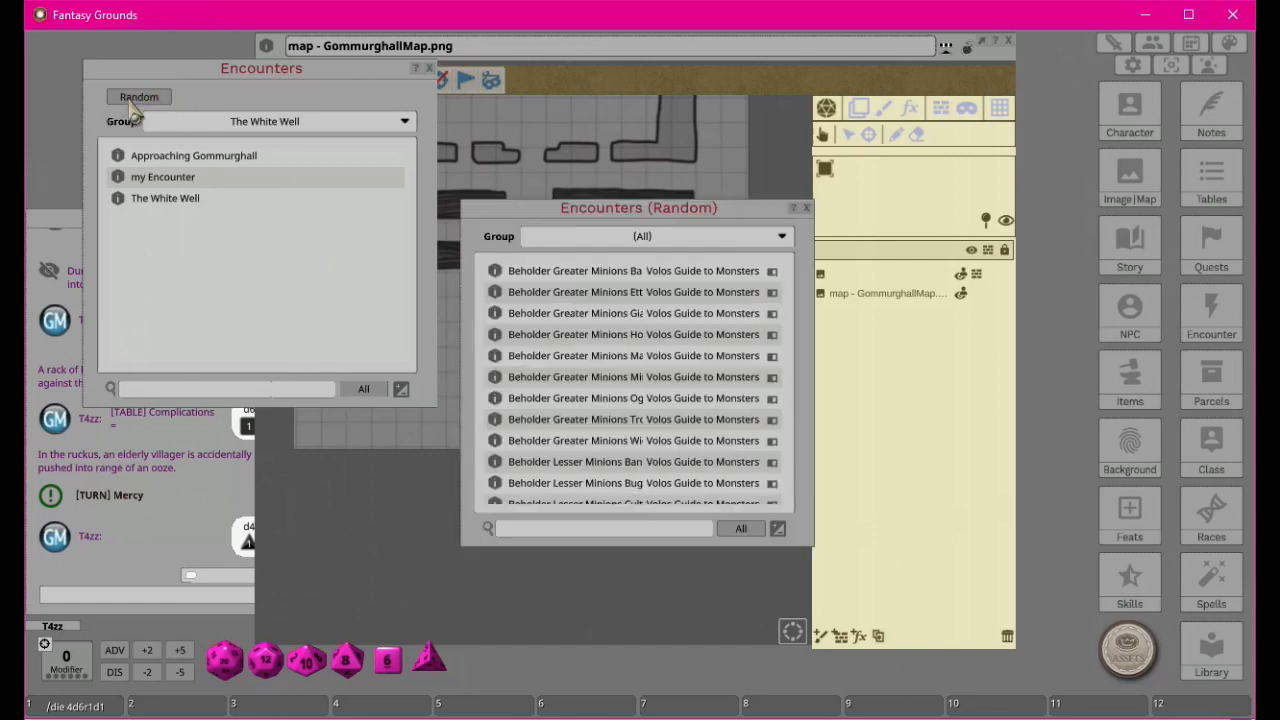
drag(589, 201, 278, 134)
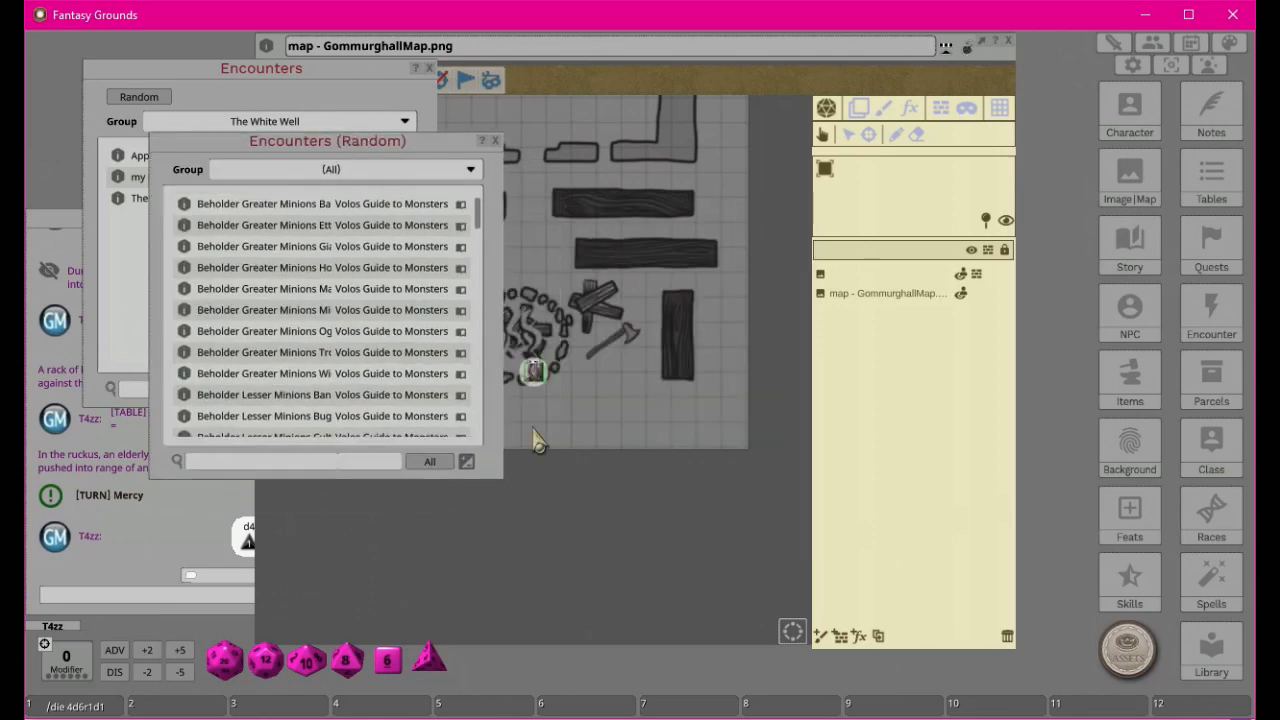
click(466, 463)
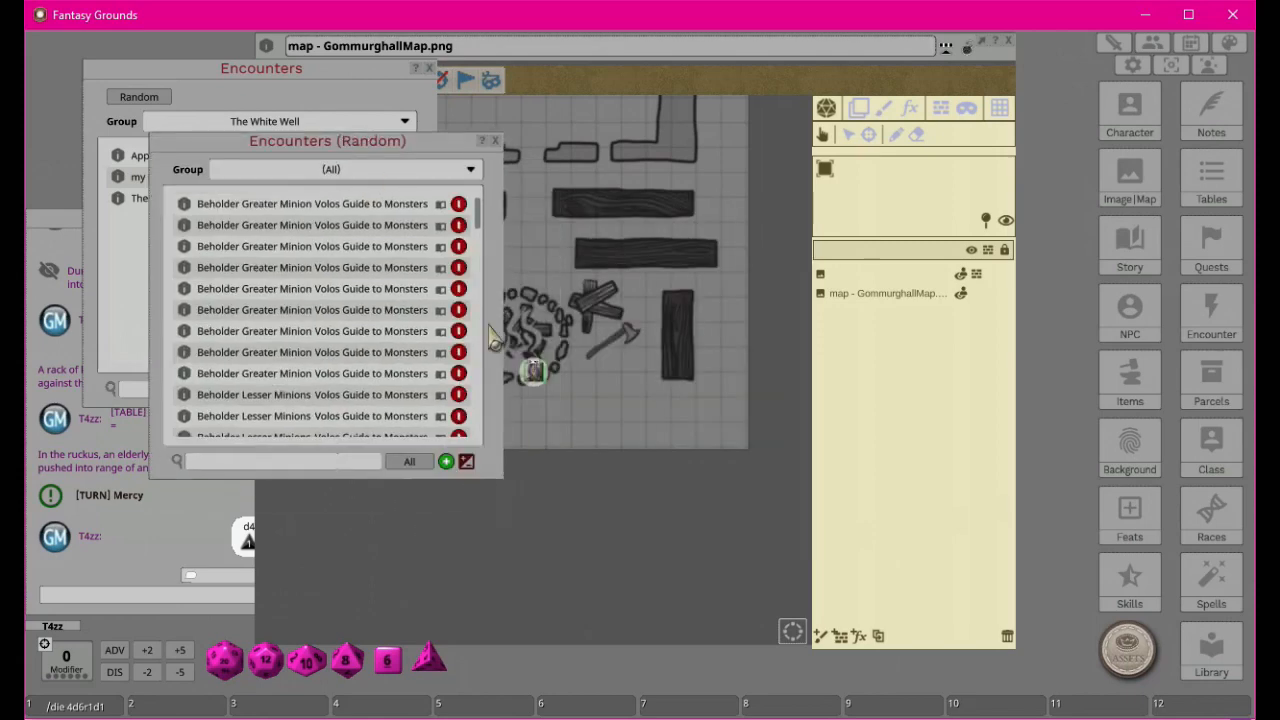
click(471, 176)
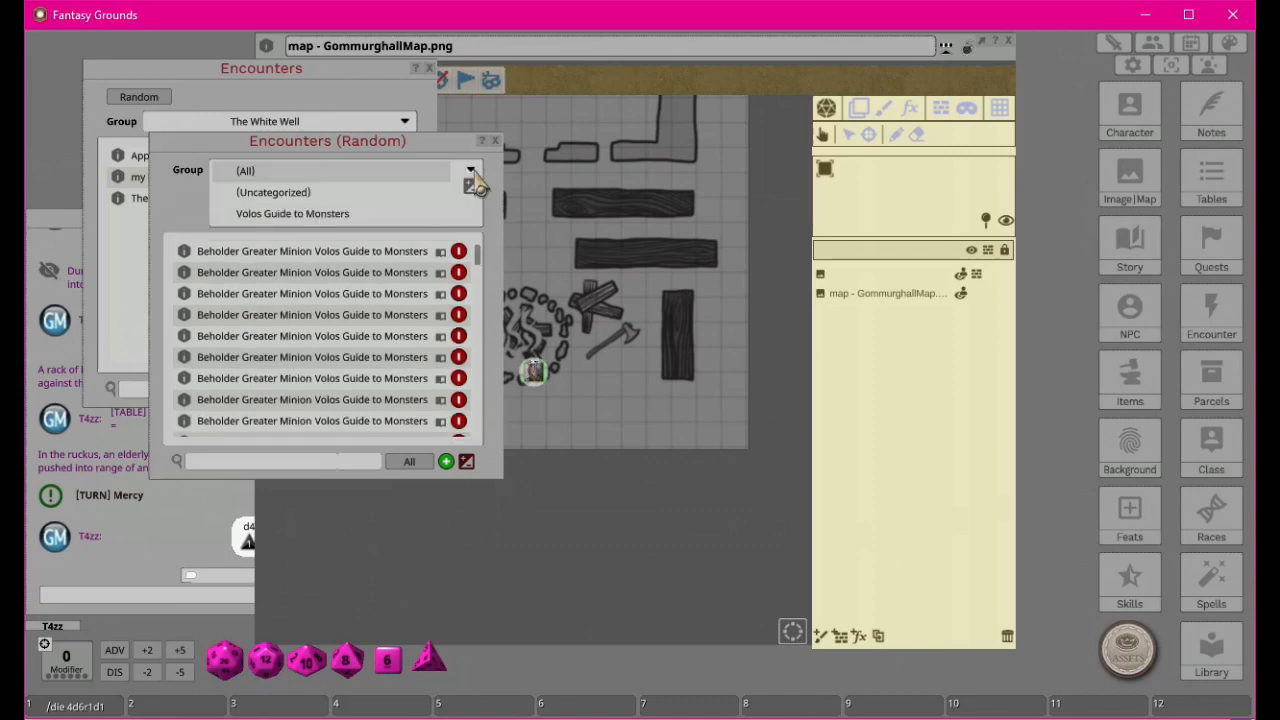
click(288, 194)
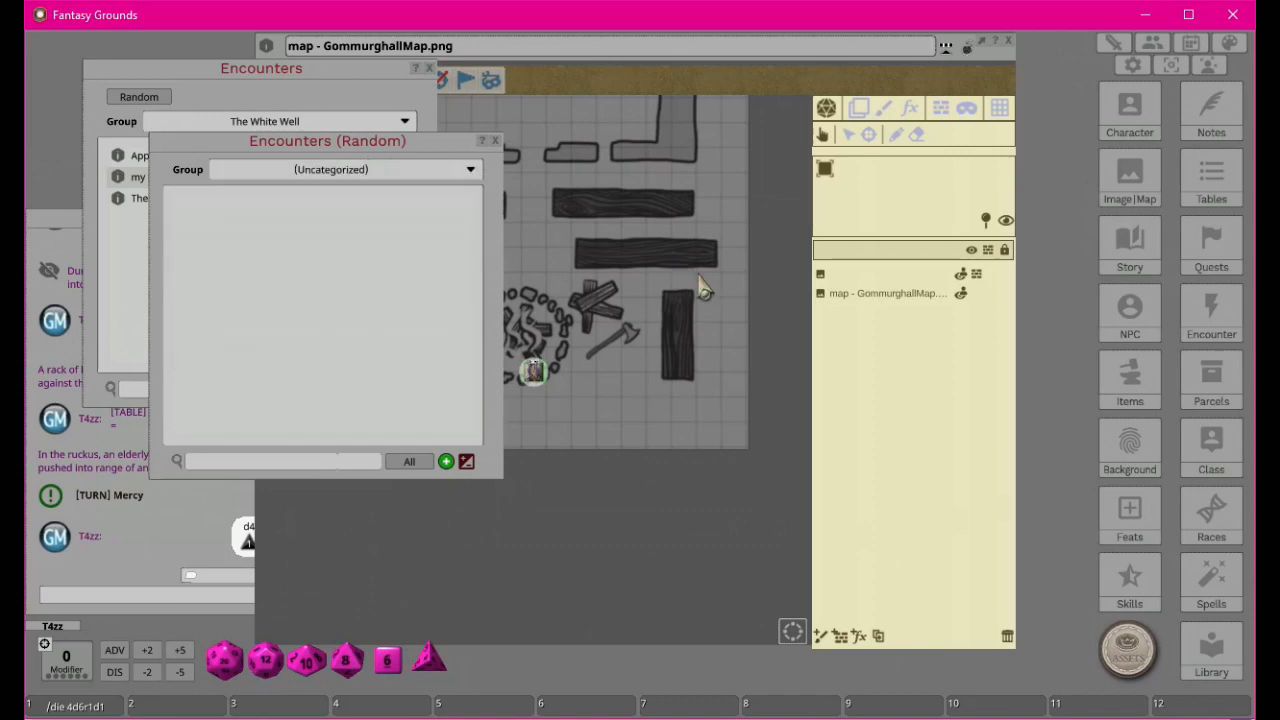
click(446, 462)
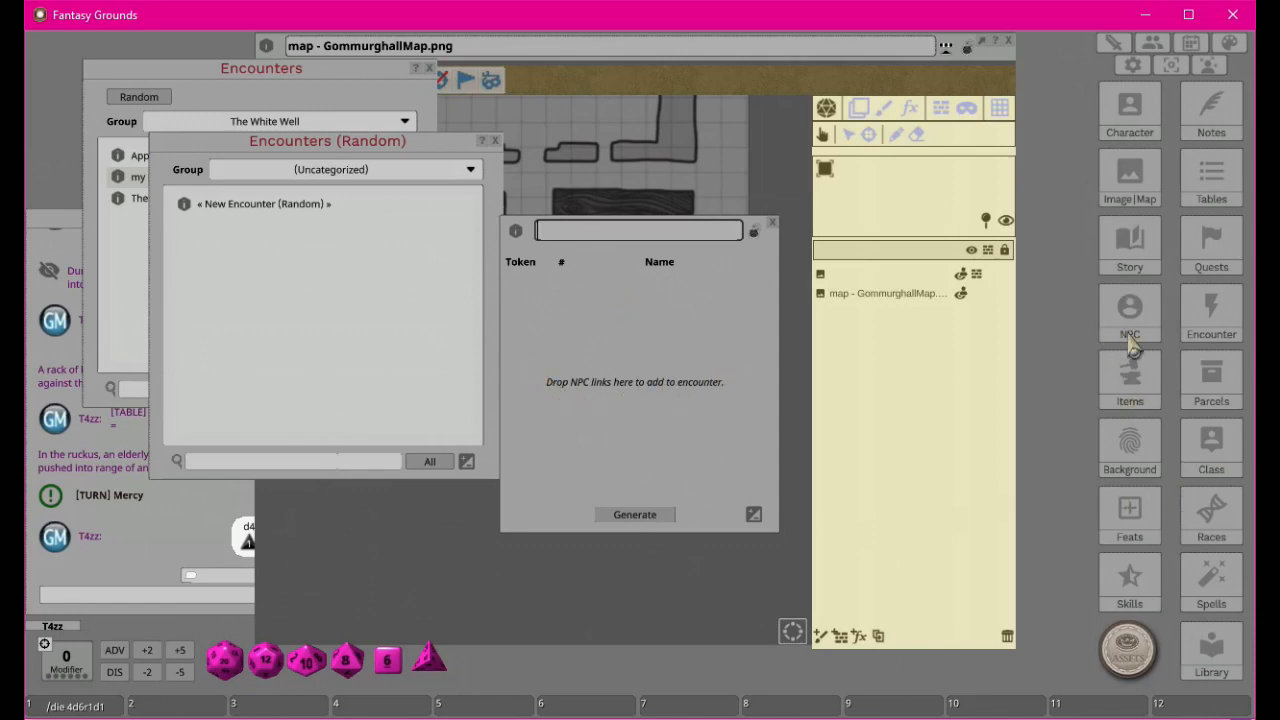
Add the Ochre Jelly NPC to the new random encounter and close the NPCs list.
click(1130, 302)
drag(710, 220, 577, 330)
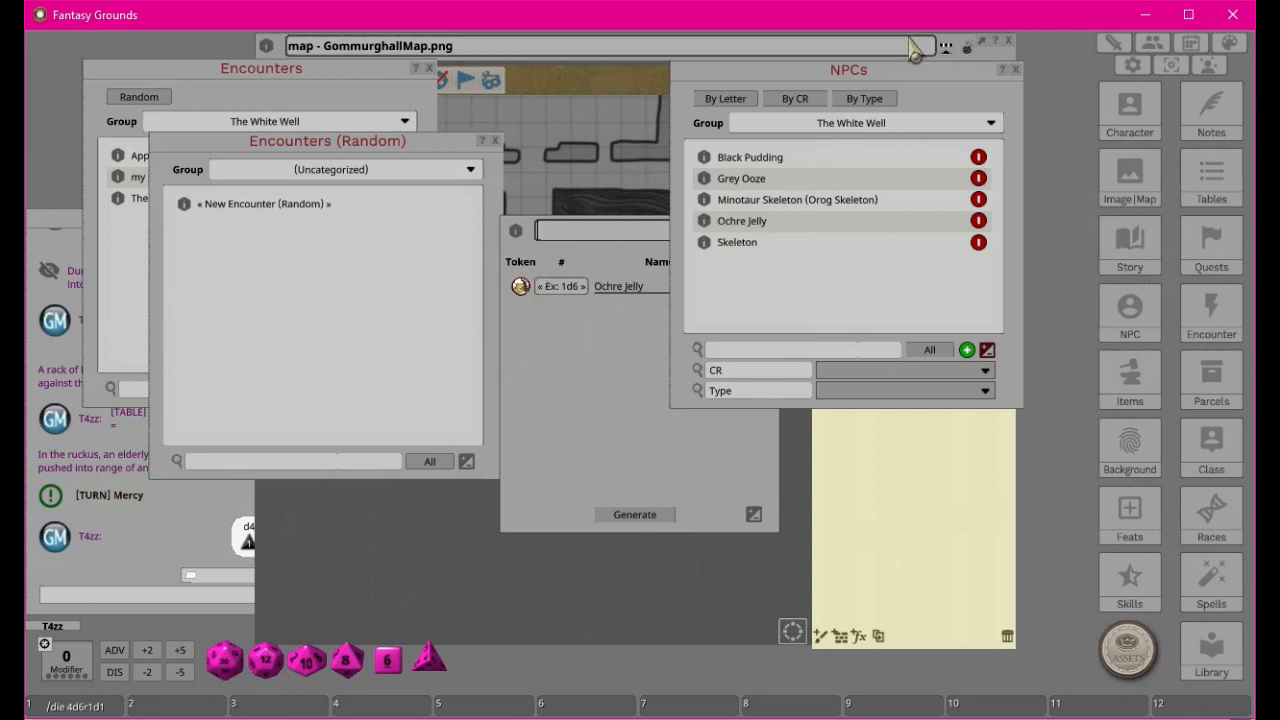
click(1015, 69)
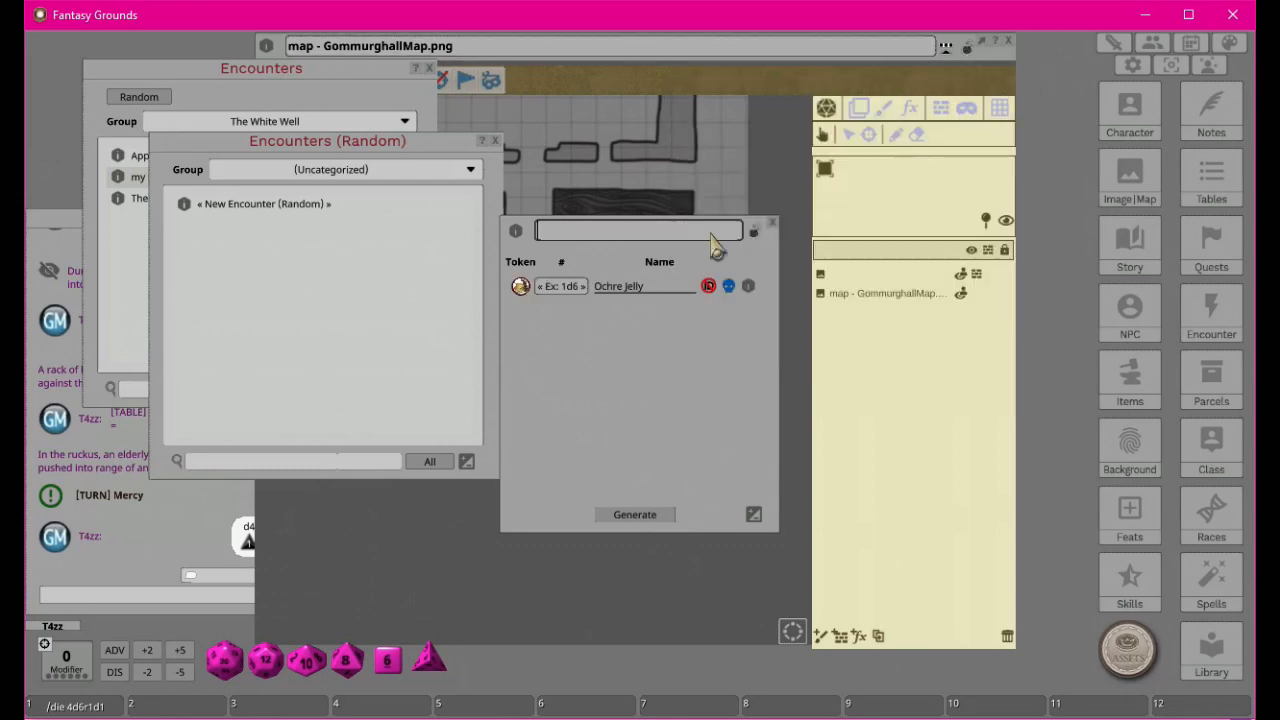
Set the Ochre Jelly's quantity to PRTY plus 1d4 and change its faction to hostile red.
click(559, 290)
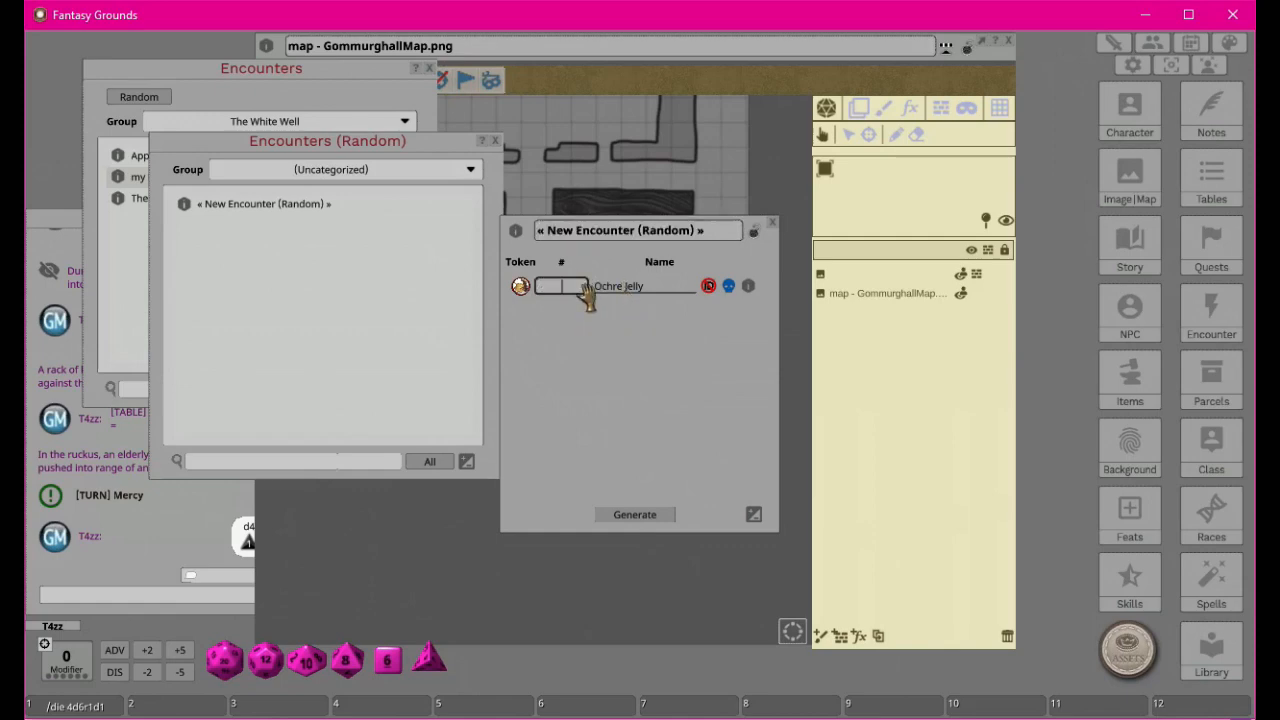
key(shift)
text(+)
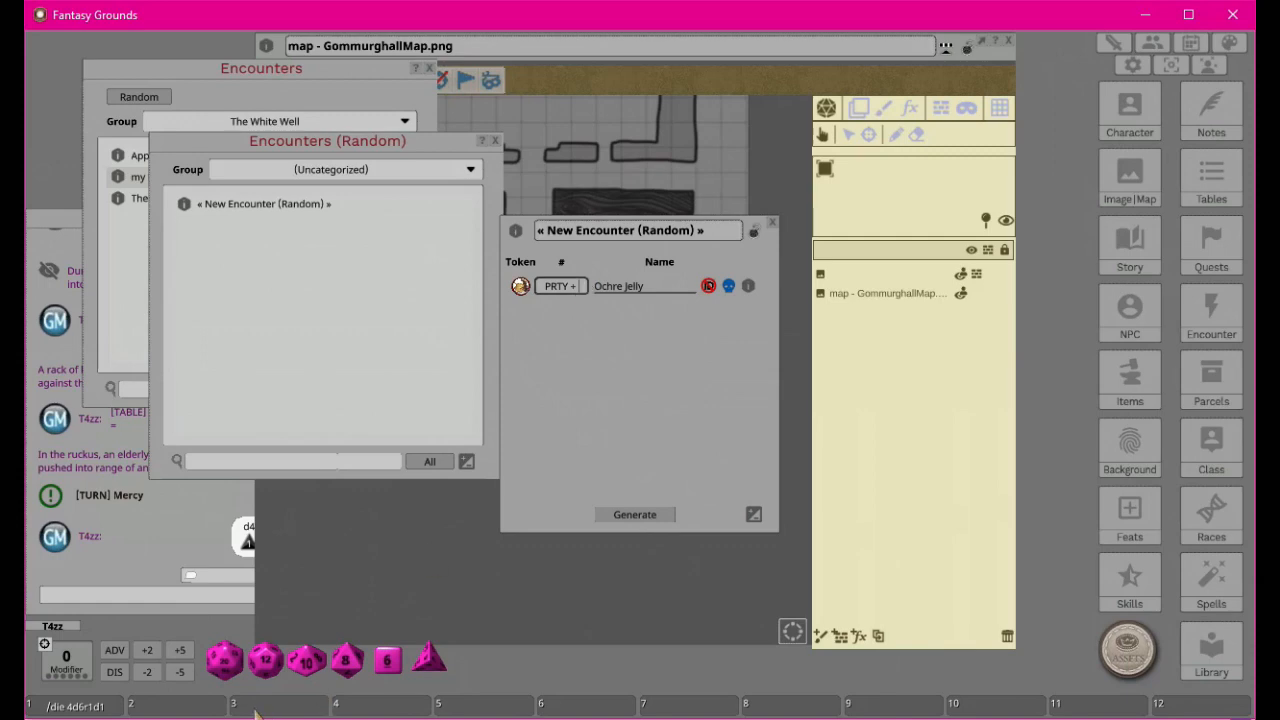
drag(412, 672, 578, 288)
click(727, 290)
click(727, 290)
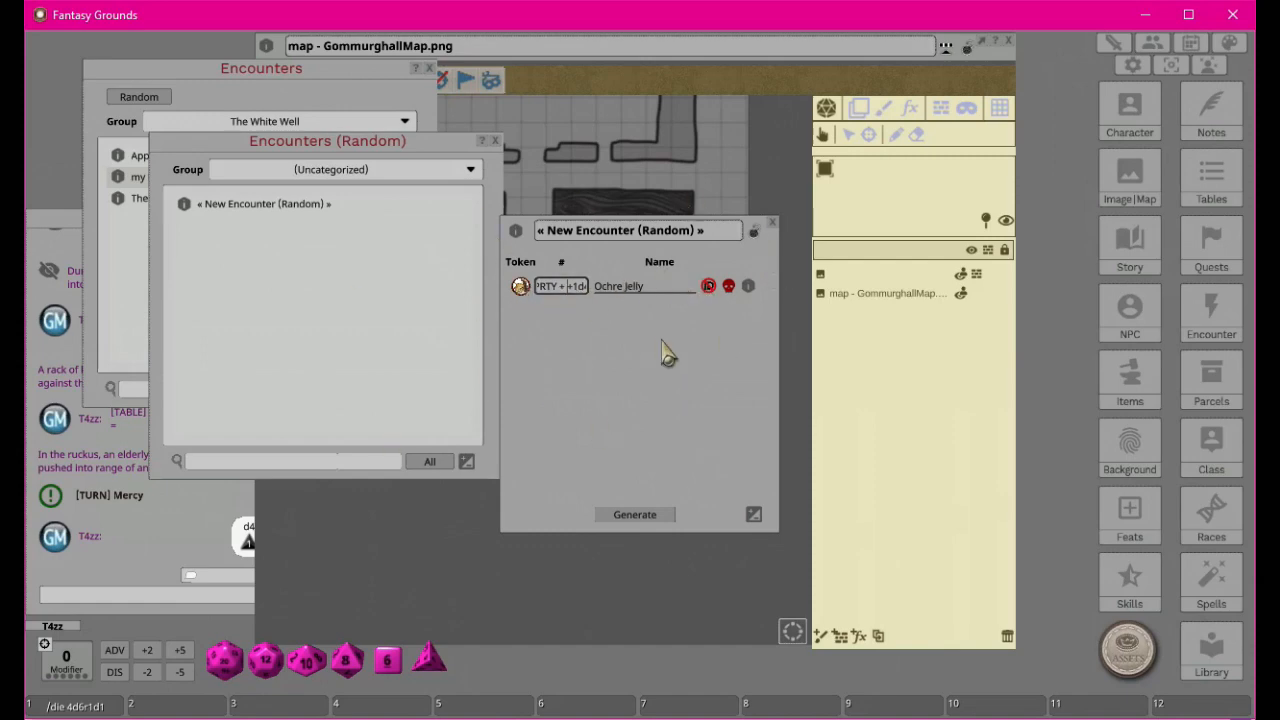
Close the new random encounter, delete it from the list, and close the random encounters window.
click(772, 223)
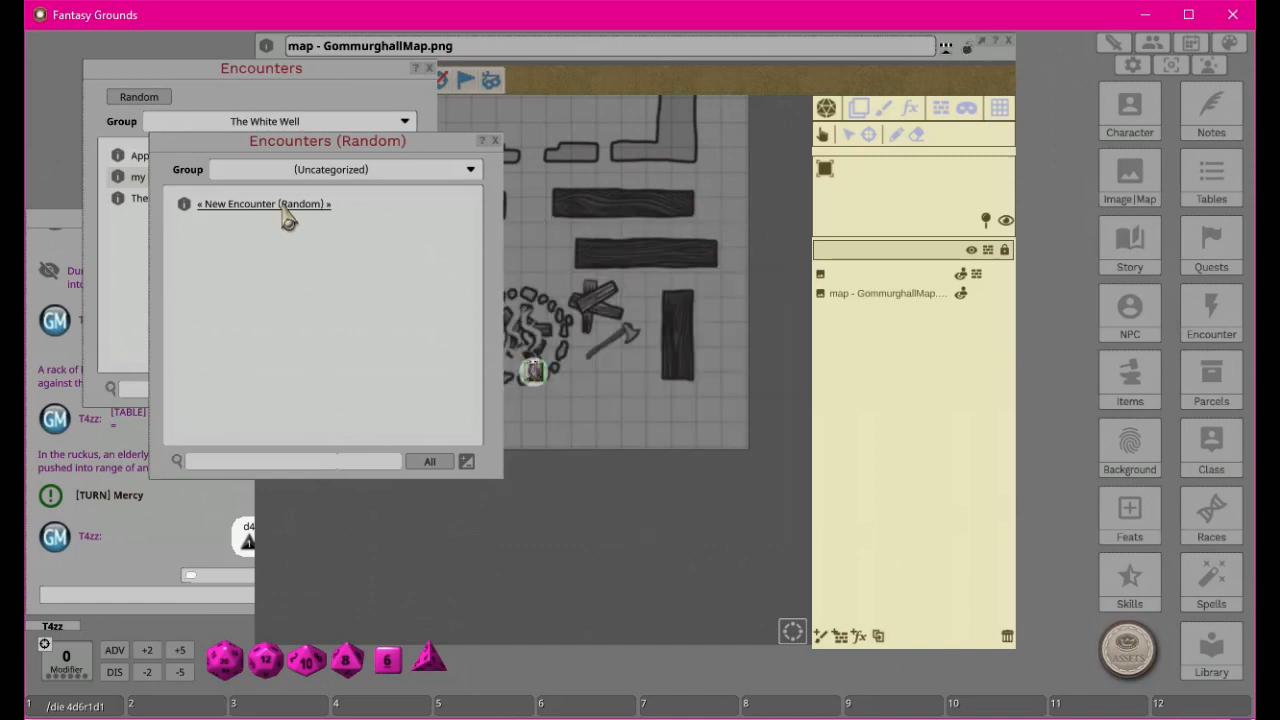
click(466, 461)
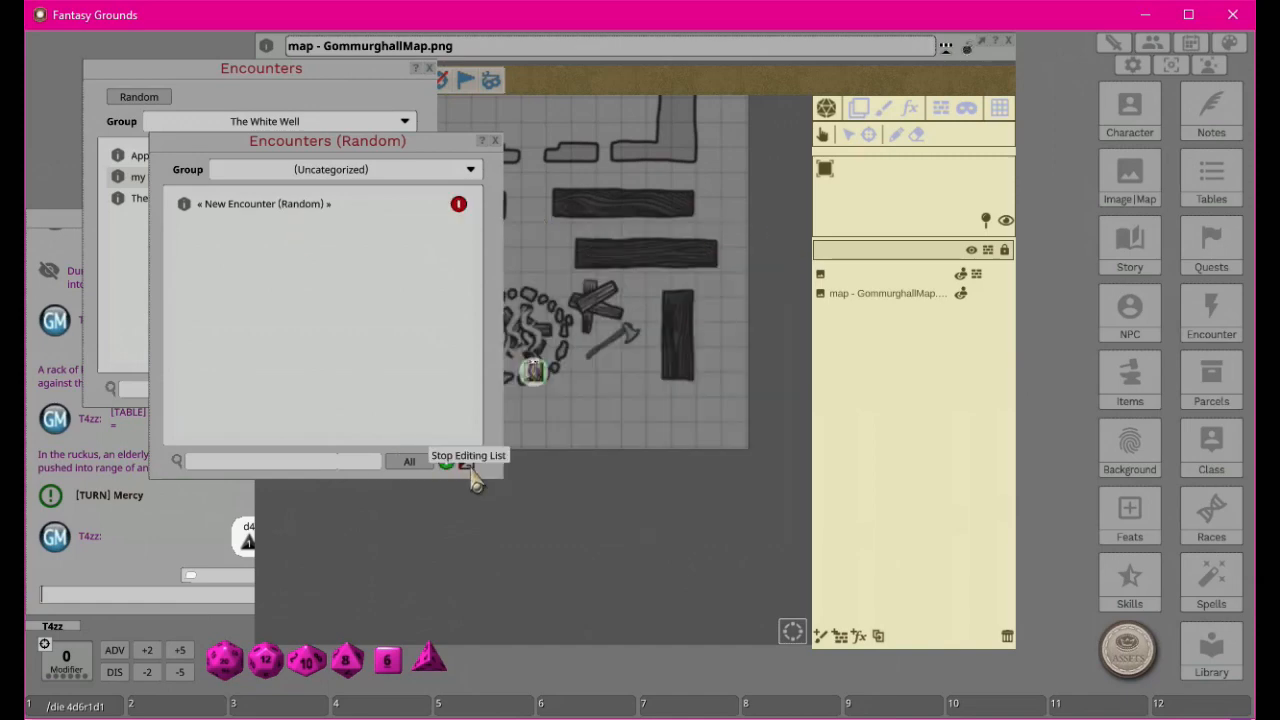
click(460, 209)
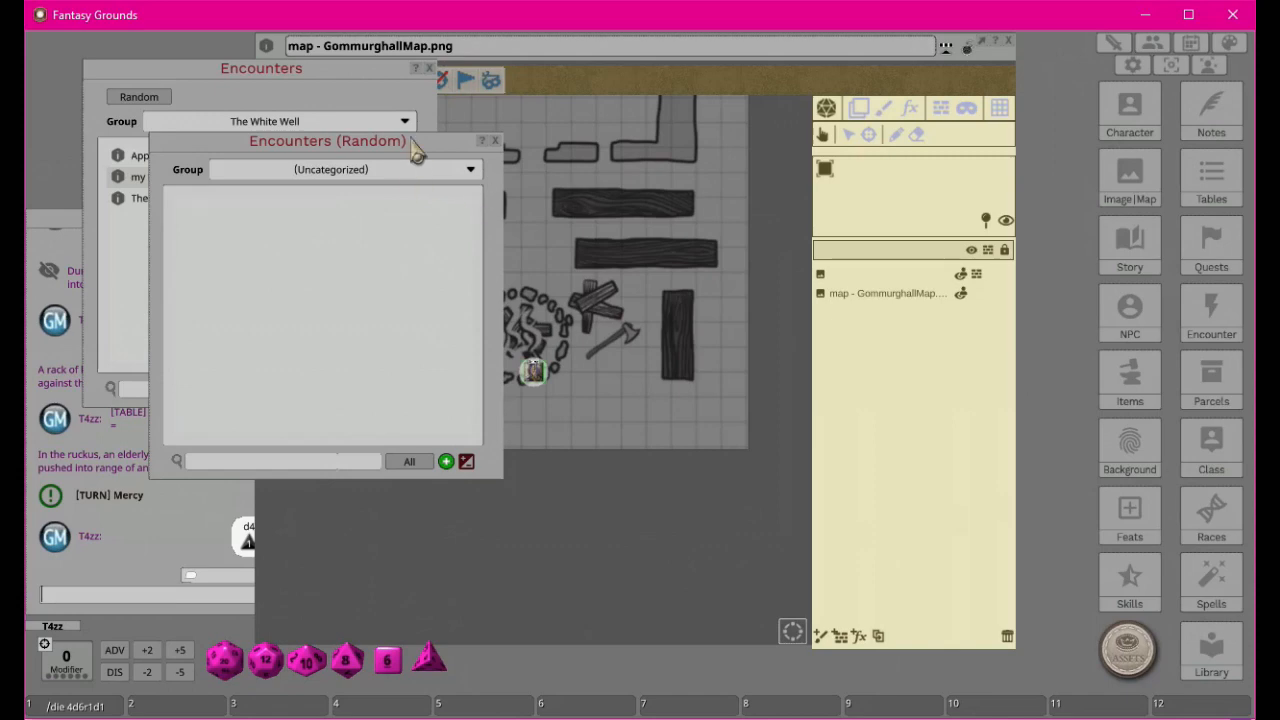
click(496, 141)
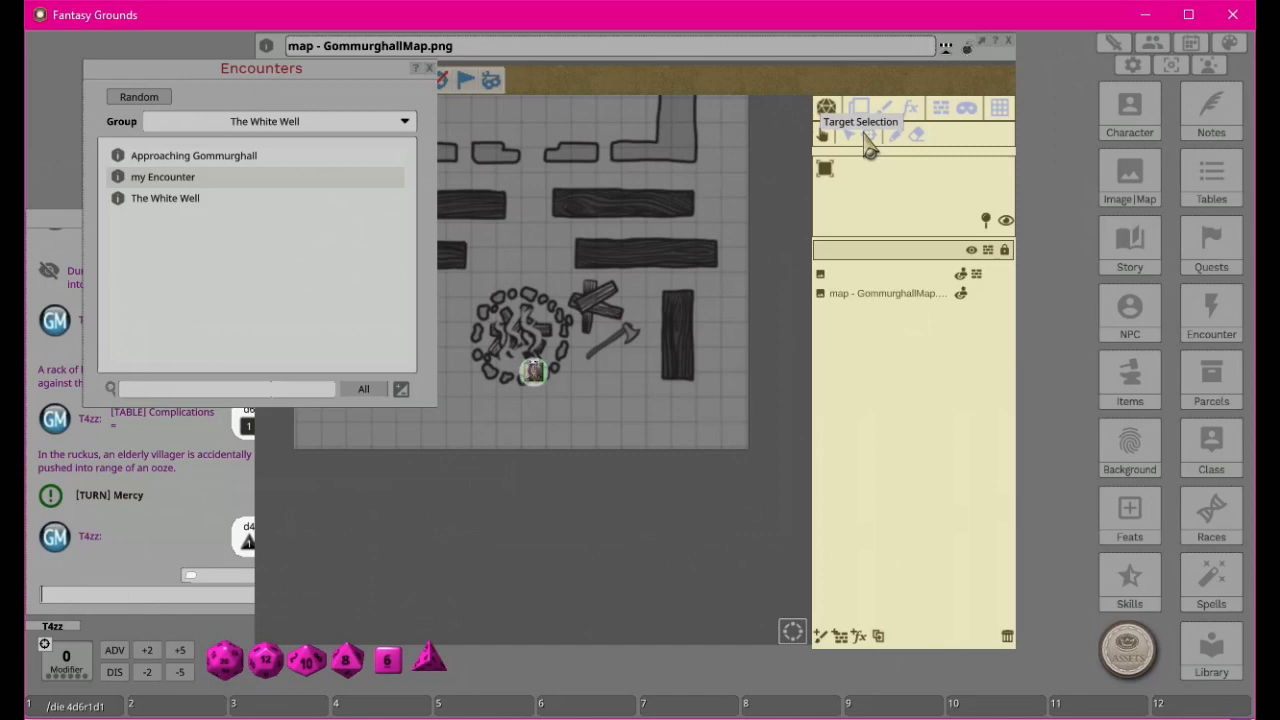
Bring the GommurghallMap forward and move Mercy's token just below the fire pit.
click(525, 400)
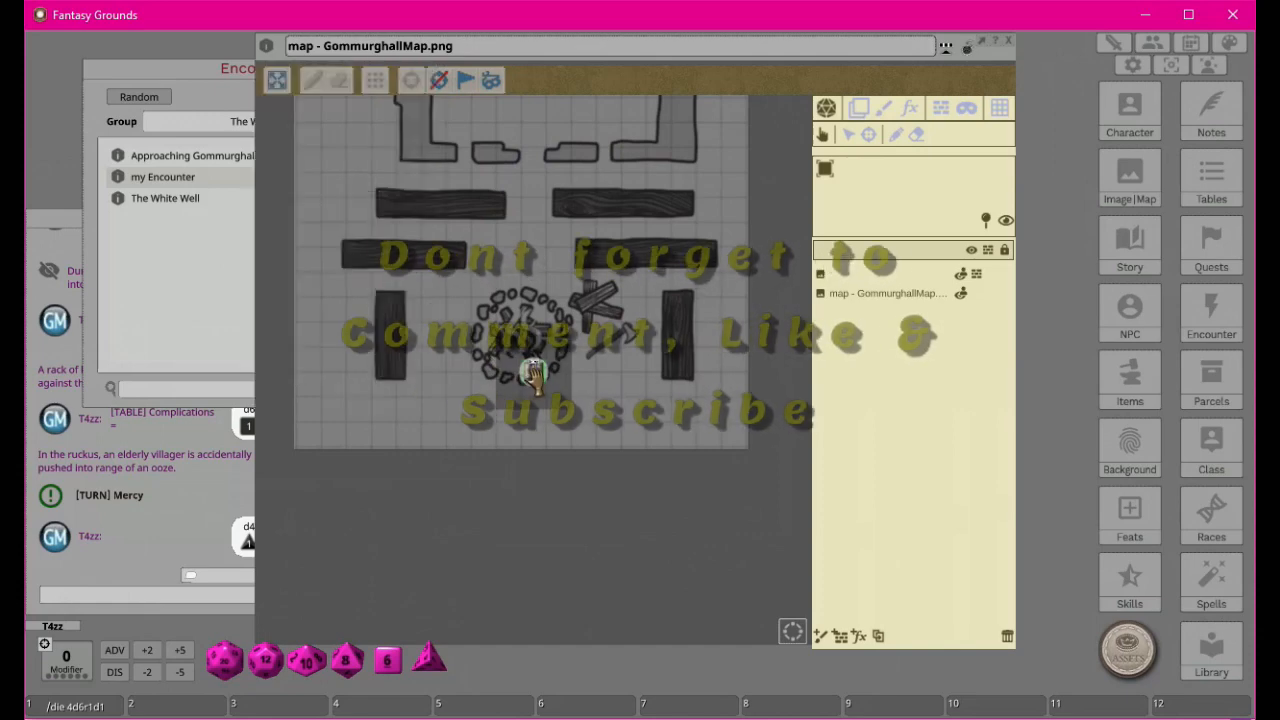
drag(525, 402, 508, 409)
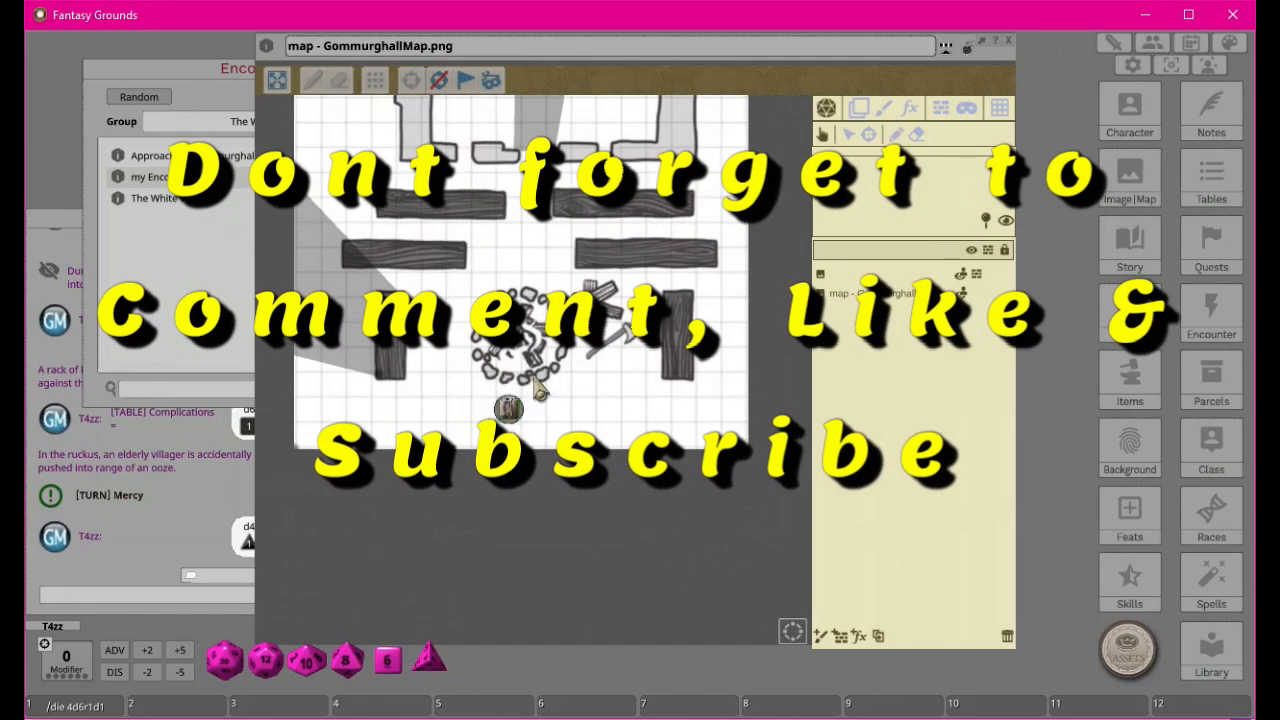